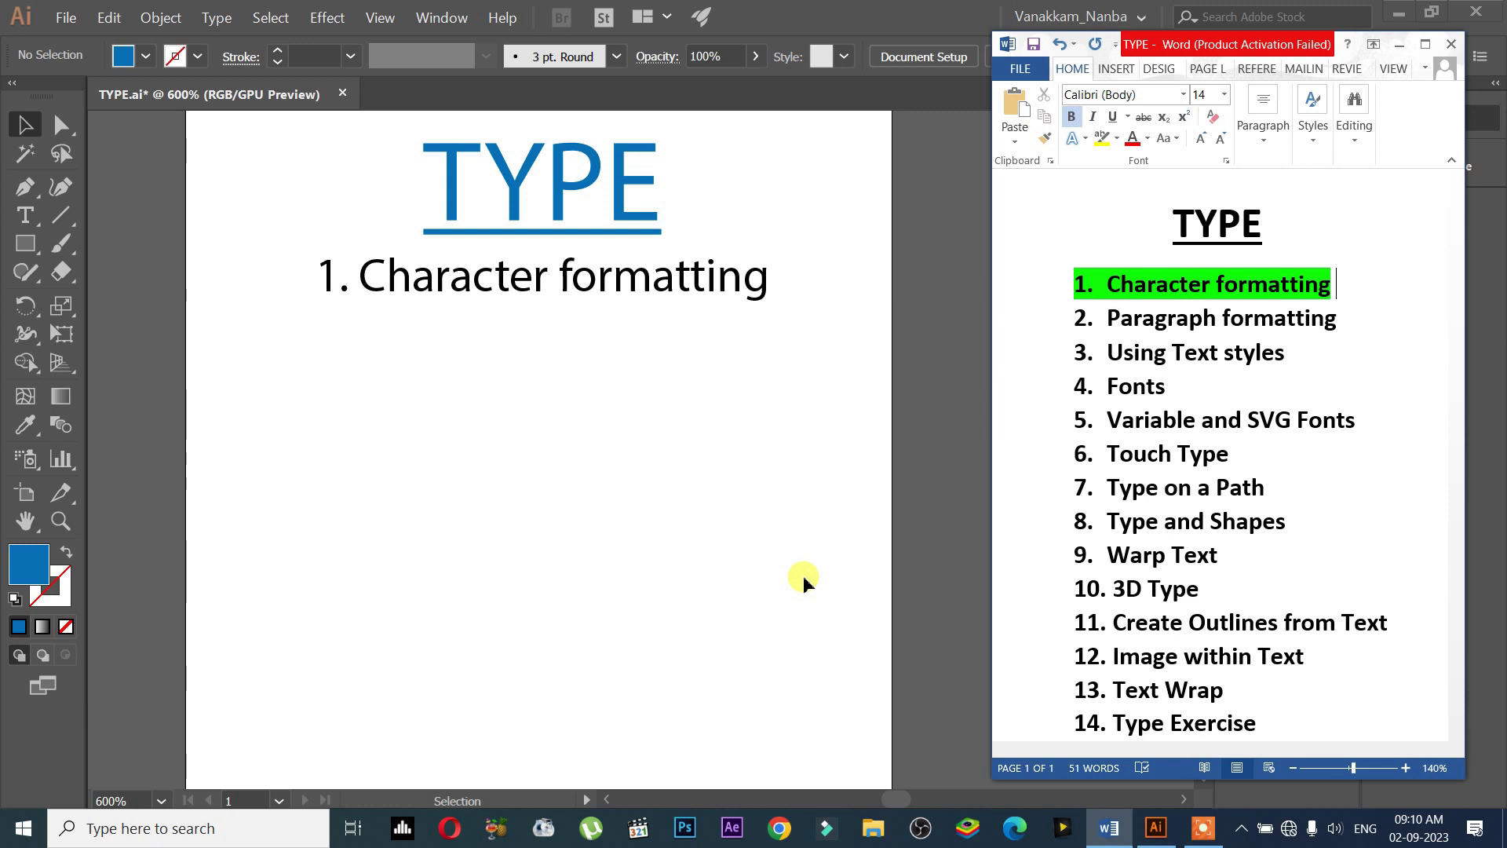
# Highlight the TYPE heading and the Character formatting topic in the Word outline while scrolling the list
pyautogui.moveTo(1275, 223); pyautogui.dragTo(1183, 226)
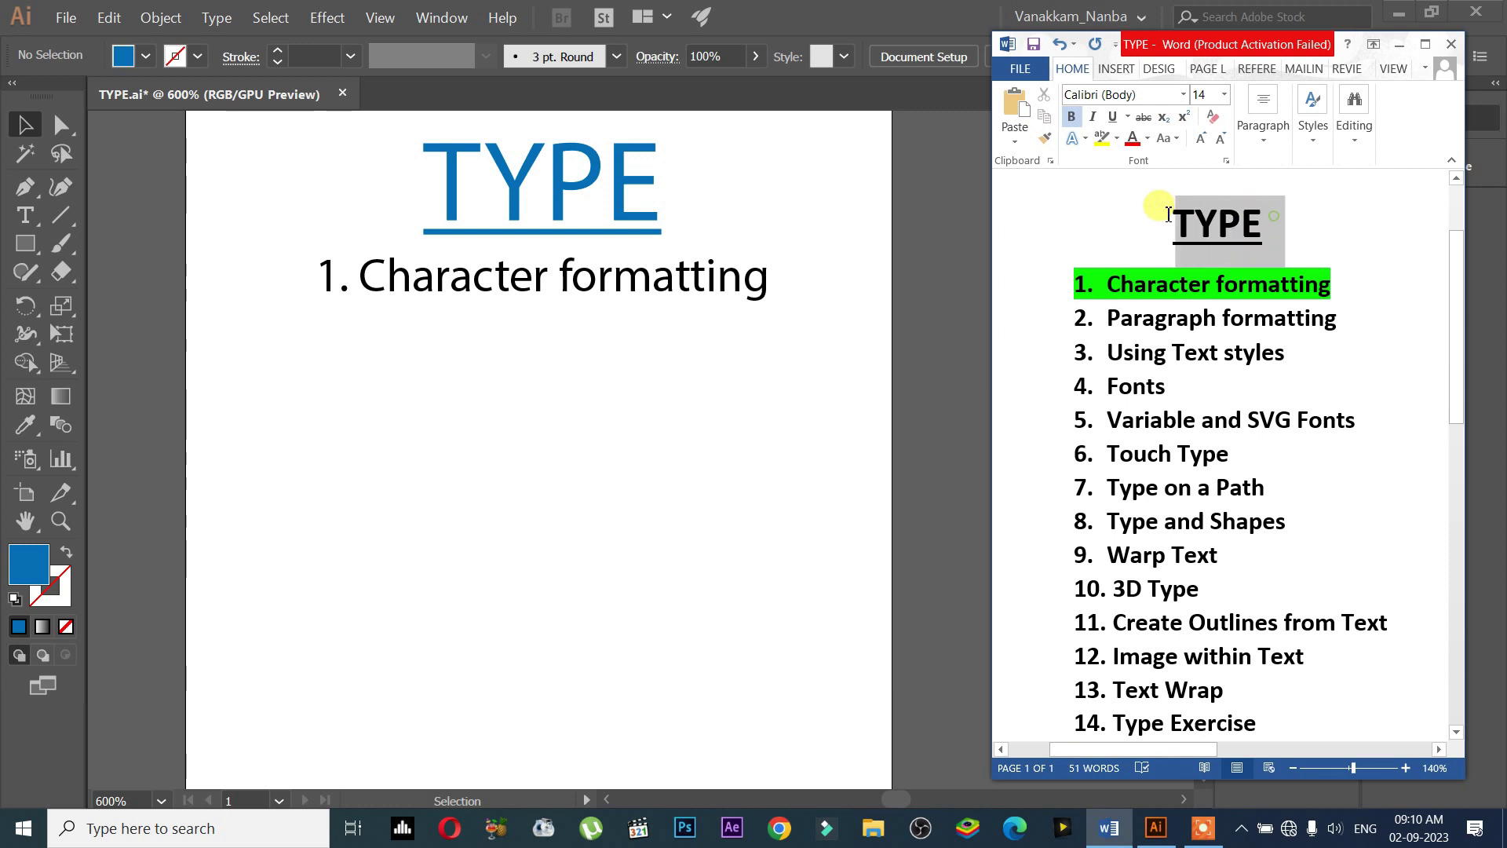
pyautogui.click(1306, 239)
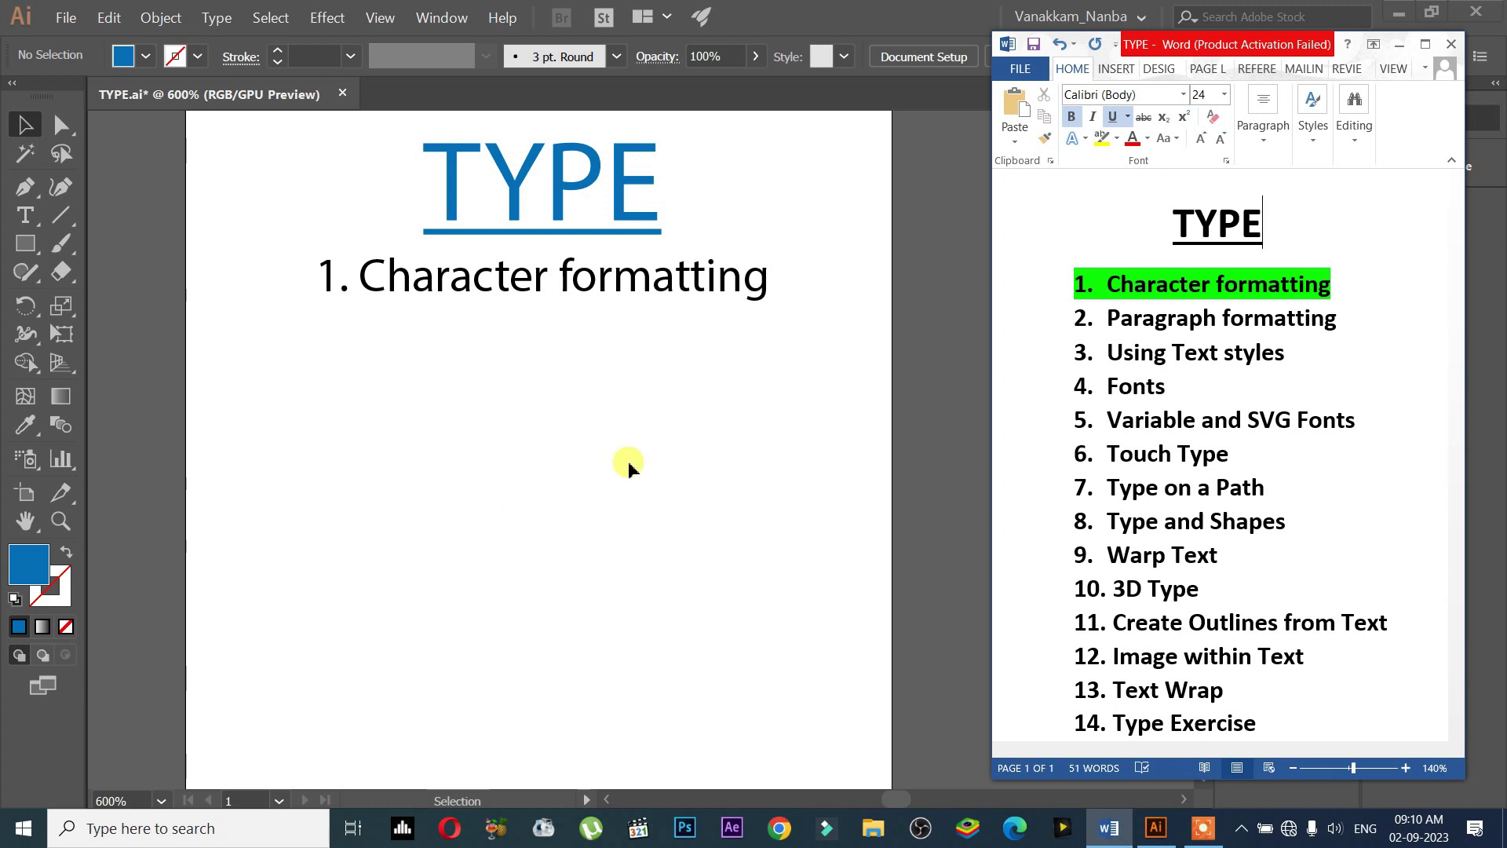
pyautogui.scroll(-1, 1181, 396)
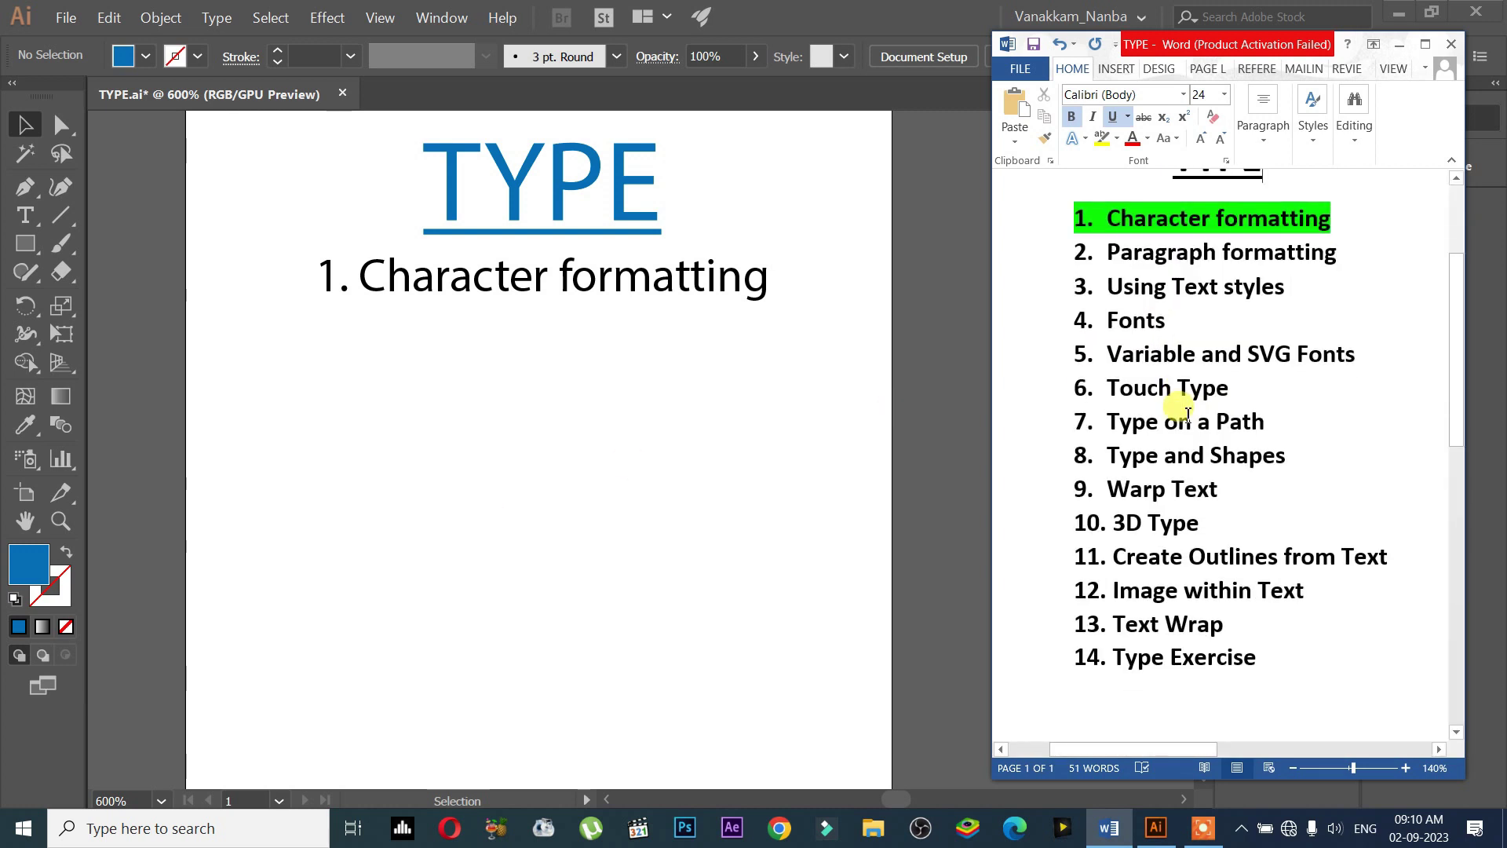
pyautogui.scroll(1, 1188, 414)
pyautogui.scroll(-1, 1184, 392)
pyautogui.scroll(1, 1184, 420)
pyautogui.scroll(1, 1185, 425)
pyautogui.scroll(-1, 1238, 464)
pyautogui.scroll(-1, 1215, 502)
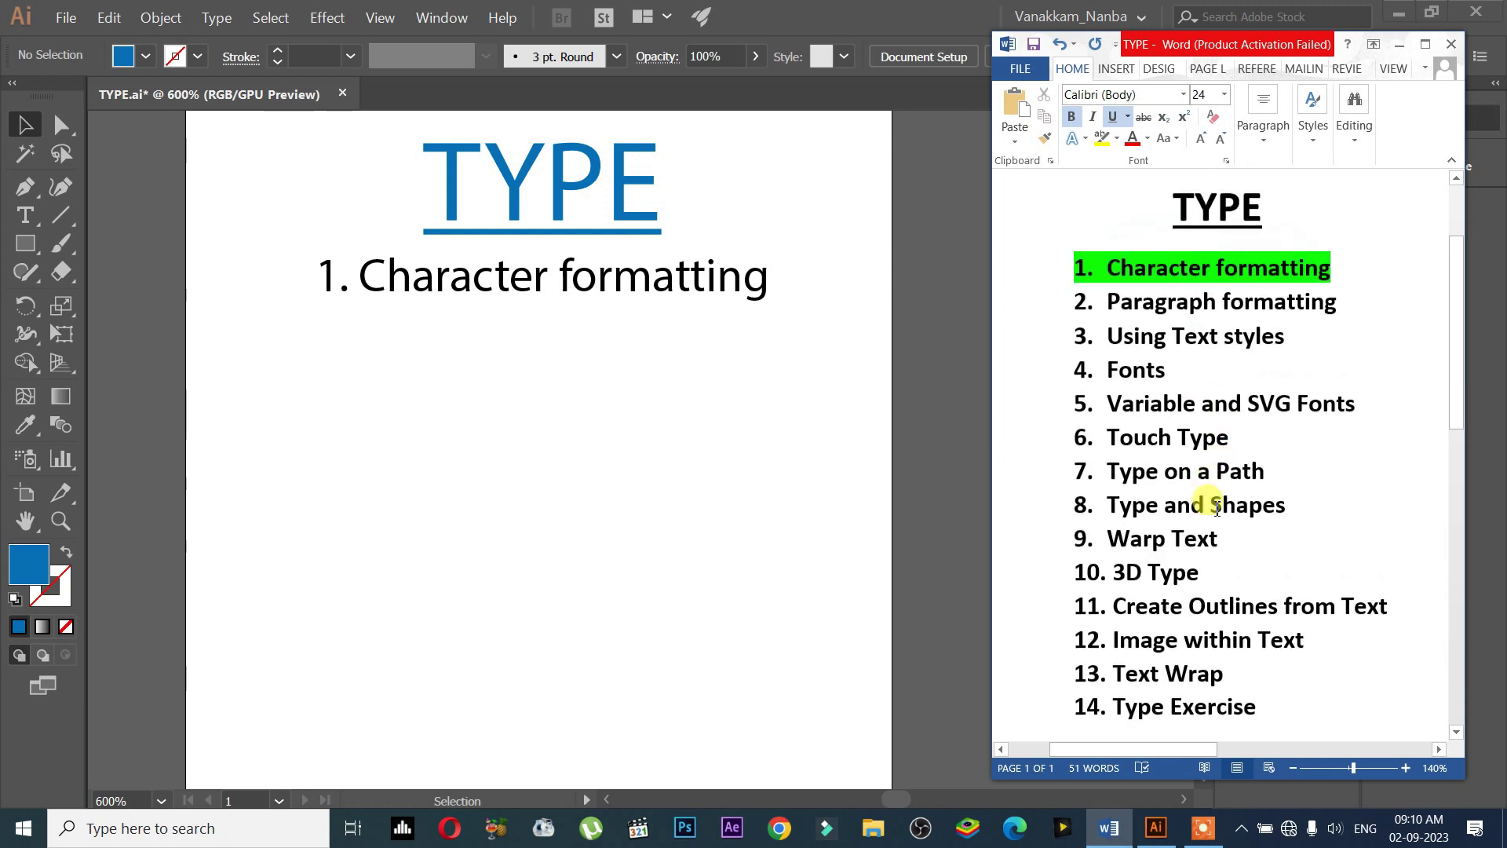
pyautogui.scroll(1, 1215, 507)
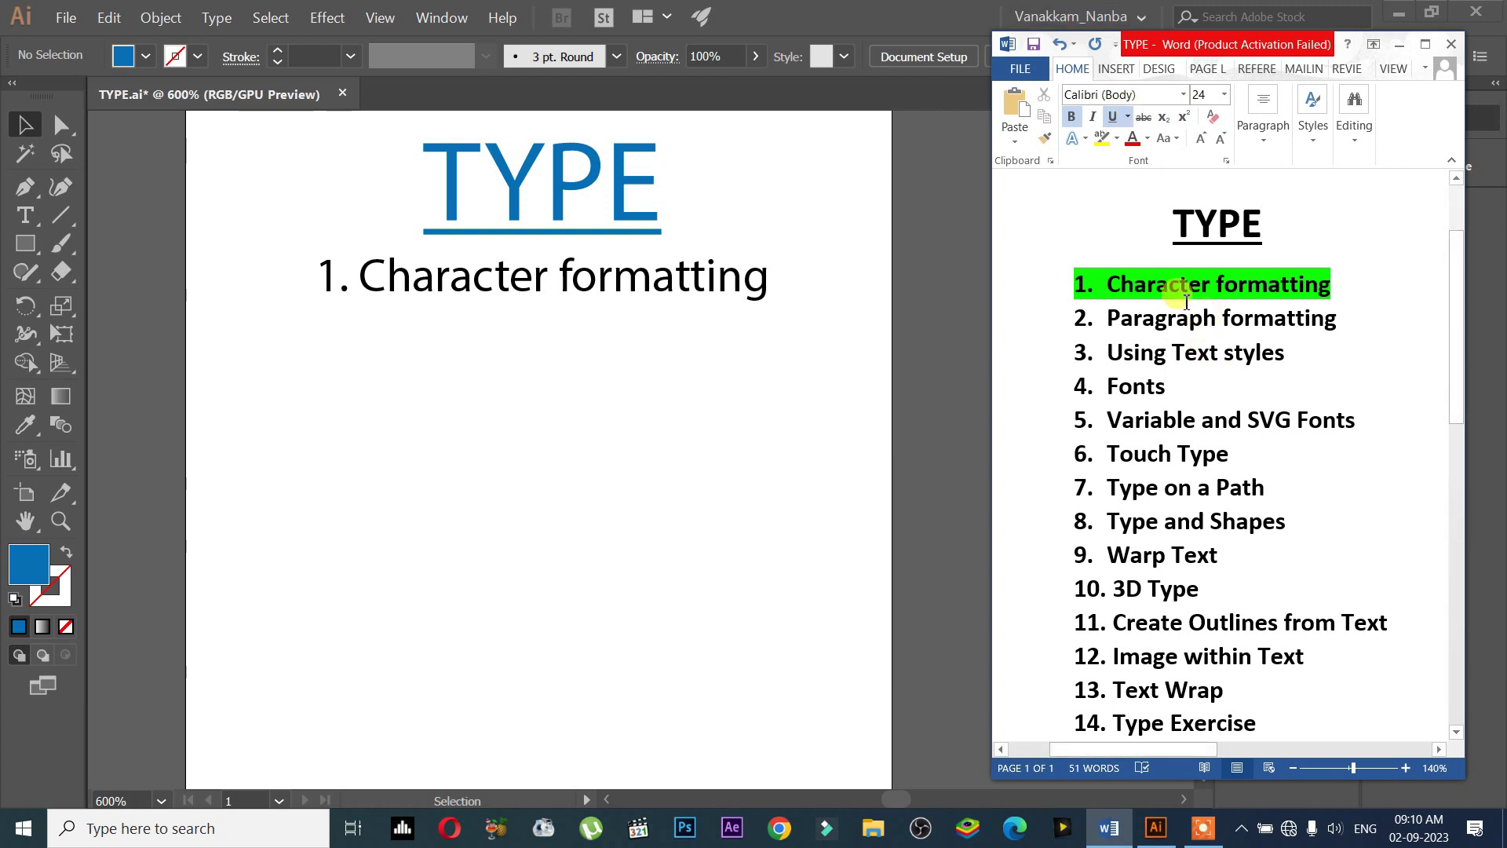
pyautogui.moveTo(1107, 281); pyautogui.dragTo(1353, 292)
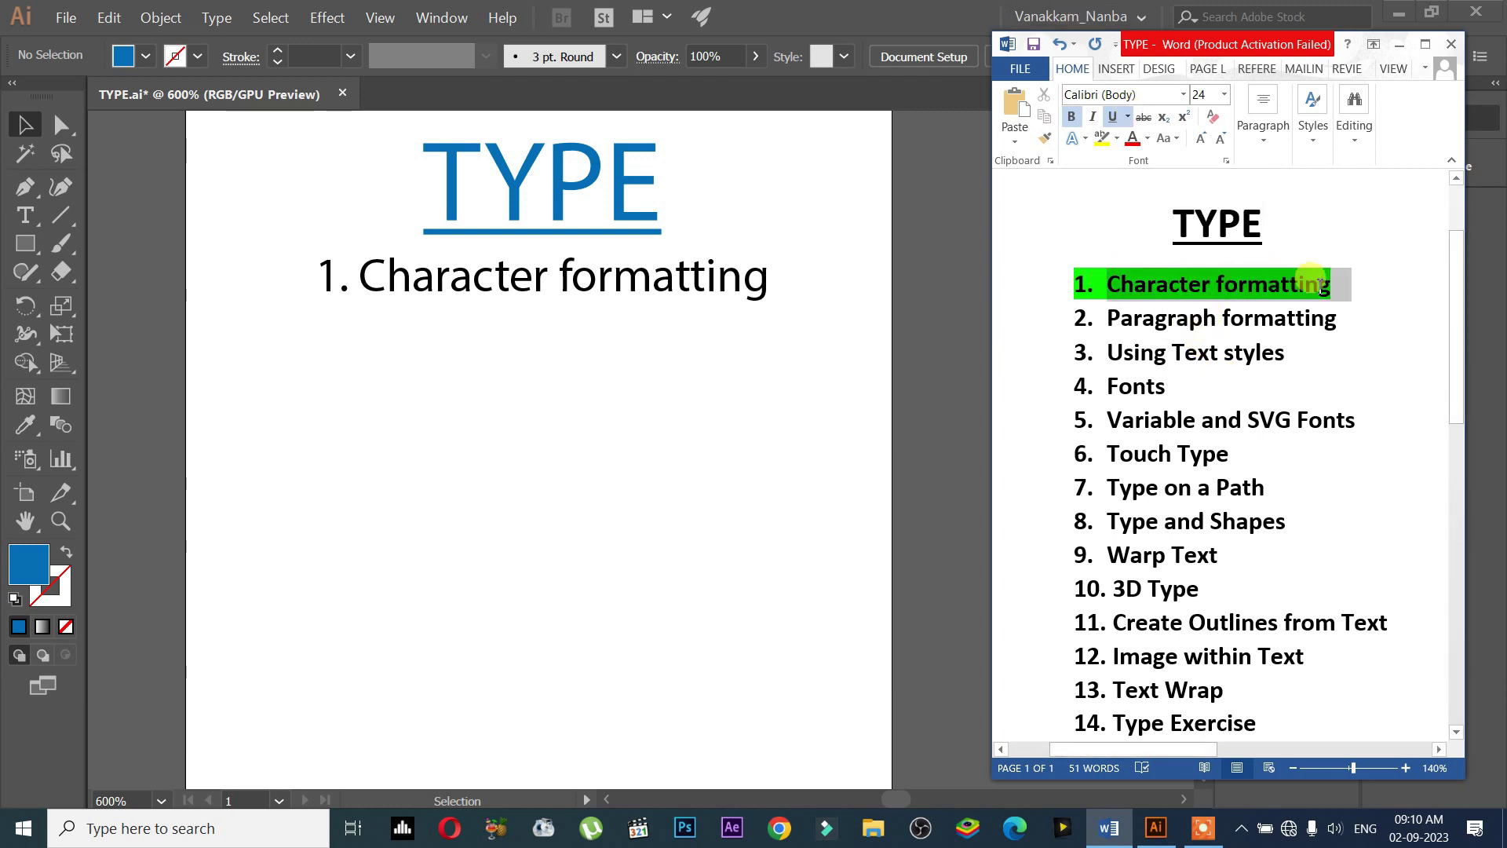
pyautogui.click(1353, 292)
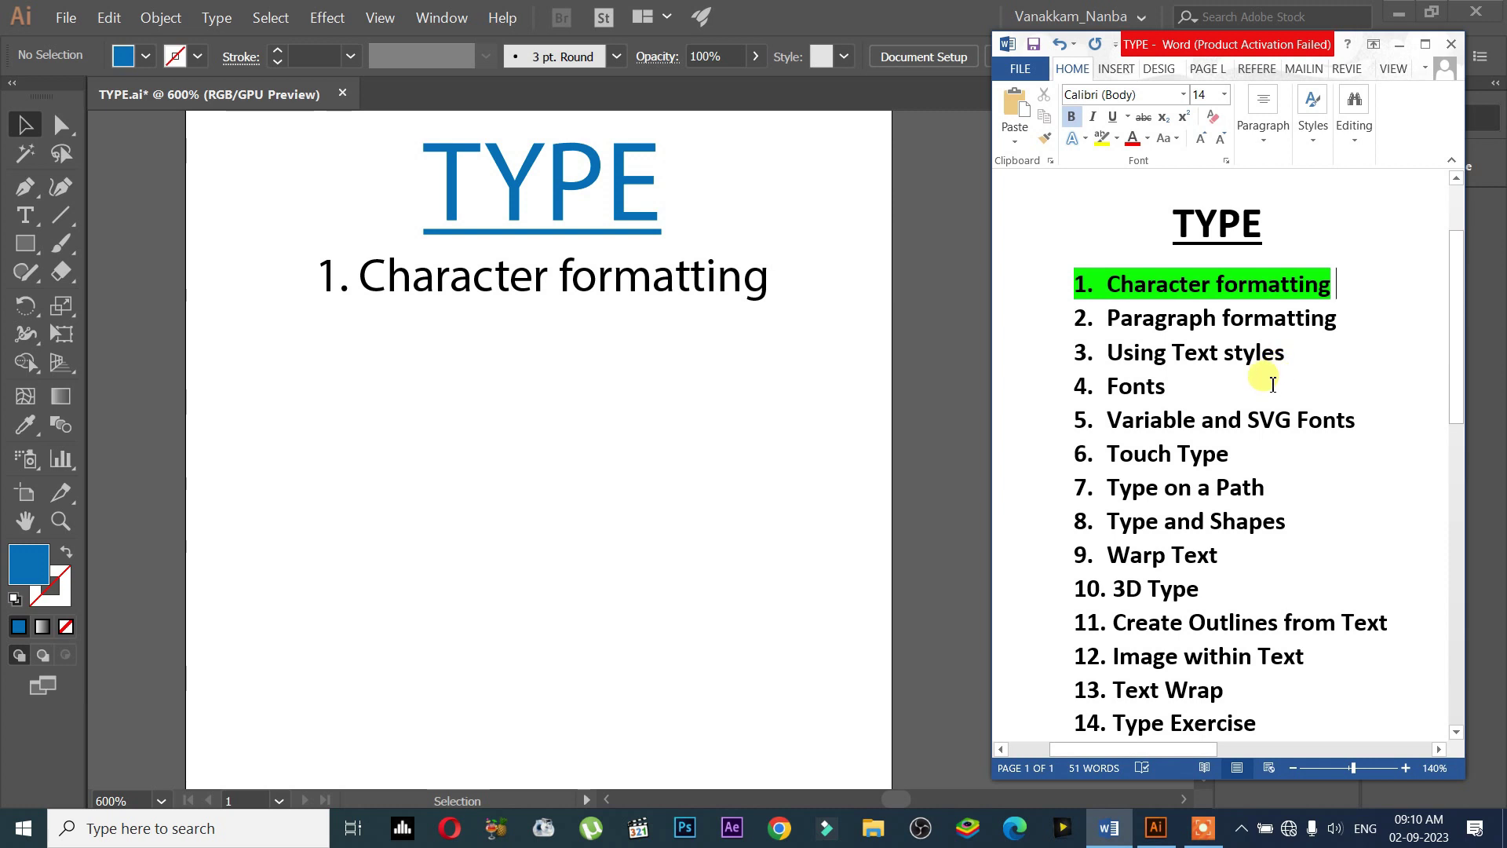
# Bring up Illustrator, select the Character formatting text and fit the artboard in view
pyautogui.click(541, 280)
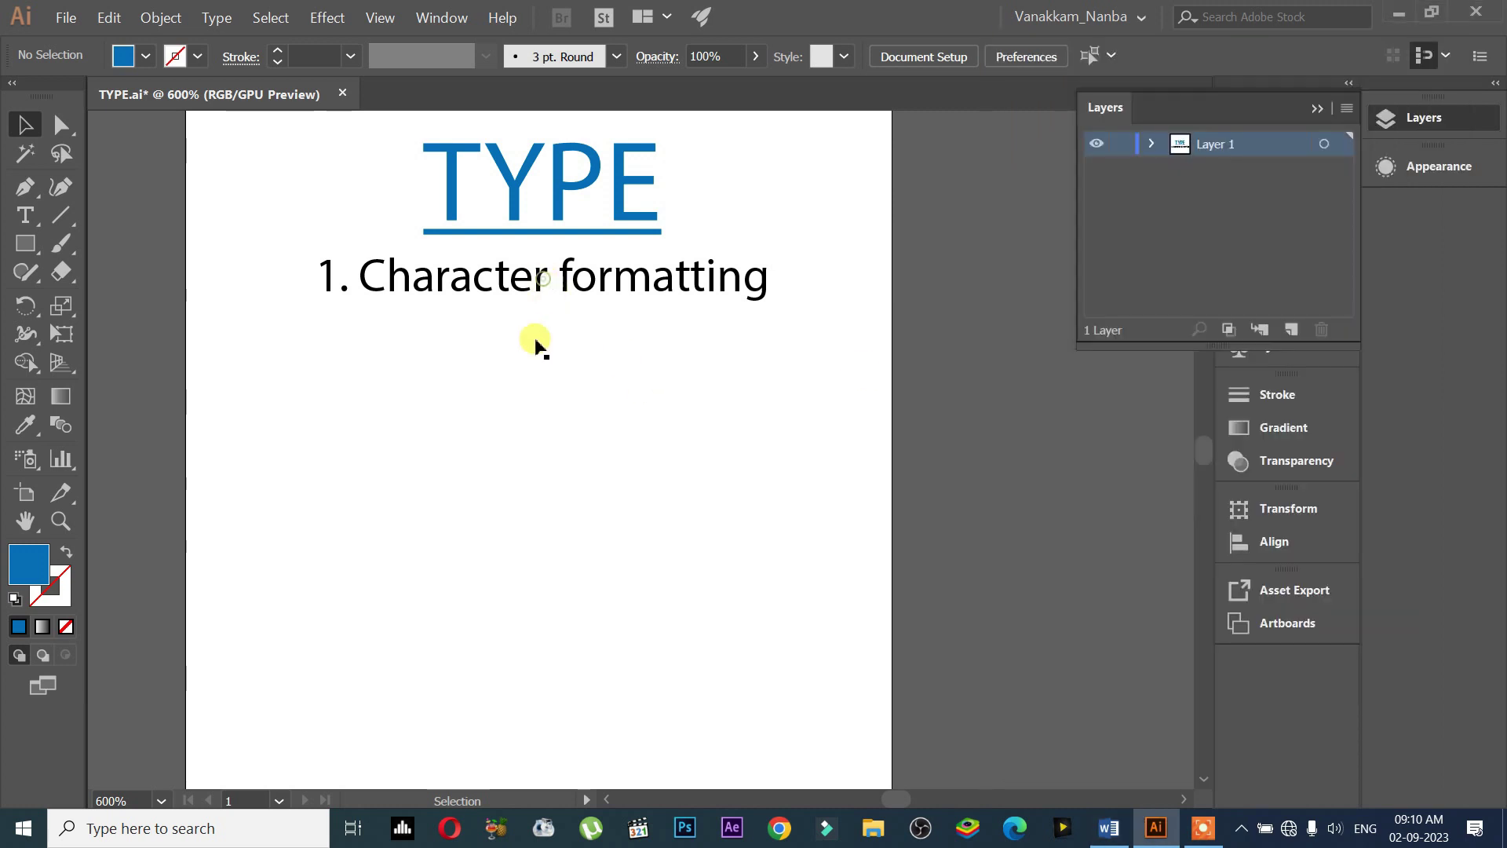
pyautogui.click(562, 291)
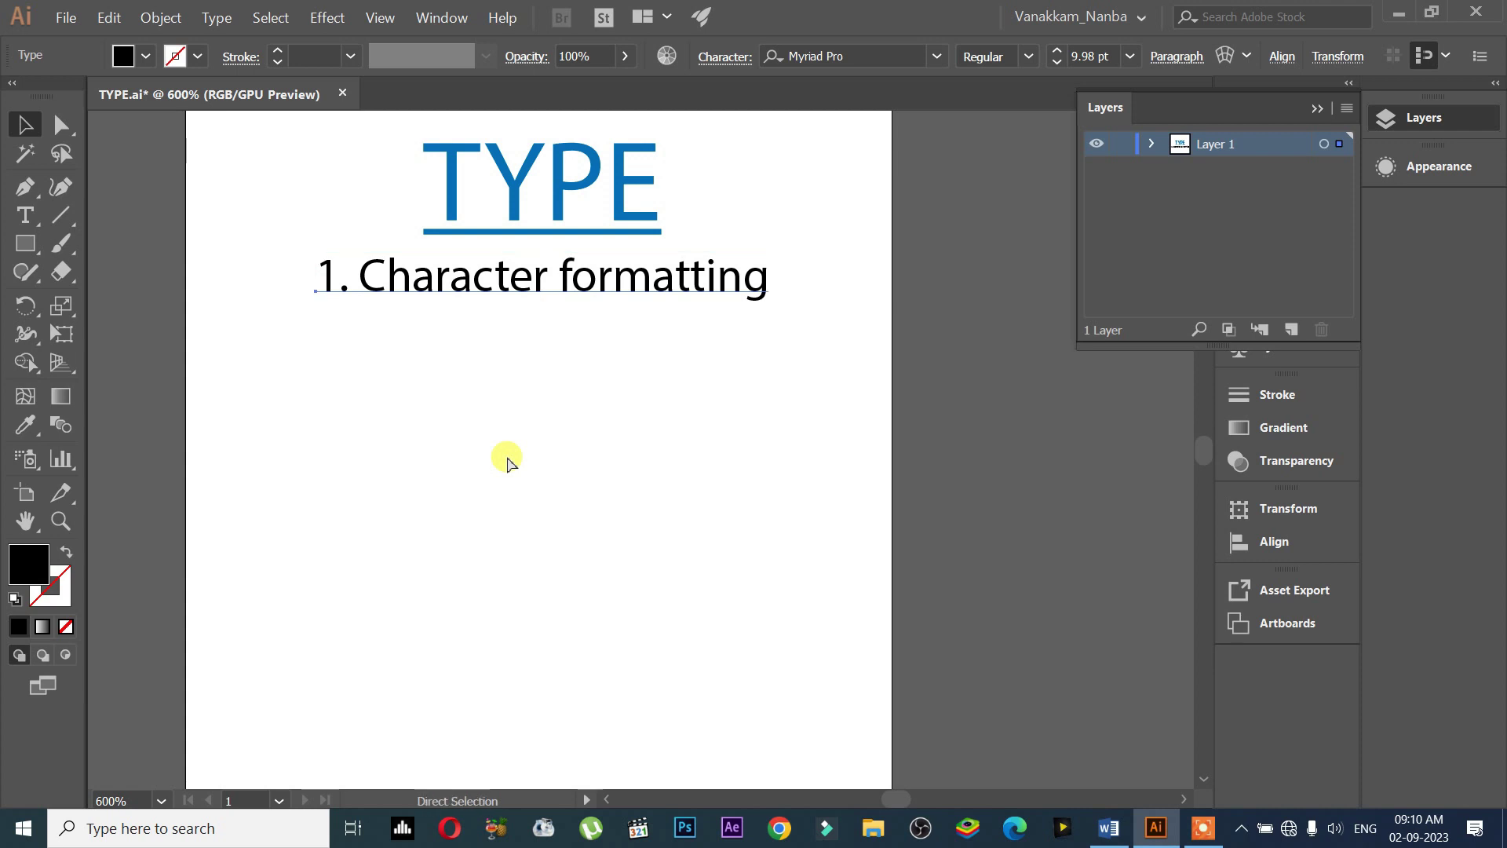
pyautogui.hotkey('ctrl', '0')
# Pick the Type tool, select the TYPE heading, and show the full type tools flyout
pyautogui.click(27, 223)
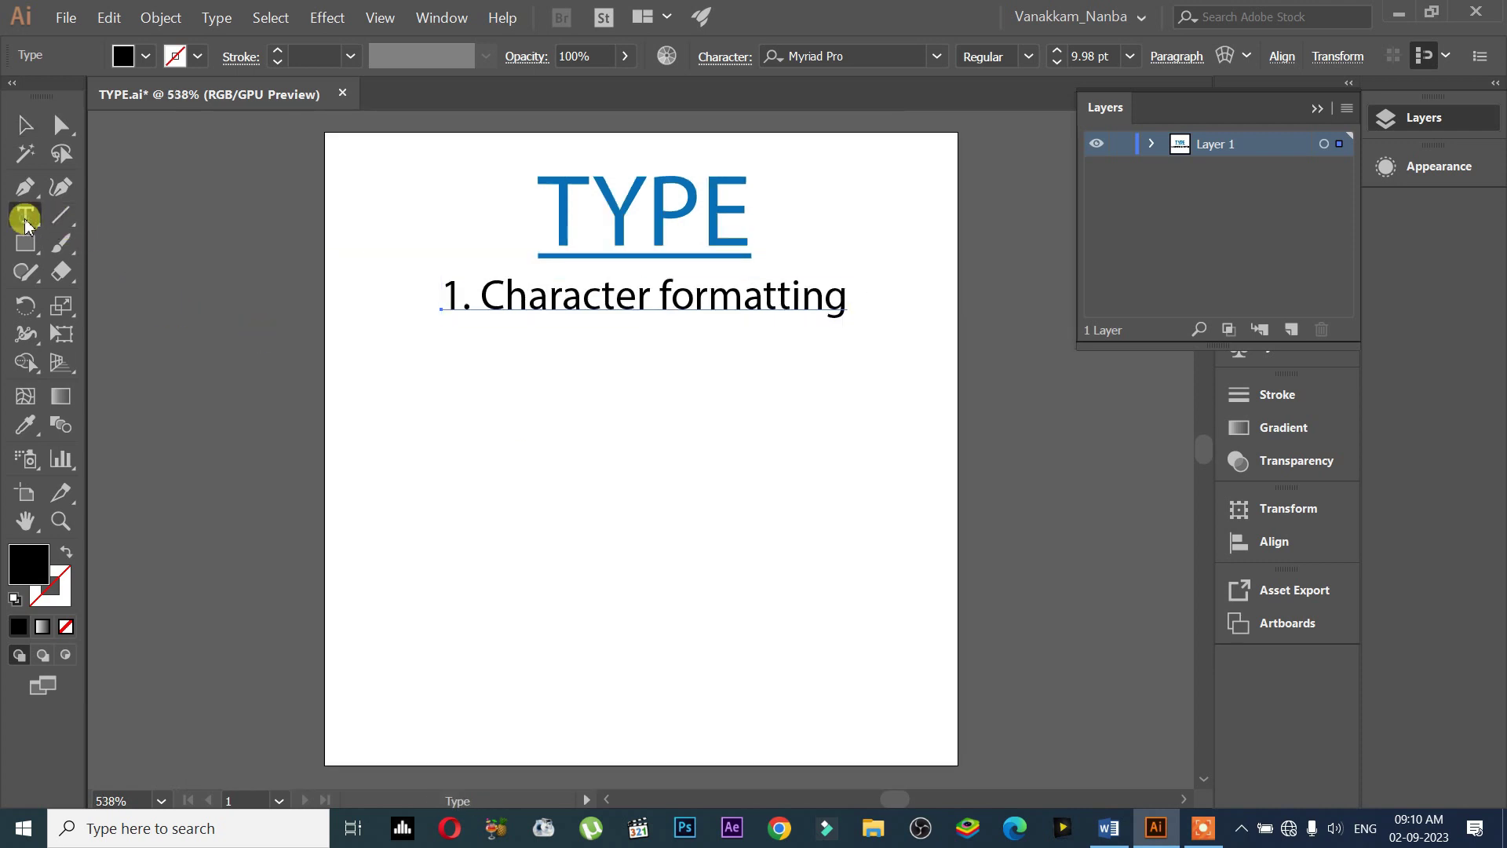
pyautogui.moveTo(25, 225)
pyautogui.mouseDown()
pyautogui.moveTo(68, 226)
pyautogui.moveTo(25, 220)
pyautogui.mouseUp()
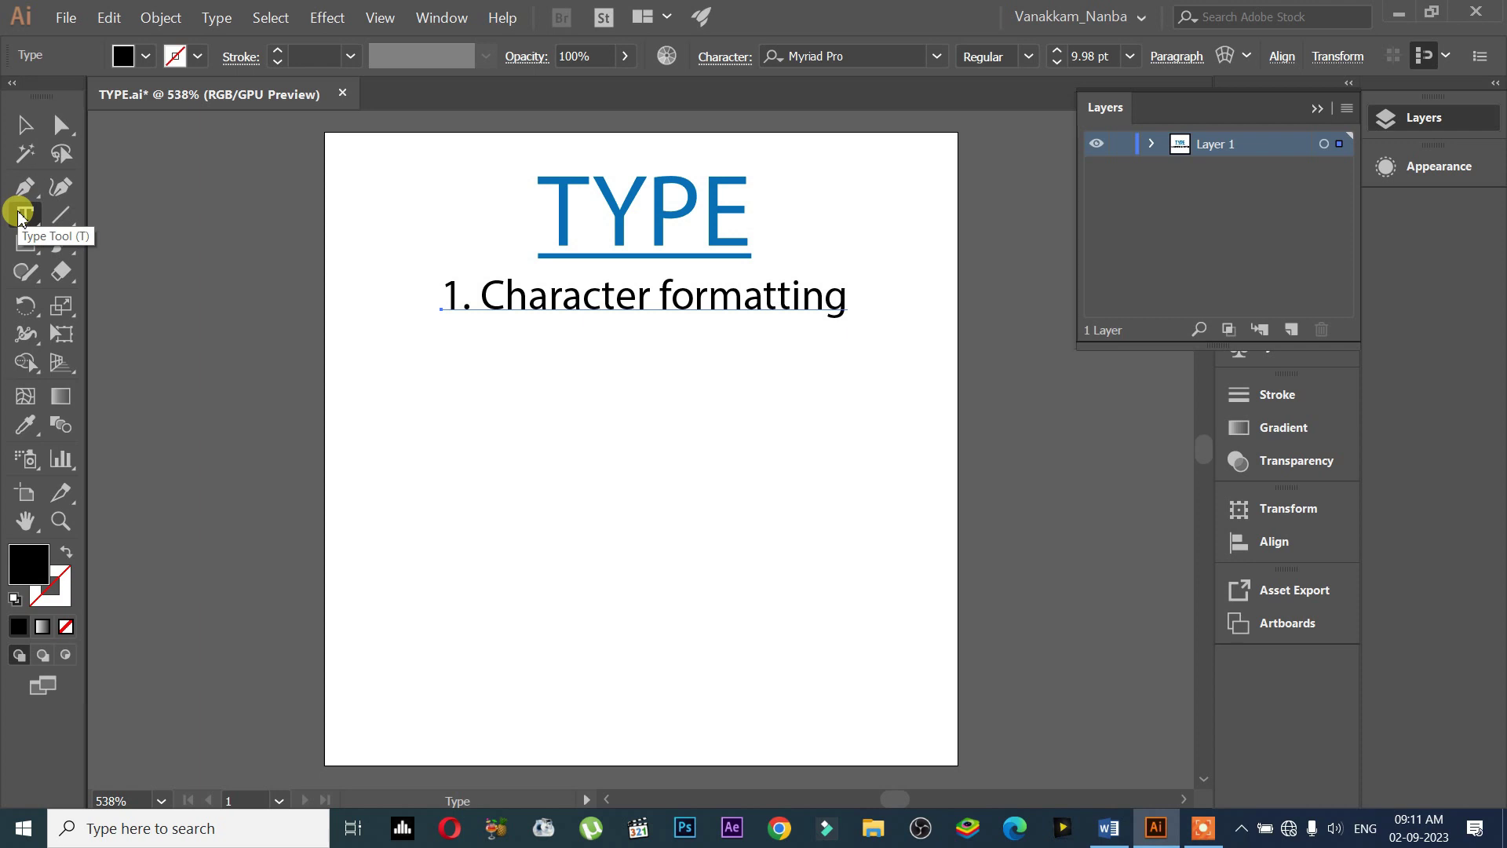
pyautogui.click(545, 195)
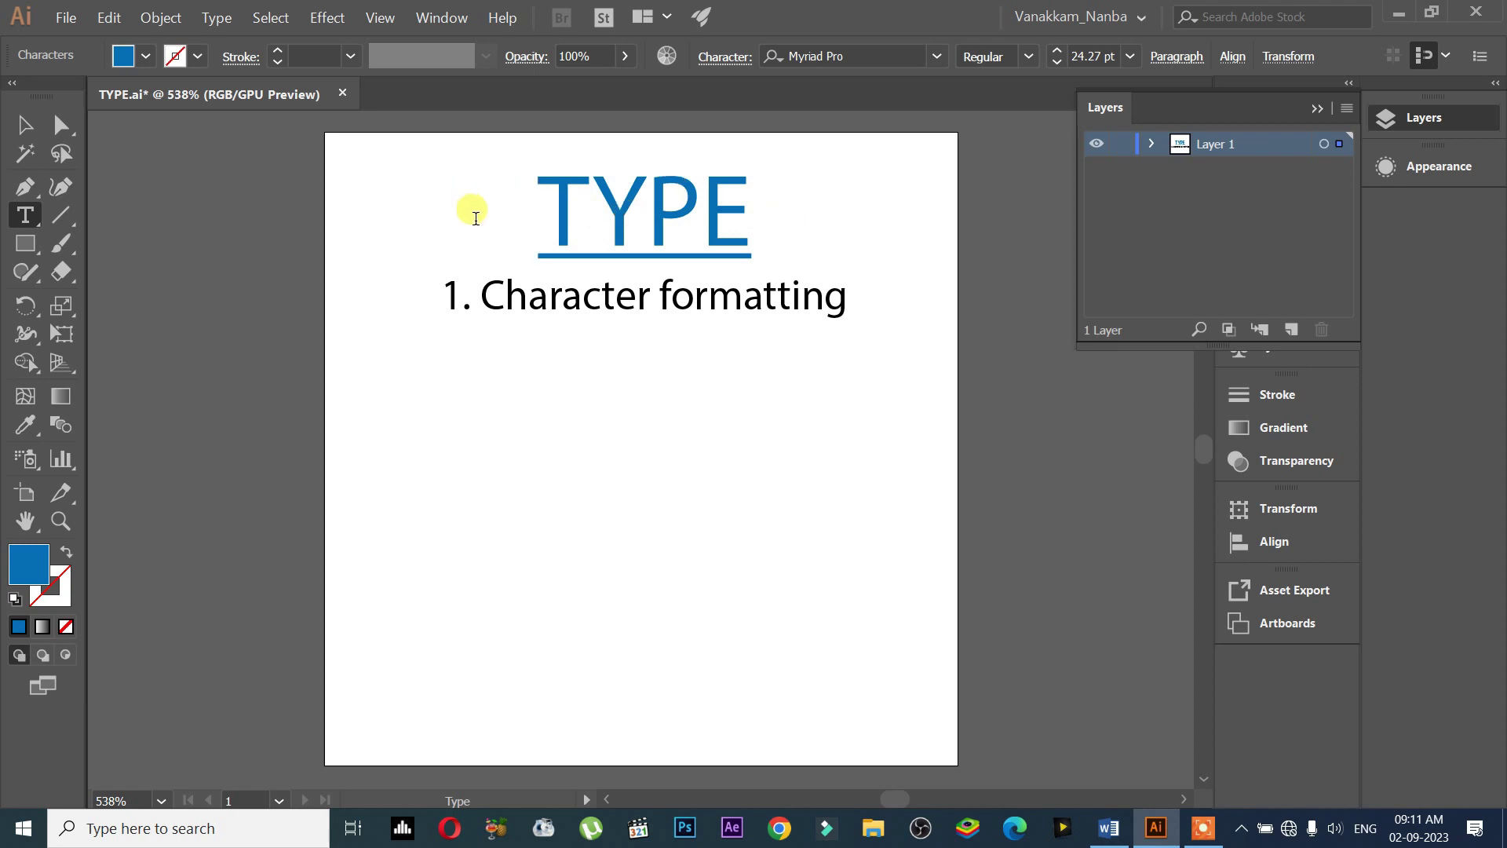
pyautogui.press('Escape')
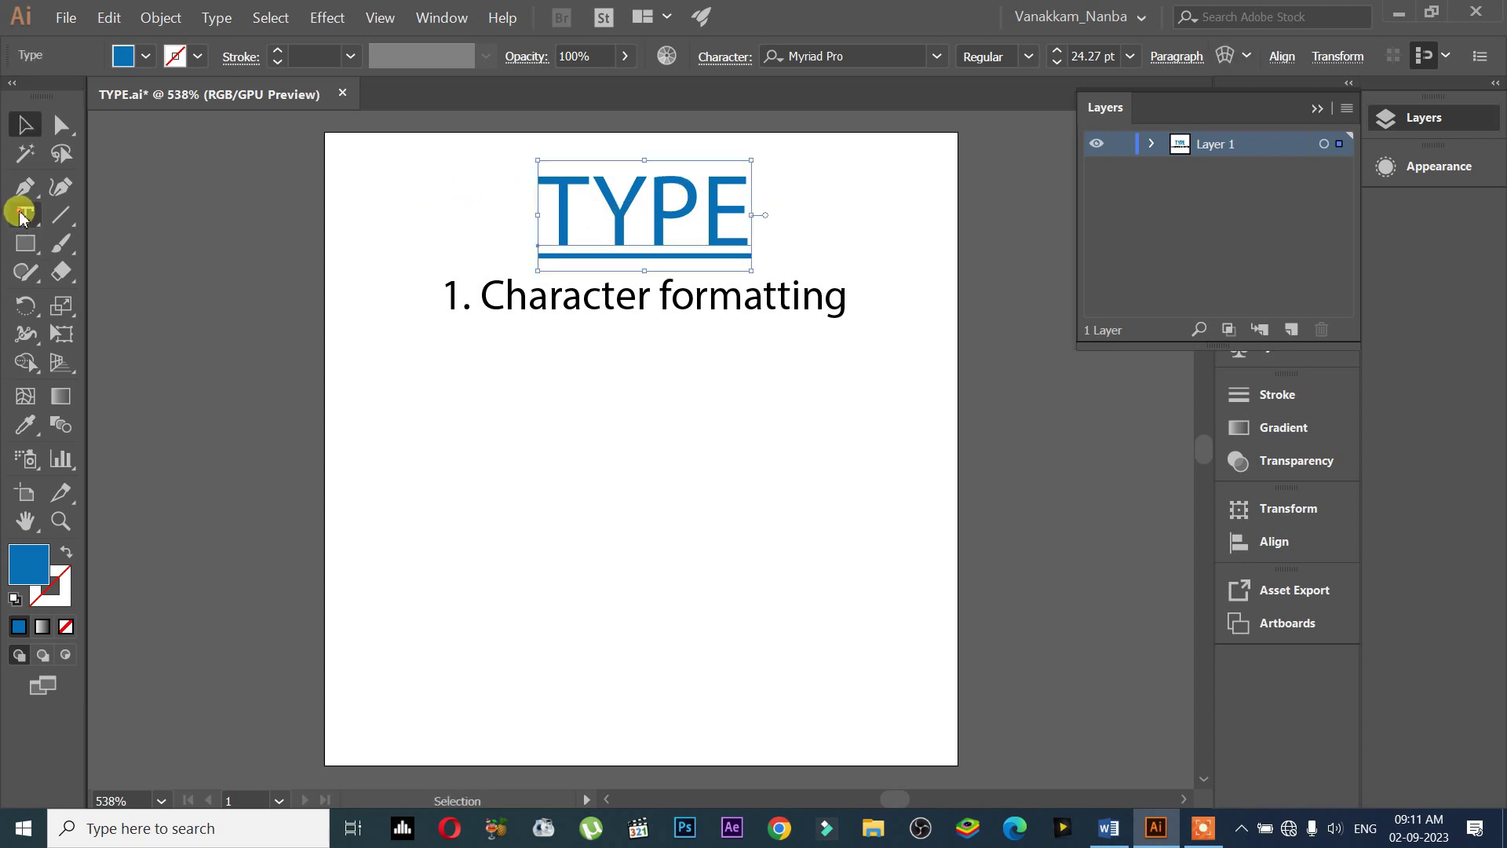
pyautogui.click(24, 215)
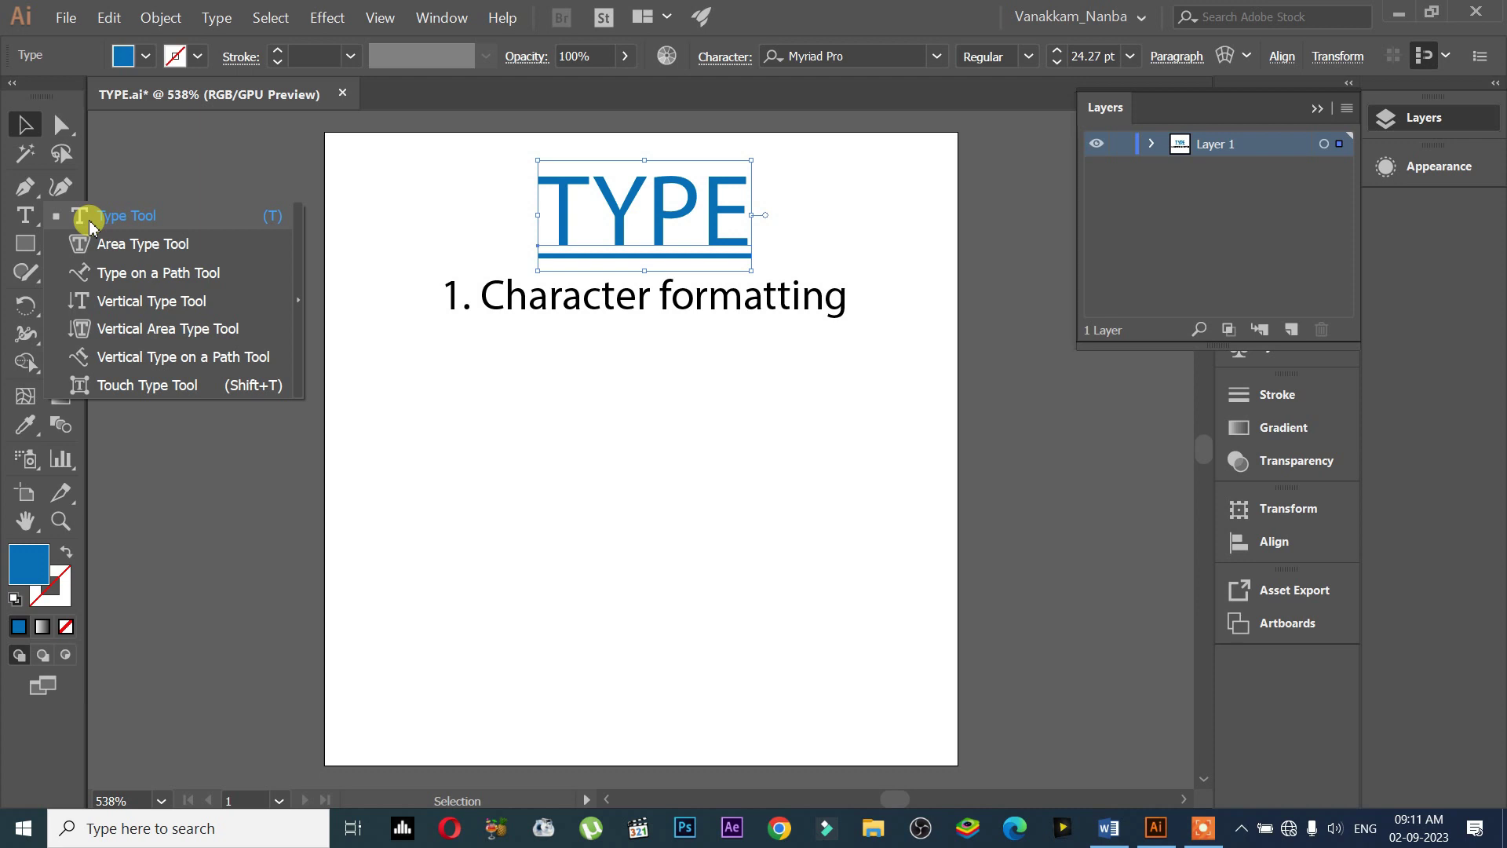
# Tear off the type tools as a floating panel, close it, and choose the Type Tool
pyautogui.click(298, 302)
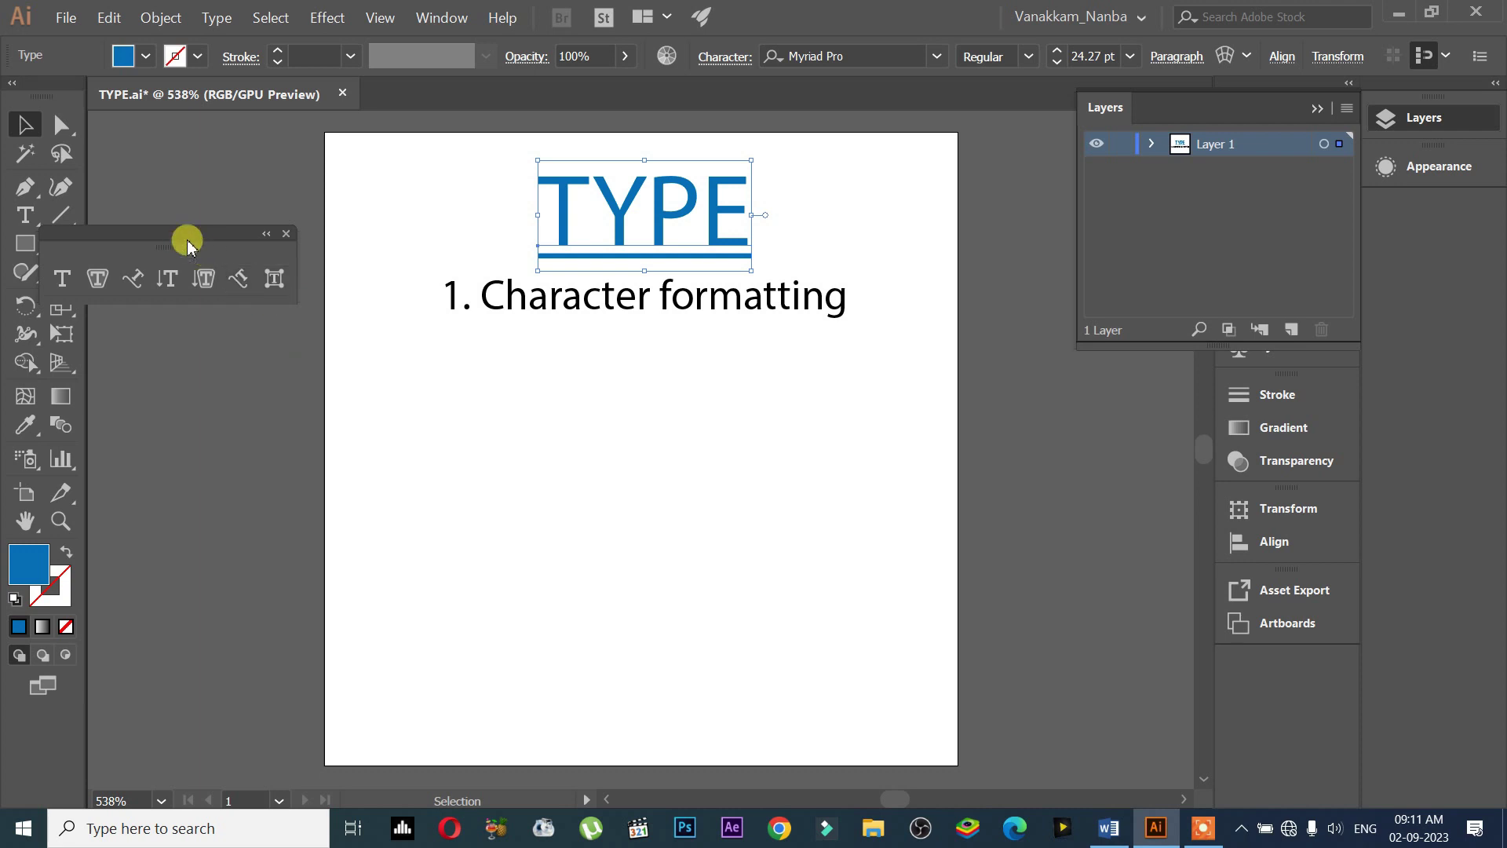
pyautogui.moveTo(202, 233); pyautogui.dragTo(296, 166)
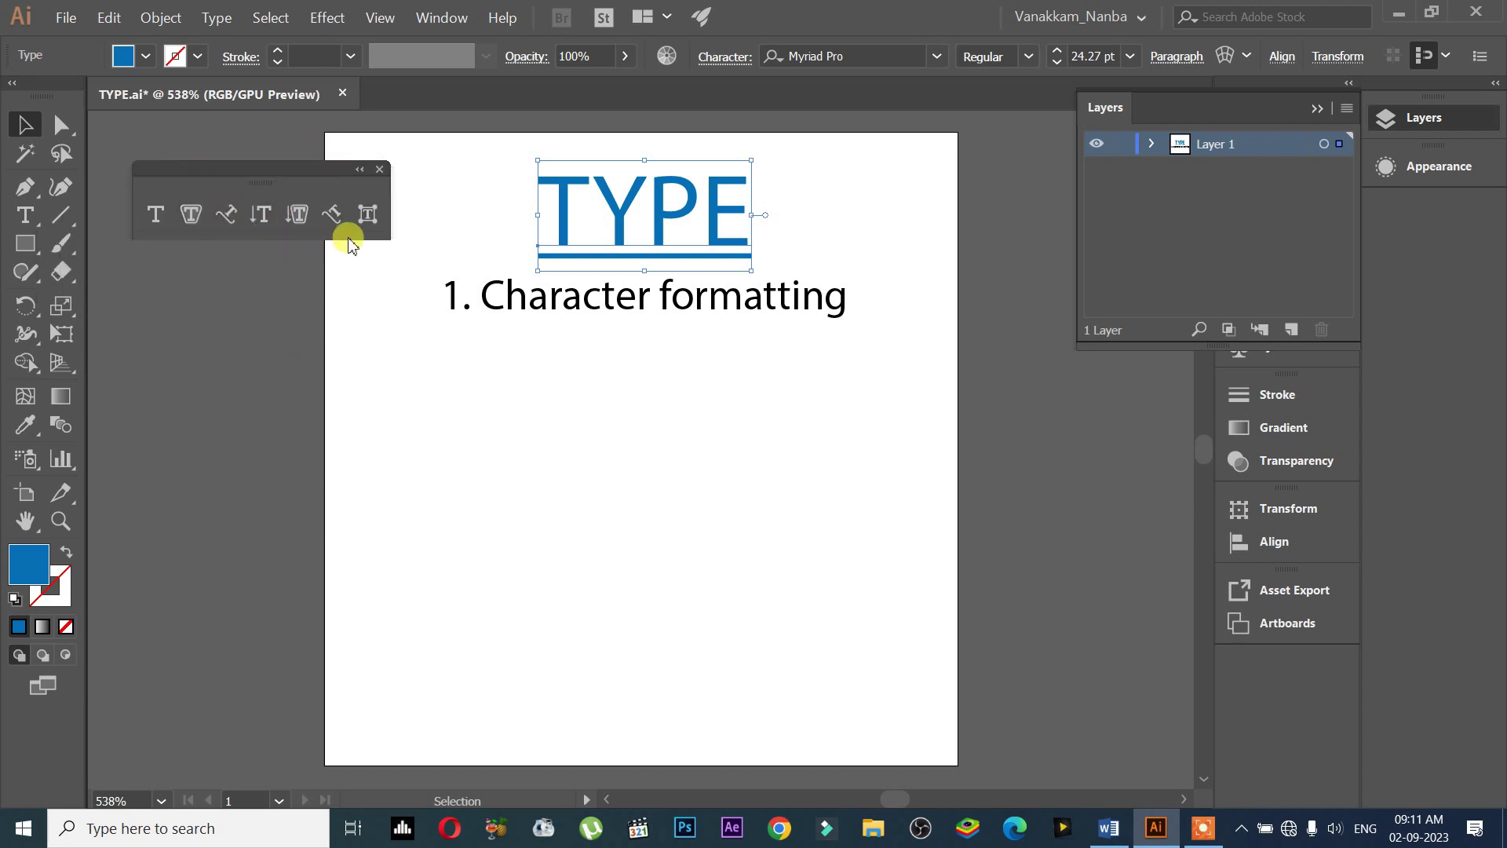
pyautogui.click(380, 170)
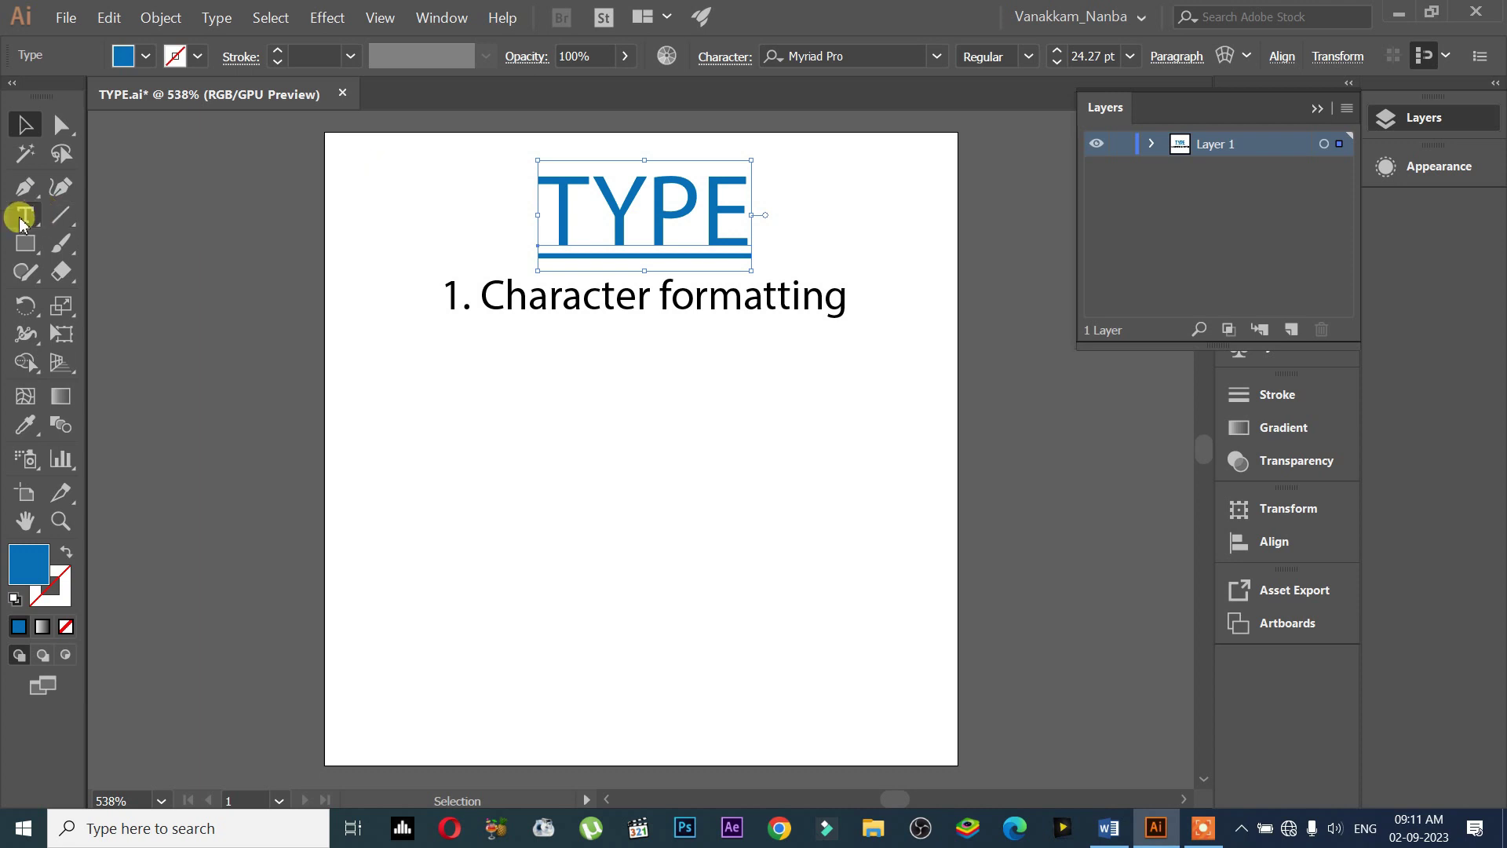
pyautogui.click(25, 215)
pyautogui.click(122, 215)
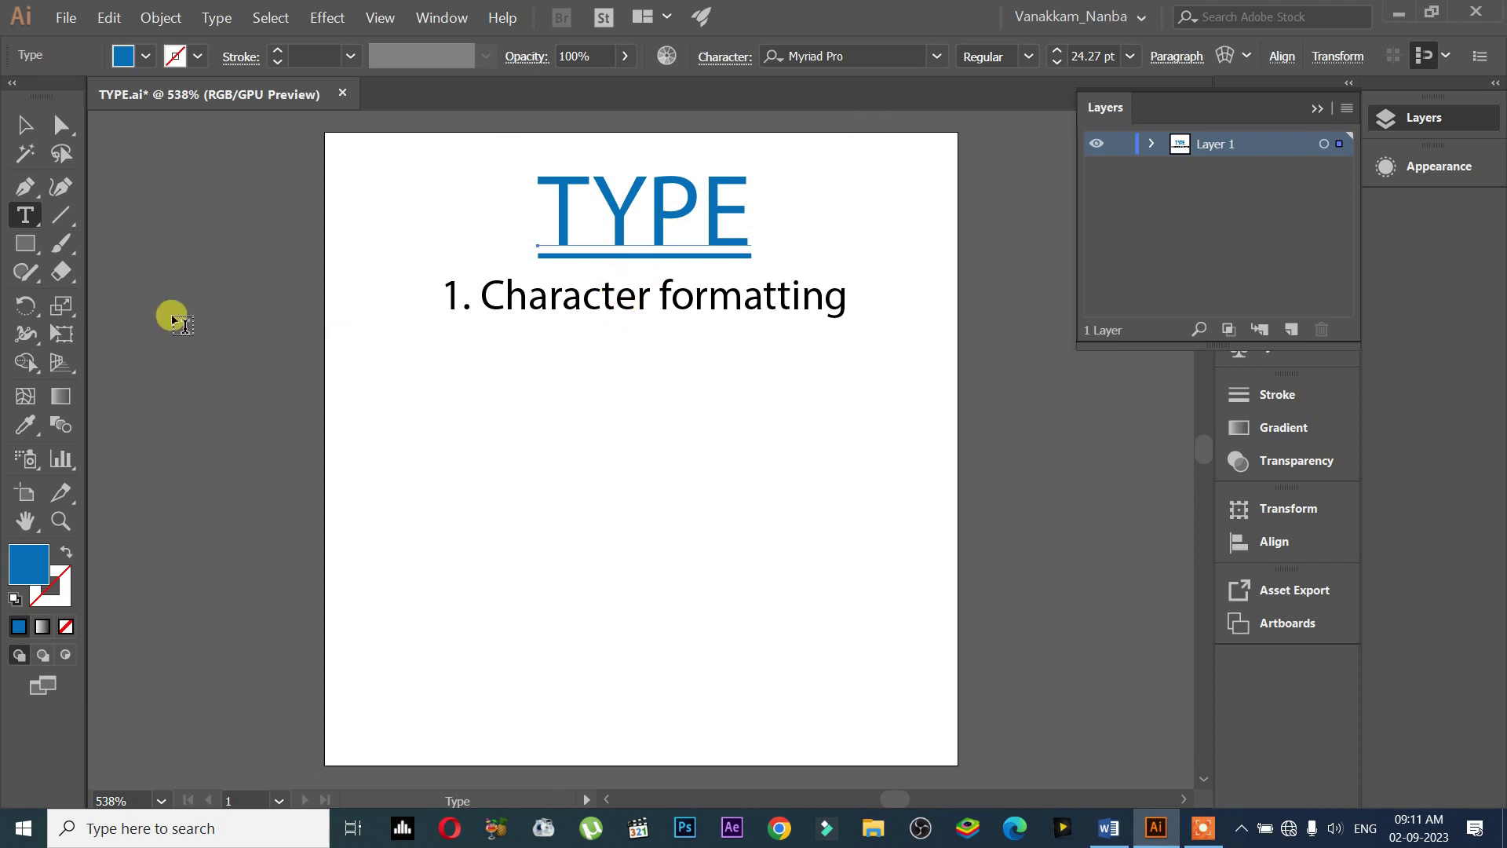
# Type trial letters GHDHHGHNRTUV into new point text below the subtitle, delete them, and restart
pyautogui.moveTo(26, 222); pyautogui.dragTo(118, 212)
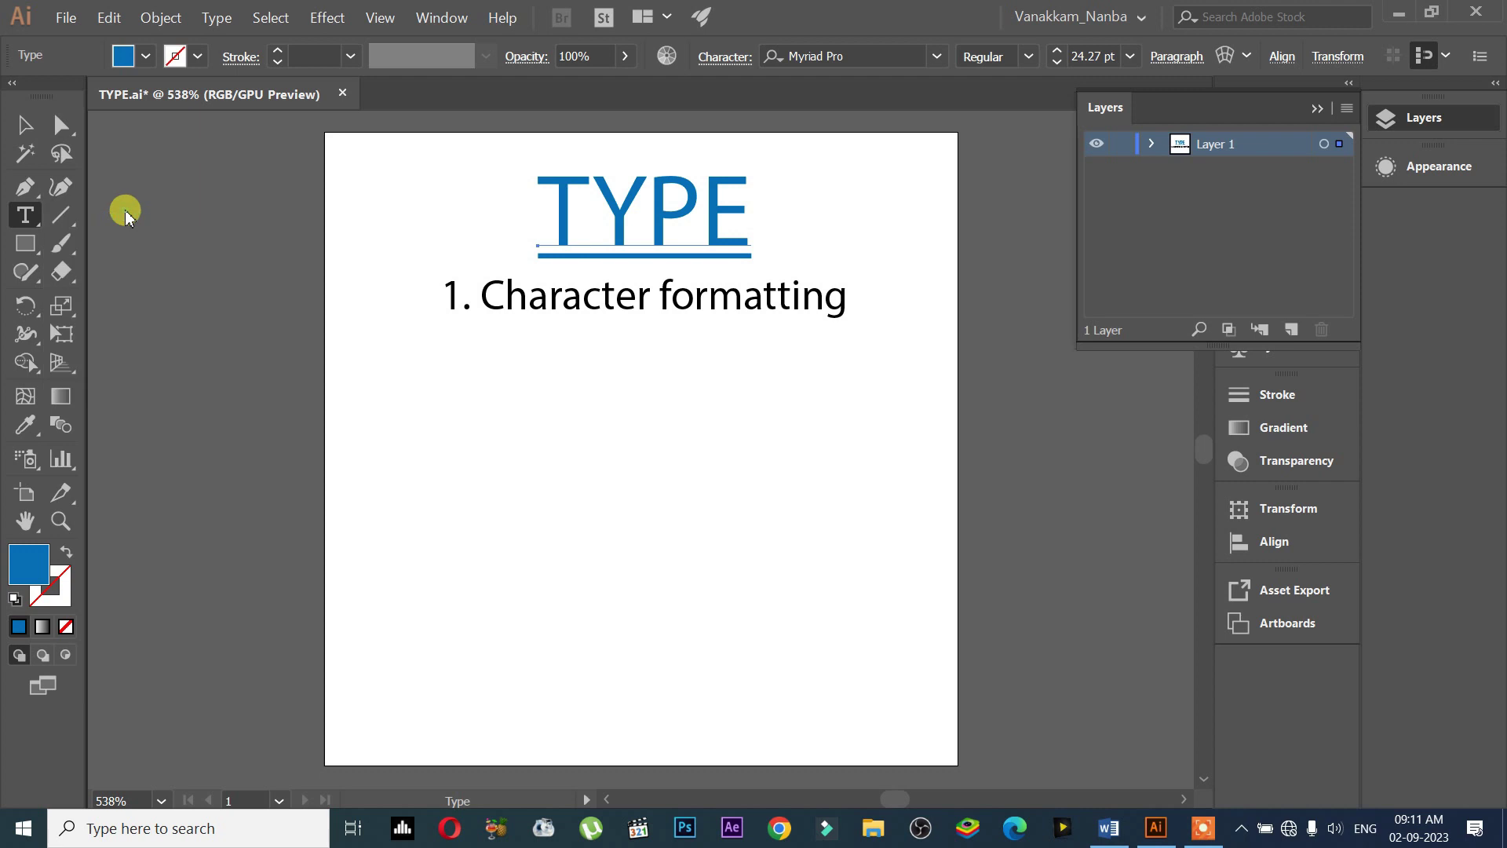
pyautogui.click(447, 440)
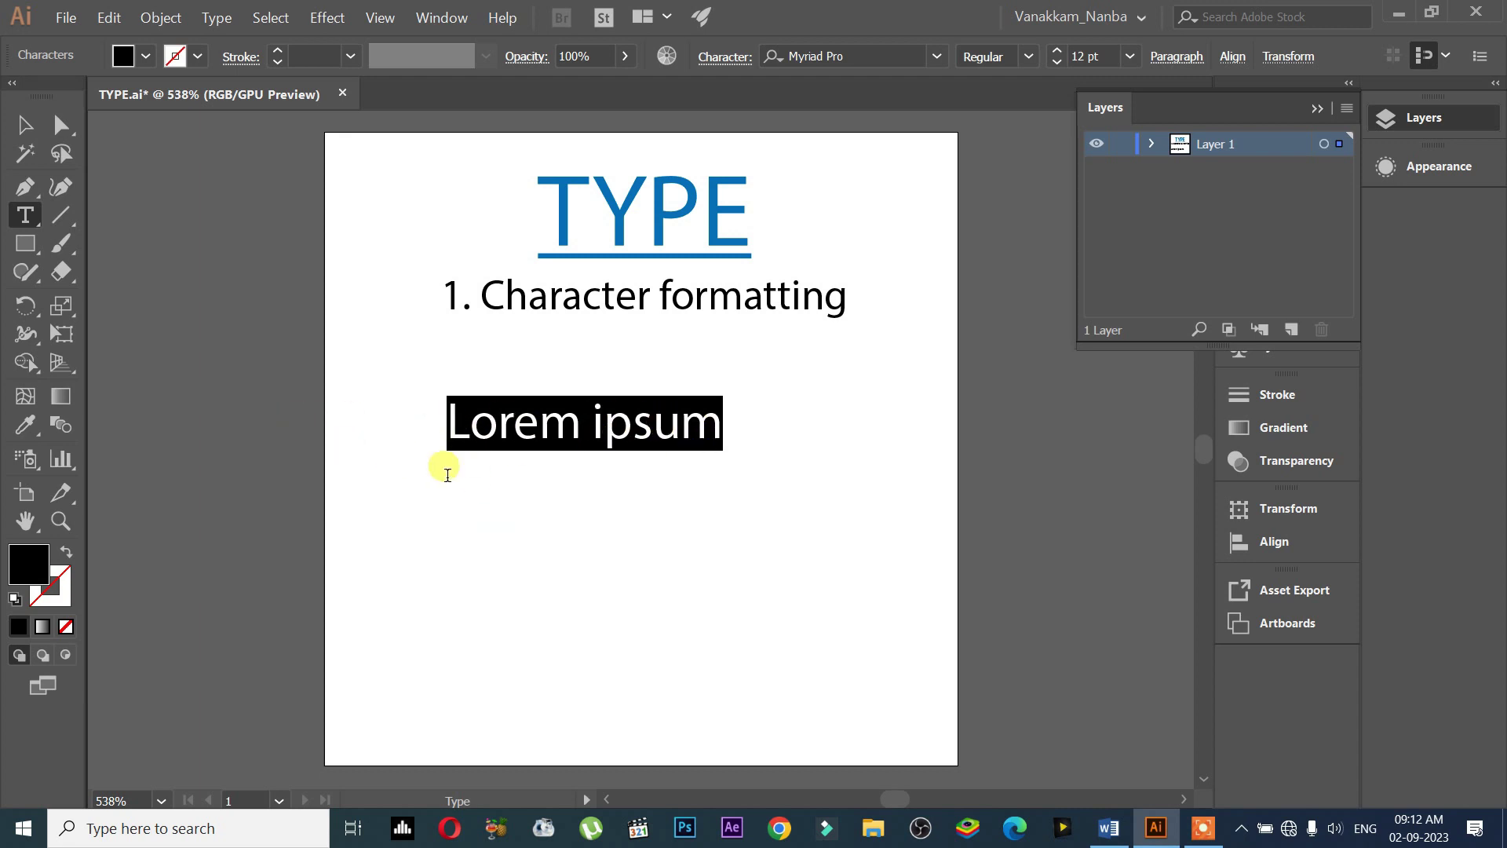
pyautogui.moveTo(481, 504)
pyautogui.mouseDown()
pyautogui.moveTo(566, 442)
pyautogui.moveTo(723, 430)
pyautogui.mouseUp()
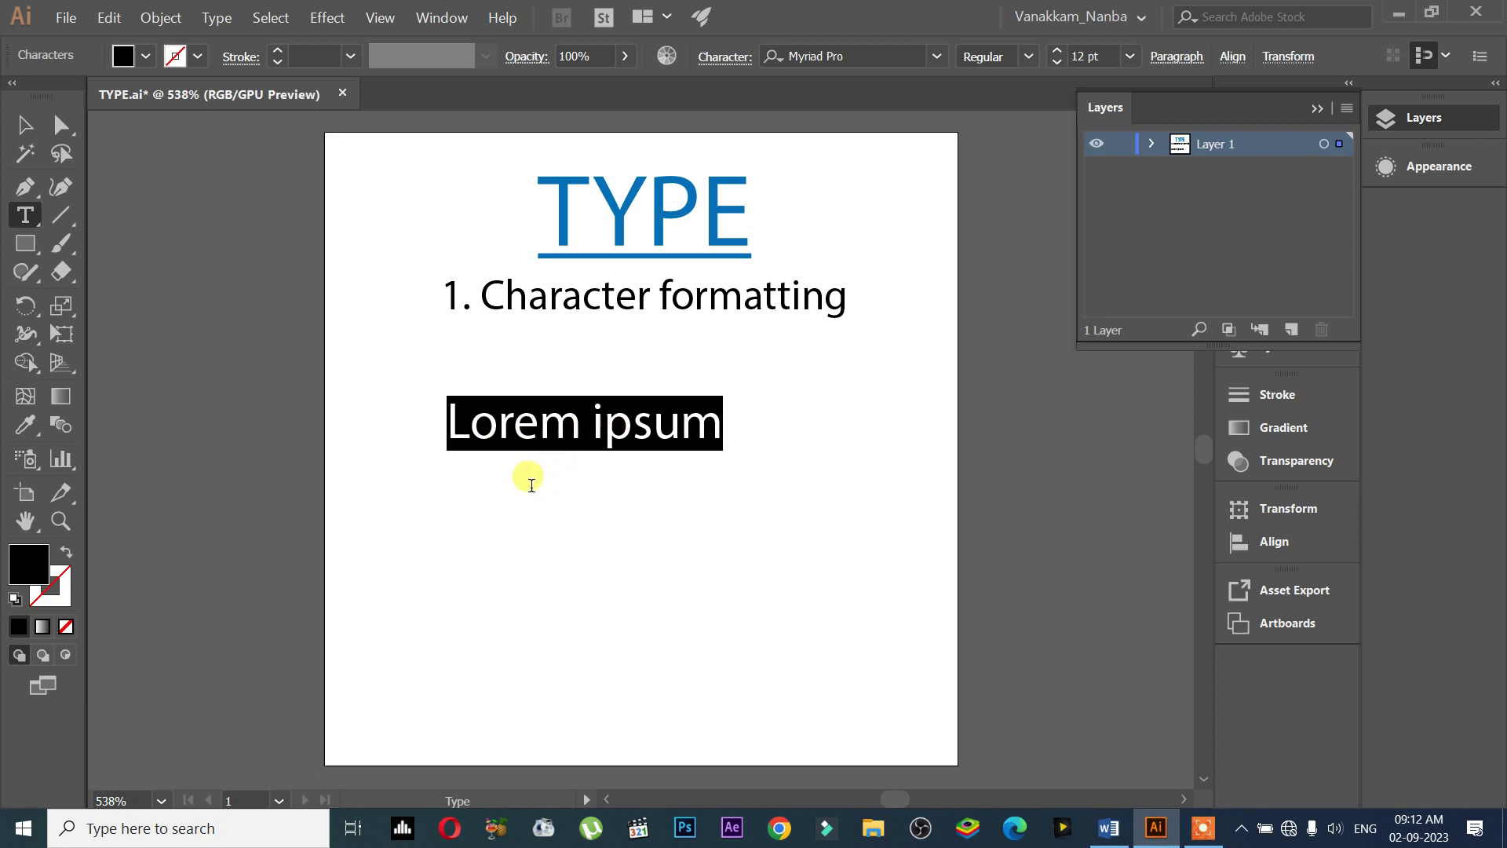
pyautogui.write('GHDHHGHNRTUV')
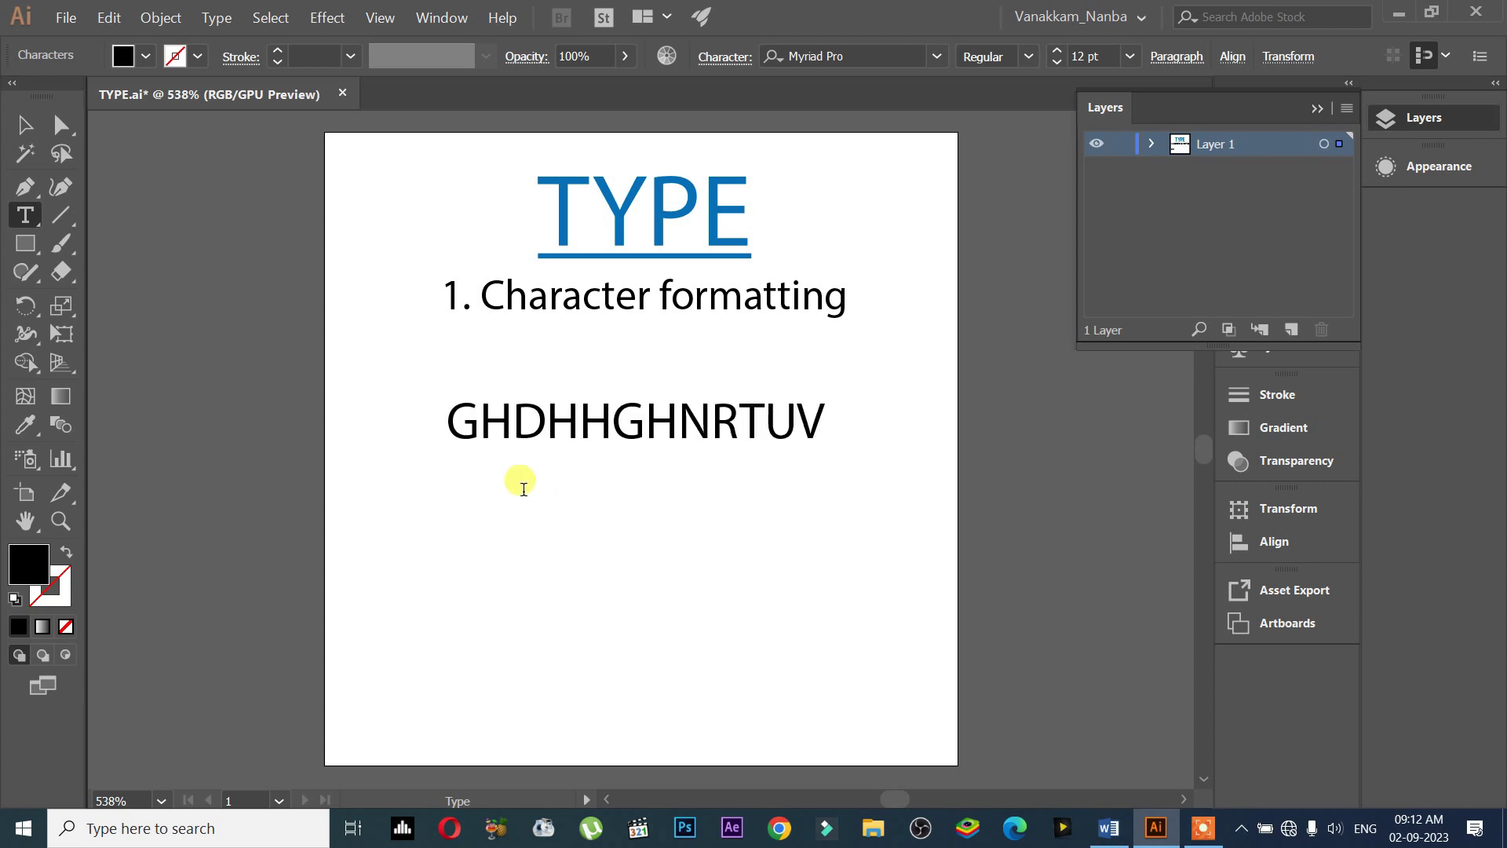
pyautogui.press('BackSpace')
pyautogui.press('BackSpace')
pyautogui.press('BackSpace')
pyautogui.press('BackSpace')
pyautogui.press('BackSpace')
pyautogui.press('BackSpace')
pyautogui.press('BackSpace')
pyautogui.click(416, 400)
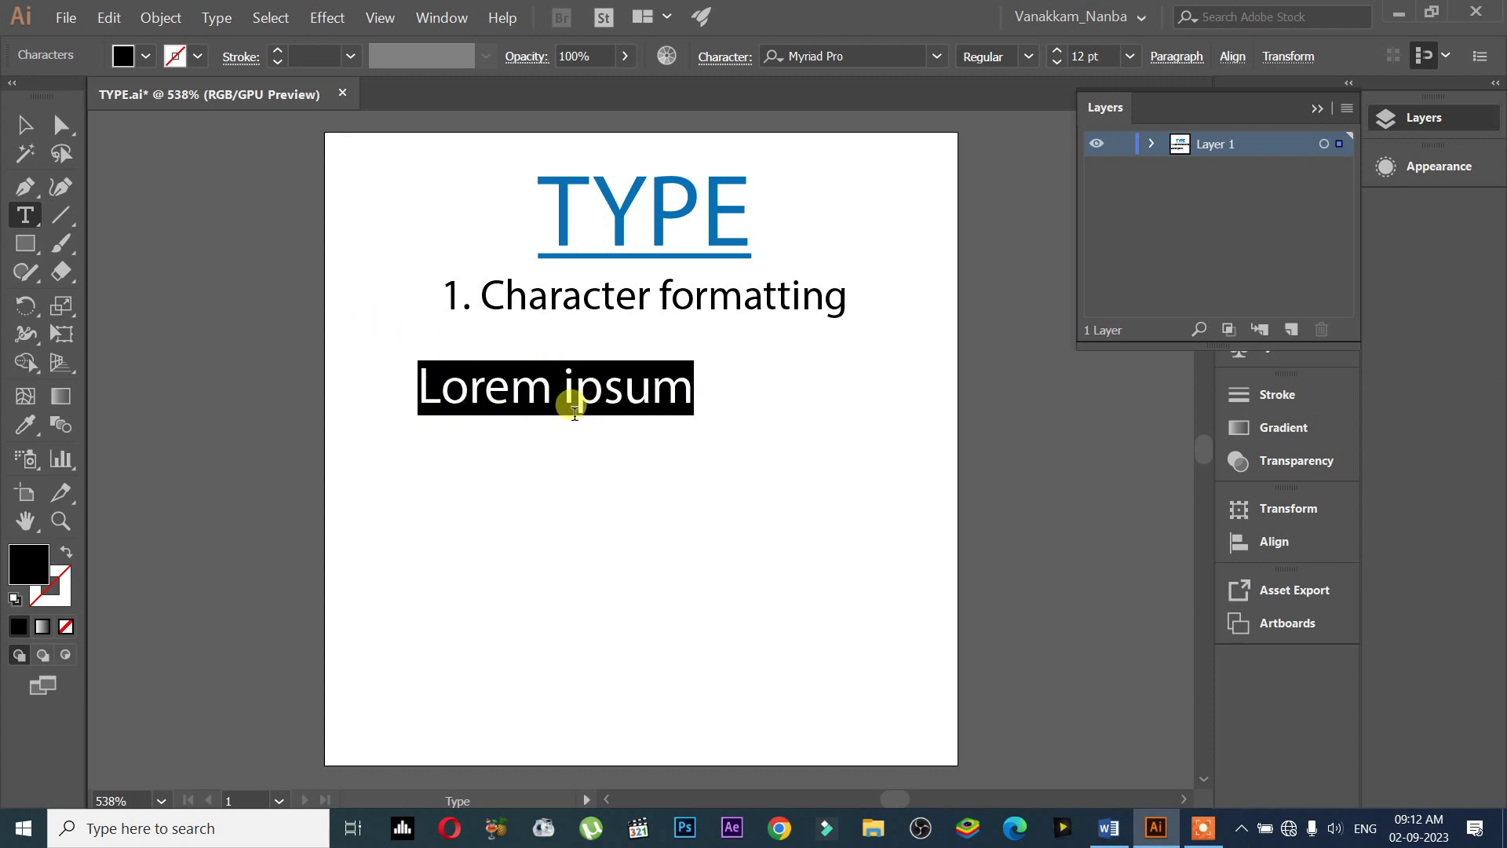
# Type VANAKKAM NANBA over the placeholder, adjust the caret, and exit text editing
pyautogui.write('VANAKKAM NAN')
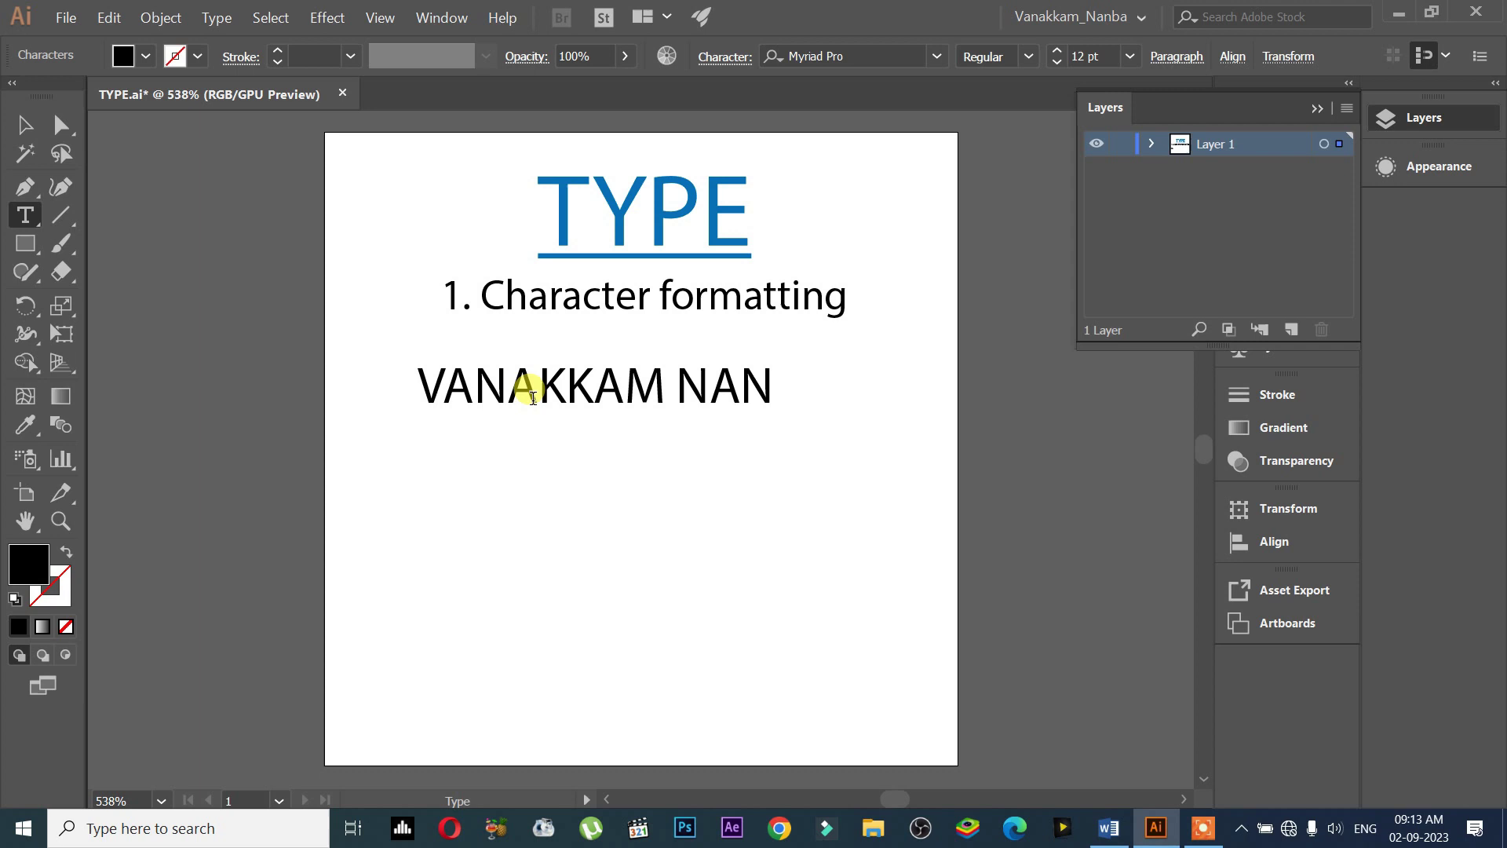
pyautogui.write('BA')
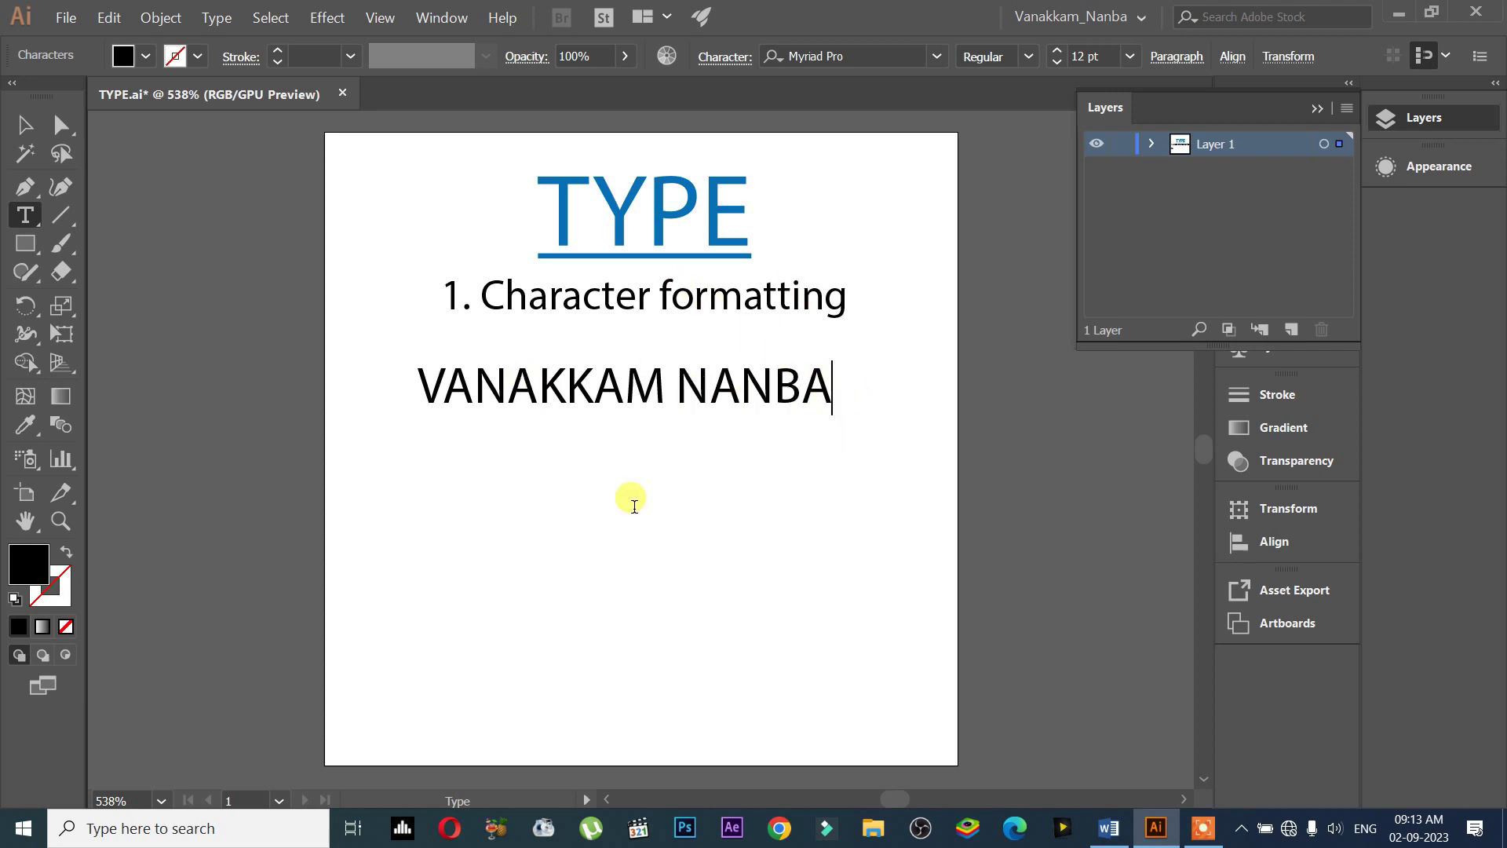
pyautogui.press('Left')
pyautogui.press('Left')
pyautogui.press('Left')
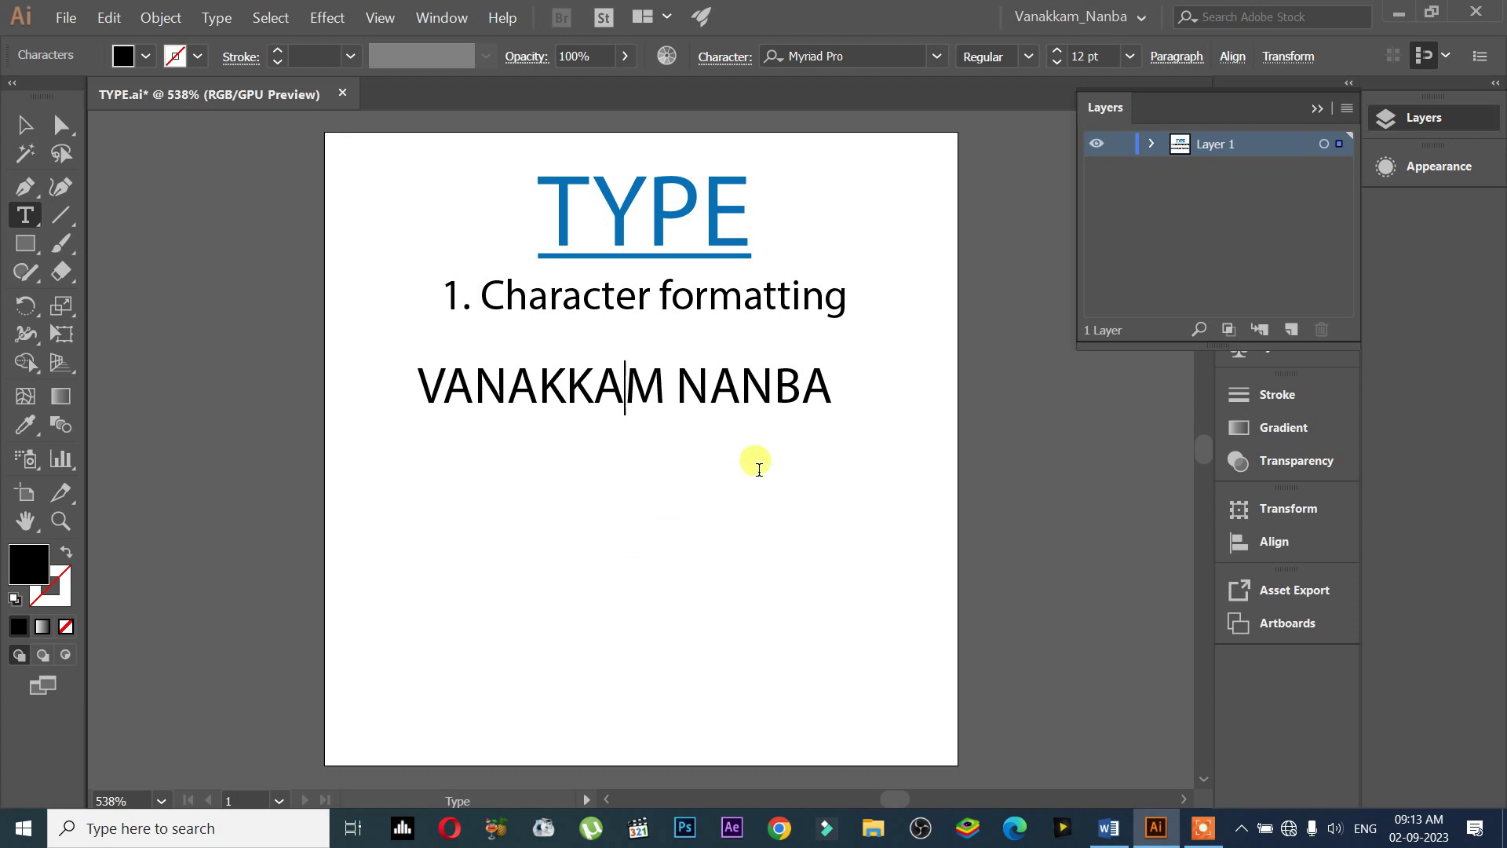
pyautogui.press('Right')
pyautogui.press('Right')
pyautogui.press('Right')
pyautogui.press('Right')
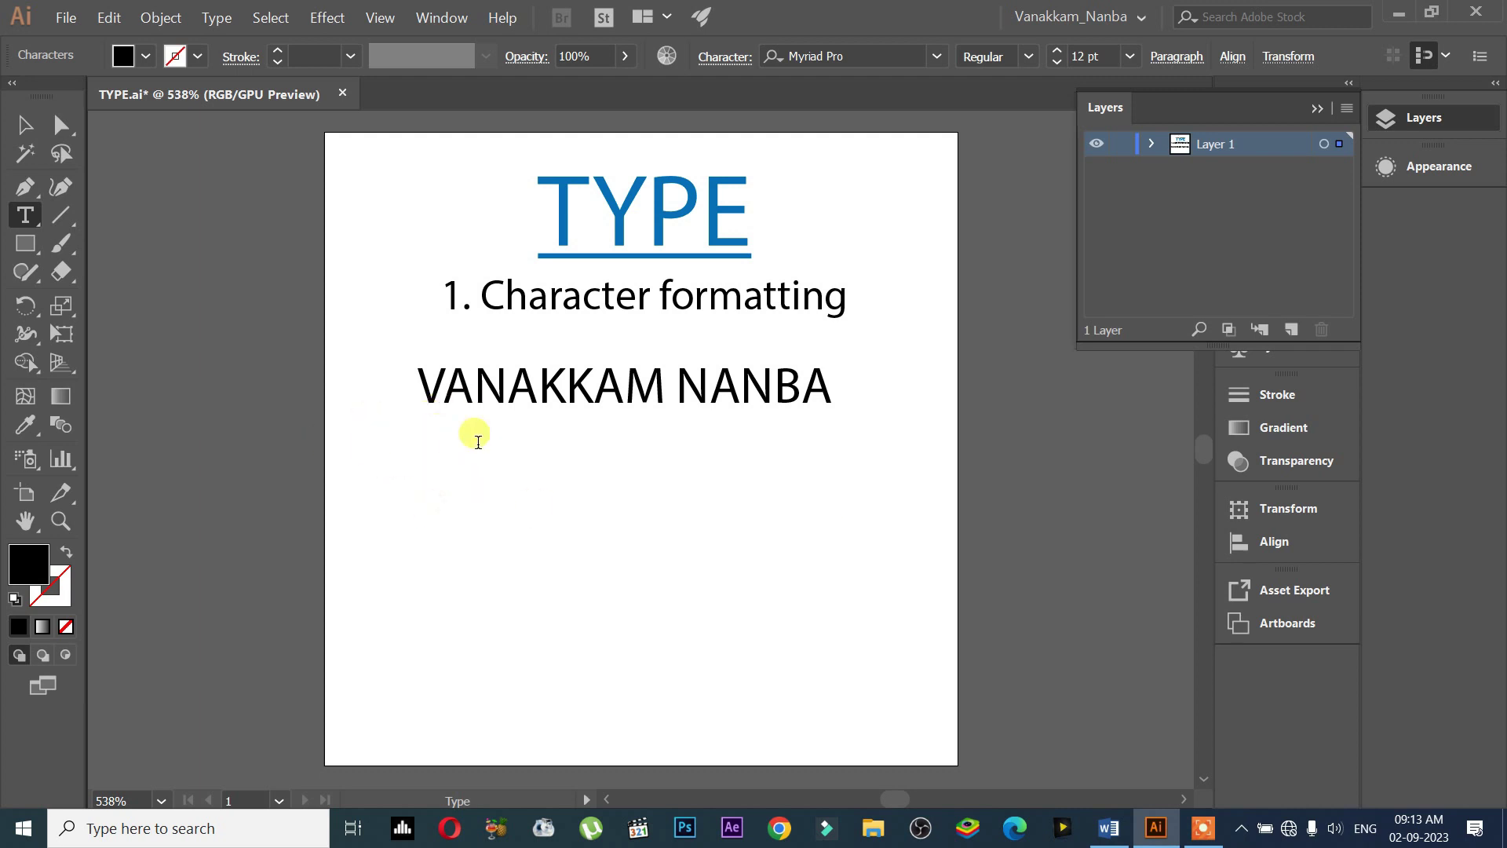
pyautogui.press('BackSpace')
pyautogui.press('Escape')
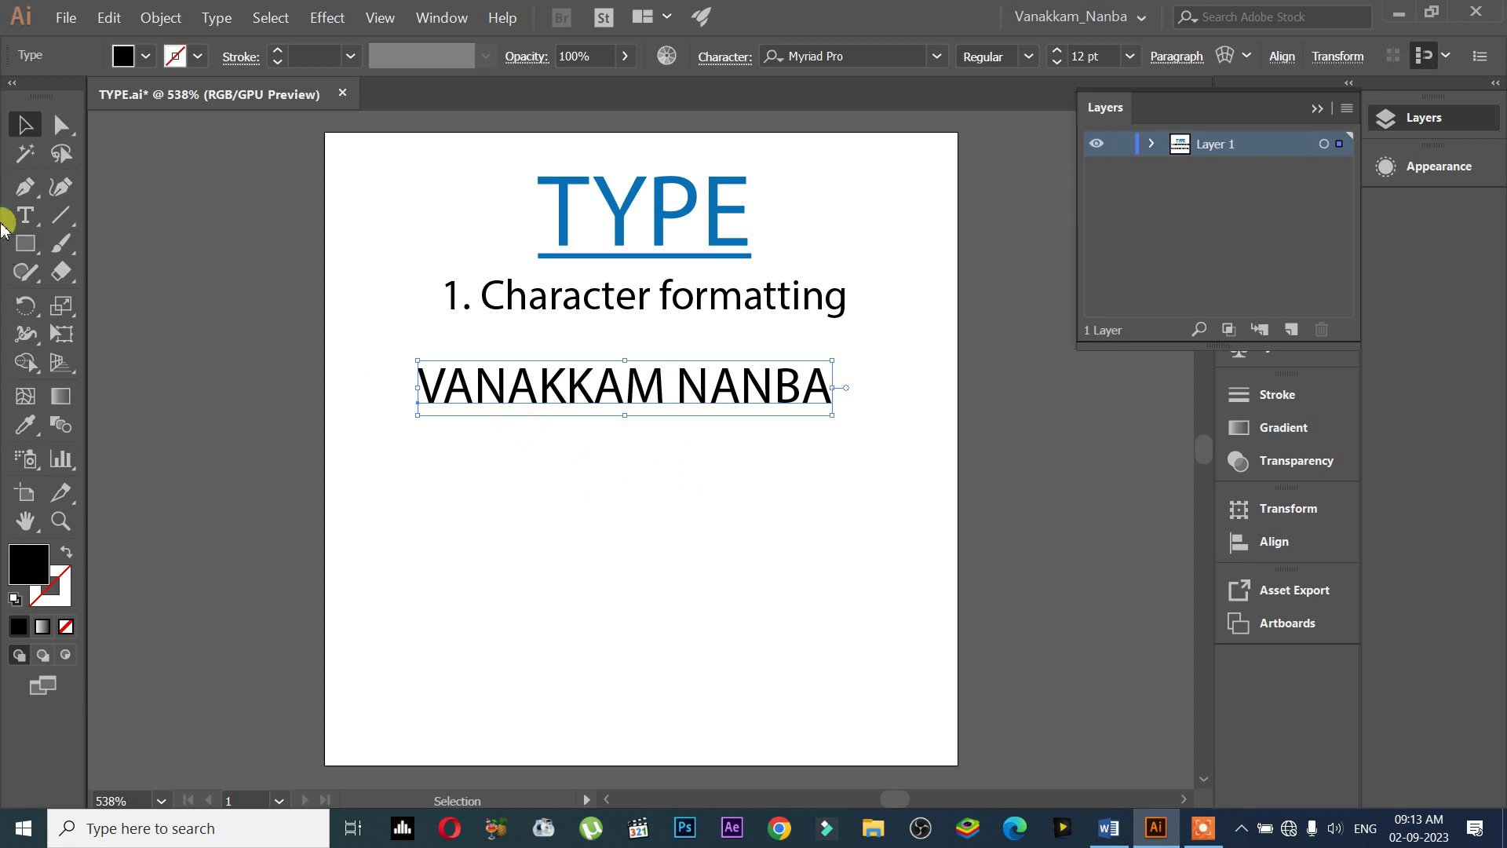
# Create a YOUTUBE text line and move it just below VANAKKAM NANBA
pyautogui.click(25, 215)
pyautogui.click(551, 546)
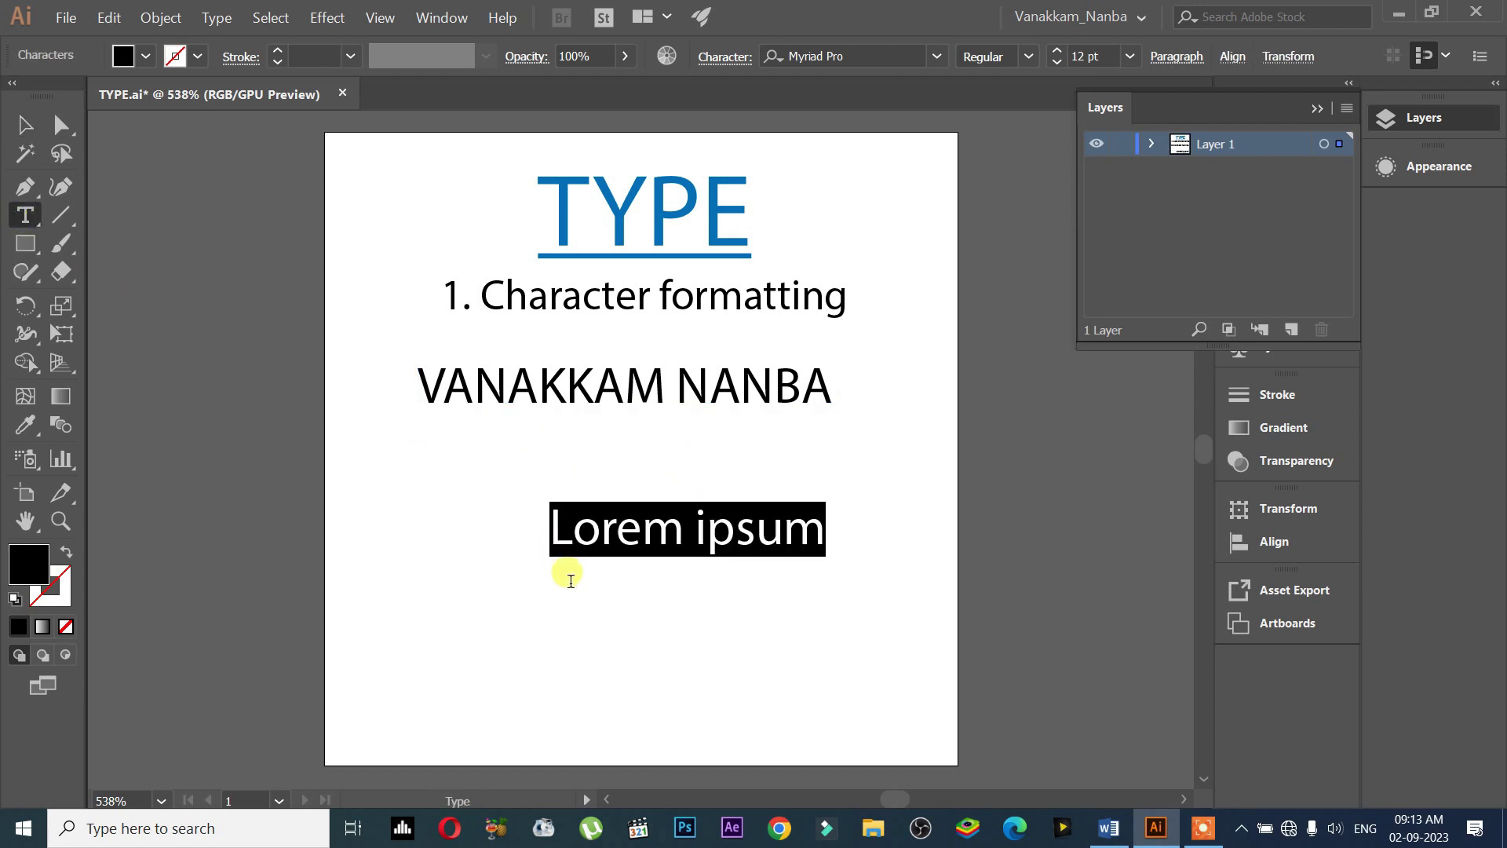
pyautogui.write('YOU')
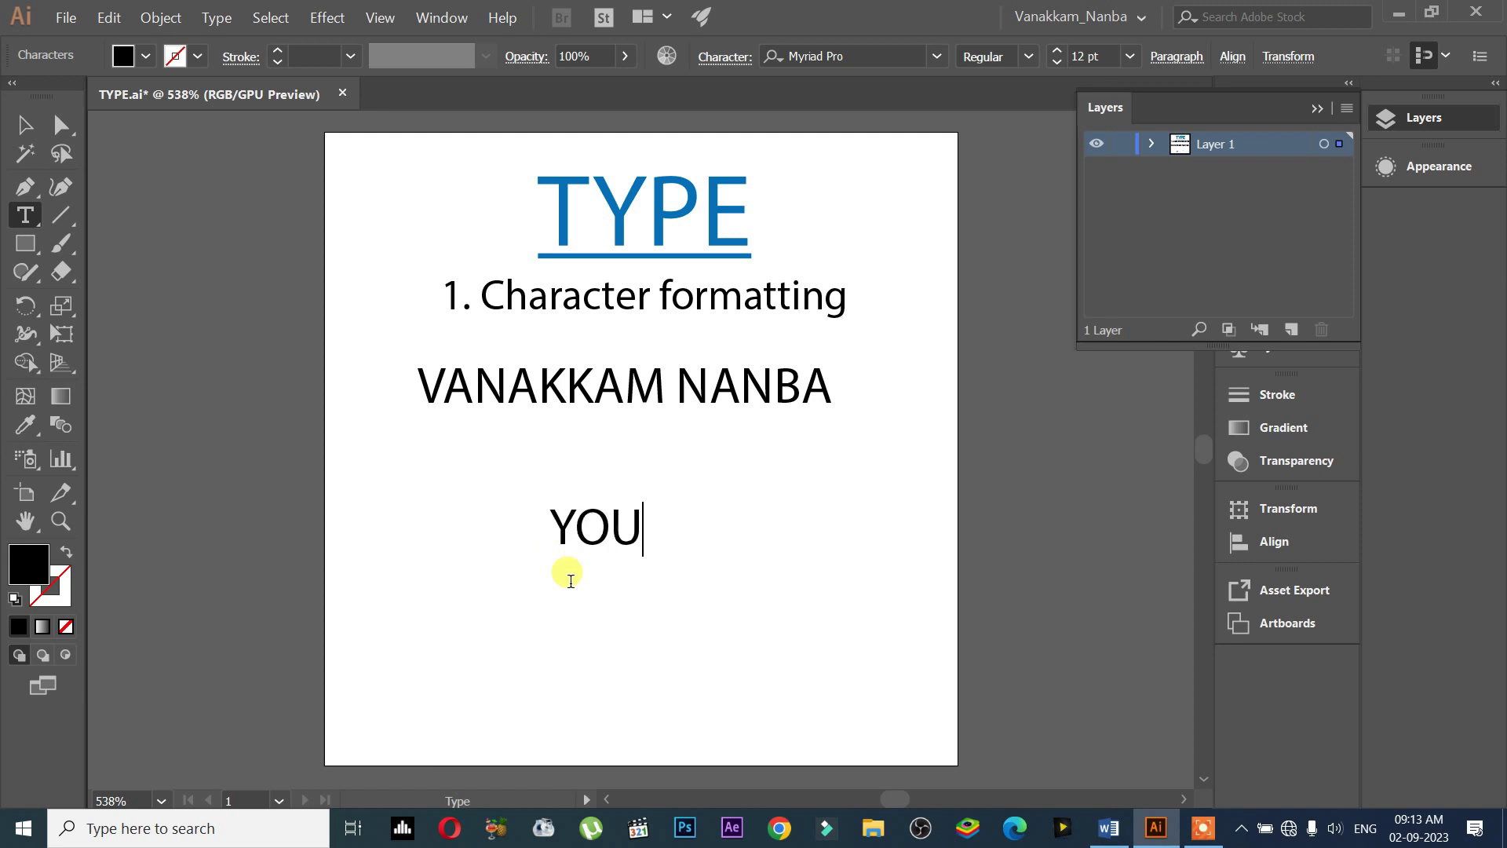
pyautogui.write('TUBE')
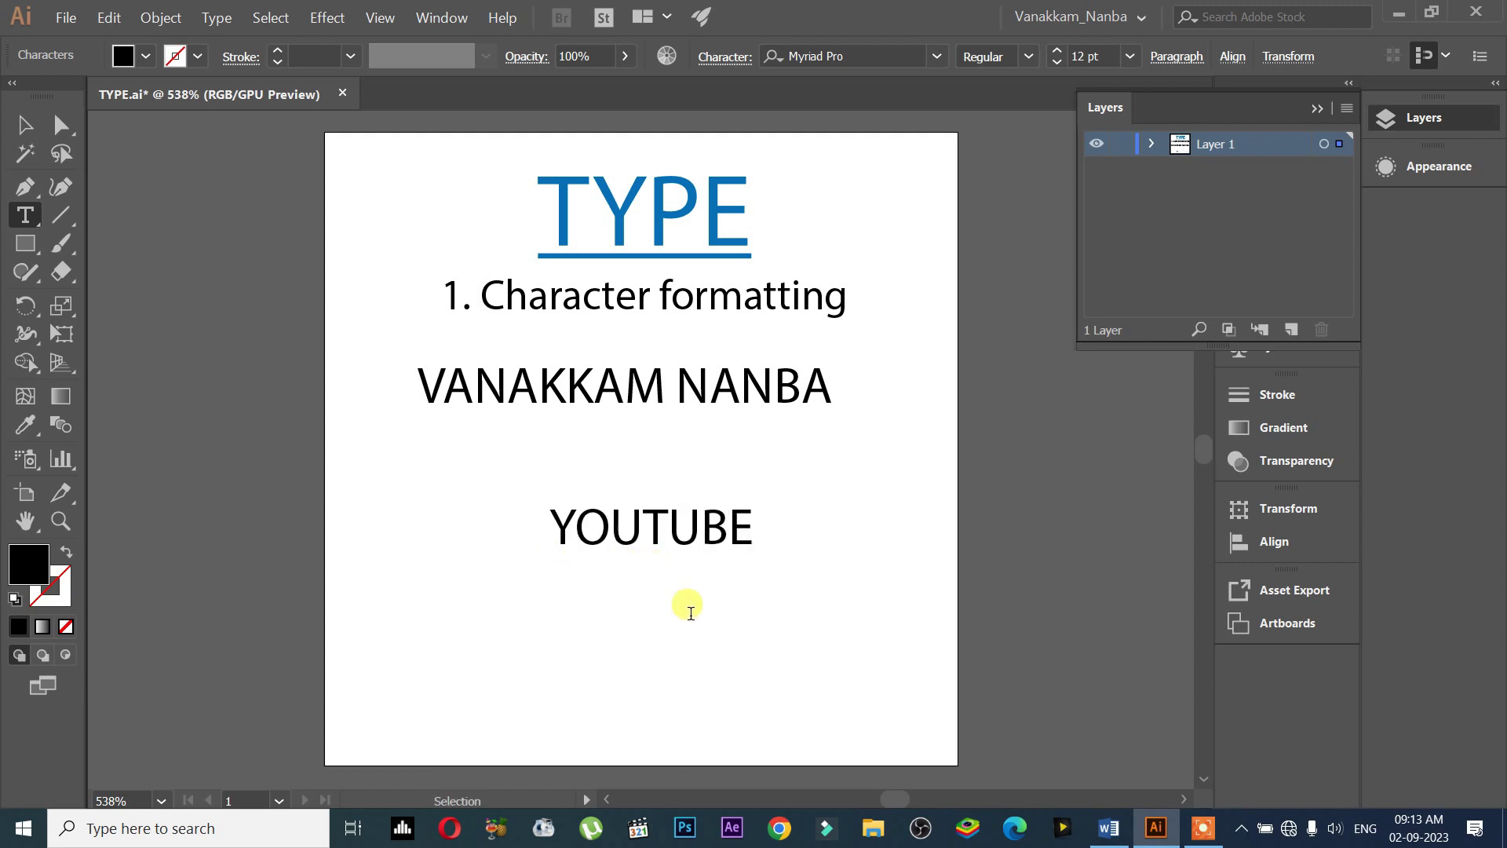
pyautogui.press('Escape')
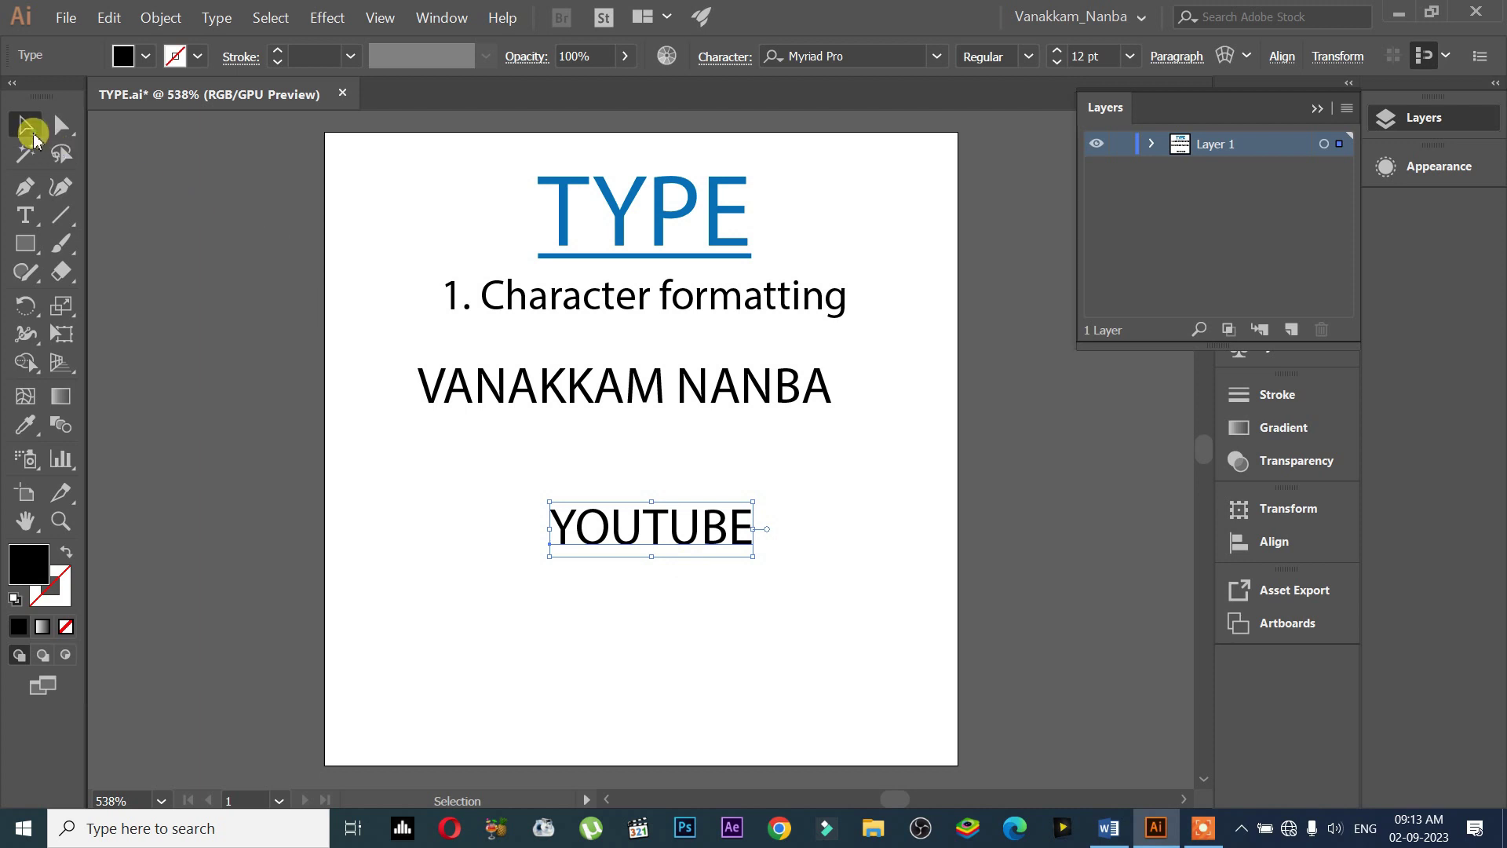
pyautogui.moveTo(639, 527); pyautogui.dragTo(622, 447)
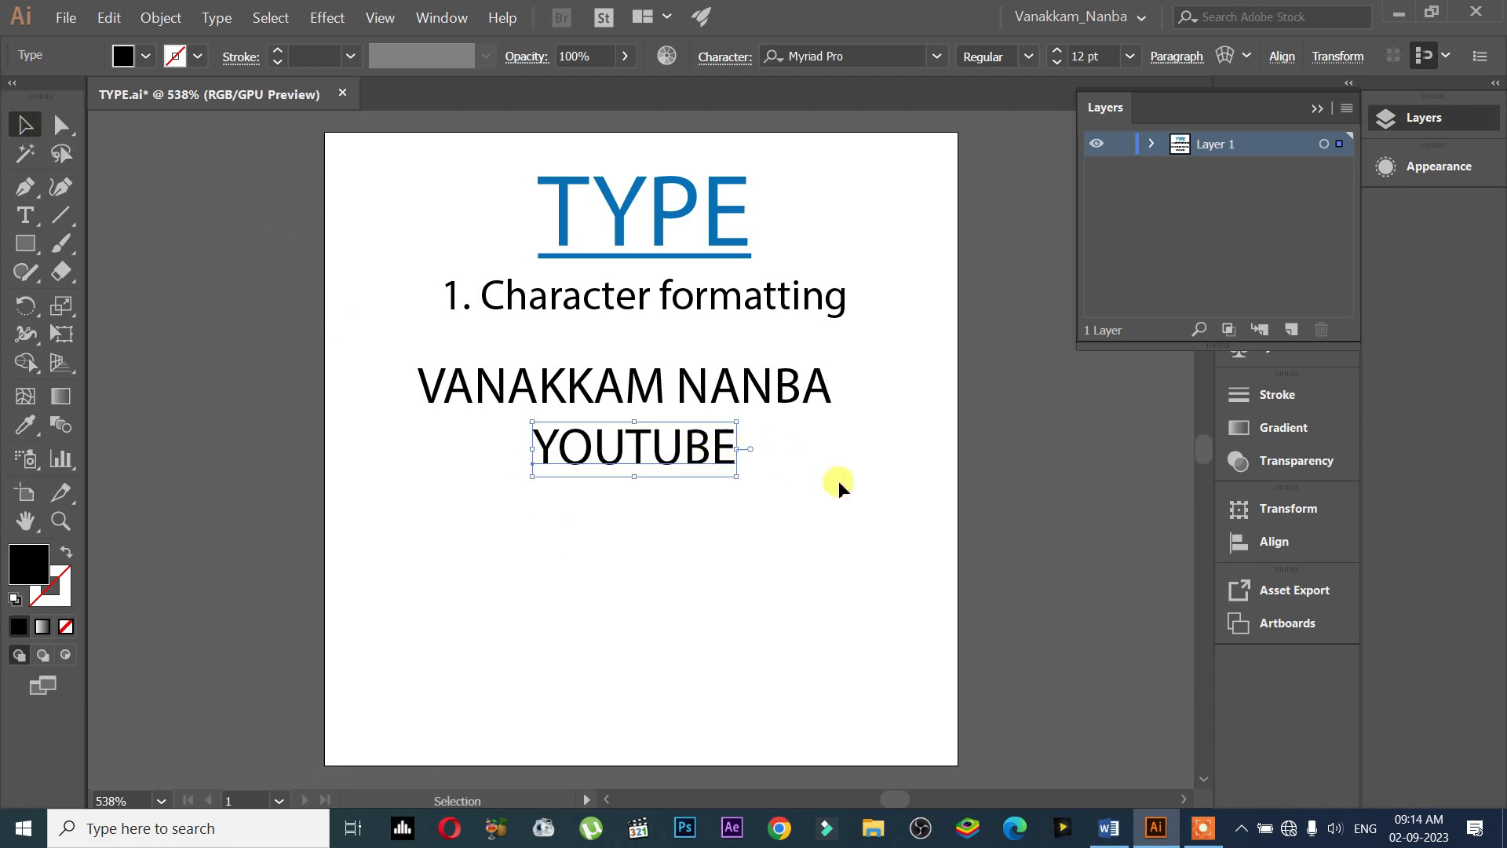
# Select both text lines and nudge them slightly right and down
pyautogui.moveTo(879, 514); pyautogui.dragTo(370, 340)
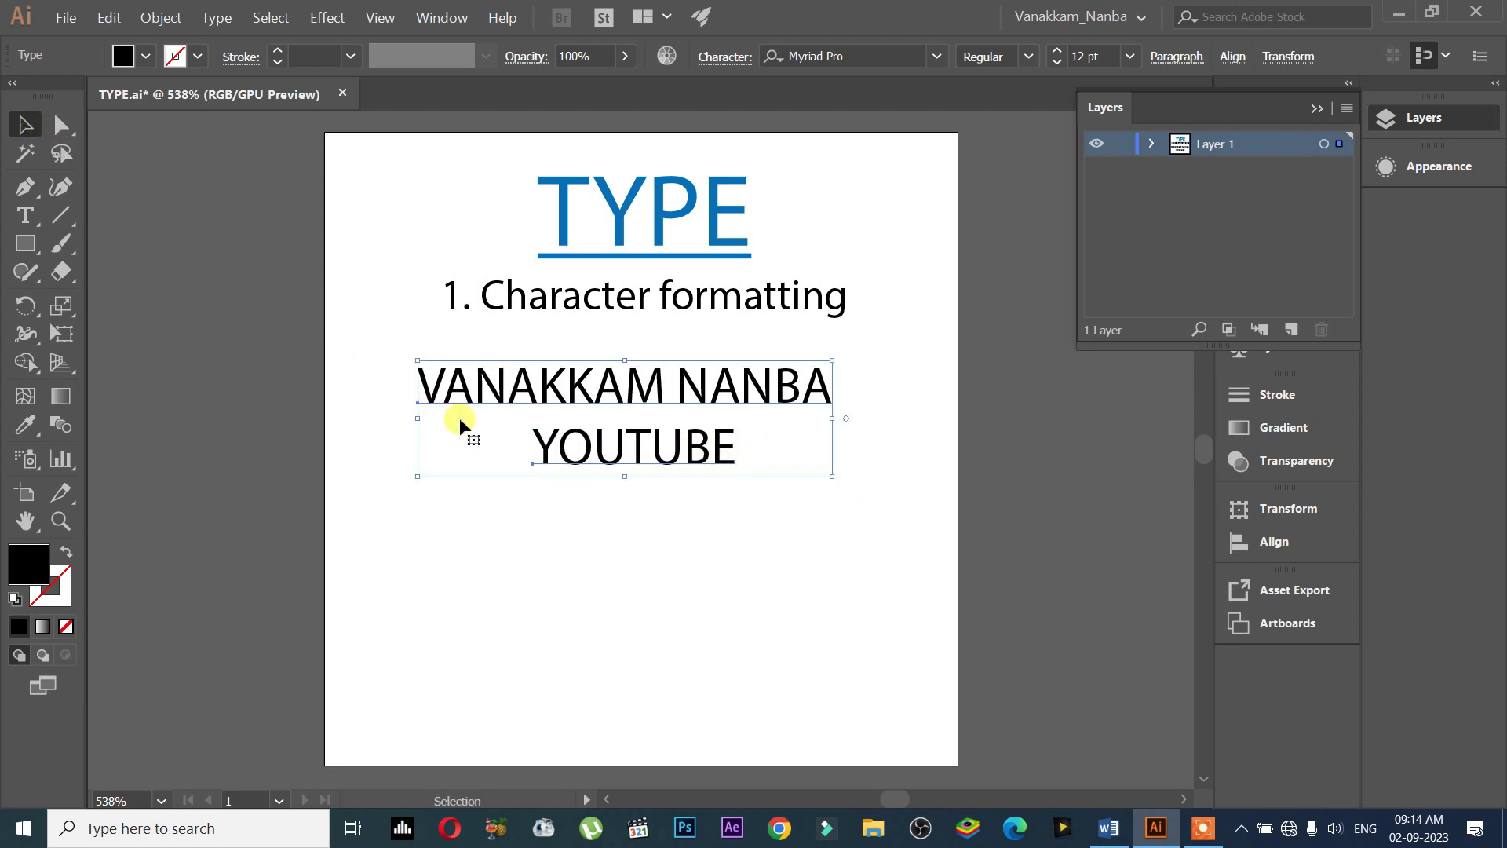
pyautogui.moveTo(666, 474)
pyautogui.mouseDown()
pyautogui.moveTo(706, 483)
pyautogui.moveTo(682, 464)
pyautogui.mouseUp()
pyautogui.click(679, 514)
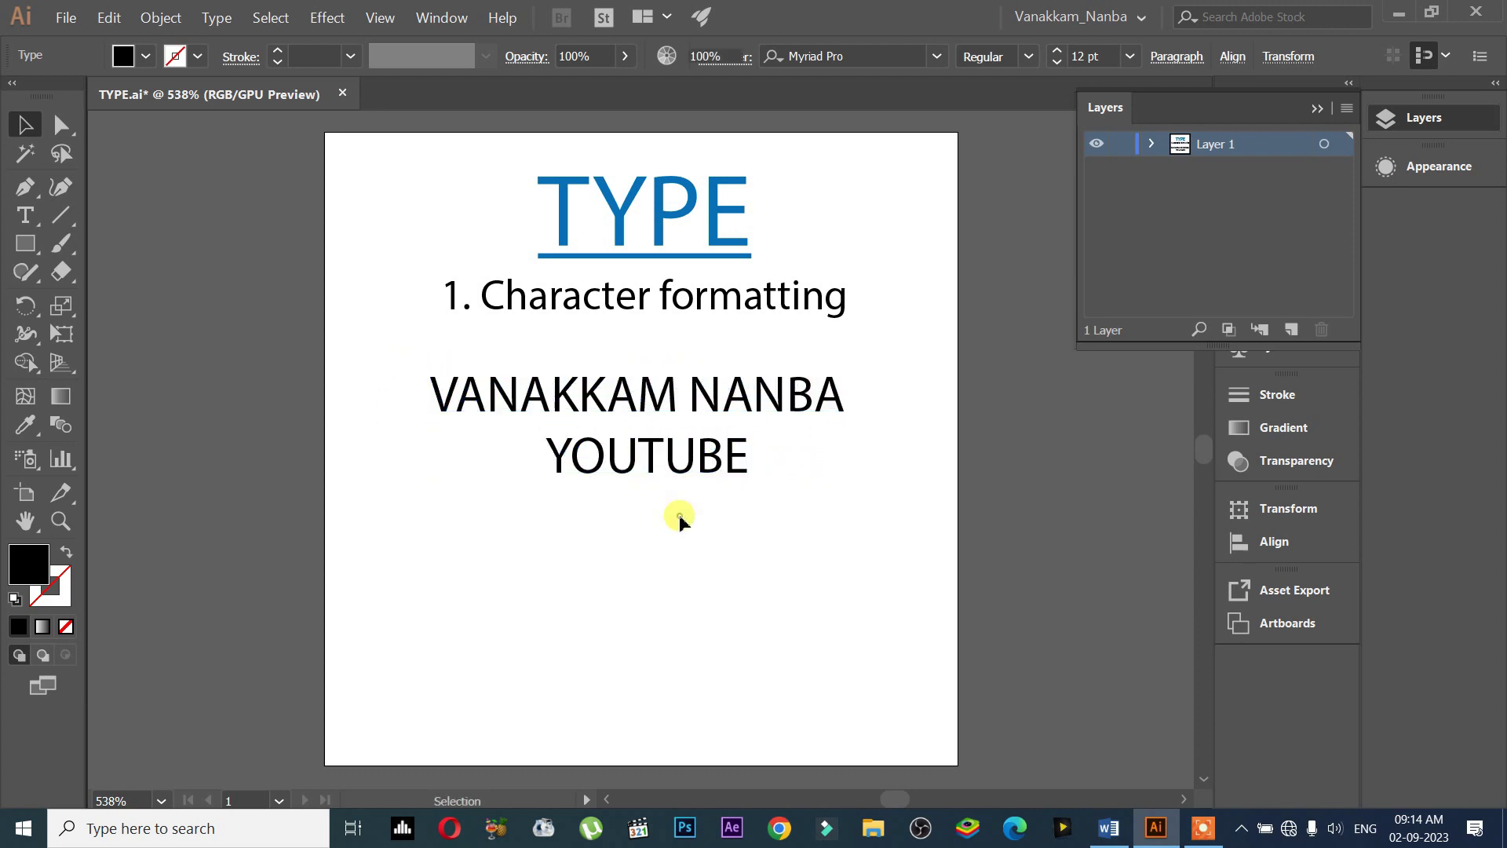
# Select both lines together and scale them down to about 8.86 pt
pyautogui.click(545, 414)
pyautogui.click(620, 449)
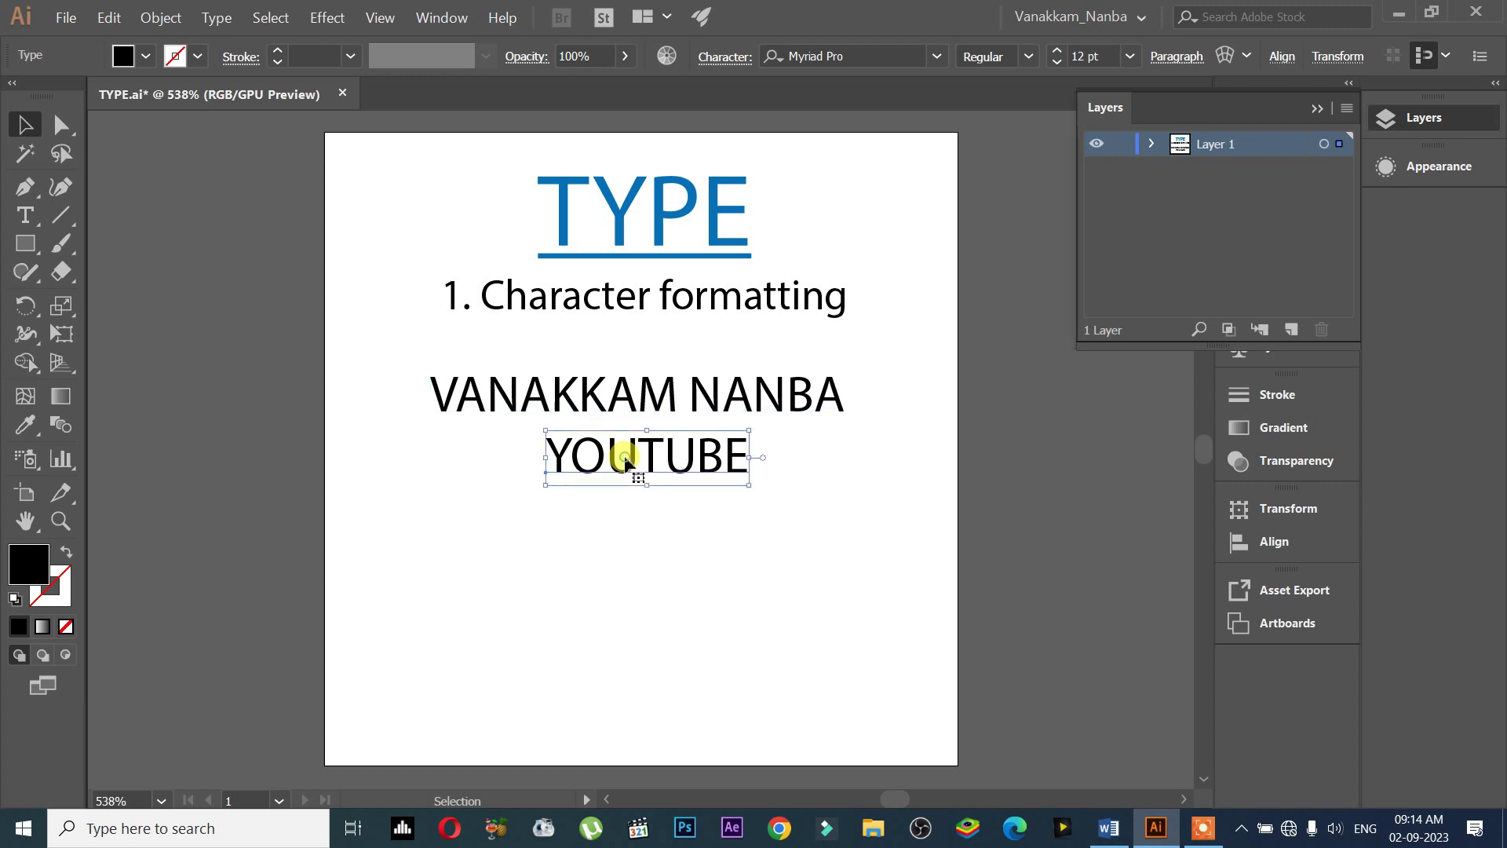
pyautogui.click(595, 413)
pyautogui.click(632, 449)
pyautogui.moveTo(482, 377)
pyautogui.mouseDown()
pyautogui.moveTo(798, 490)
pyautogui.moveTo(793, 464)
pyautogui.mouseUp()
pyautogui.moveTo(696, 397); pyautogui.dragTo(696, 369)
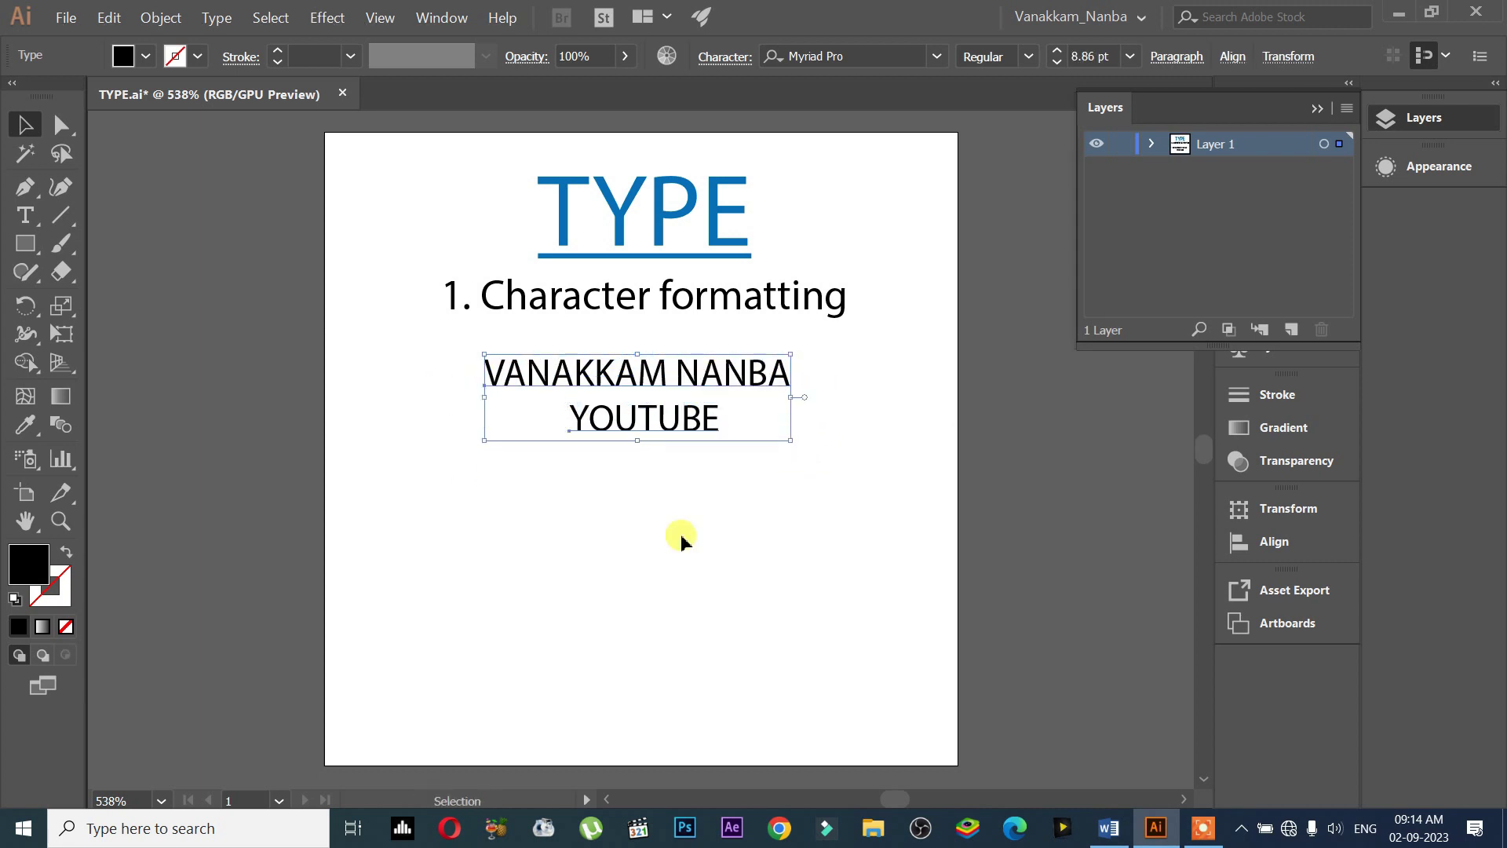
pyautogui.click(681, 540)
pyautogui.click(26, 215)
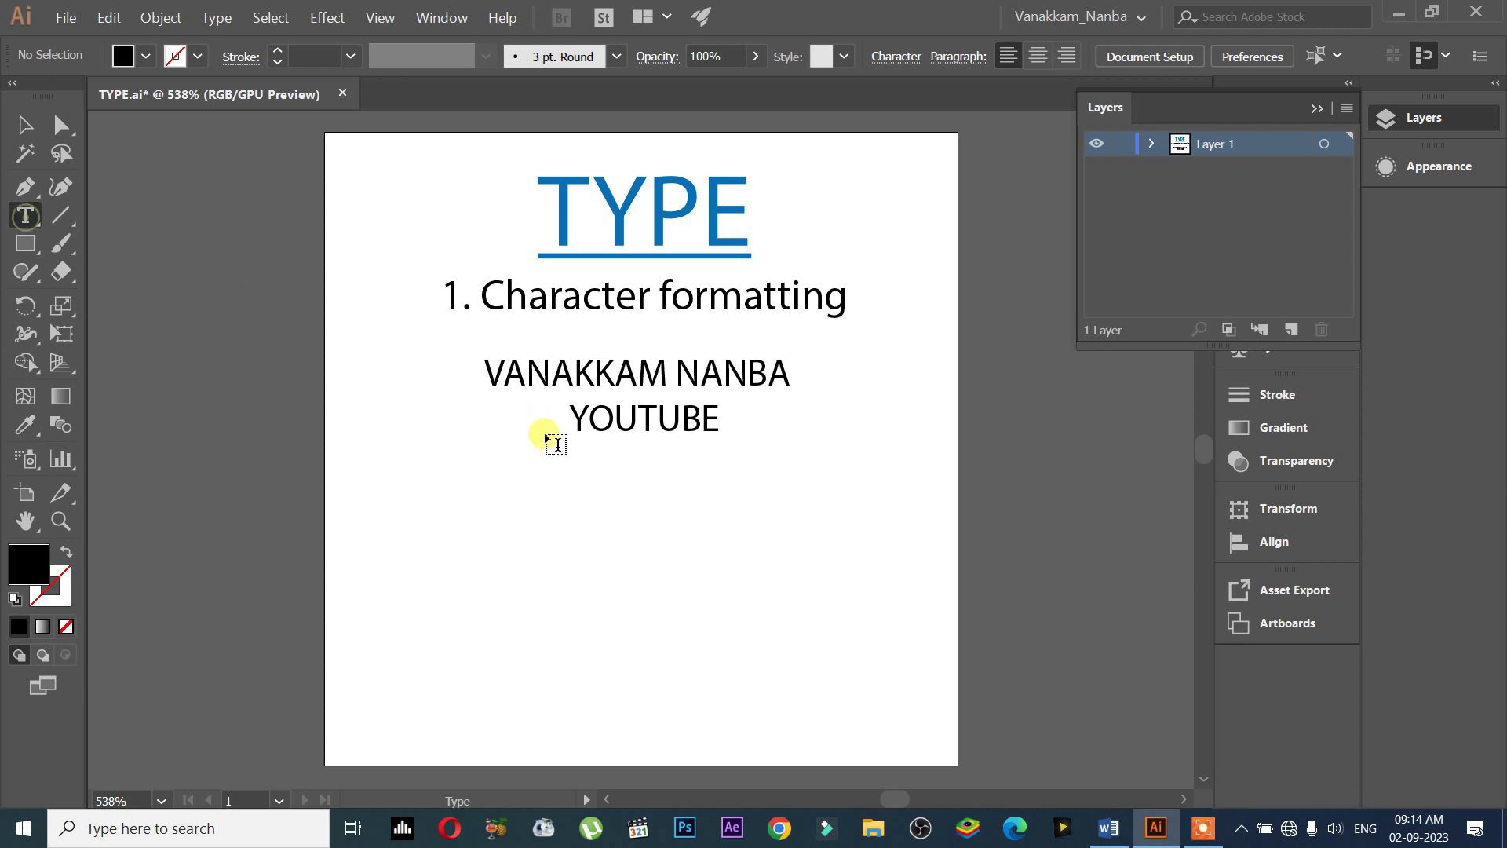
pyautogui.click(444, 493)
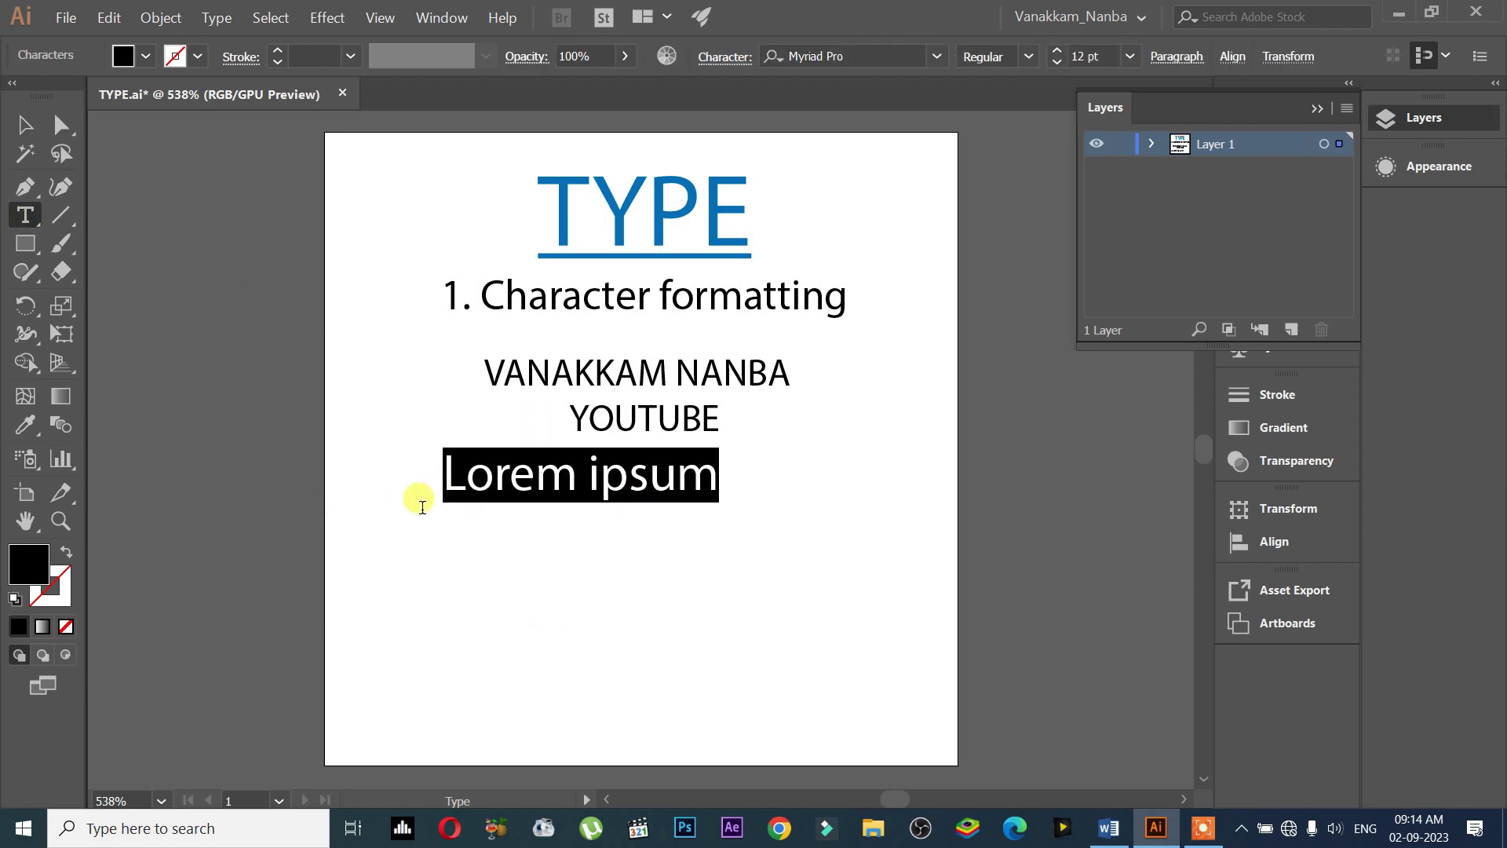
pyautogui.press('Escape')
pyautogui.press('Delete')
pyautogui.click(25, 216)
pyautogui.moveTo(572, 550); pyautogui.dragTo(915, 752)
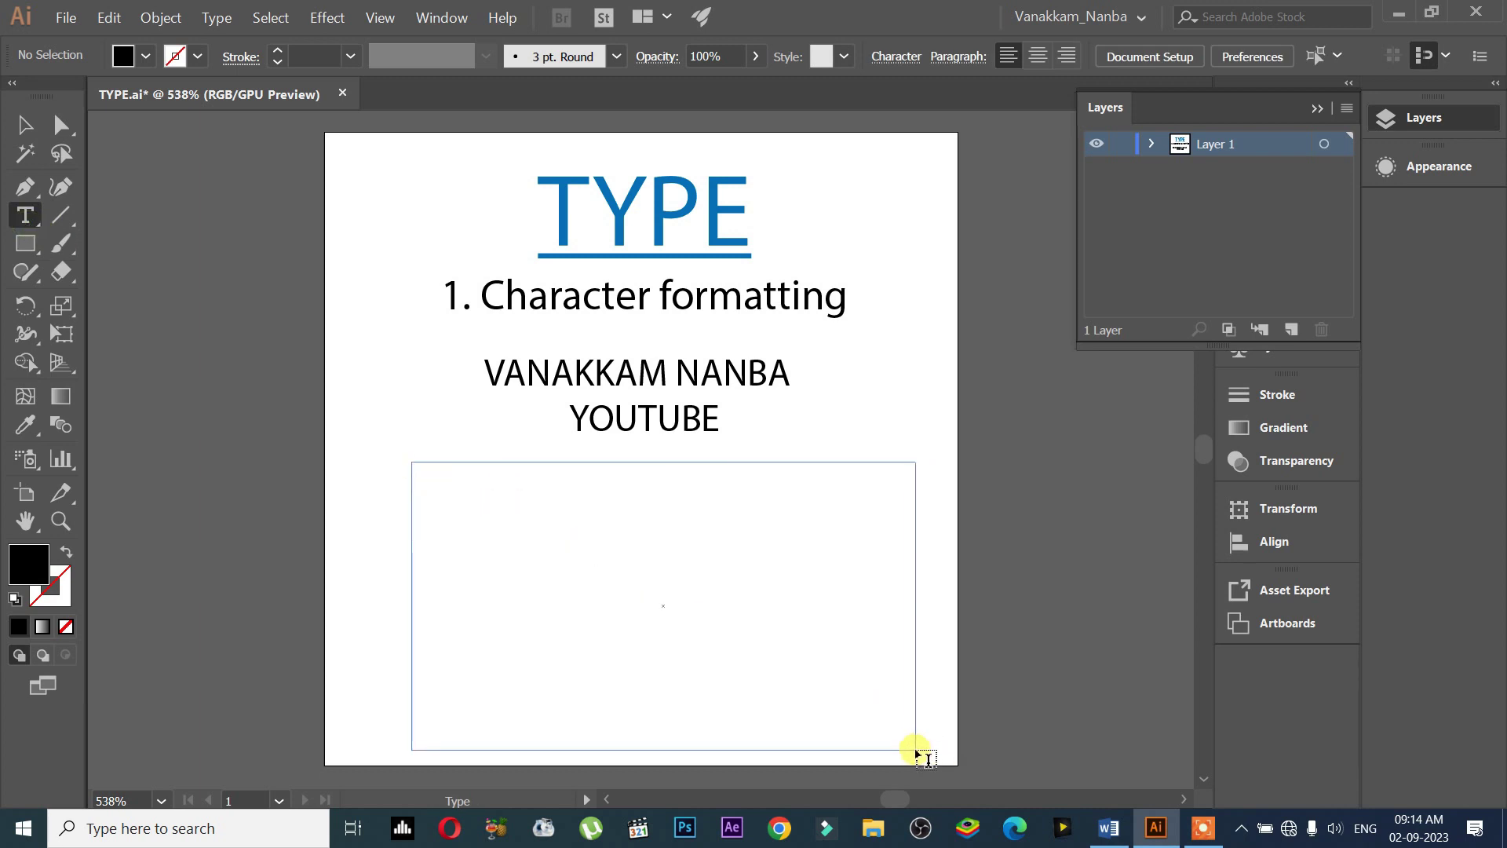
pyautogui.moveTo(915, 752)
pyautogui.mouseDown()
pyautogui.moveTo(801, 686)
pyautogui.moveTo(713, 595)
pyautogui.moveTo(908, 699)
pyautogui.moveTo(531, 547)
pyautogui.moveTo(899, 736)
pyautogui.mouseUp()
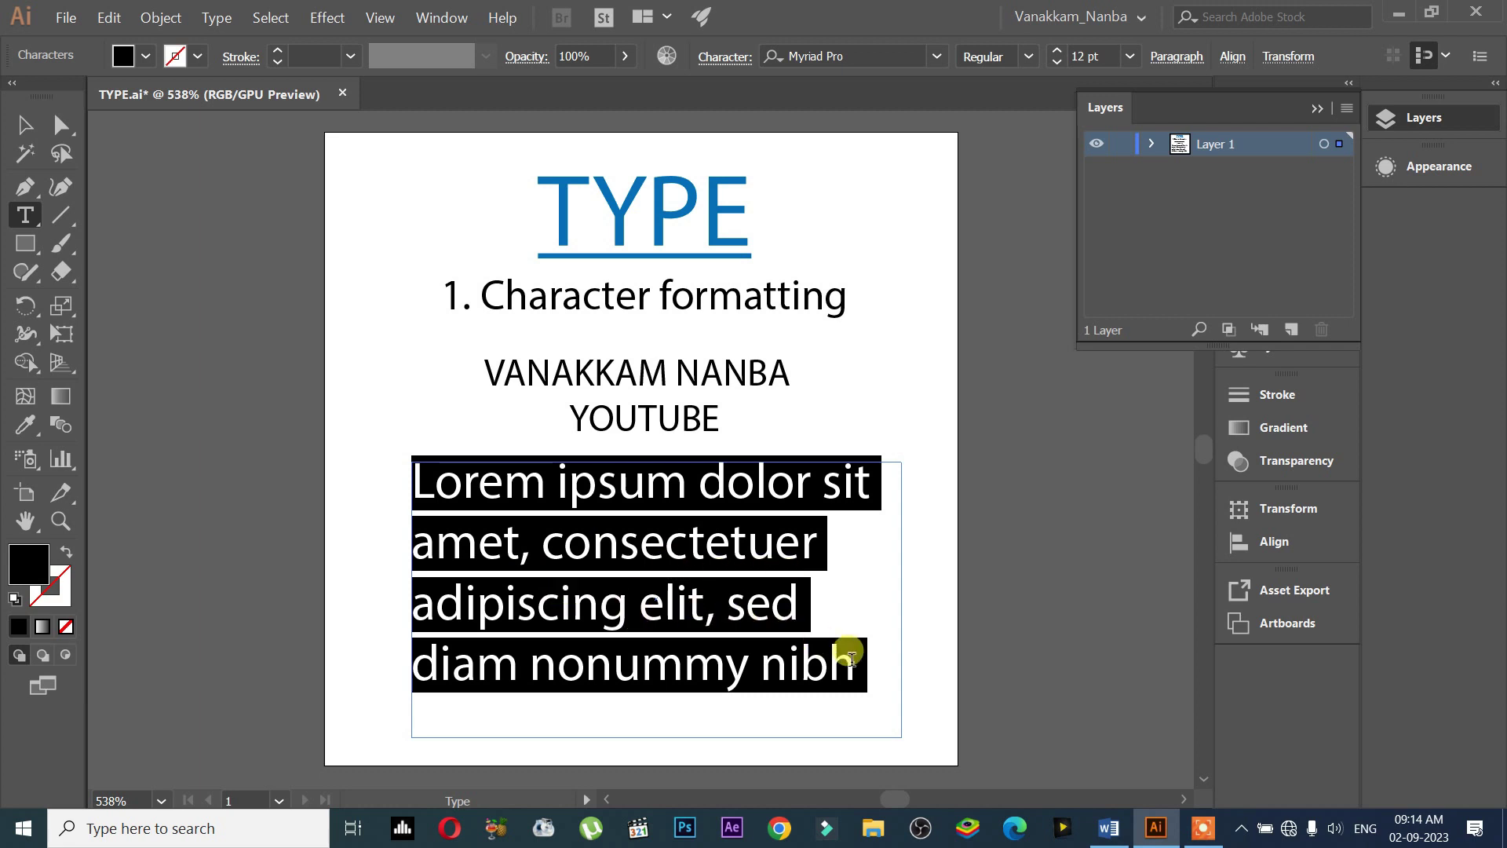
pyautogui.click(850, 632)
pyautogui.scroll(-2, 800, 649)
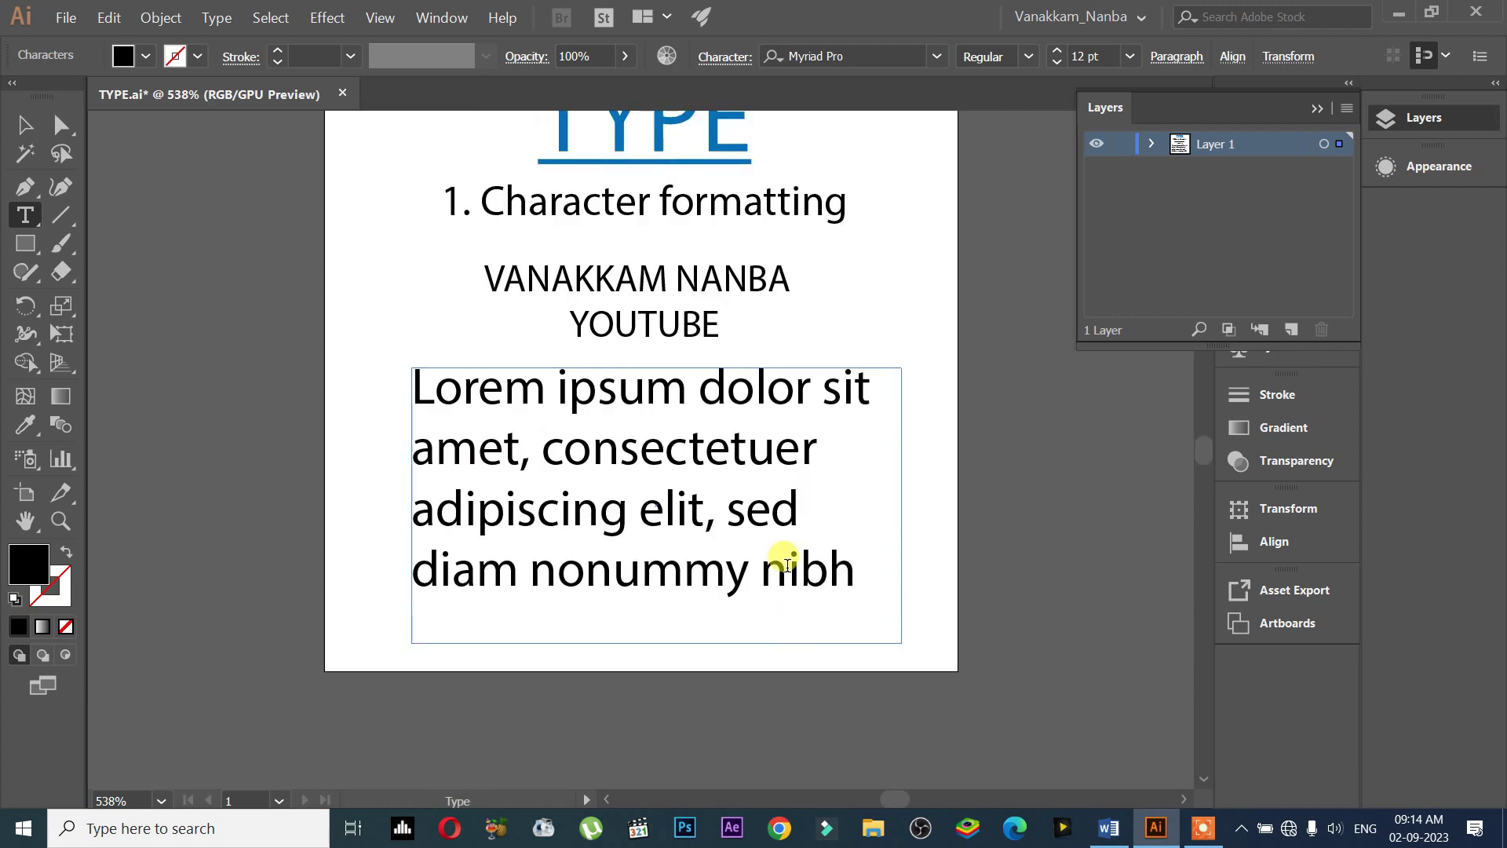
pyautogui.hotkey('ctrl', 'a')
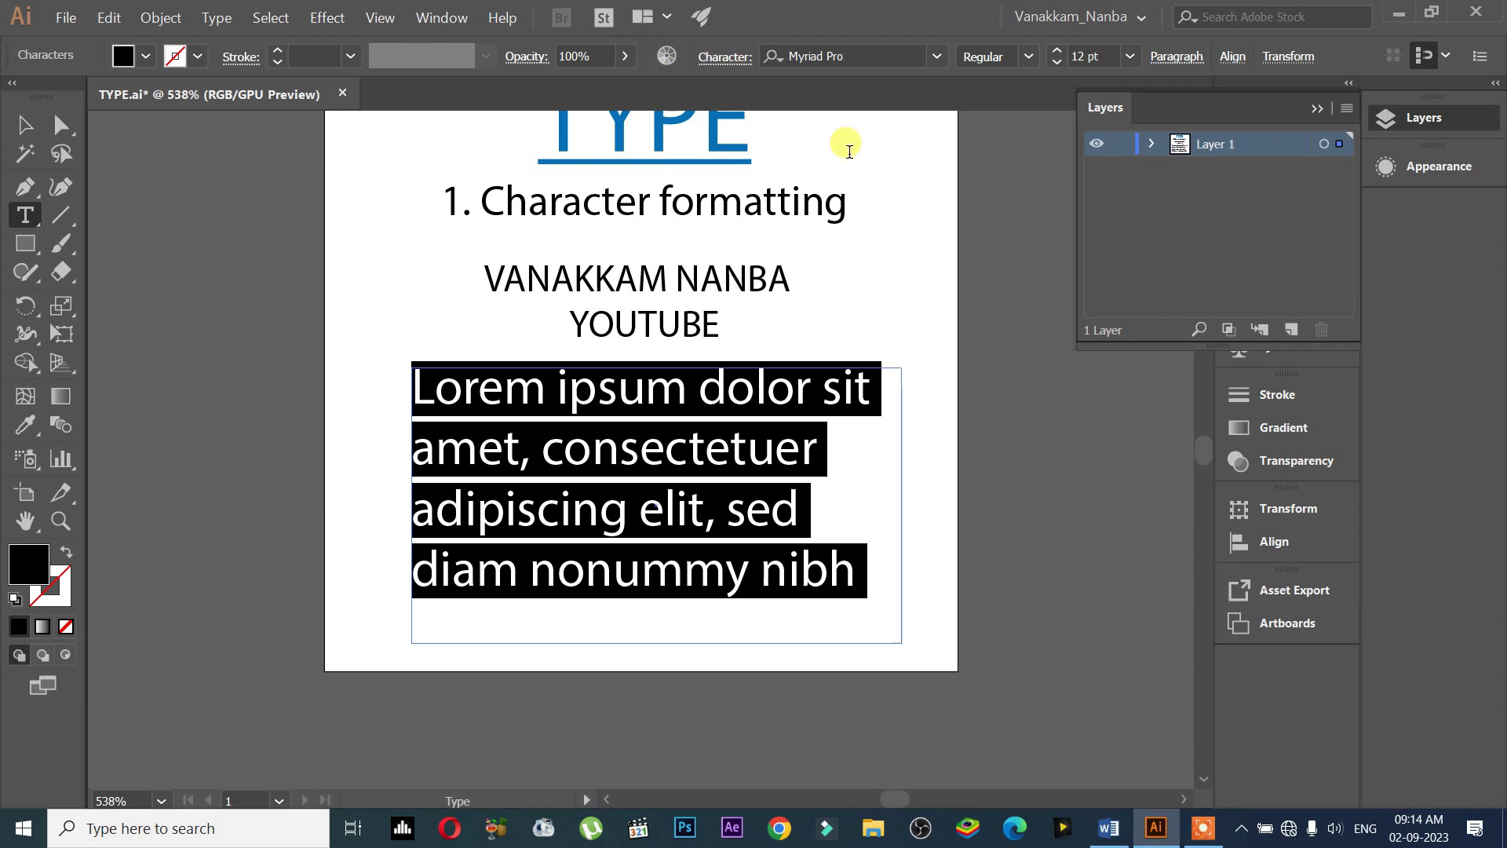
pyautogui.click(1057, 63)
pyautogui.click(1057, 63)
pyautogui.click(1058, 63)
pyautogui.press('Escape')
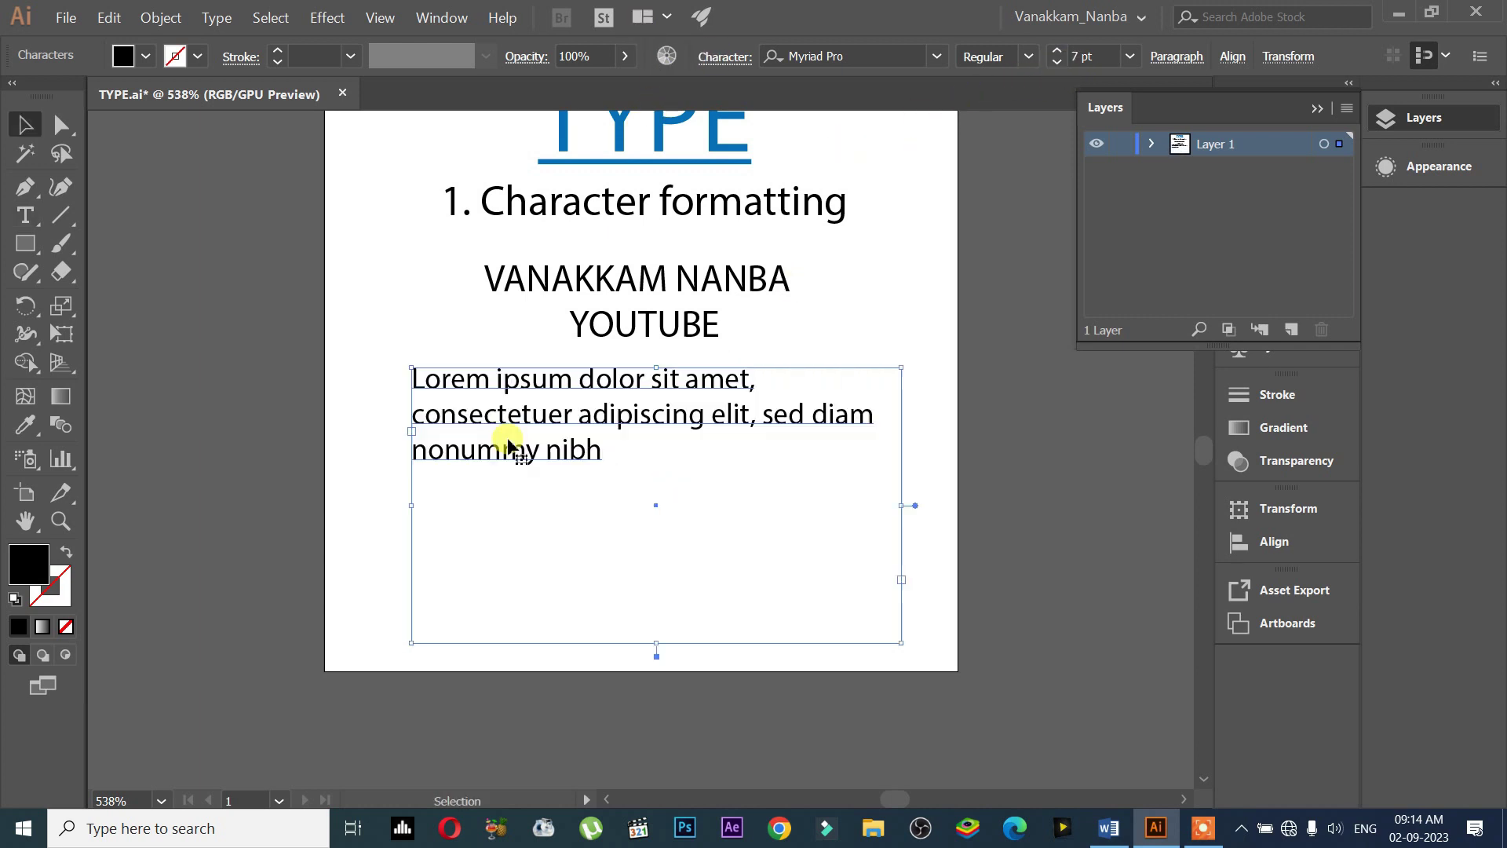
pyautogui.press('Delete')
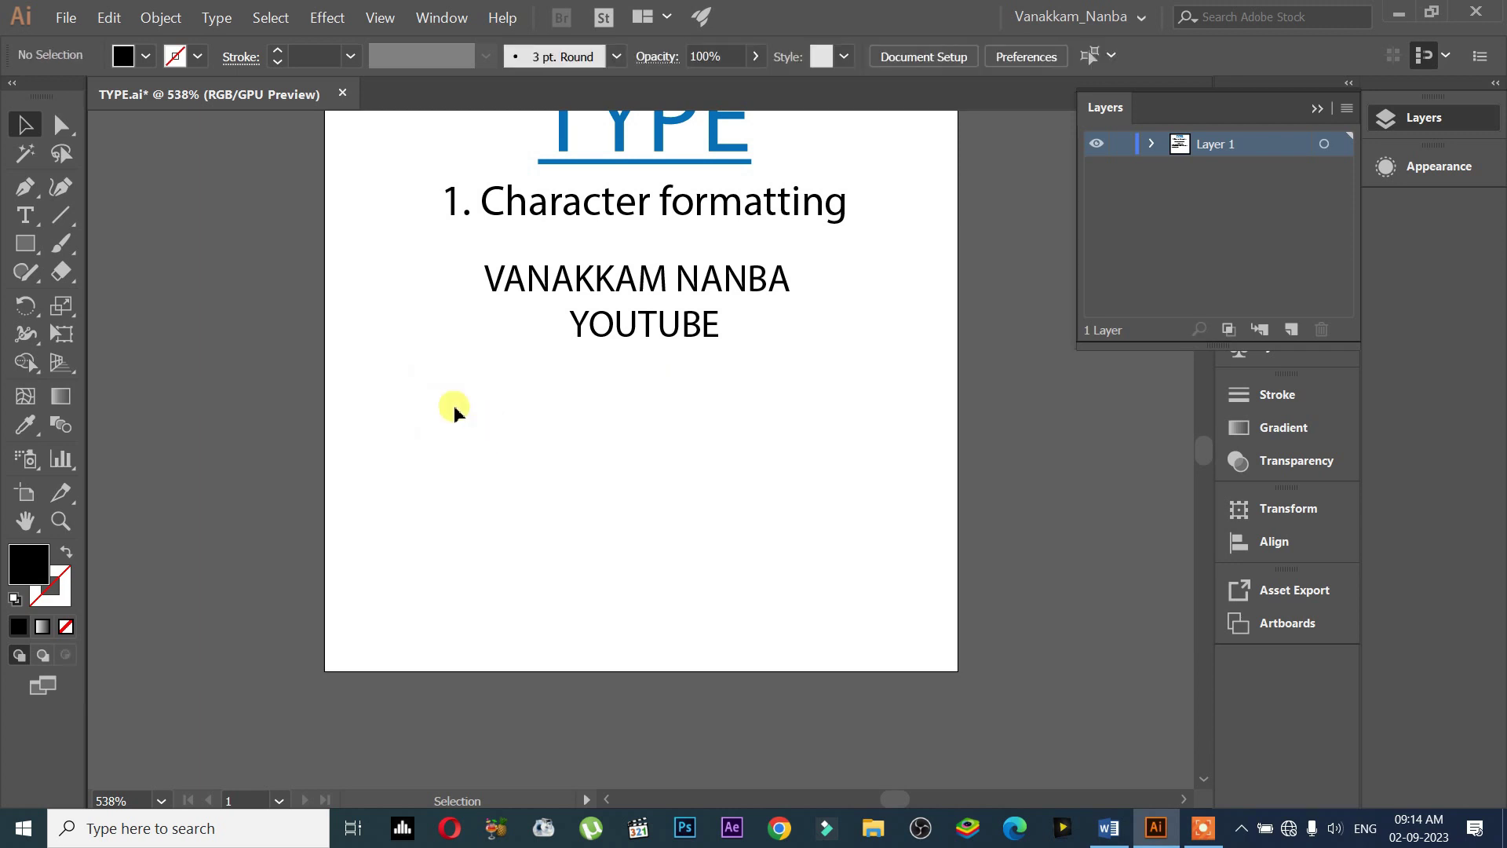
pyautogui.click(12, 224)
pyautogui.moveTo(385, 352); pyautogui.dragTo(922, 640)
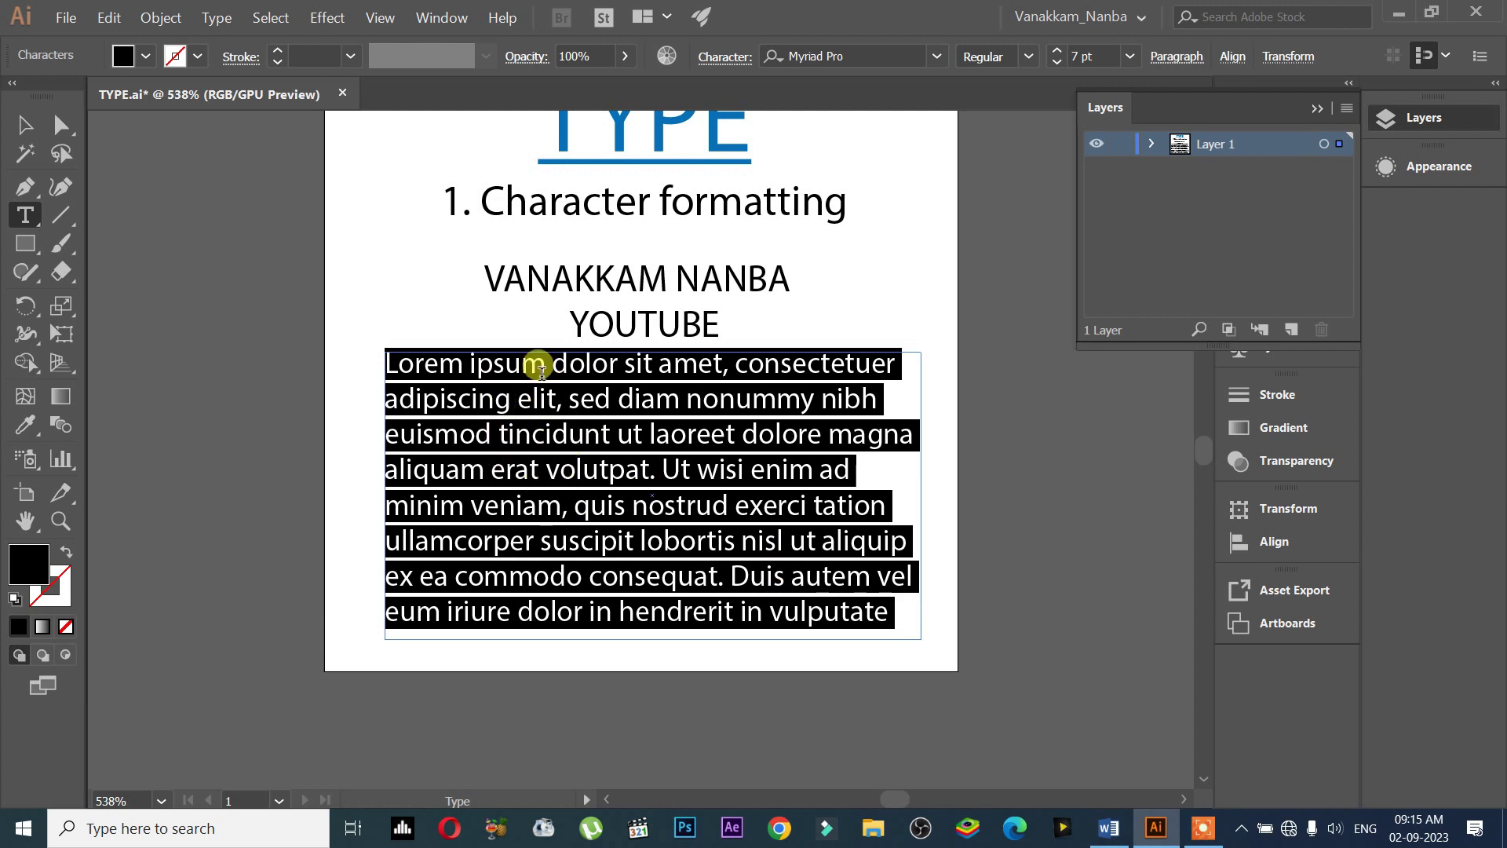
pyautogui.write('DFGDFGDFGDFNMGJ')
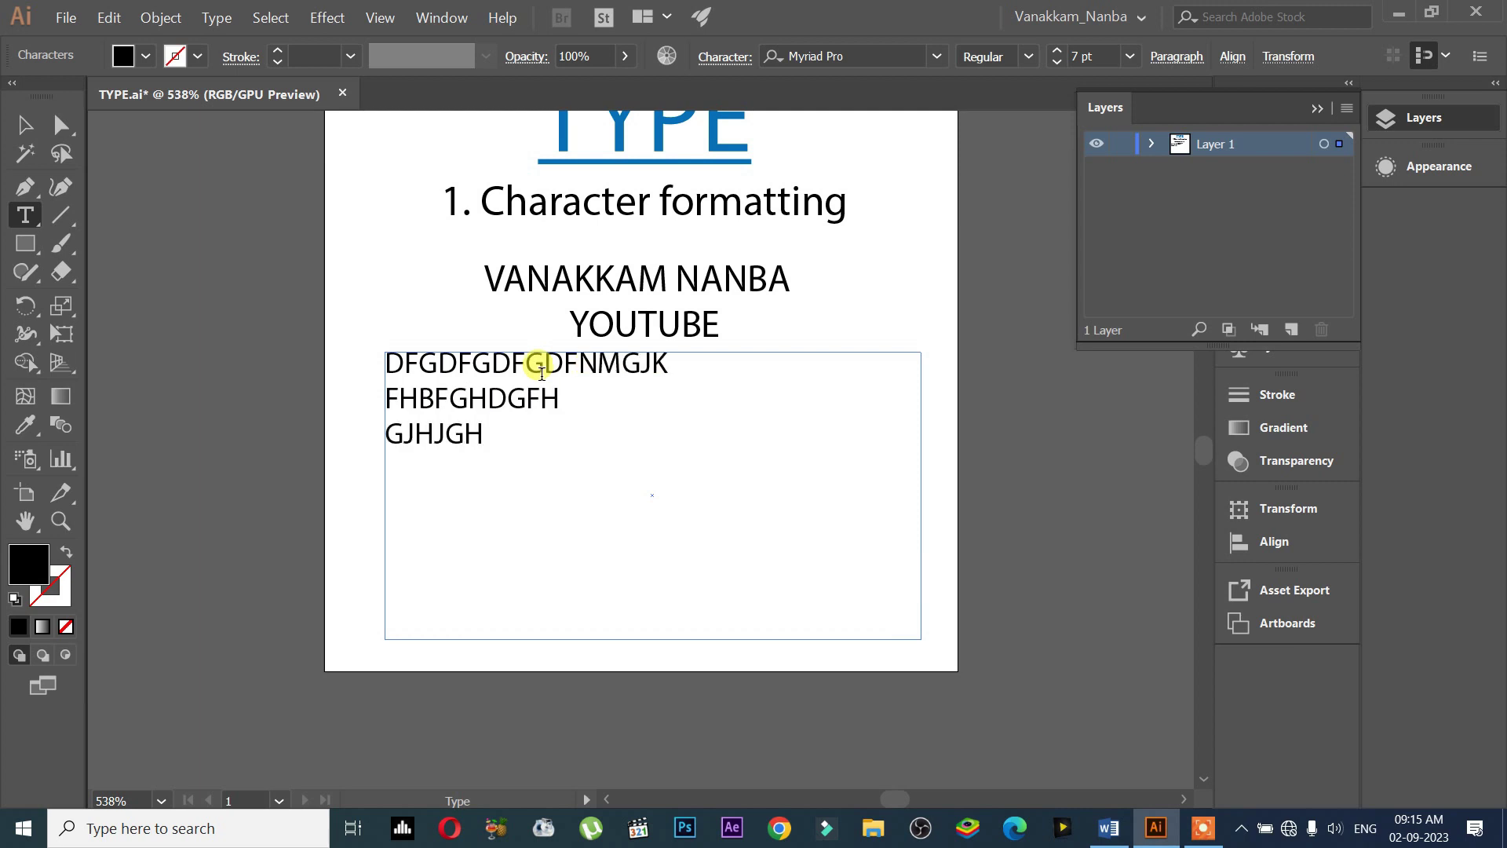
pyautogui.write('KJUVHNDFJSV,BDFKJB-VDFKJNVLNVMVNROIVNMLFVNRNVRLK-JVG.M VRLVNKMFKVKLDFNV')
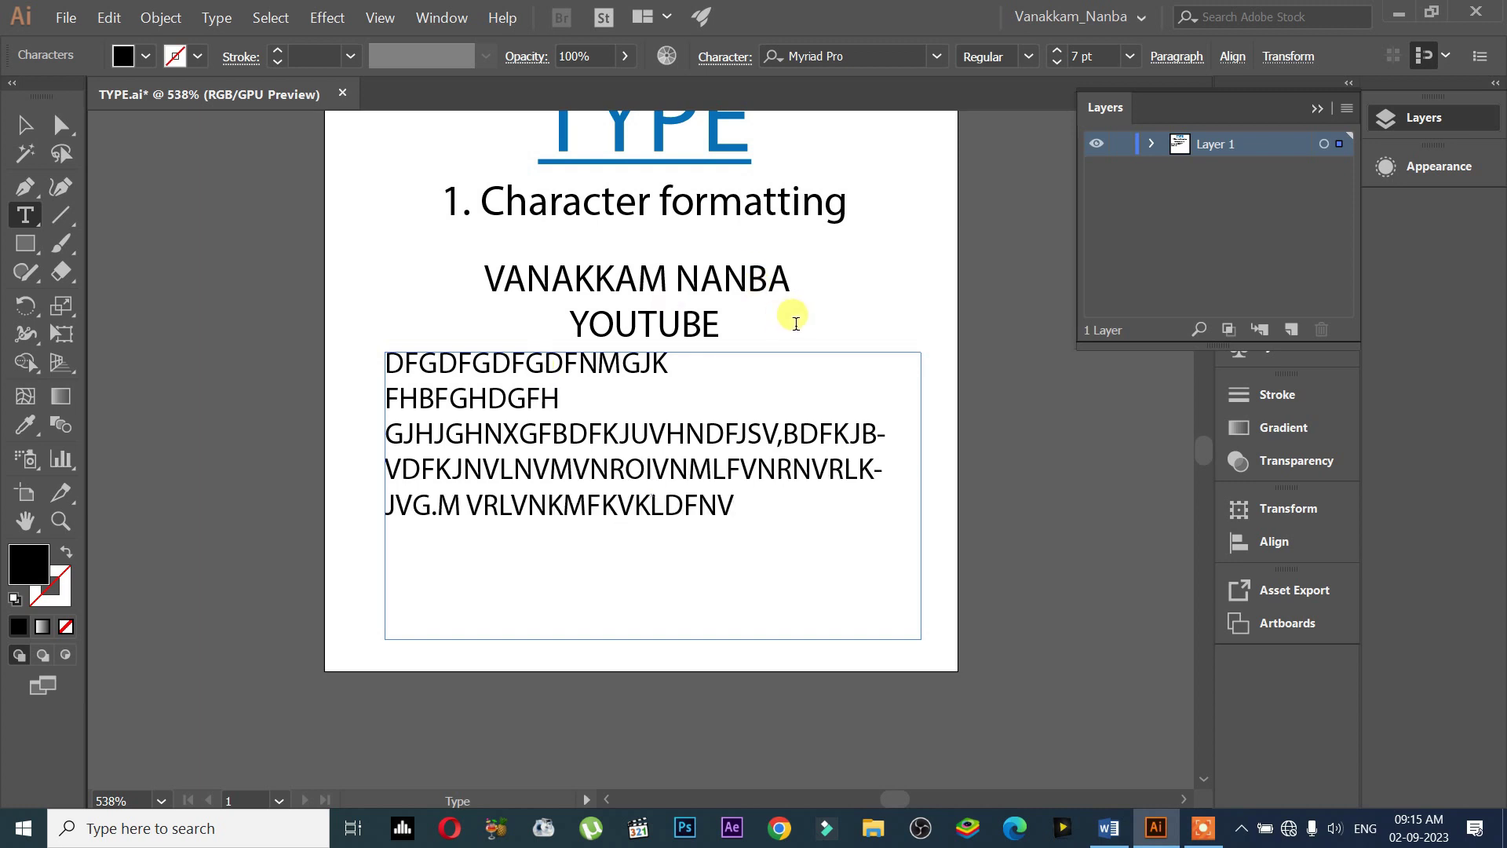
pyautogui.tripleClick(794, 435)
pyautogui.hotkey('ctrl', 'a')
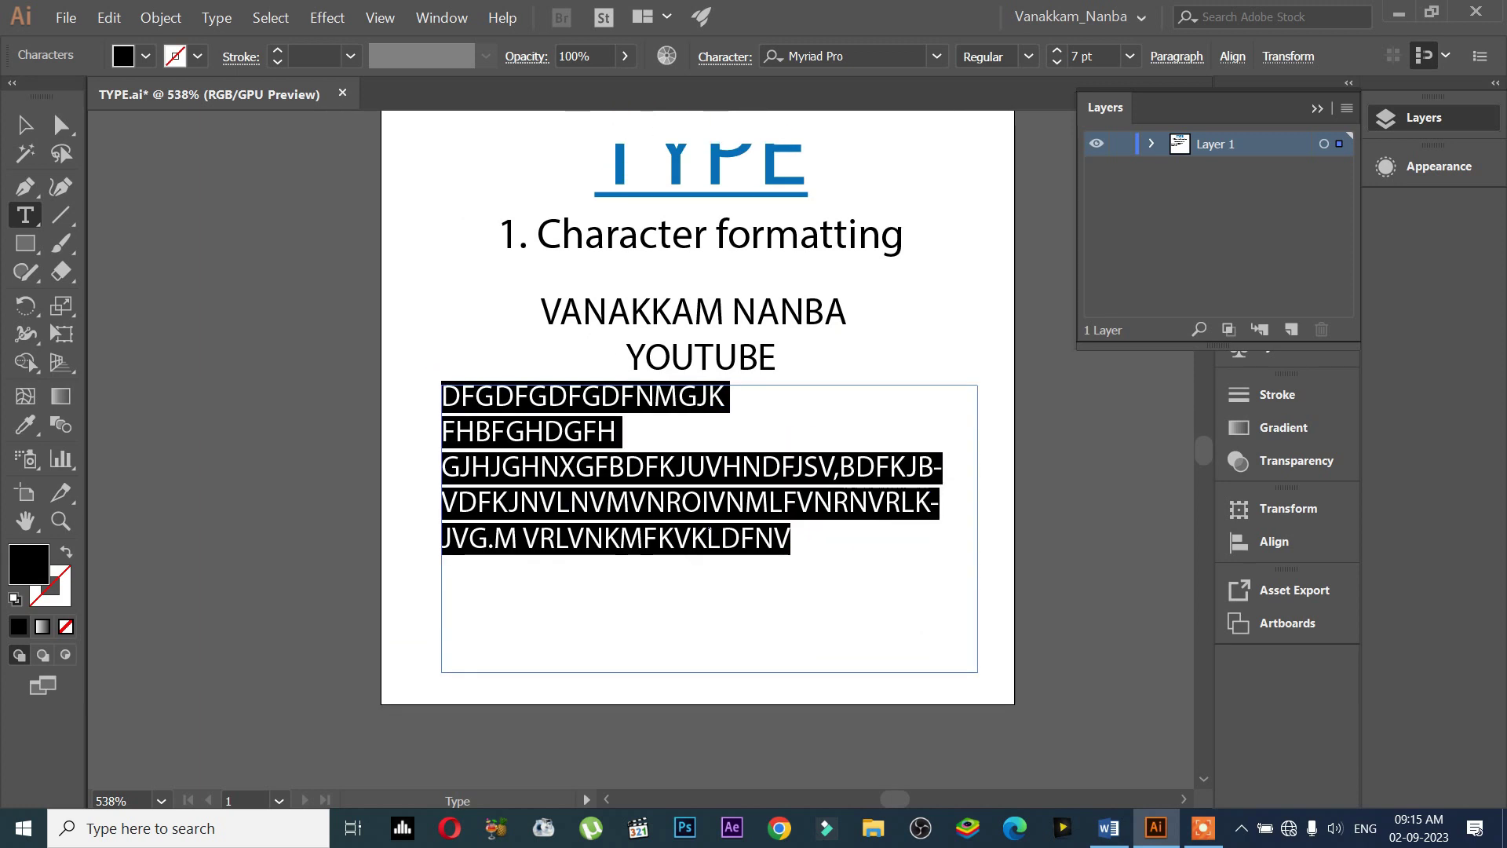
pyautogui.press('BackSpace')
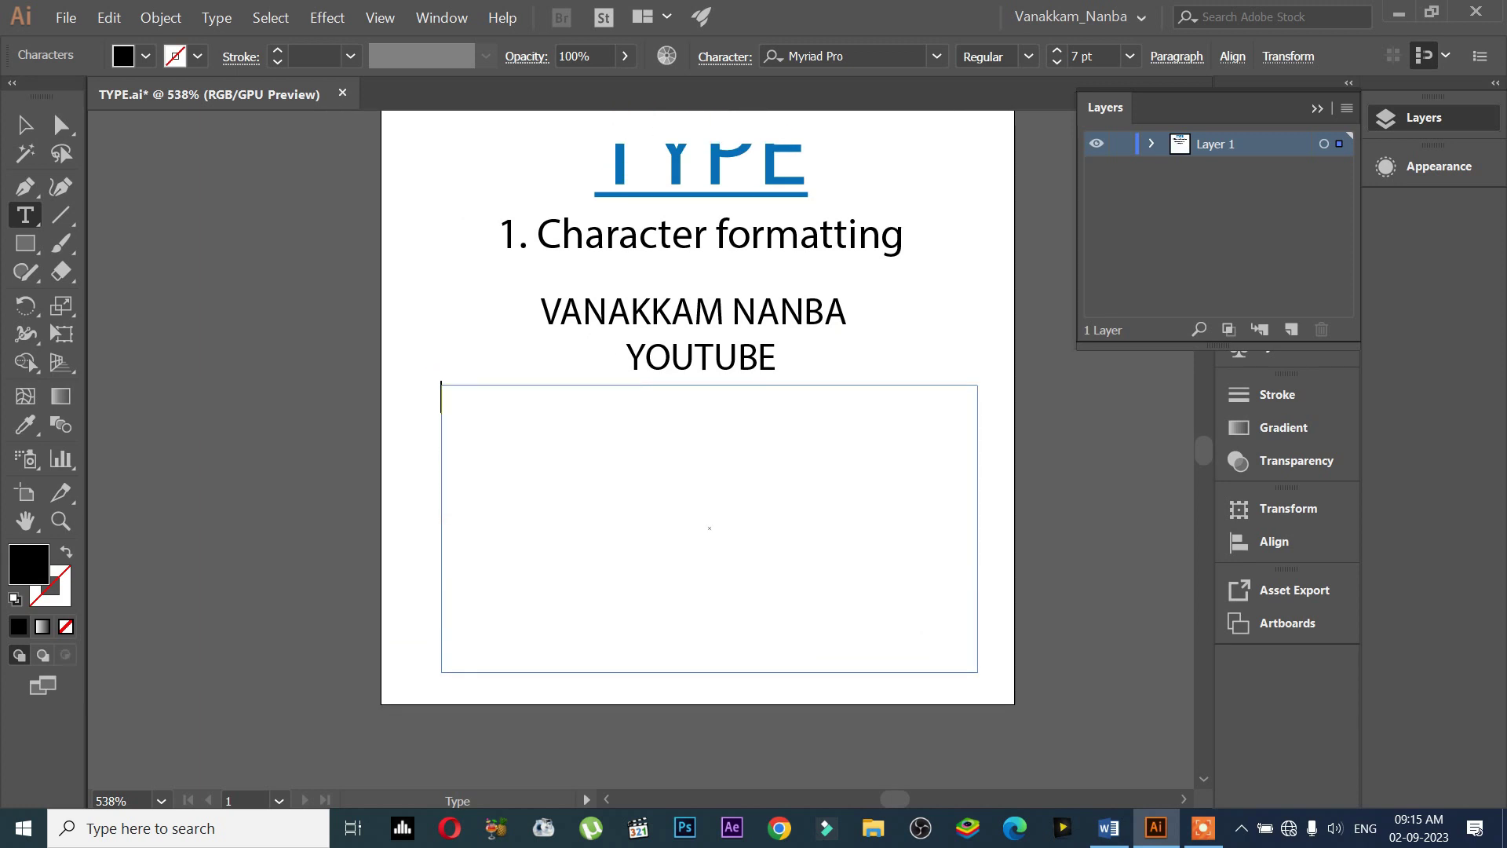
pyautogui.press('Escape')
pyautogui.press('Delete')
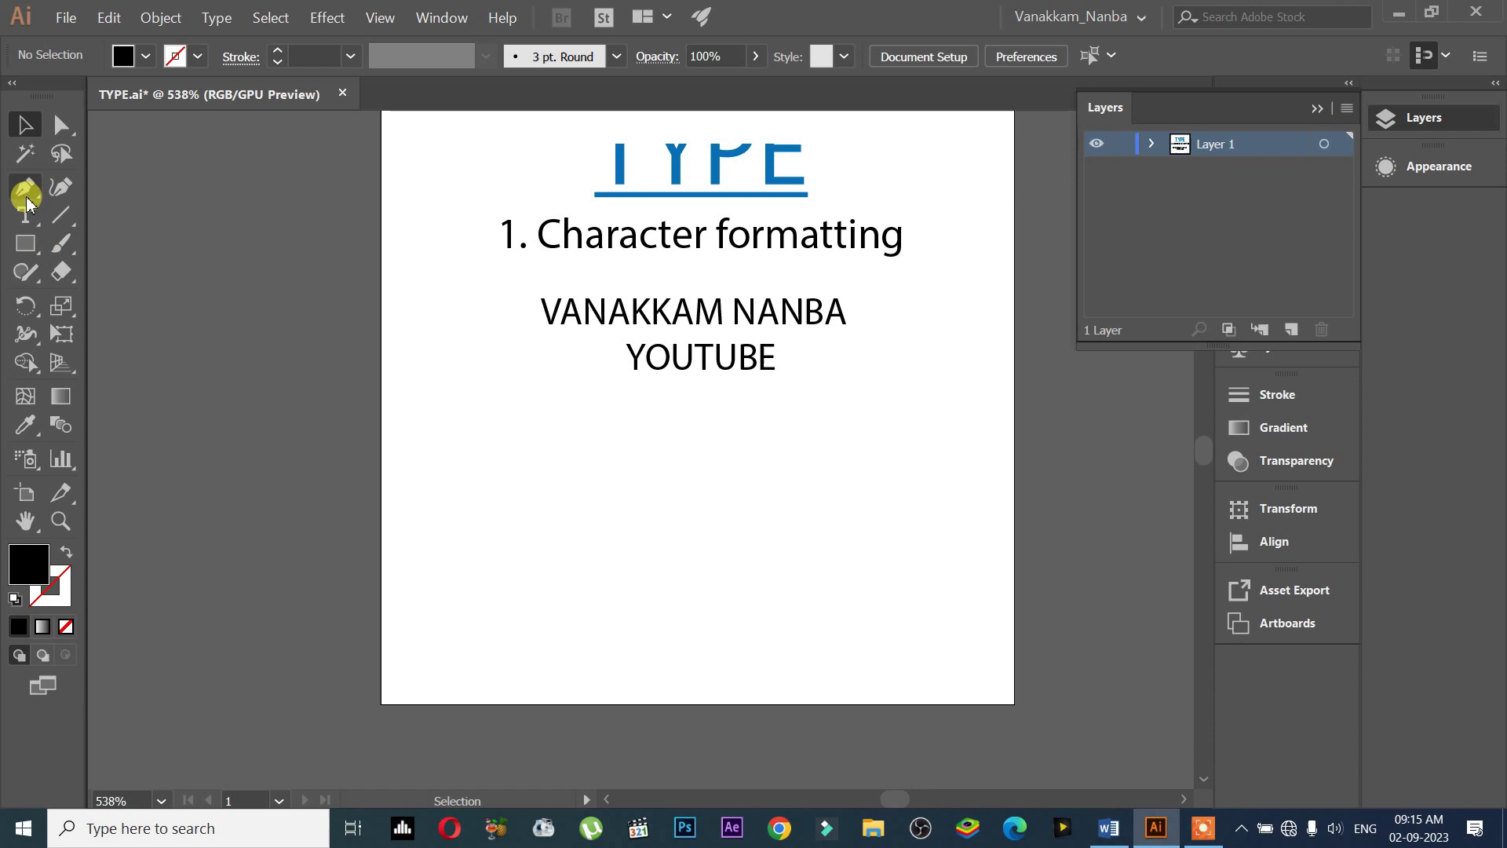
pyautogui.click(27, 204)
# Draw a Lorem ipsum area text box below YOUTUBE and nudge it slightly left
pyautogui.moveTo(477, 392); pyautogui.dragTo(970, 684)
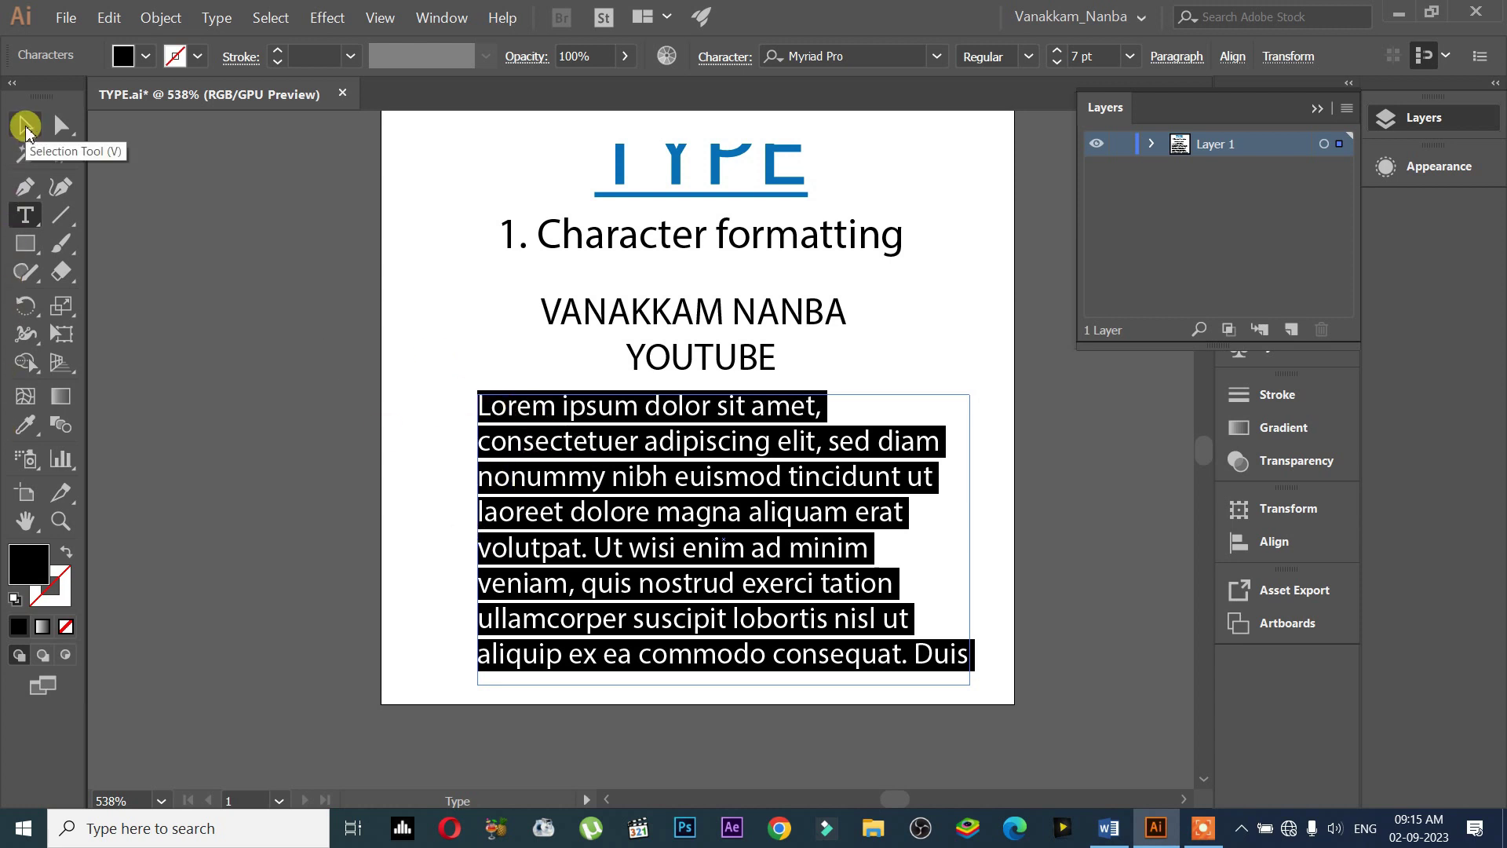
pyautogui.click(26, 128)
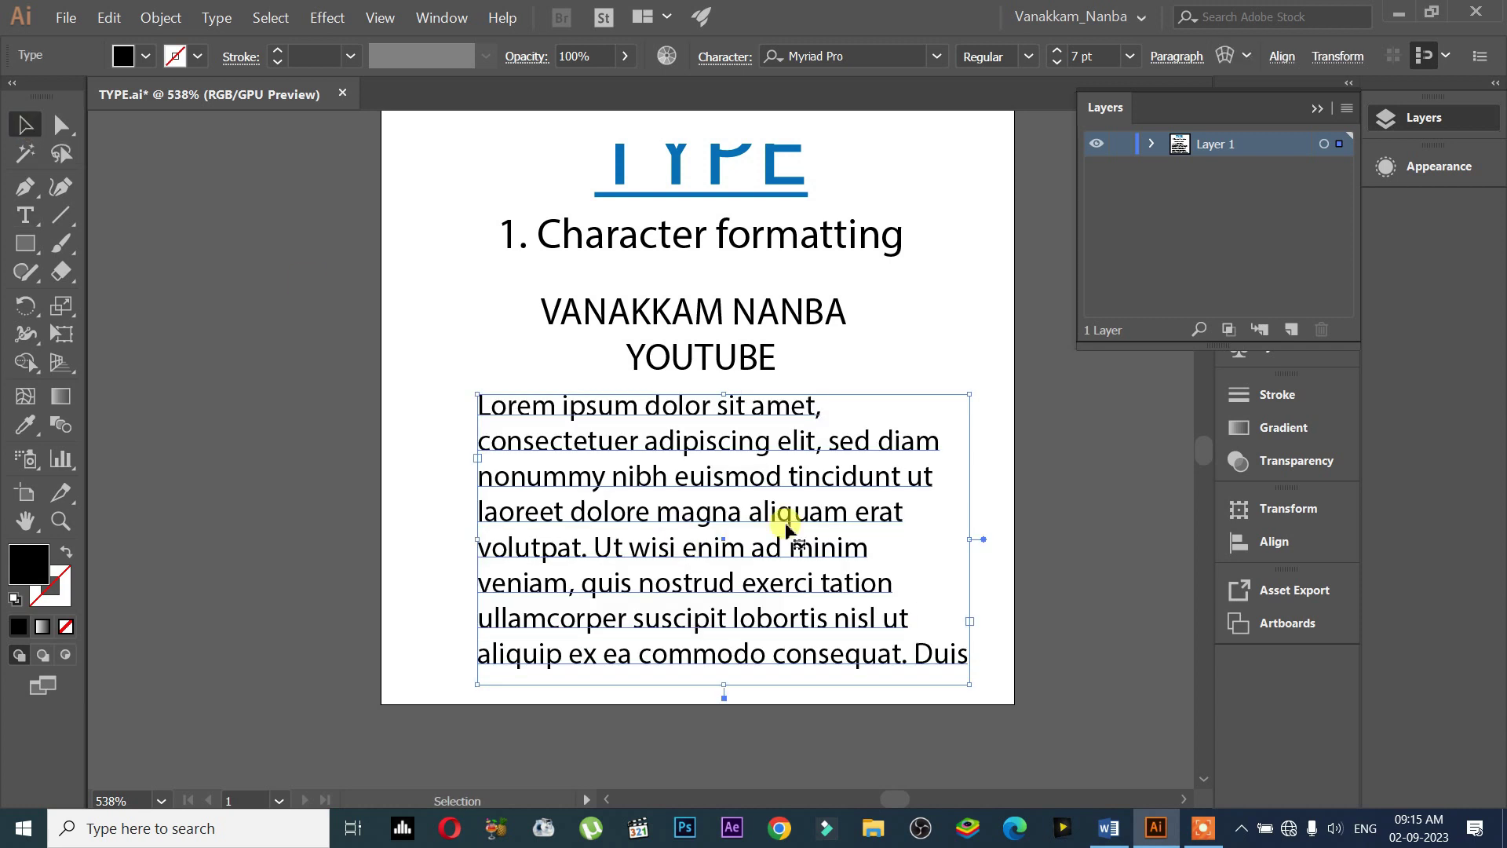
pyautogui.moveTo(588, 487)
pyautogui.mouseDown()
pyautogui.moveTo(705, 524)
pyautogui.moveTo(700, 540)
pyautogui.mouseUp()
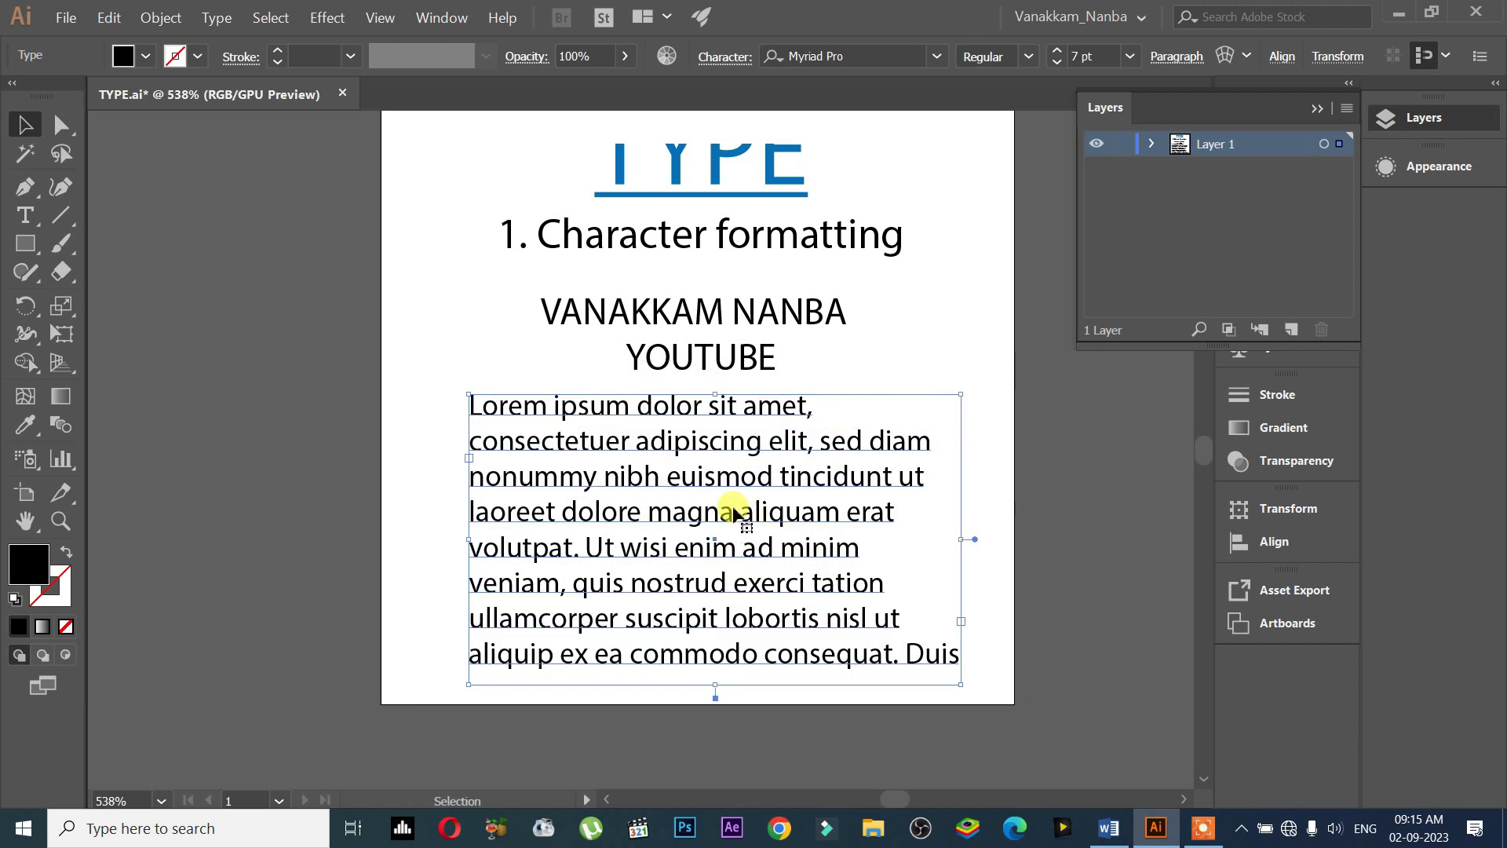
# Select the paragraph's text from euismod onward, then all of it, and return to selection
pyautogui.press('t')
pyautogui.moveTo(691, 476); pyautogui.dragTo(794, 583)
pyautogui.click(799, 582)
pyautogui.hotkey('ctrl', 'a')
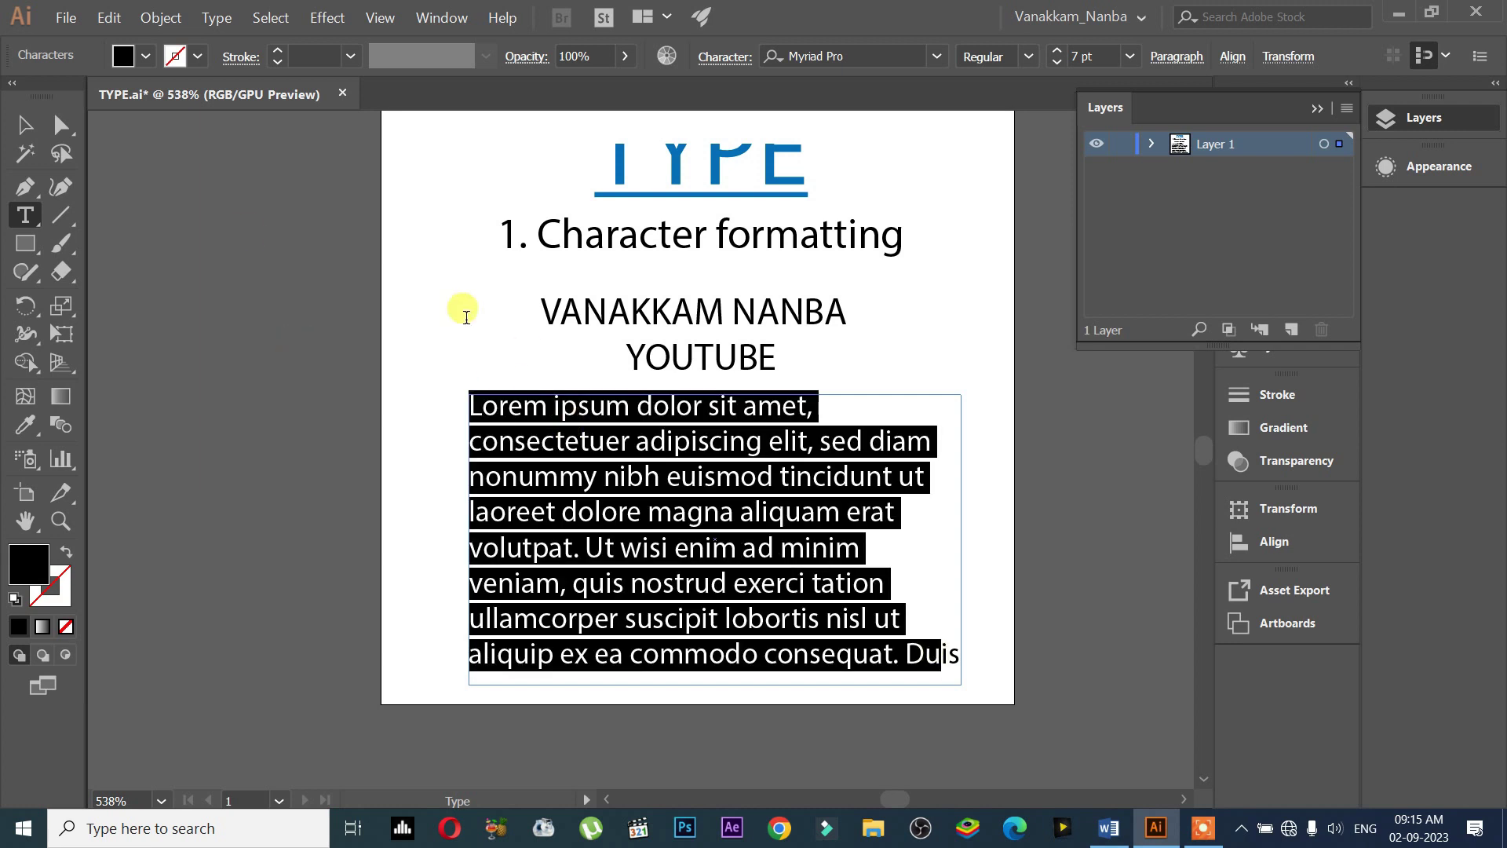
pyautogui.click(25, 126)
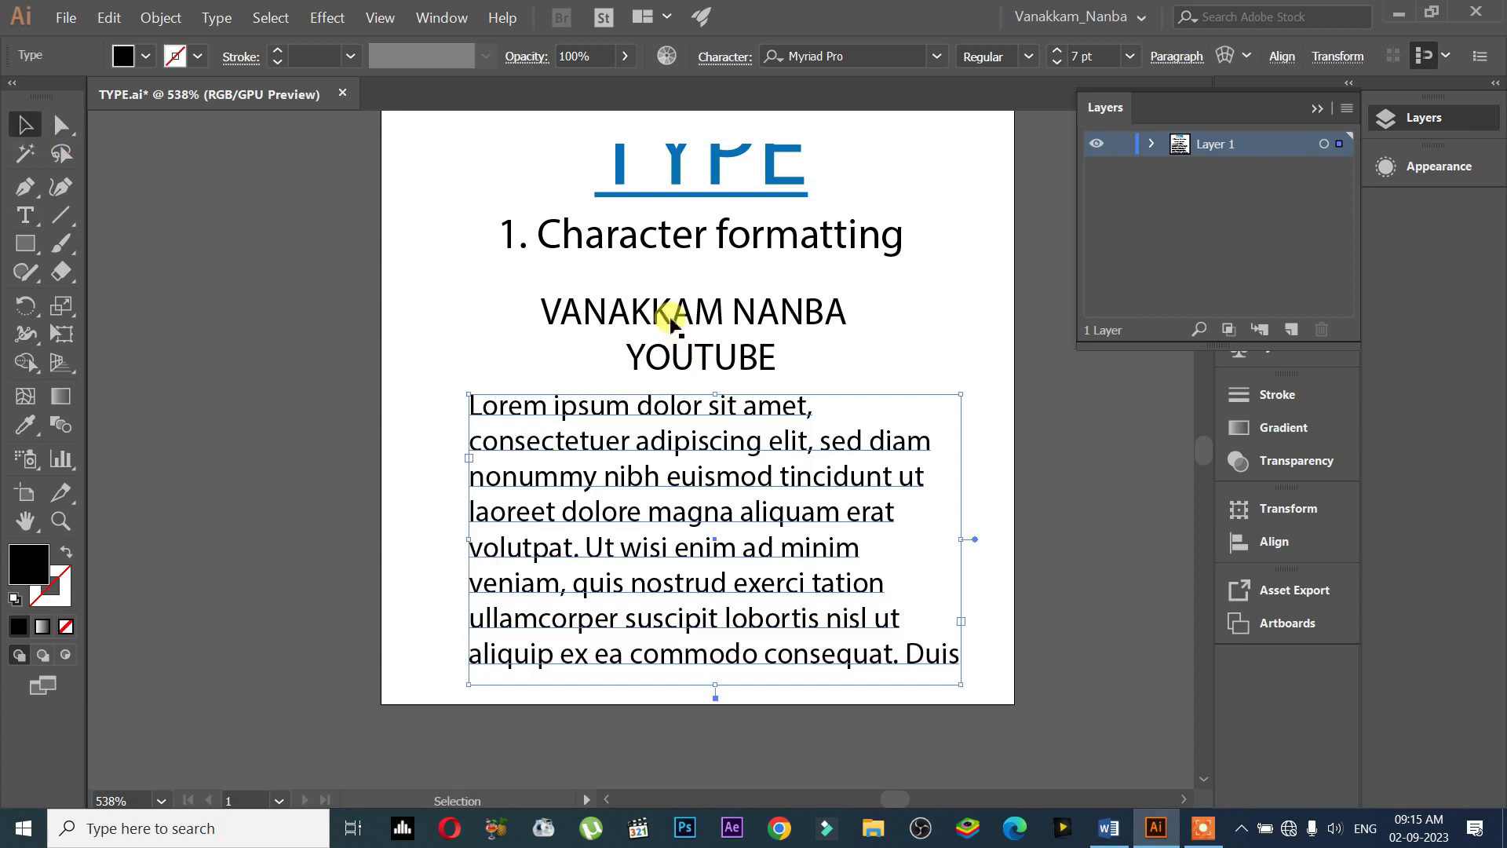
pyautogui.click(716, 314)
pyautogui.doubleClick(717, 312)
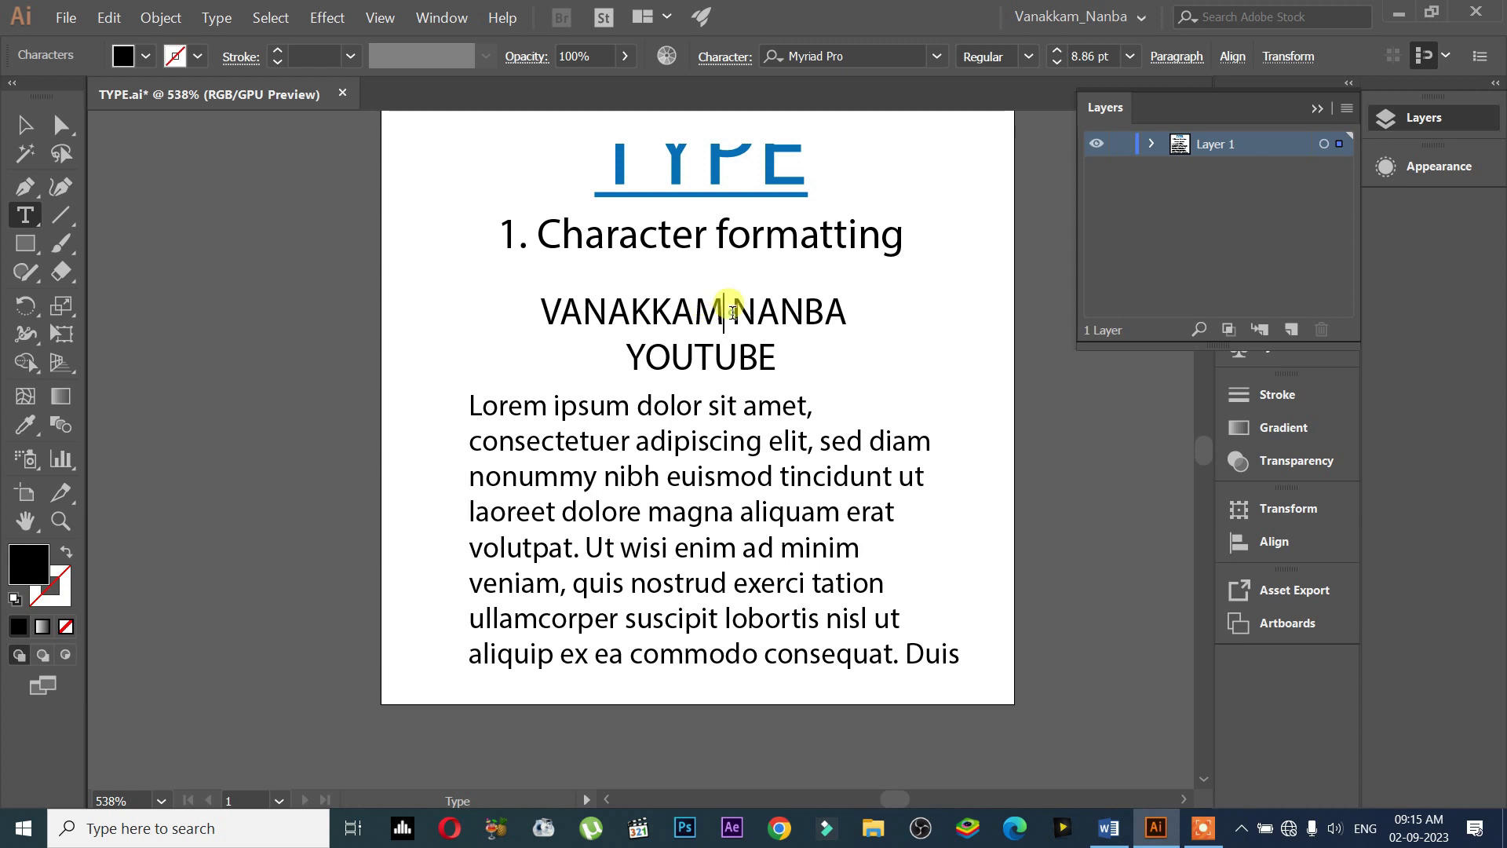
pyautogui.moveTo(740, 315); pyautogui.dragTo(864, 317)
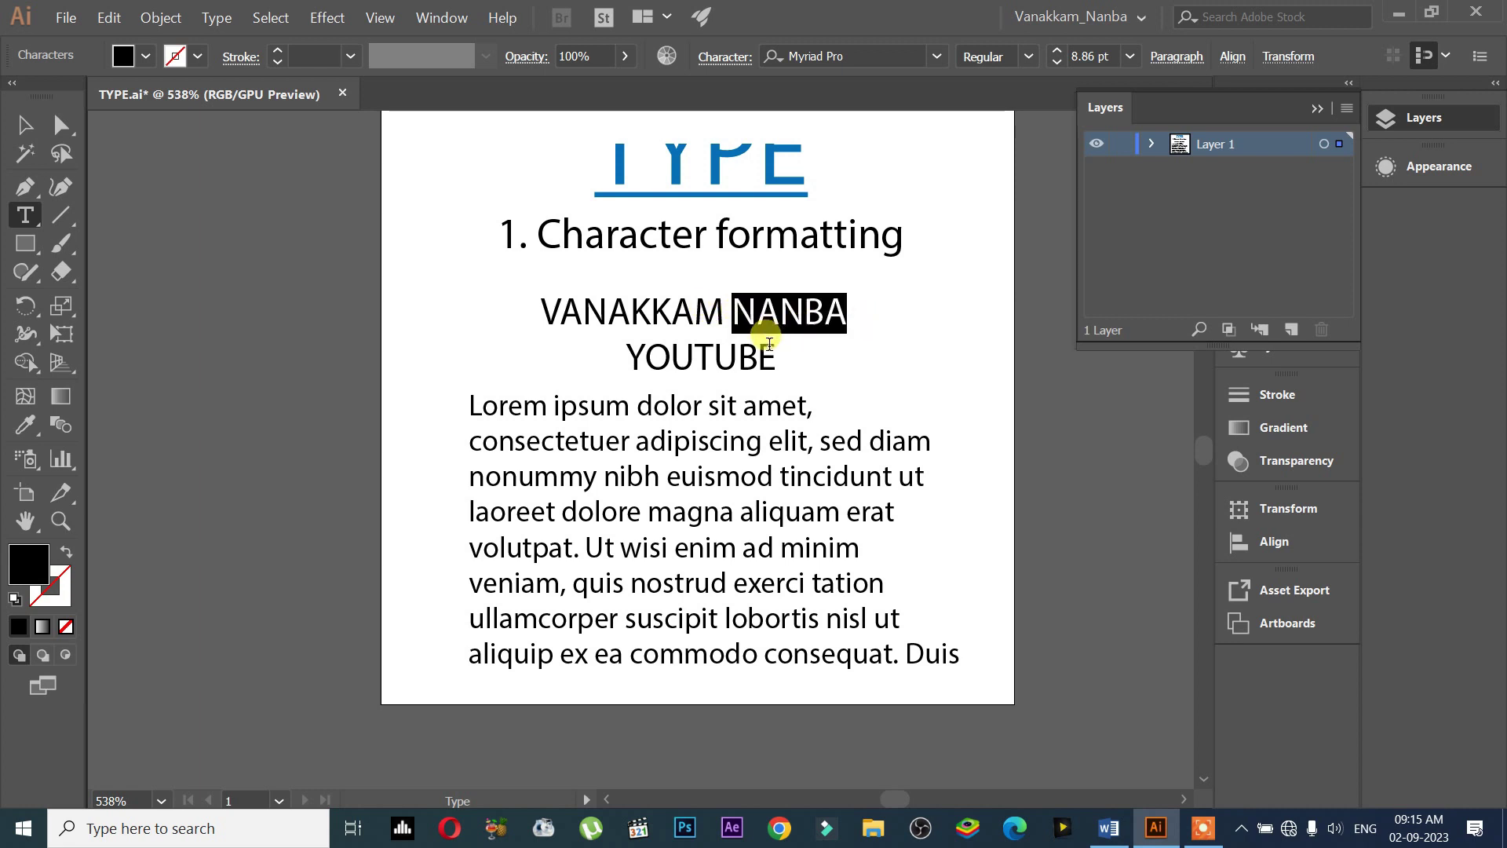
pyautogui.click(850, 321)
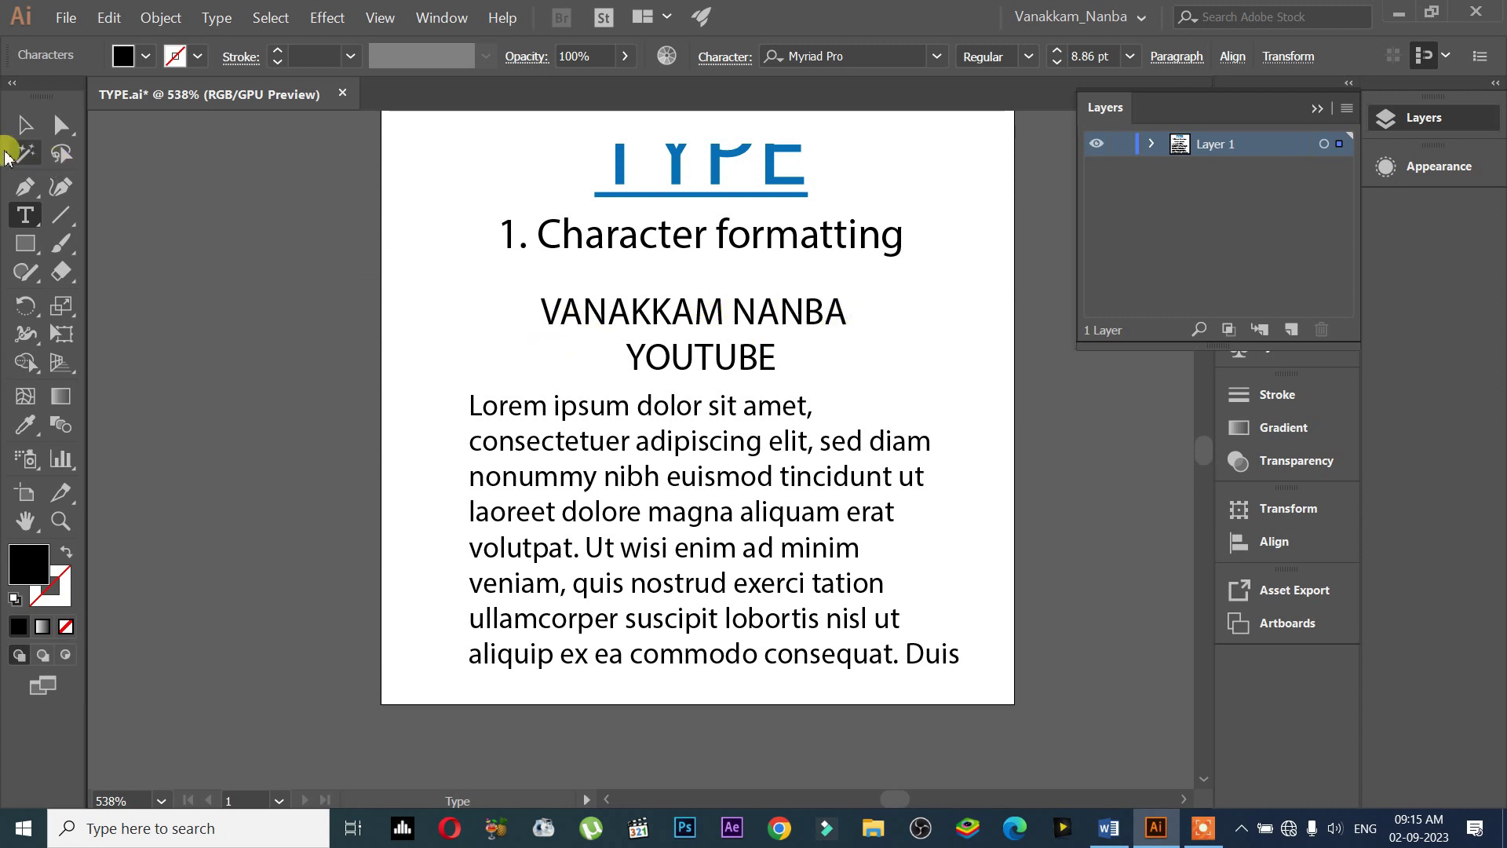
pyautogui.click(27, 124)
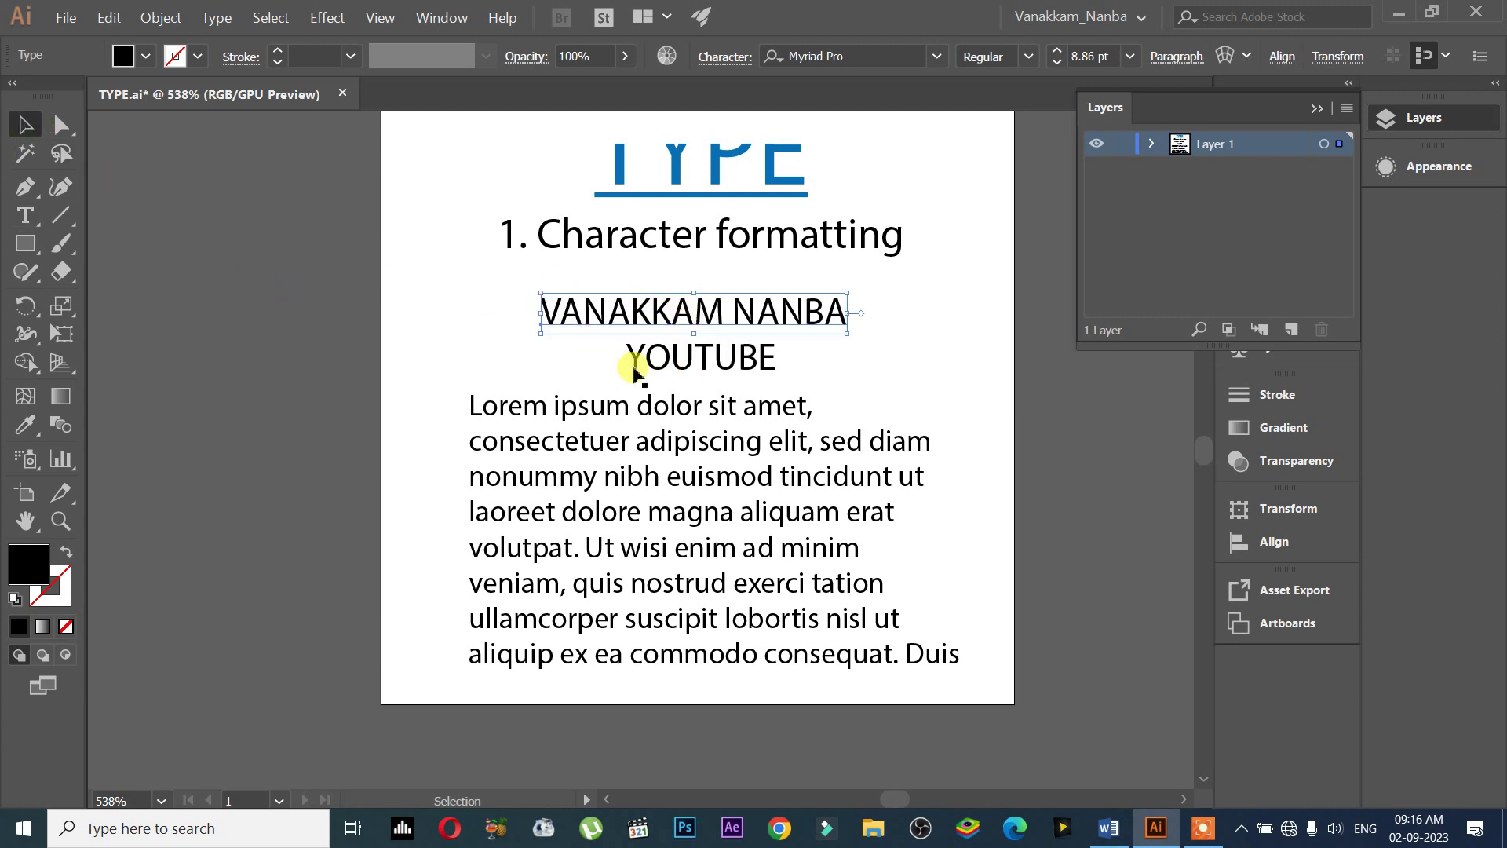
pyautogui.click(555, 577)
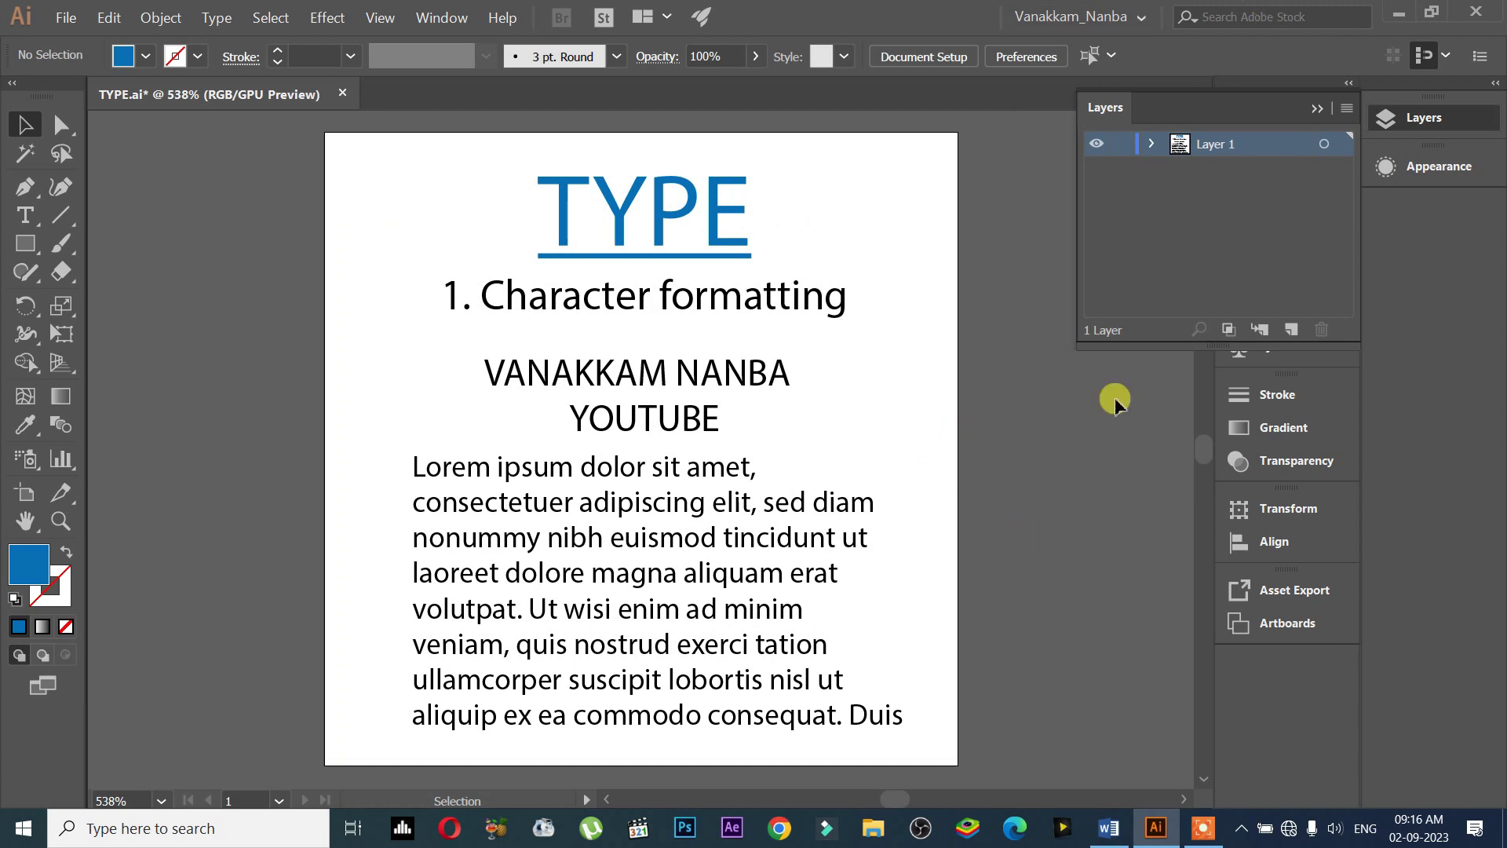
# Expand Layer 1 and select the YOUTUBE and 1. Character formatting entries
pyautogui.click(1150, 145)
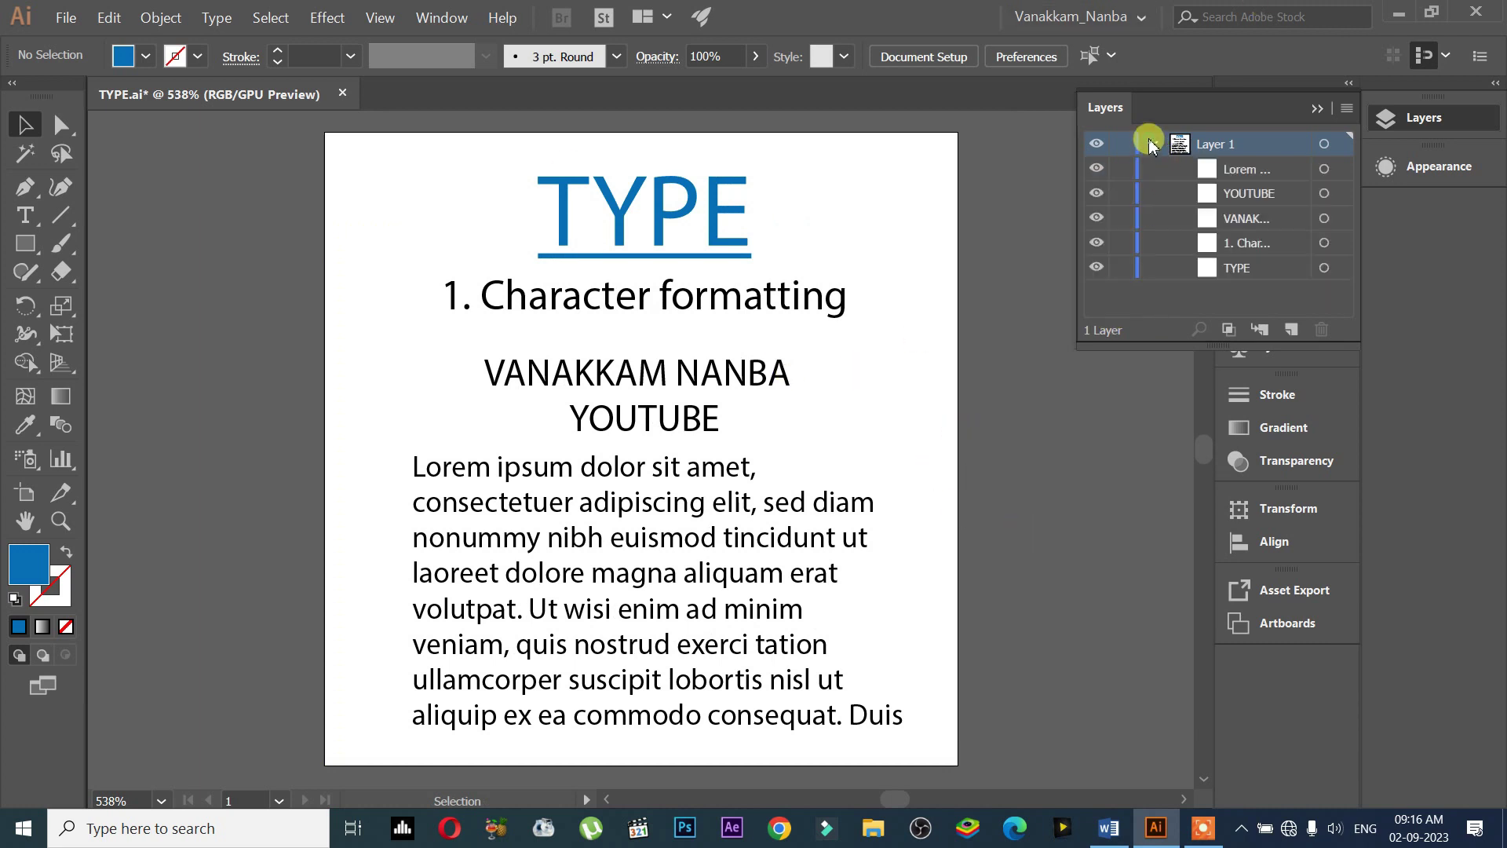
pyautogui.click(1227, 175)
pyautogui.click(1246, 220)
pyautogui.click(1248, 243)
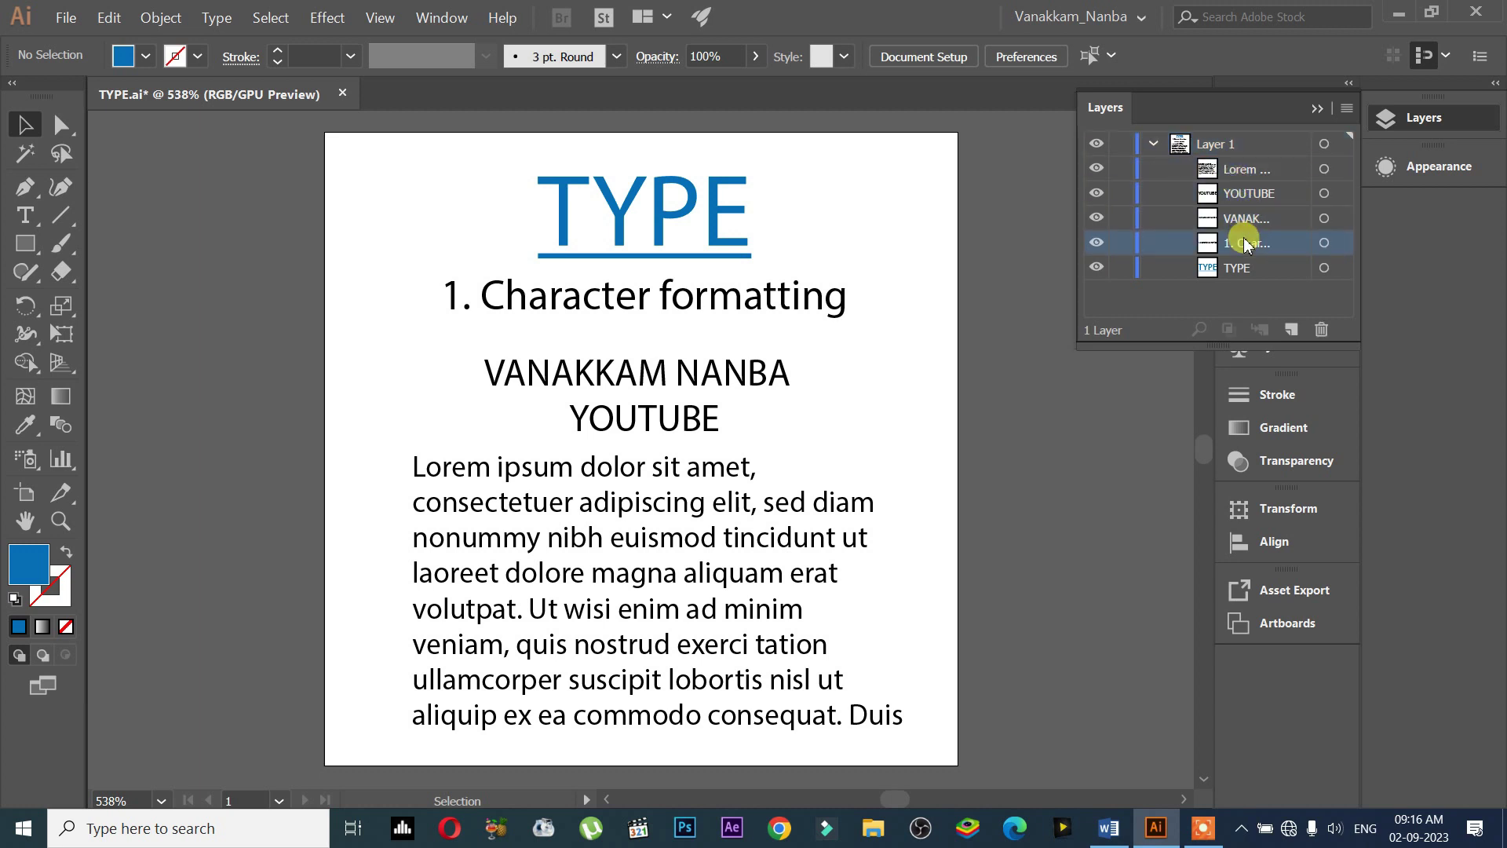
pyautogui.click(1326, 244)
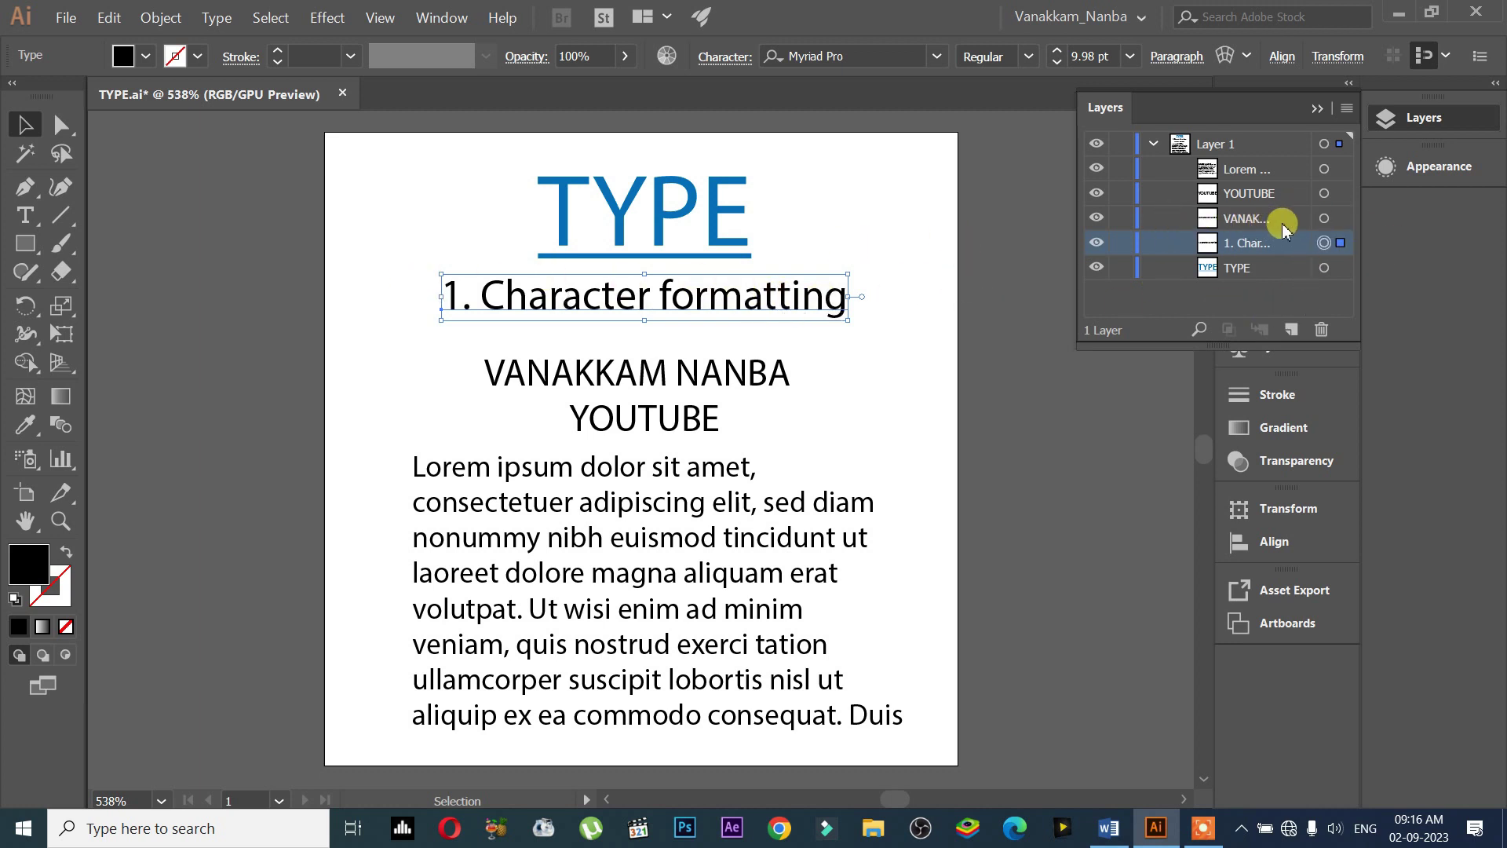
# Widen the Layers panel and target the VANAKKAM NANBA, YOUTUBE and Lorem ipsum objects
pyautogui.moveTo(1076, 177); pyautogui.dragTo(1003, 177)
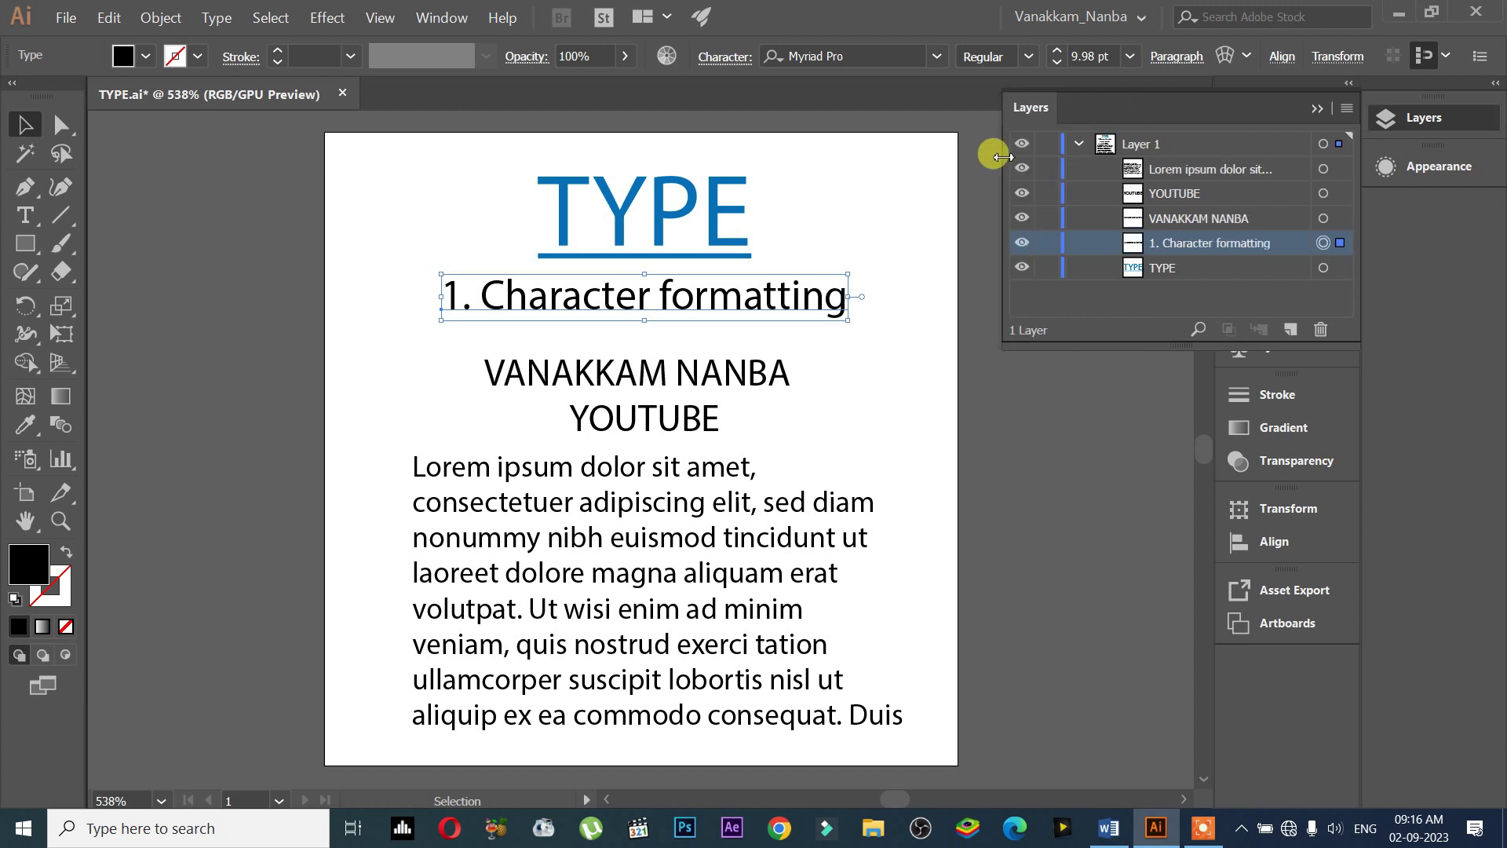
pyautogui.click(1243, 226)
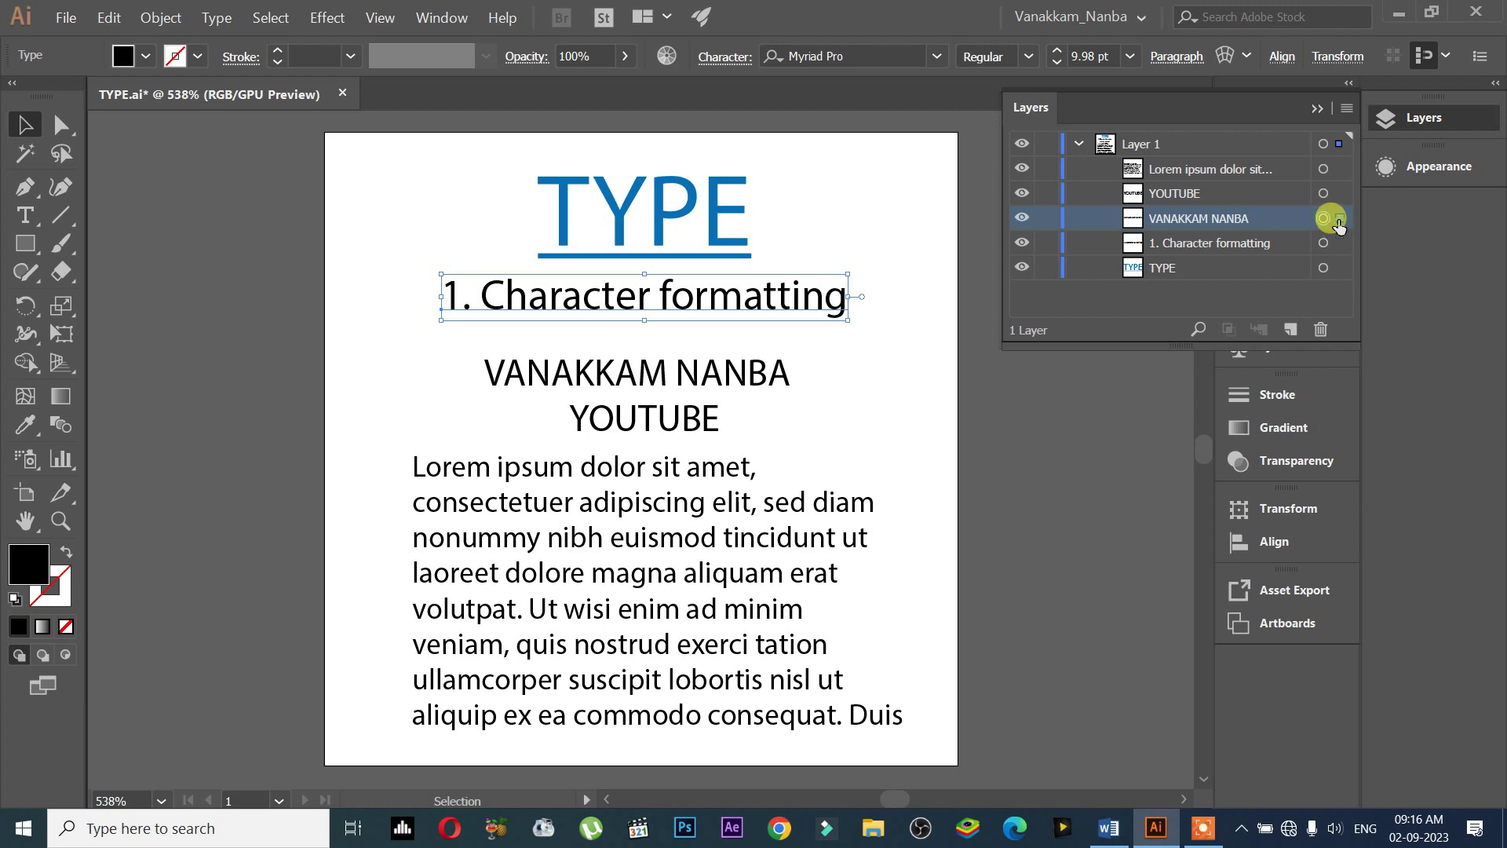
pyautogui.click(784, 367)
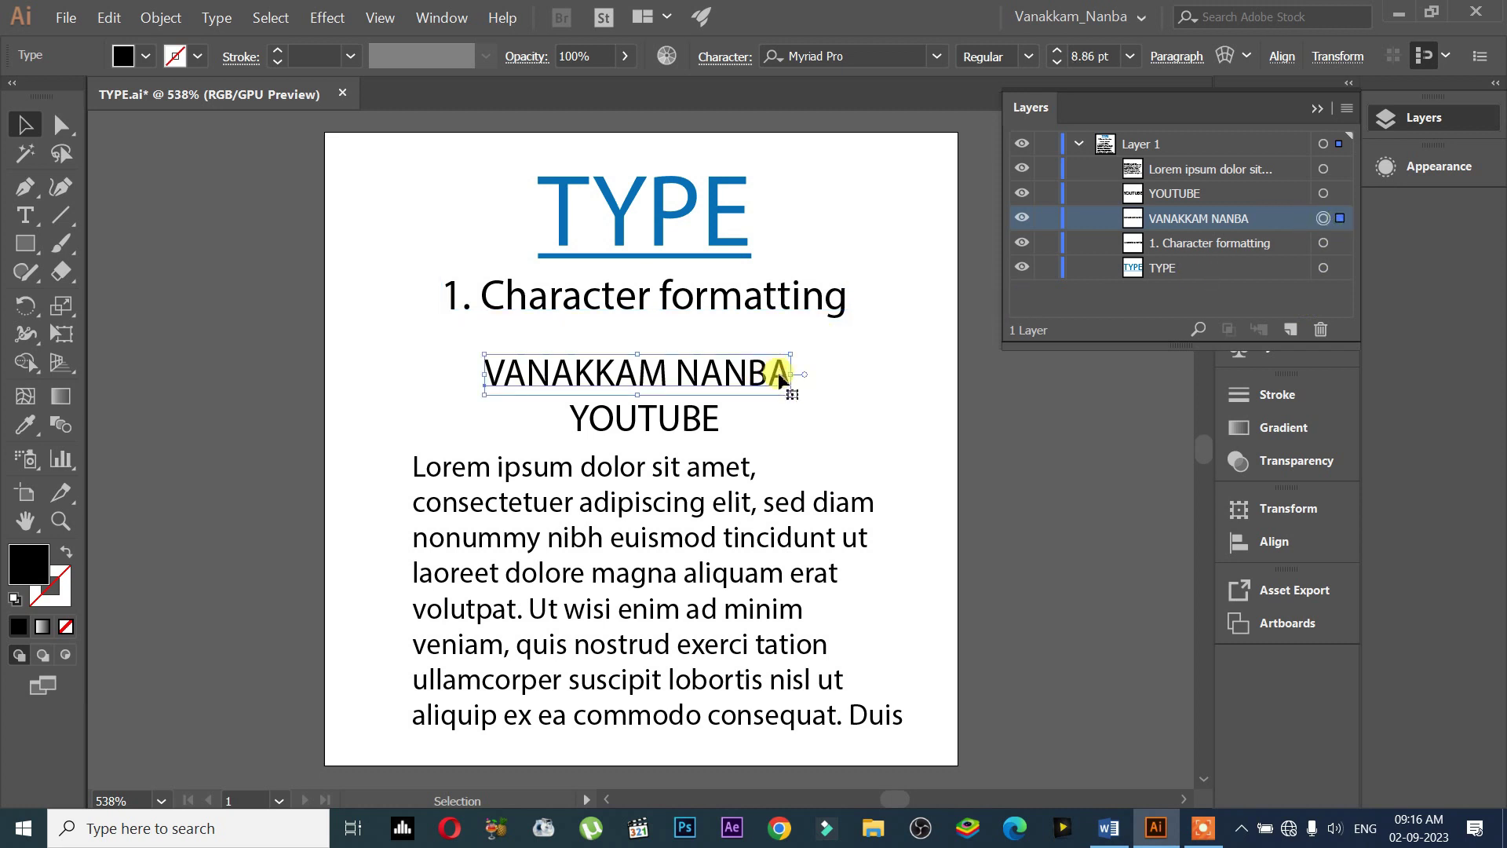
pyautogui.click(1333, 194)
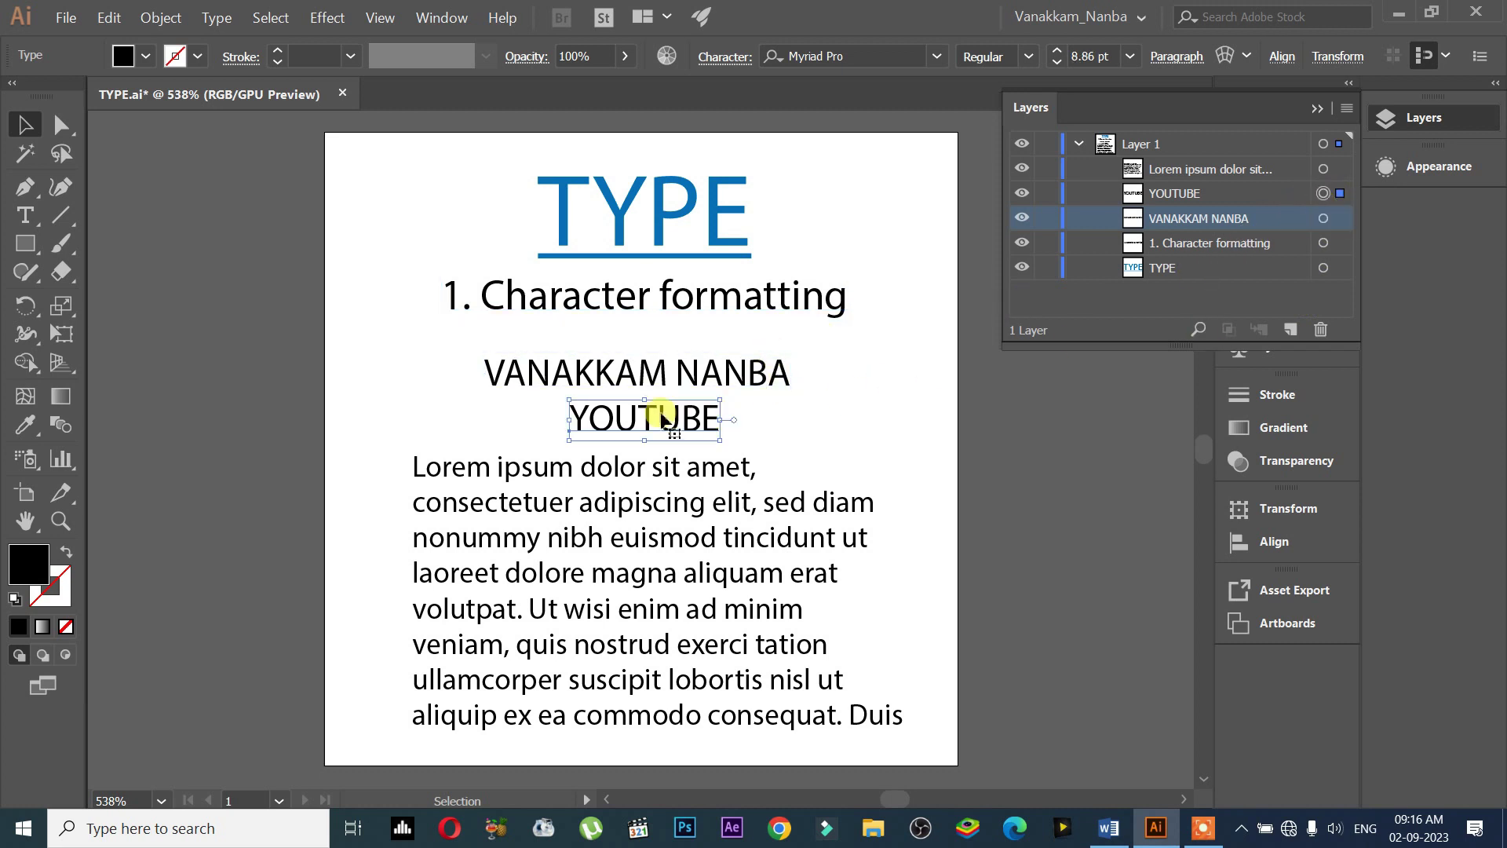
pyautogui.click(1340, 169)
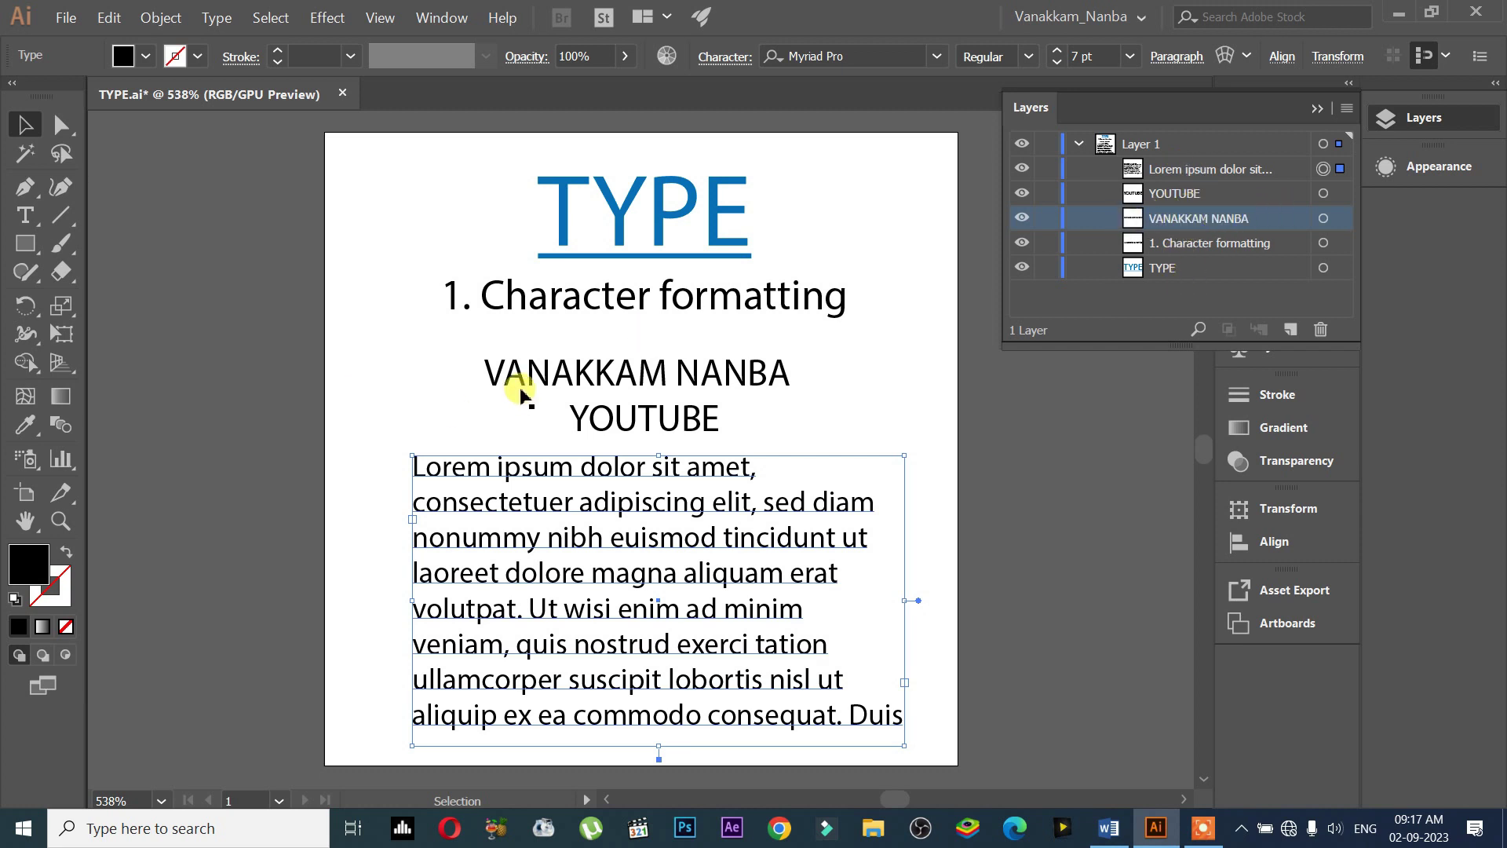
pyautogui.doubleClick(638, 372)
pyautogui.moveTo(673, 371); pyautogui.dragTo(461, 380)
pyautogui.press('BackSpace')
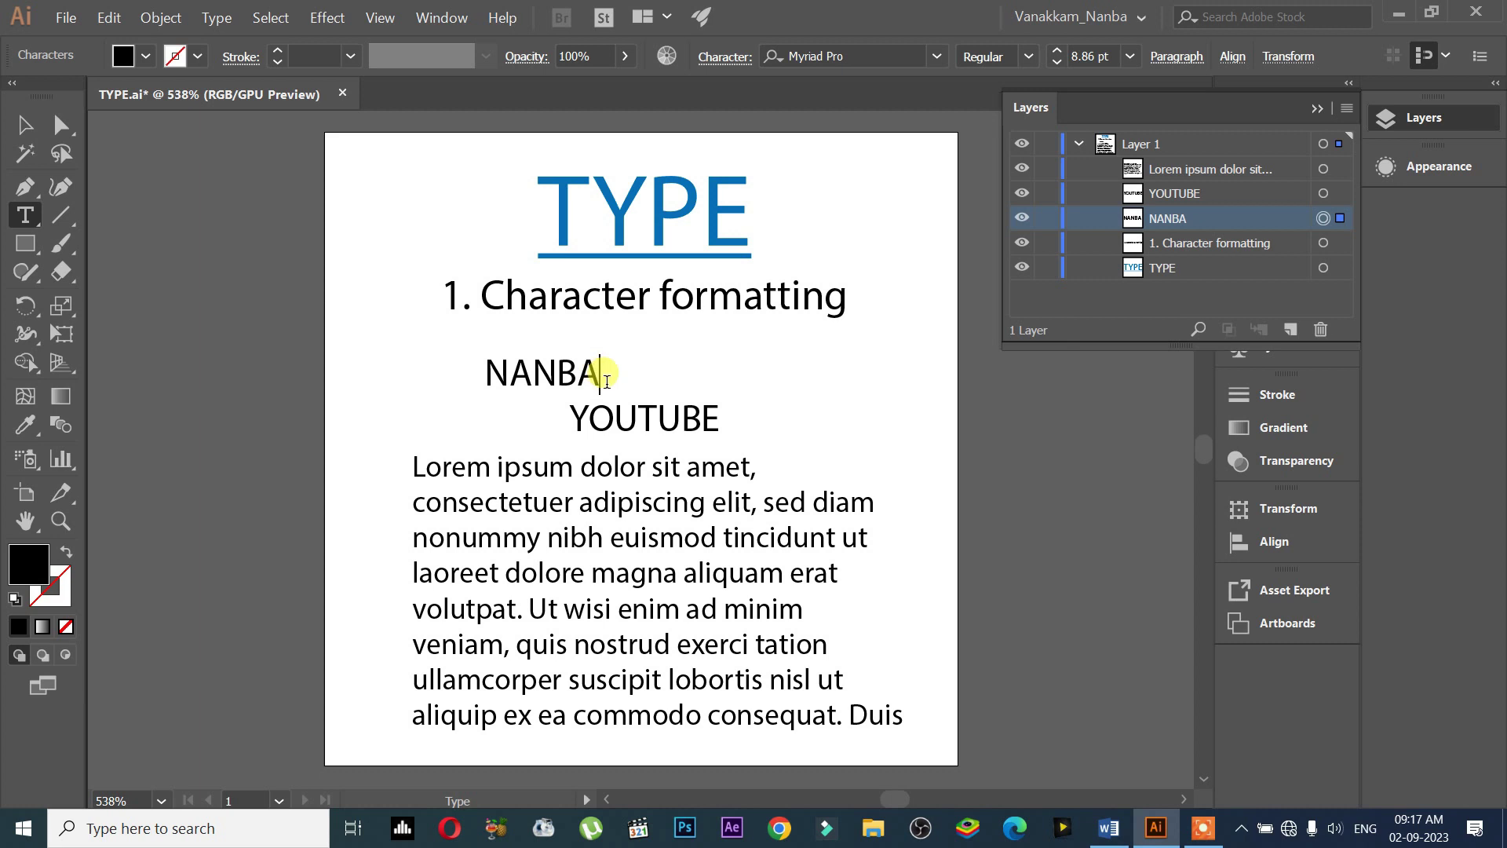
pyautogui.write(' VANAKKAM')
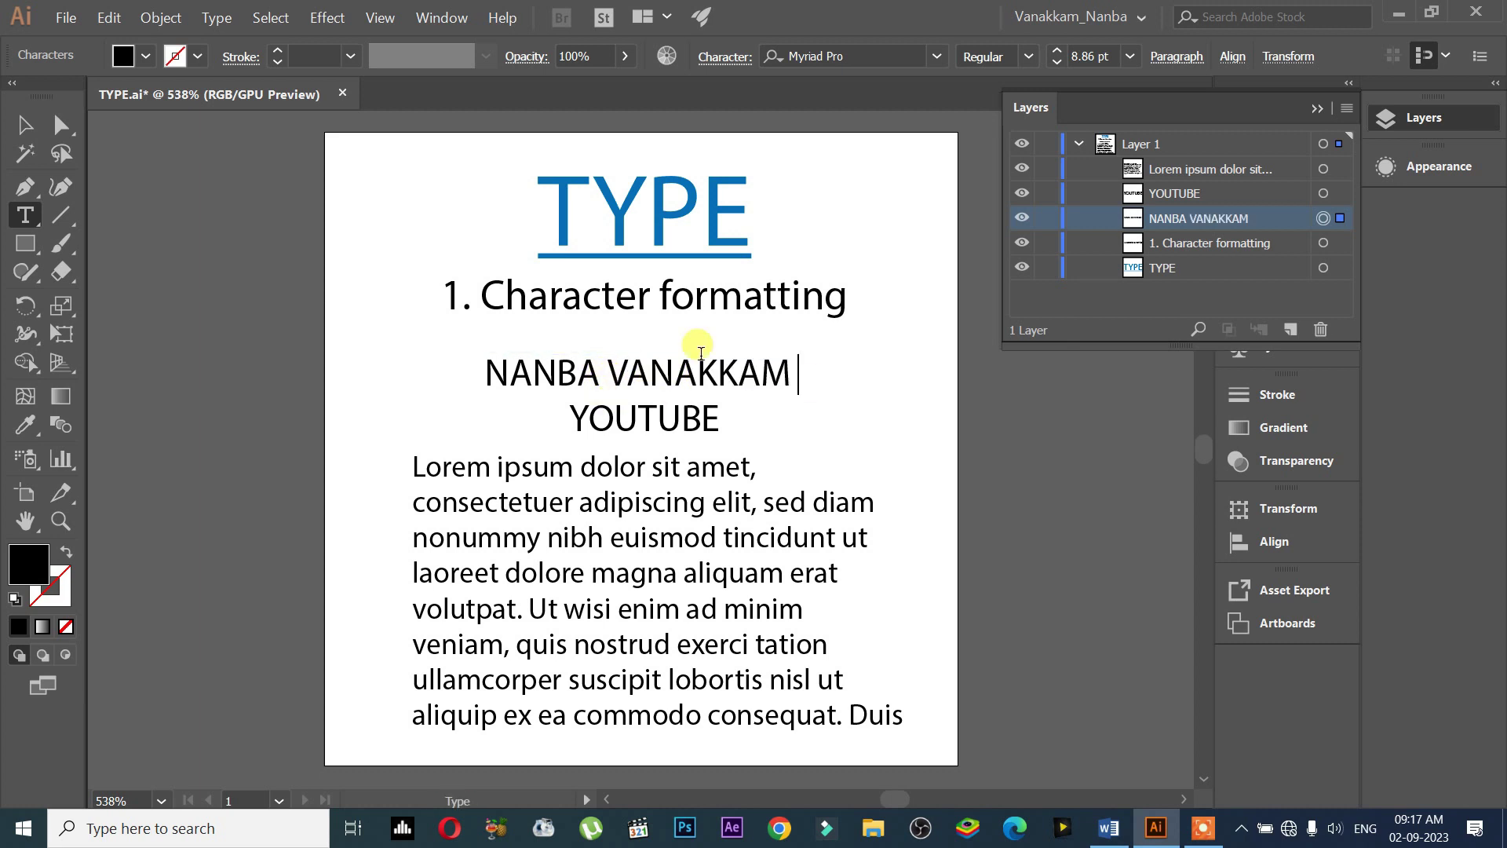
pyautogui.click(24, 126)
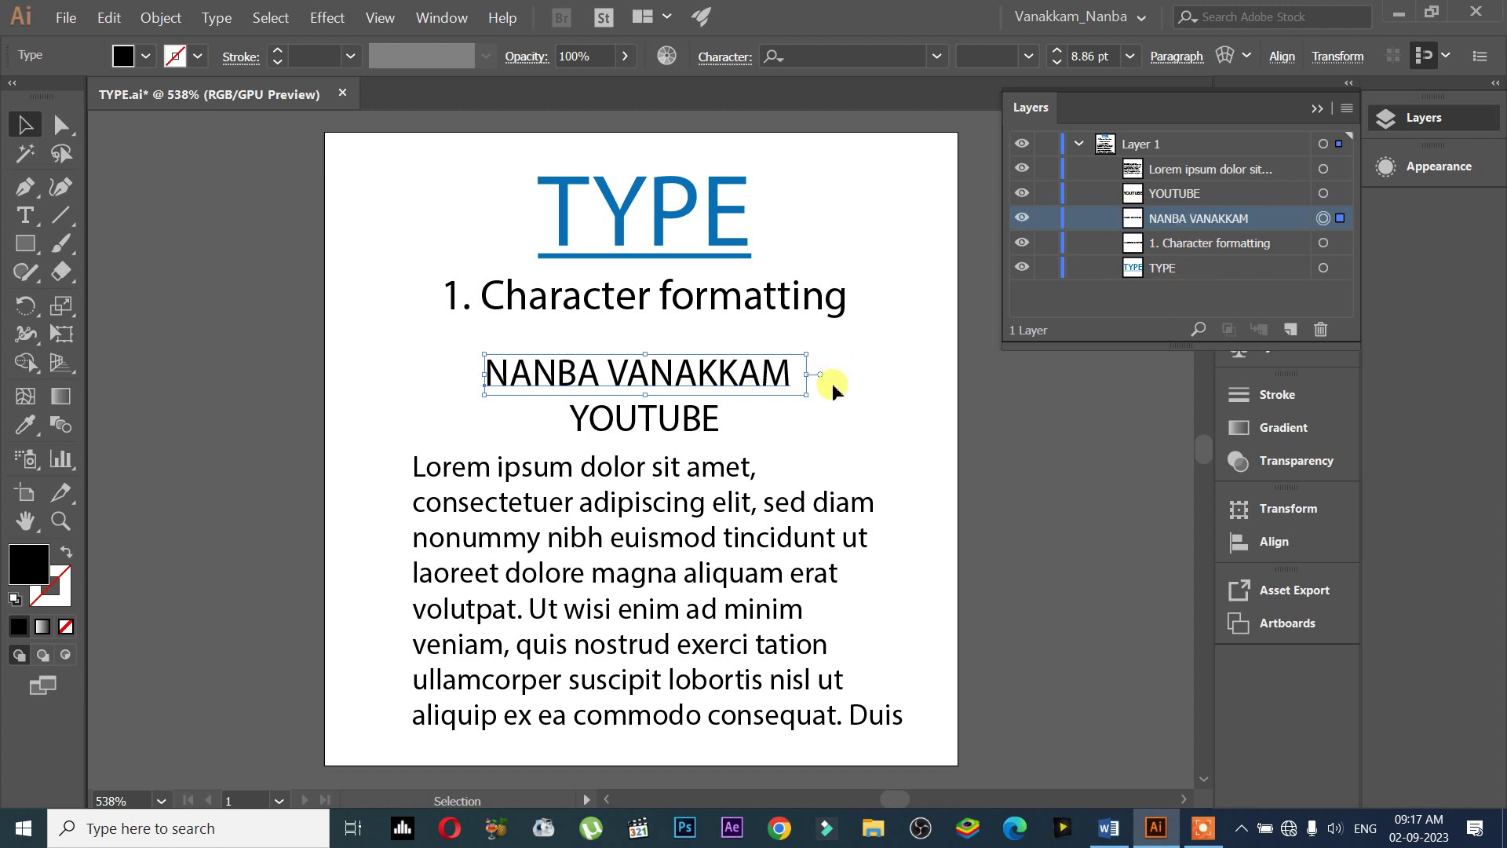
pyautogui.click(704, 420)
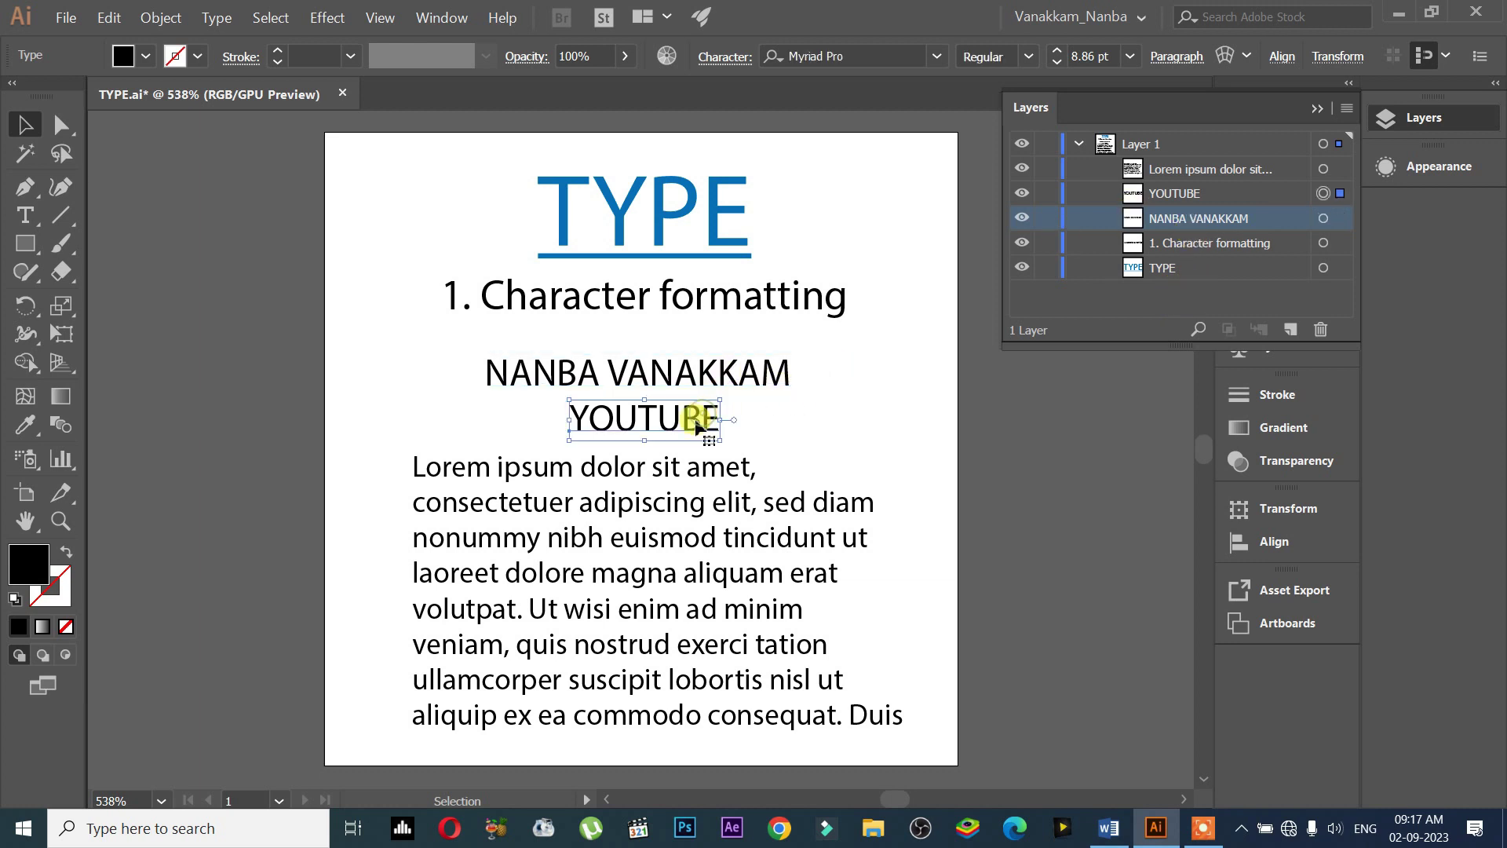
pyautogui.doubleClick(699, 420)
pyautogui.click(689, 420)
pyautogui.press('Return')
pyautogui.press('BackSpace')
pyautogui.write('DFGDFGDFGDFDFDGF')
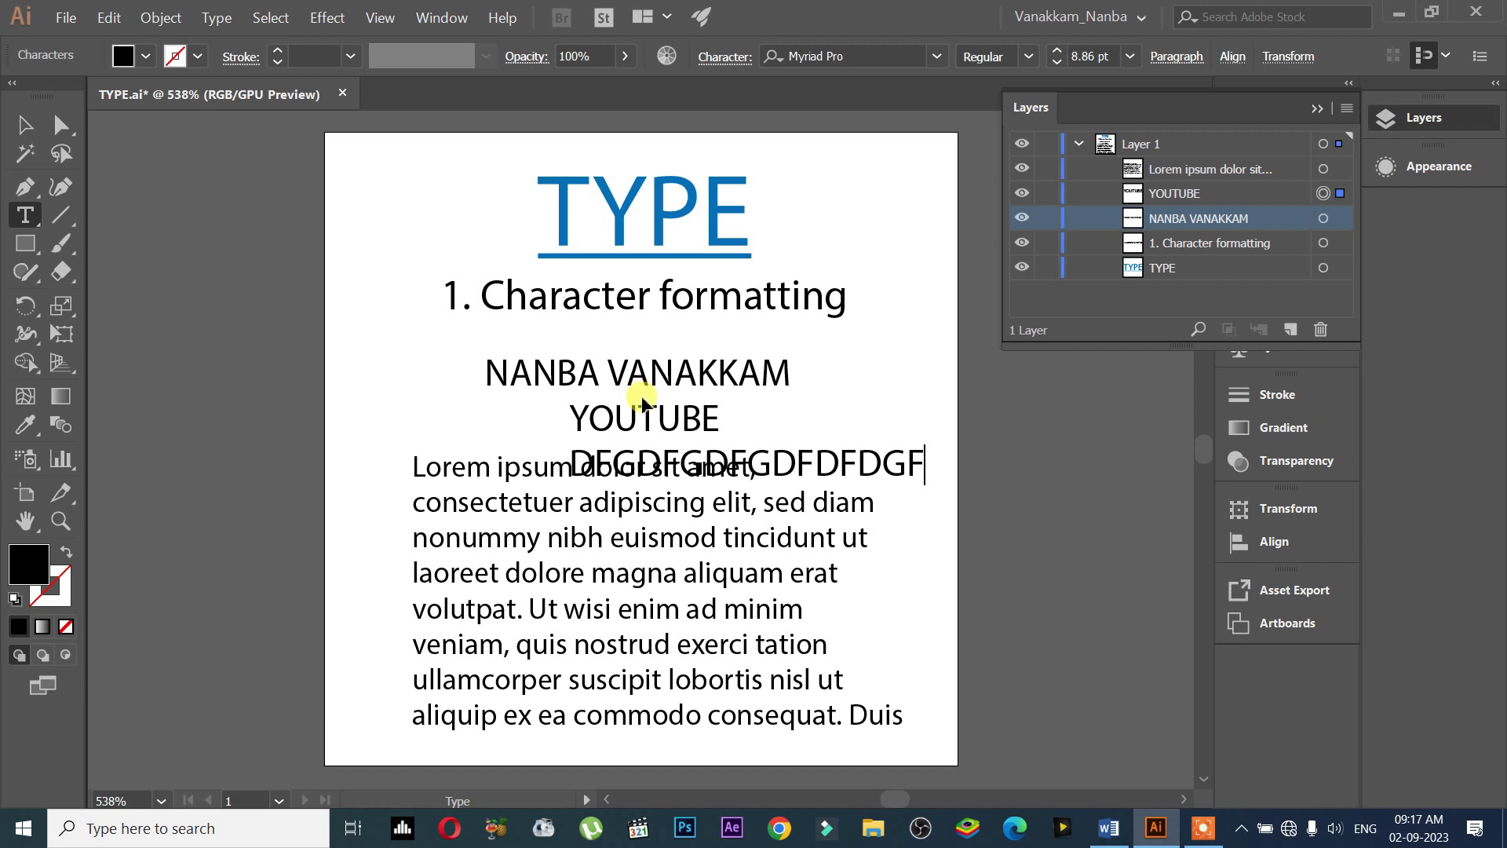
pyautogui.press('Escape')
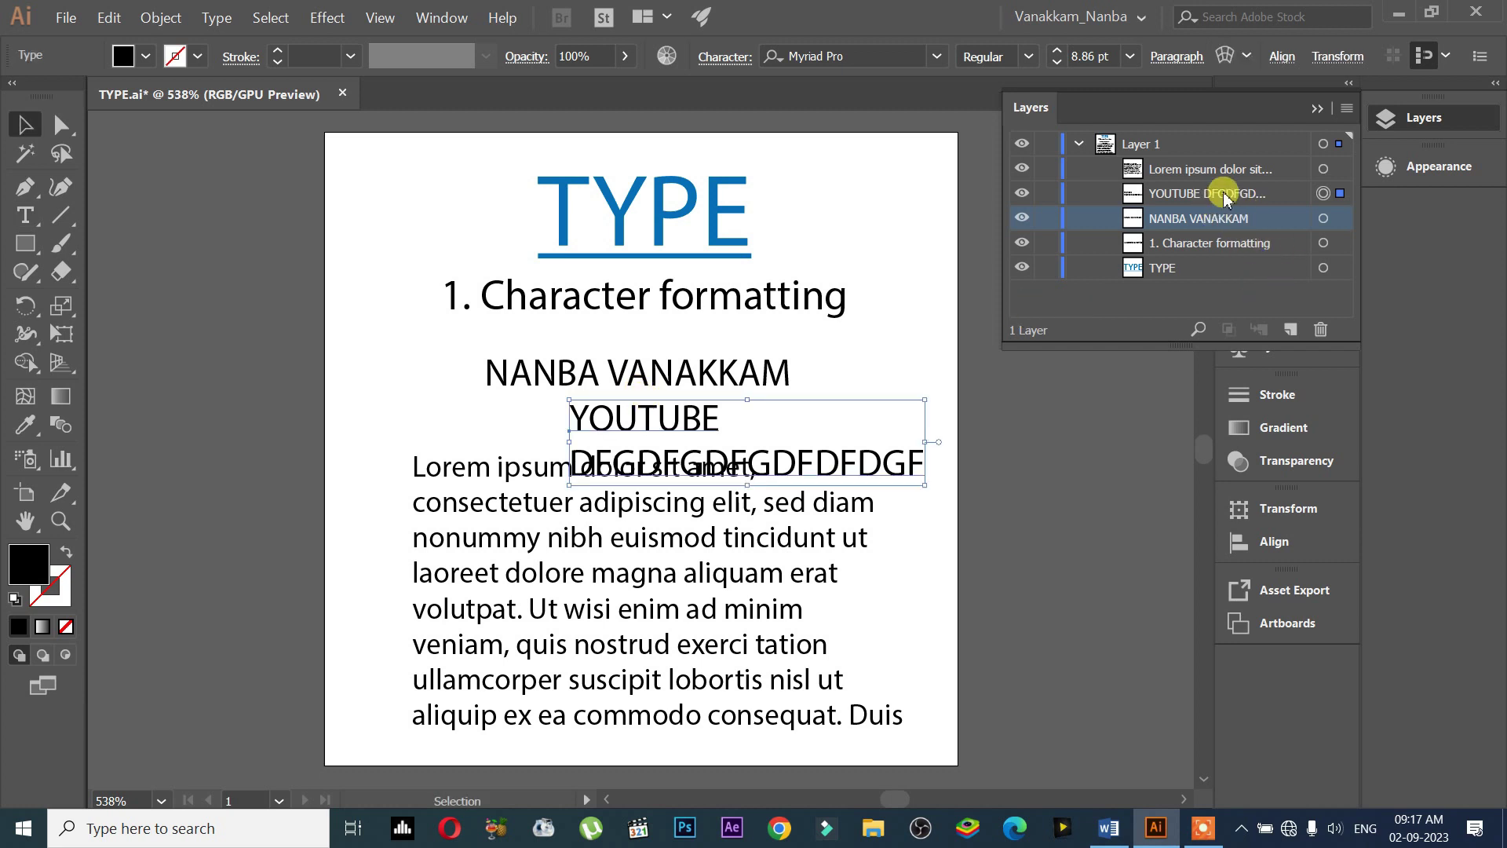
pyautogui.click(922, 390)
pyautogui.hotkey('ctrl', 'z')
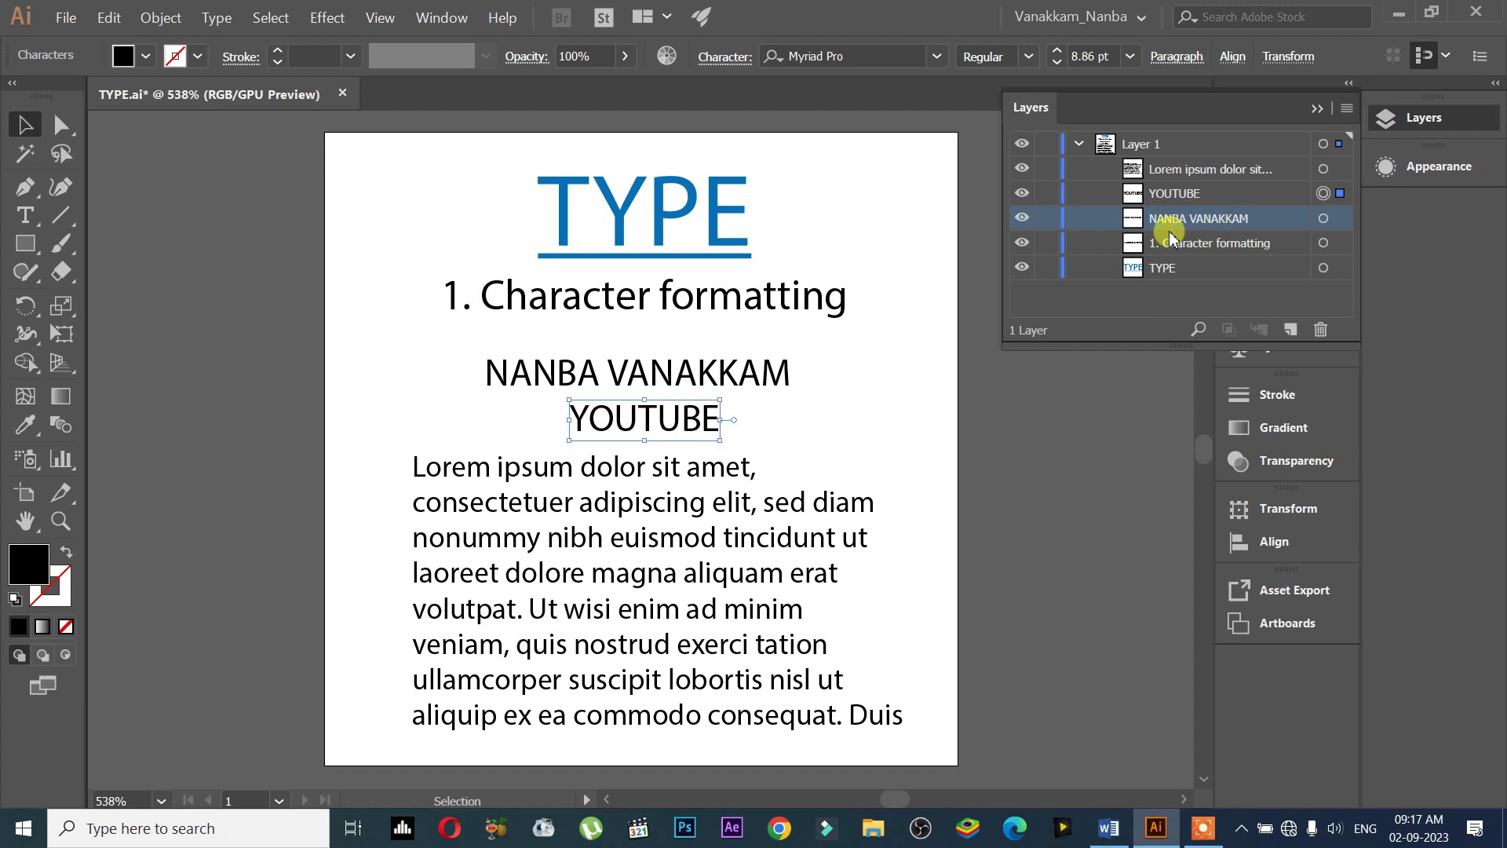
pyautogui.moveTo(540, 382); pyautogui.dragTo(793, 375)
pyautogui.doubleClick(589, 375)
pyautogui.press('Delete')
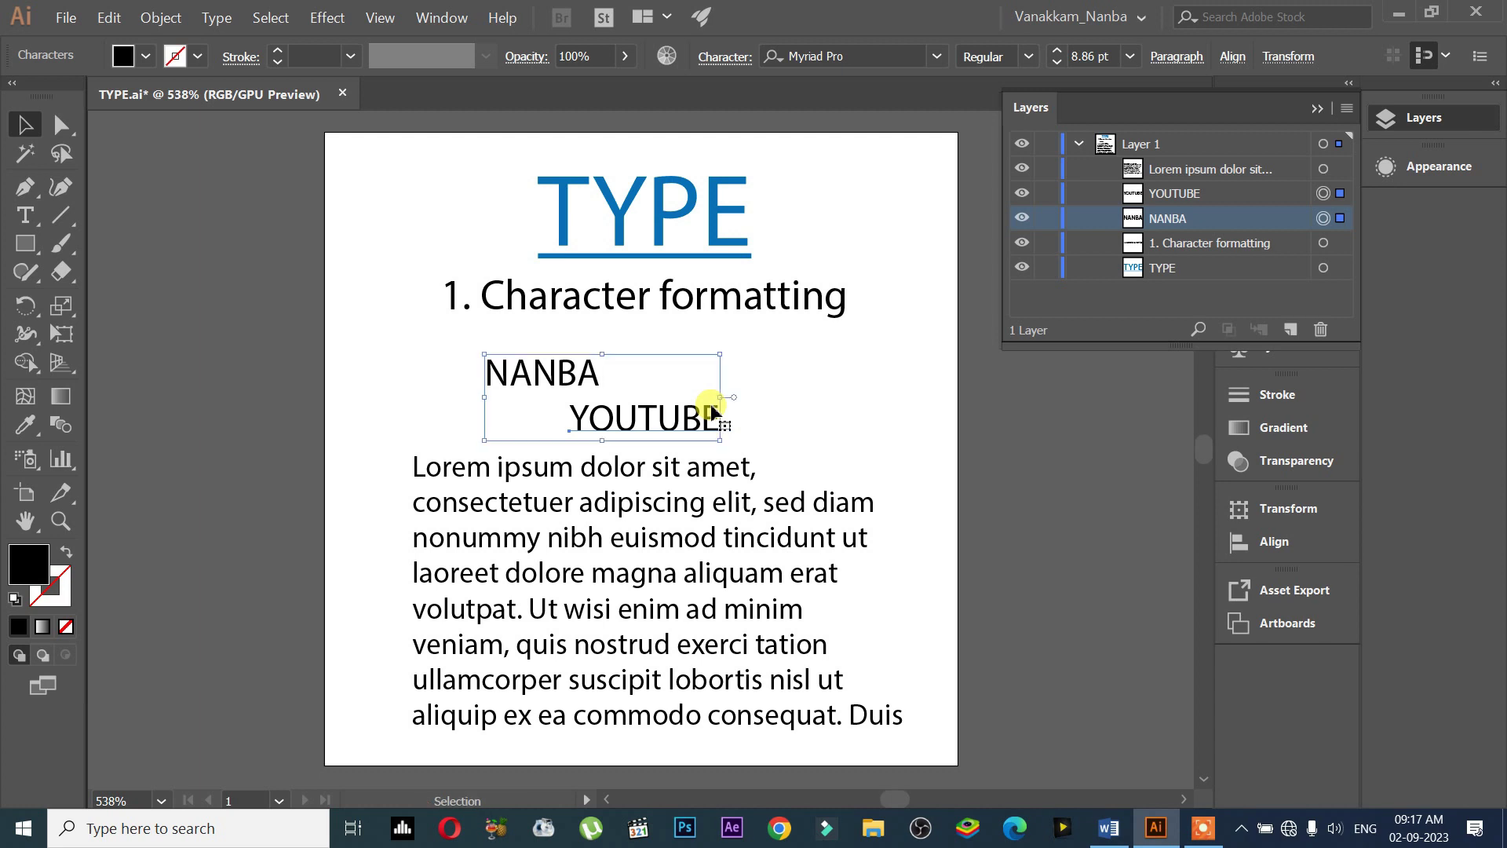
pyautogui.hotkey('ctrl', 'z')
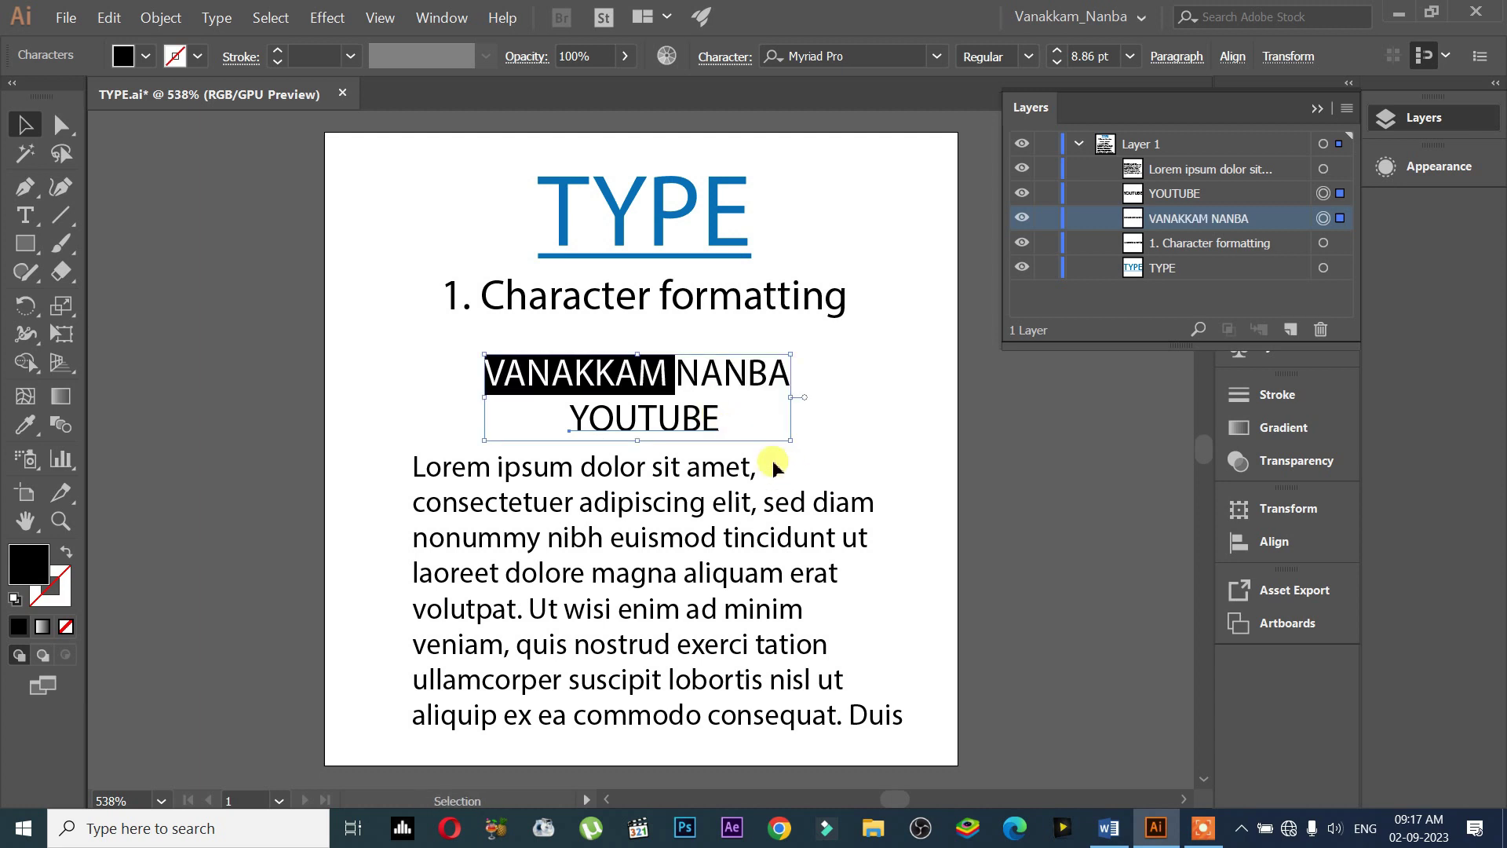
pyautogui.press('Escape')
pyautogui.click(1072, 350)
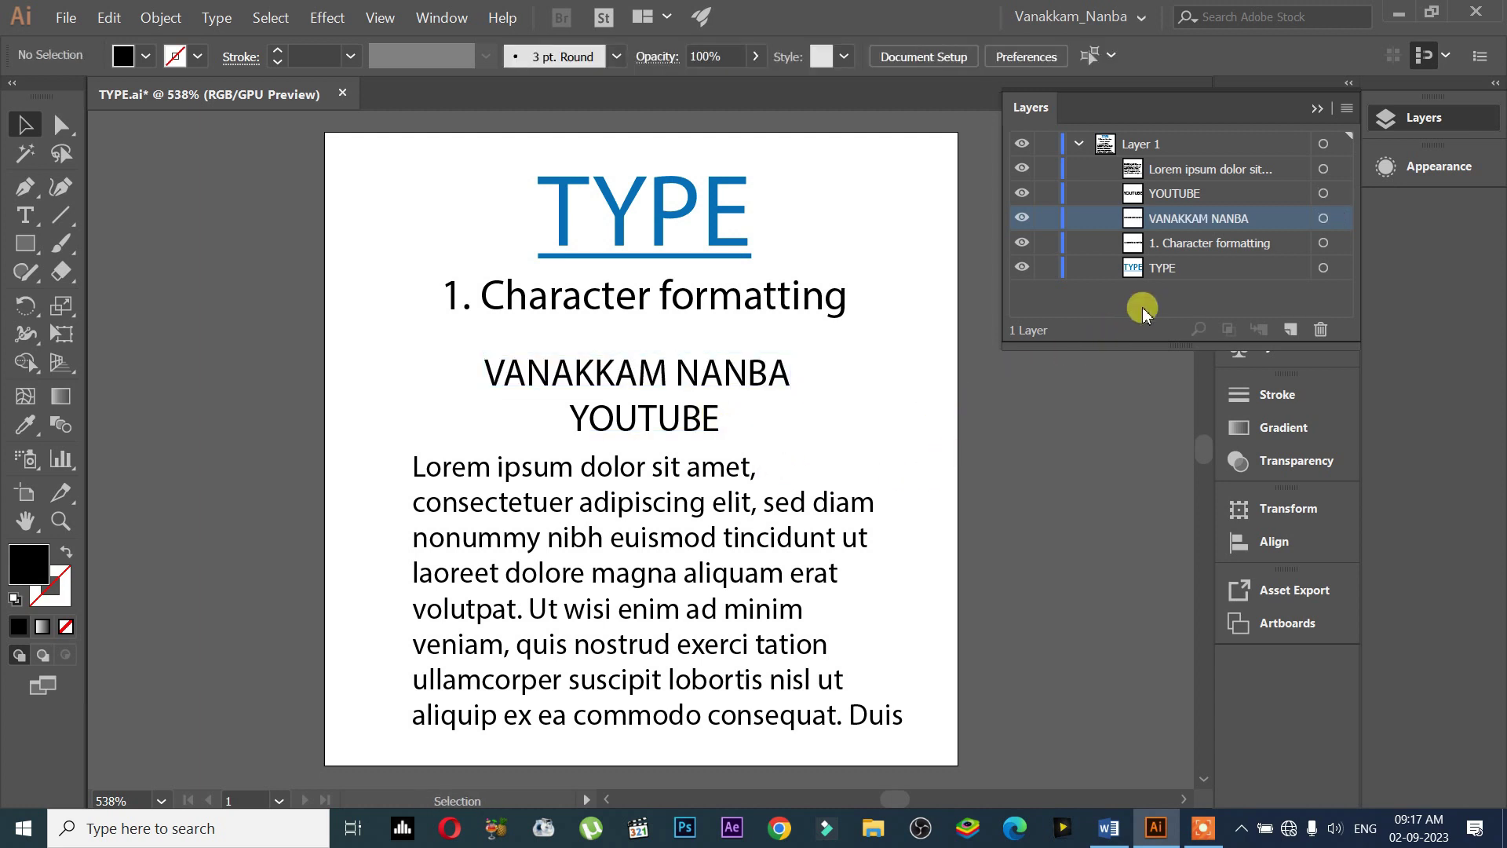
# Rename the VANAKKAM NANBA layer entry to NANBA by deleting VANAKKAM
pyautogui.click(1191, 223)
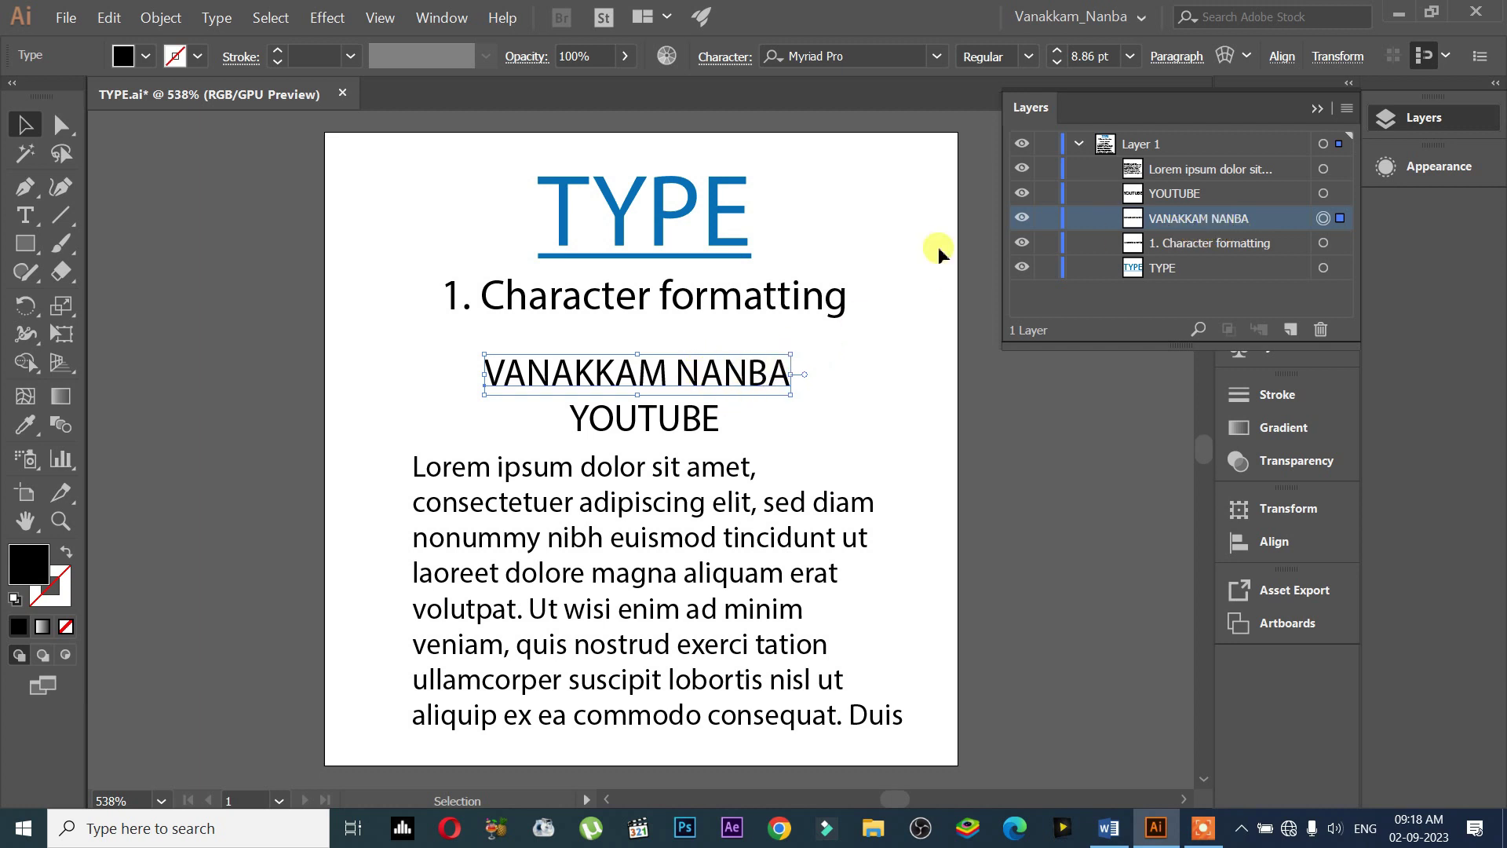
pyautogui.doubleClick(1192, 223)
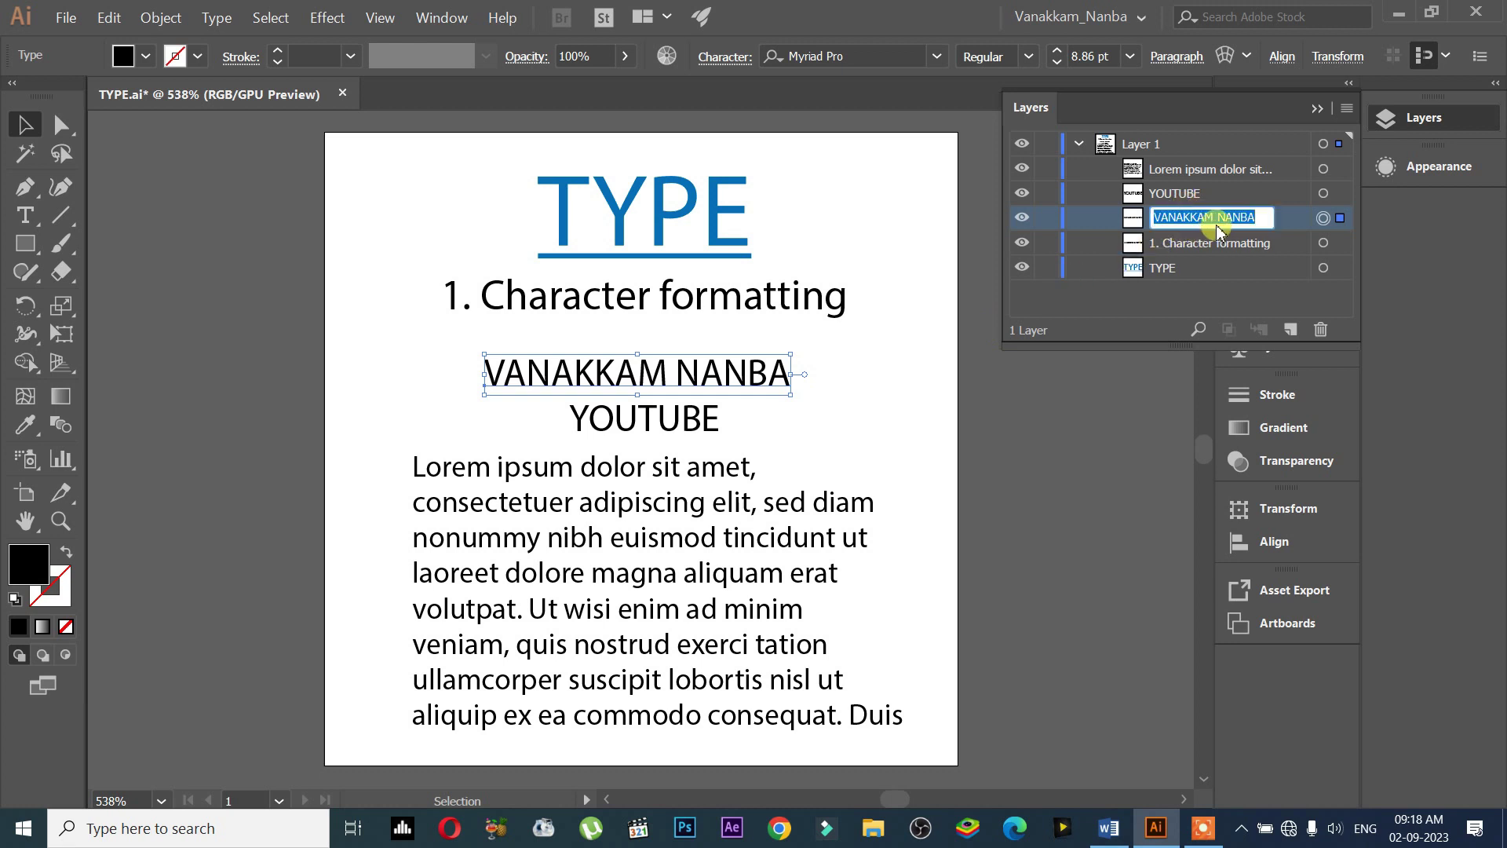
pyautogui.moveTo(1221, 219); pyautogui.dragTo(1086, 218)
pyautogui.press('BackSpace')
pyautogui.press('Return')
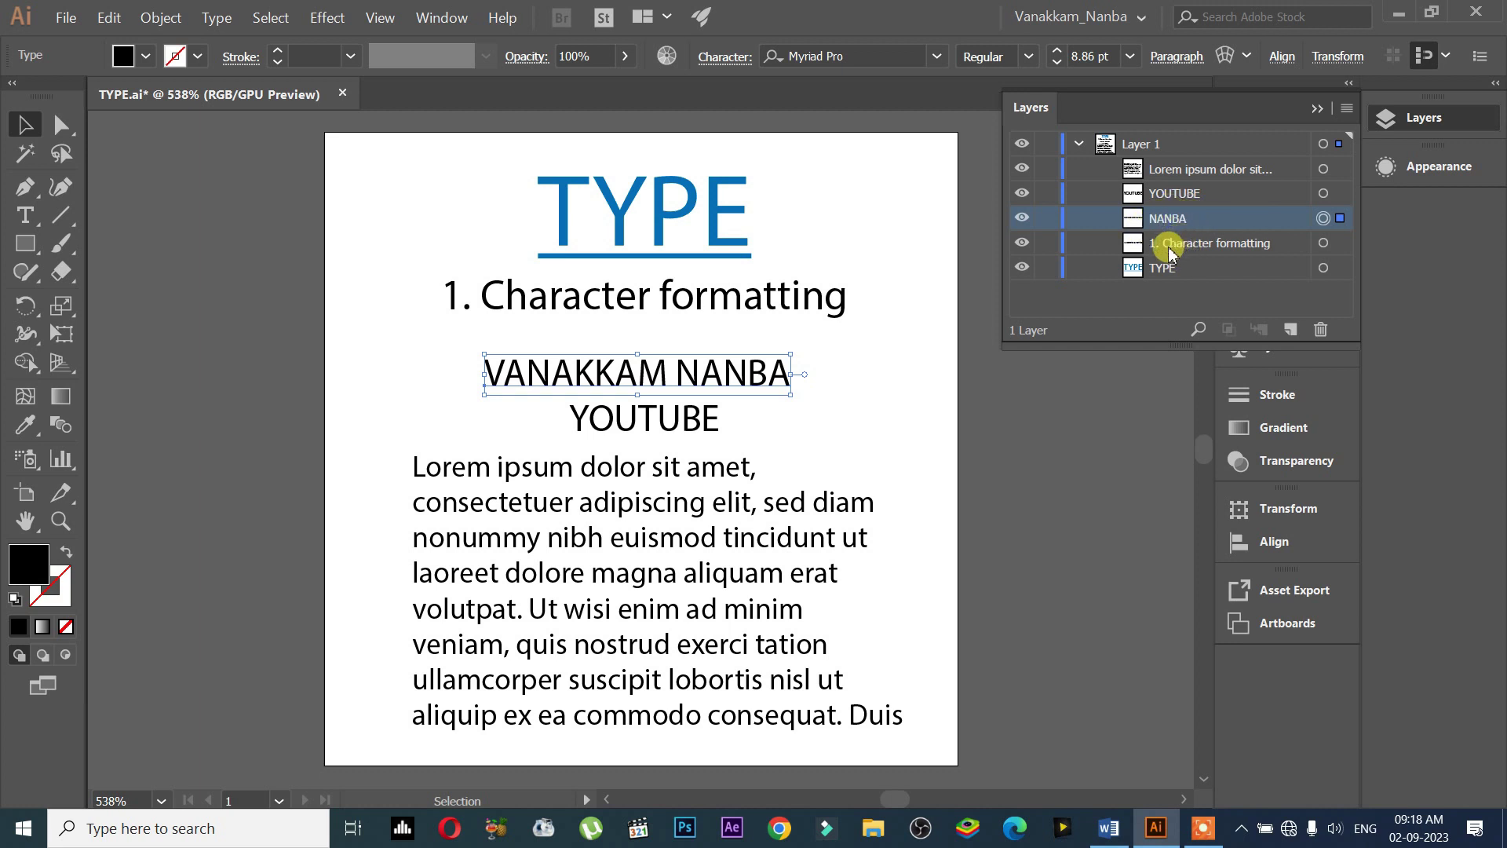
# Try dragging the NANBA entry to reorder it, then collapse the Layers panel
pyautogui.click(1189, 242)
pyautogui.moveTo(1173, 224)
pyautogui.mouseDown()
pyautogui.moveTo(1207, 218)
pyautogui.moveTo(956, 396)
pyautogui.mouseUp()
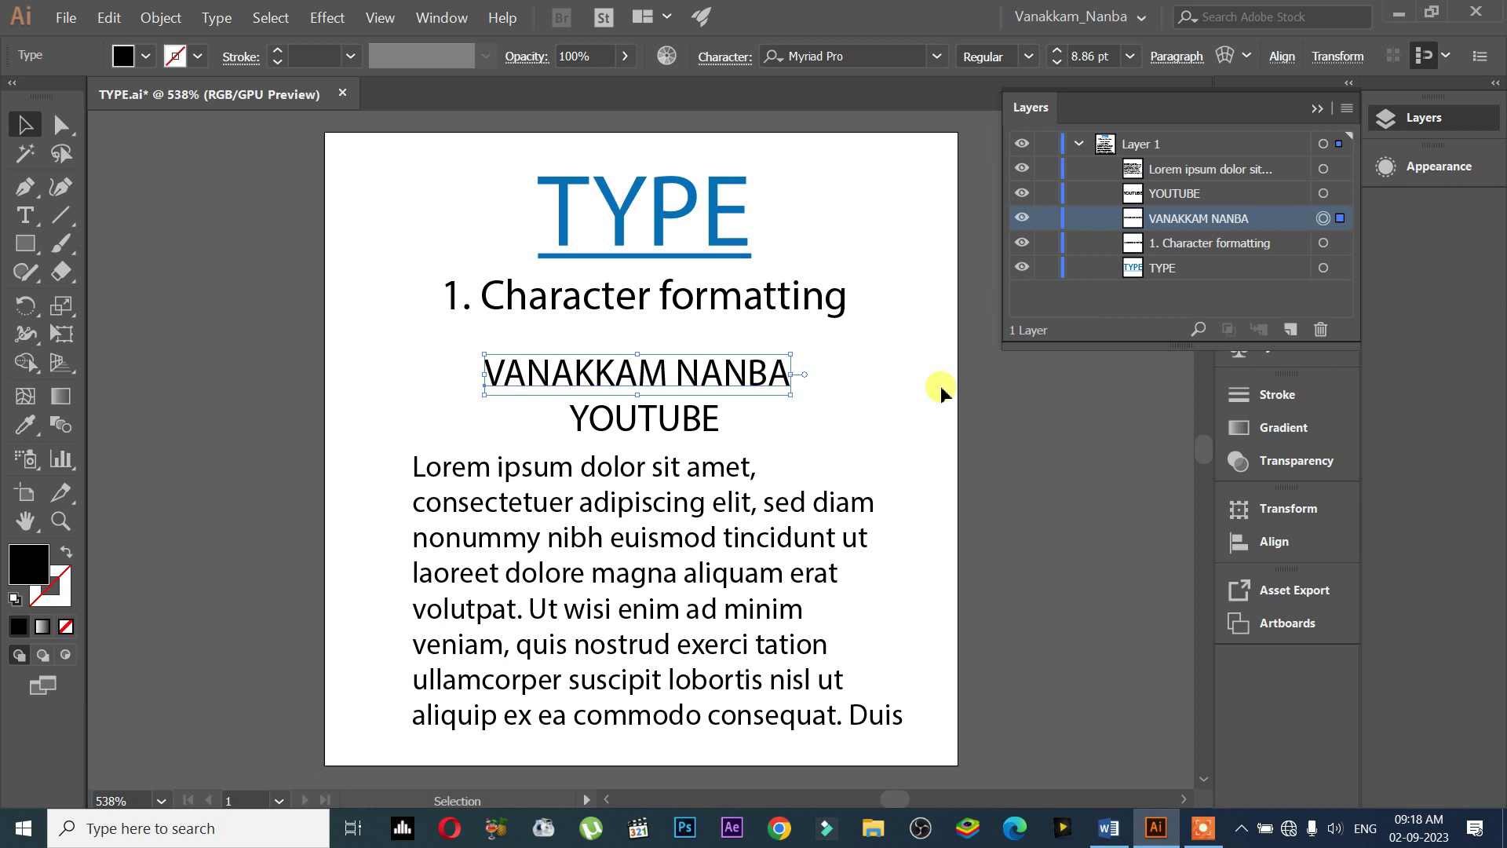
pyautogui.click(1314, 110)
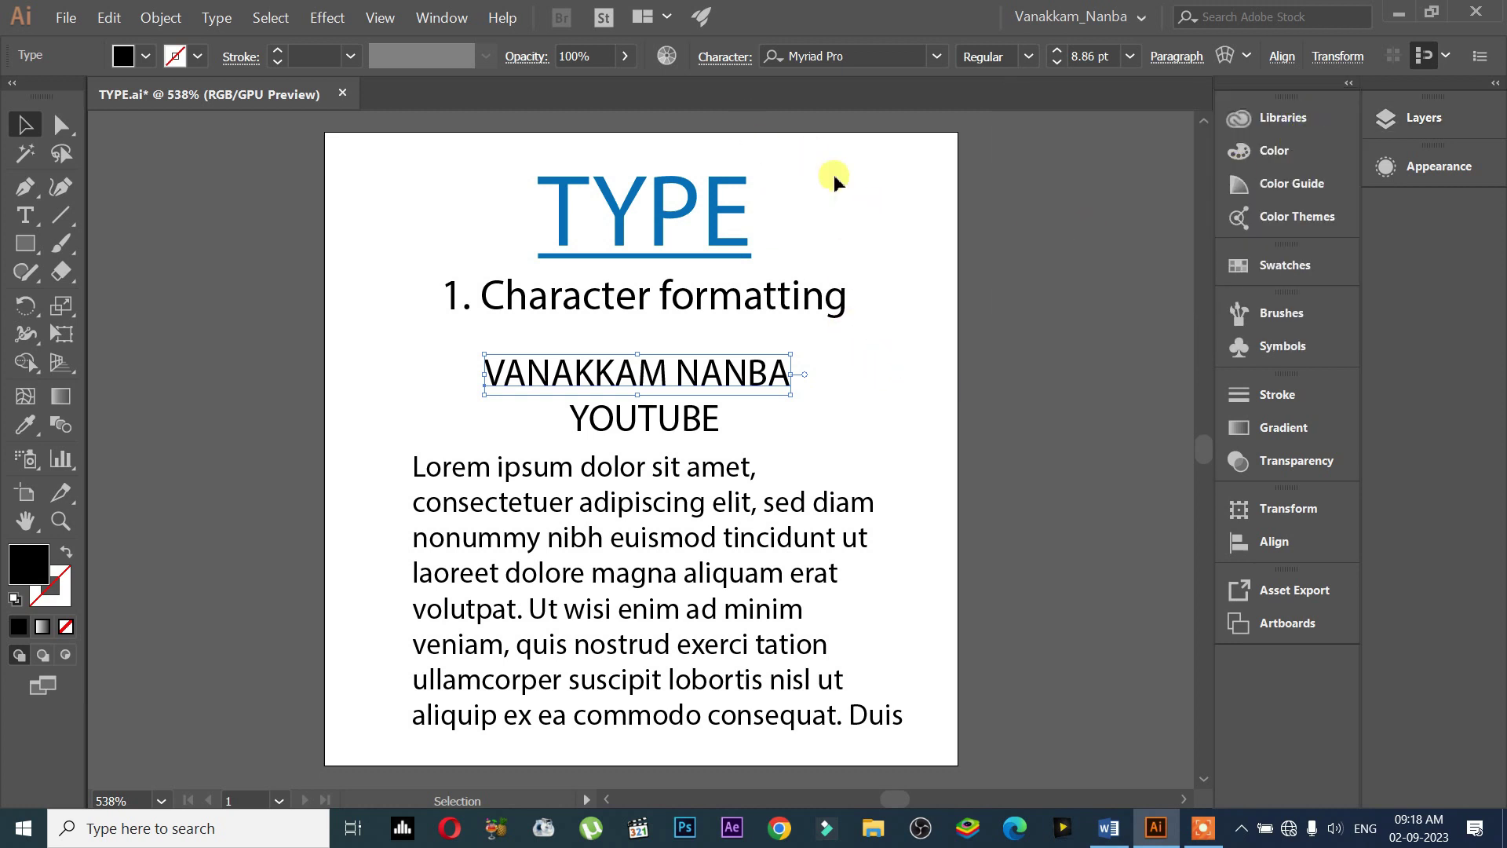
# Select VANAKKAM NANBA and apply the OCR A Extended font, keeping the Regular style
pyautogui.click(835, 177)
pyautogui.click(777, 376)
pyautogui.click(927, 61)
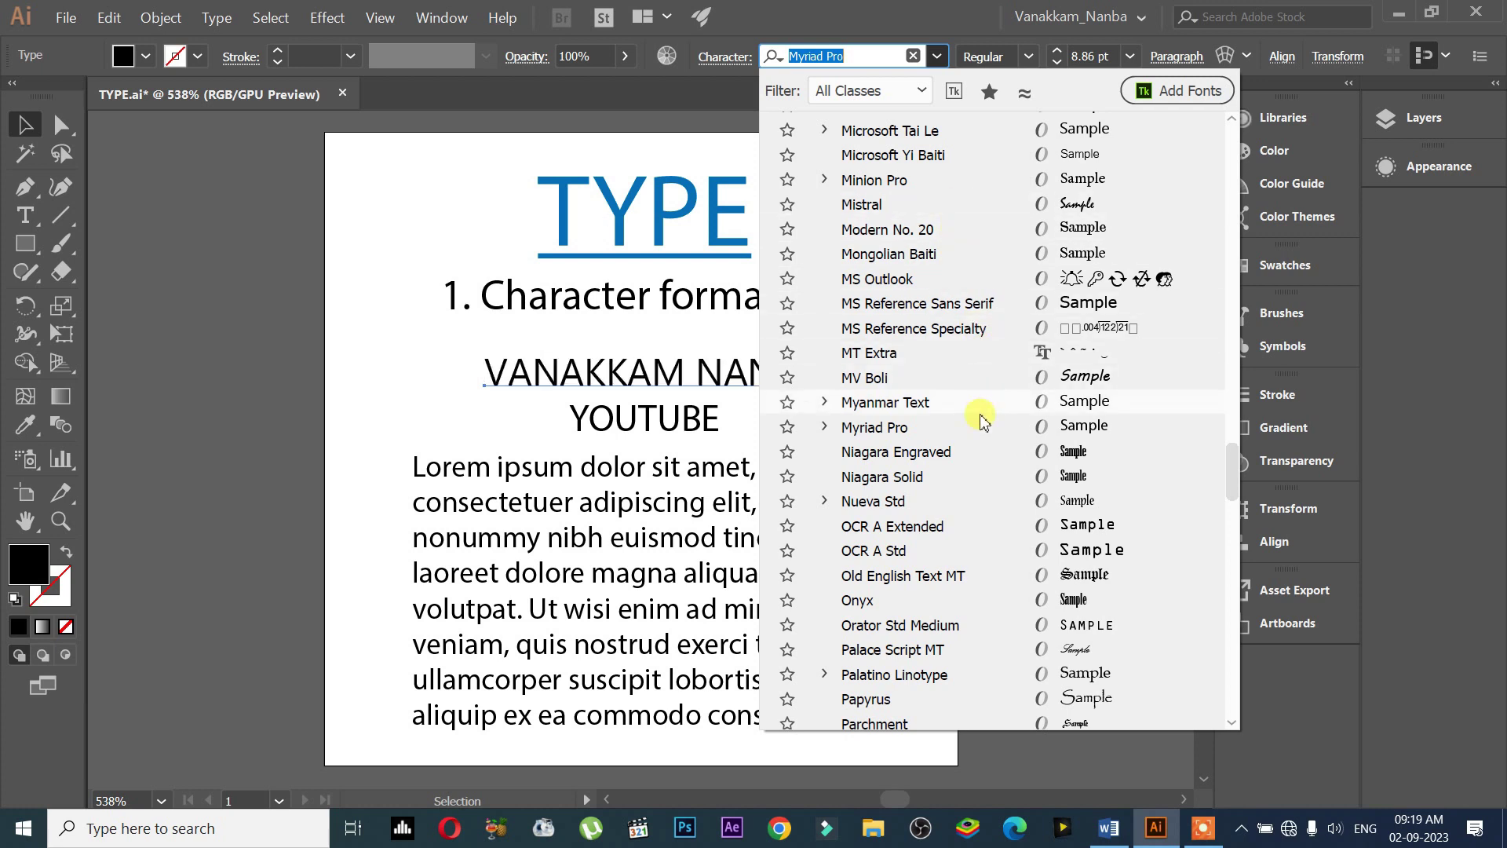
pyautogui.click(994, 524)
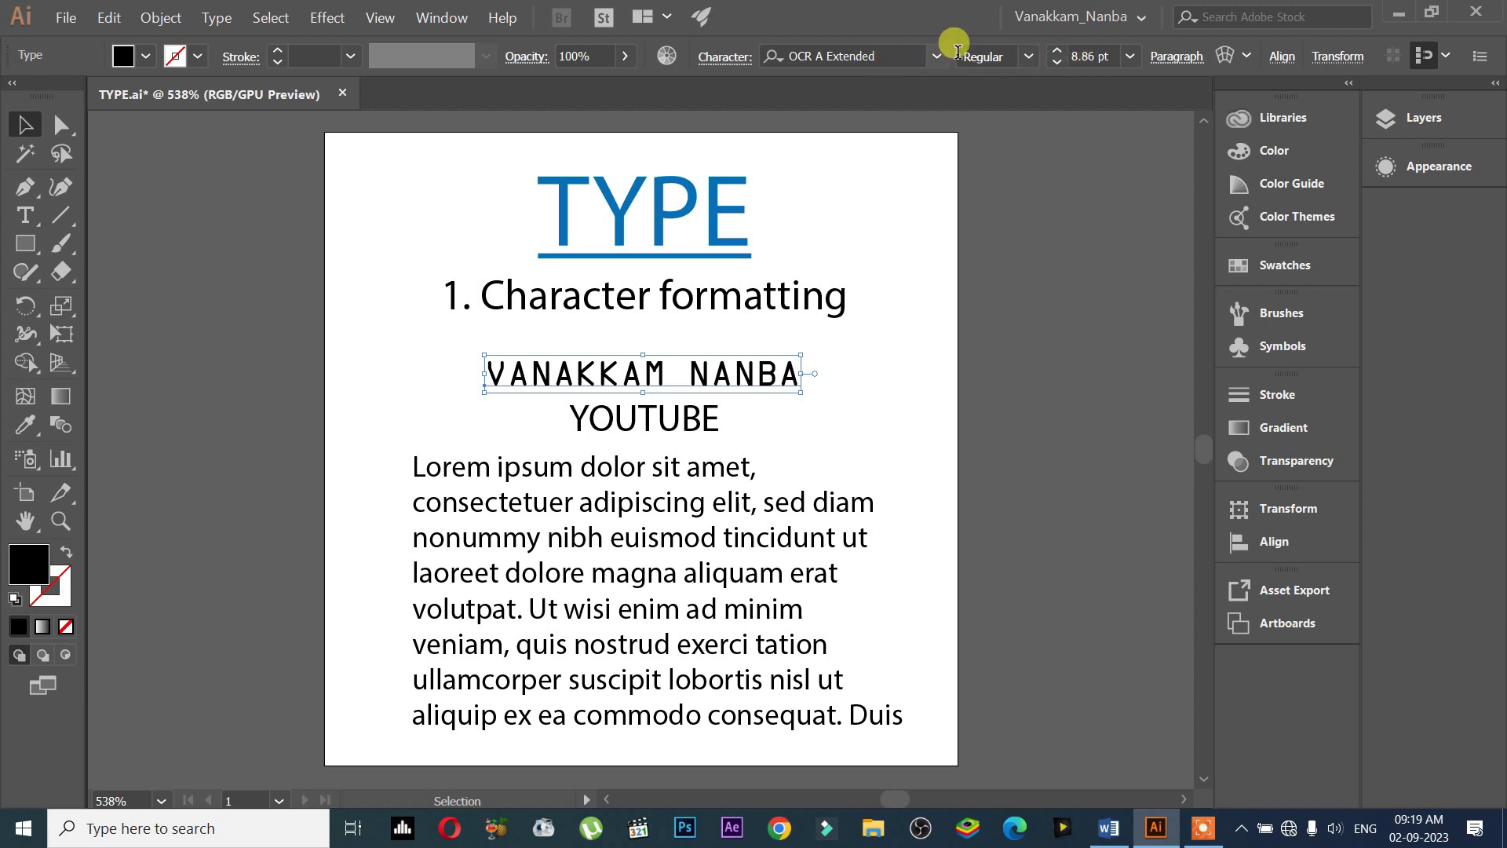
pyautogui.click(1027, 58)
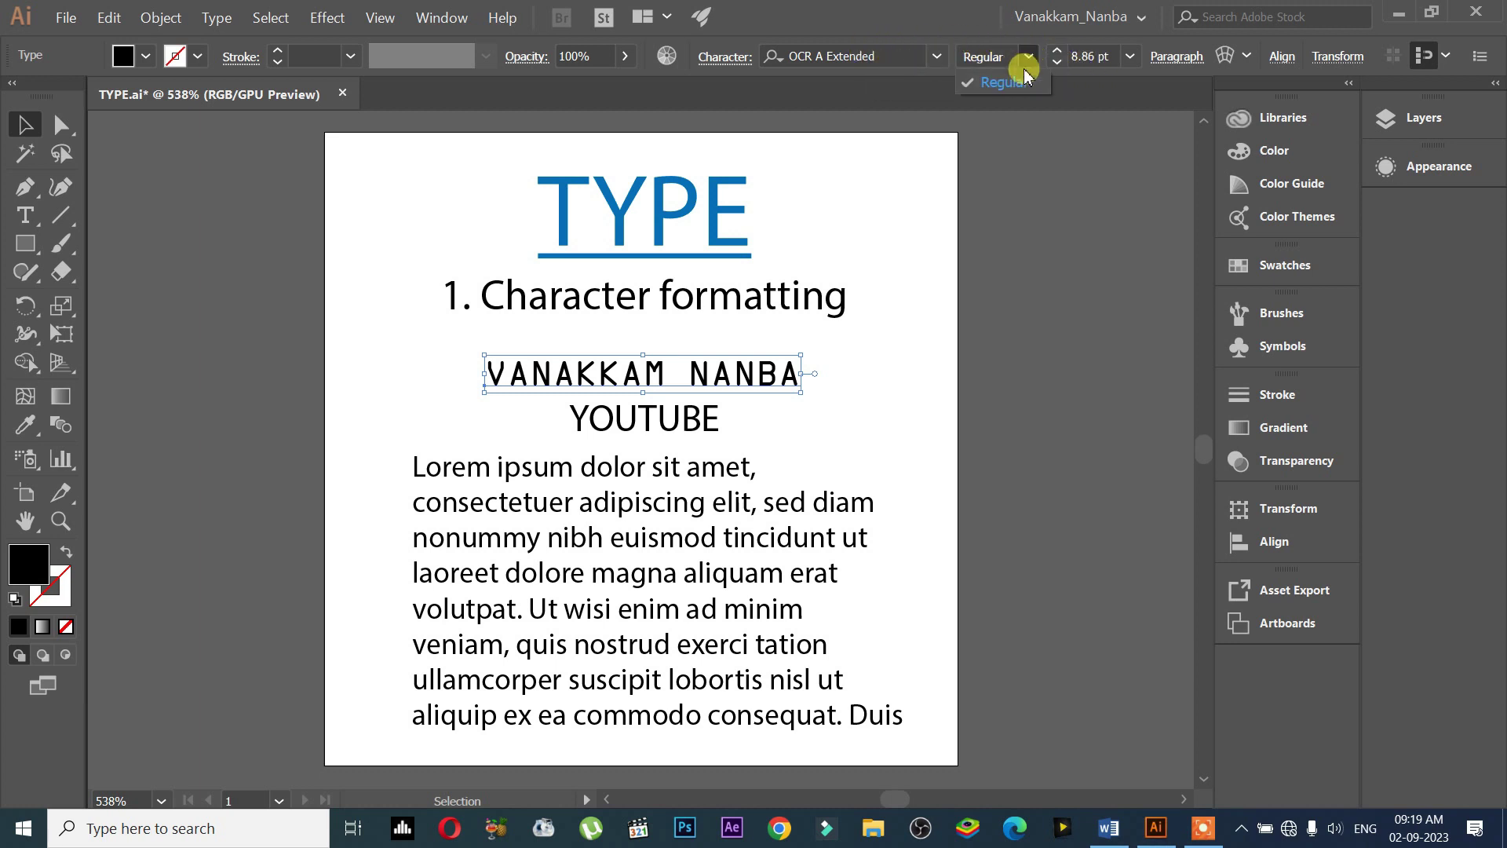
pyautogui.click(1003, 102)
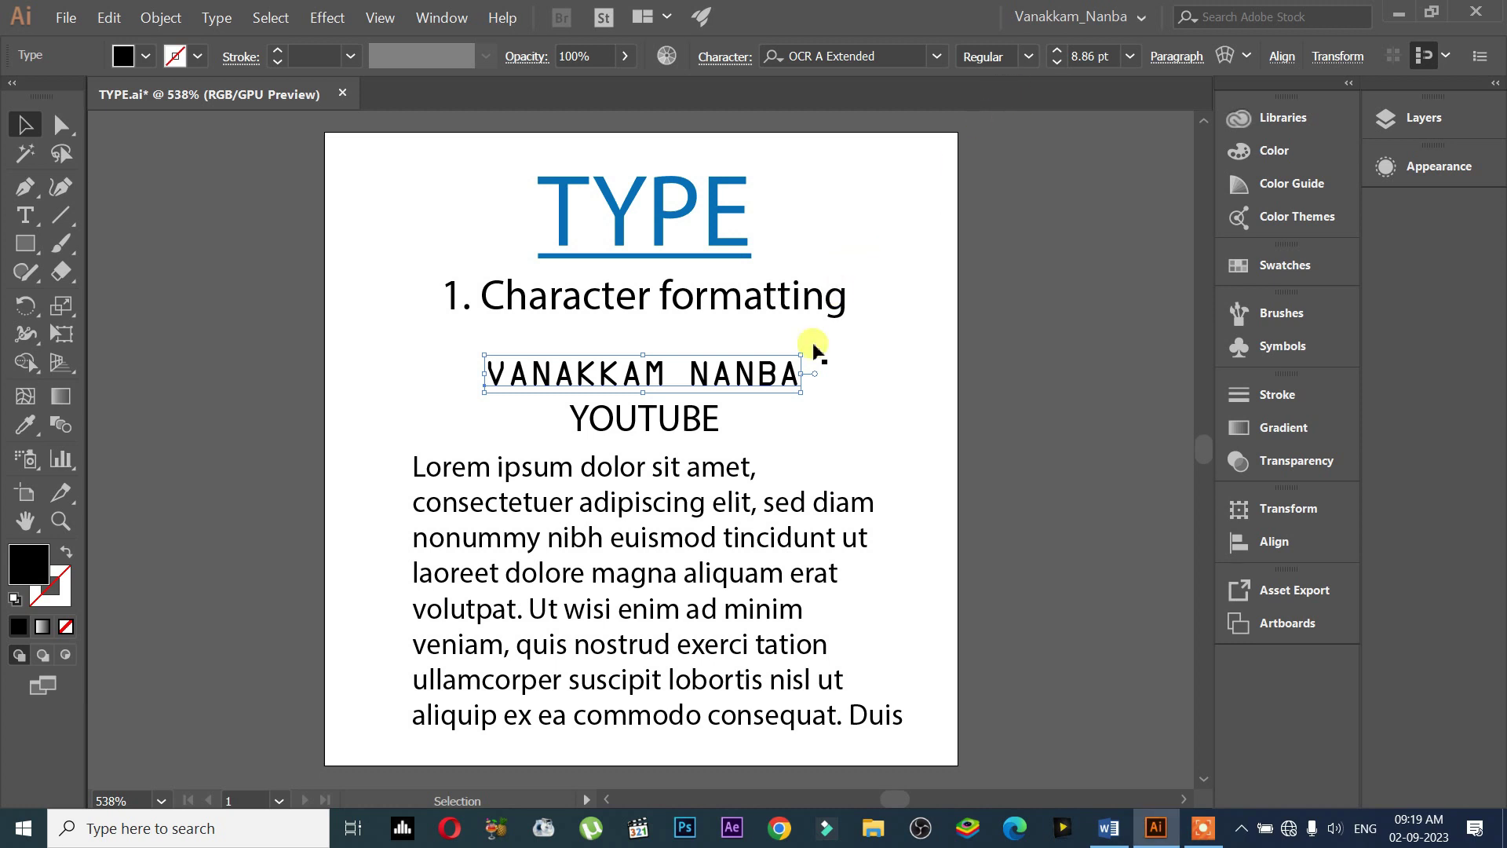
# Select the '1. Character formatting' heading and look over its available font styles
pyautogui.click(773, 298)
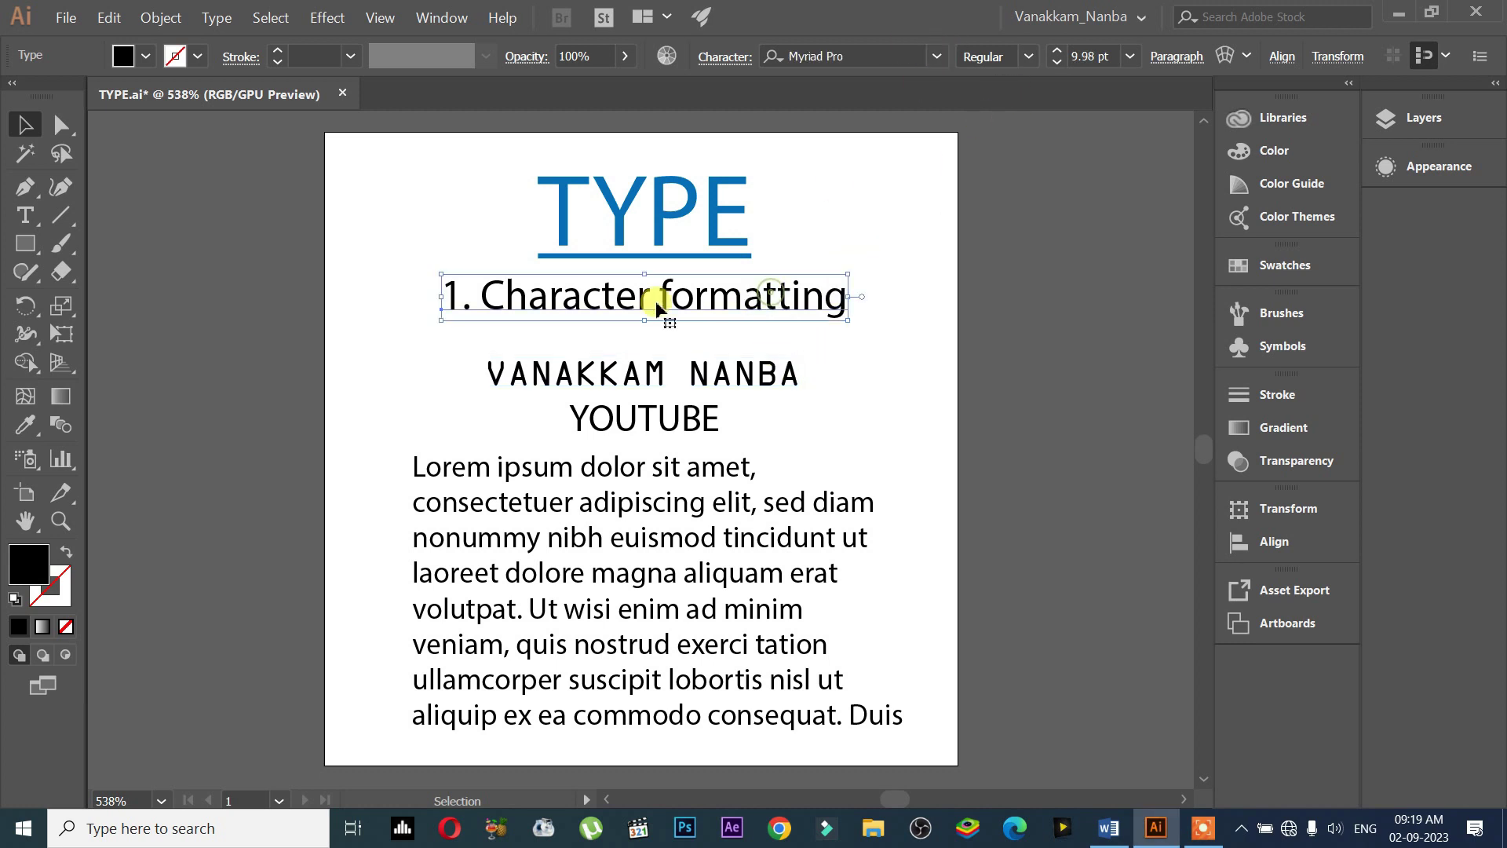
pyautogui.click(1028, 56)
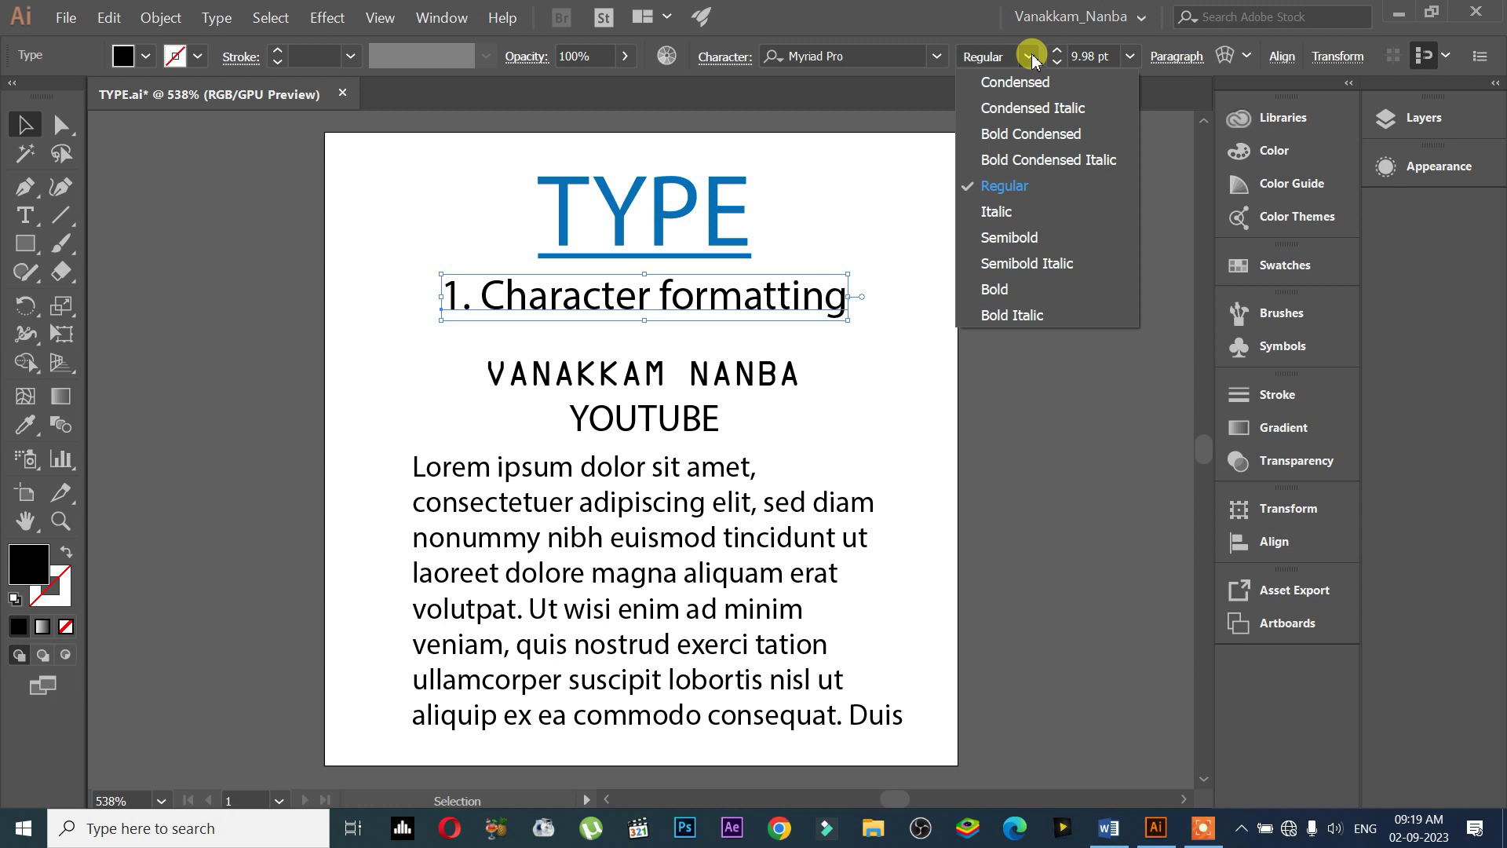
pyautogui.click(779, 398)
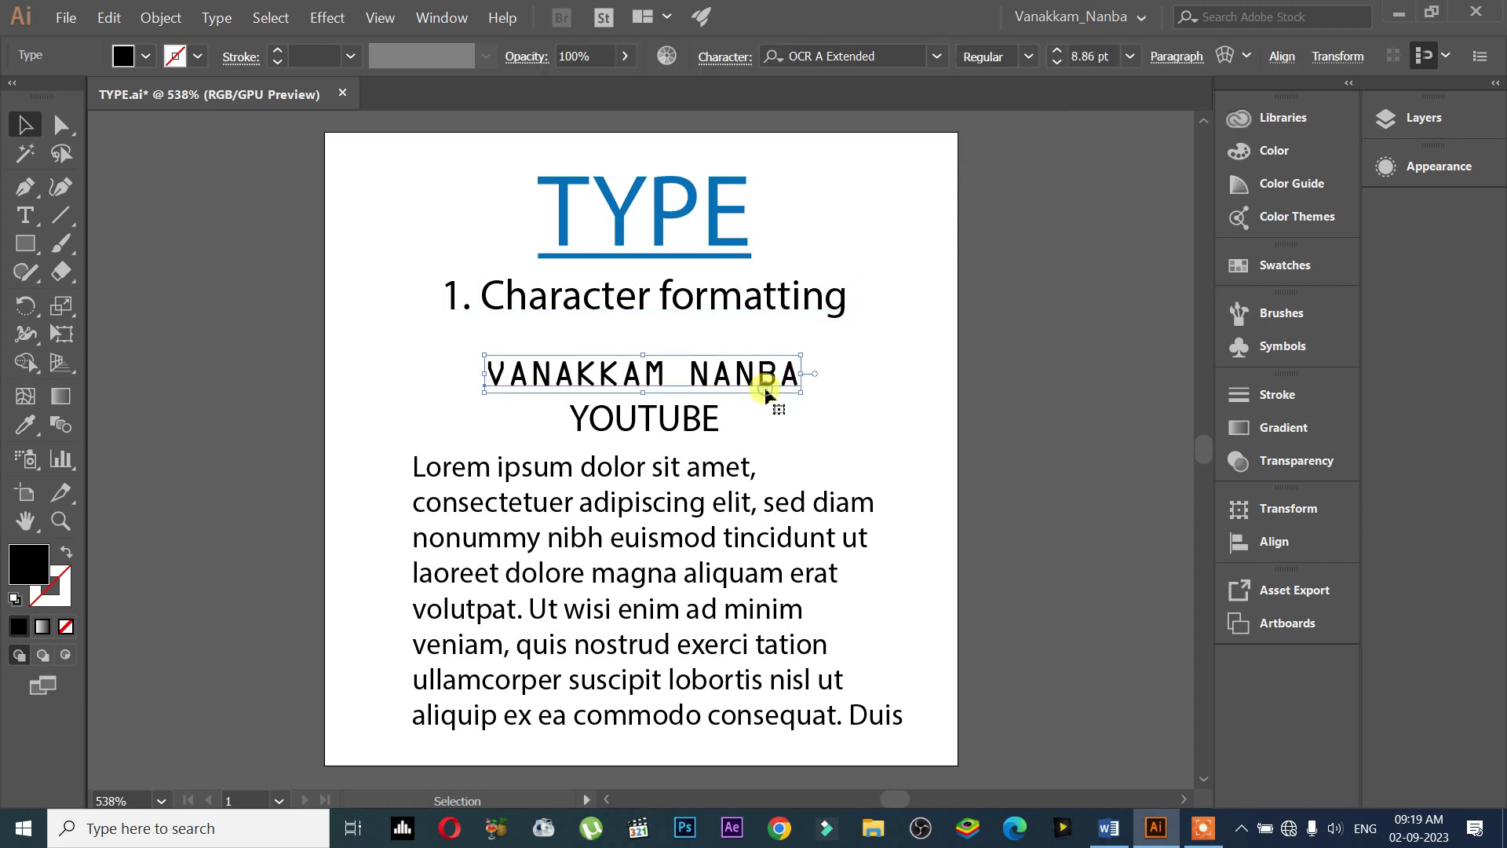
pyautogui.click(801, 294)
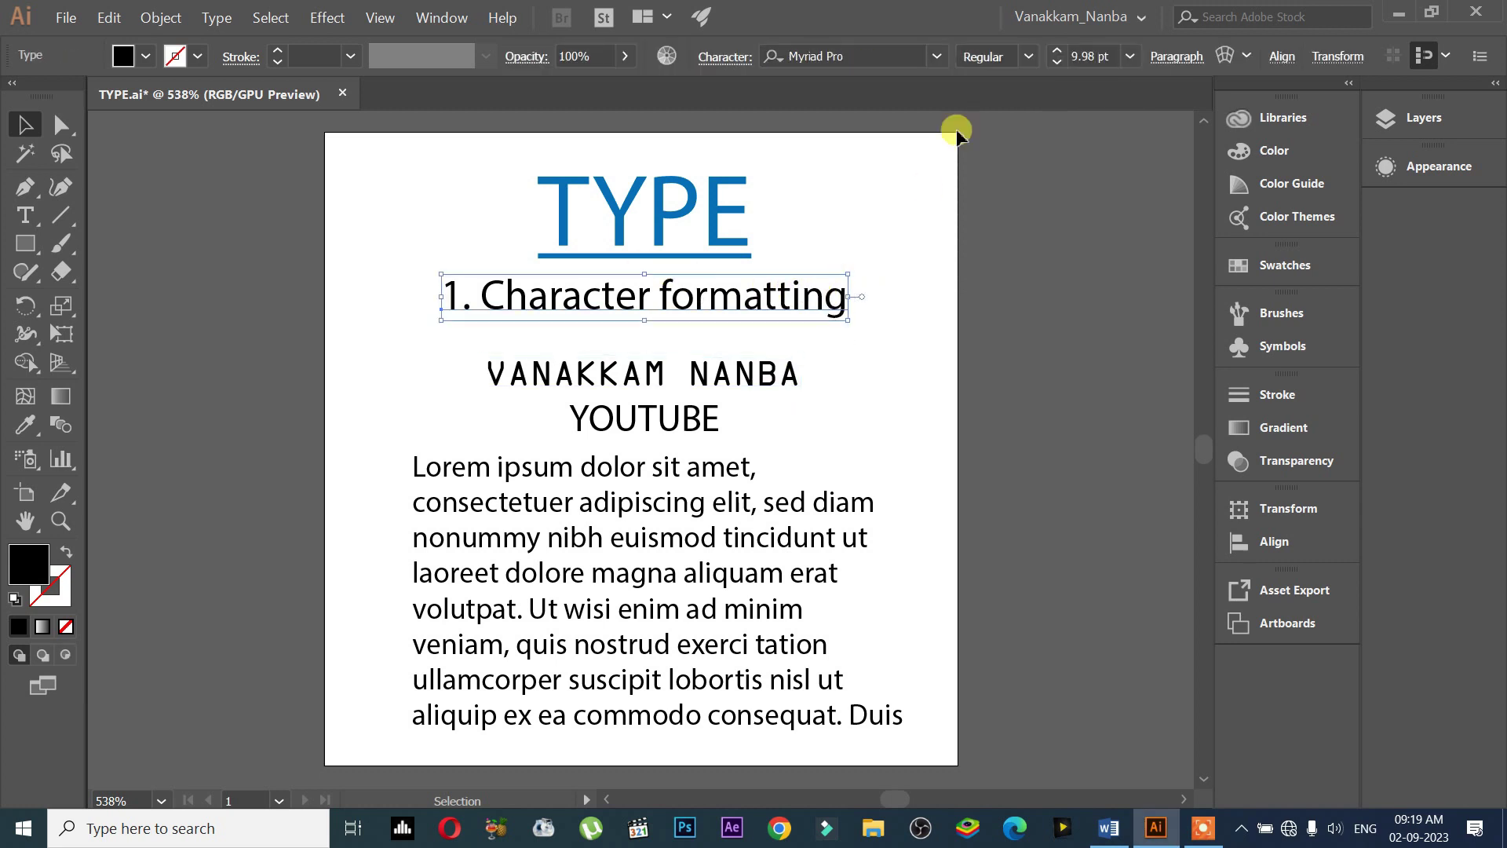
# Try Bold Condensed, Bold Condensed Italic, Italic and Semibold styles on the heading
pyautogui.click(1027, 57)
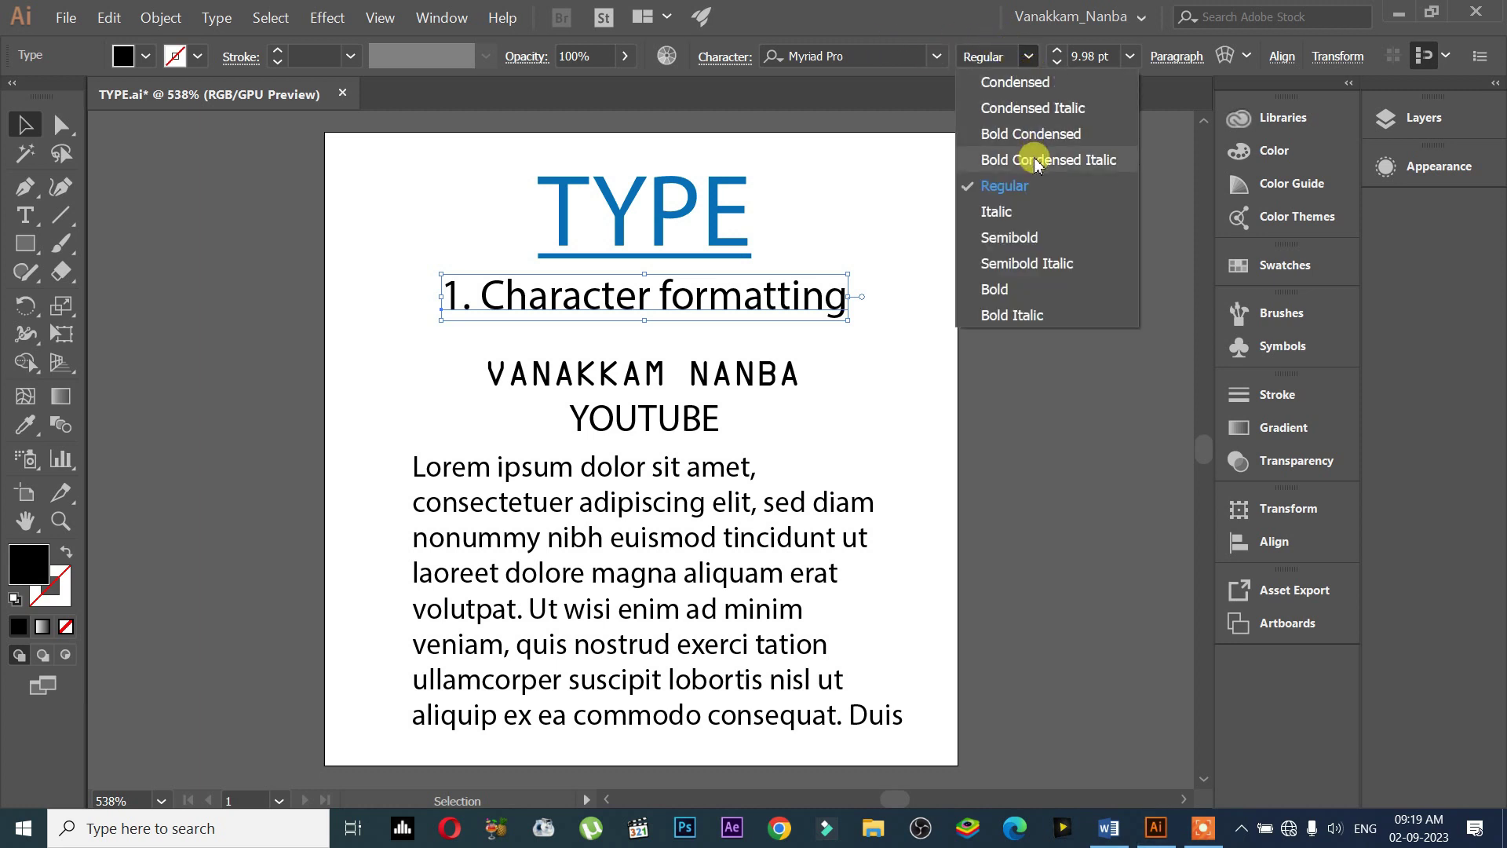
pyautogui.click(1027, 135)
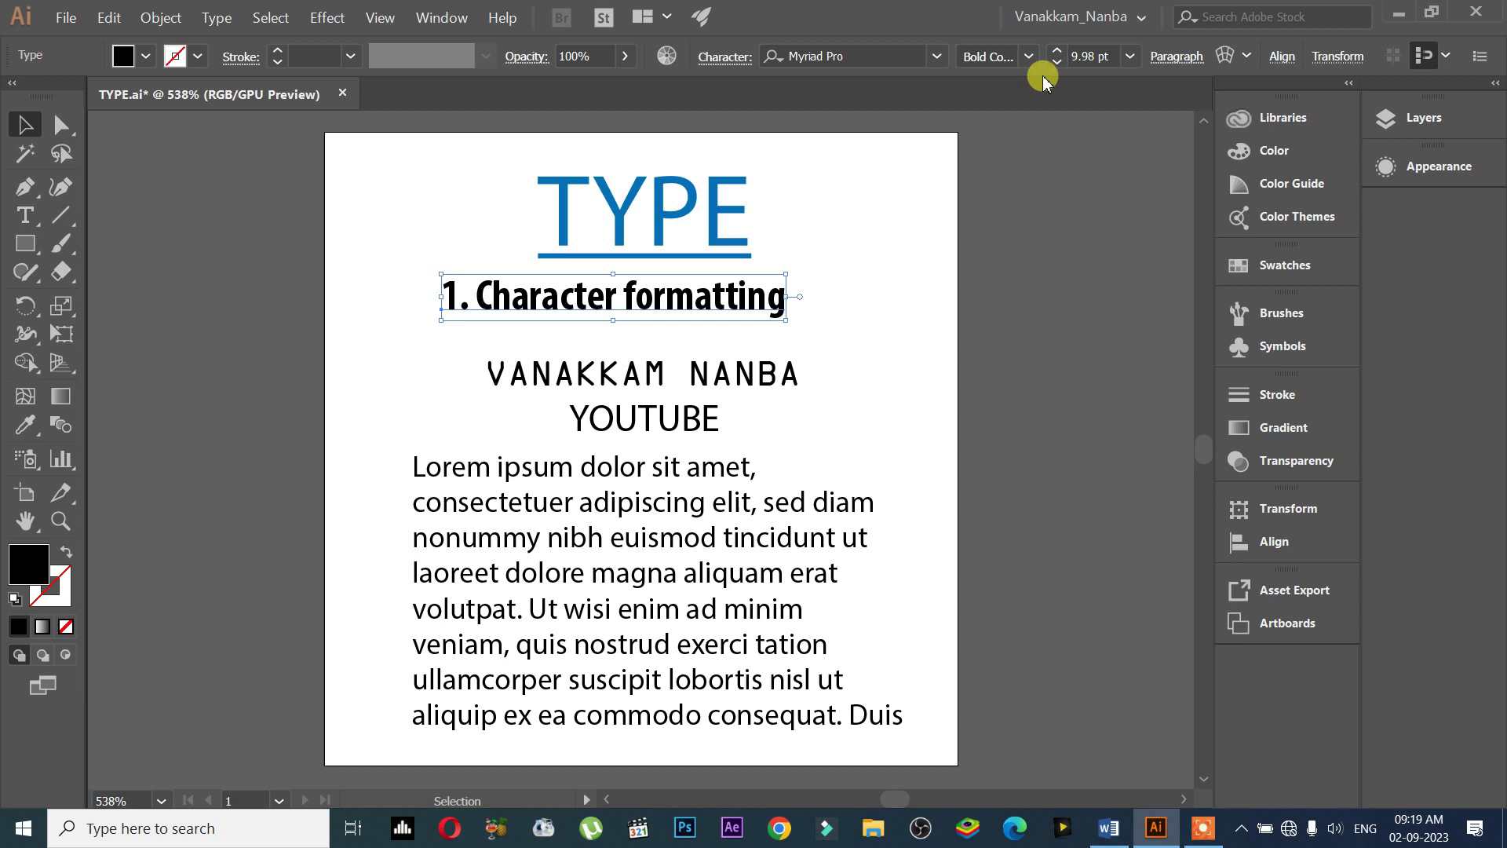
pyautogui.click(1028, 57)
pyautogui.click(1020, 159)
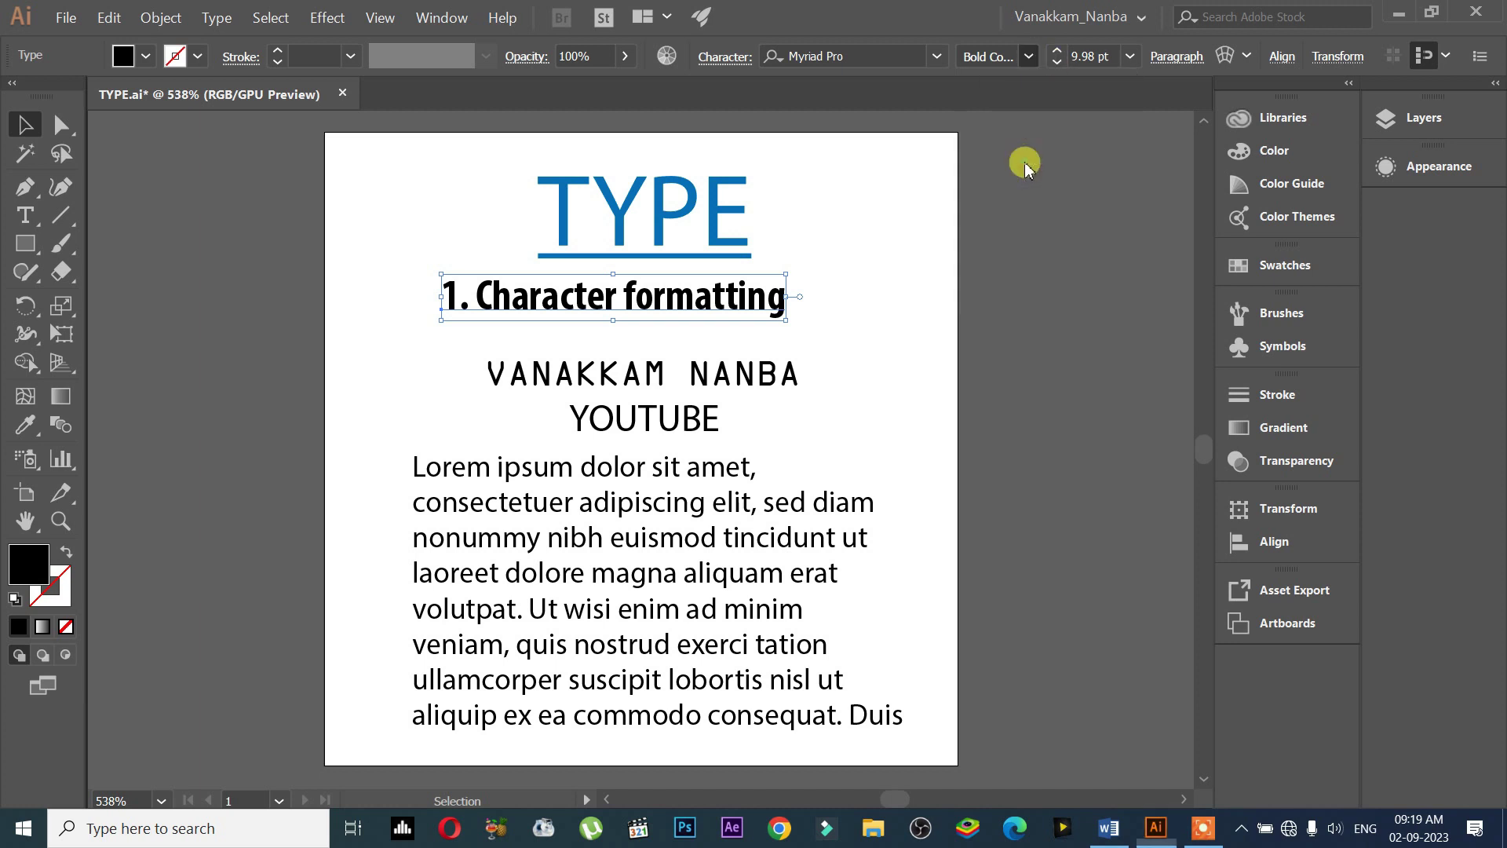
pyautogui.click(1030, 60)
pyautogui.click(1020, 210)
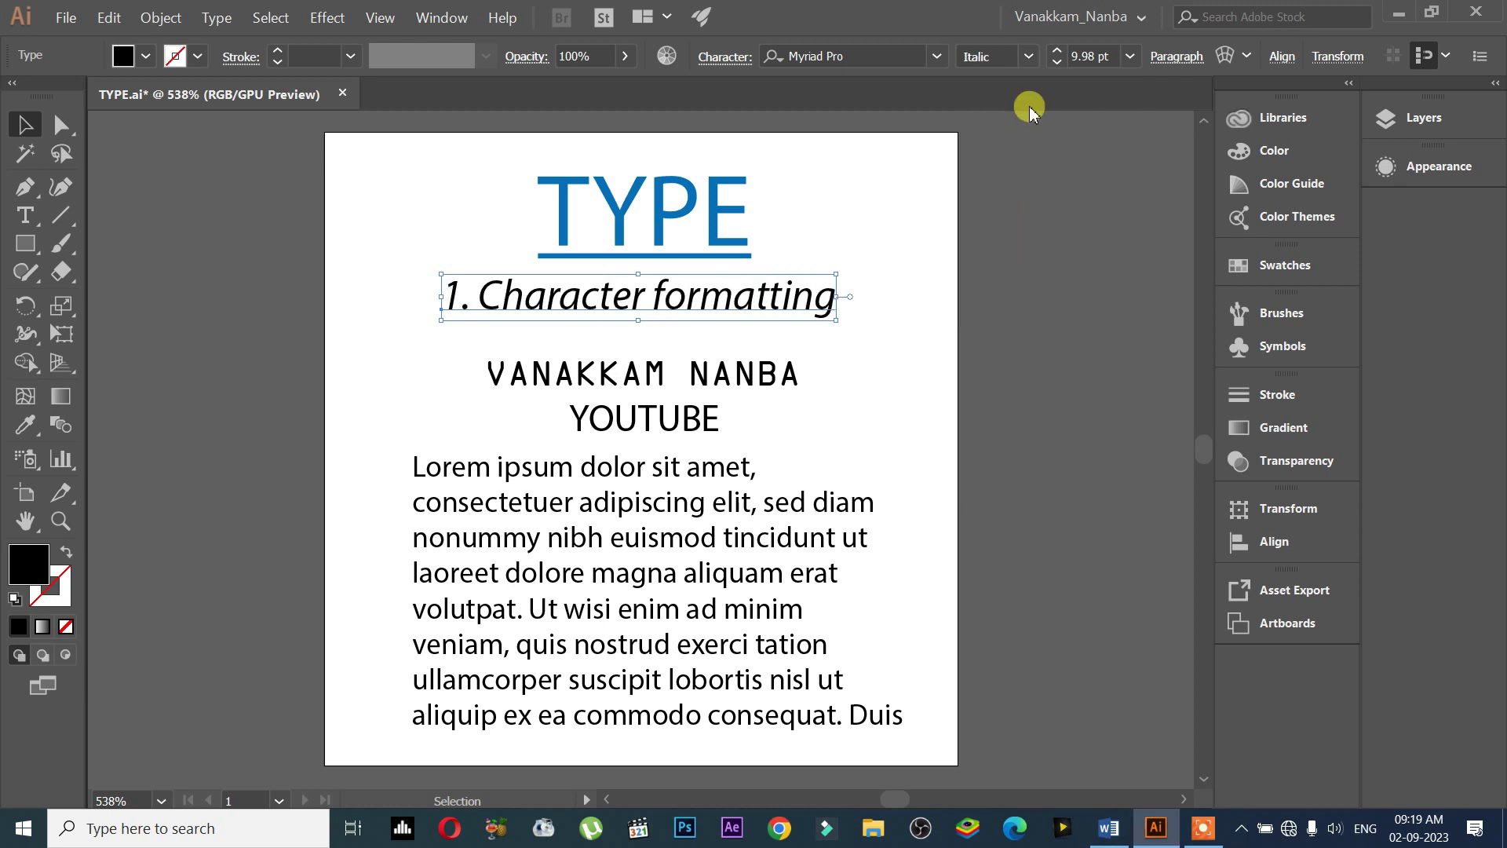
pyautogui.click(1028, 57)
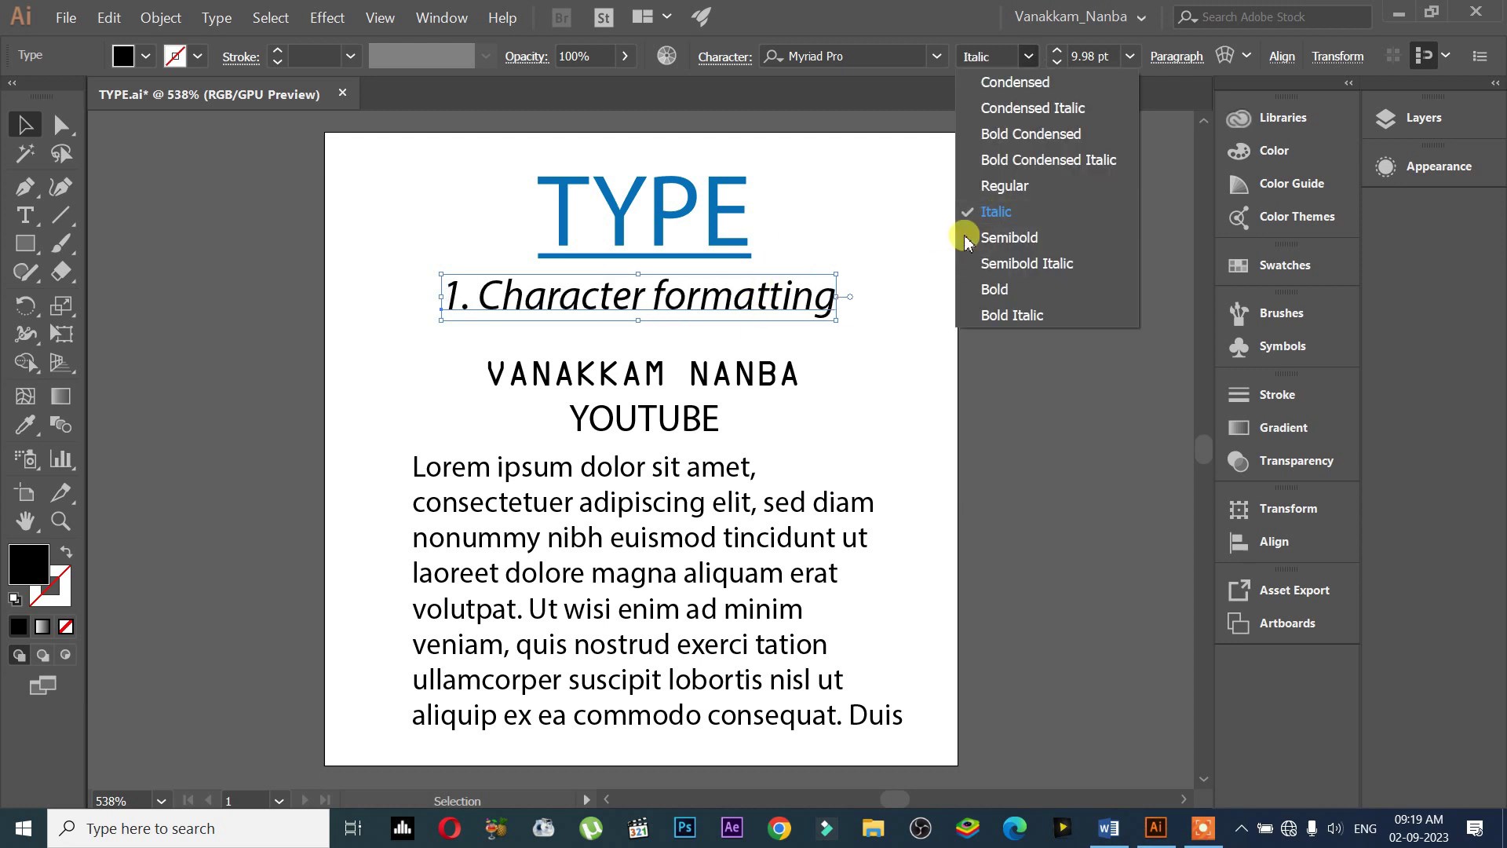
pyautogui.click(1013, 237)
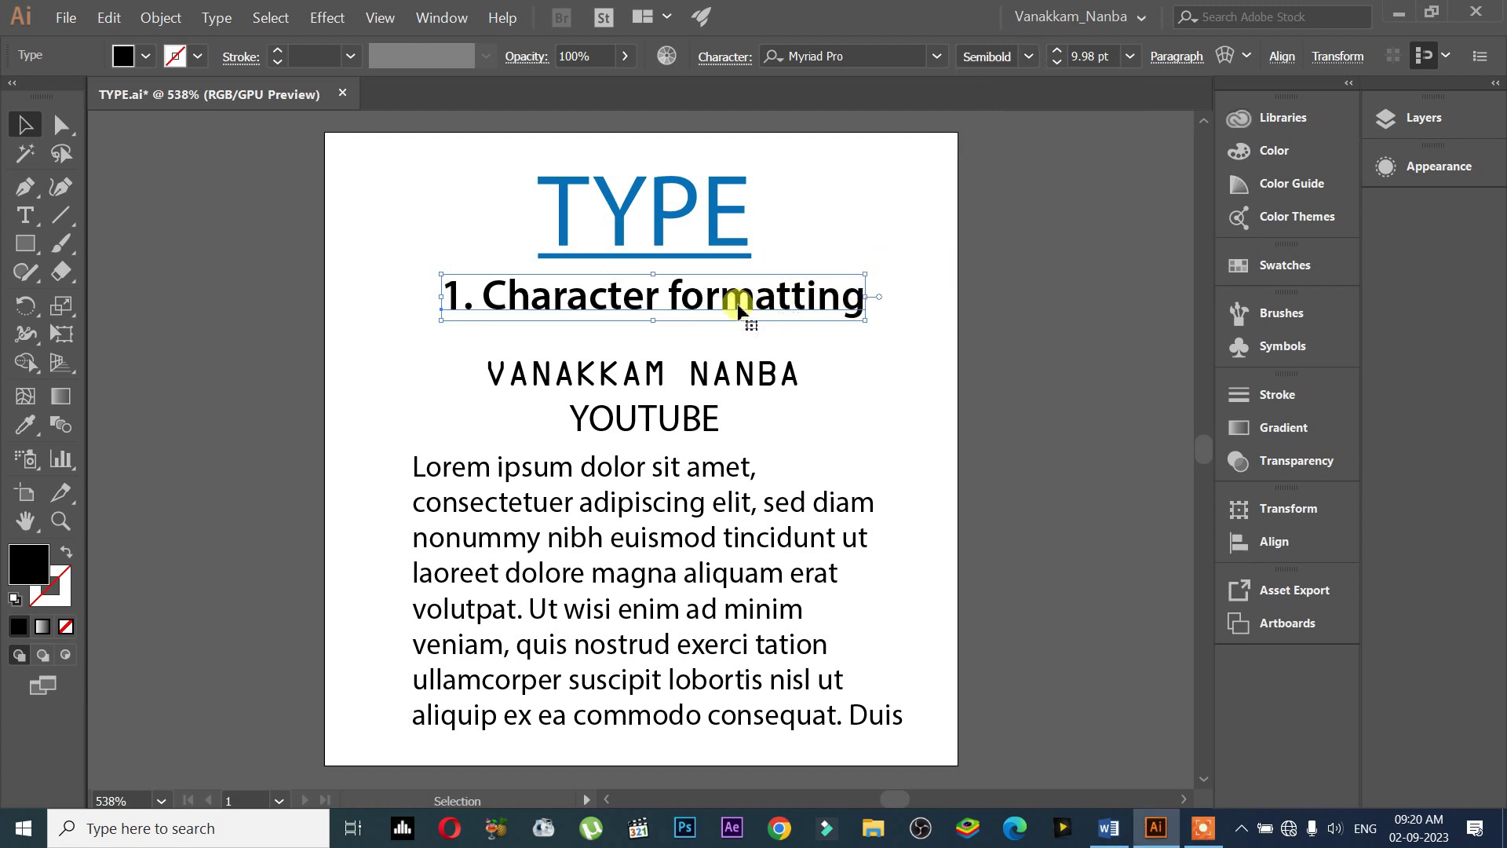
# Settle the heading on Myriad Pro Bold and nudge it slightly left
pyautogui.click(1027, 58)
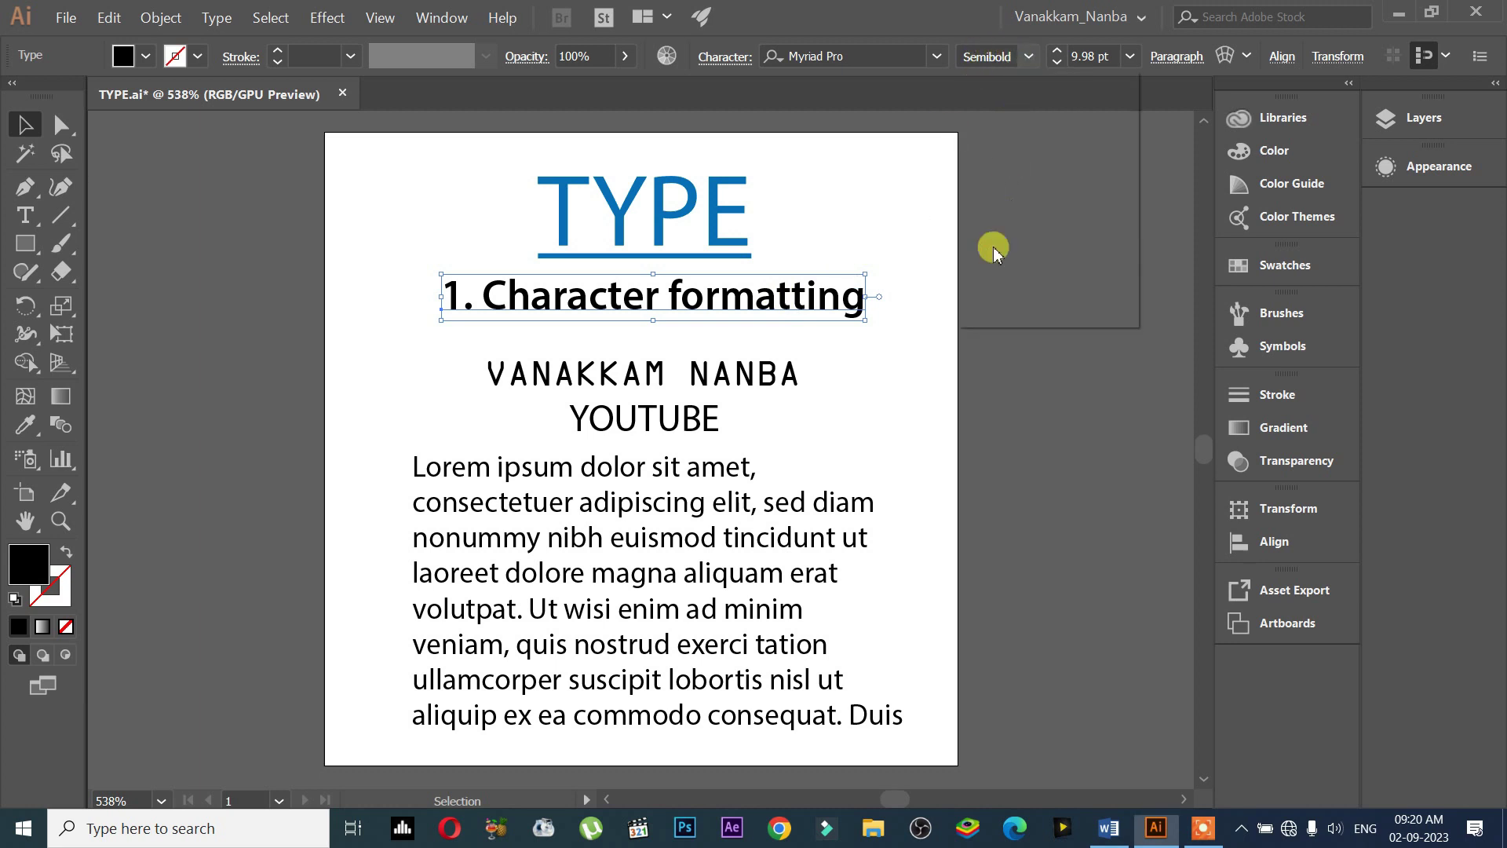
pyautogui.click(1012, 297)
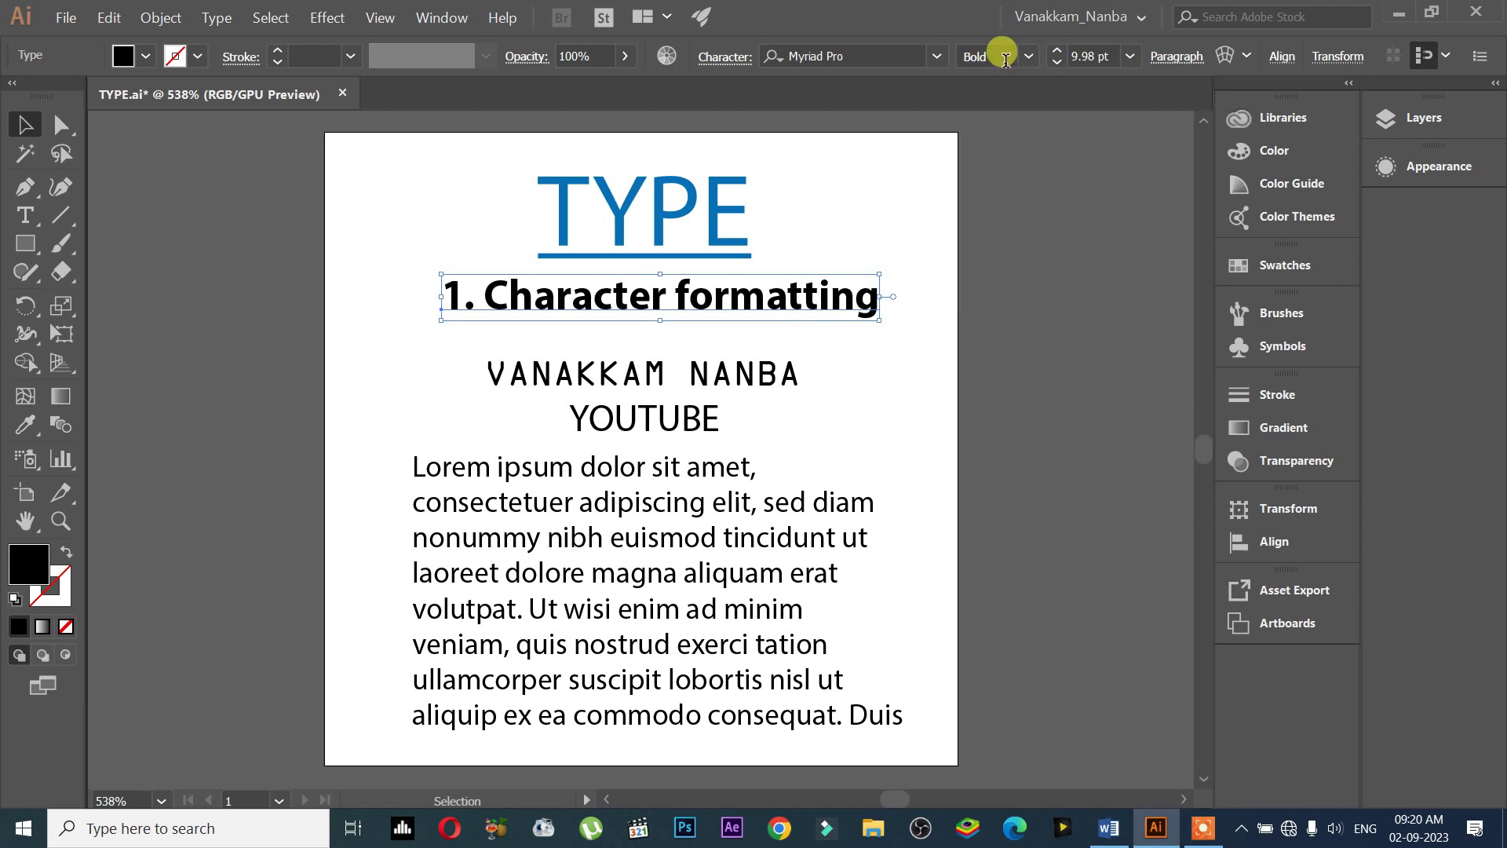
pyautogui.click(1030, 58)
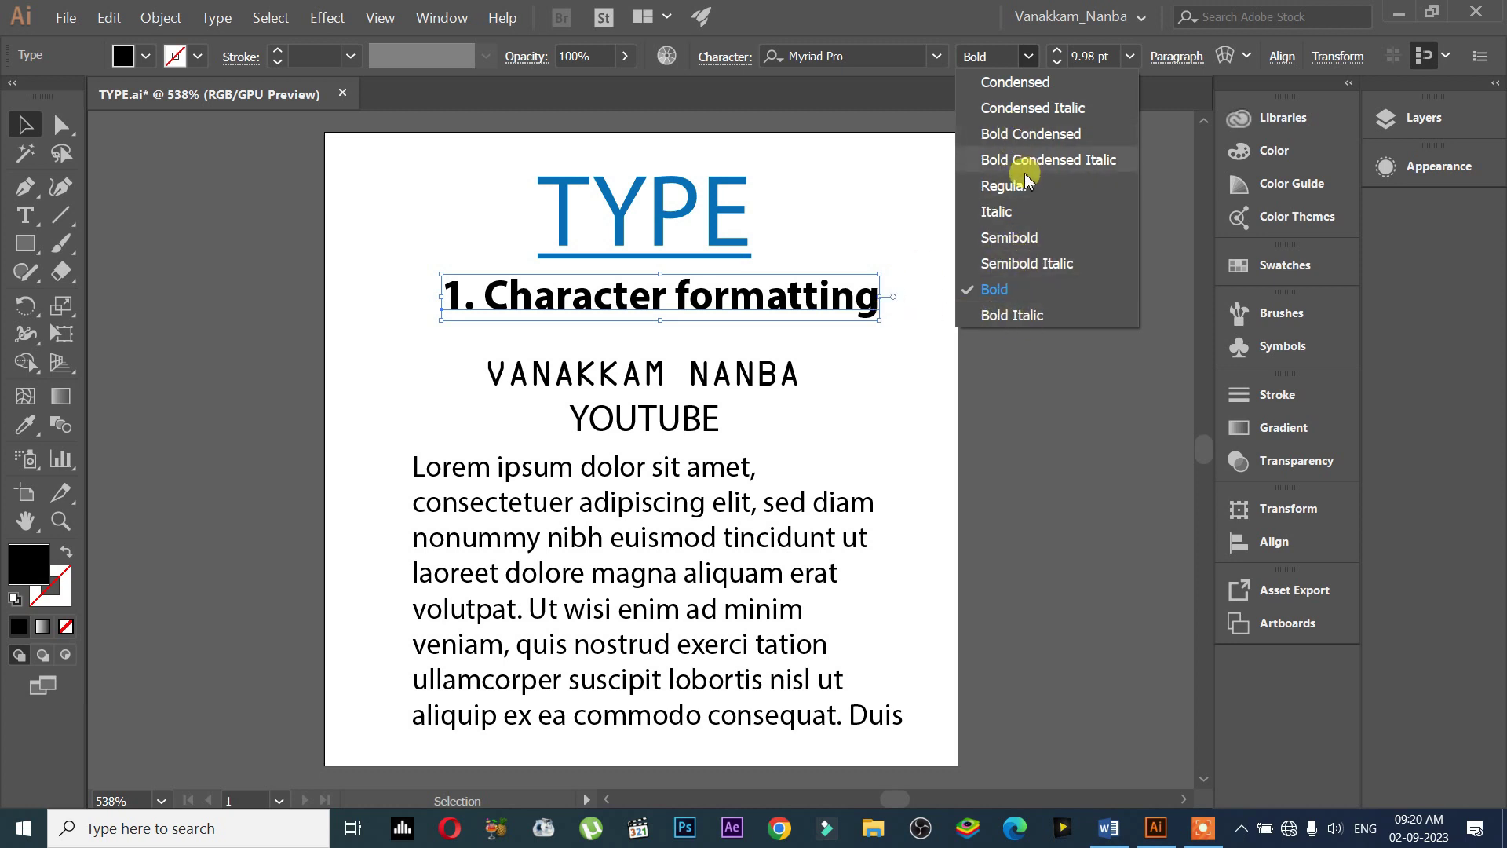
pyautogui.press('Escape')
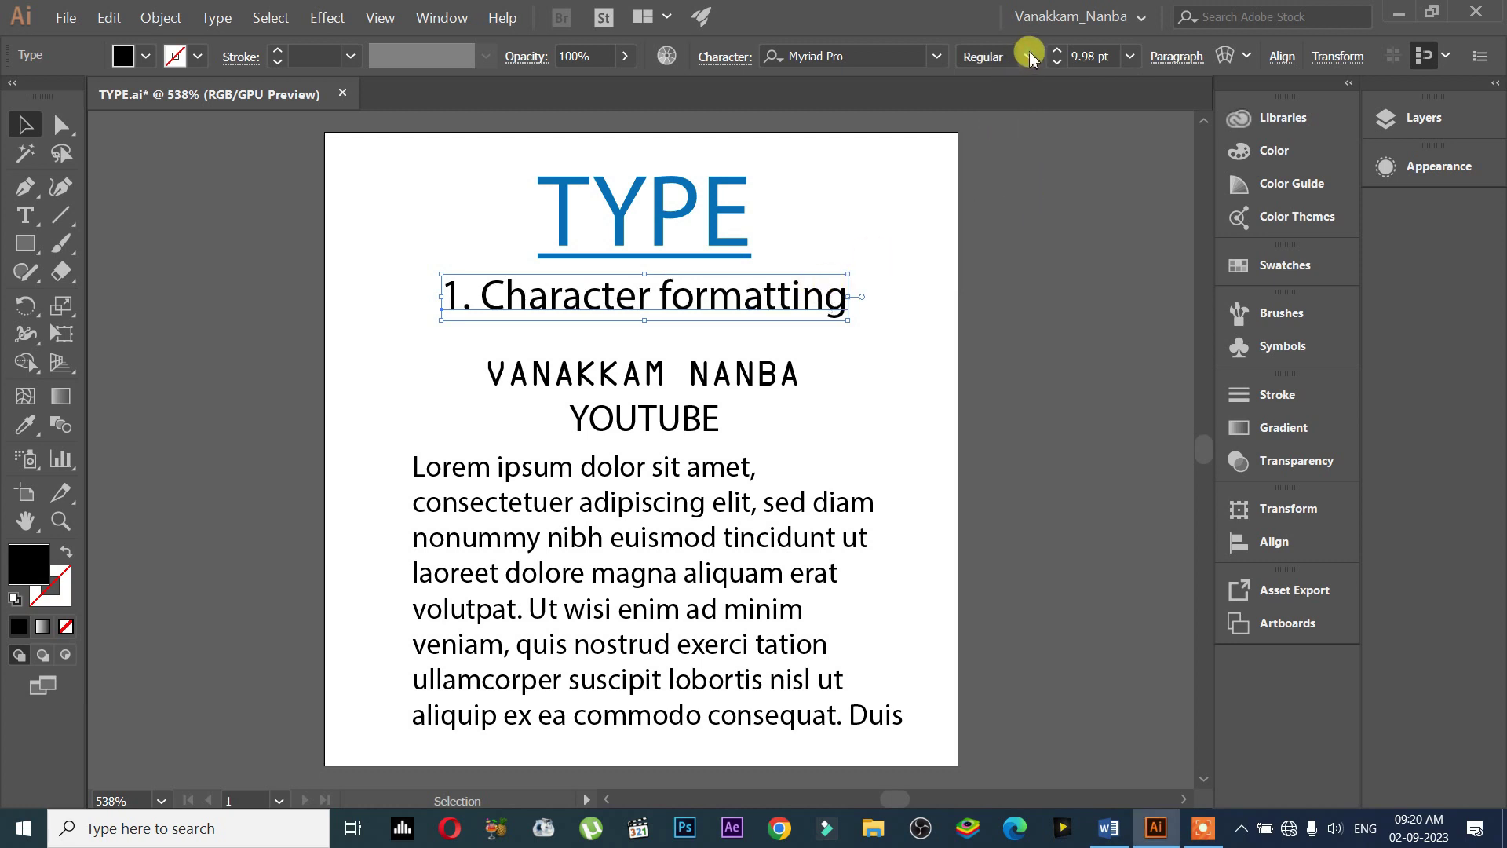
pyautogui.click(1028, 56)
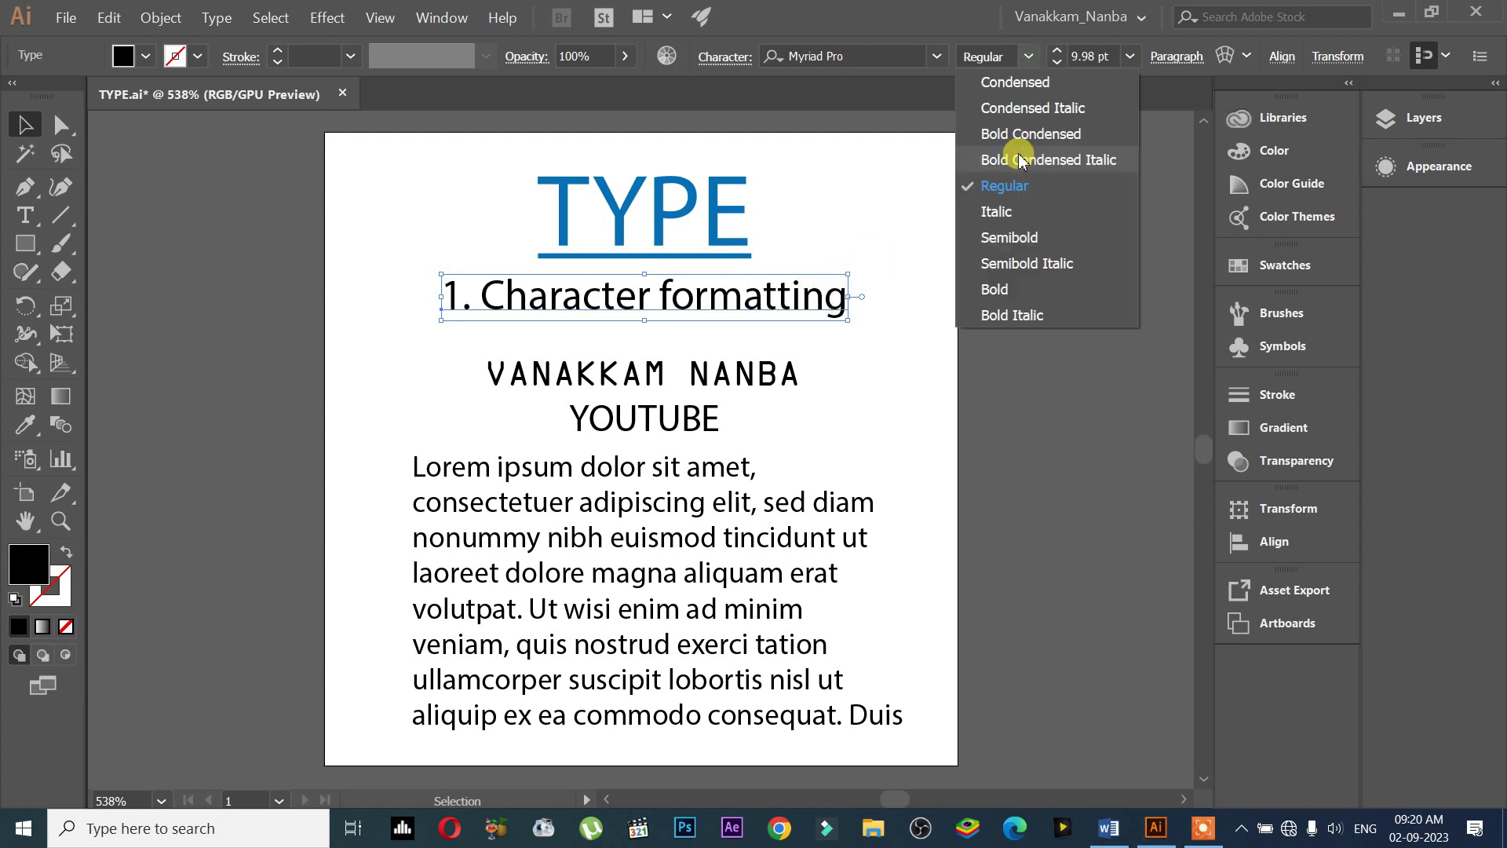
pyautogui.click(1013, 289)
pyautogui.moveTo(737, 295); pyautogui.dragTo(730, 299)
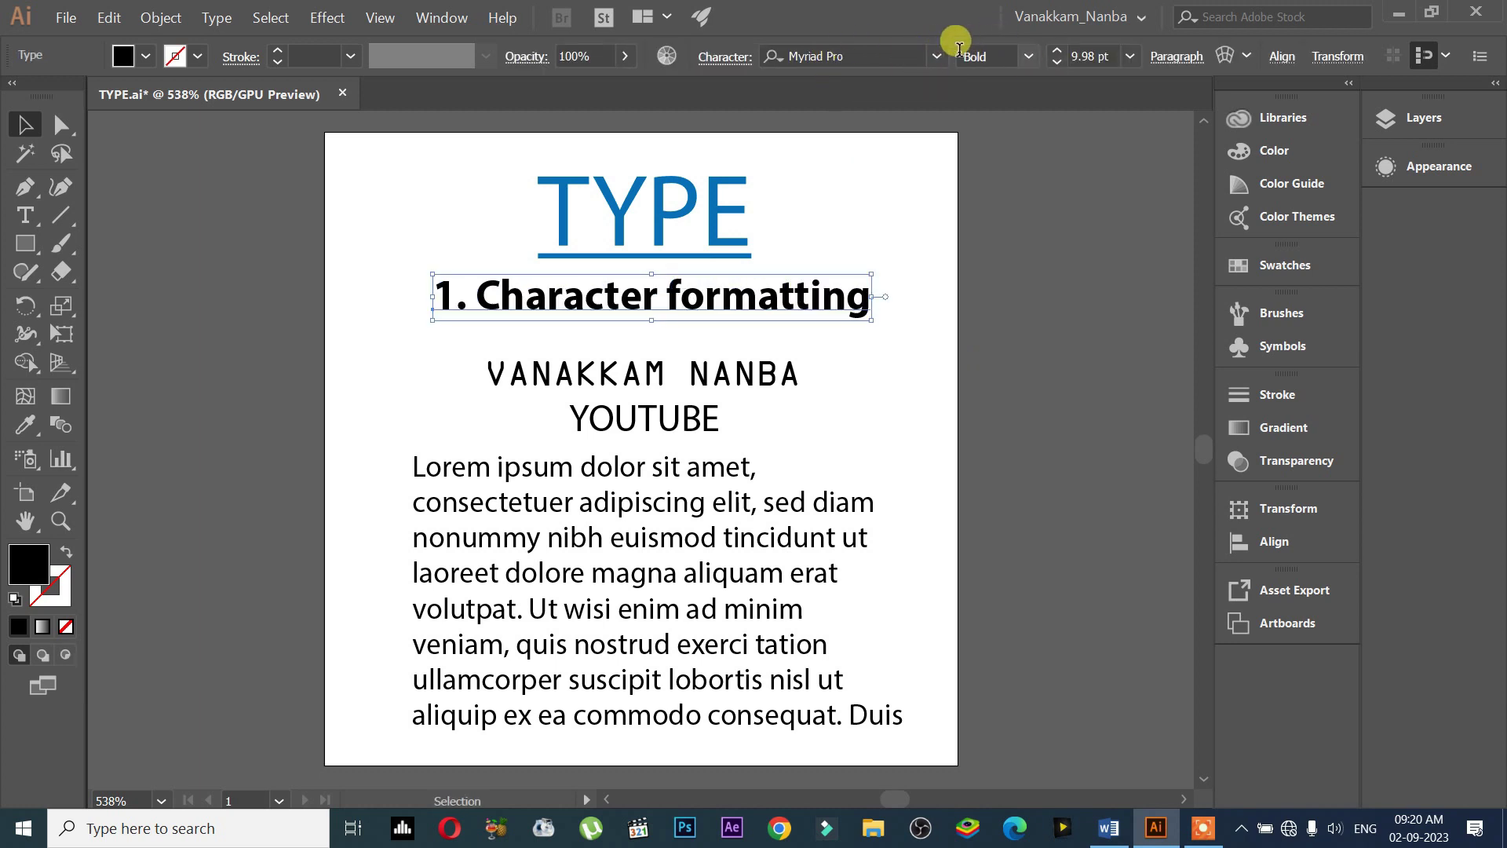
# Change VANAKKAM NANBA's font to MV Boli, then to Tahoma
pyautogui.click(702, 367)
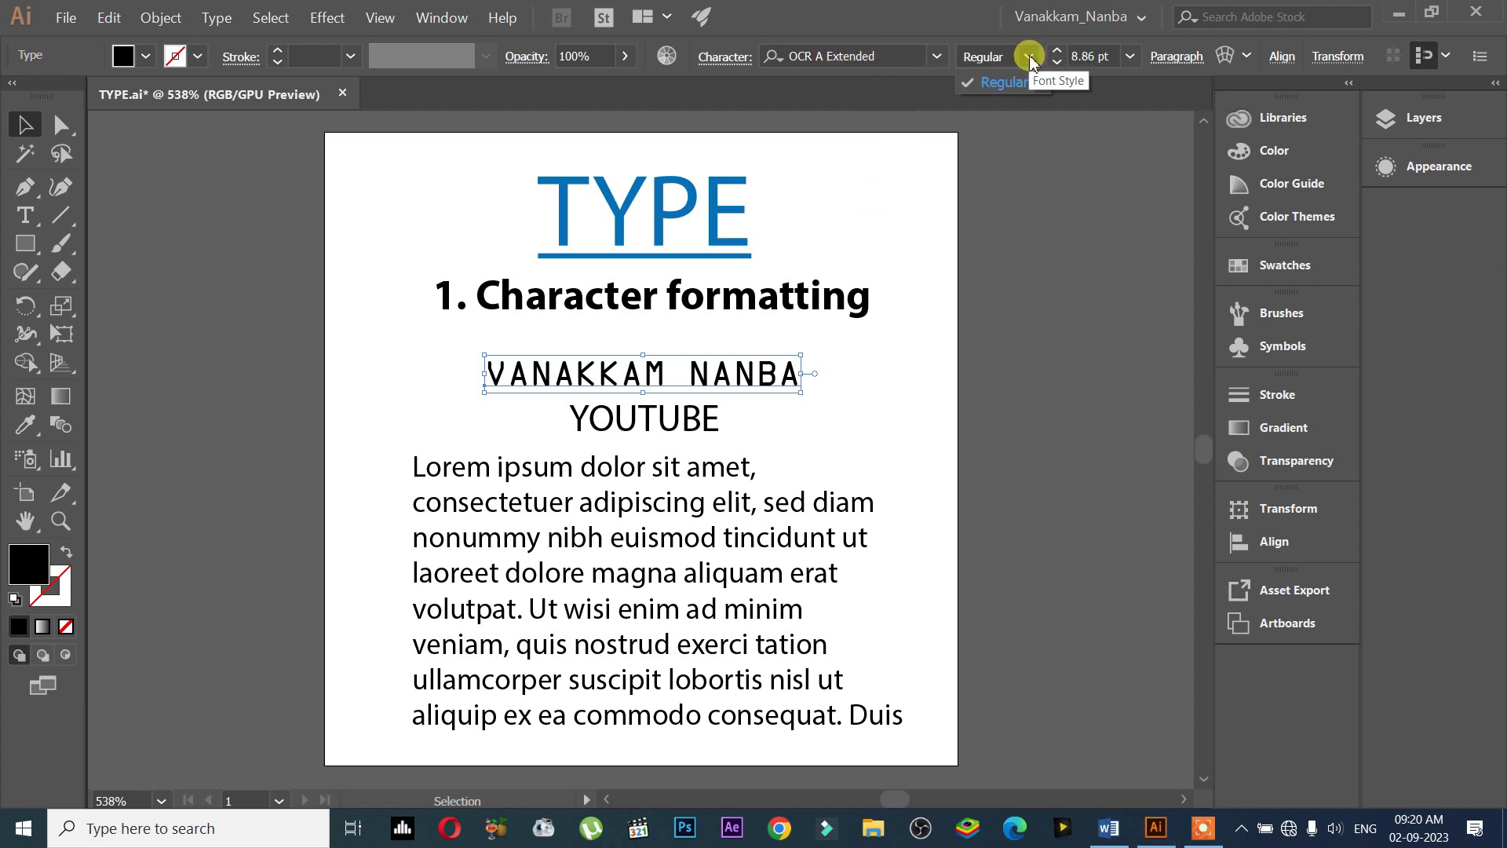
pyautogui.click(937, 58)
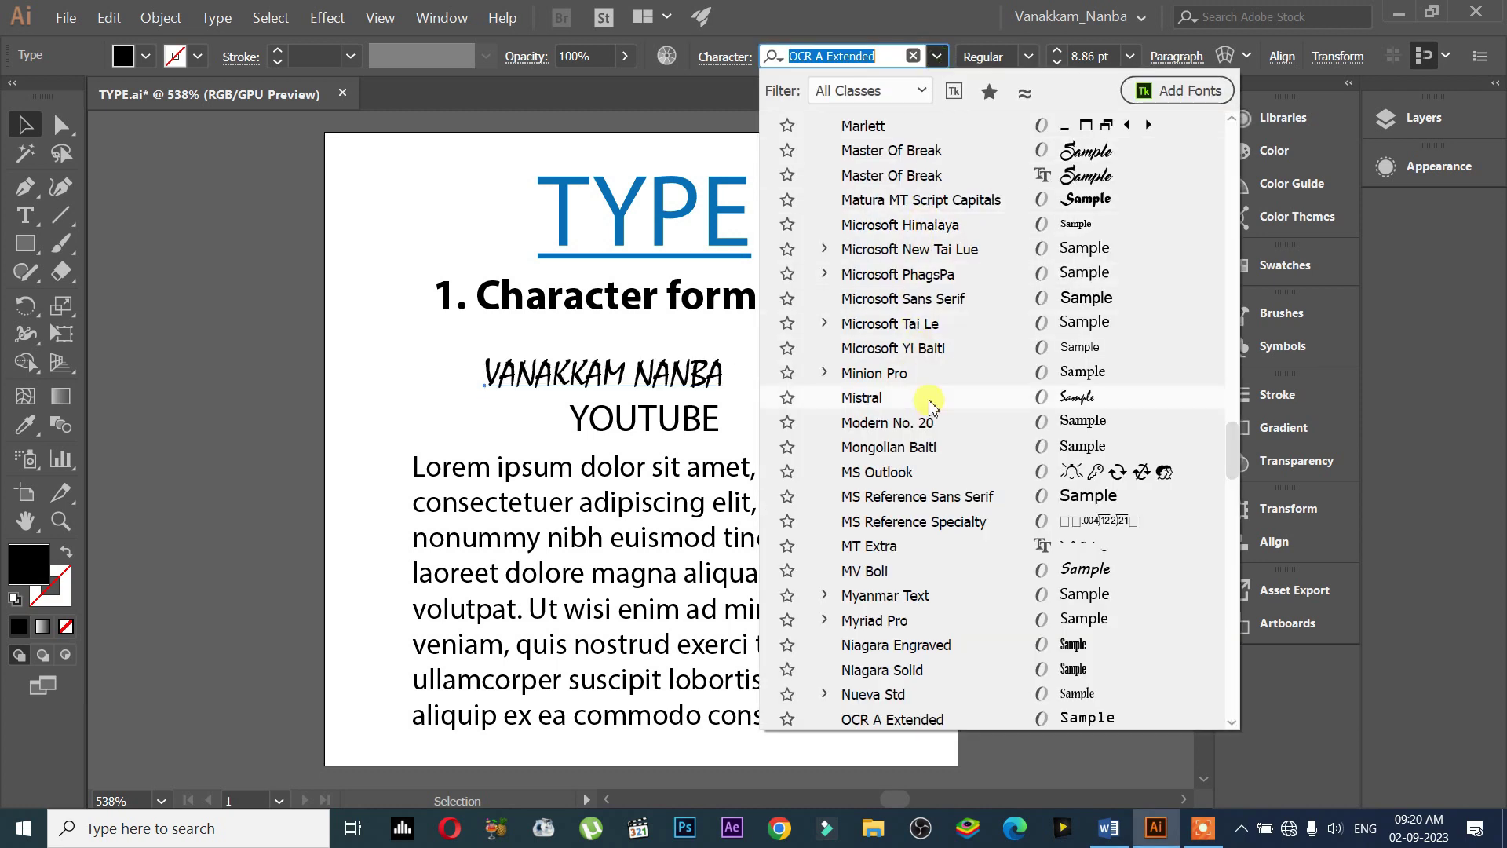
pyautogui.click(939, 567)
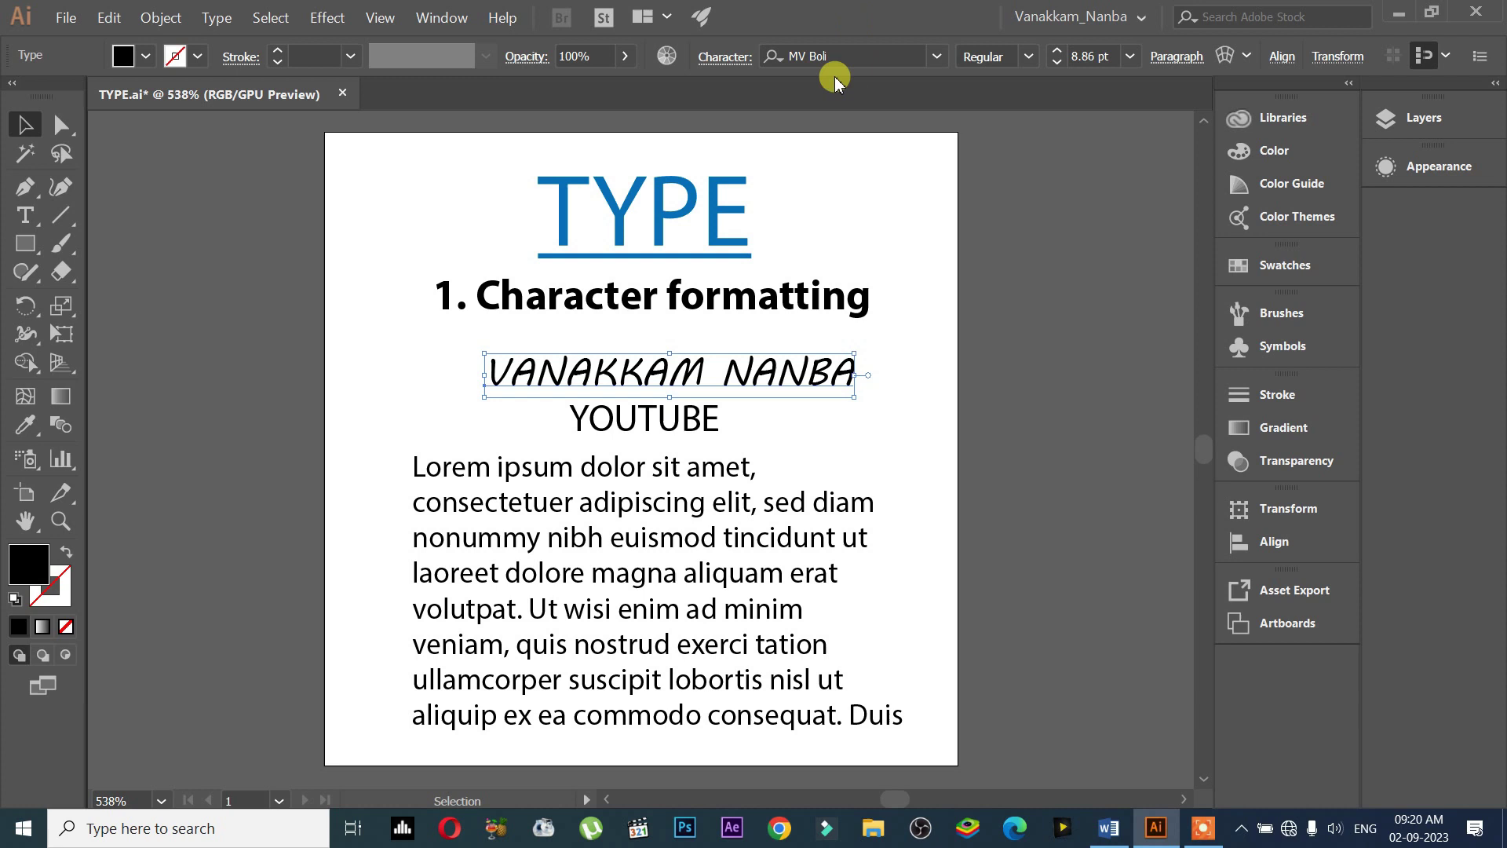
pyautogui.click(1028, 56)
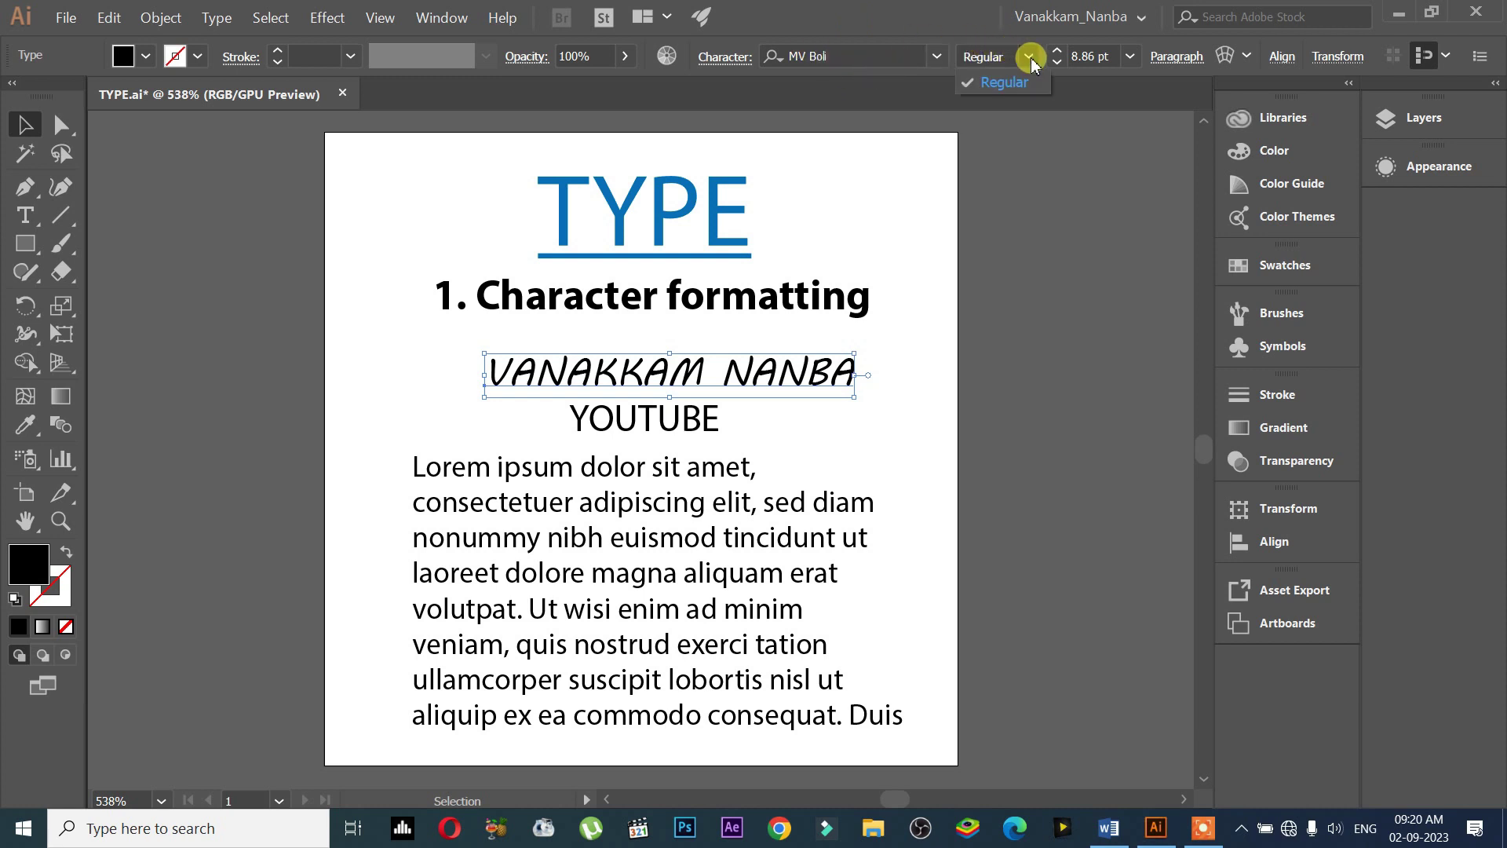
pyautogui.click(937, 56)
pyautogui.scroll(-10, 933, 573)
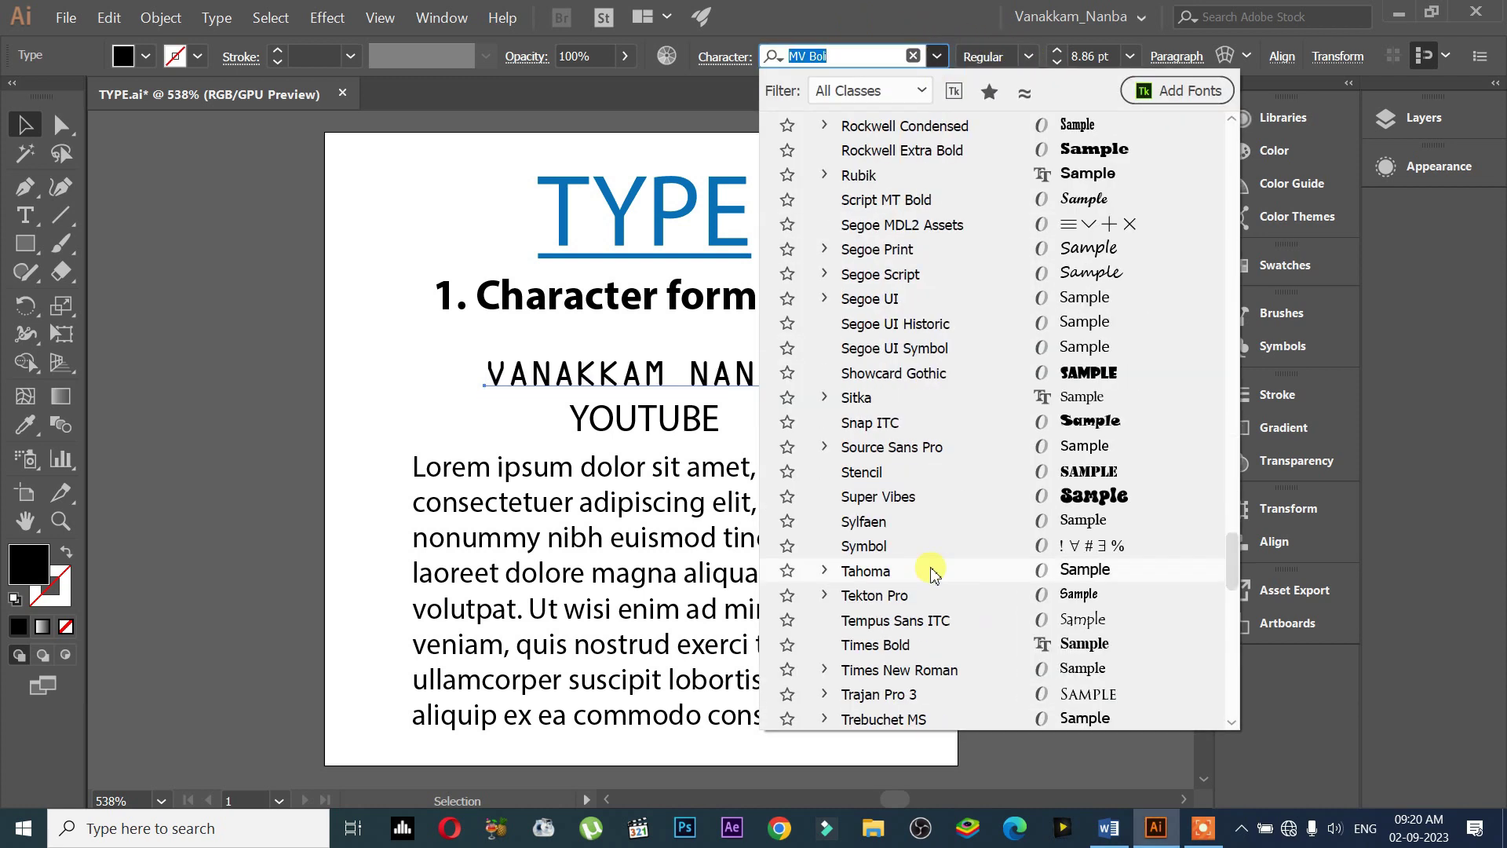
pyautogui.click(952, 572)
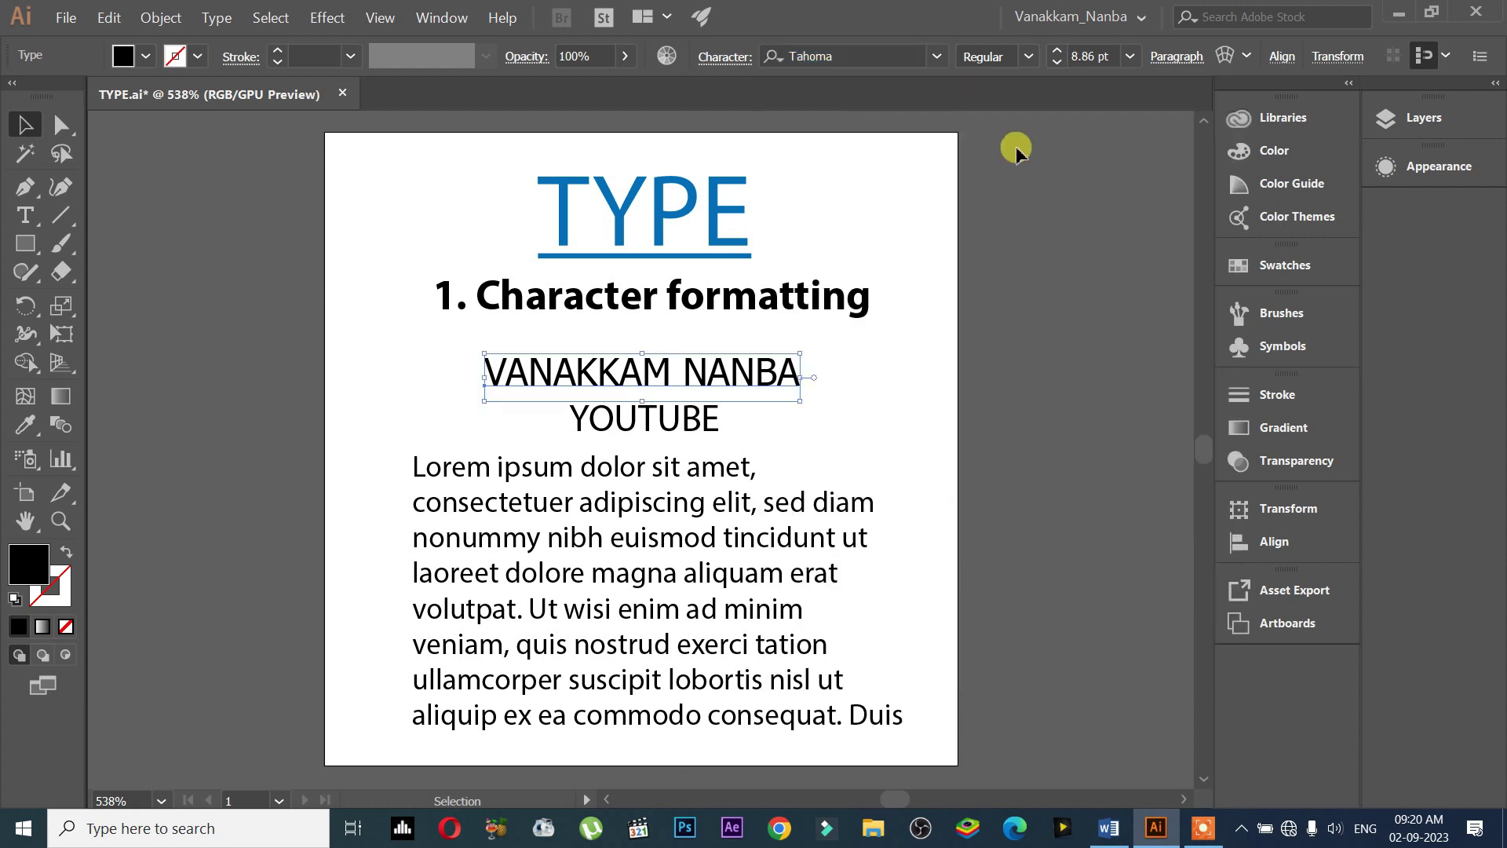
# Try Tahoma Bold on VANAKKAM NANBA, then return it to Regular
pyautogui.click(1028, 57)
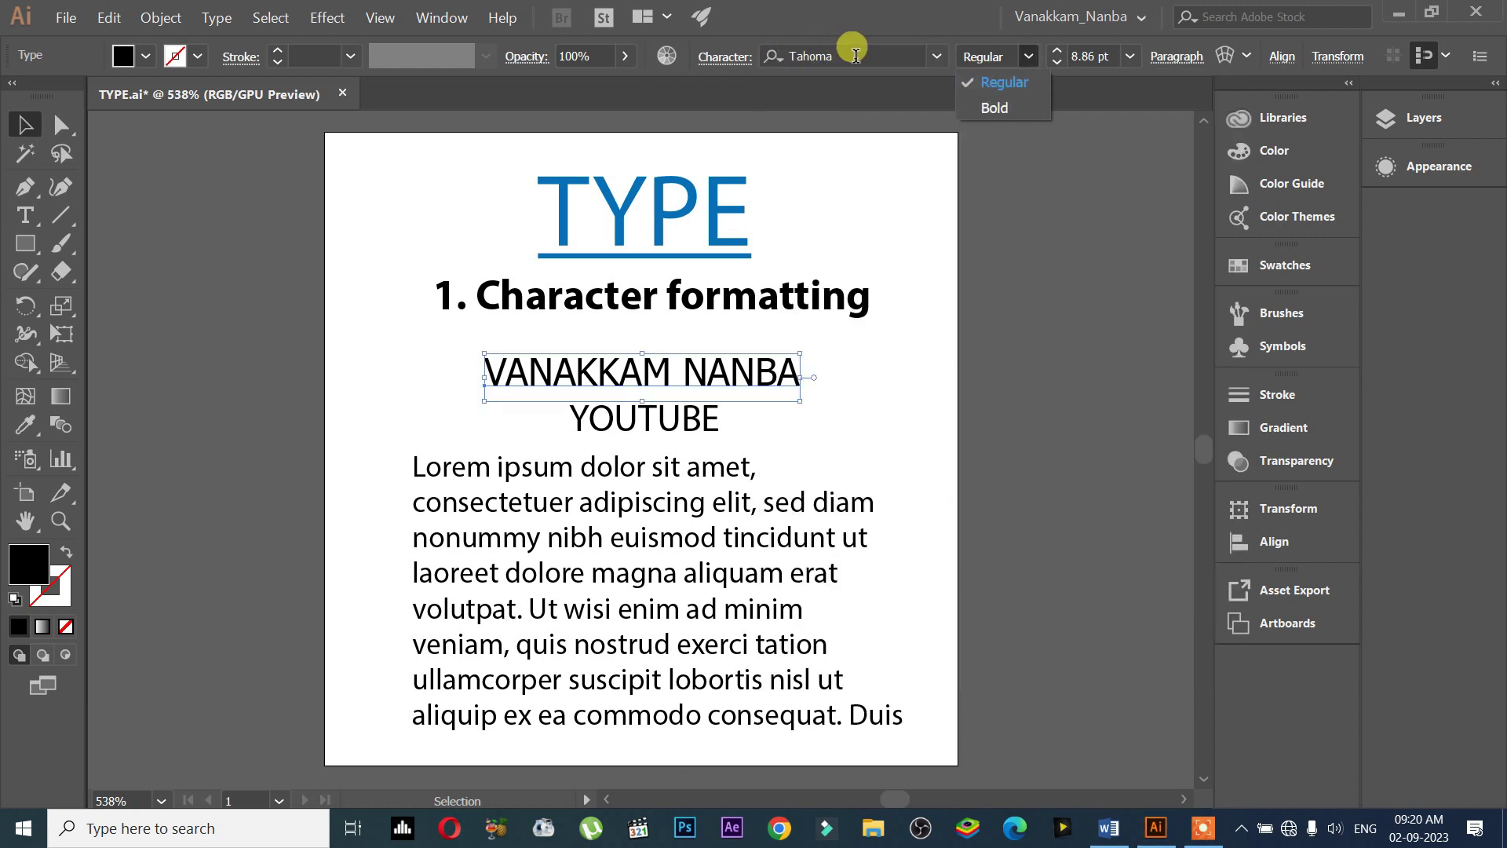
pyautogui.click(994, 108)
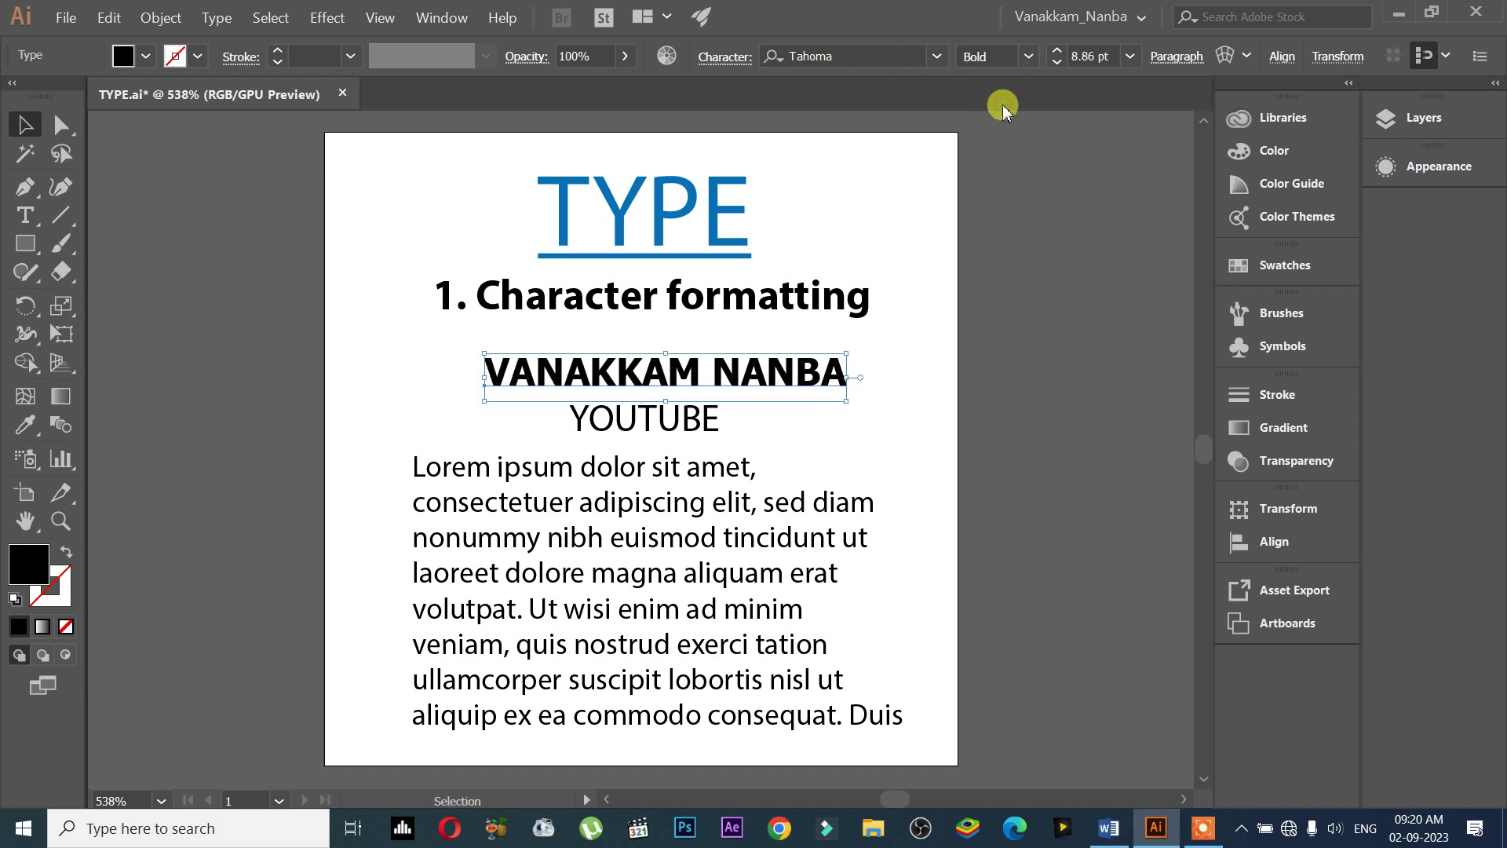
pyautogui.click(1028, 56)
pyautogui.click(1005, 84)
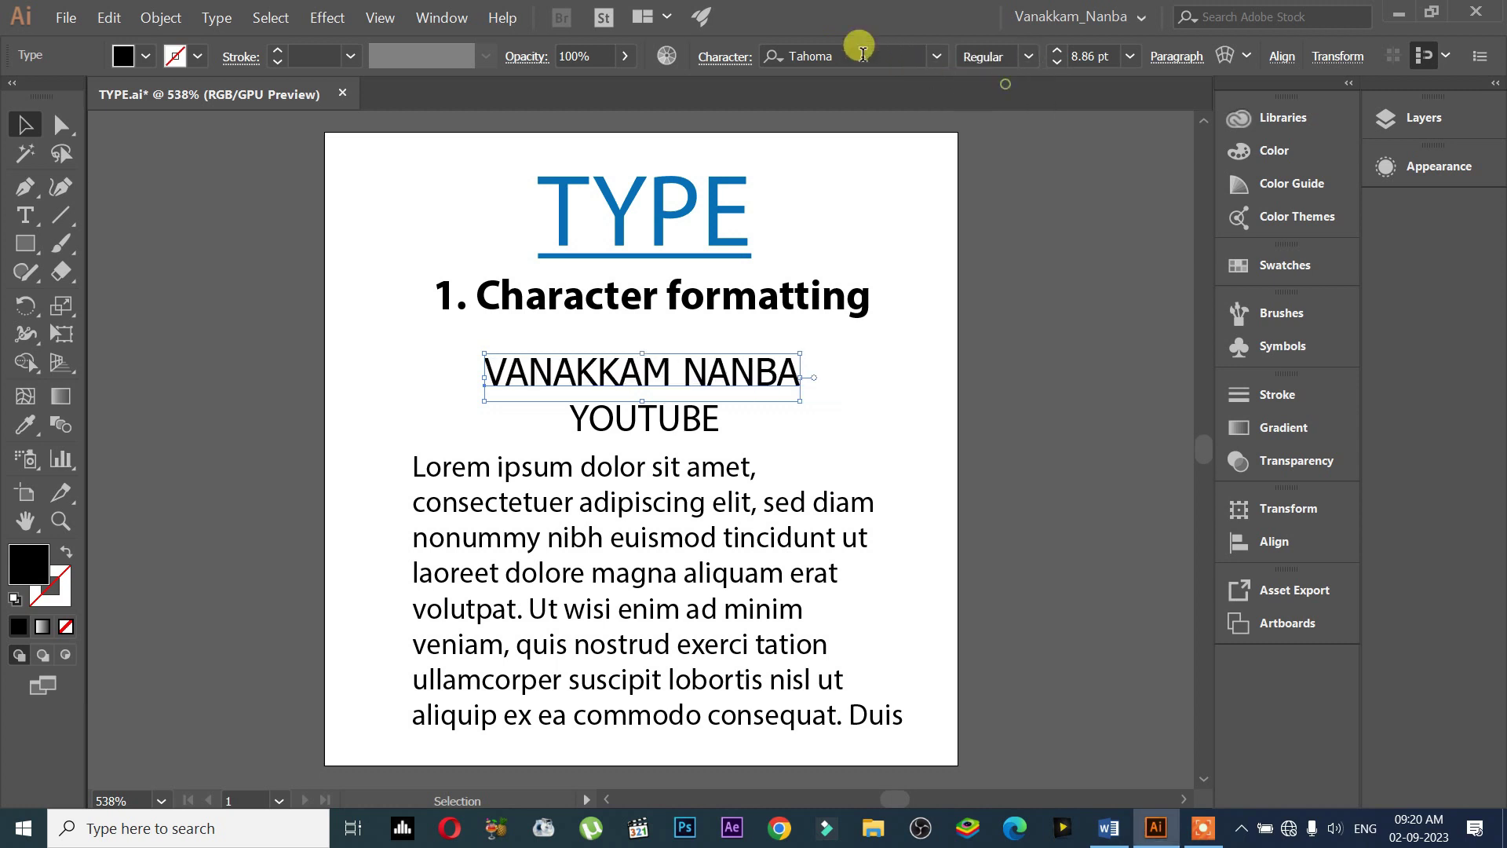
pyautogui.click(857, 52)
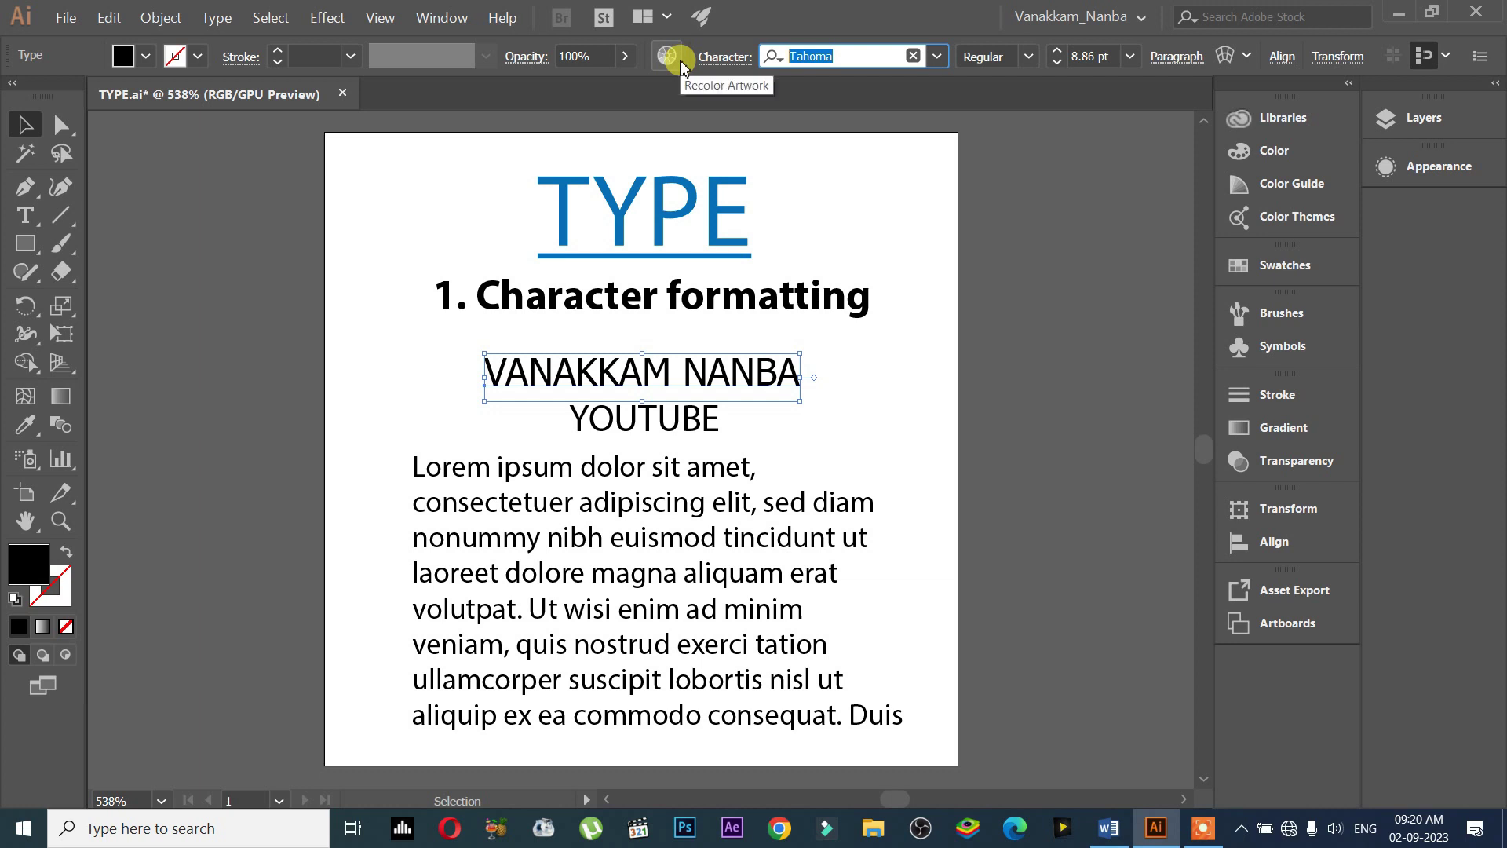
pyautogui.click(1027, 59)
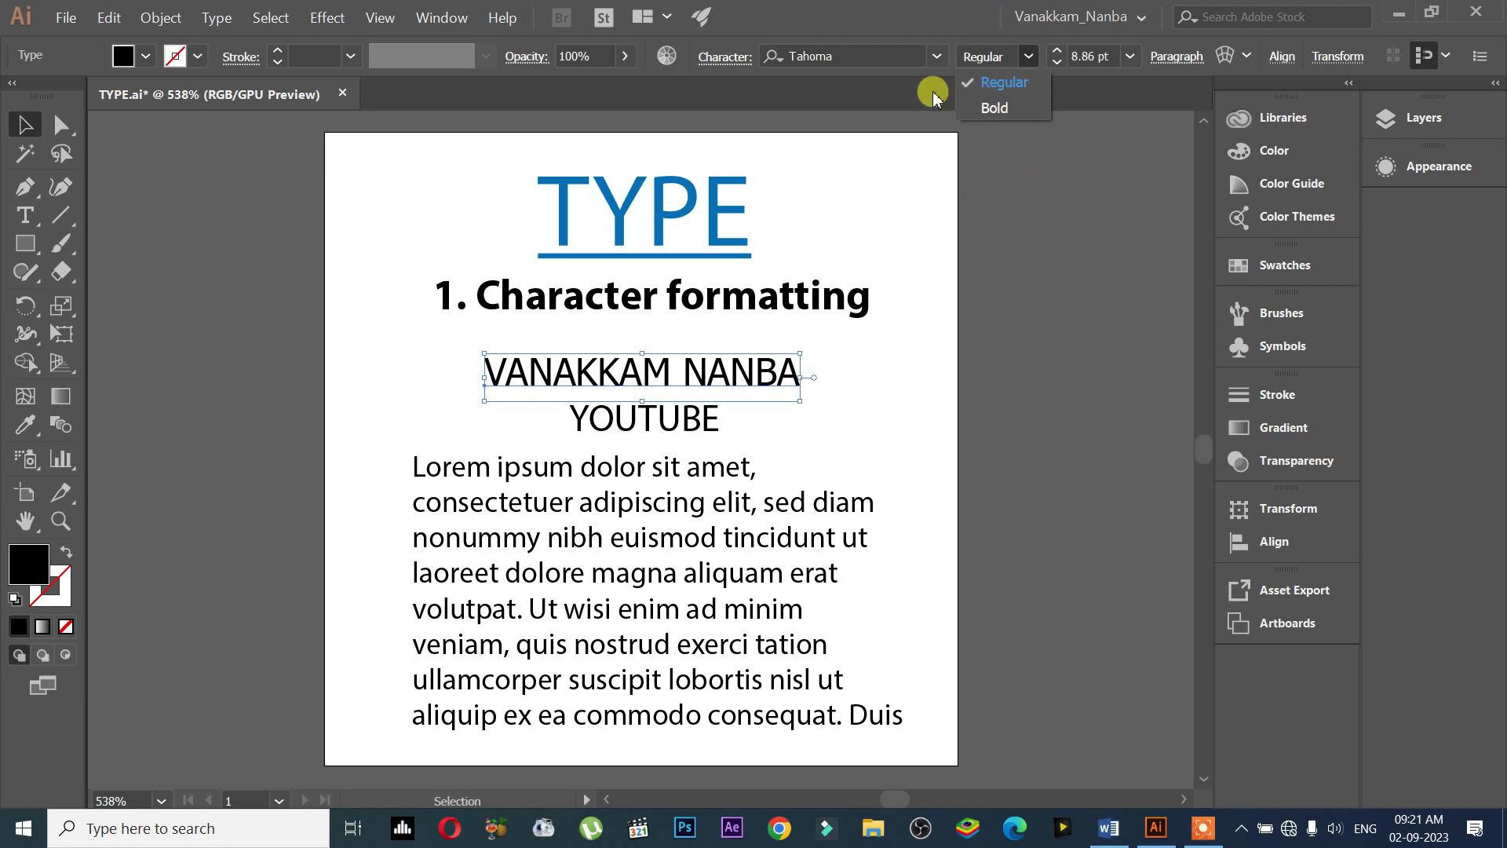
pyautogui.click(868, 62)
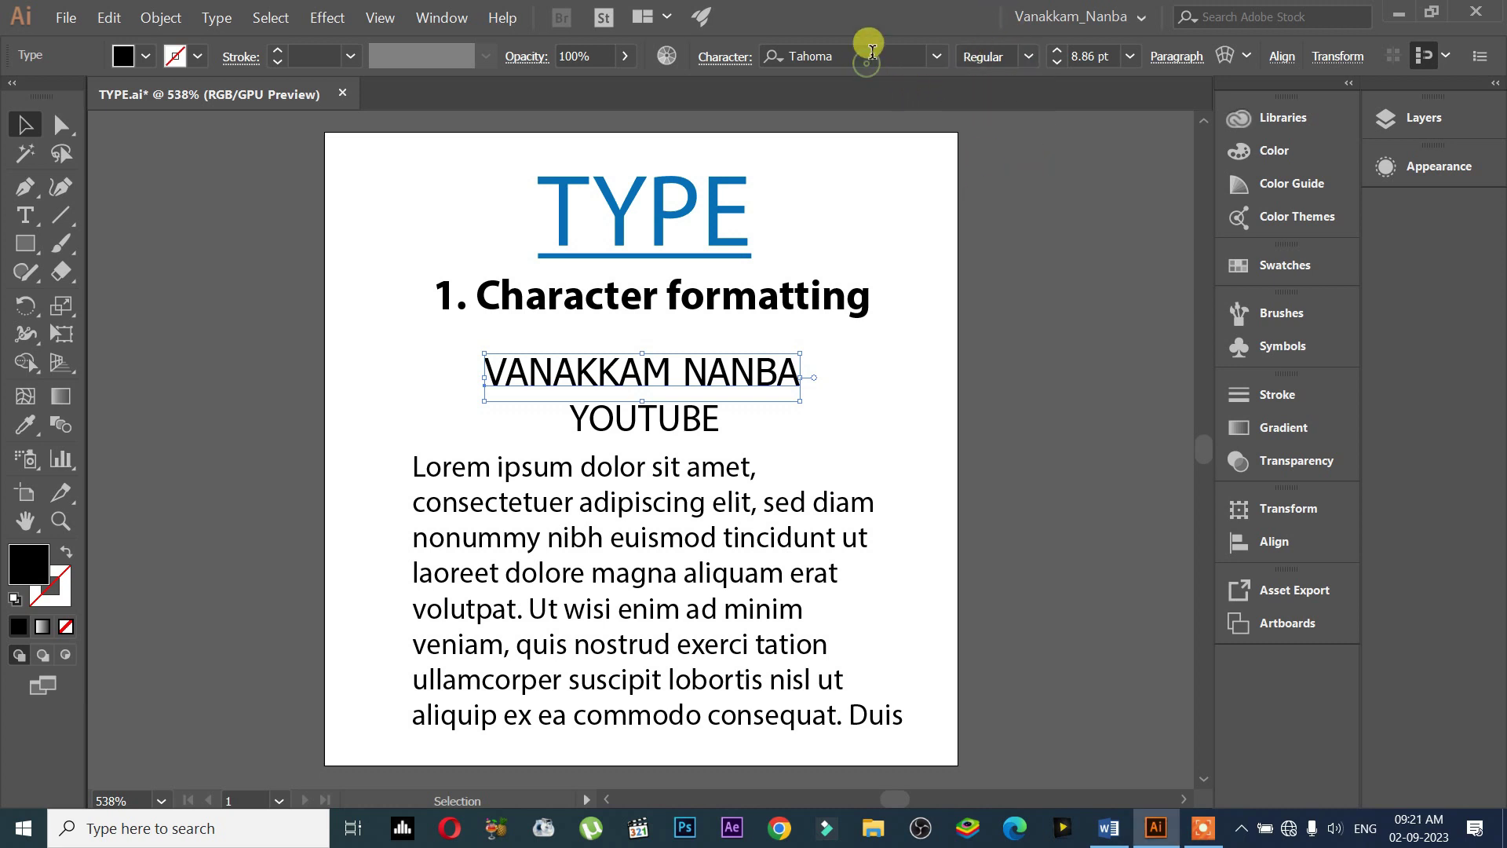
pyautogui.click(995, 58)
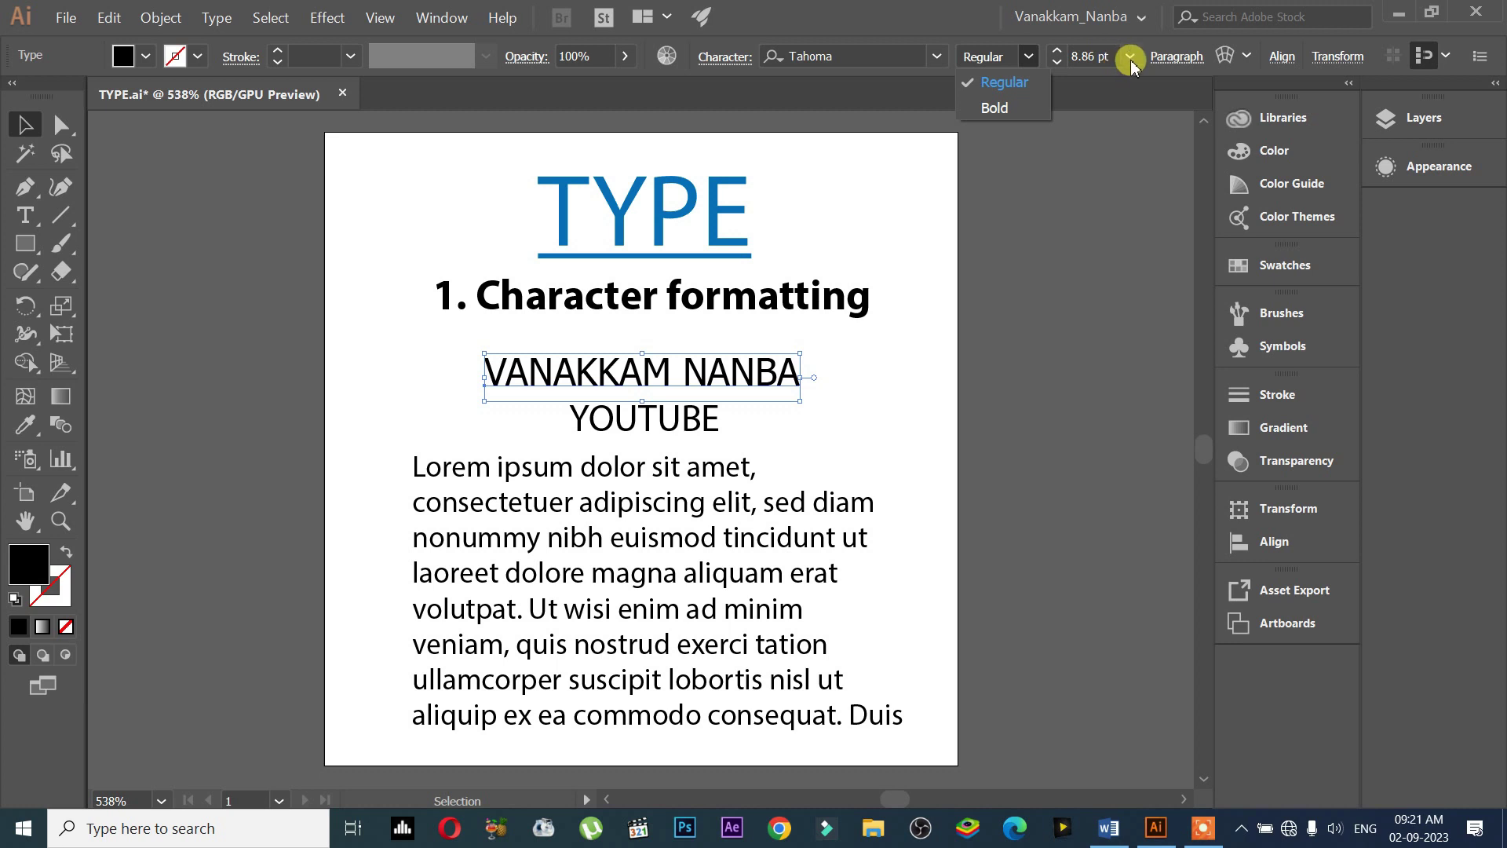
# Step VANAKKAM NANBA's font size up and down with the size arrows, settling at 10 pt
pyautogui.click(1057, 51)
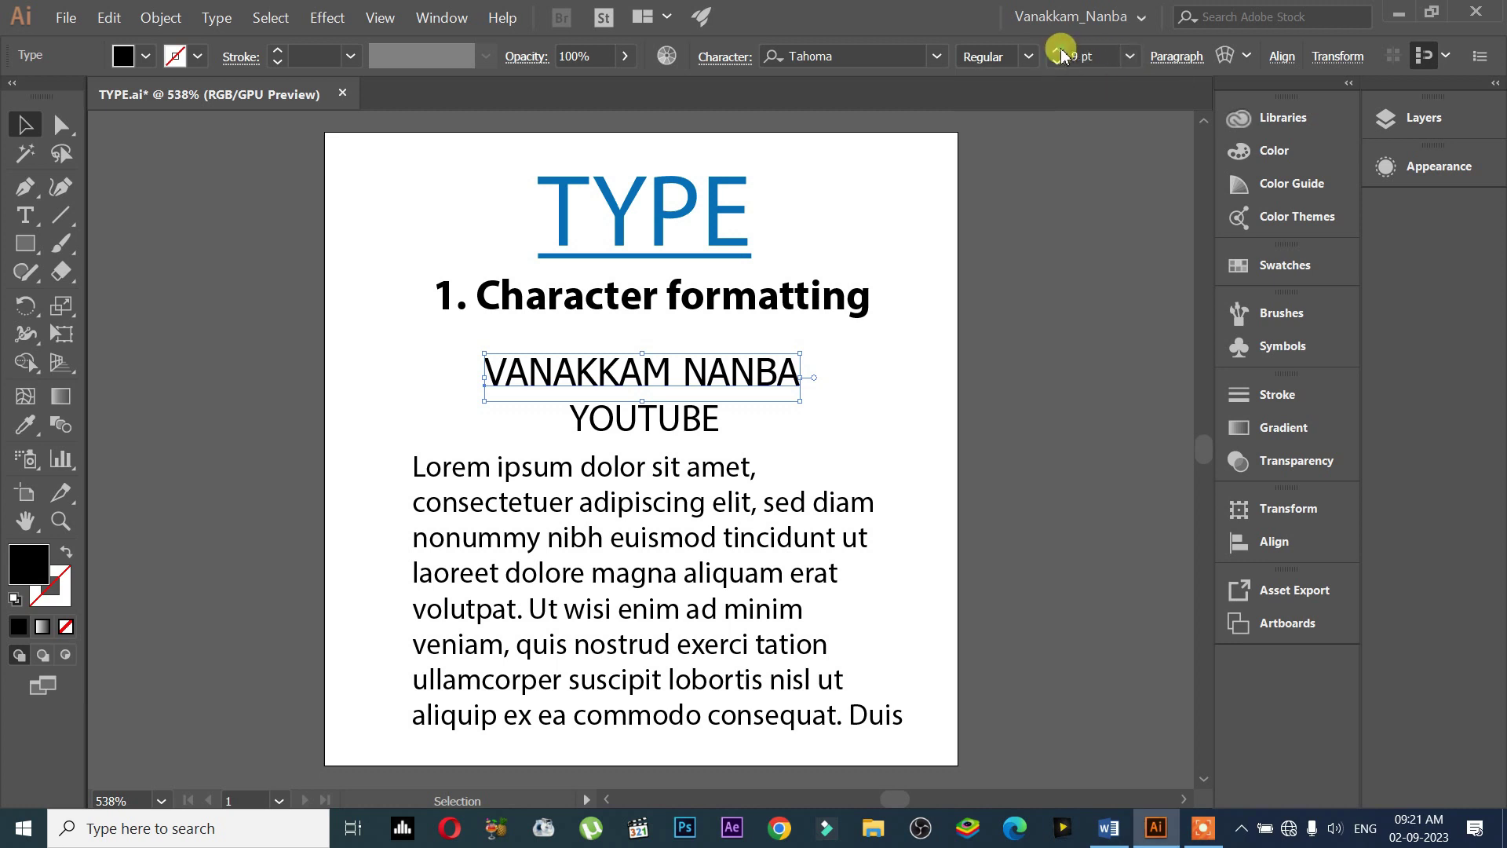
pyautogui.click(1059, 51)
pyautogui.click(1060, 51)
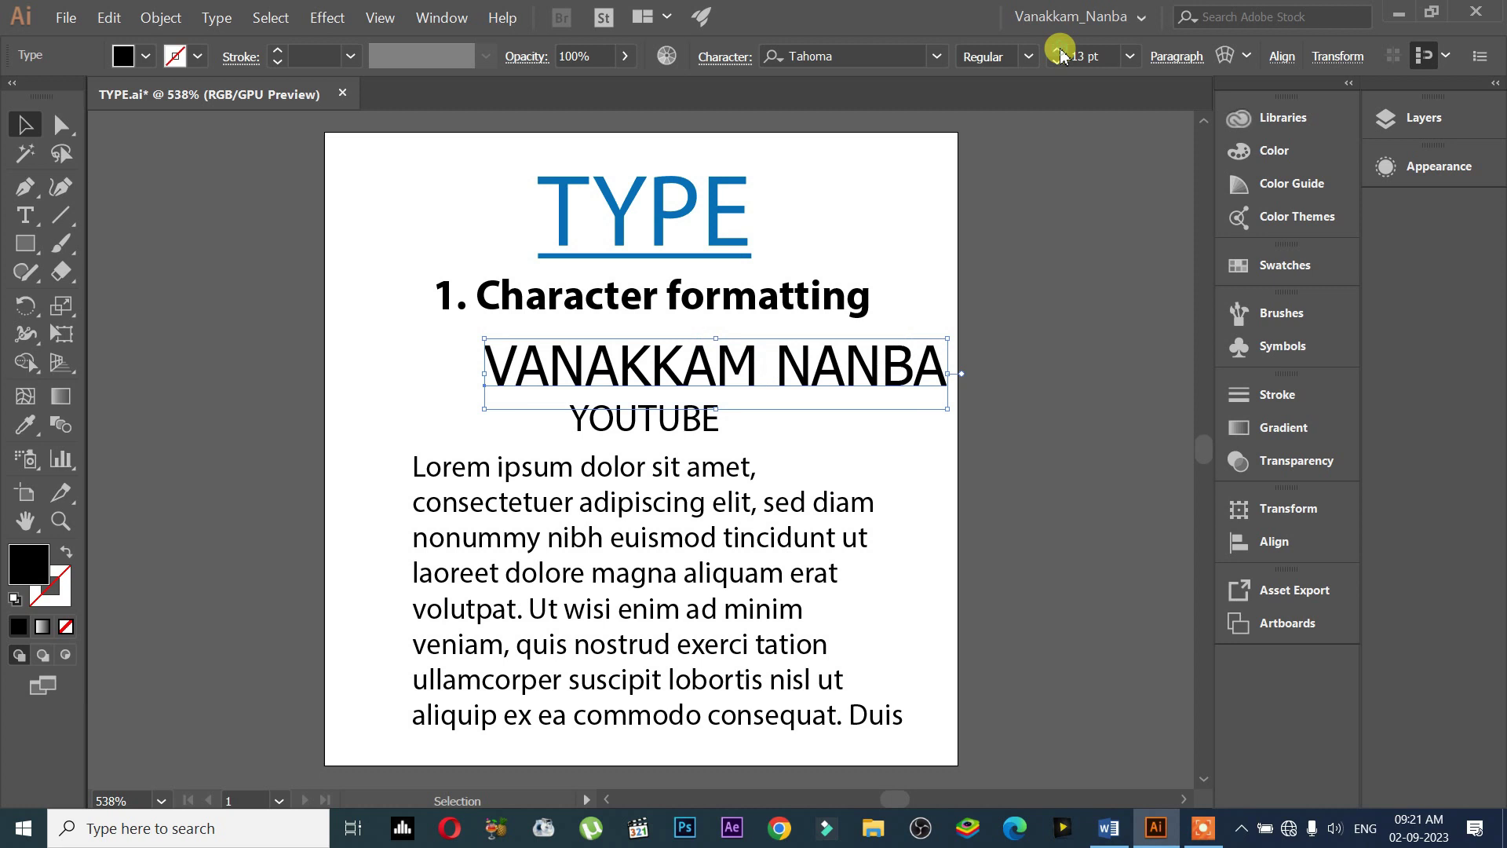
pyautogui.click(1058, 63)
pyautogui.click(1058, 63)
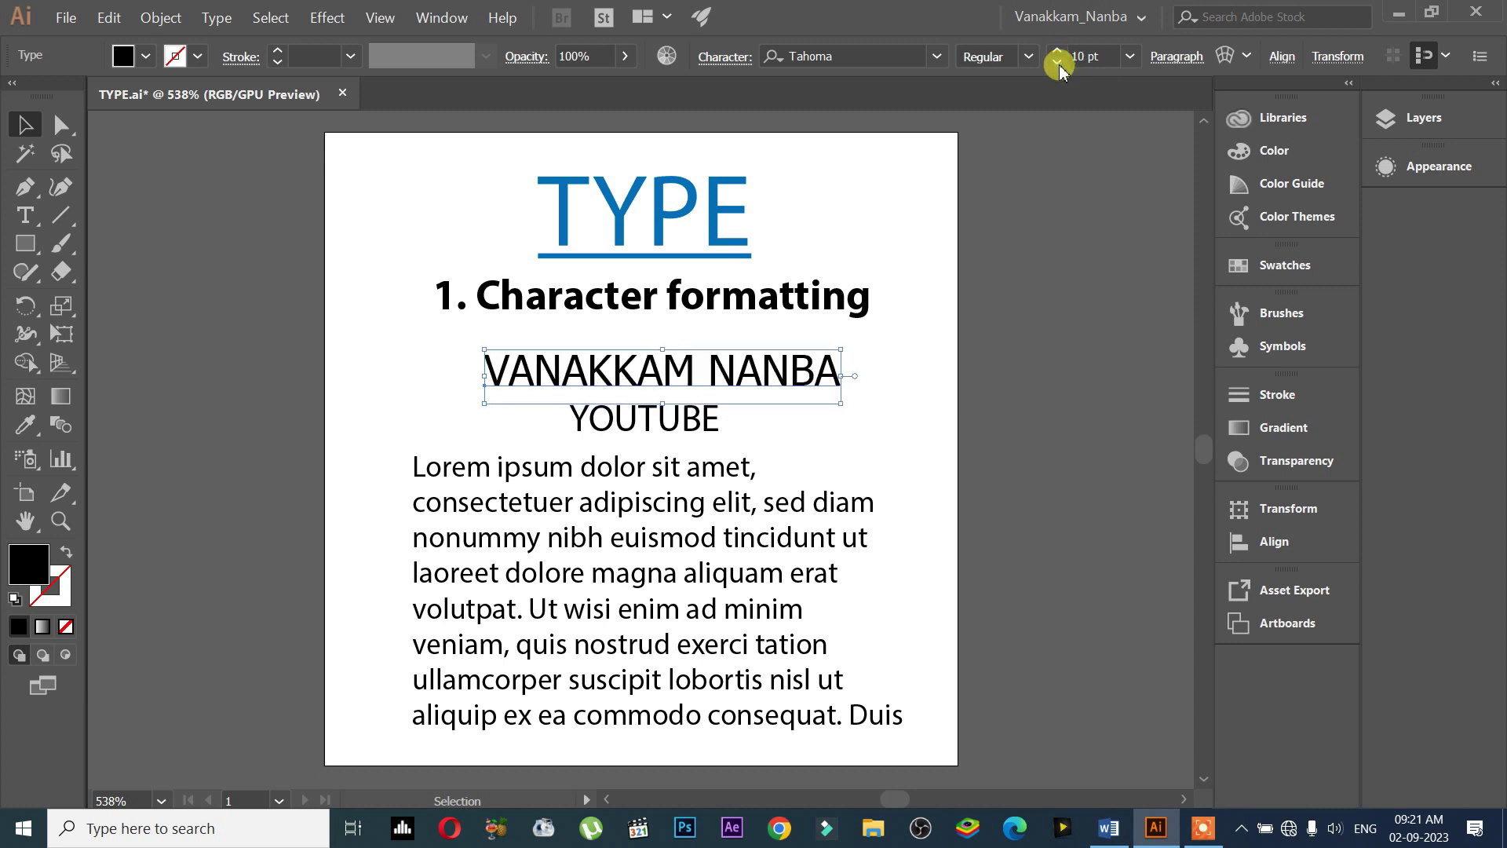
pyautogui.click(1058, 62)
pyautogui.doubleClick(1058, 63)
pyautogui.doubleClick(1058, 62)
pyautogui.doubleClick(1058, 63)
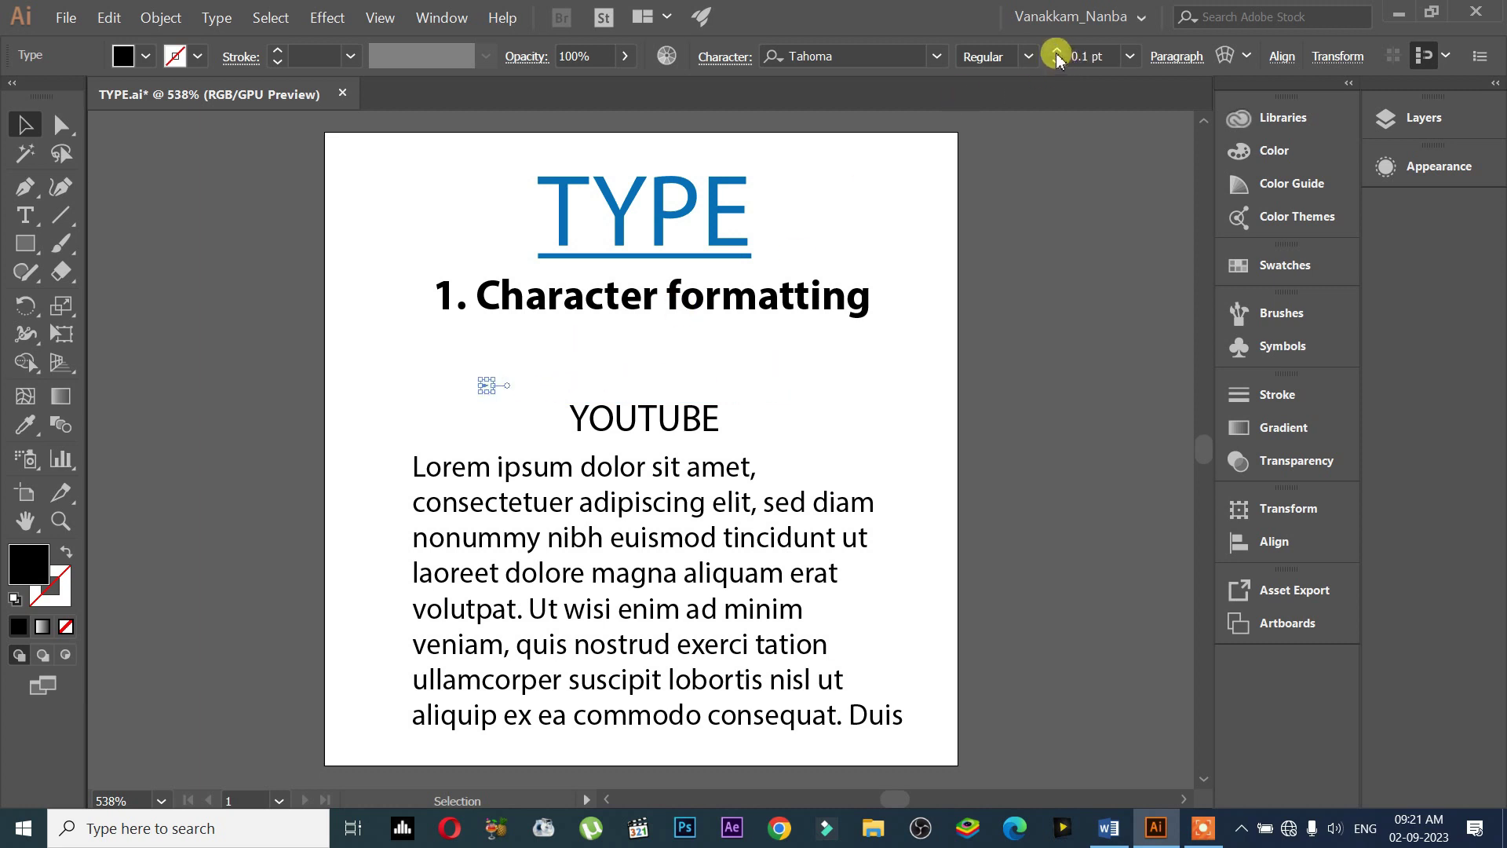
pyautogui.doubleClick(1057, 52)
pyautogui.doubleClick(1057, 52)
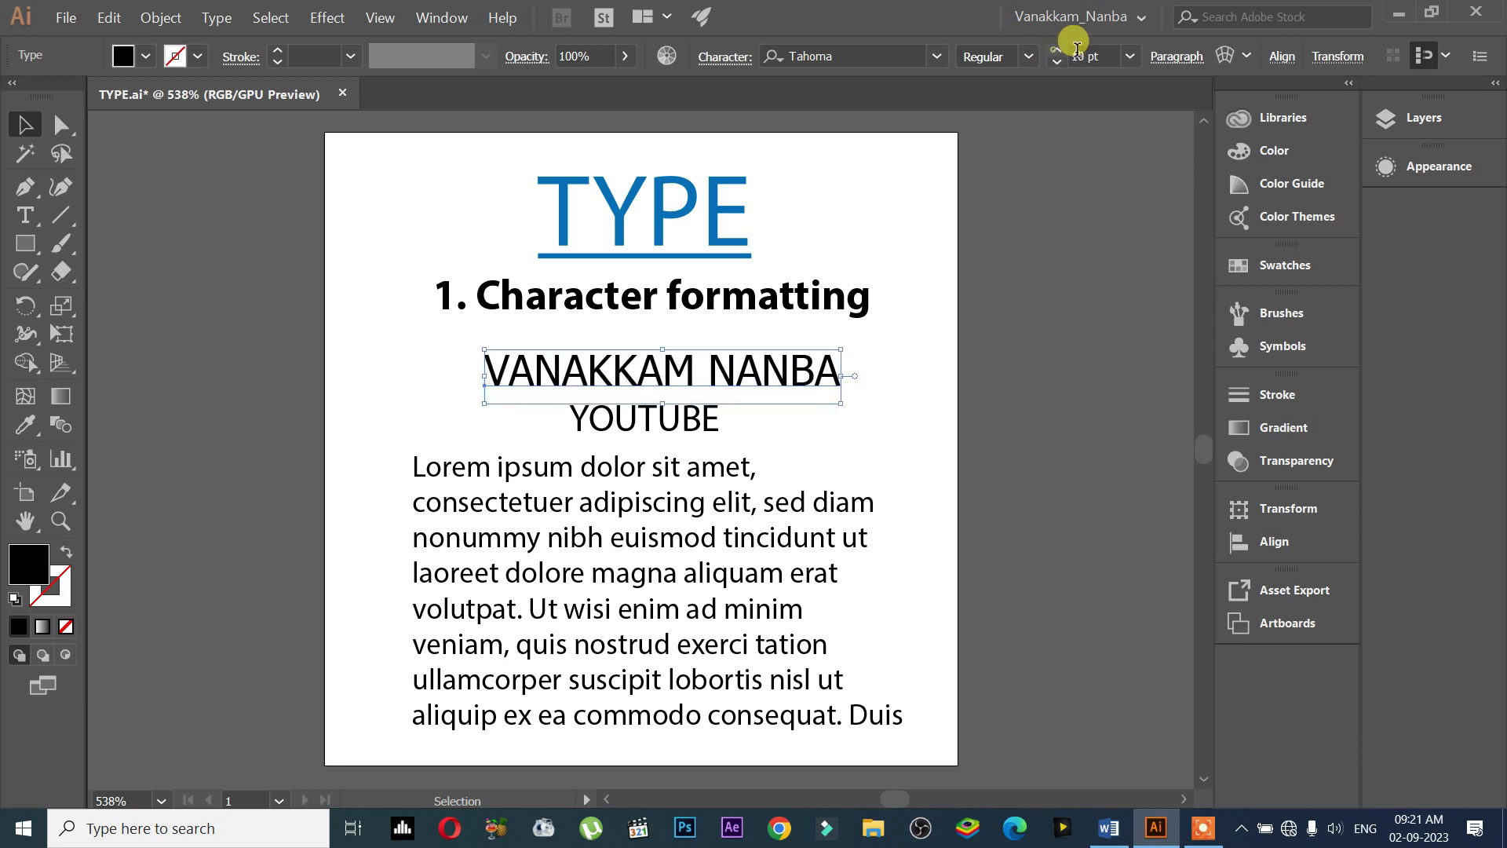
pyautogui.click(1128, 56)
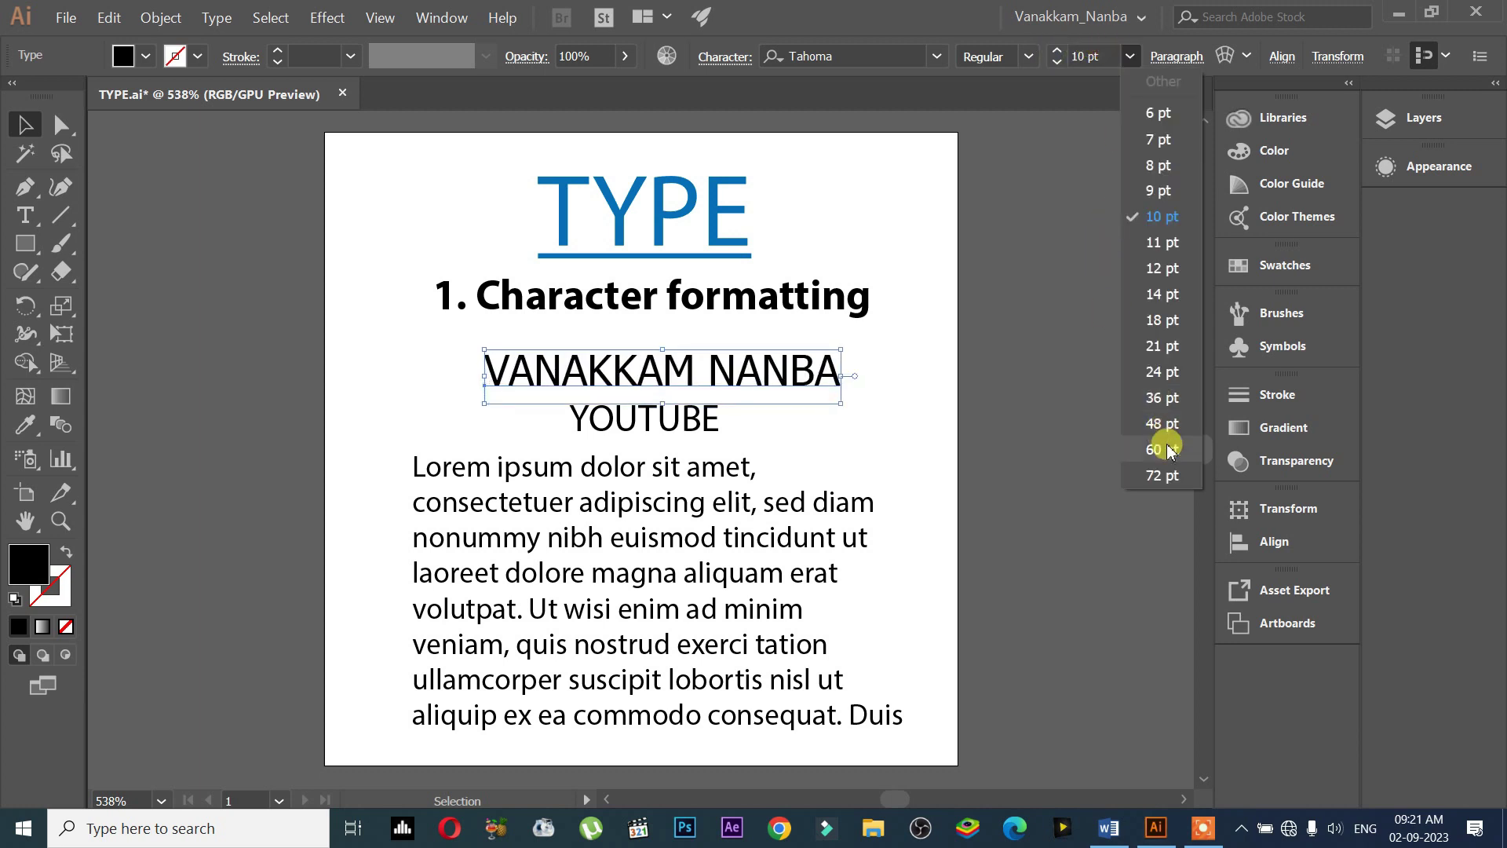
# Pick 9 pt from the Font Size presets for VANAKKAM NANBA
pyautogui.click(1169, 480)
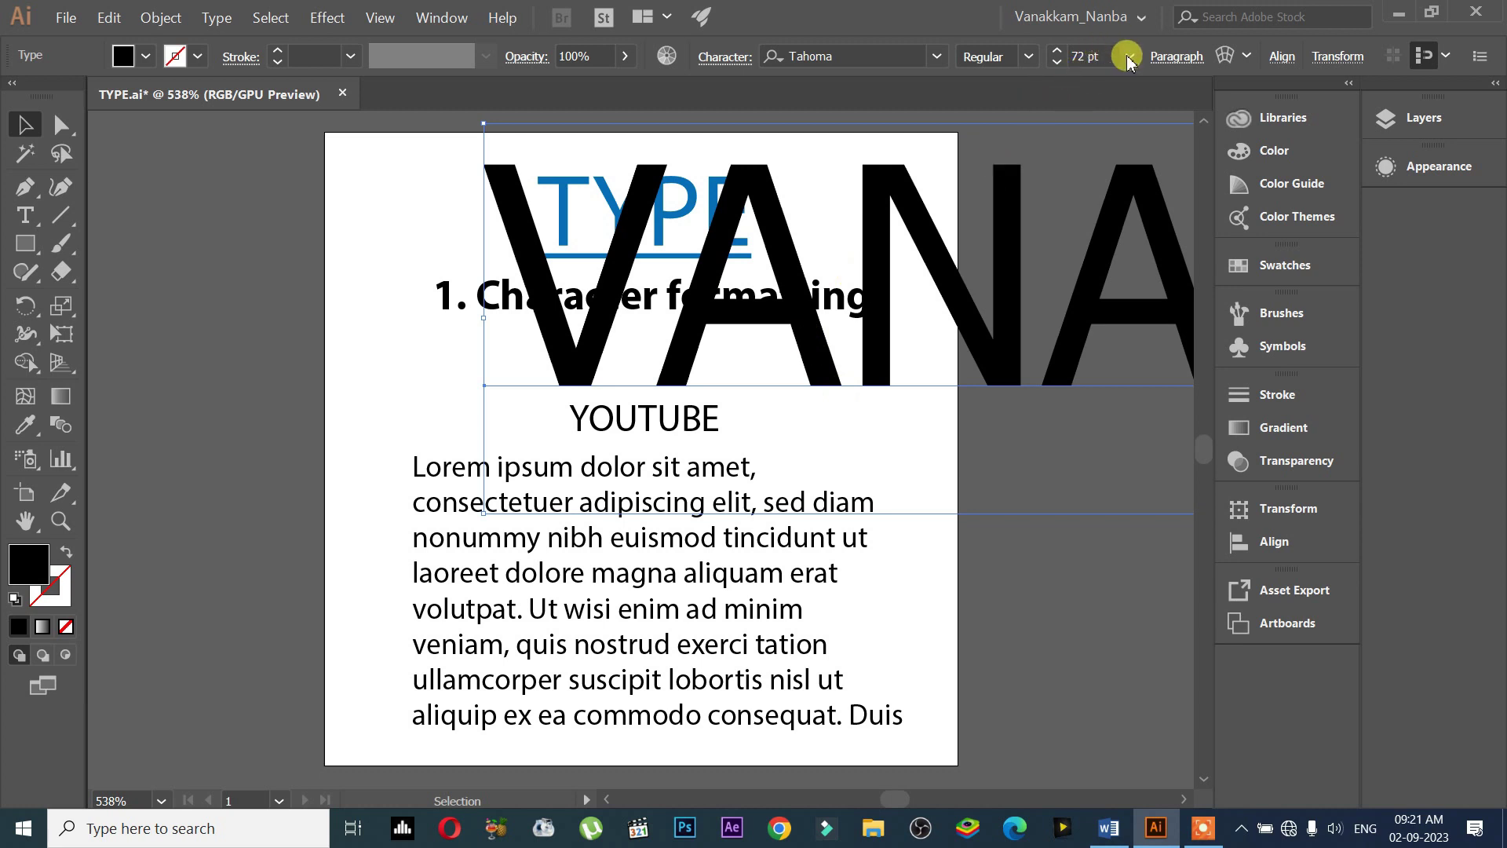
pyautogui.click(1136, 168)
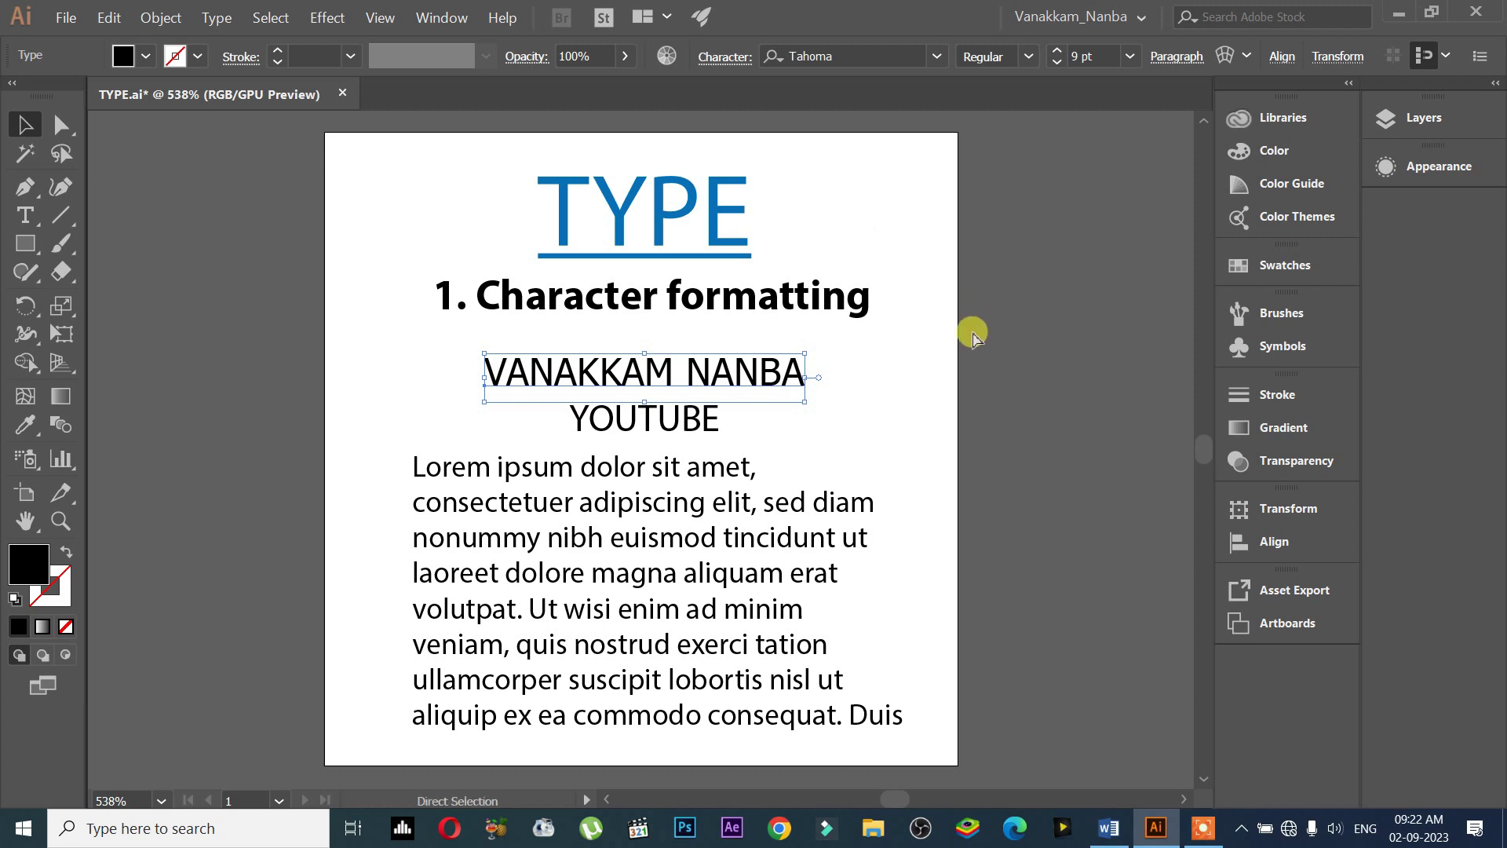
pyautogui.press('ctrl')
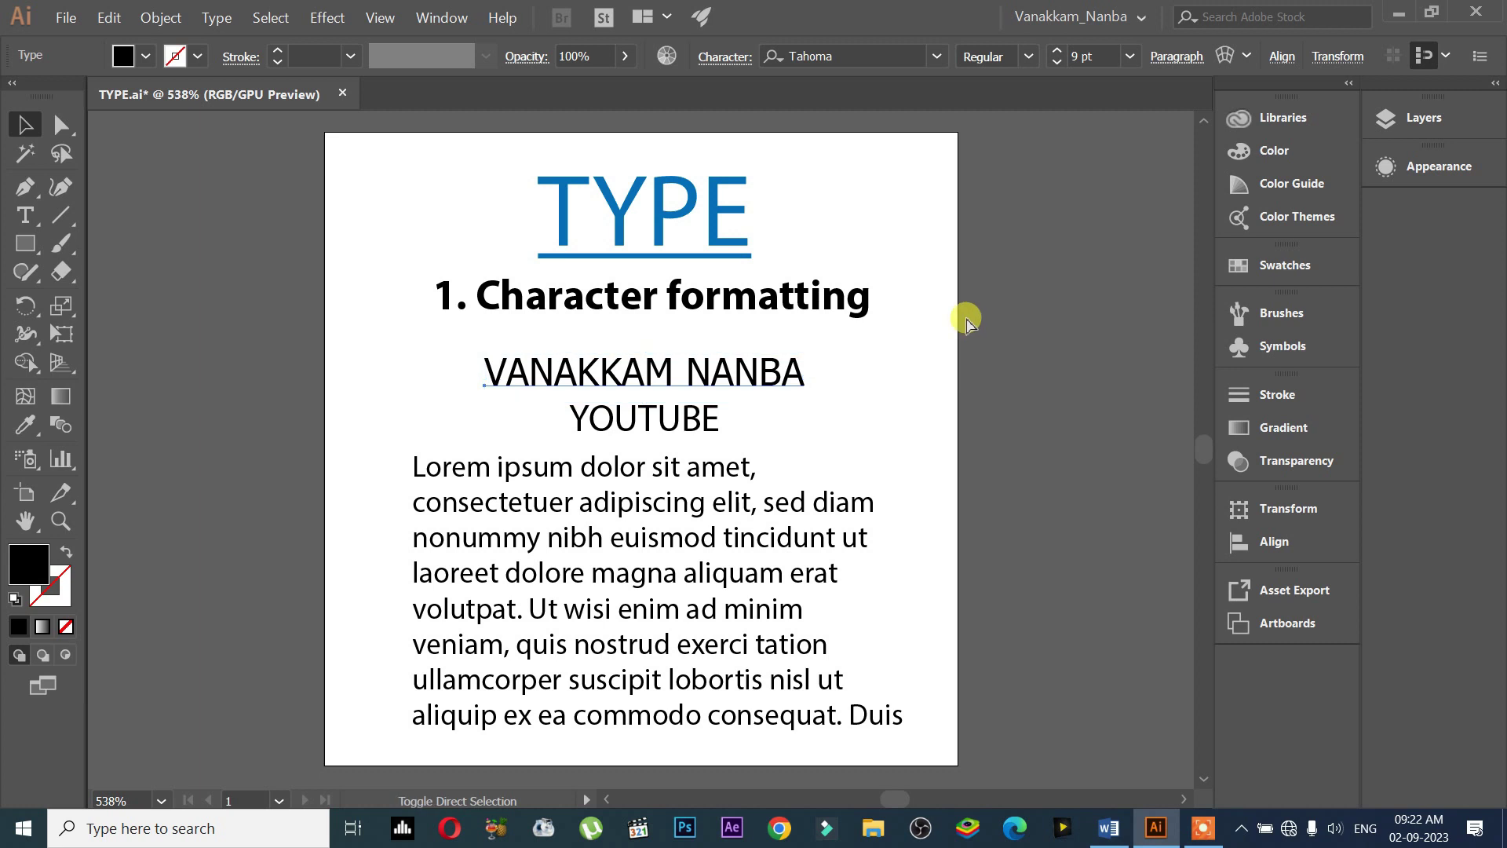
pyautogui.hotkey('ctrl', 'shift', ',')
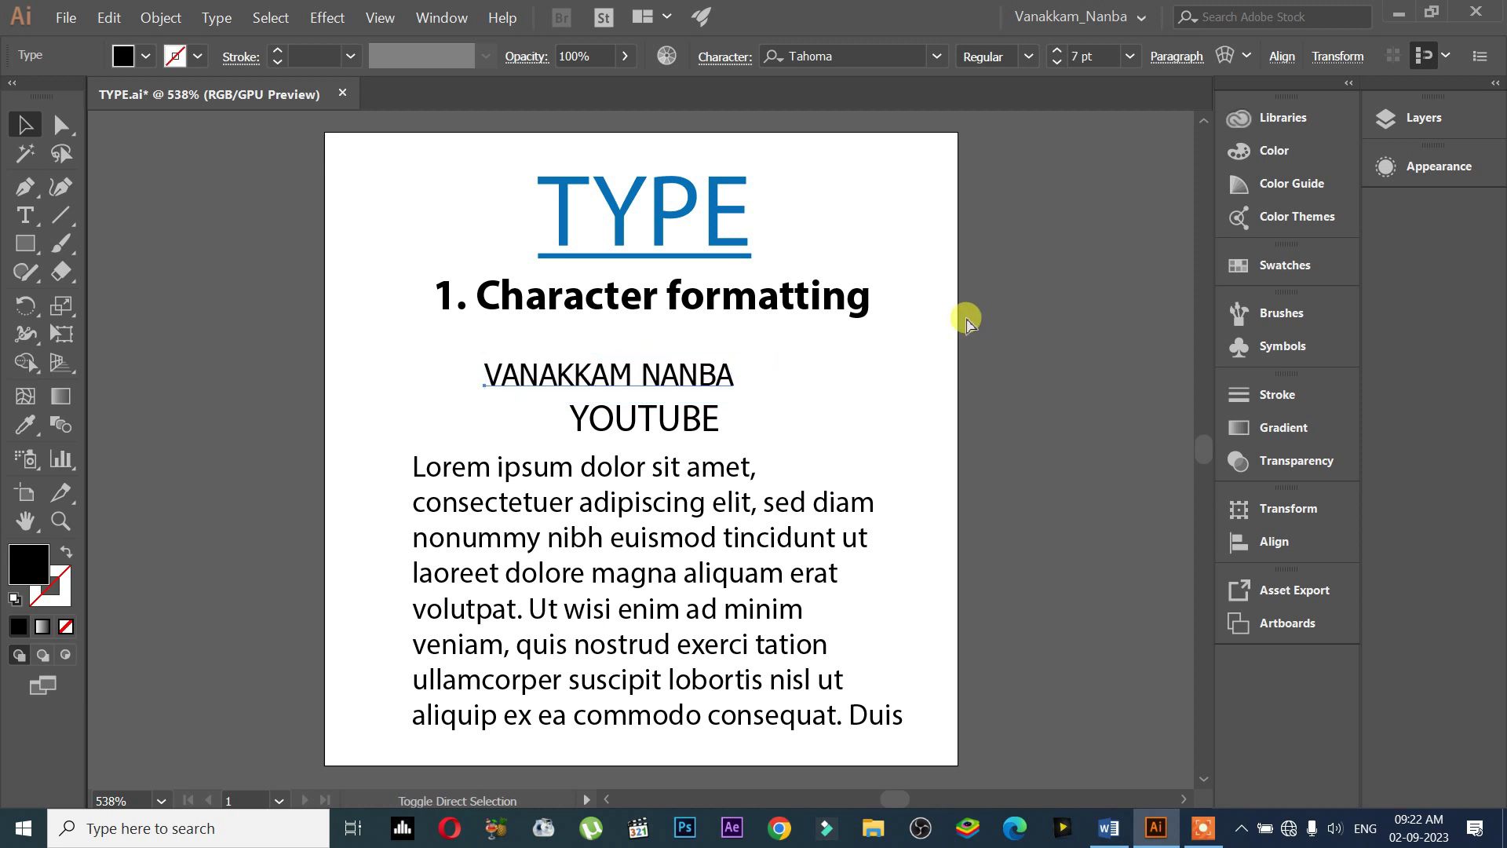
pyautogui.hotkey('ctrl', 'shift', ',')
pyautogui.hotkey('ctrl', 'shift', '.')
pyautogui.hotkey('ctrl', 'shift', '.')
pyautogui.hotkey('ctrl', 'shift', '.')
pyautogui.hotkey('ctrl', 'shift', '.')
pyautogui.hotkey('ctrl', 'shift', ',')
pyautogui.hotkey('ctrl', 'shift', ',')
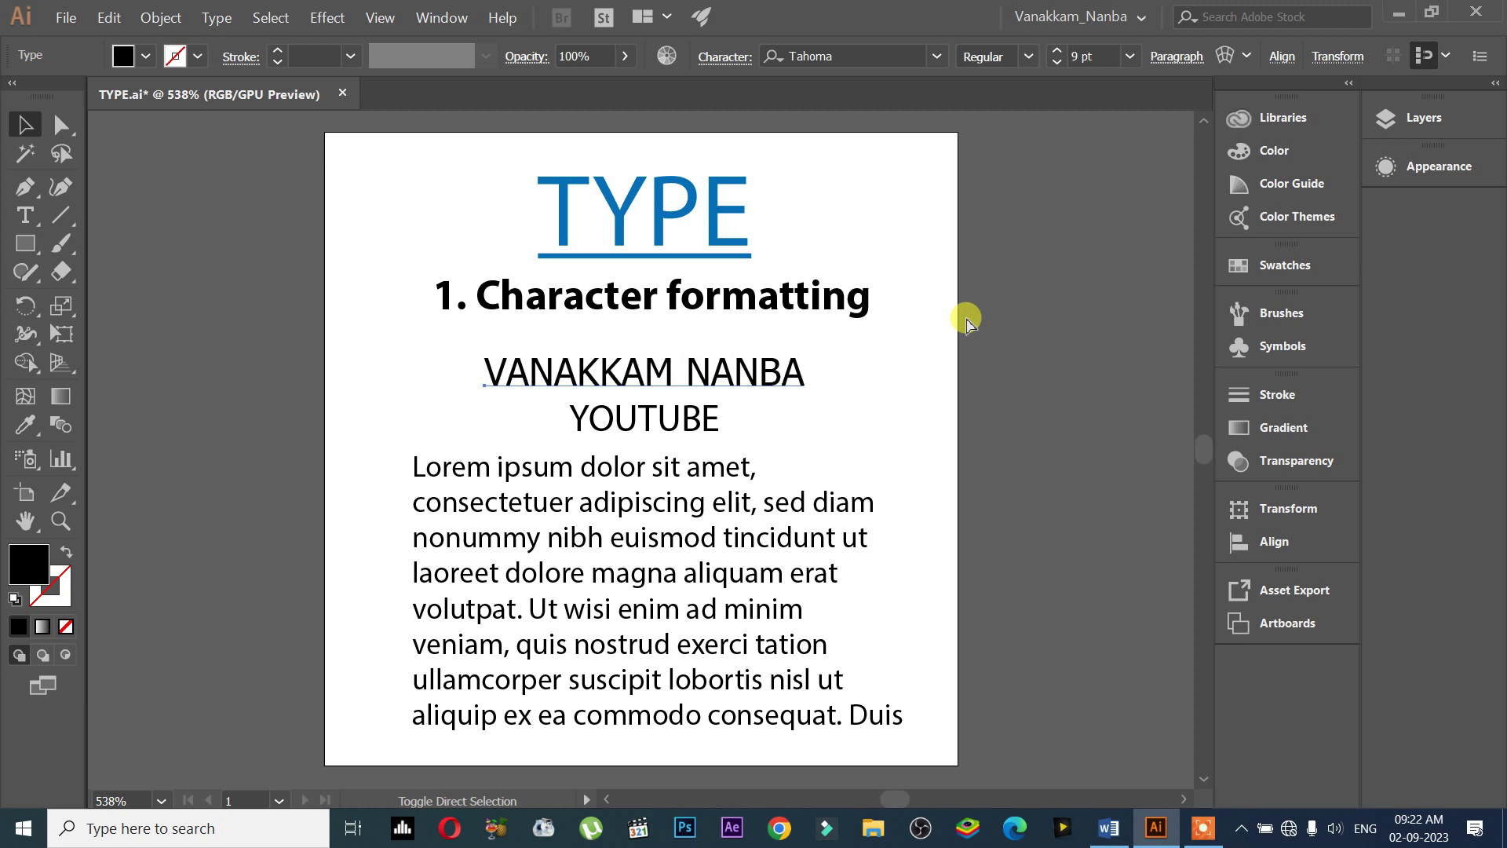
pyautogui.hotkey('ctrl', 'shift', ',')
pyautogui.hotkey('ctrl', 'shift', ',')
pyautogui.hotkey('ctrl', 'shift', ',')
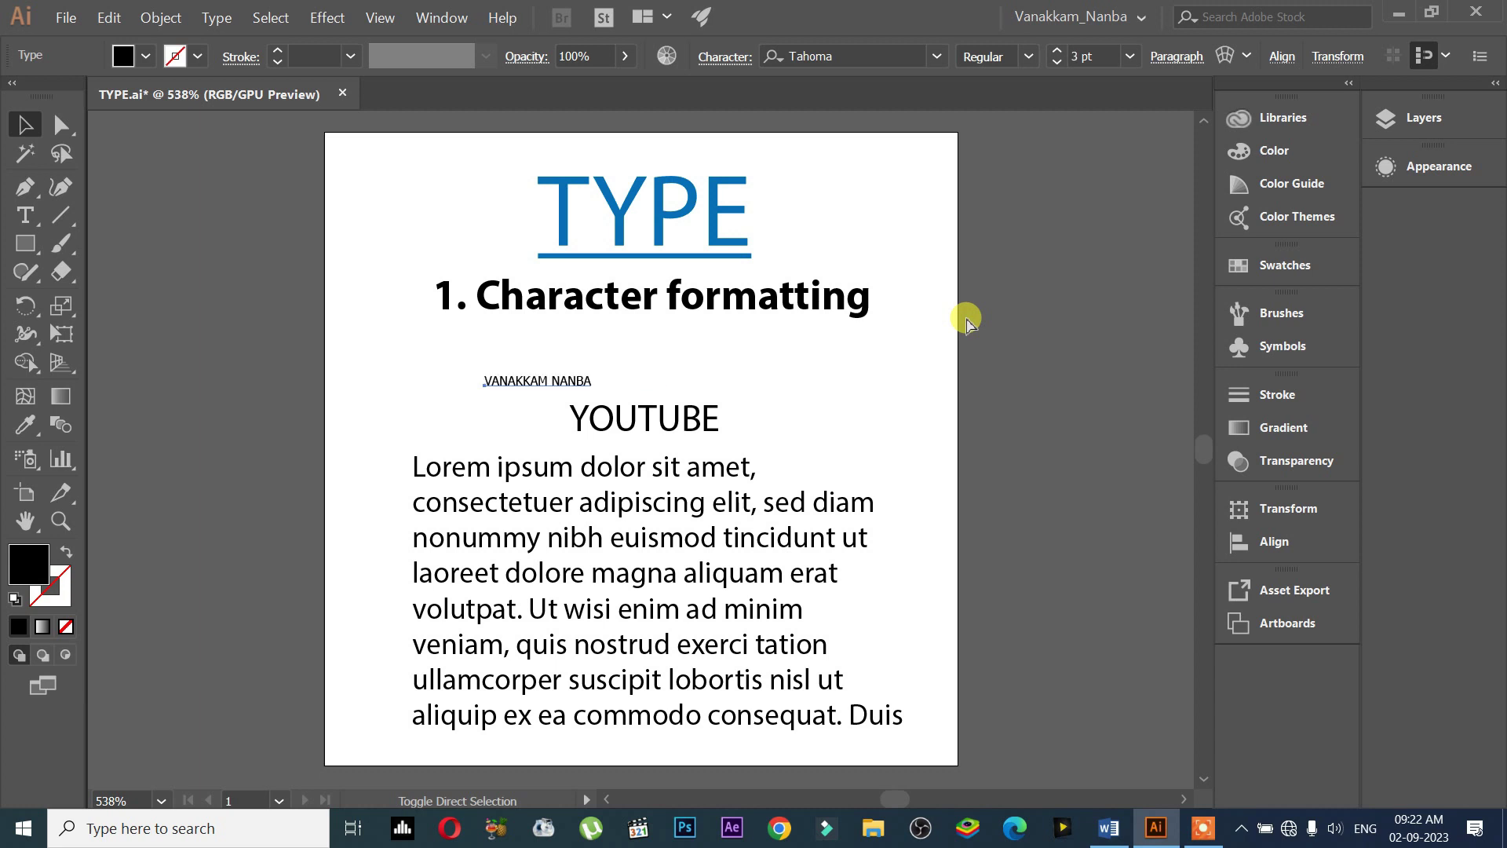
pyautogui.hotkey('ctrl', 'shift', '.')
pyautogui.hotkey('ctrl', 'shift', '.')
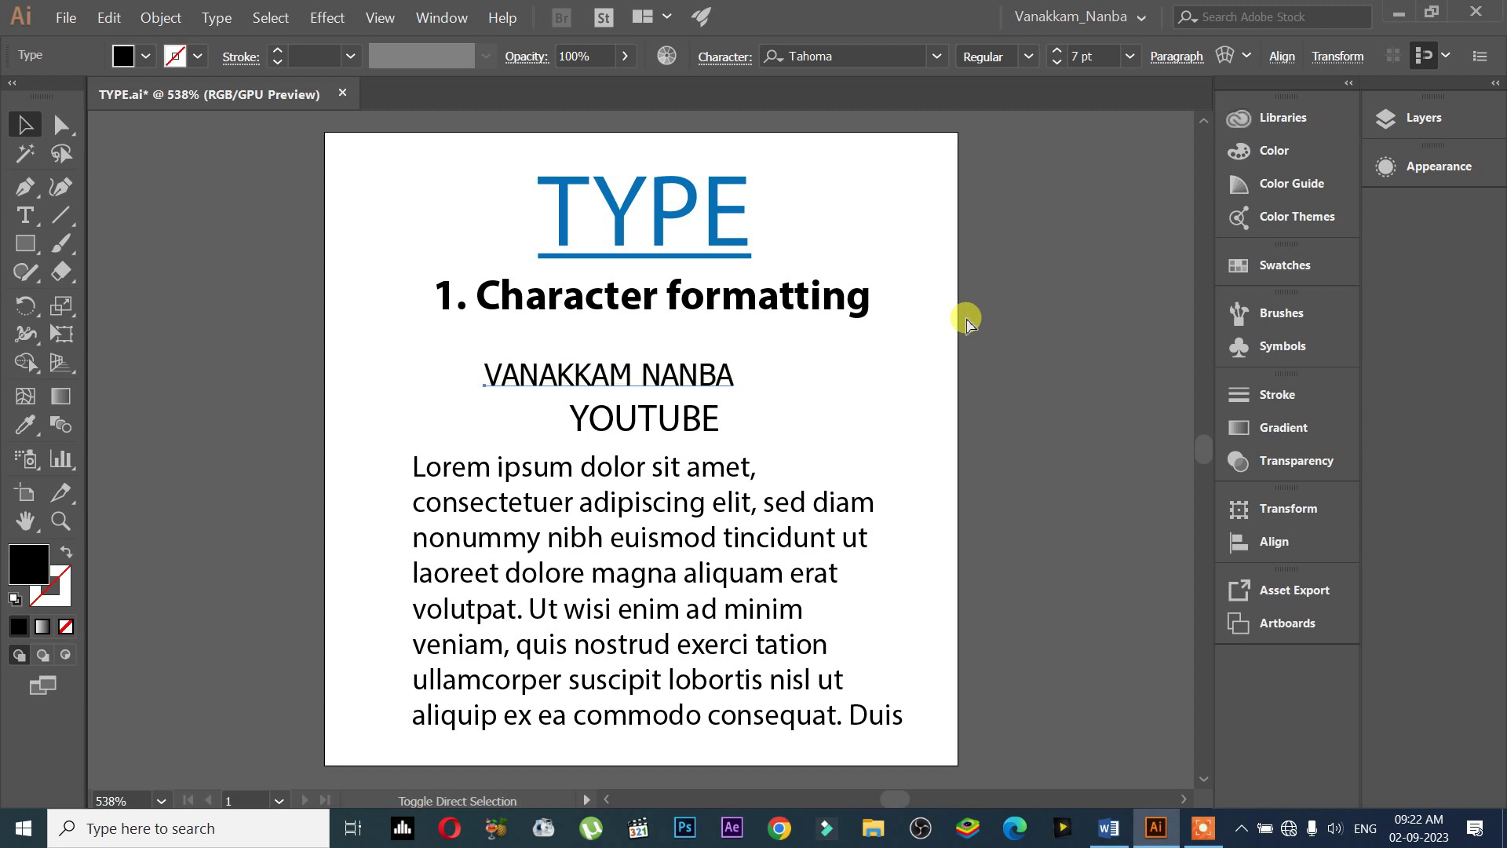
pyautogui.hotkey('ctrl', 'shift', '.')
pyautogui.hotkey('ctrl', 'shift', '.')
pyautogui.hotkey('ctrl', 'shift', '.')
pyautogui.hotkey('ctrl', 'shift', '.')
pyautogui.hotkey('ctrl', 'shift', '.')
pyautogui.hotkey('ctrl', 'shift', '.')
pyautogui.hotkey('ctrl', 'shift', '.')
pyautogui.hotkey('ctrl', 'shift', '.')
pyautogui.hotkey('ctrl', 'shift', ',')
pyautogui.hotkey('ctrl', 'shift', ',')
pyautogui.hotkey('ctrl', 'shift', ',')
pyautogui.hotkey('ctrl', 'shift', ',')
pyautogui.hotkey('ctrl', 'shift', ',')
pyautogui.hotkey('ctrl', 'shift', ',')
pyautogui.hotkey('ctrl', 'shift', ',')
pyautogui.hotkey('ctrl', 'shift', '.')
pyautogui.hotkey('ctrl', 'shift', ',')
pyautogui.hotkey('ctrl', 'shift', ',')
pyautogui.hotkey('ctrl', 'shift', '.')
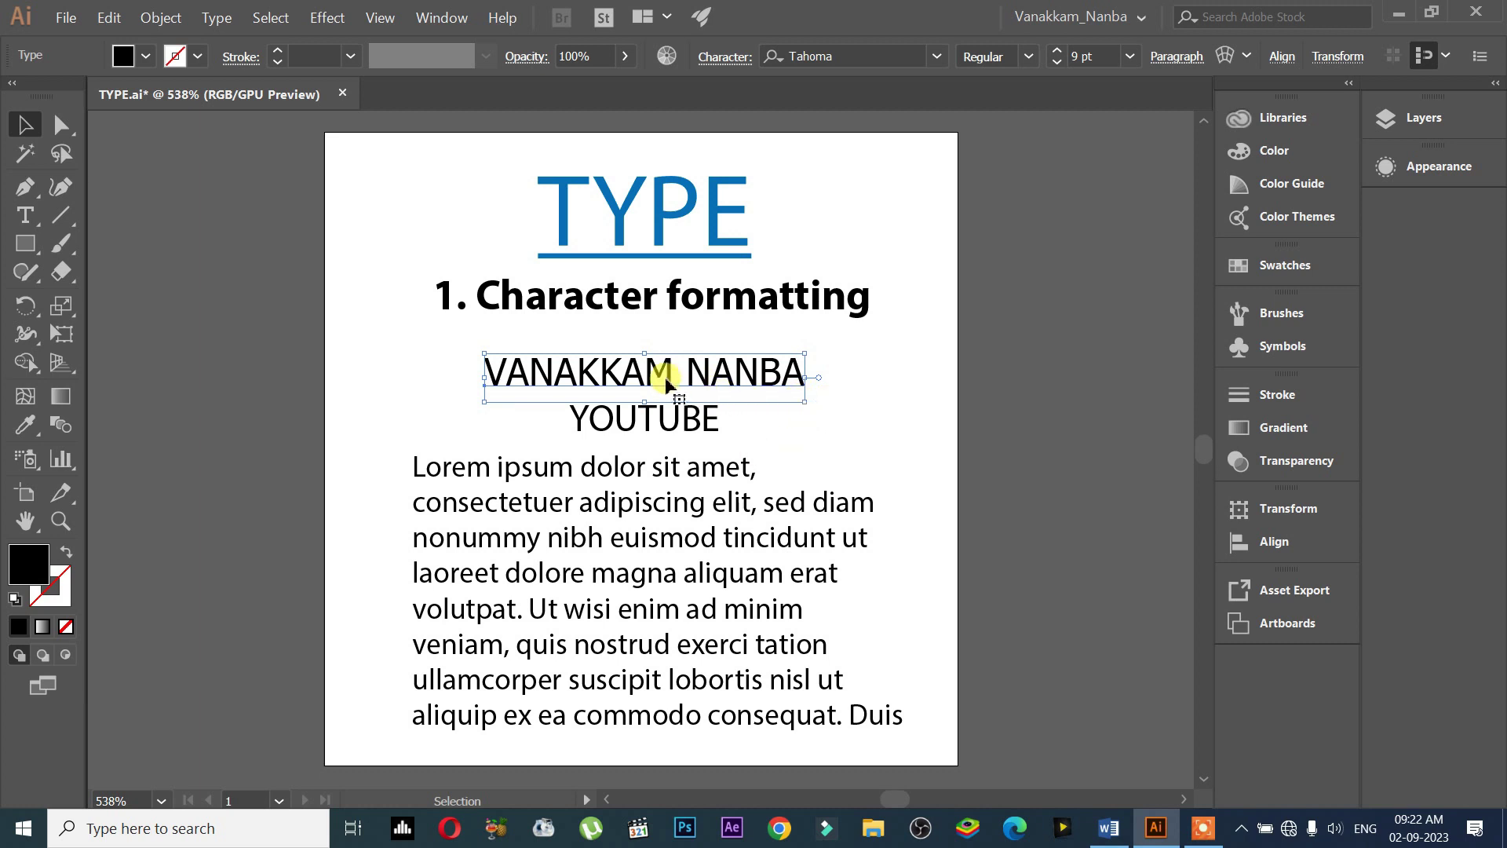
# Alt-drag a copy of VANAKKAM NANBA to the top-left and retype it as 'cntrl + Shift + ,.'
pyautogui.moveTo(704, 380); pyautogui.dragTo(463, 196)
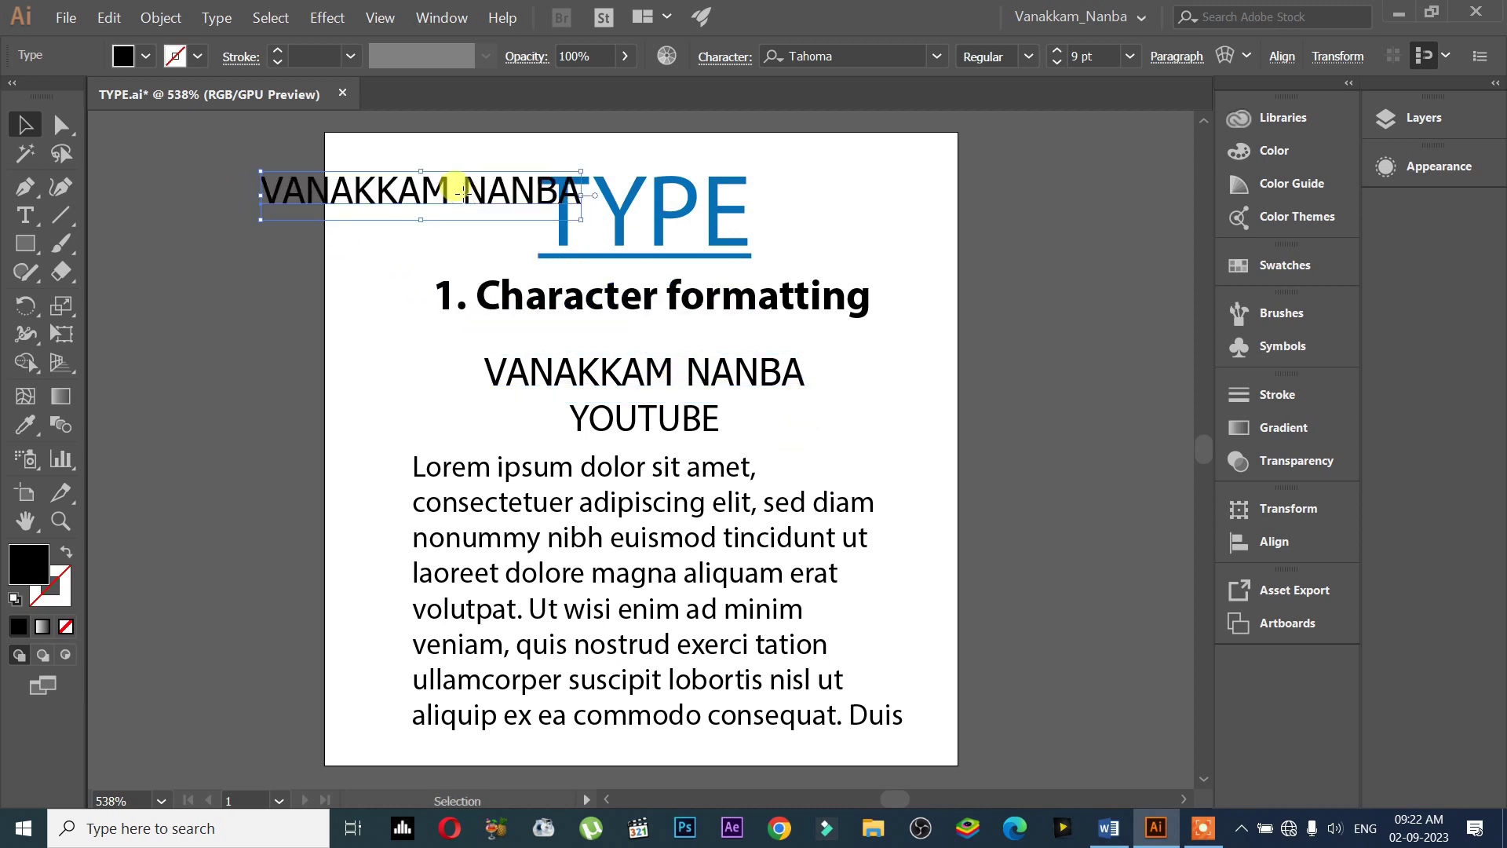
pyautogui.press('t')
pyautogui.tripleClick(463, 196)
pyautogui.write('cntrl + Shift +')
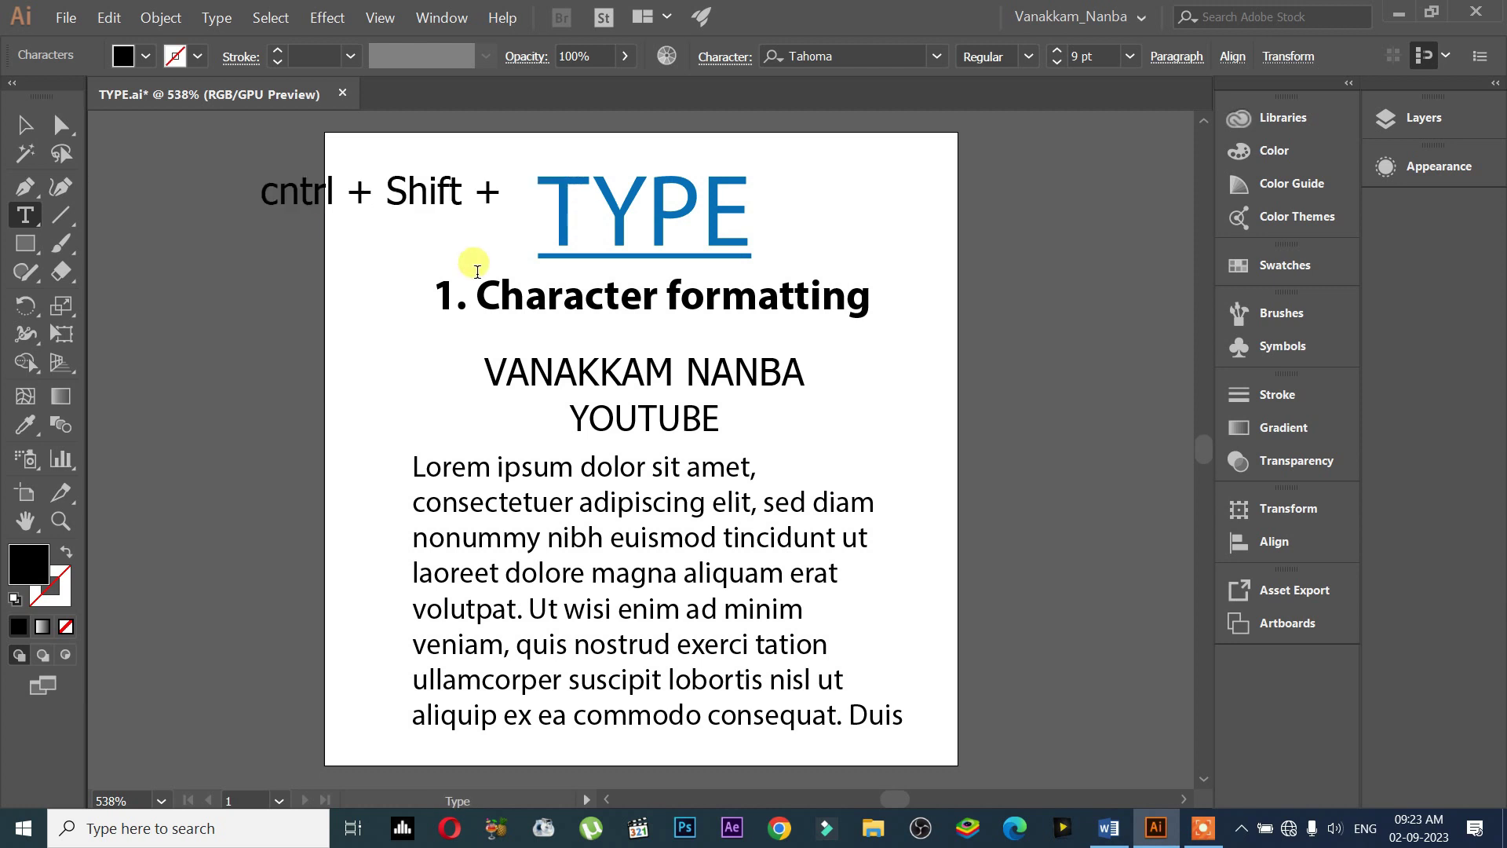
pyautogui.write(' ,.')
# Add an opening parenthesis so the note reads 'cntrl + Shift + (,.)'
pyautogui.moveTo(514, 192); pyautogui.dragTo(537, 192)
pyautogui.press('Right')
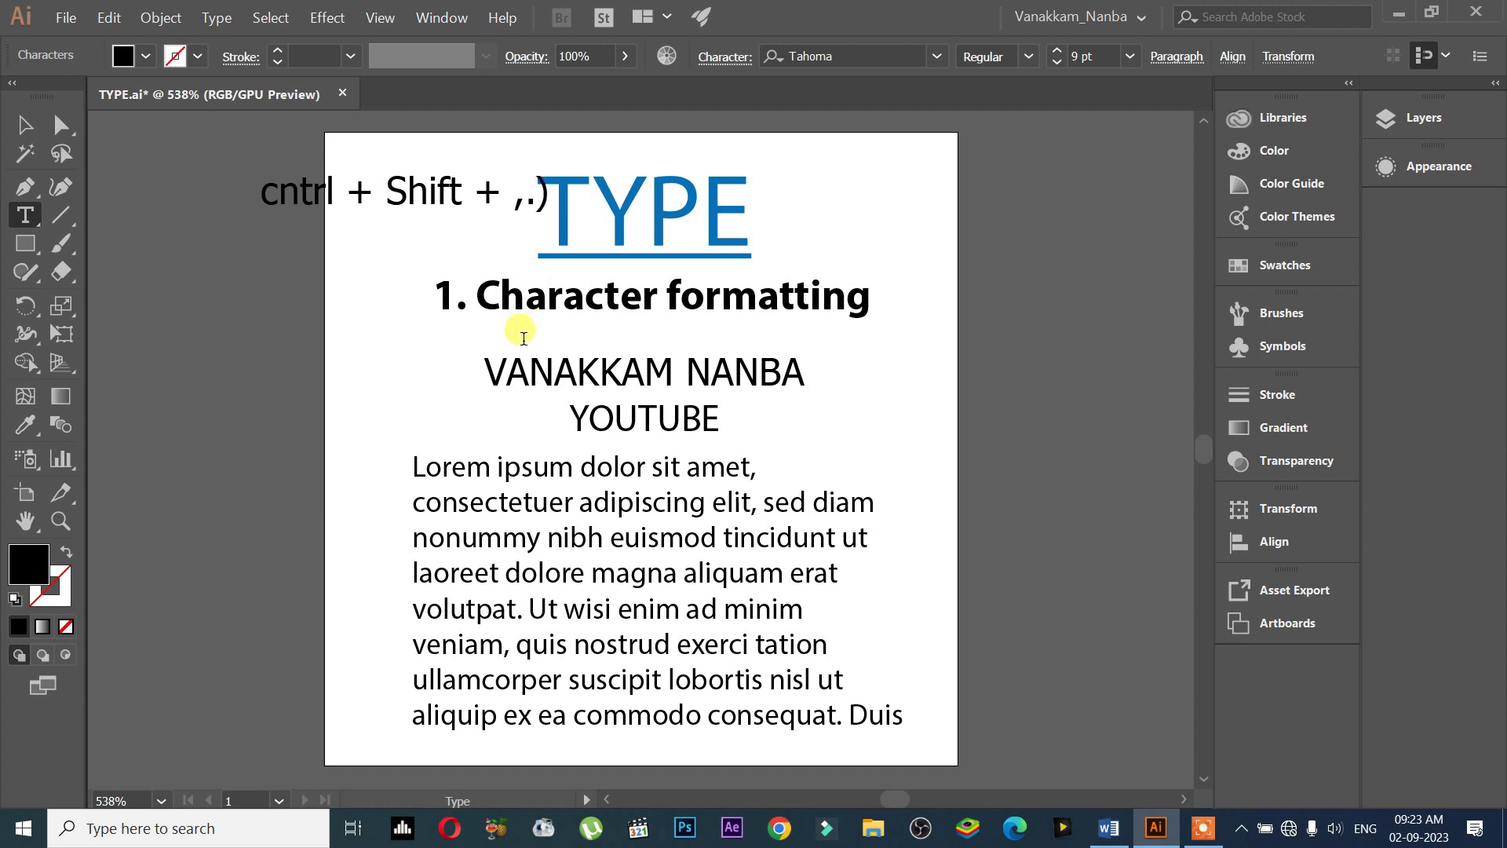
pyautogui.press('Left')
pyautogui.press('Left')
pyautogui.write('(')
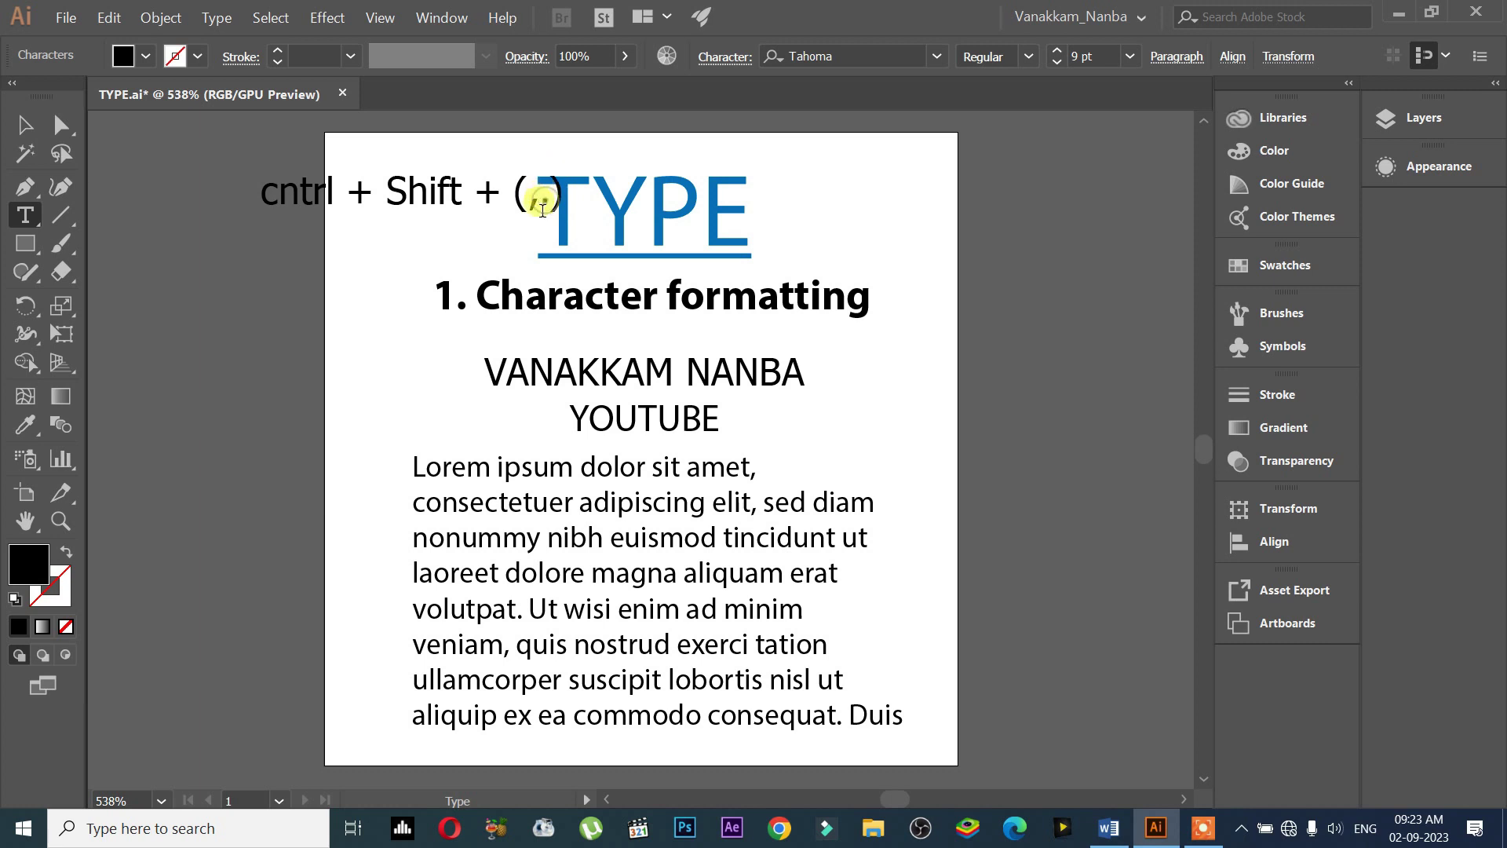
pyautogui.moveTo(533, 203); pyautogui.dragTo(537, 234)
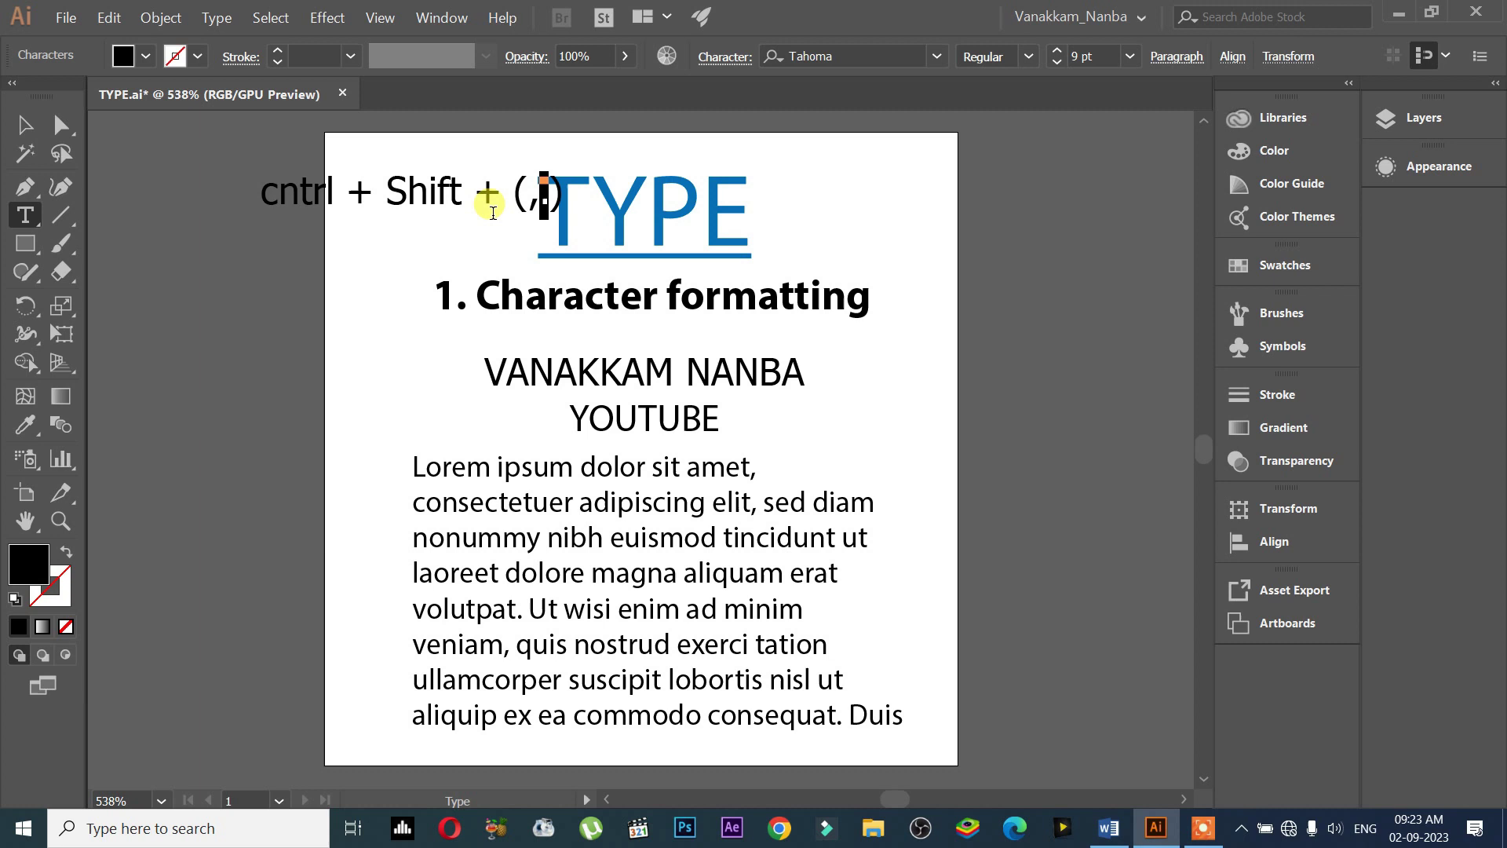
pyautogui.hotkey('ctrl', 'z')
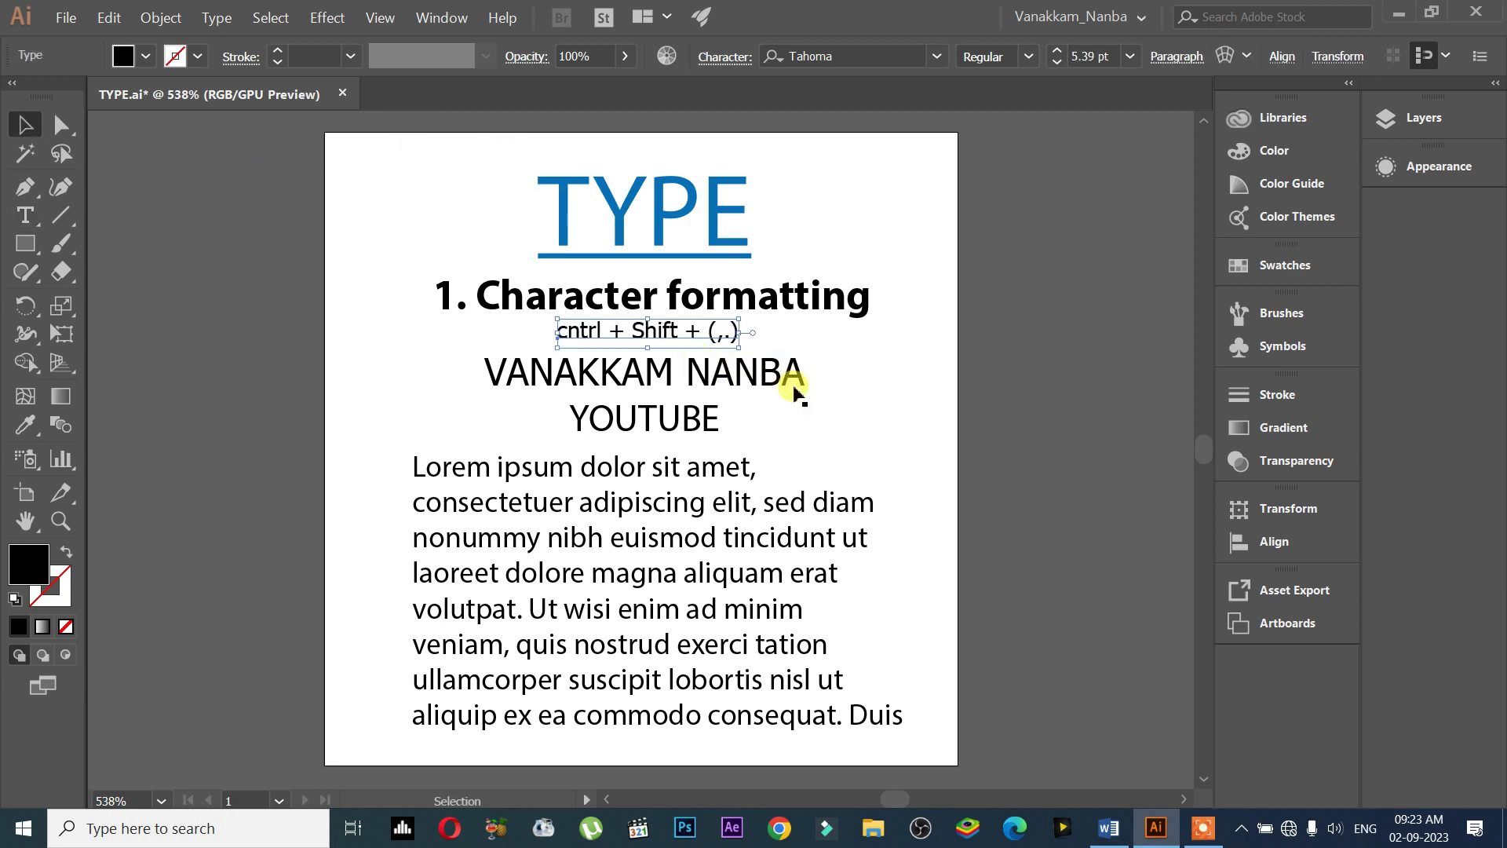
pyautogui.press('Escape')
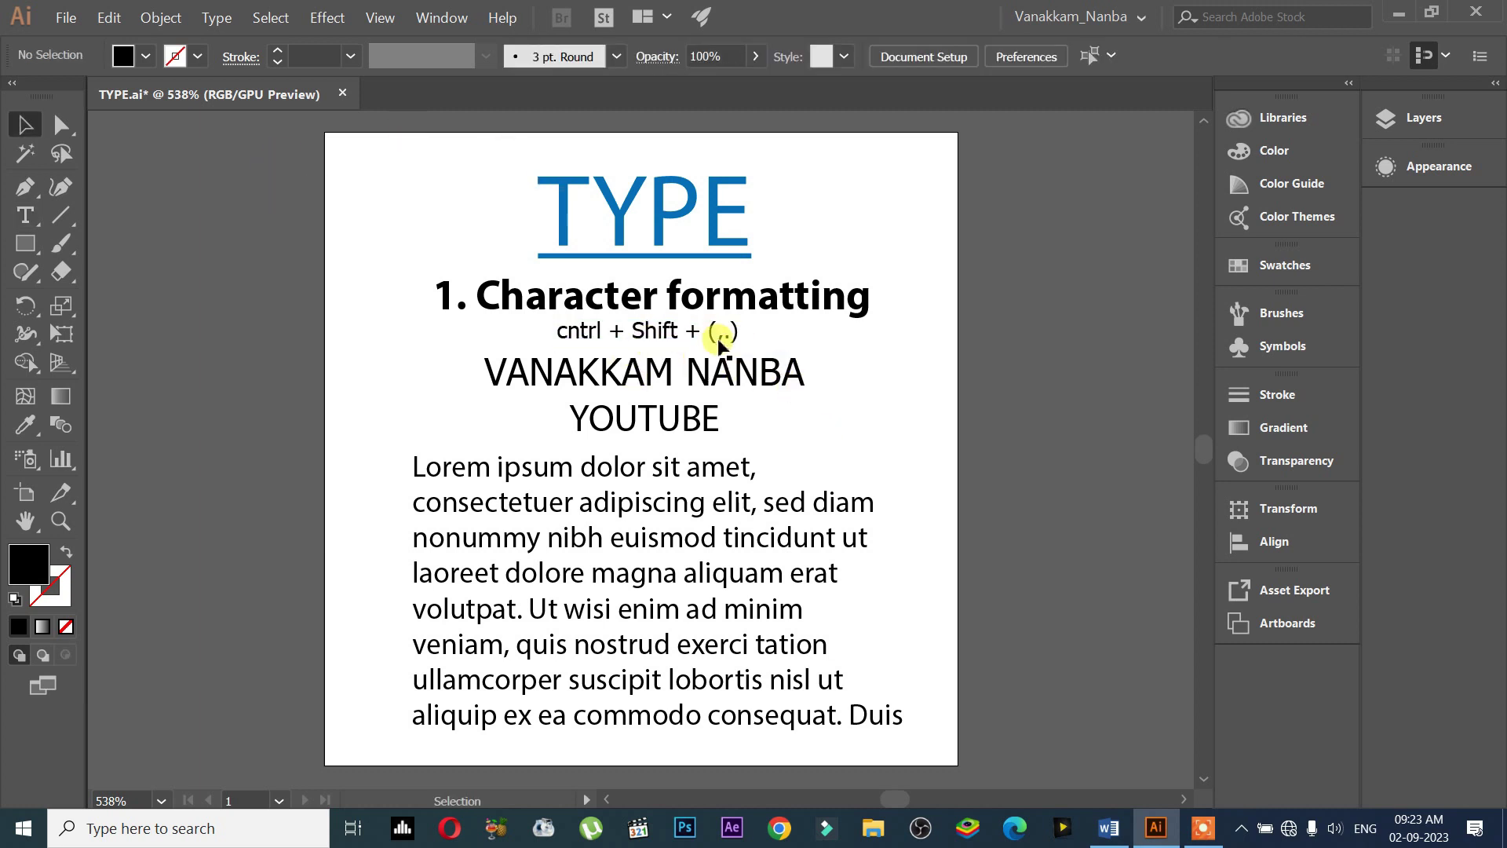
pyautogui.click(758, 385)
pyautogui.hotkey('ctrl', 'shift', 'a')
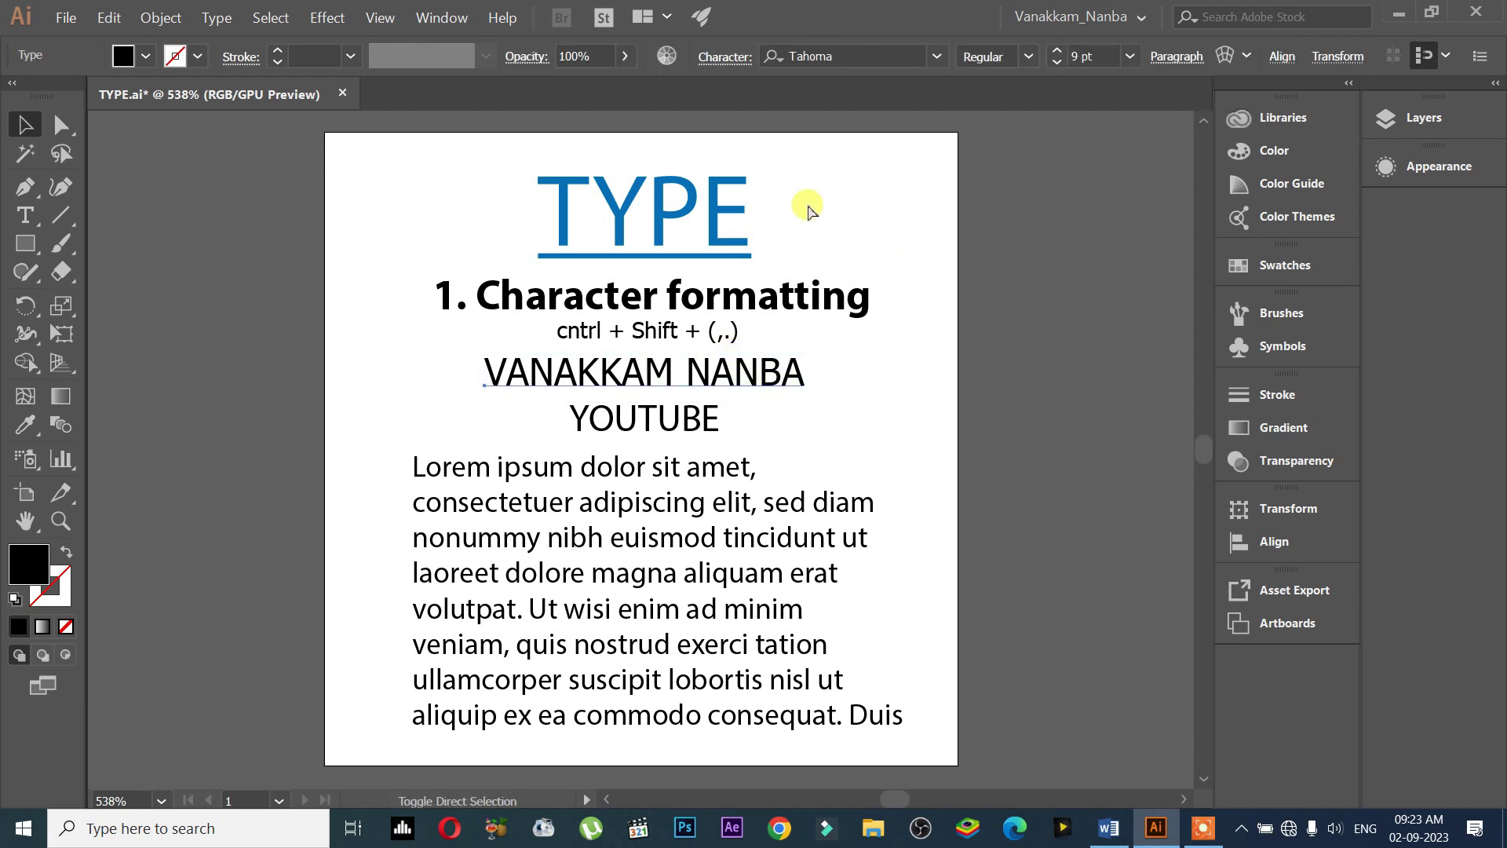
pyautogui.hotkey('ctrl', 'shift', ',')
pyautogui.hotkey('ctrl', 'shift', ',')
pyautogui.hotkey('ctrl', 'shift', '.')
pyautogui.hotkey('ctrl', 'shift', '.')
pyautogui.hotkey('ctrl', 'shift', '.')
pyautogui.hotkey('ctrl', 'shift', ',')
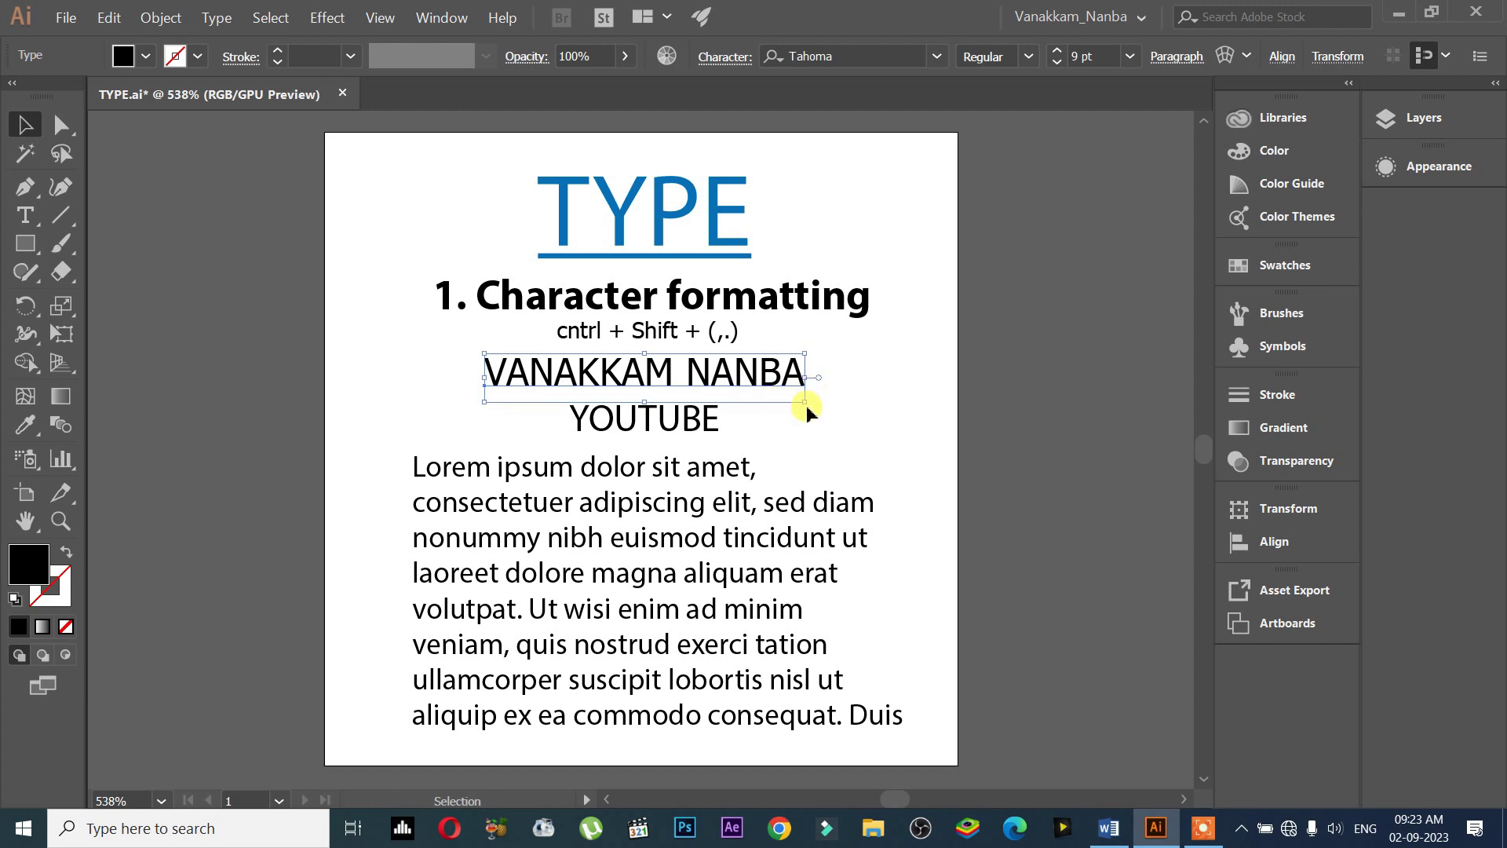
pyautogui.moveTo(804, 413); pyautogui.dragTo(806, 567)
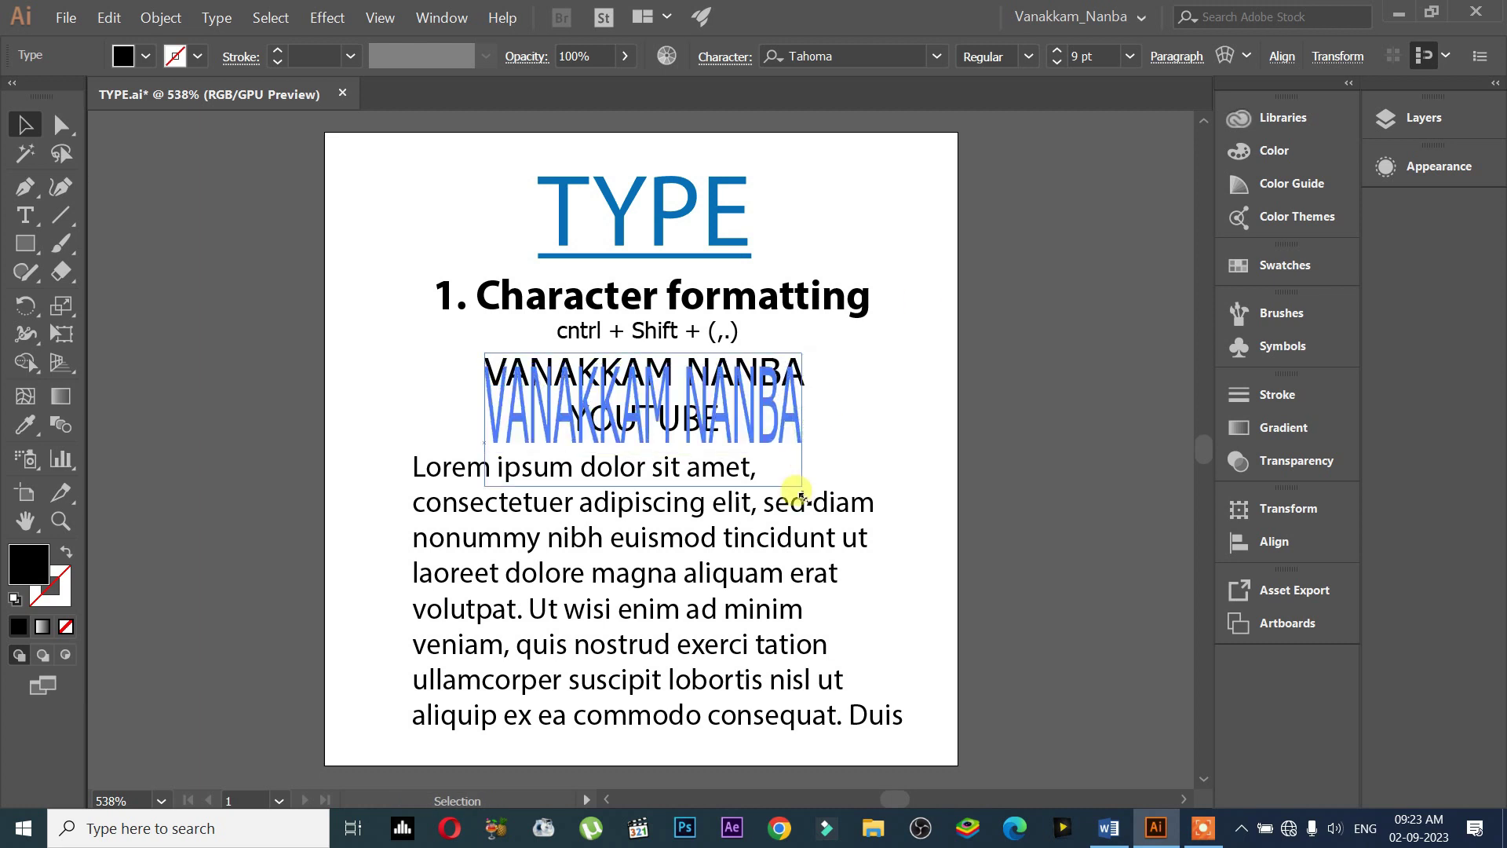
pyautogui.hotkey('ctrl', 'z')
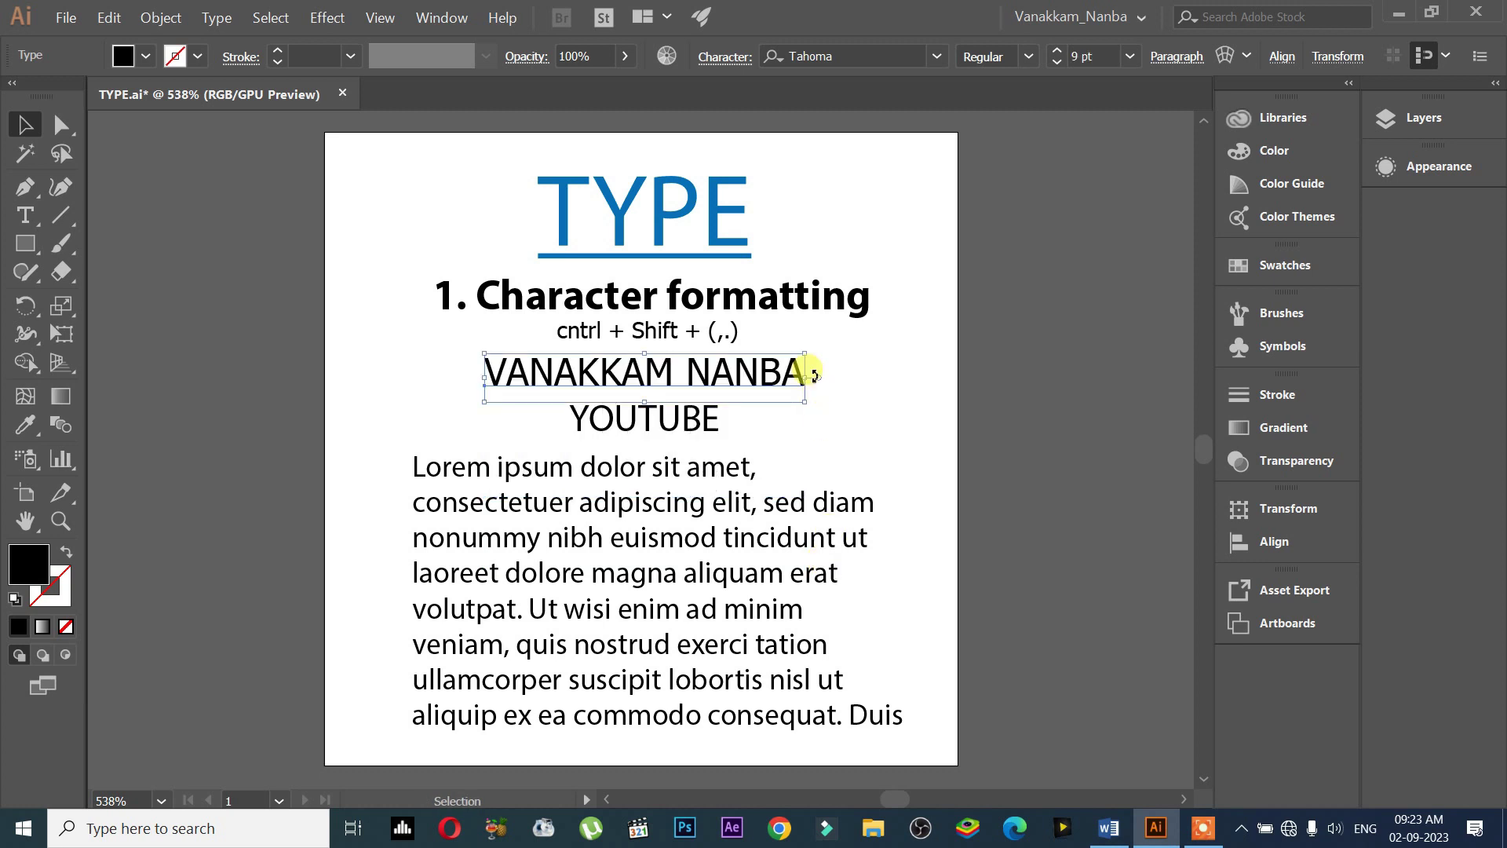
pyautogui.moveTo(812, 382); pyautogui.dragTo(976, 393)
pyautogui.hotkey('ctrl', 'z')
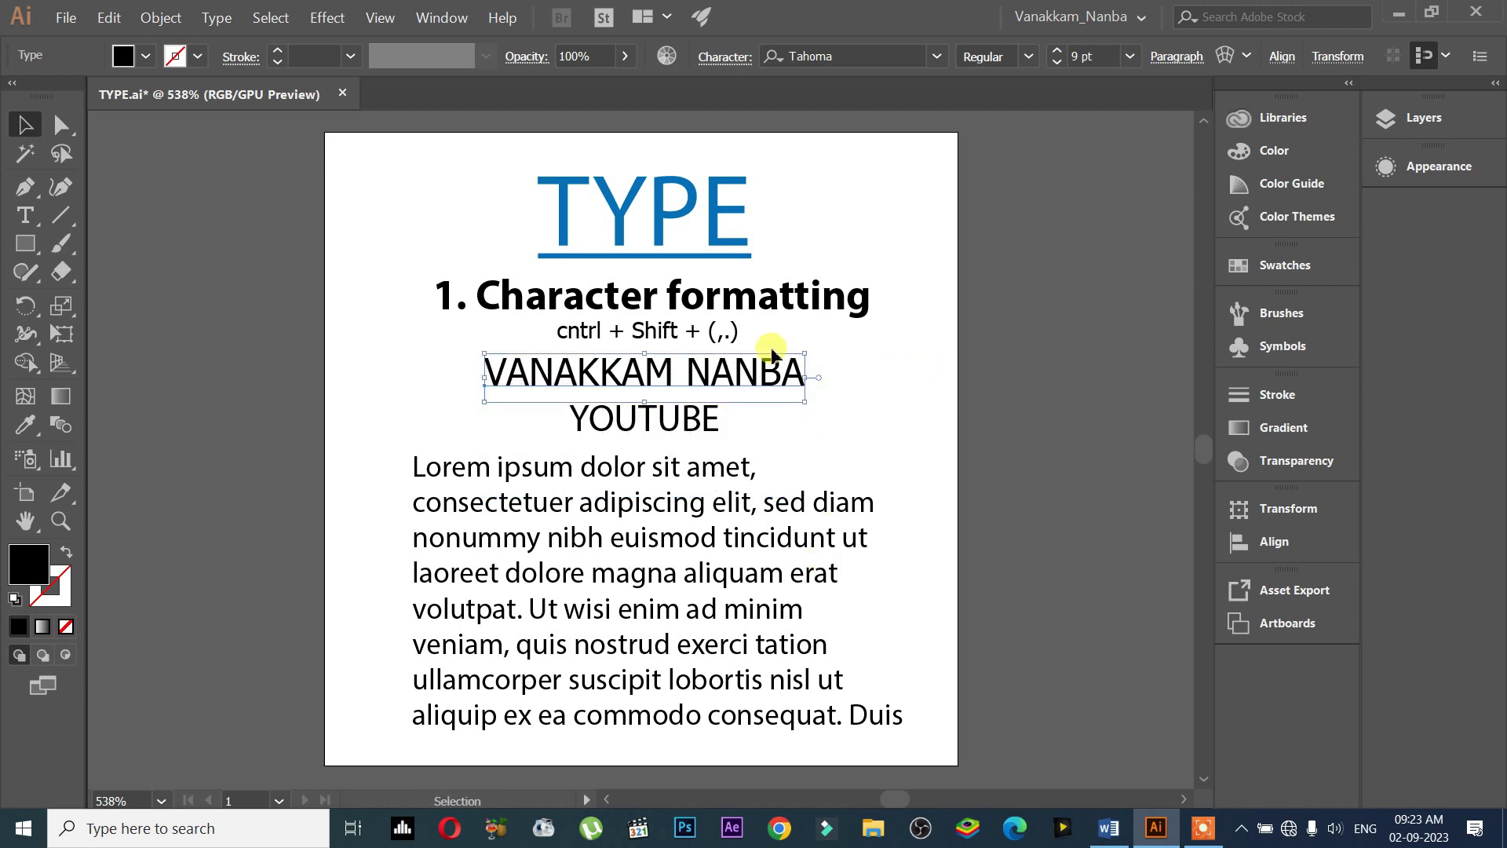
pyautogui.moveTo(805, 348); pyautogui.dragTo(985, 243)
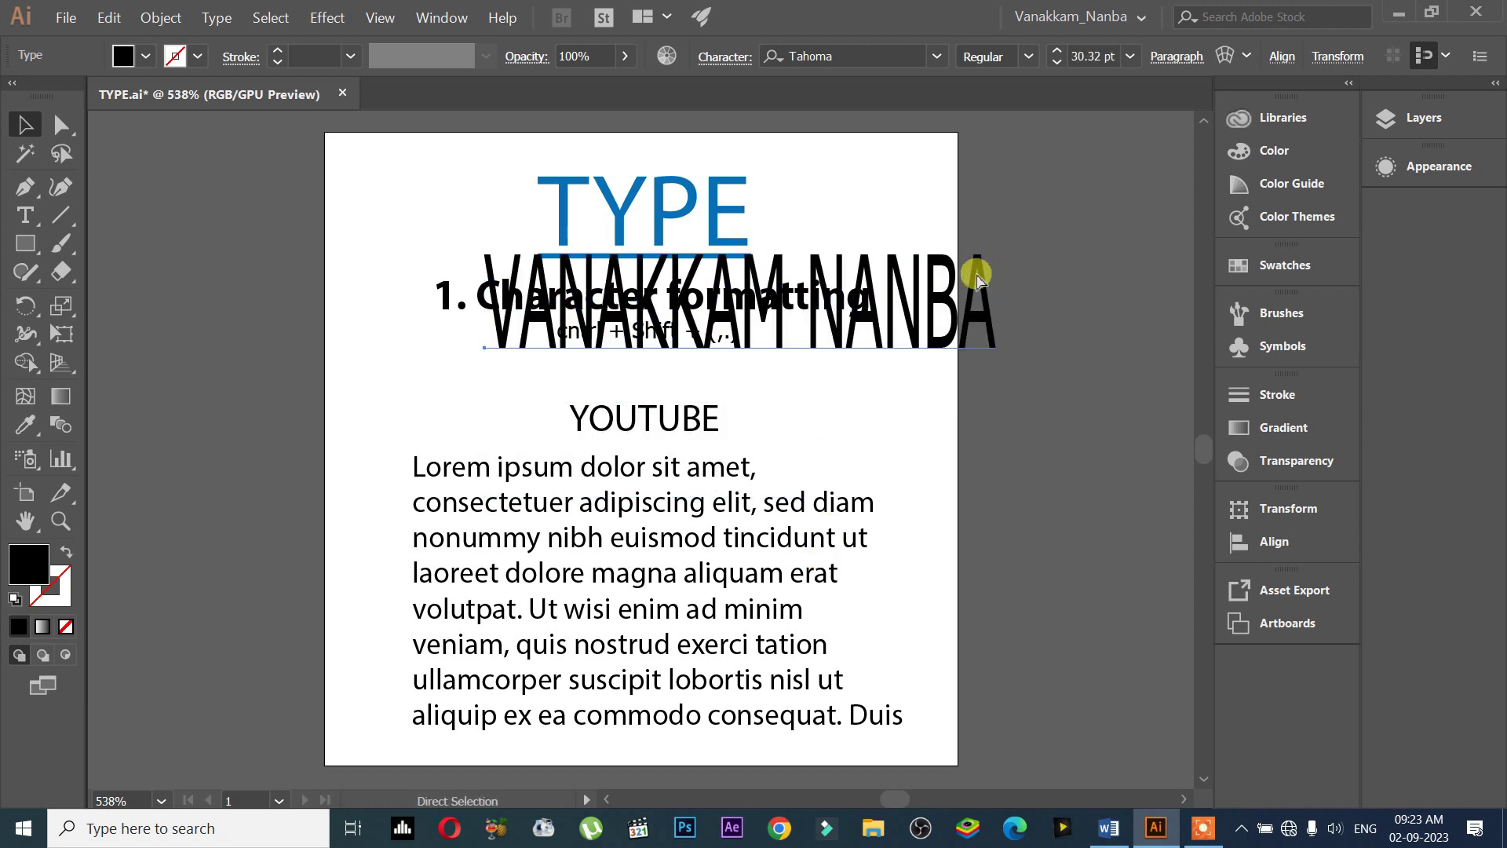
pyautogui.hotkey('ctrl', 'z')
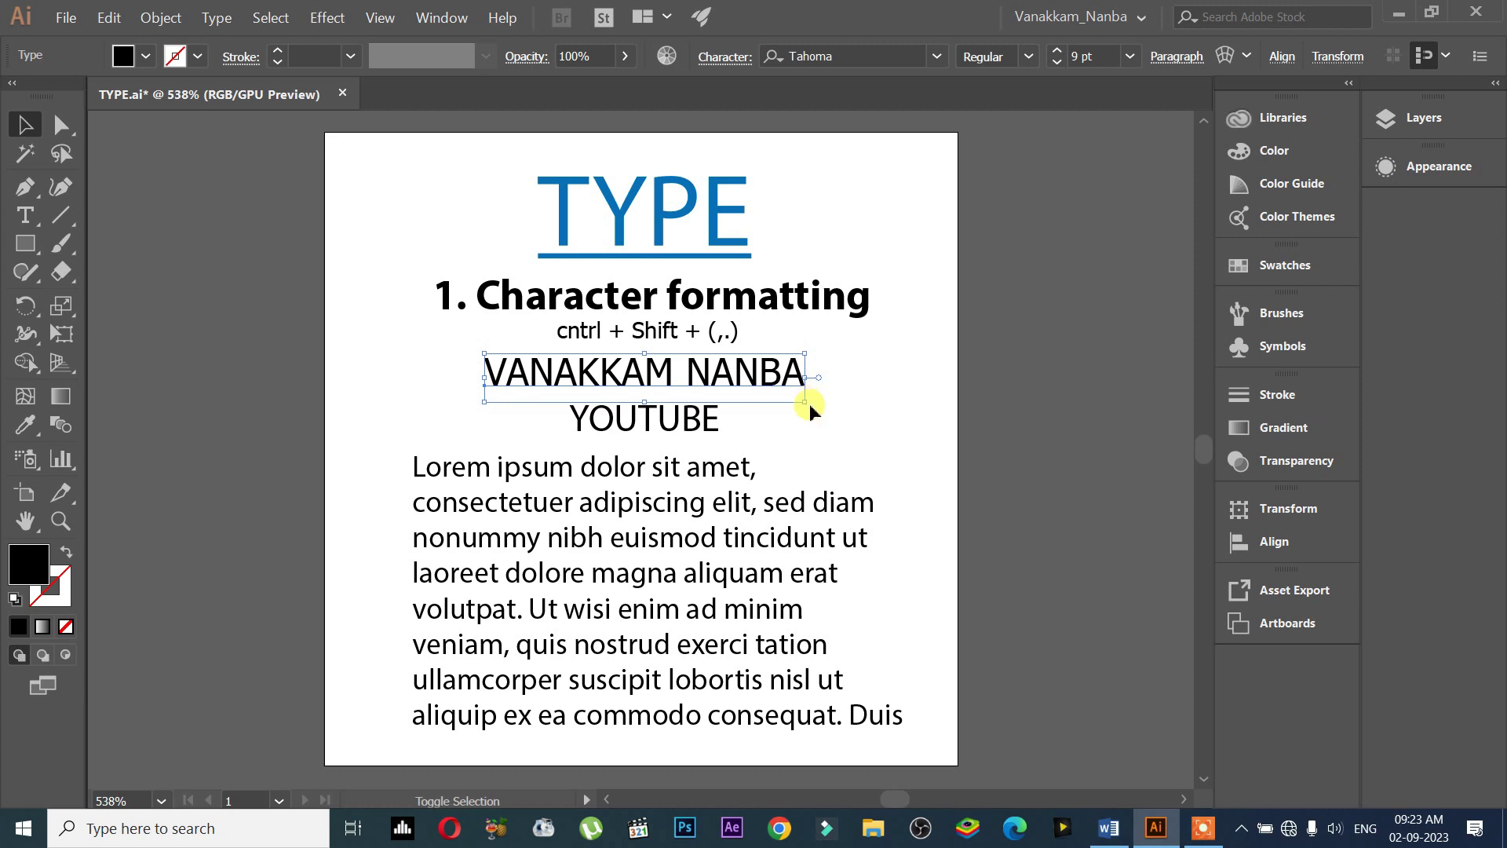
pyautogui.moveTo(809, 403)
pyautogui.mouseDown()
pyautogui.moveTo(978, 492)
pyautogui.moveTo(1017, 433)
pyautogui.mouseUp()
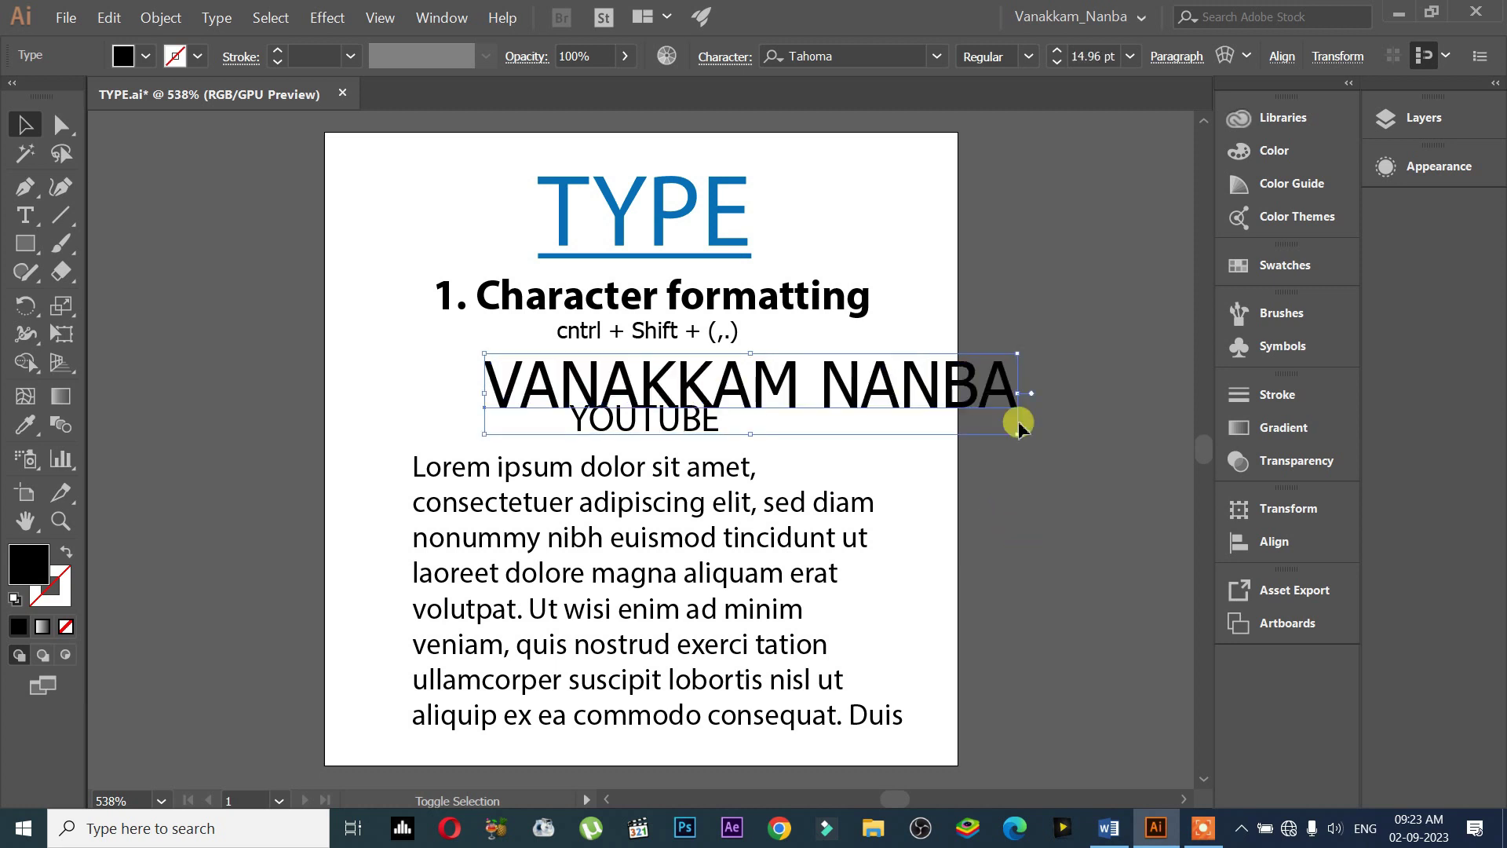
pyautogui.click(1095, 56)
pyautogui.doubleClick(1085, 57)
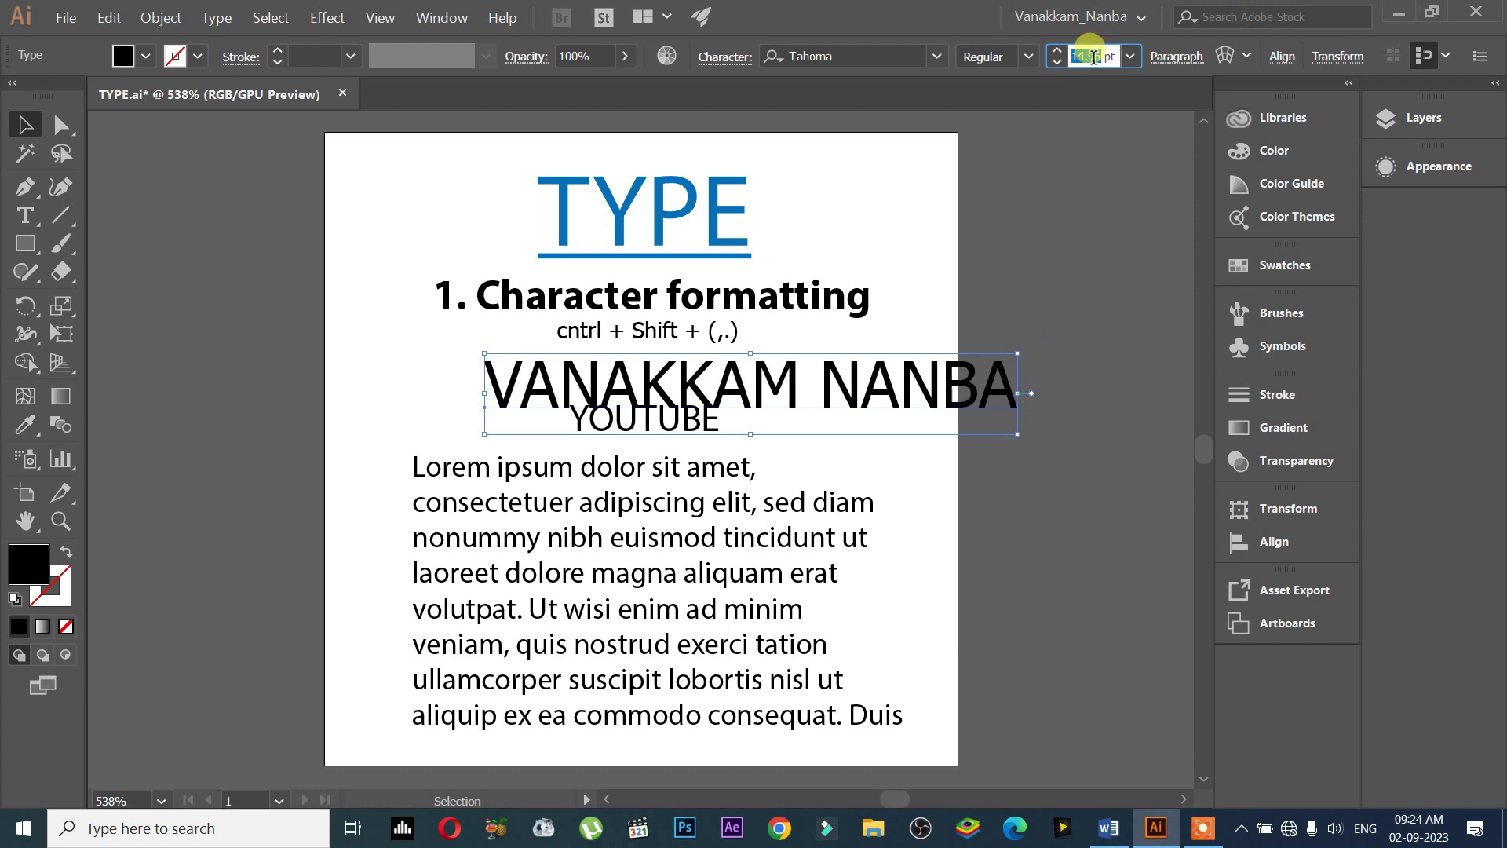
pyautogui.moveTo(1017, 434); pyautogui.dragTo(1033, 436)
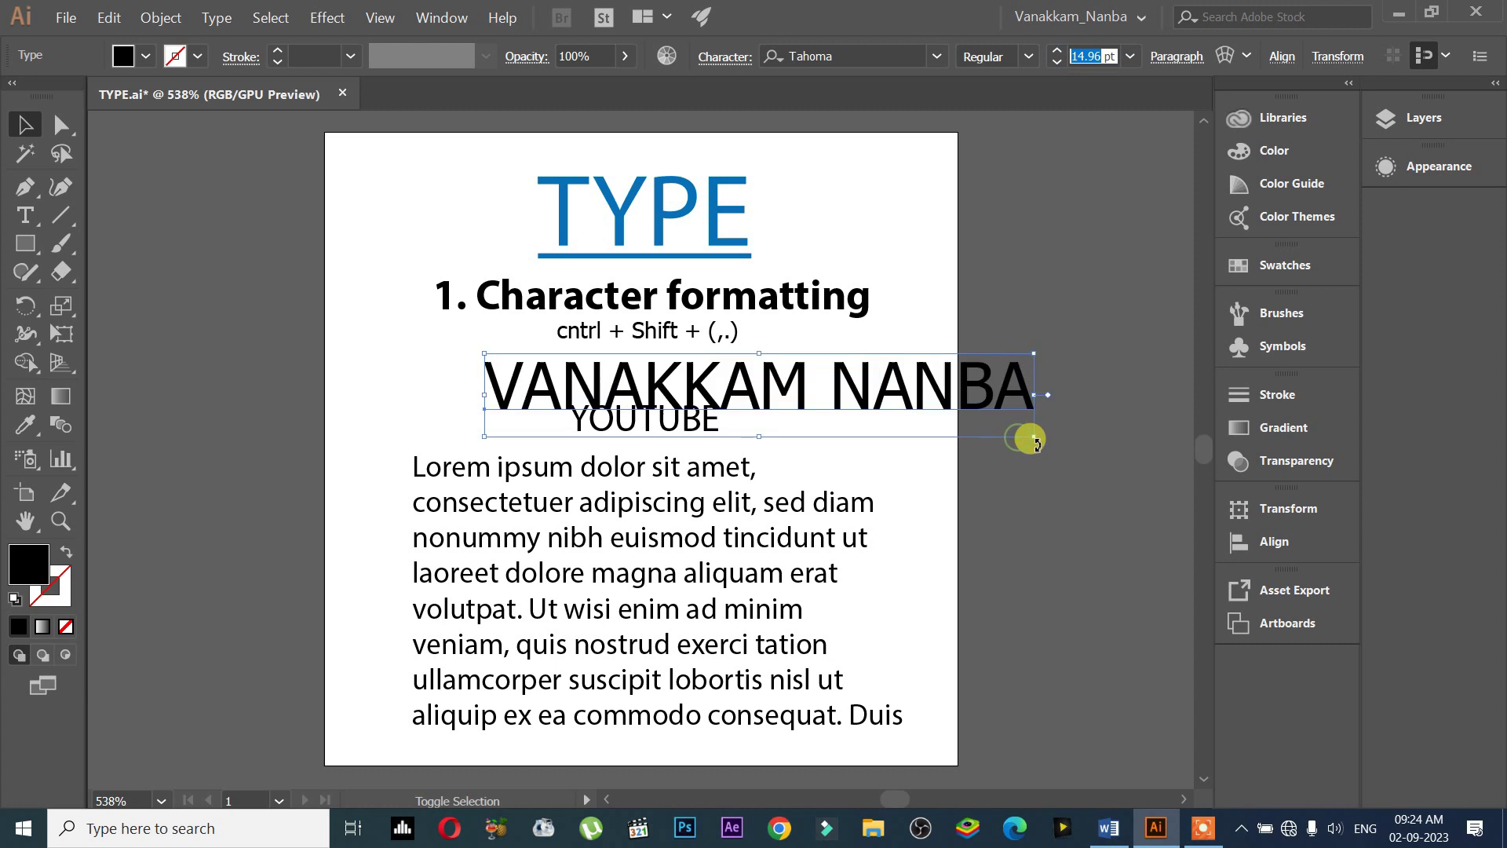
pyautogui.click(1094, 51)
pyautogui.click(1059, 63)
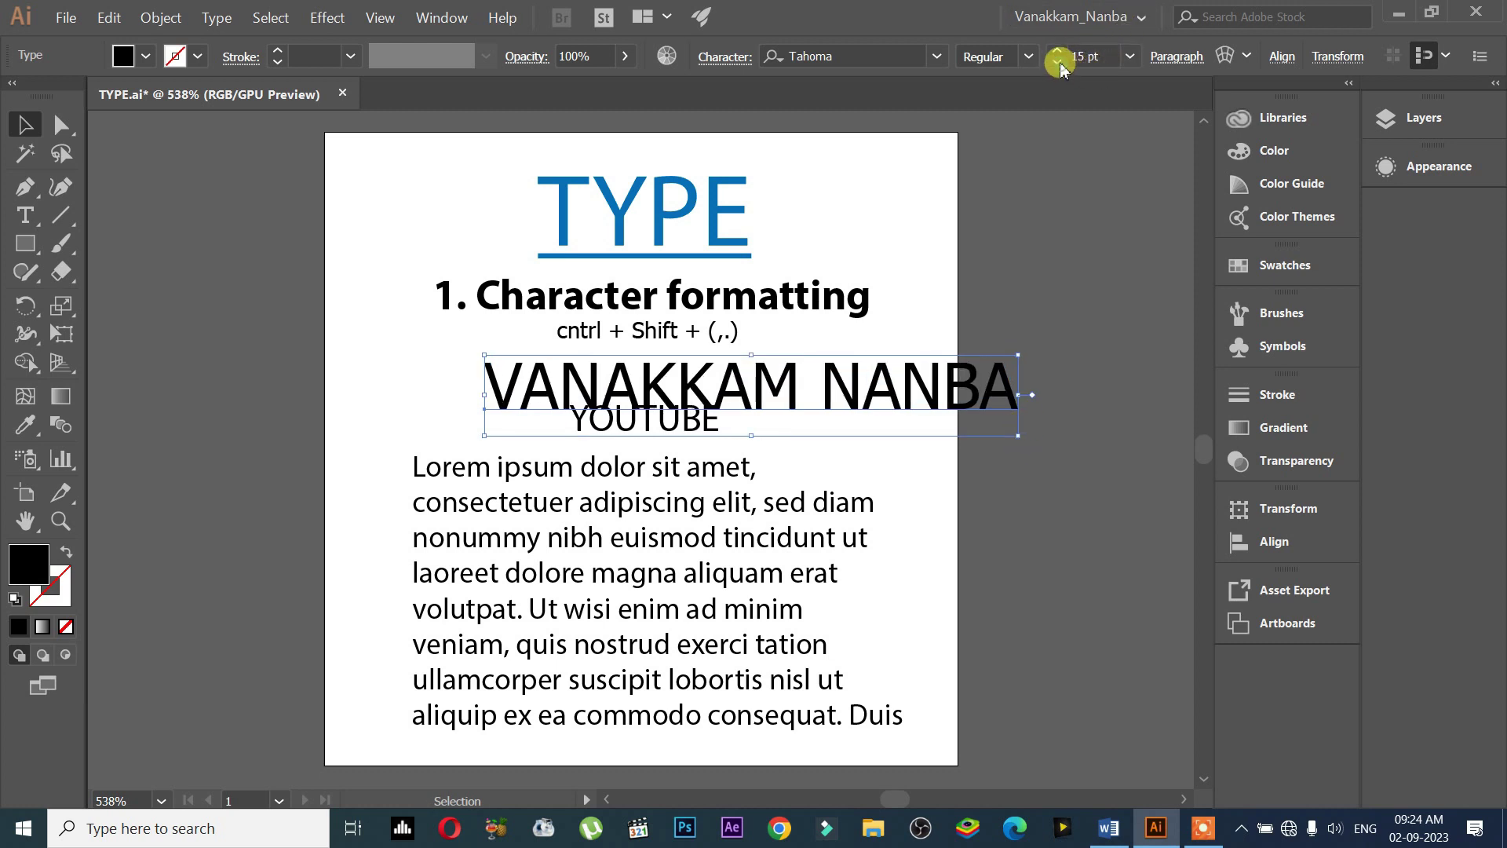
pyautogui.click(1057, 50)
pyautogui.click(1058, 63)
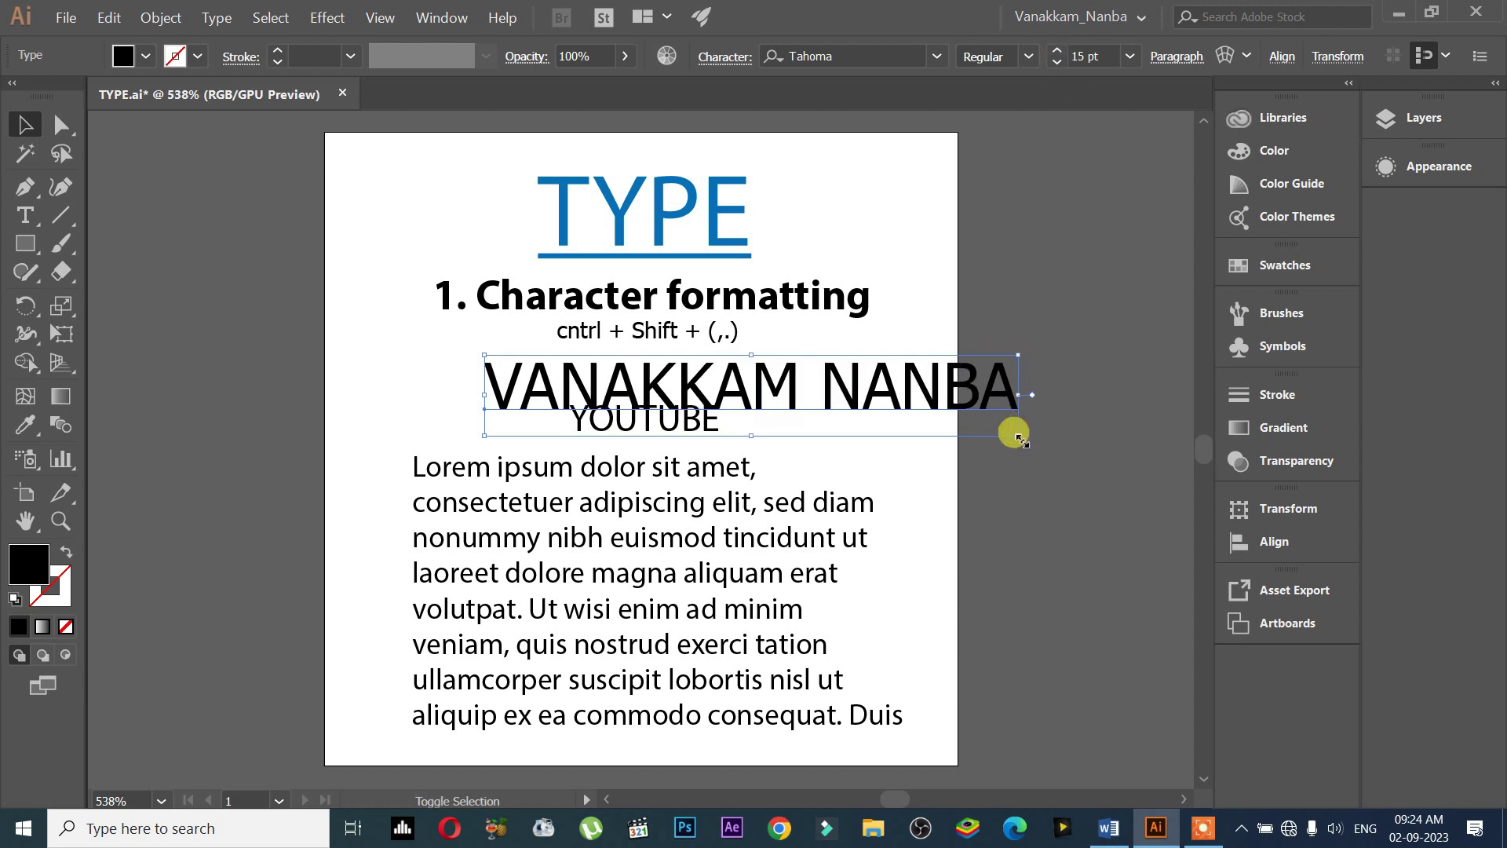
pyautogui.moveTo(1018, 435); pyautogui.dragTo(902, 387)
pyautogui.click(1108, 54)
pyautogui.write('9')
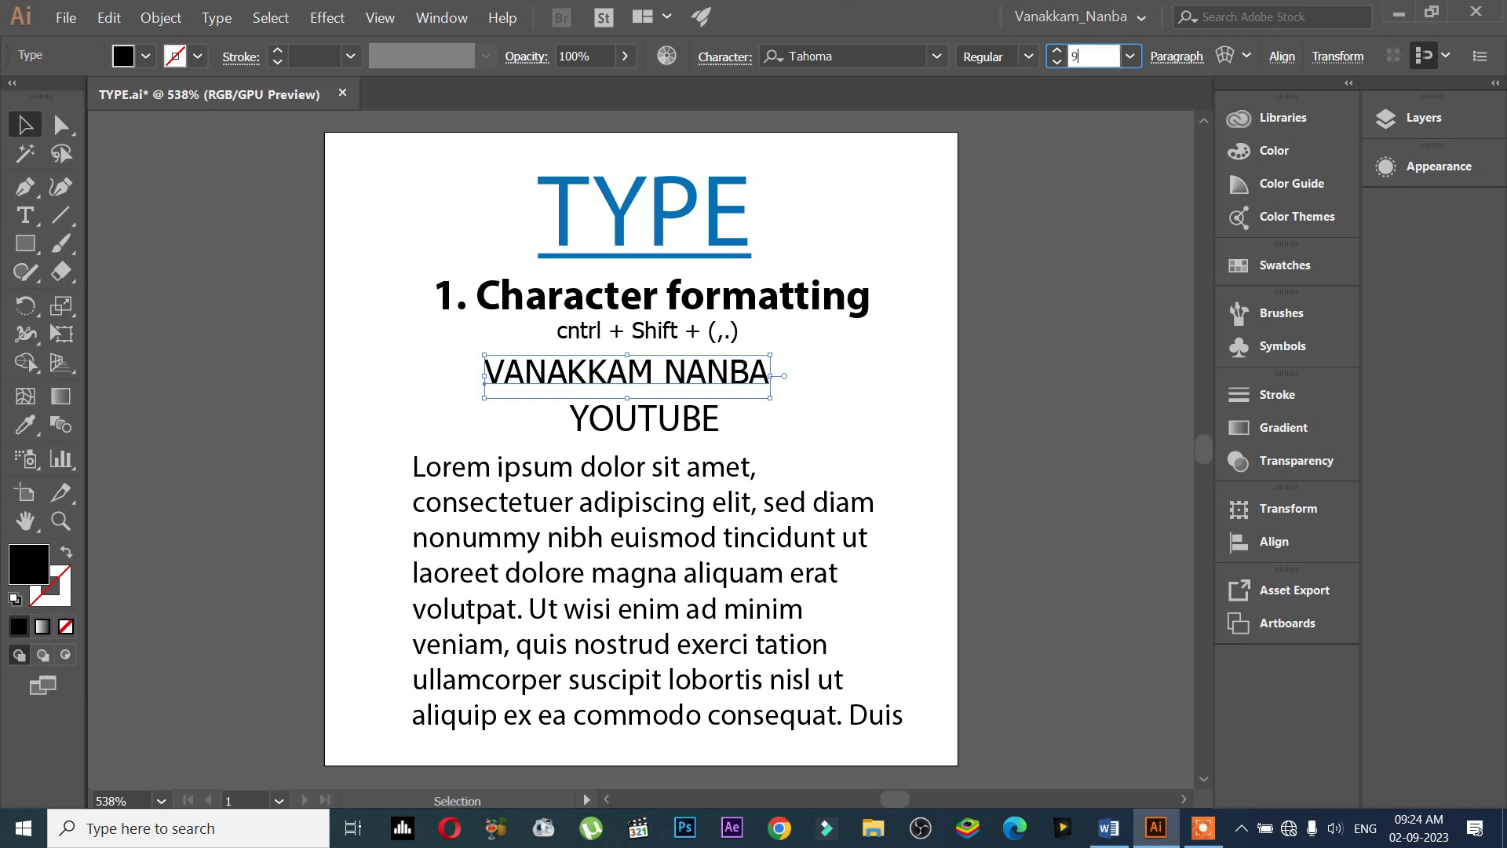
pyautogui.press('Return')
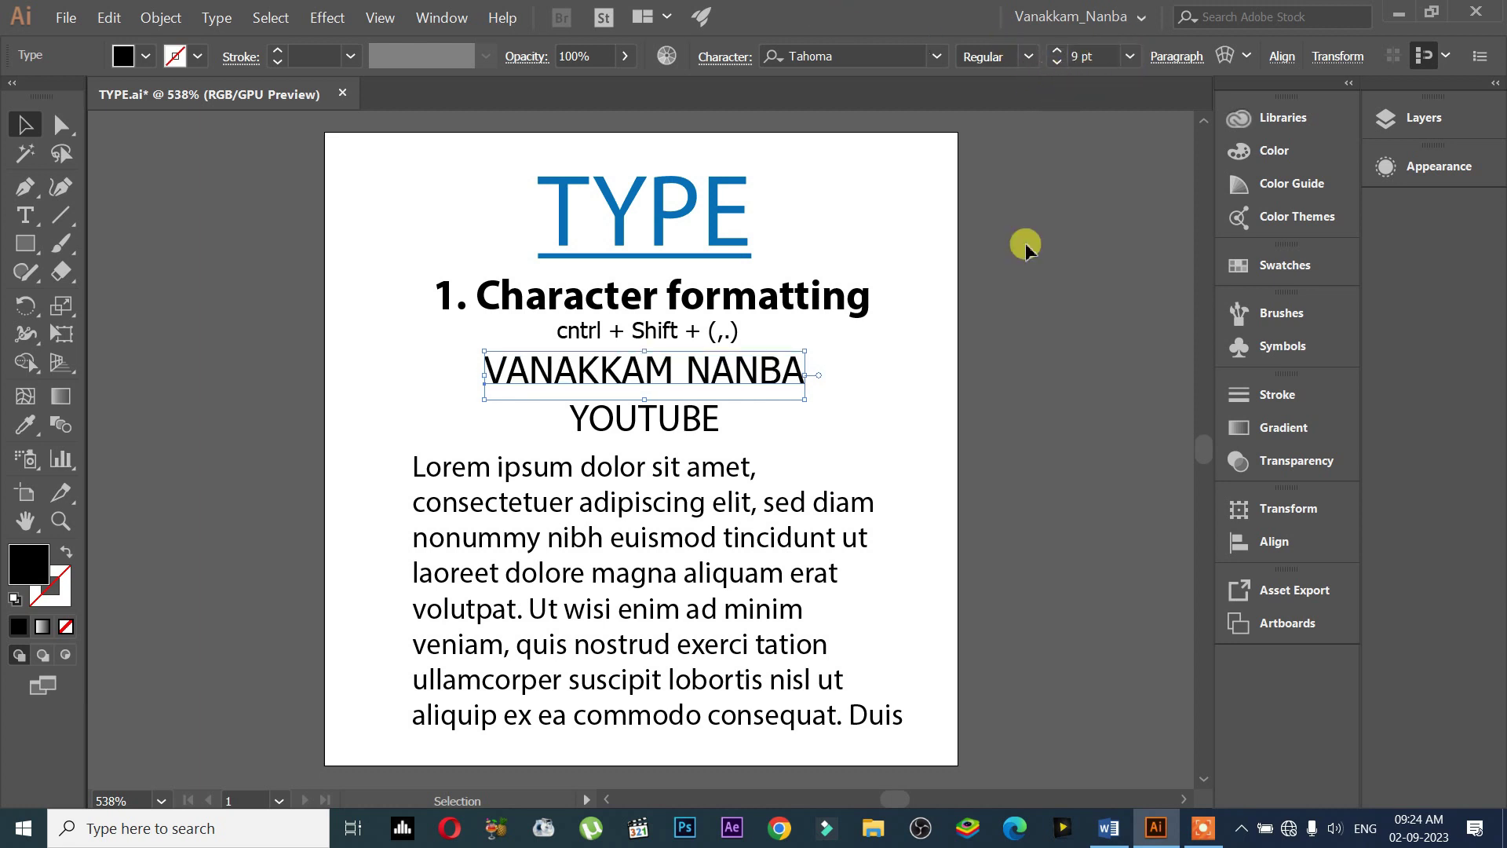
pyautogui.click(1010, 274)
pyautogui.click(792, 381)
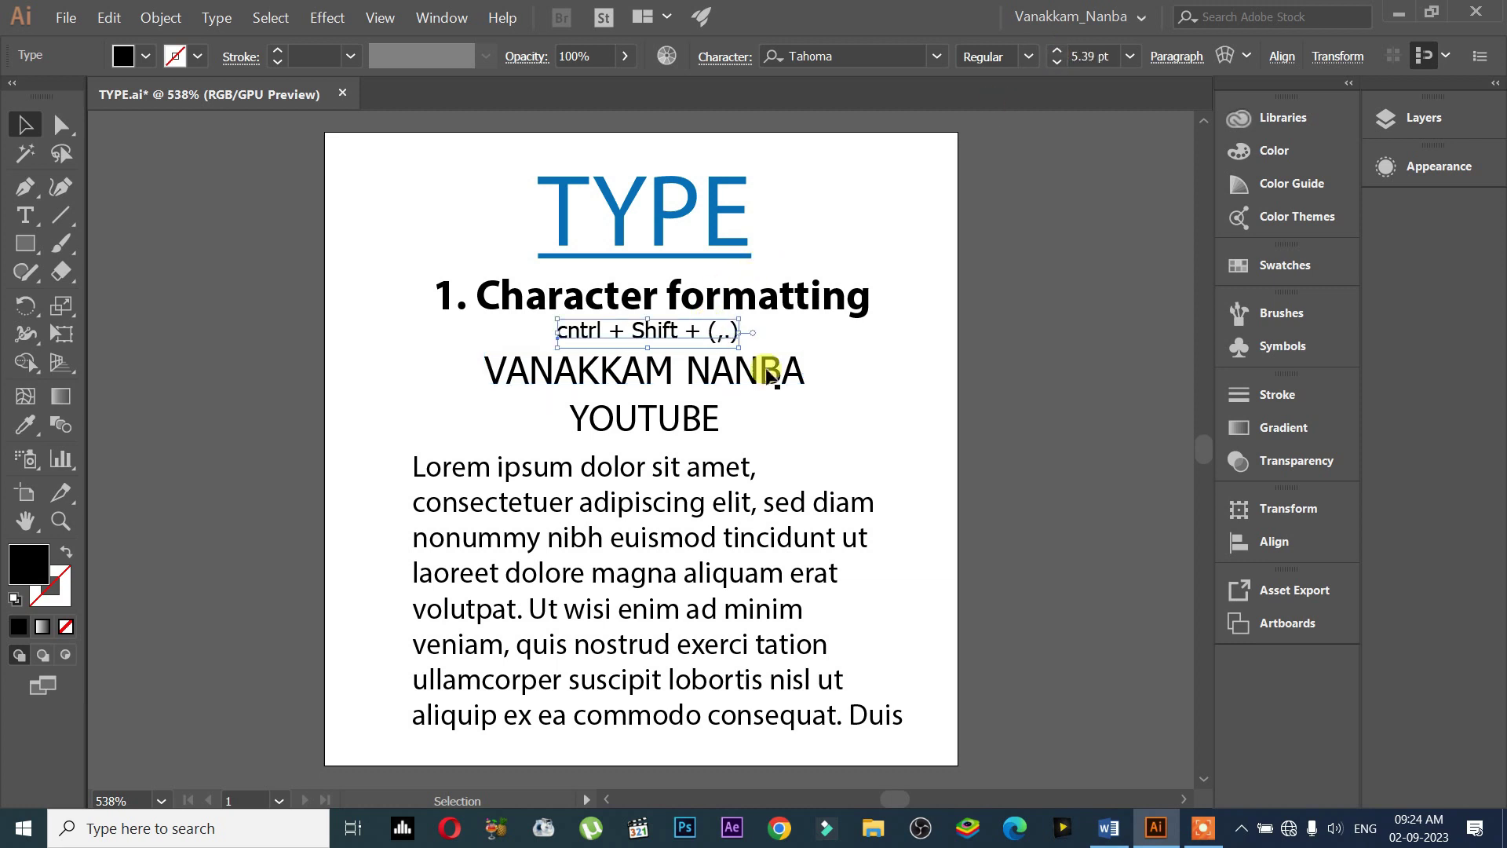
pyautogui.moveTo(803, 399)
pyautogui.mouseDown()
pyautogui.moveTo(839, 415)
pyautogui.moveTo(805, 400)
pyautogui.mouseUp()
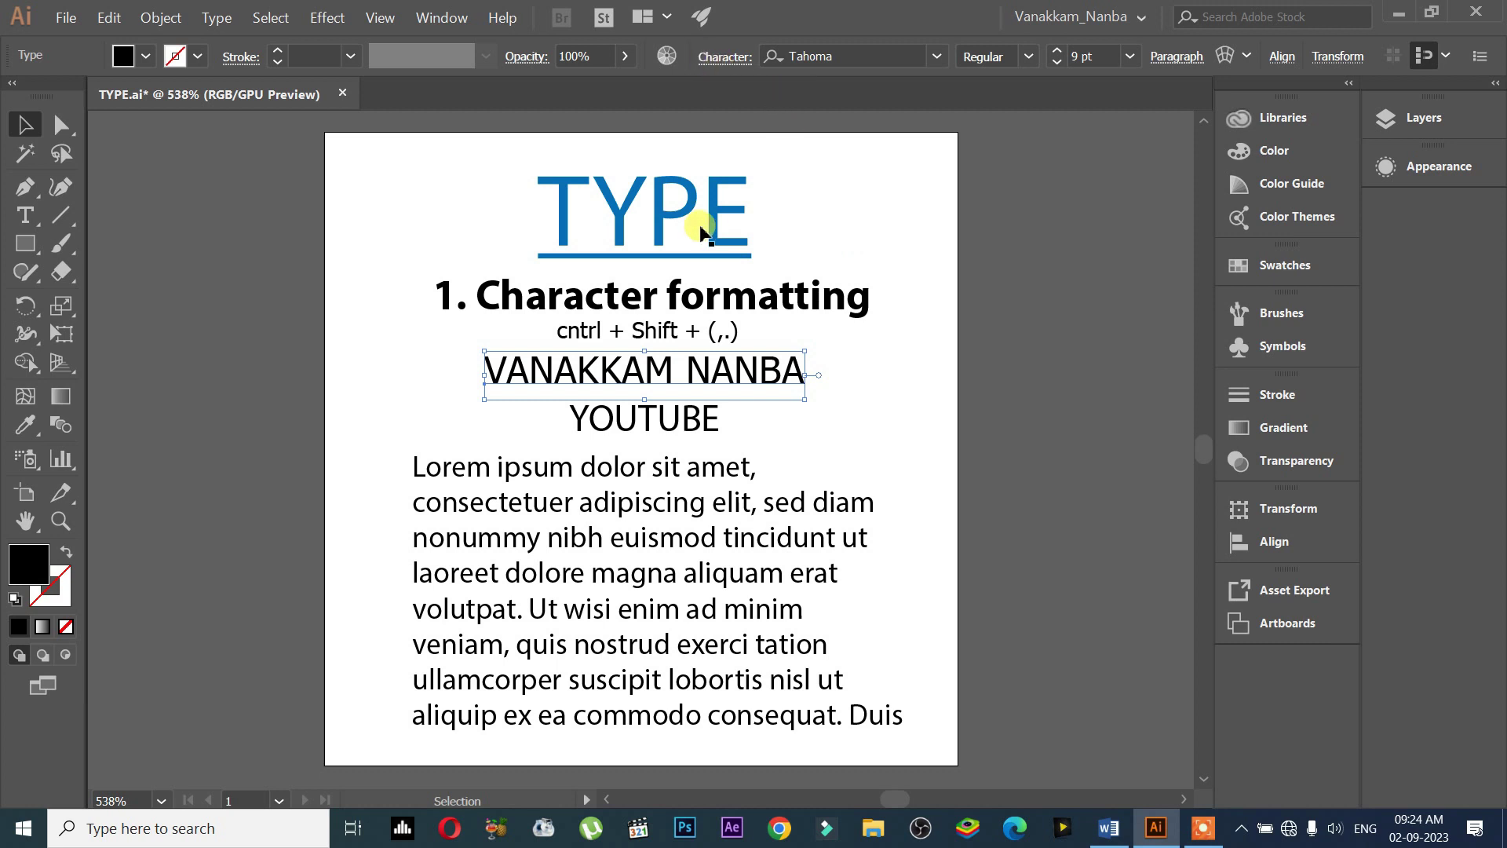
pyautogui.click(630, 301)
# Open the Character dropdown and toggle Show Touch Type Tool in its flyout
pyautogui.click(724, 57)
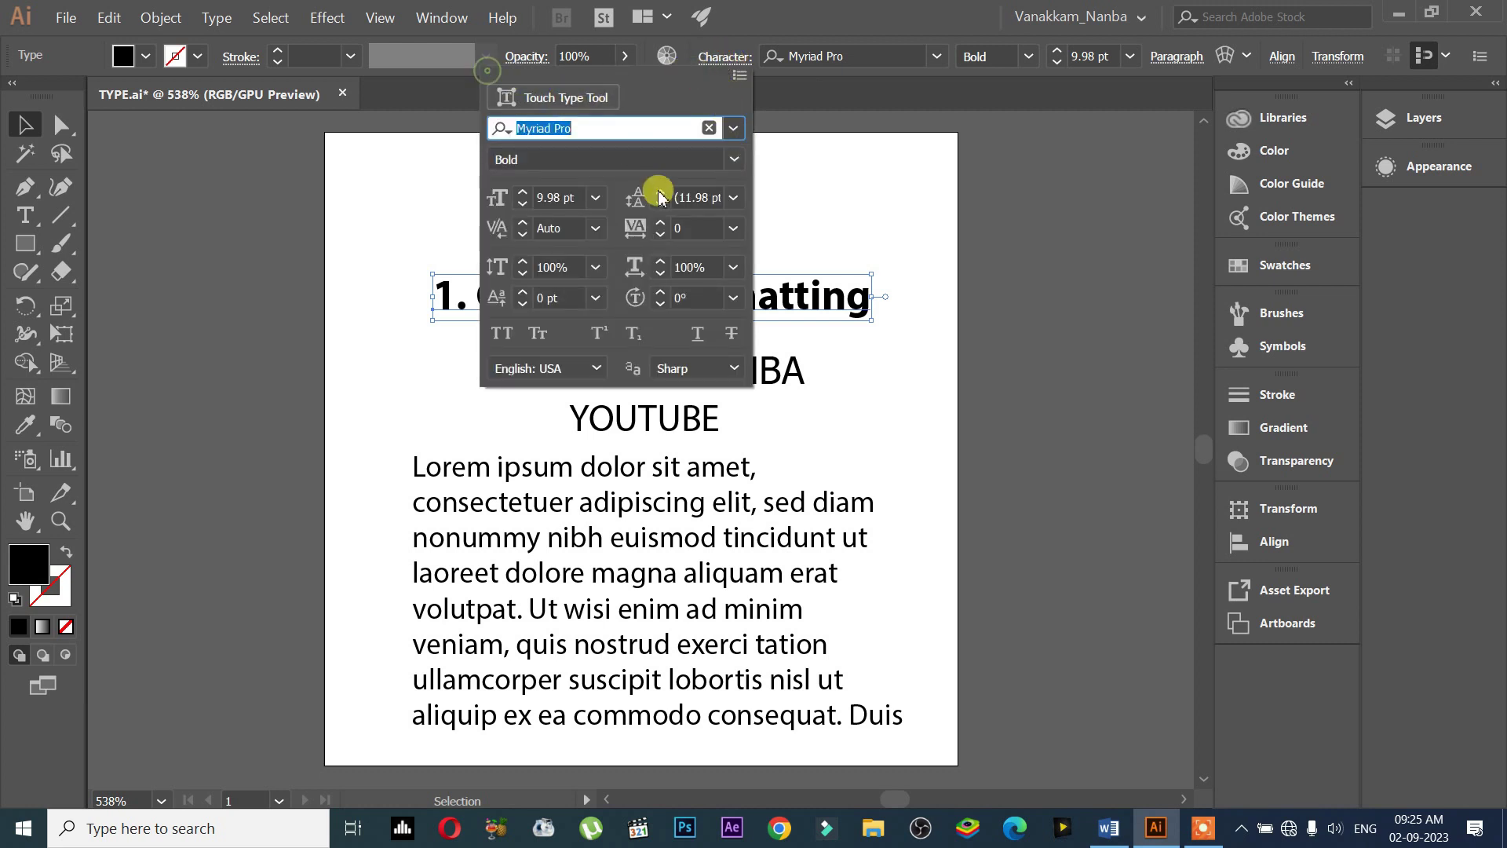
pyautogui.click(736, 78)
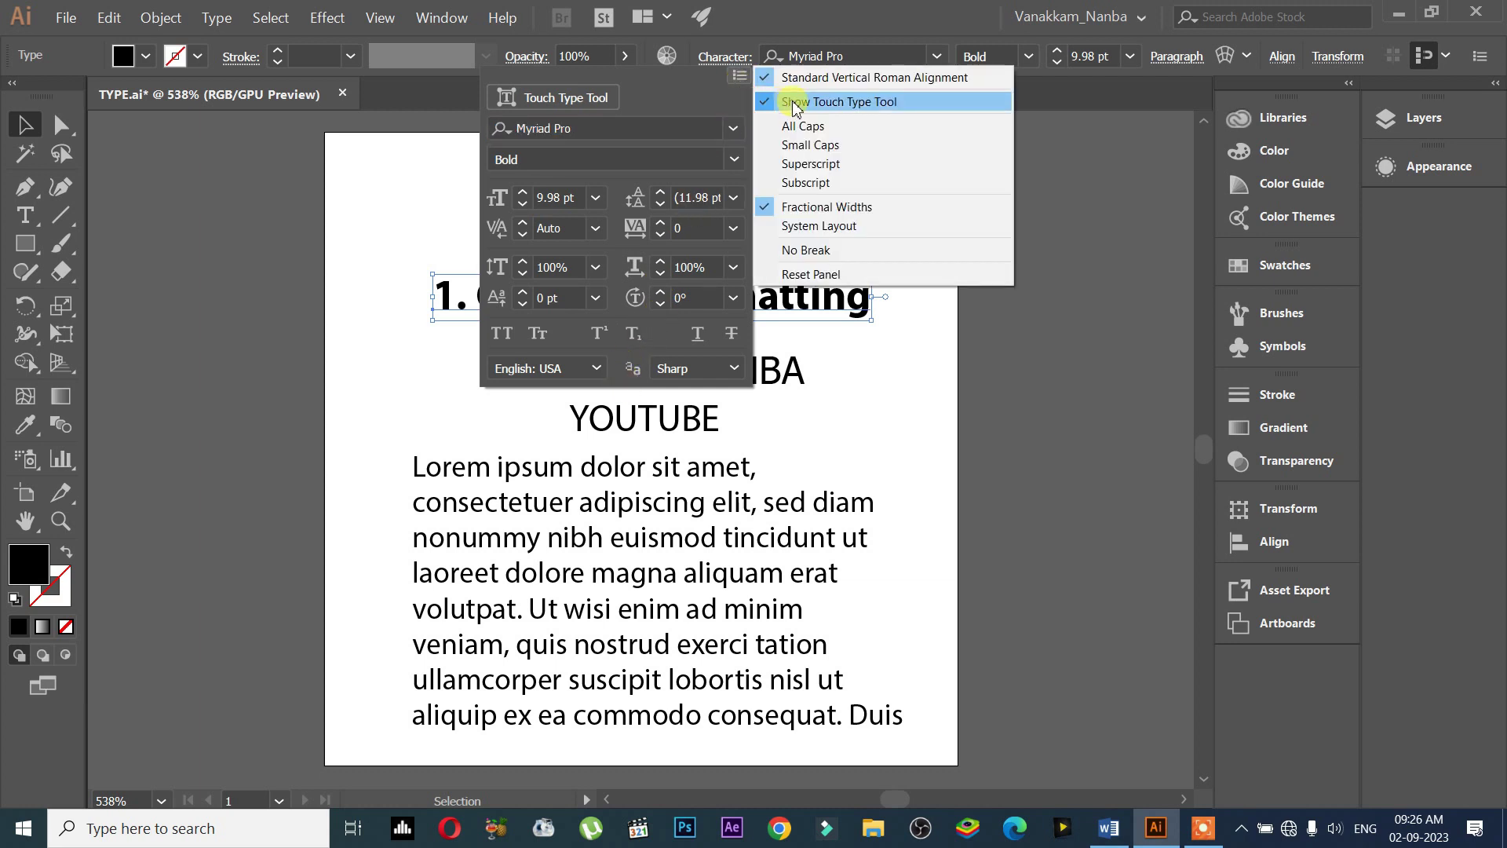
pyautogui.click(806, 103)
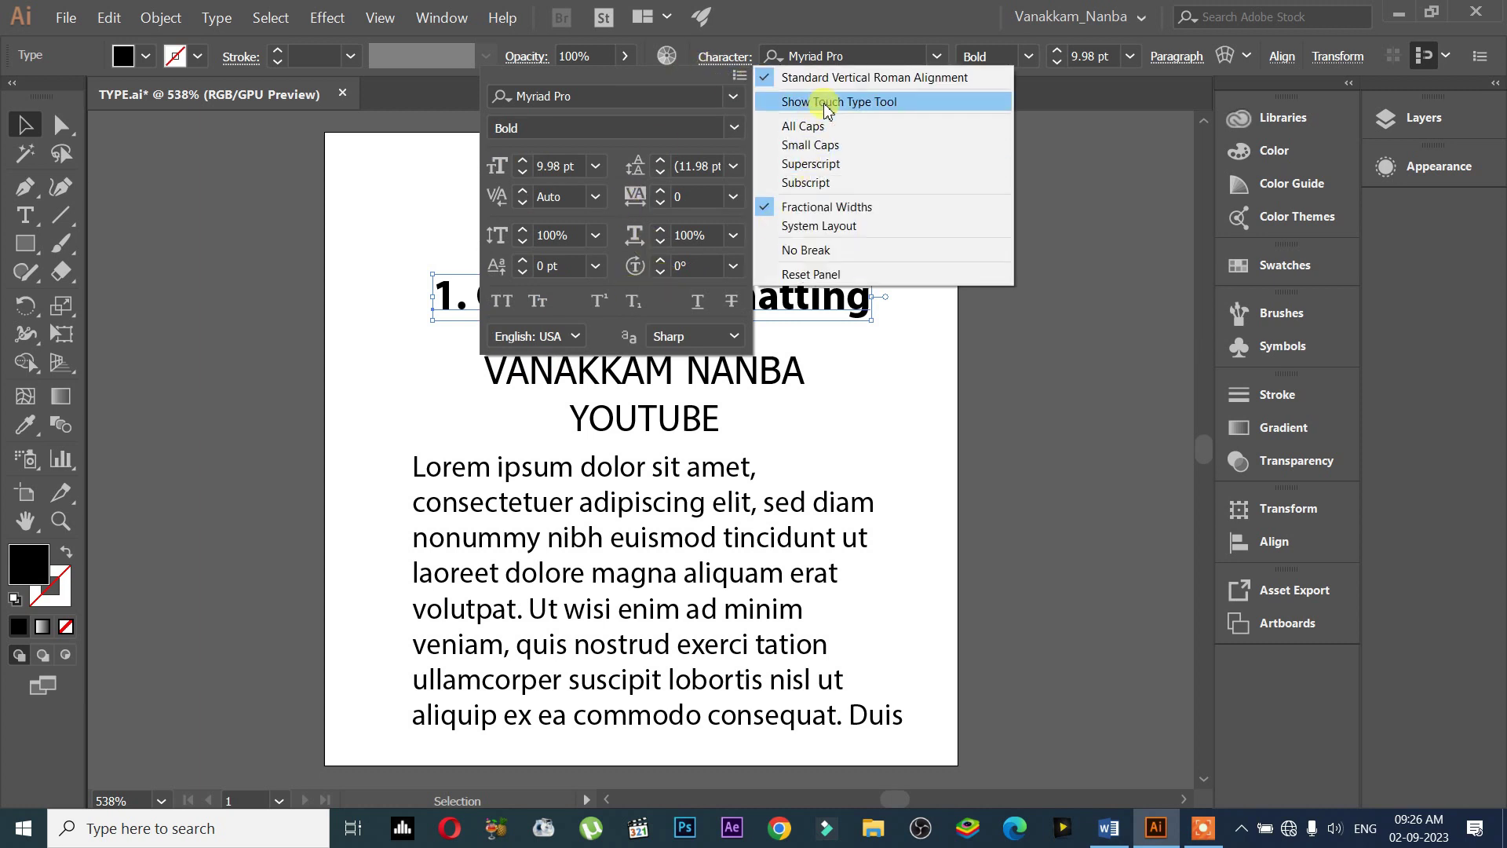
pyautogui.click(826, 103)
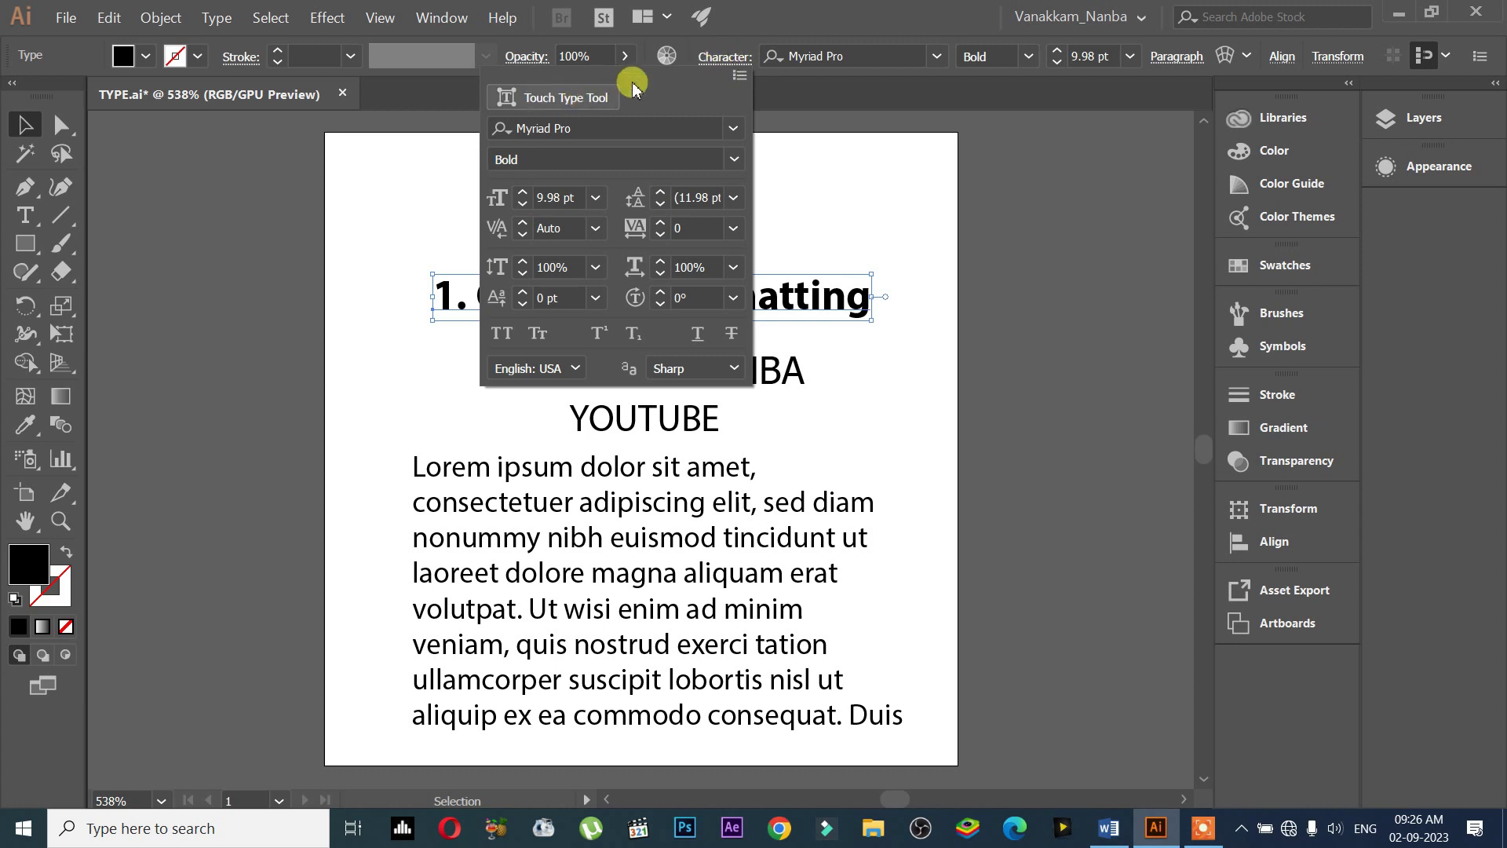
pyautogui.click(717, 56)
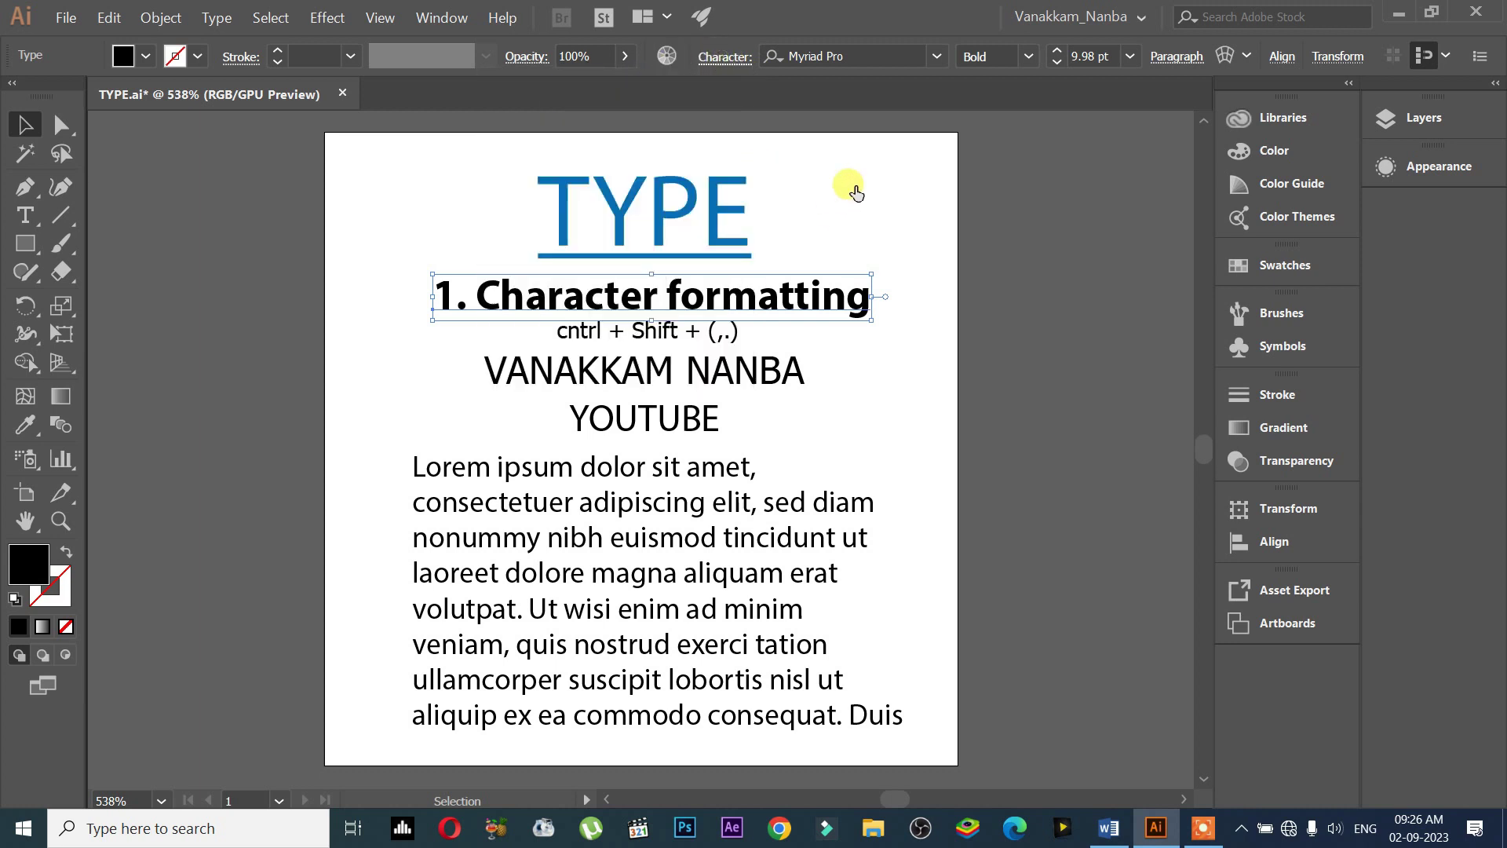
# Toggle Show Touch Type Tool off again and bring up the Window menu
pyautogui.click(722, 58)
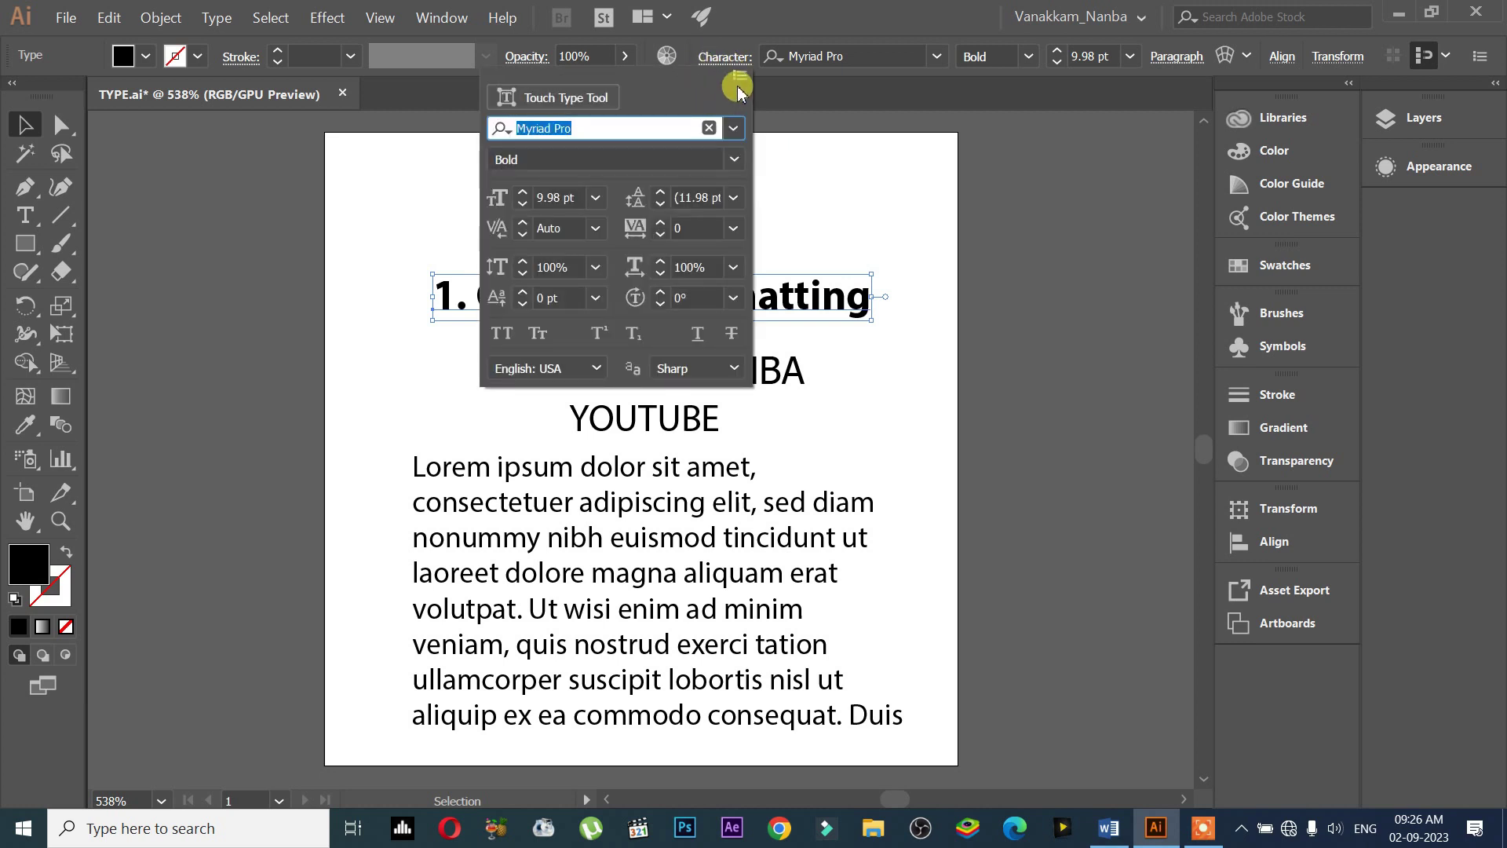
pyautogui.click(739, 78)
pyautogui.click(828, 101)
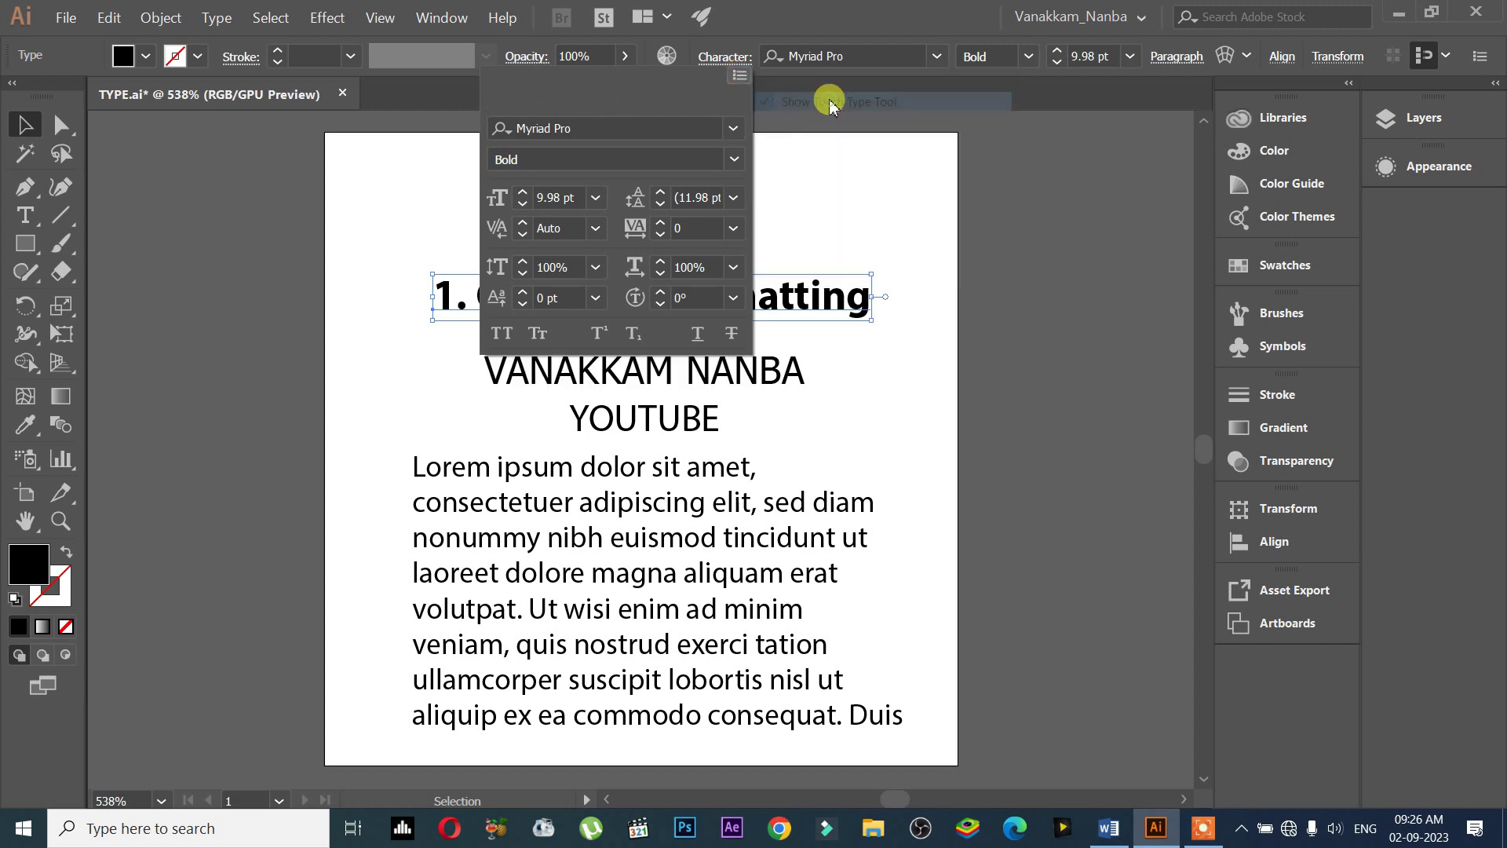
pyautogui.click(663, 93)
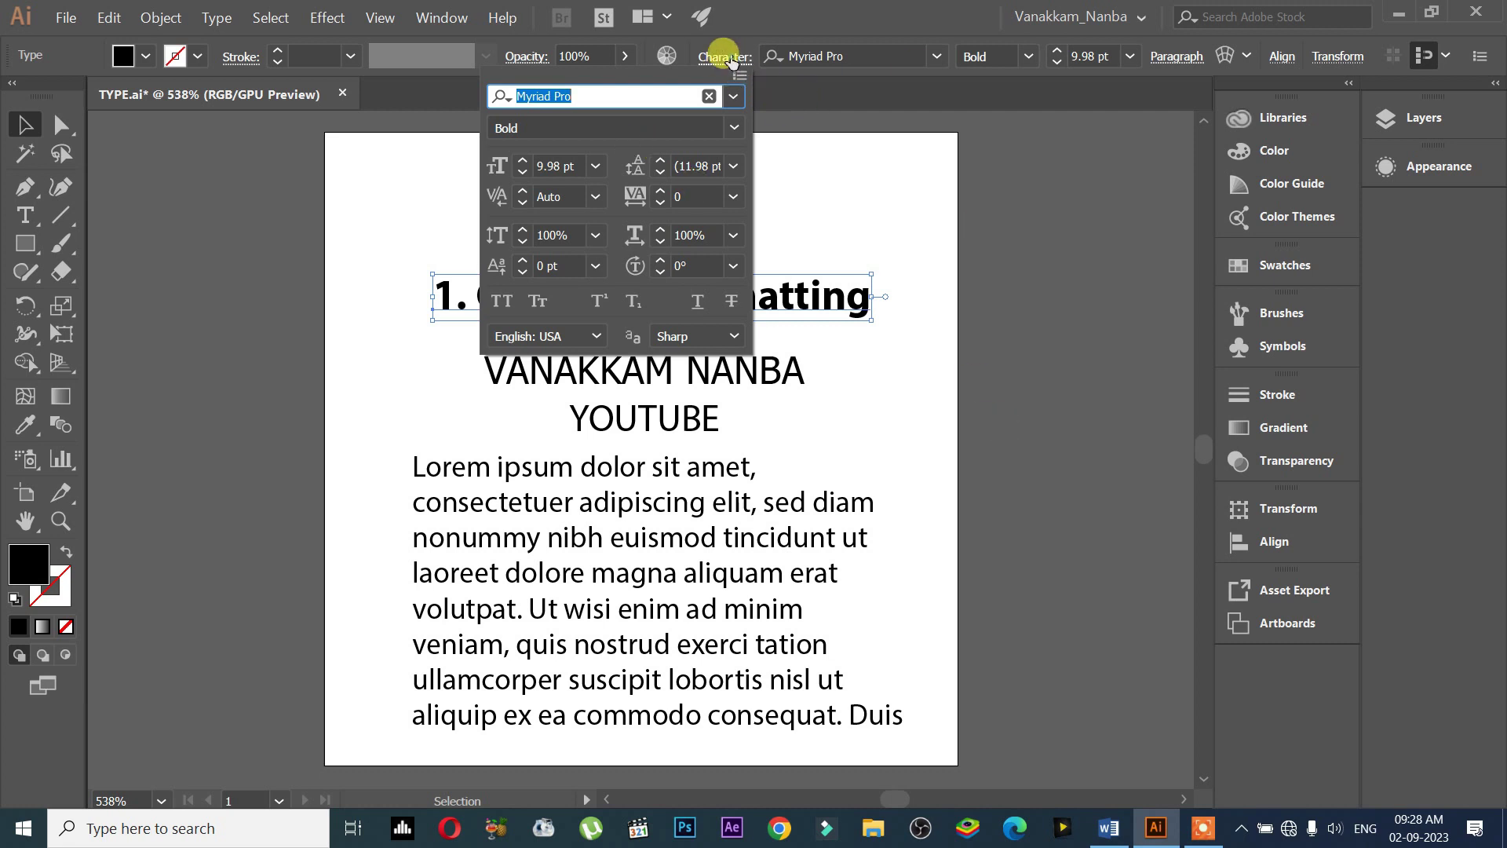
pyautogui.click(442, 17)
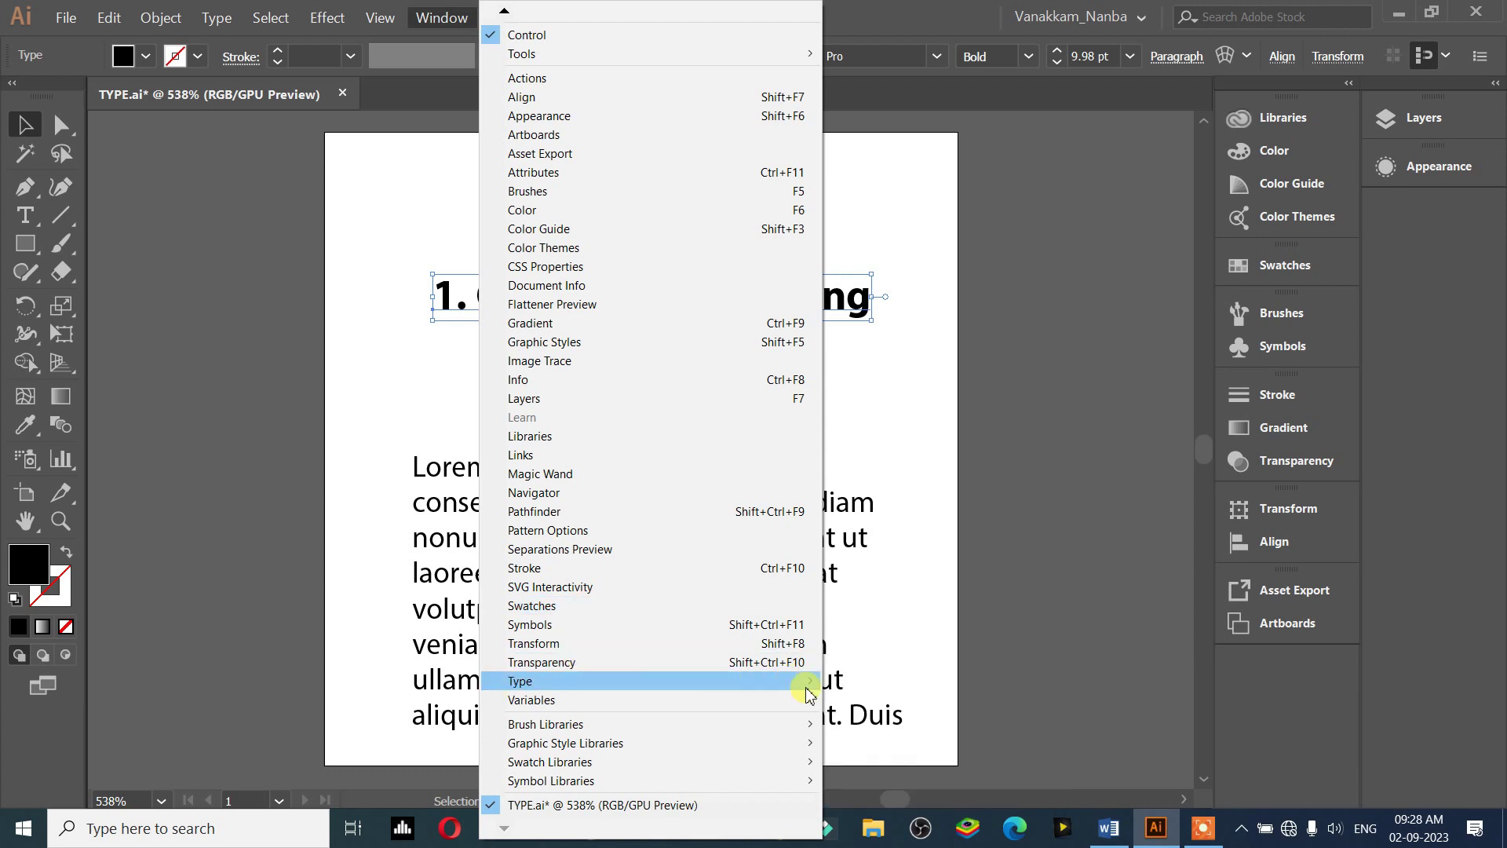
# Open the Character panel floating beside the artboard and turn on Show Touch Type Tool
pyautogui.moveTo(659, 680)
pyautogui.click(870, 683)
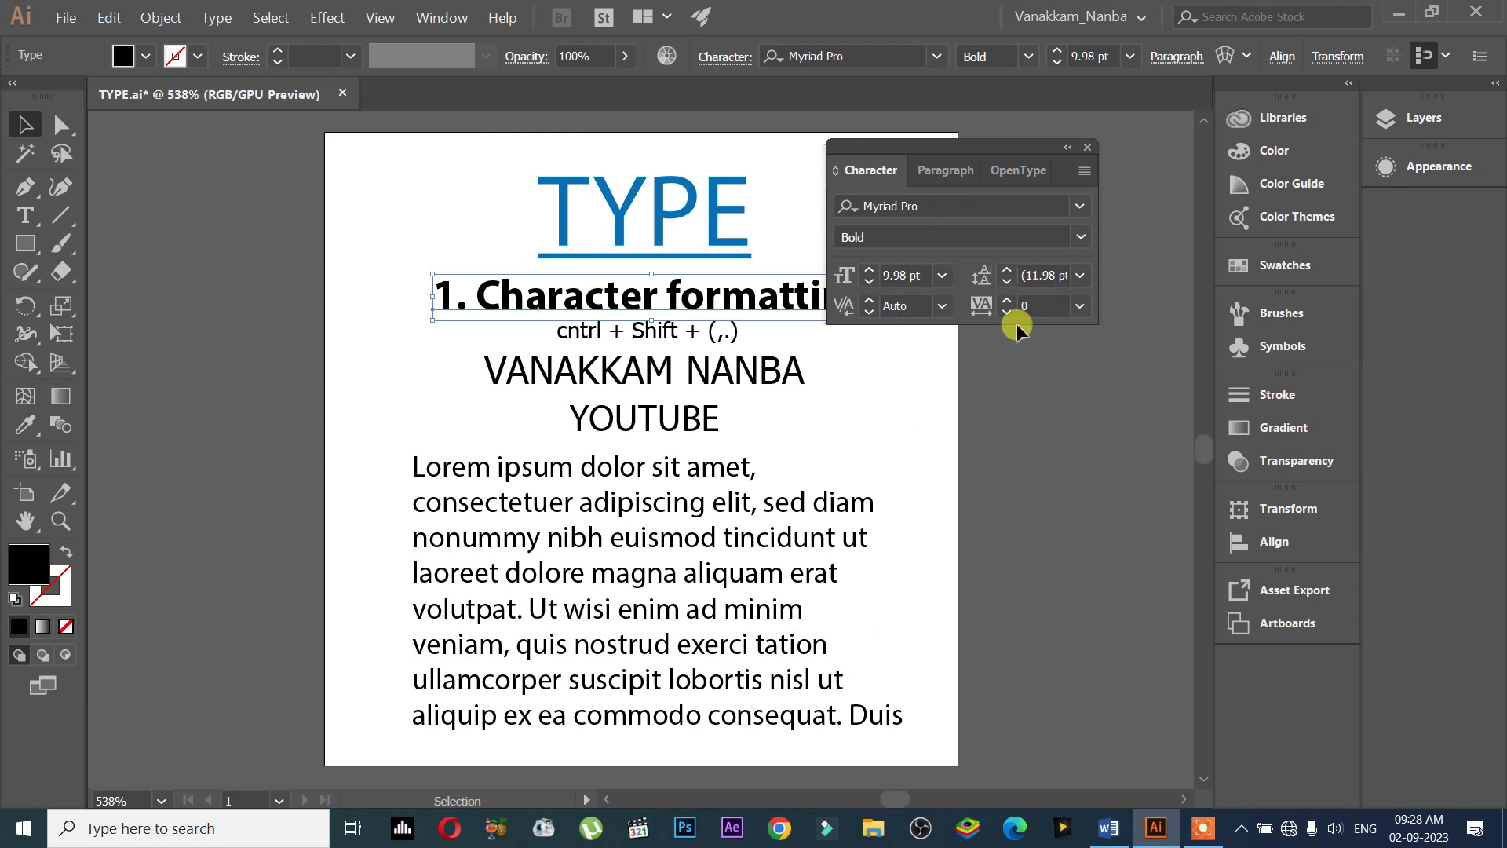
pyautogui.moveTo(987, 146)
pyautogui.mouseDown()
pyautogui.moveTo(1081, 88)
pyautogui.moveTo(1086, 290)
pyautogui.mouseUp()
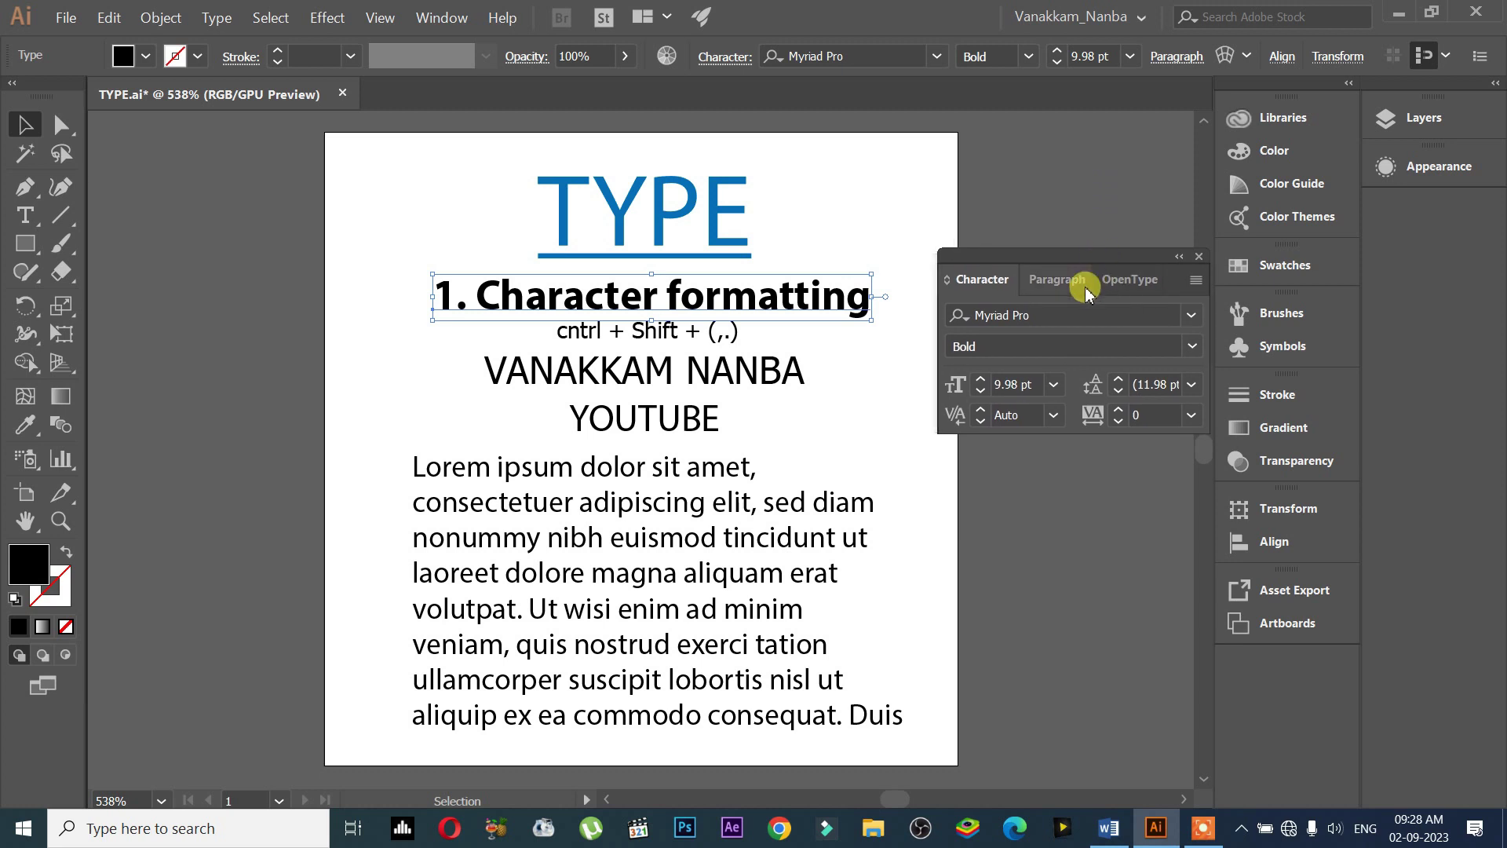
pyautogui.click(1194, 280)
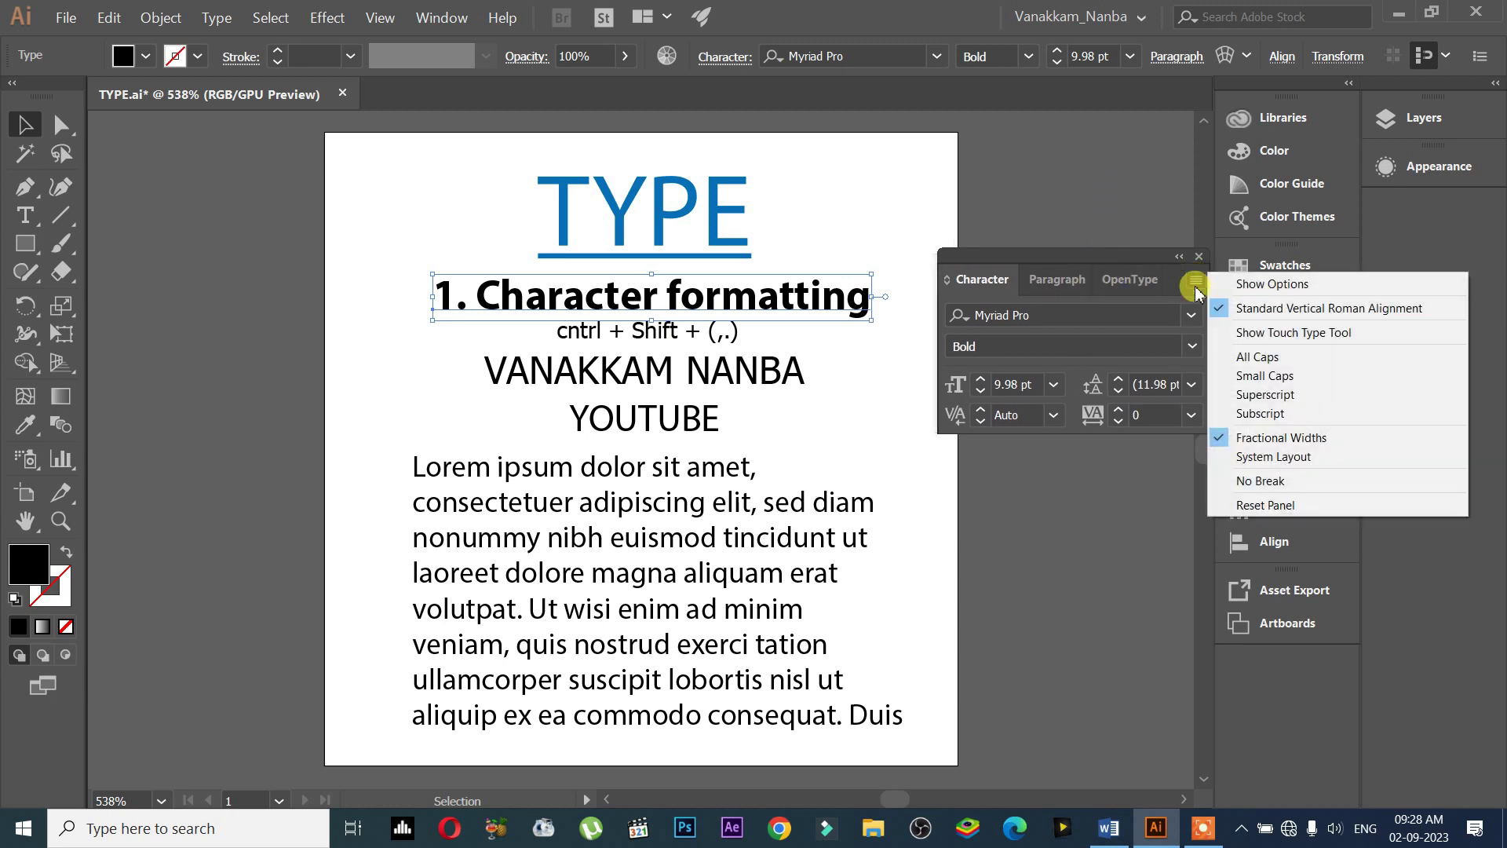
pyautogui.click(1287, 336)
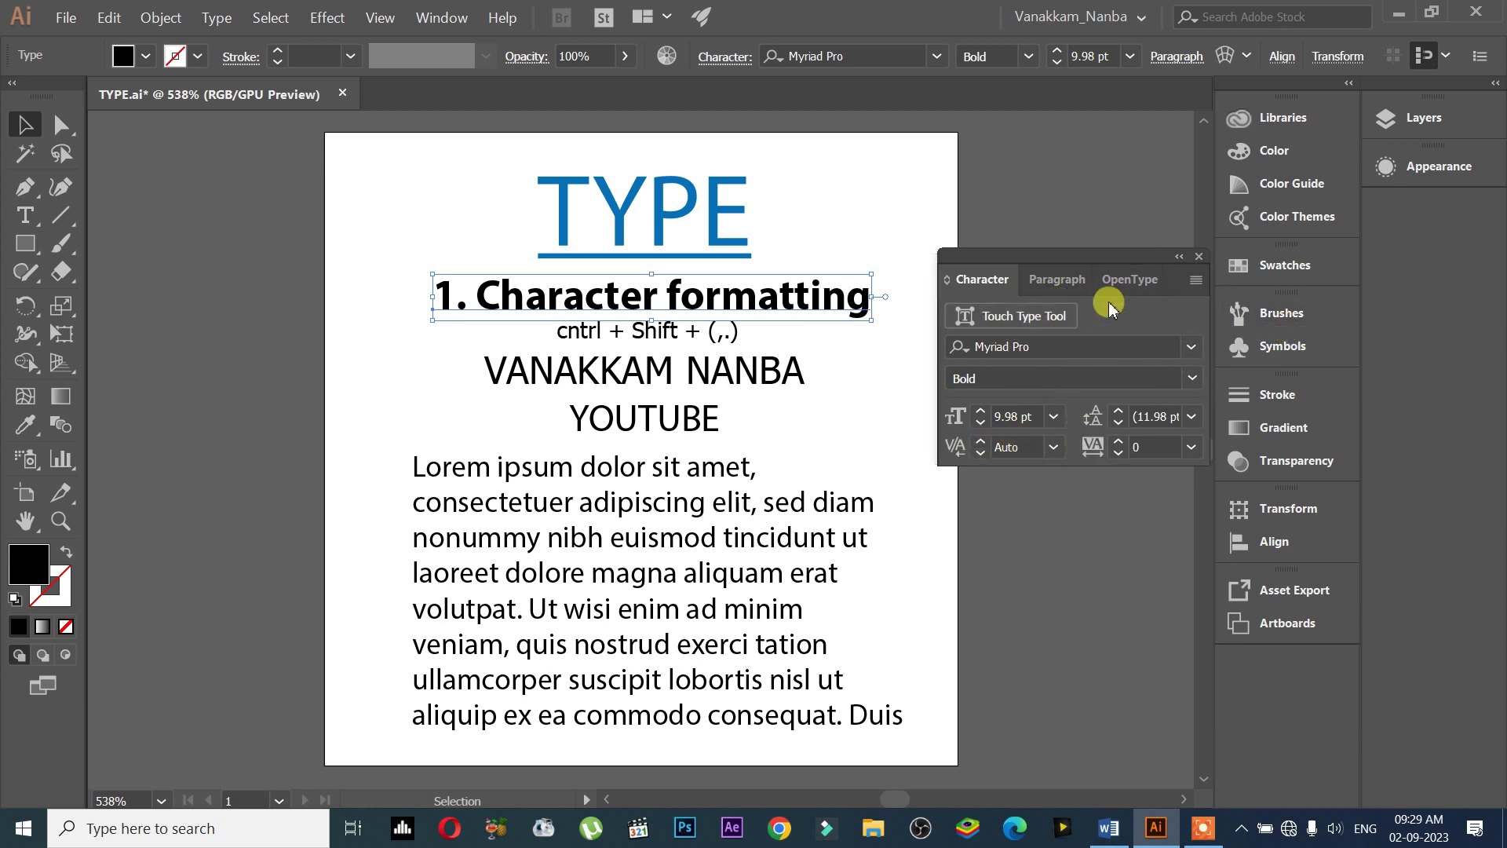
# Hide the Touch Type Tool and expand the panel with Show Options
pyautogui.click(1196, 280)
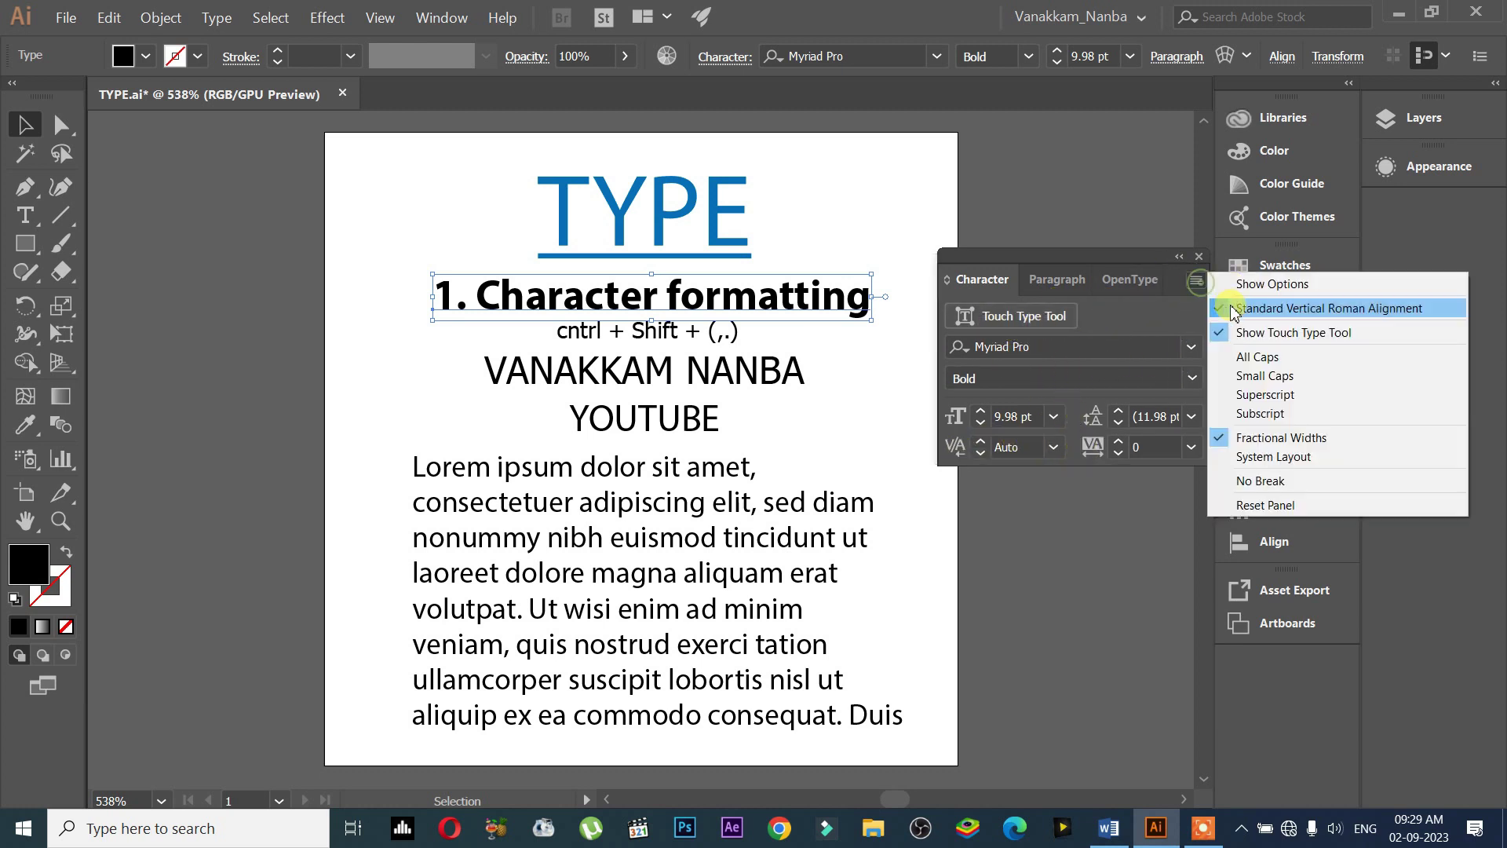
pyautogui.click(1261, 333)
pyautogui.click(1195, 281)
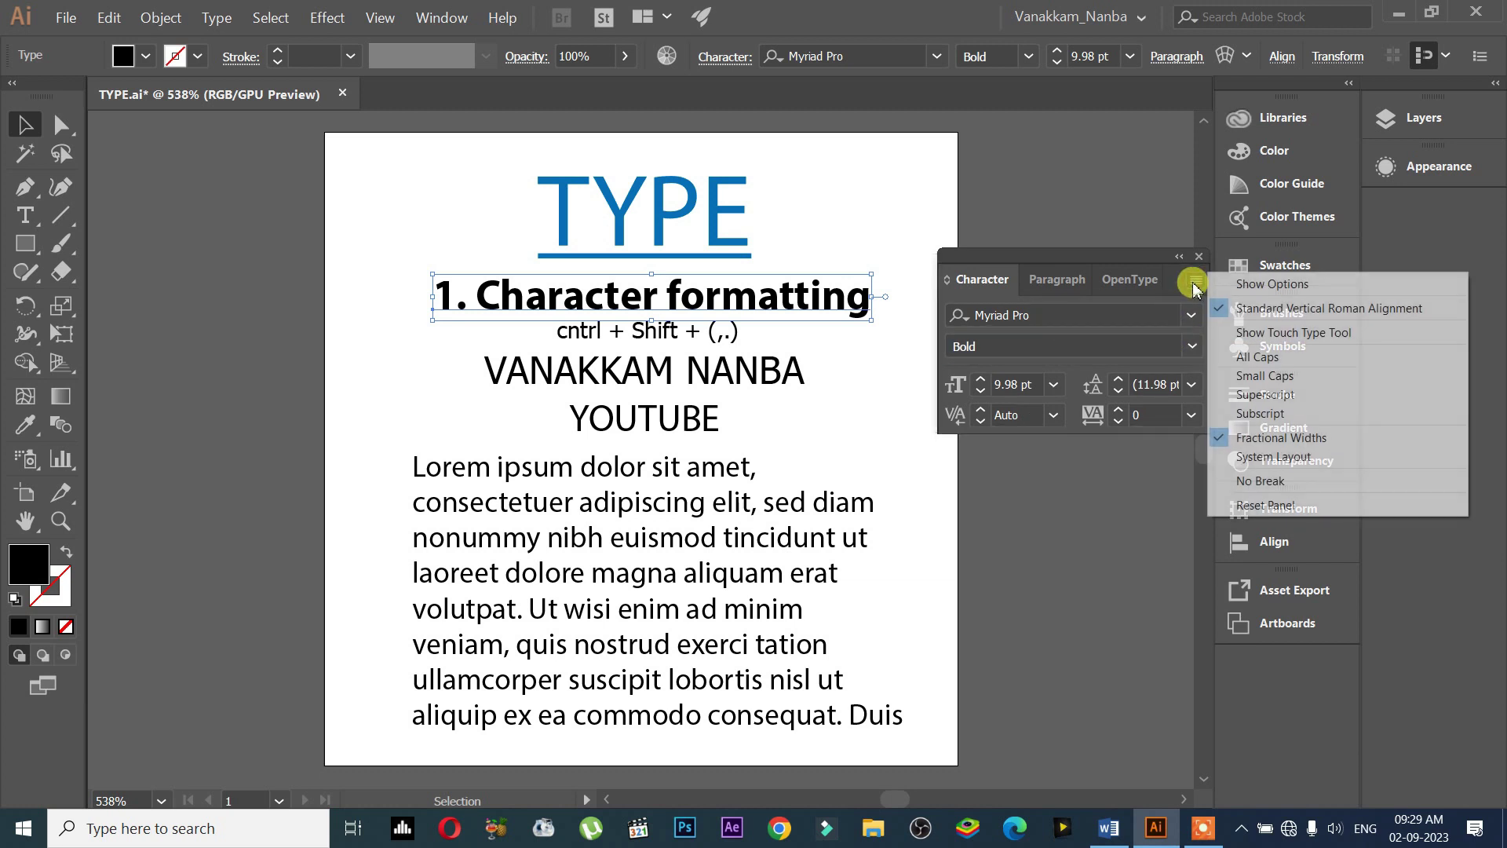
pyautogui.click(1249, 284)
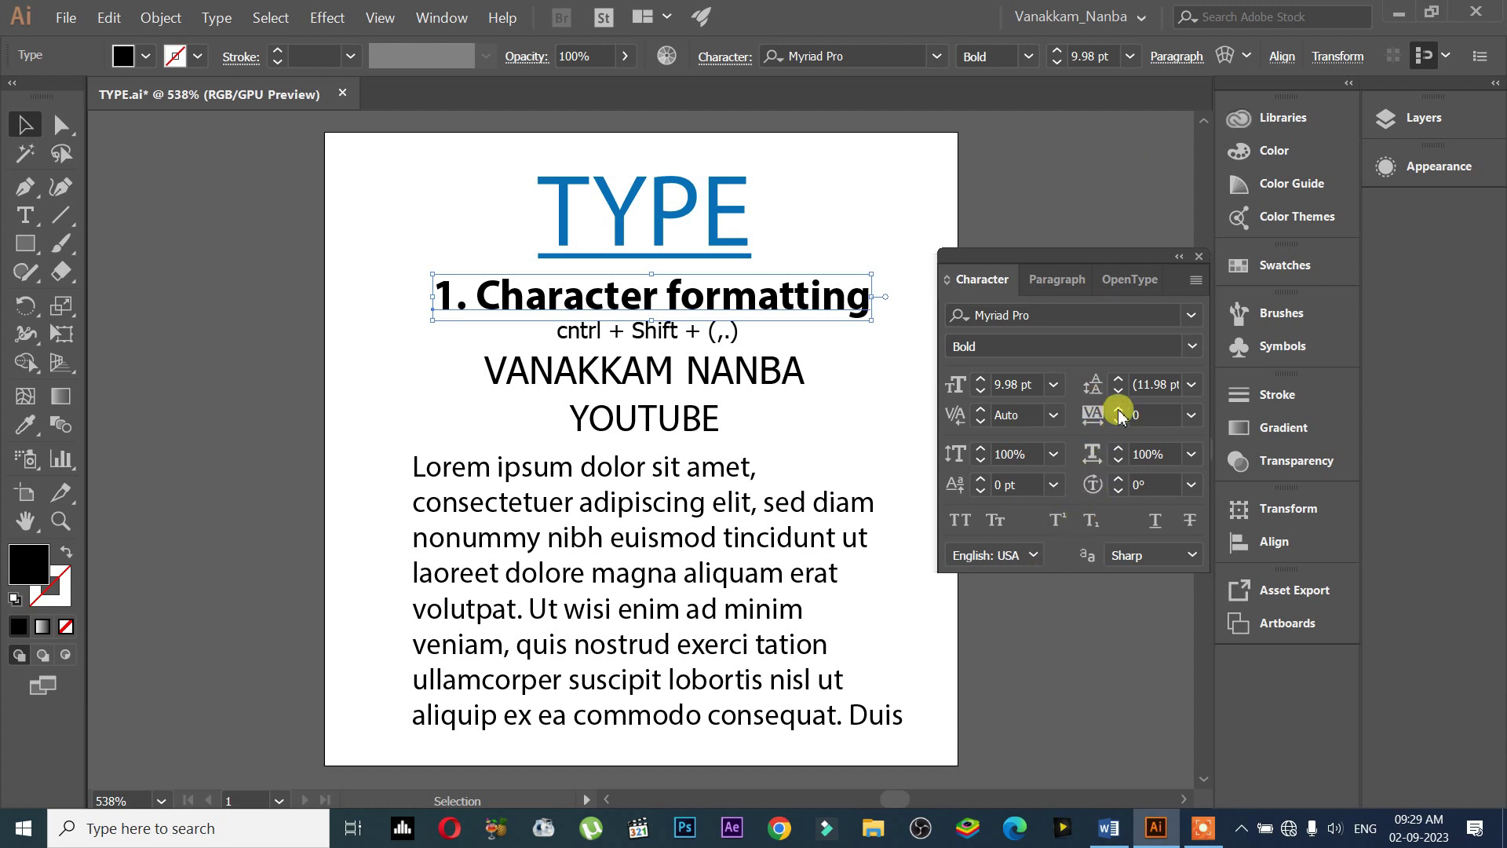
pyautogui.click(1195, 282)
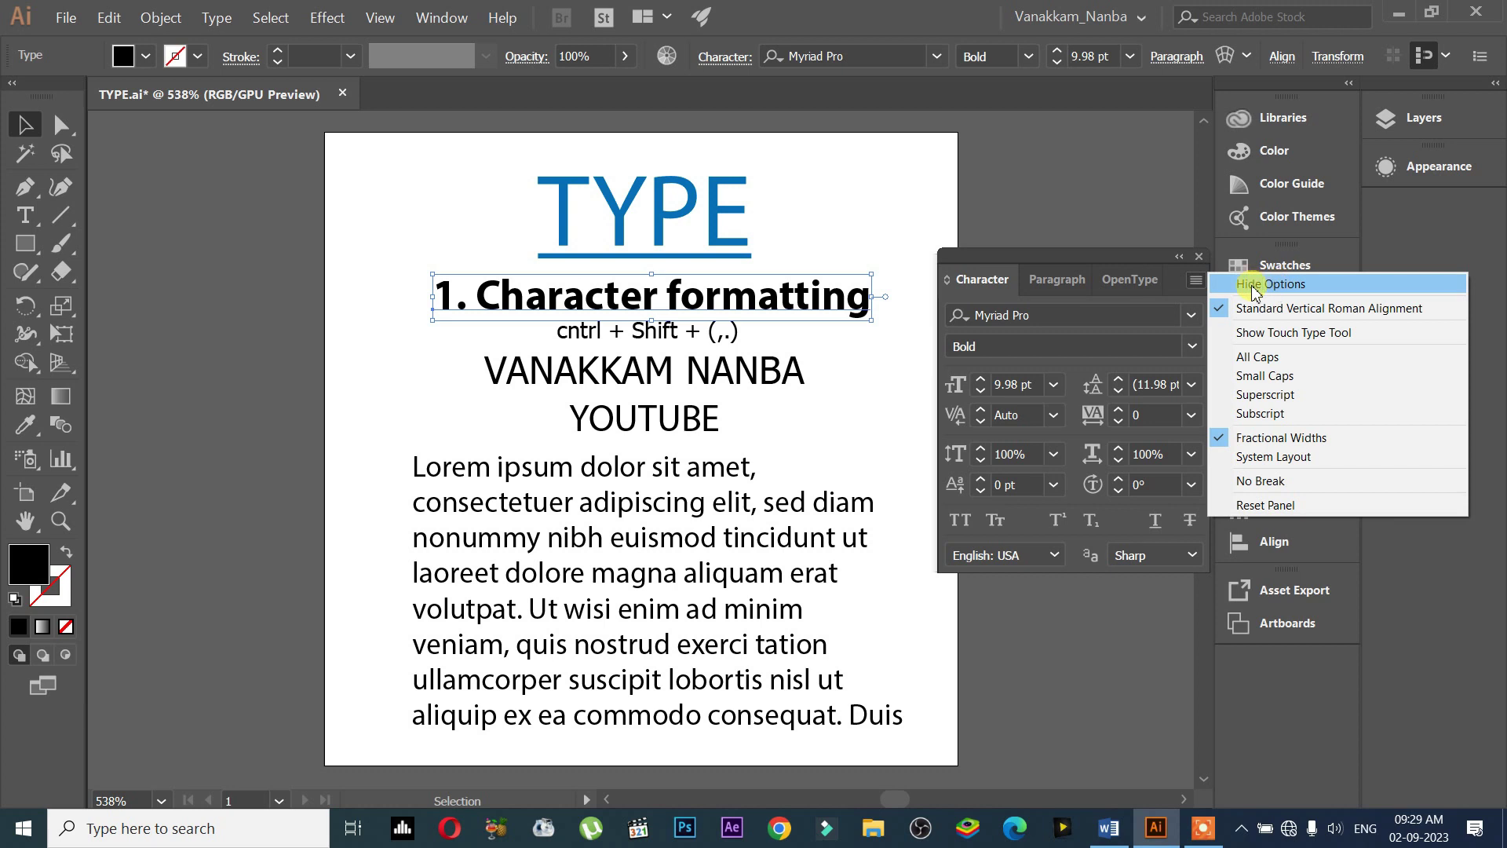
# Click empty canvas to dismiss the Character panel flyout, keeping all options visible
pyautogui.click(1028, 520)
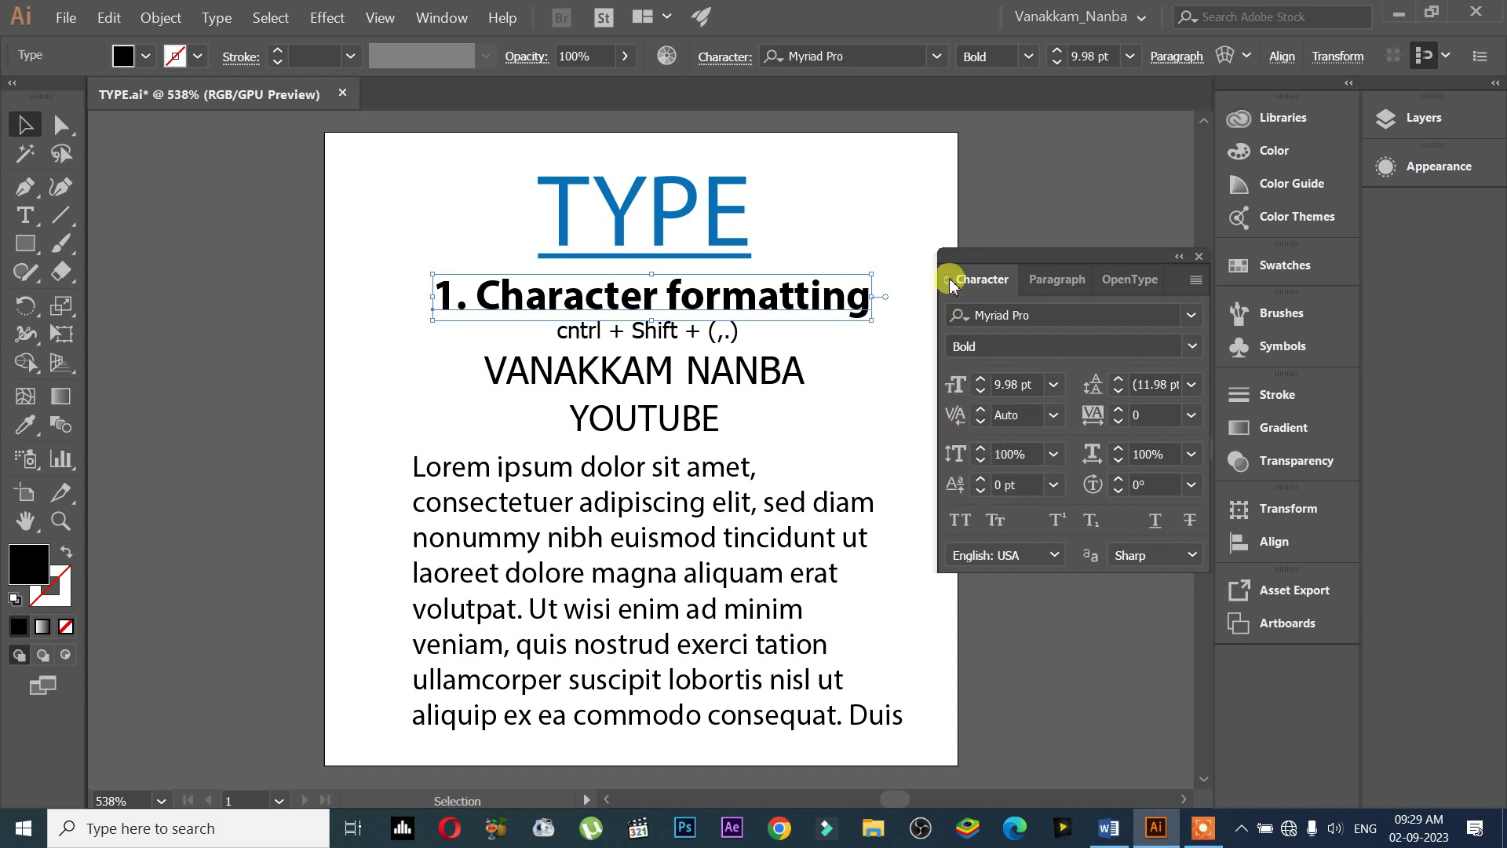
# Refocus the Character panel and select the Lorem ipsum body text block
pyautogui.click(444, 24)
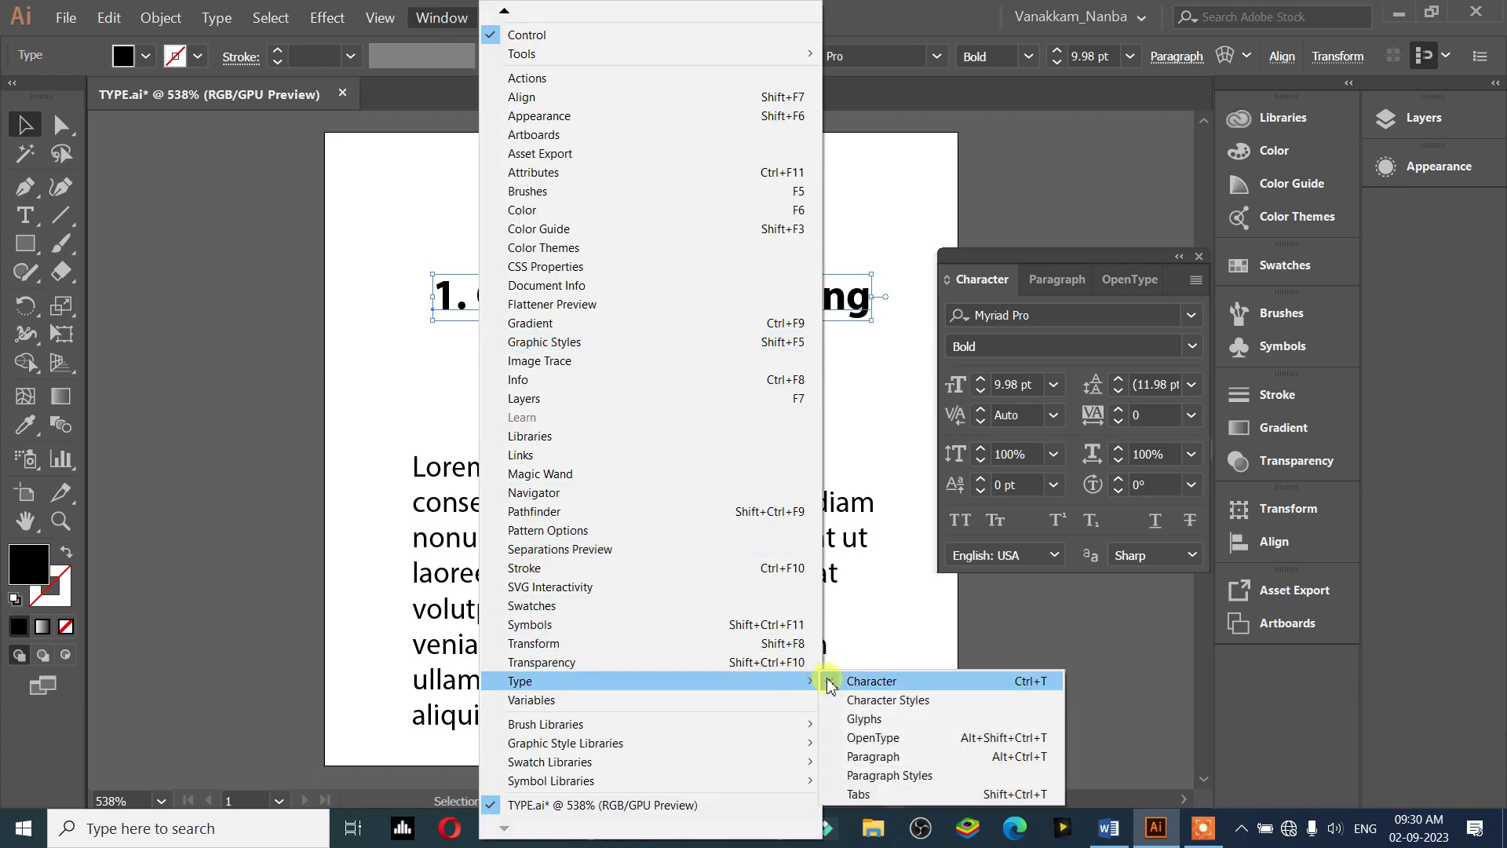
pyautogui.click(1020, 326)
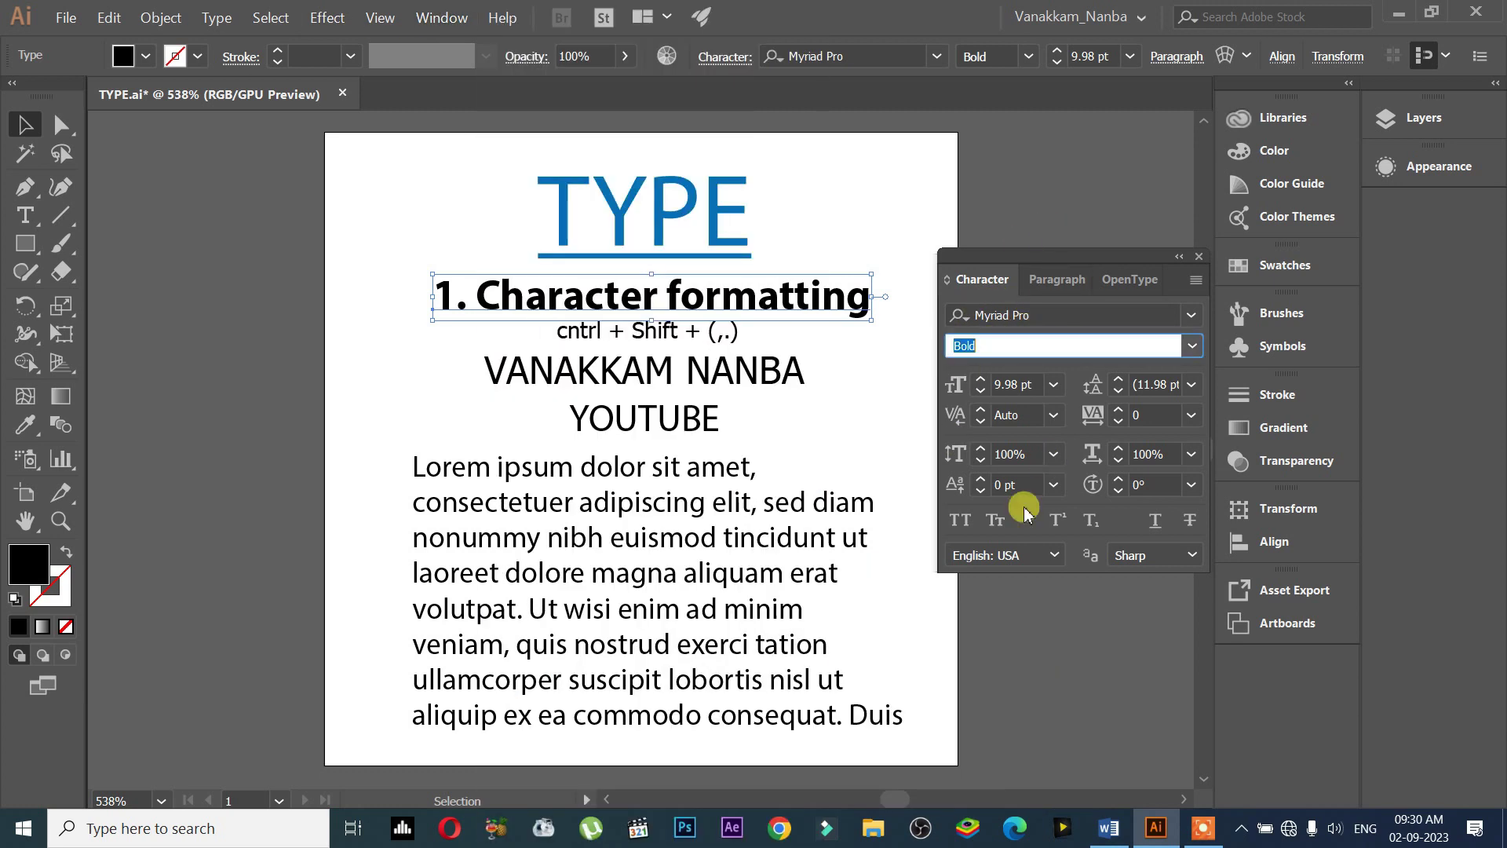
pyautogui.click(1061, 315)
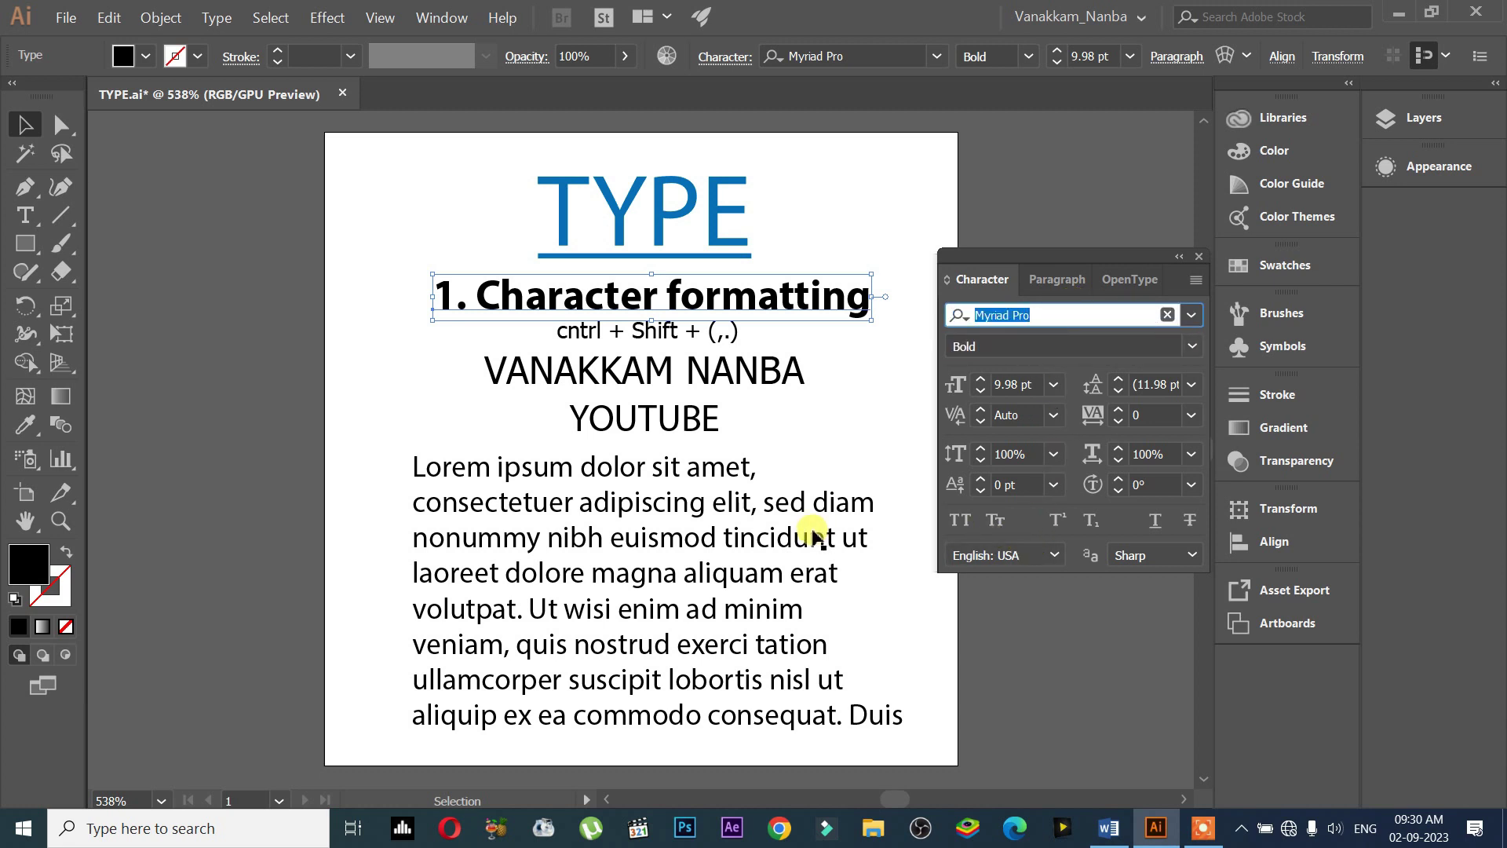
pyautogui.click(534, 524)
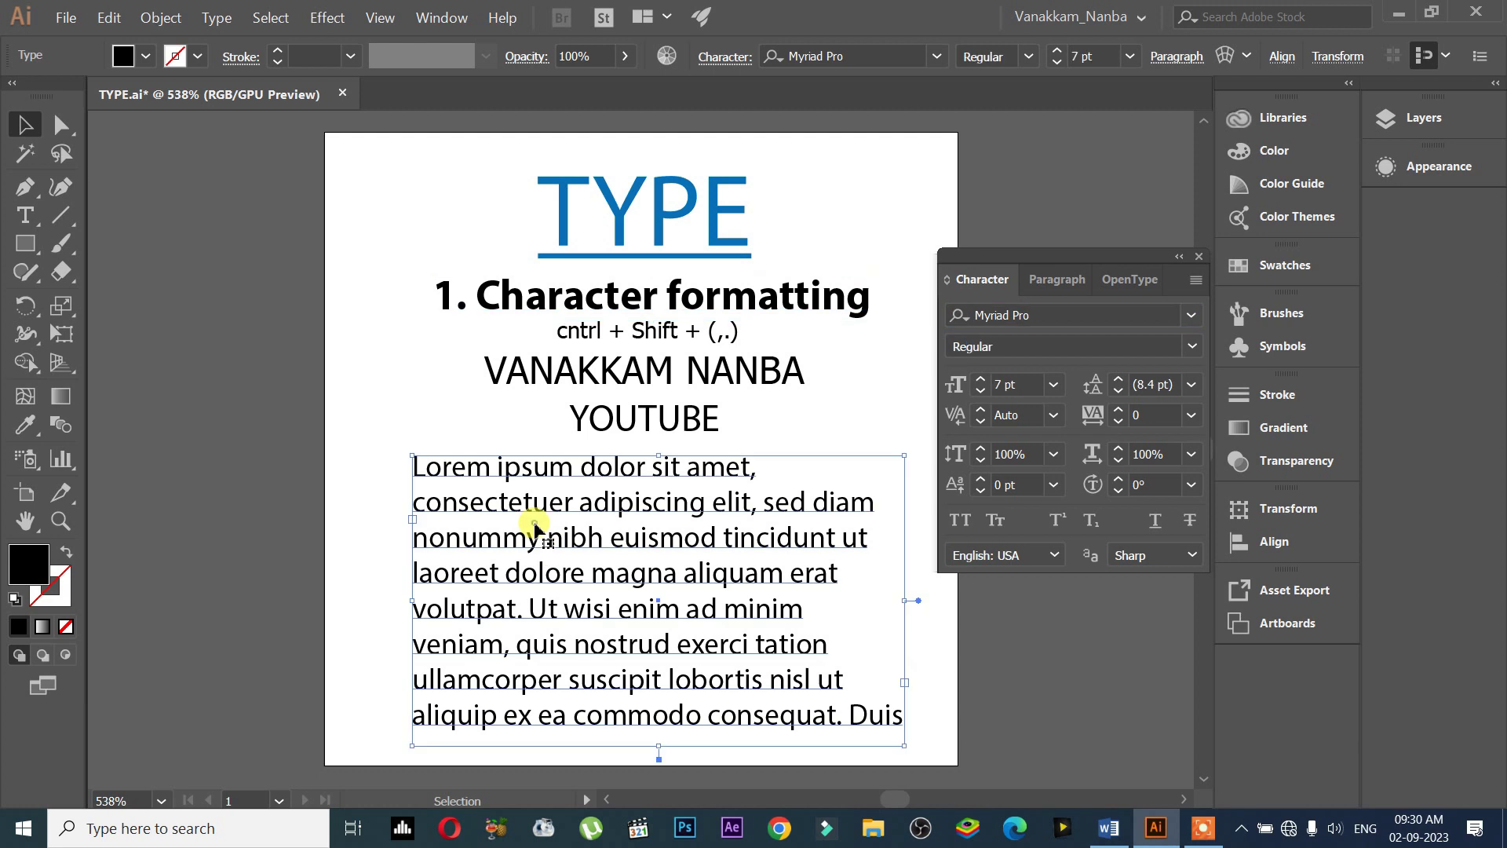
pyautogui.click(1042, 314)
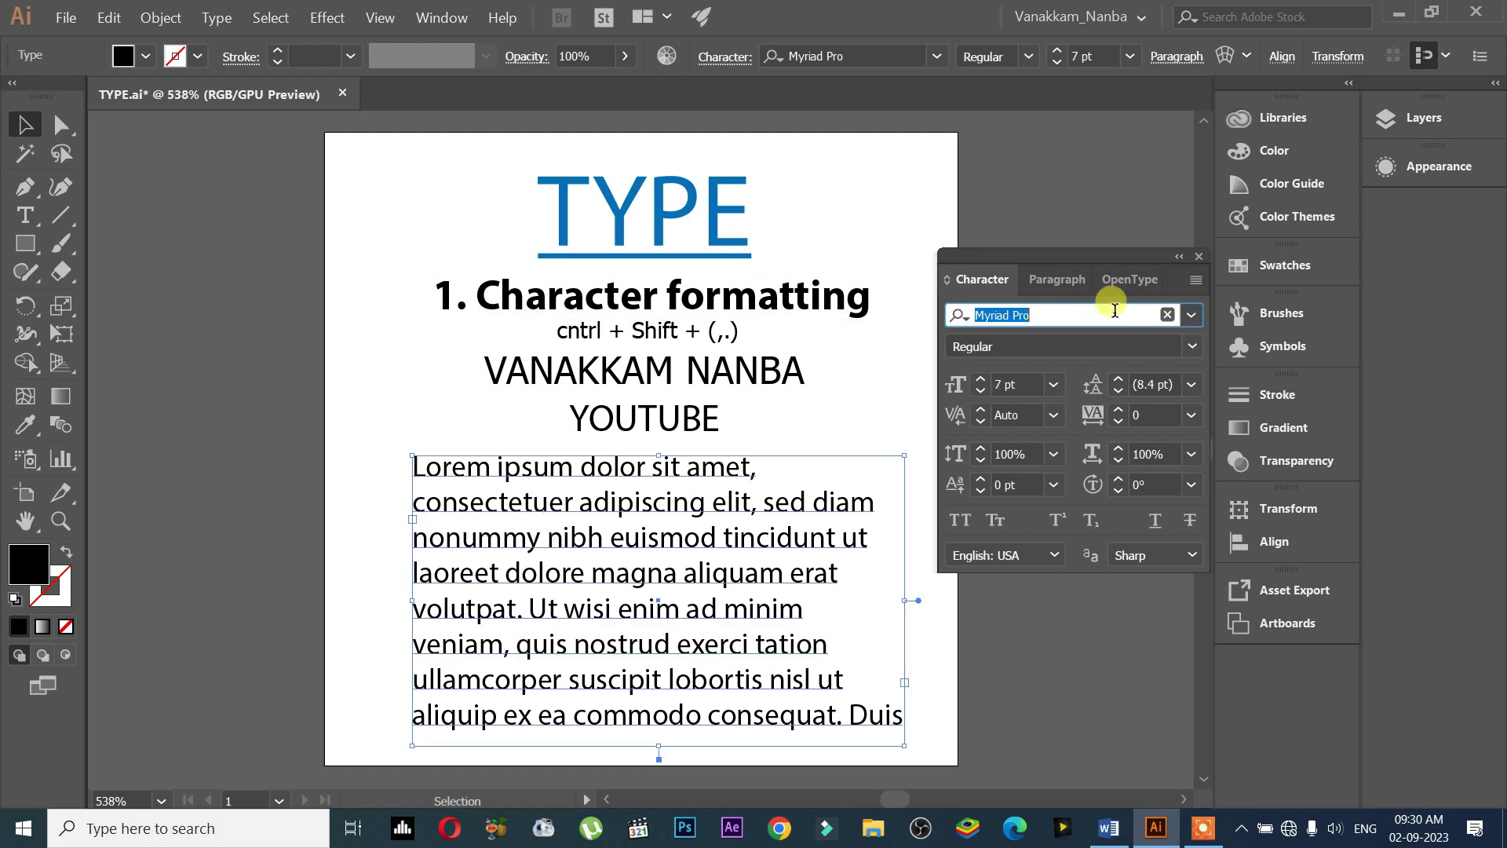
# Set the body text to Arial, try Bold, and return it to Regular
pyautogui.click(1191, 316)
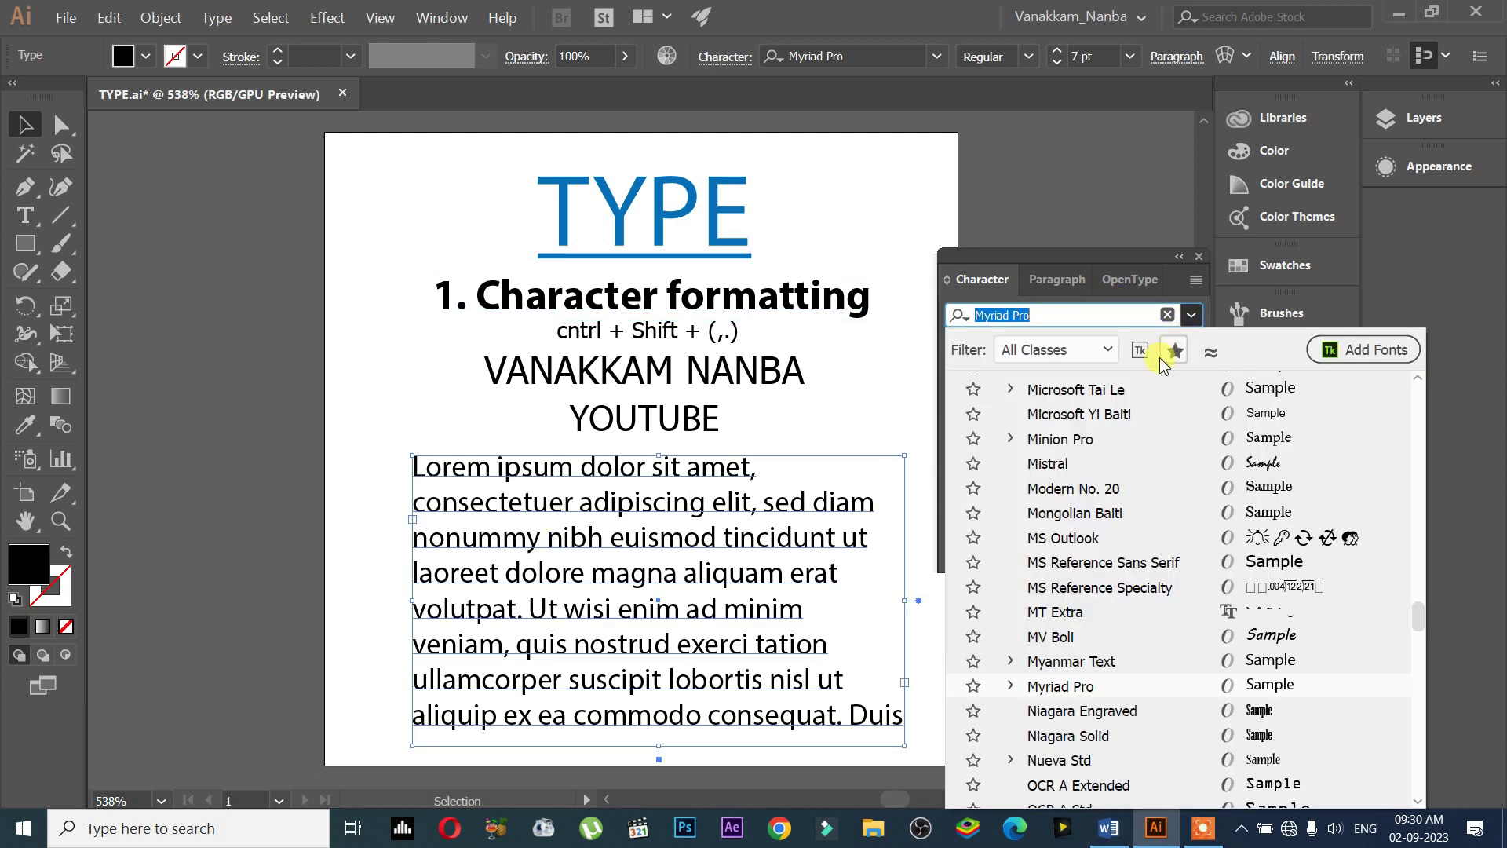
pyautogui.write('ar')
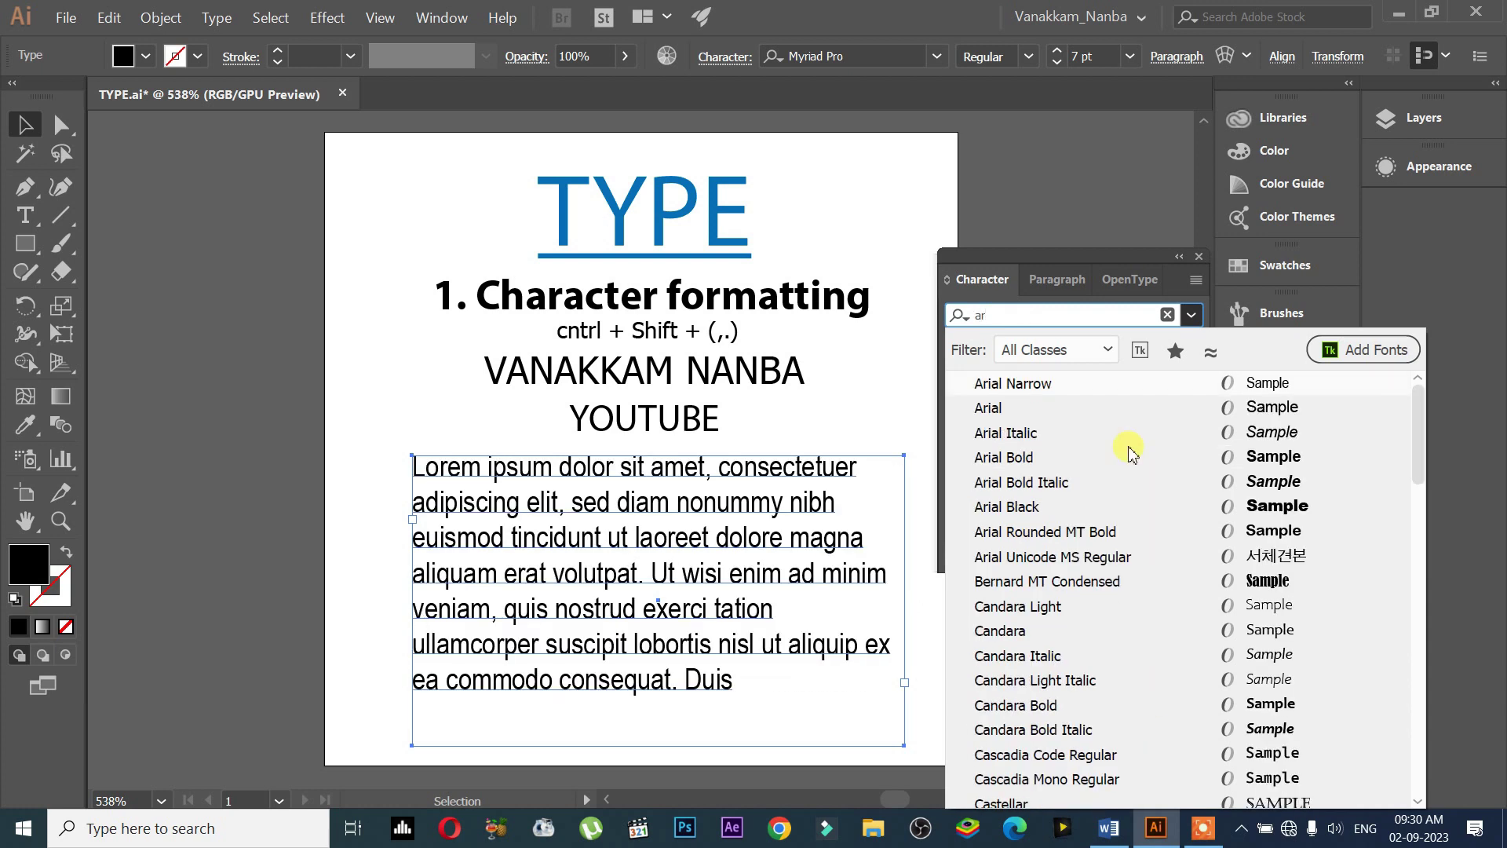
pyautogui.click(1043, 410)
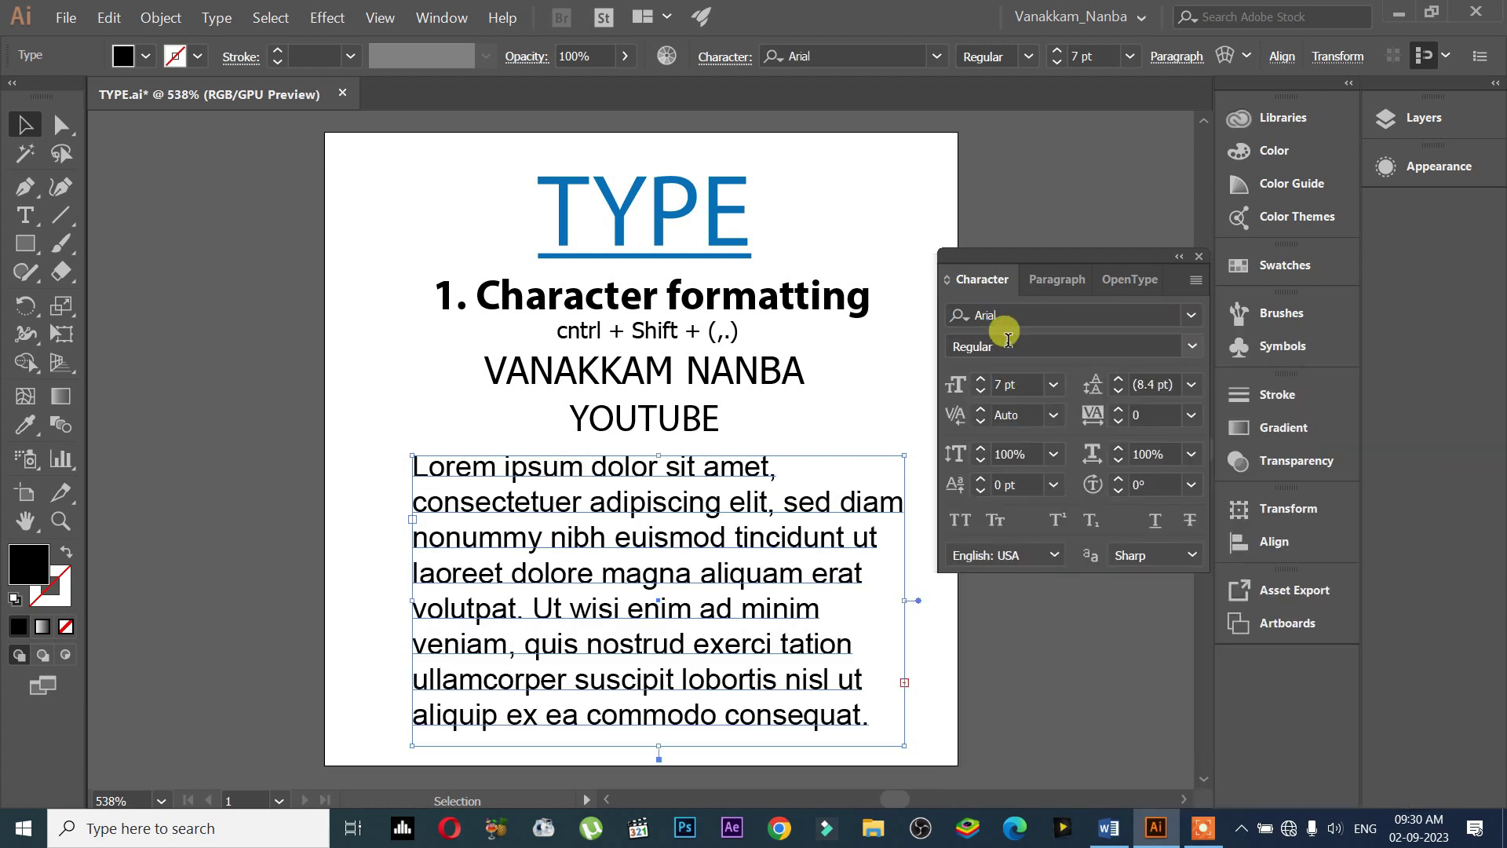
pyautogui.click(1190, 348)
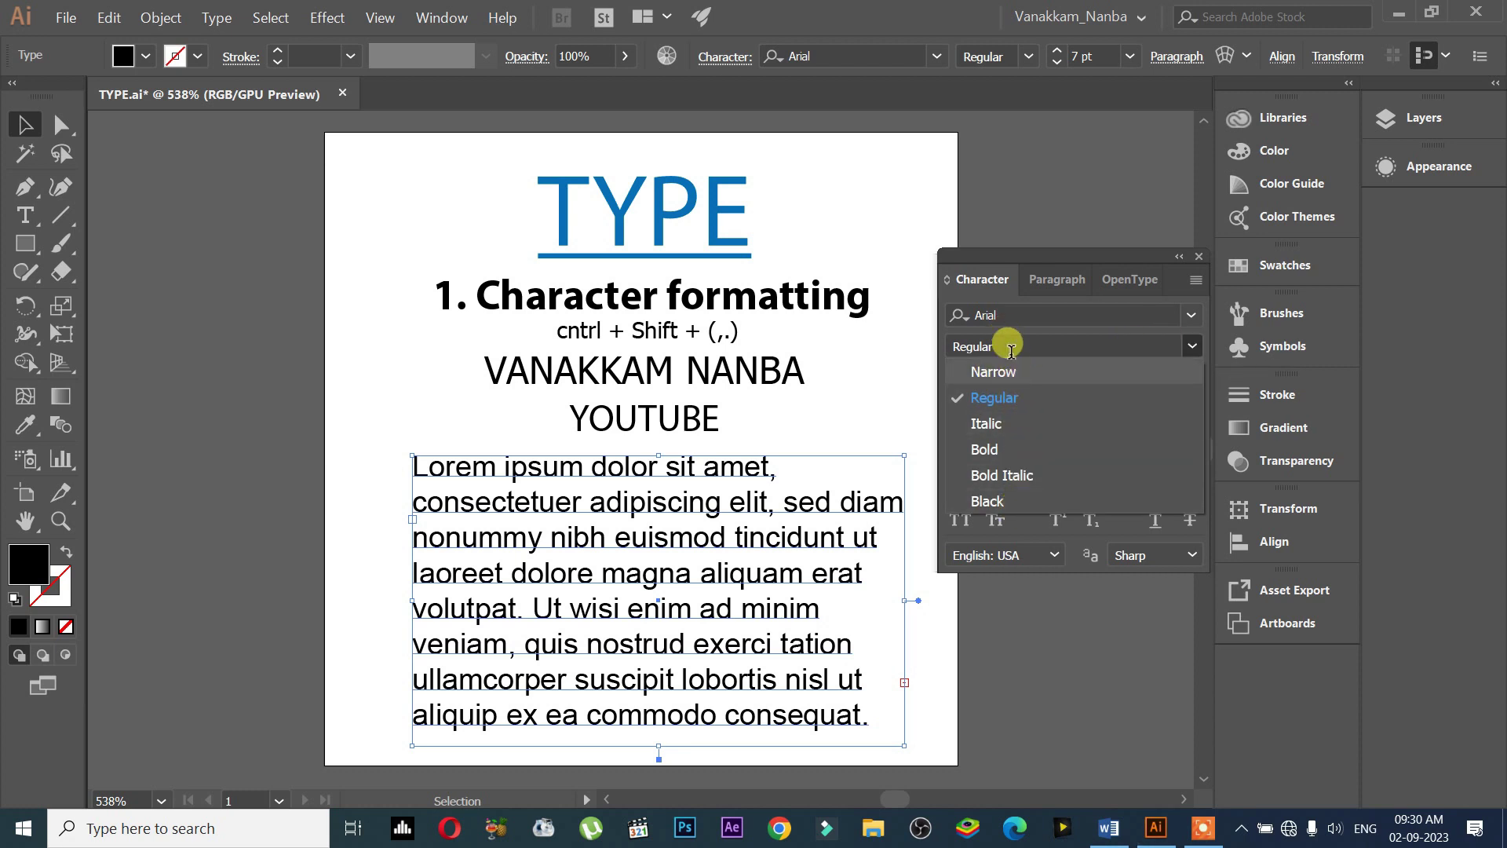
pyautogui.press('Escape')
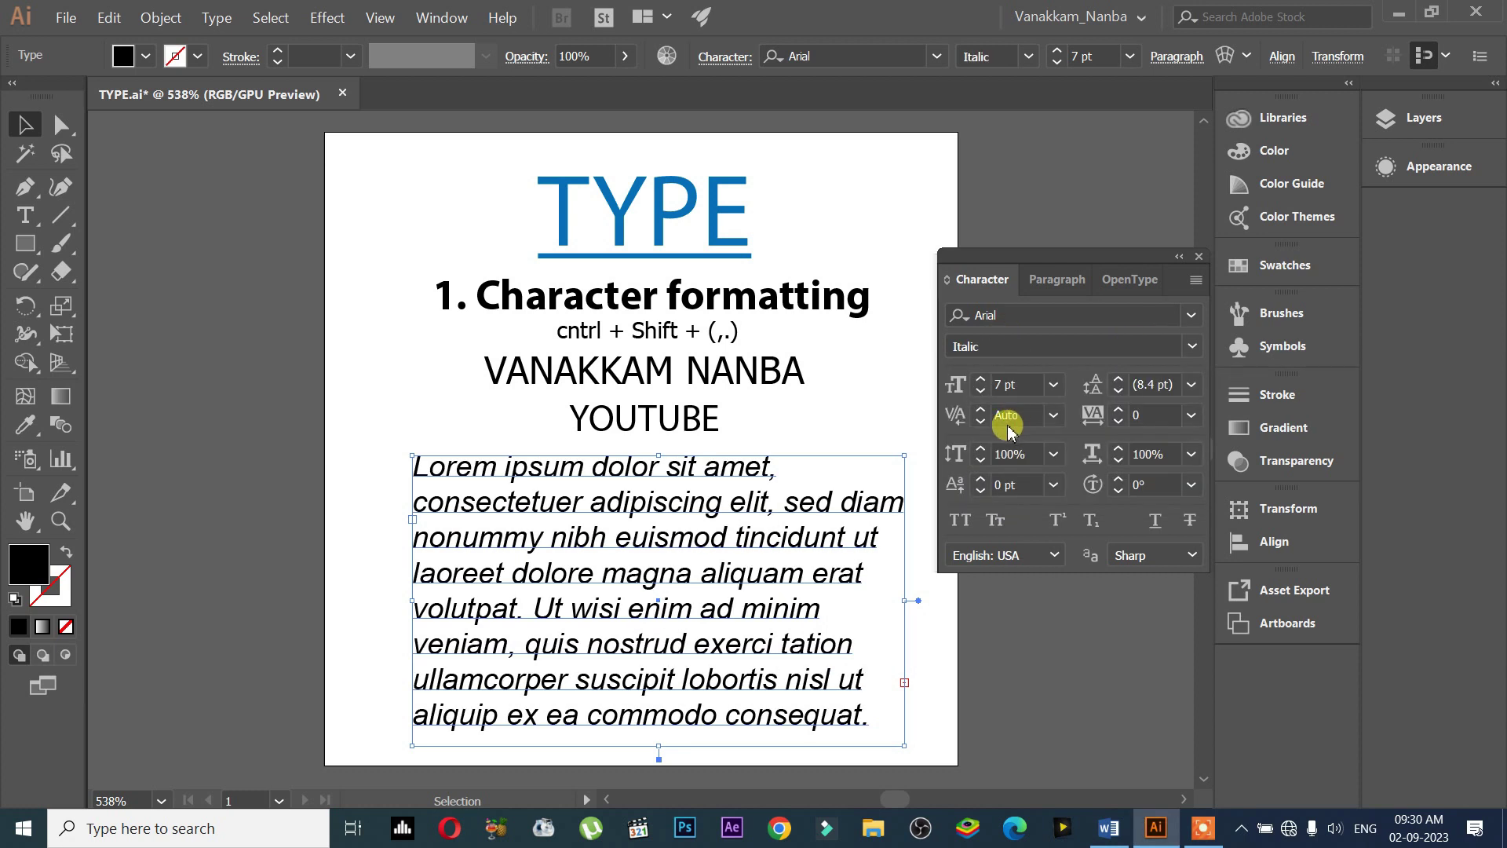
pyautogui.click(1067, 346)
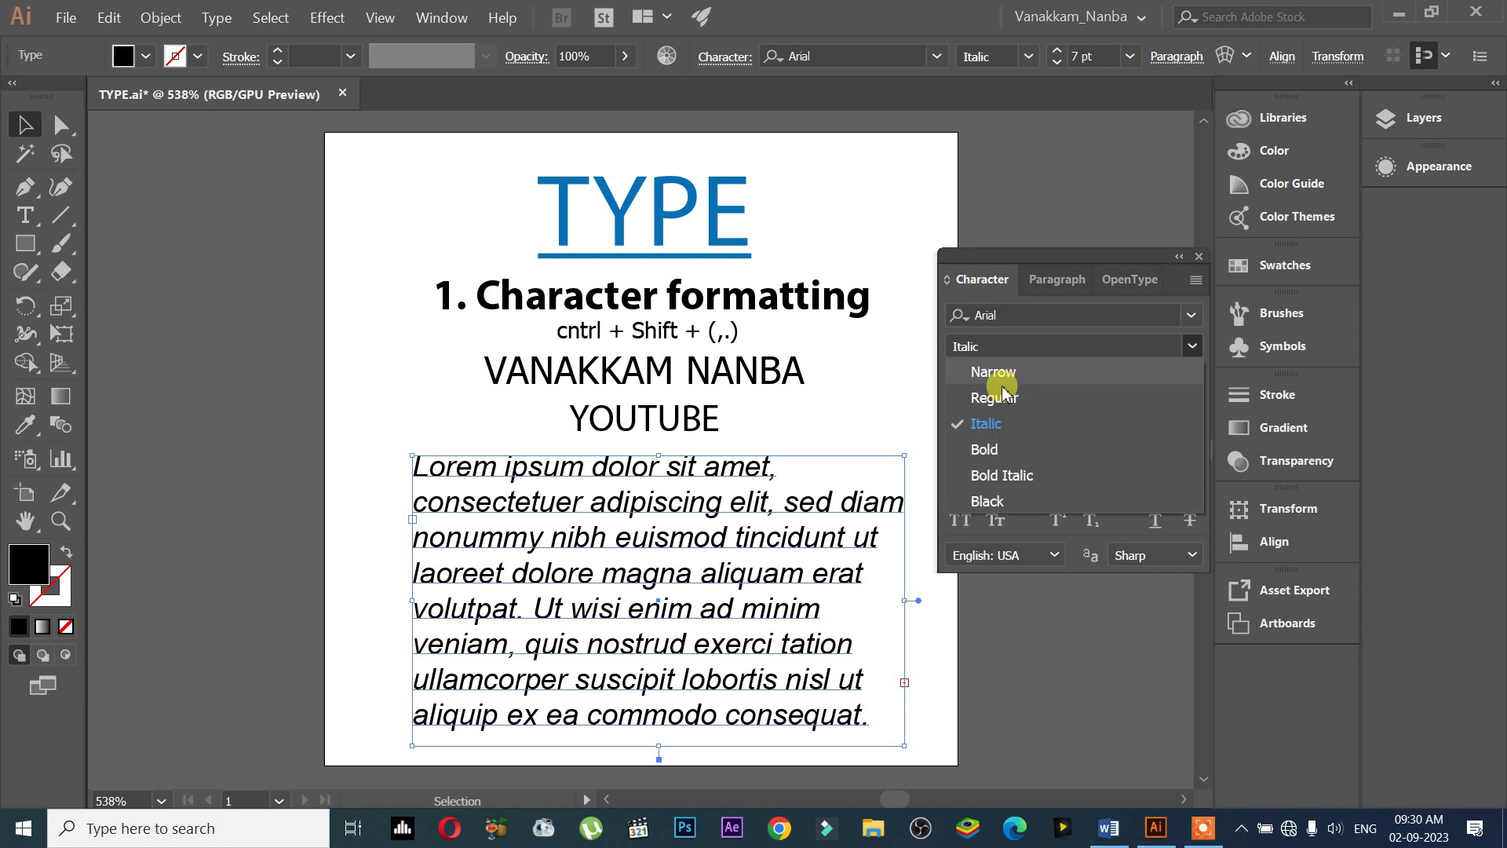
pyautogui.click(1014, 442)
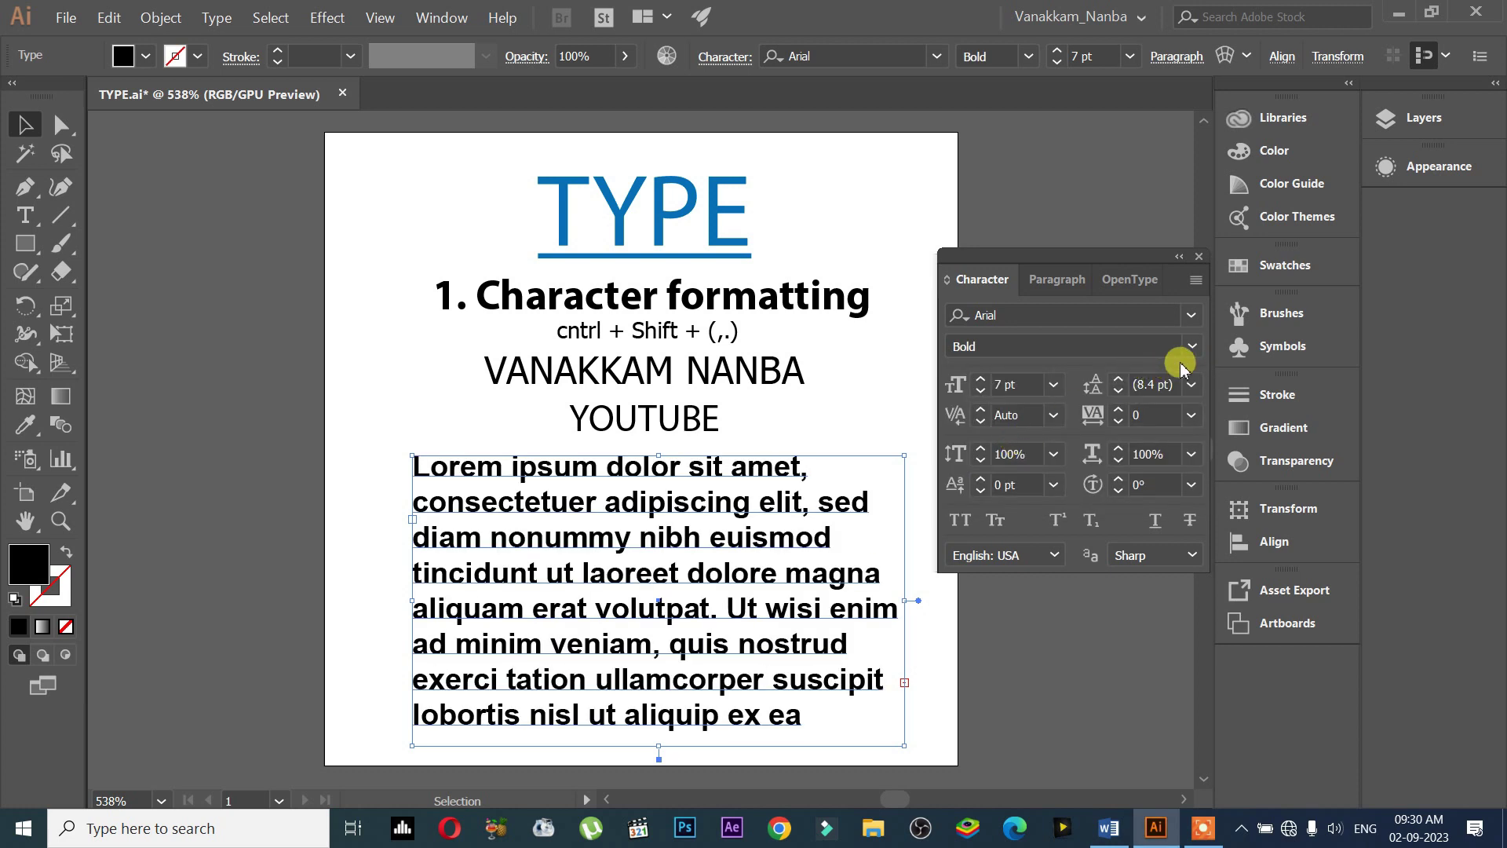
pyautogui.click(1126, 350)
pyautogui.click(1048, 397)
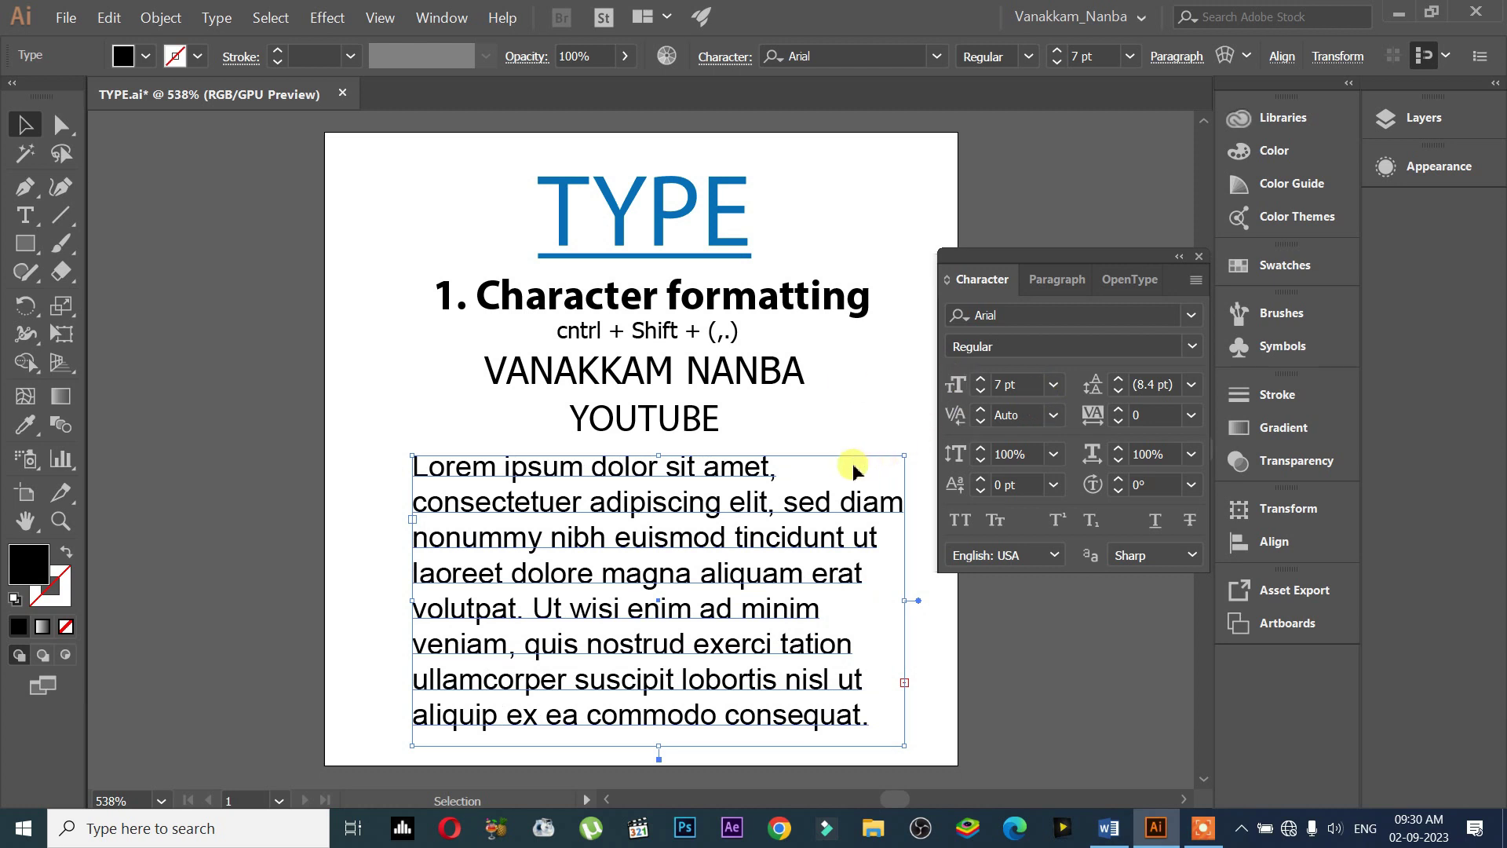
# Try 9 pt size, revert to 7 pt, and set leading to 9 pt
pyautogui.click(1028, 384)
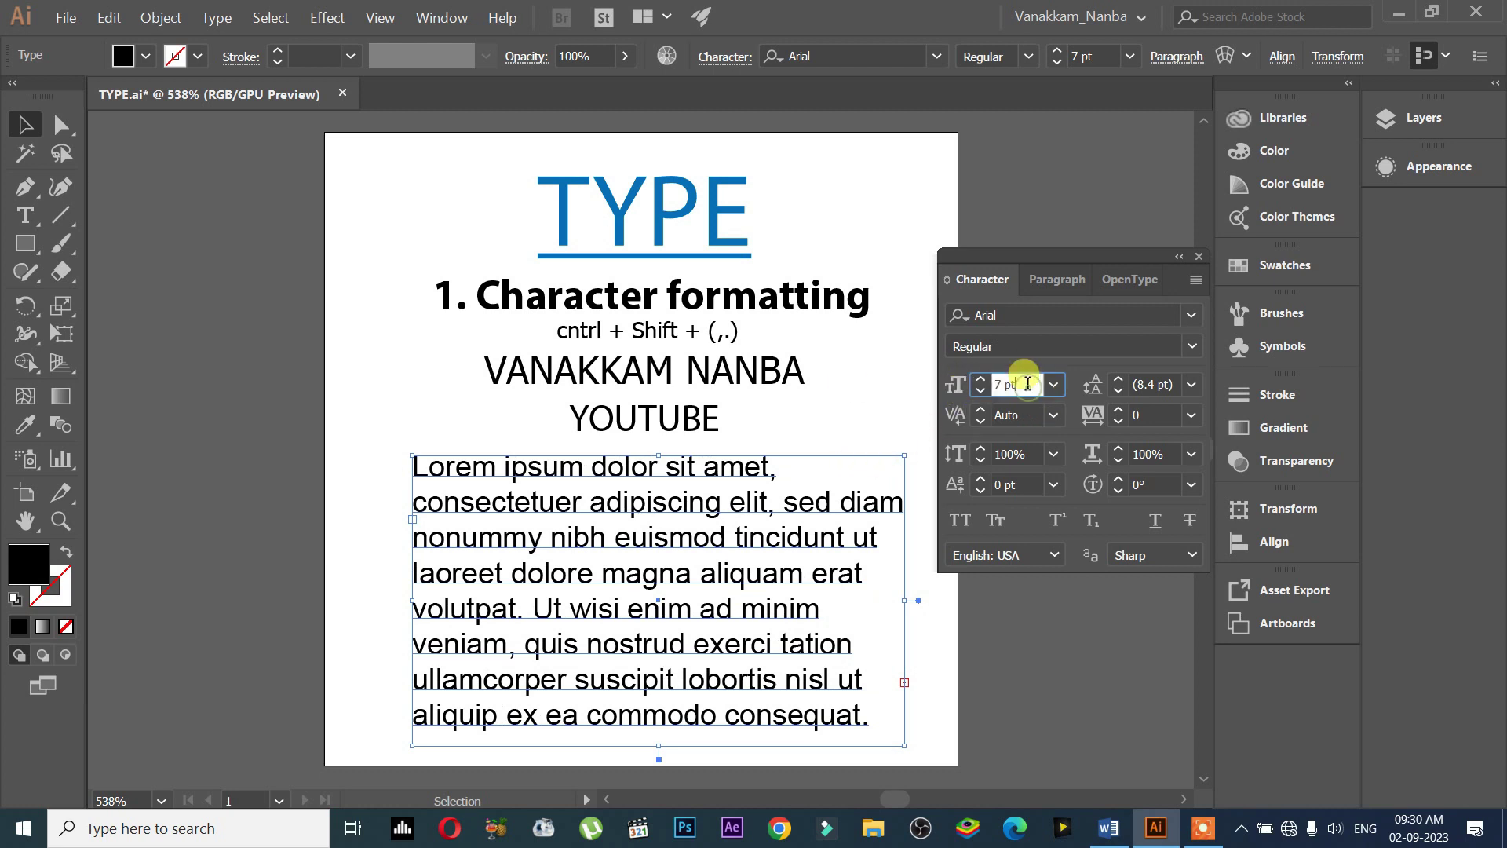
pyautogui.click(980, 381)
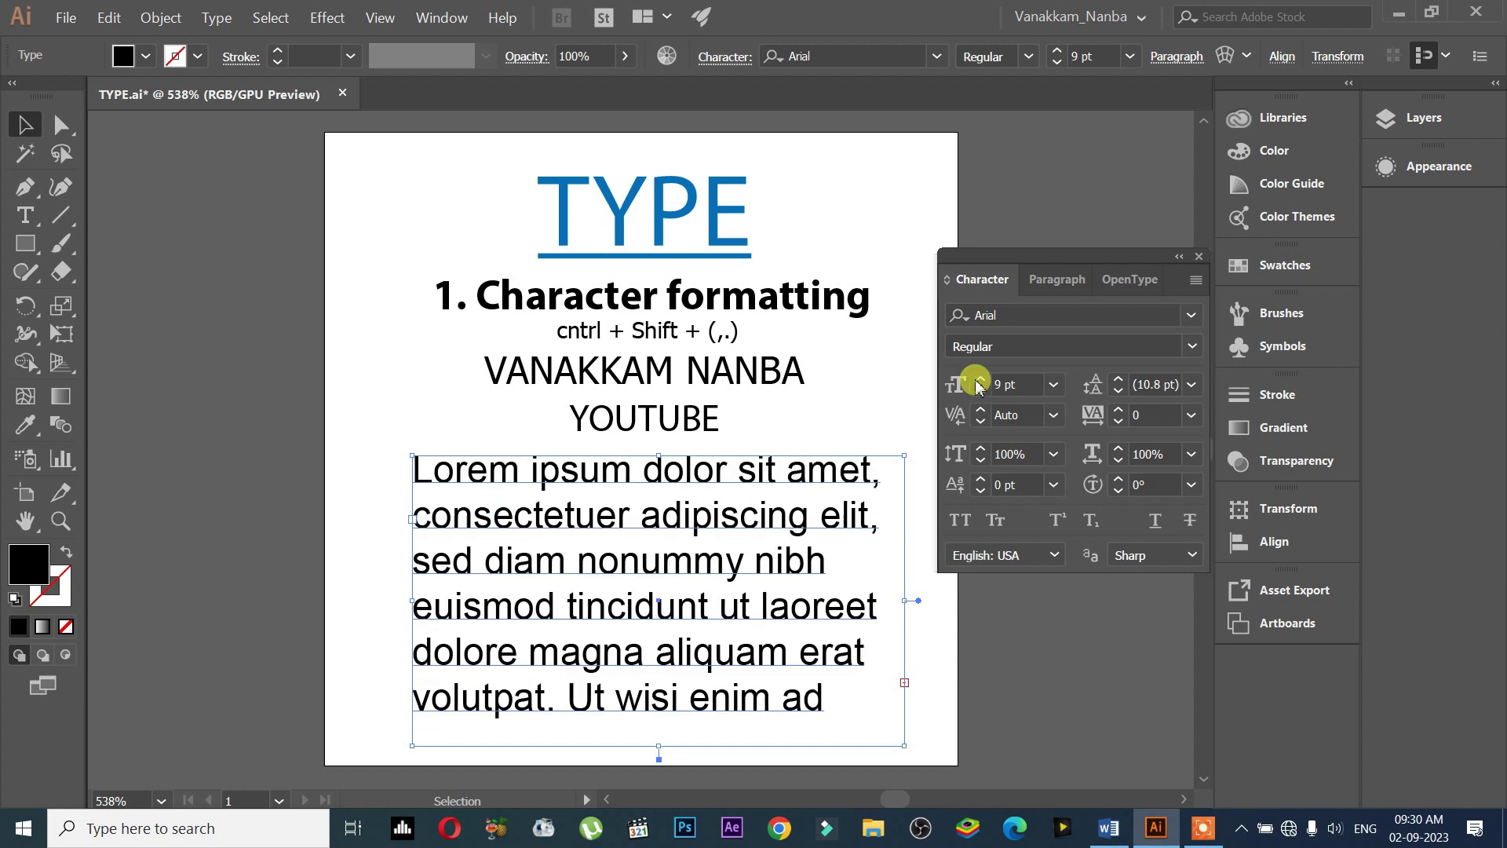
pyautogui.click(985, 390)
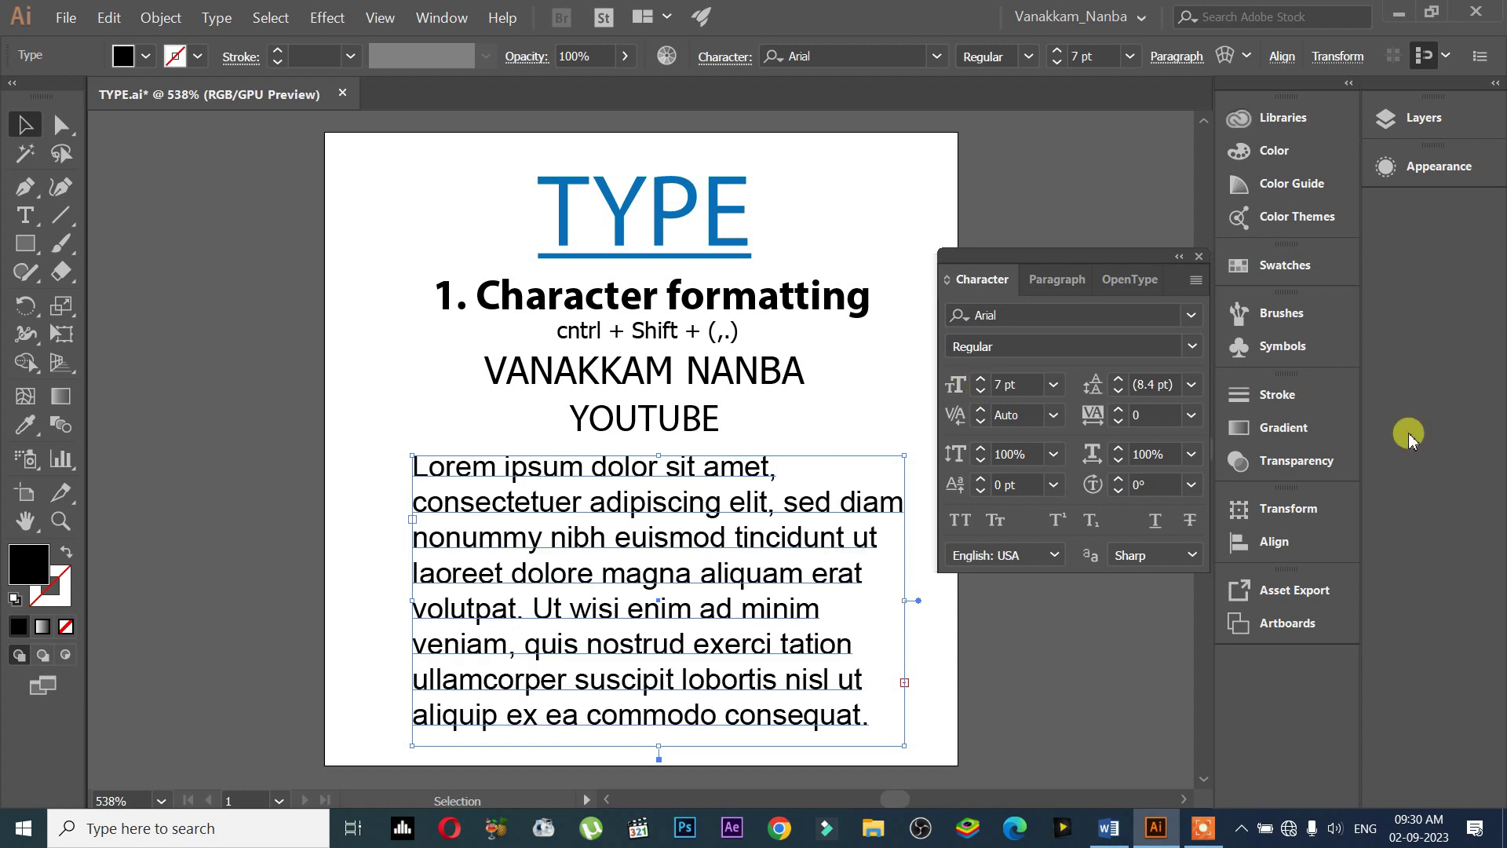
pyautogui.click(1118, 379)
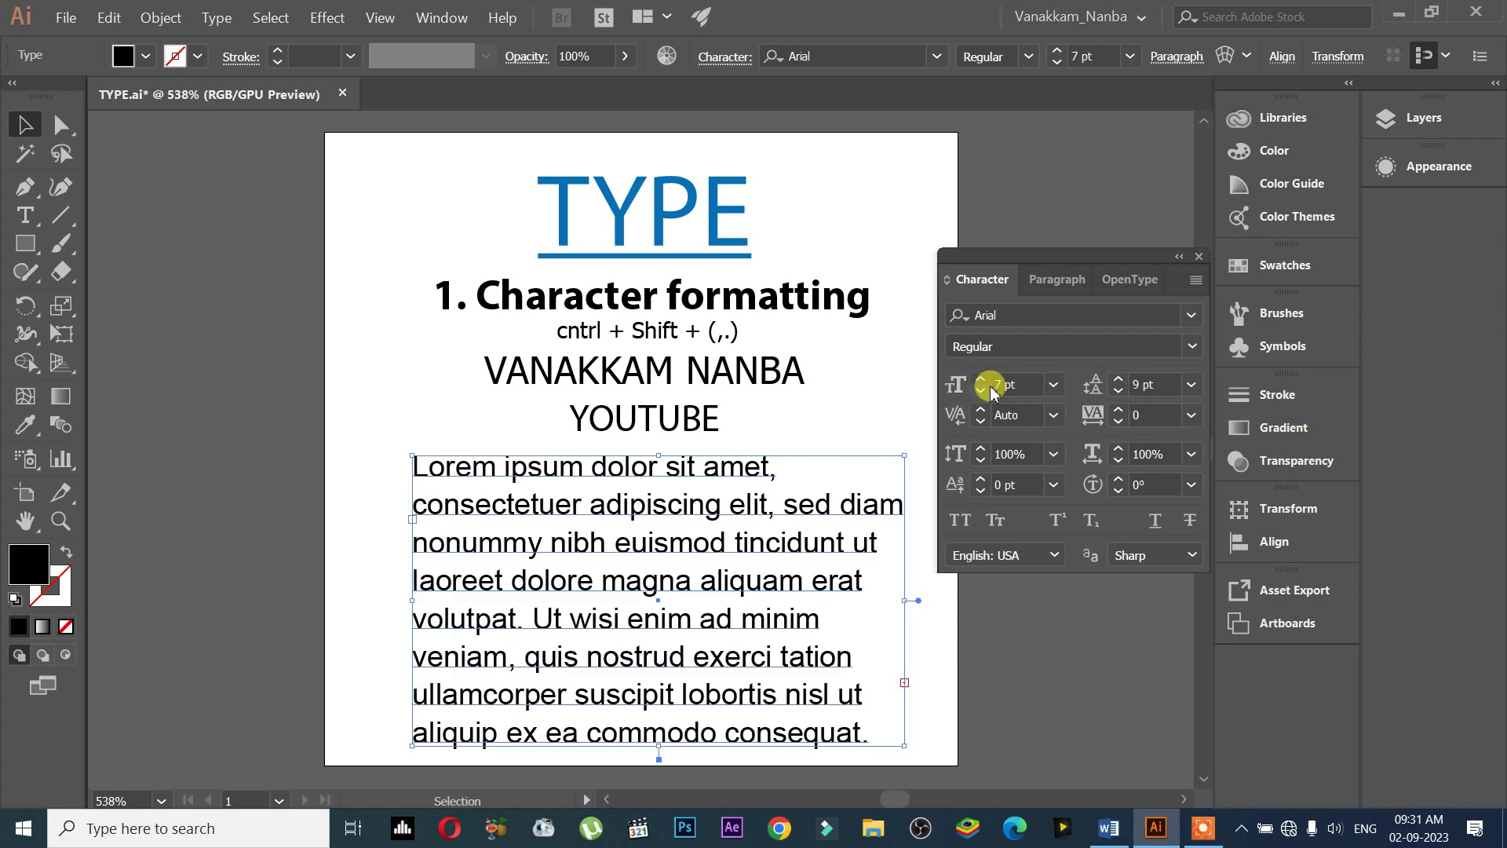
pyautogui.click(980, 390)
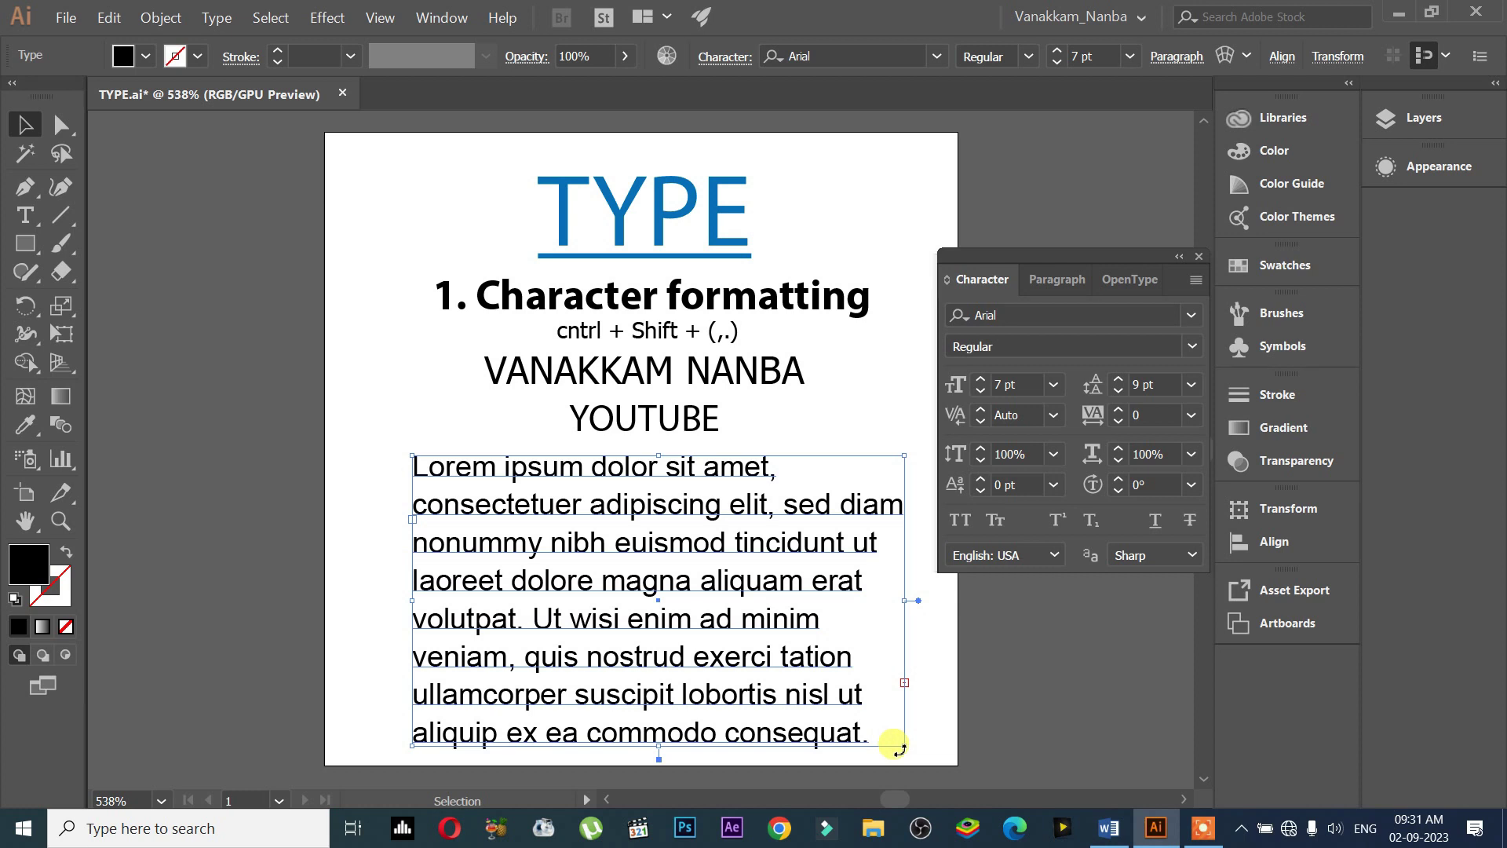
# Shrink the text box and replace Lorem ipsum with 'vanakkam nanba youtube channel share to learn learn to share'
pyautogui.moveTo(902, 747); pyautogui.dragTo(827, 559)
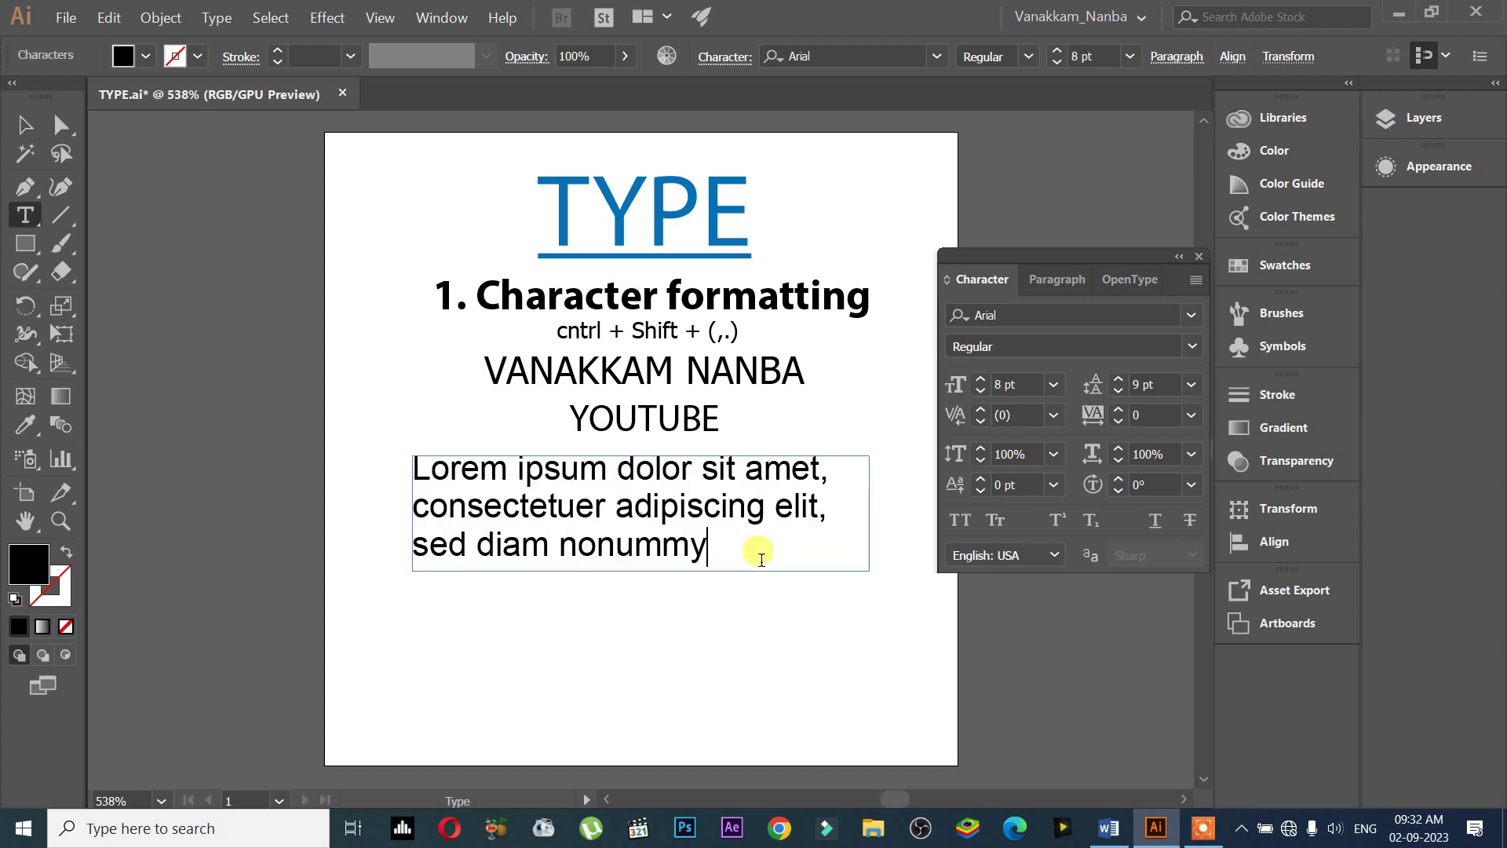
pyautogui.moveTo(777, 545); pyautogui.dragTo(390, 448)
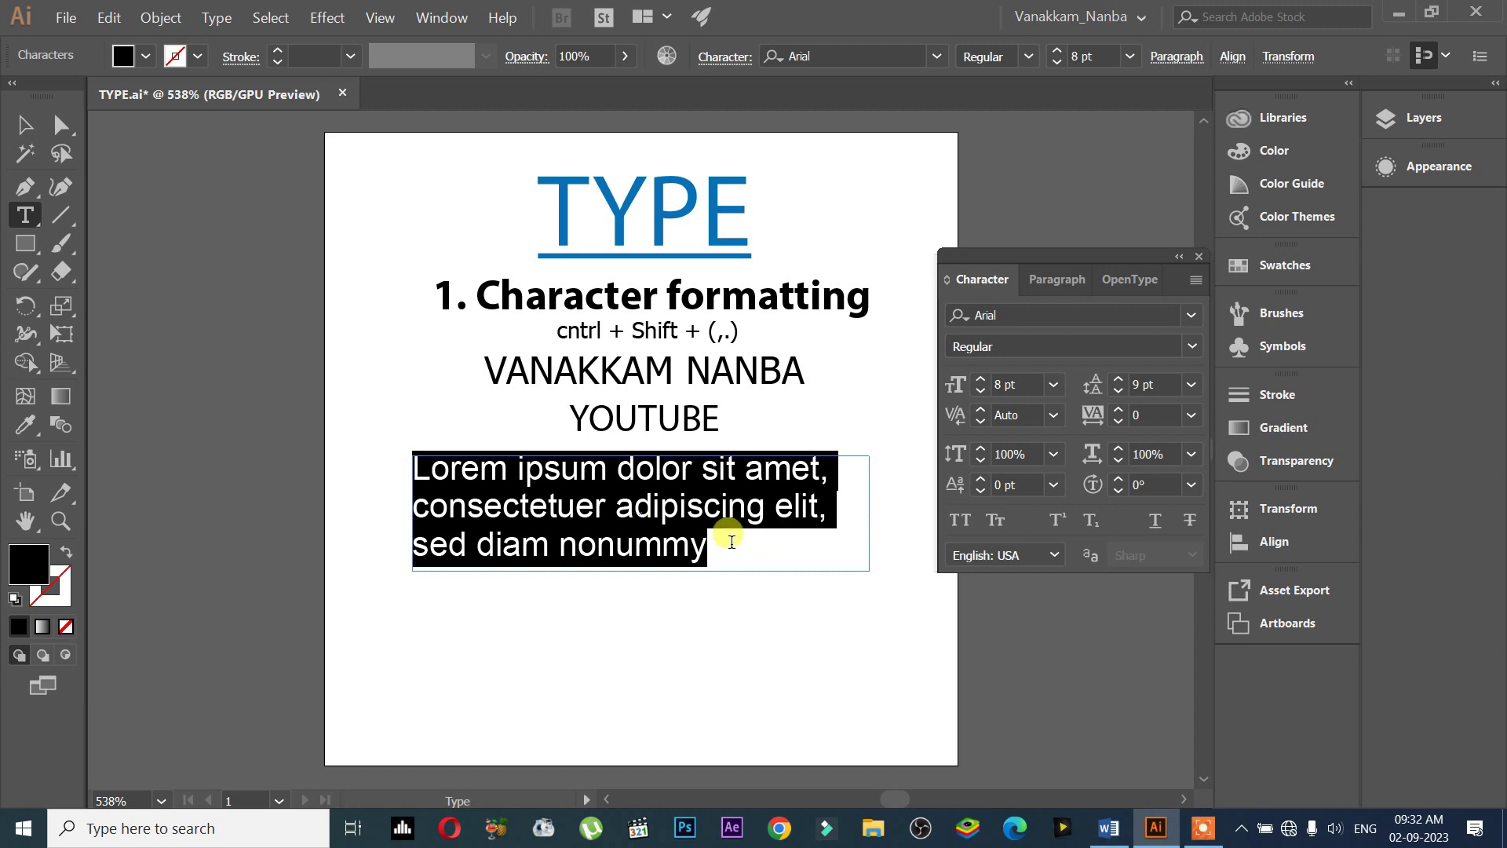
pyautogui.write('vanakkam nanba youtube channel share to learn learn to share')
pyautogui.press('Escape')
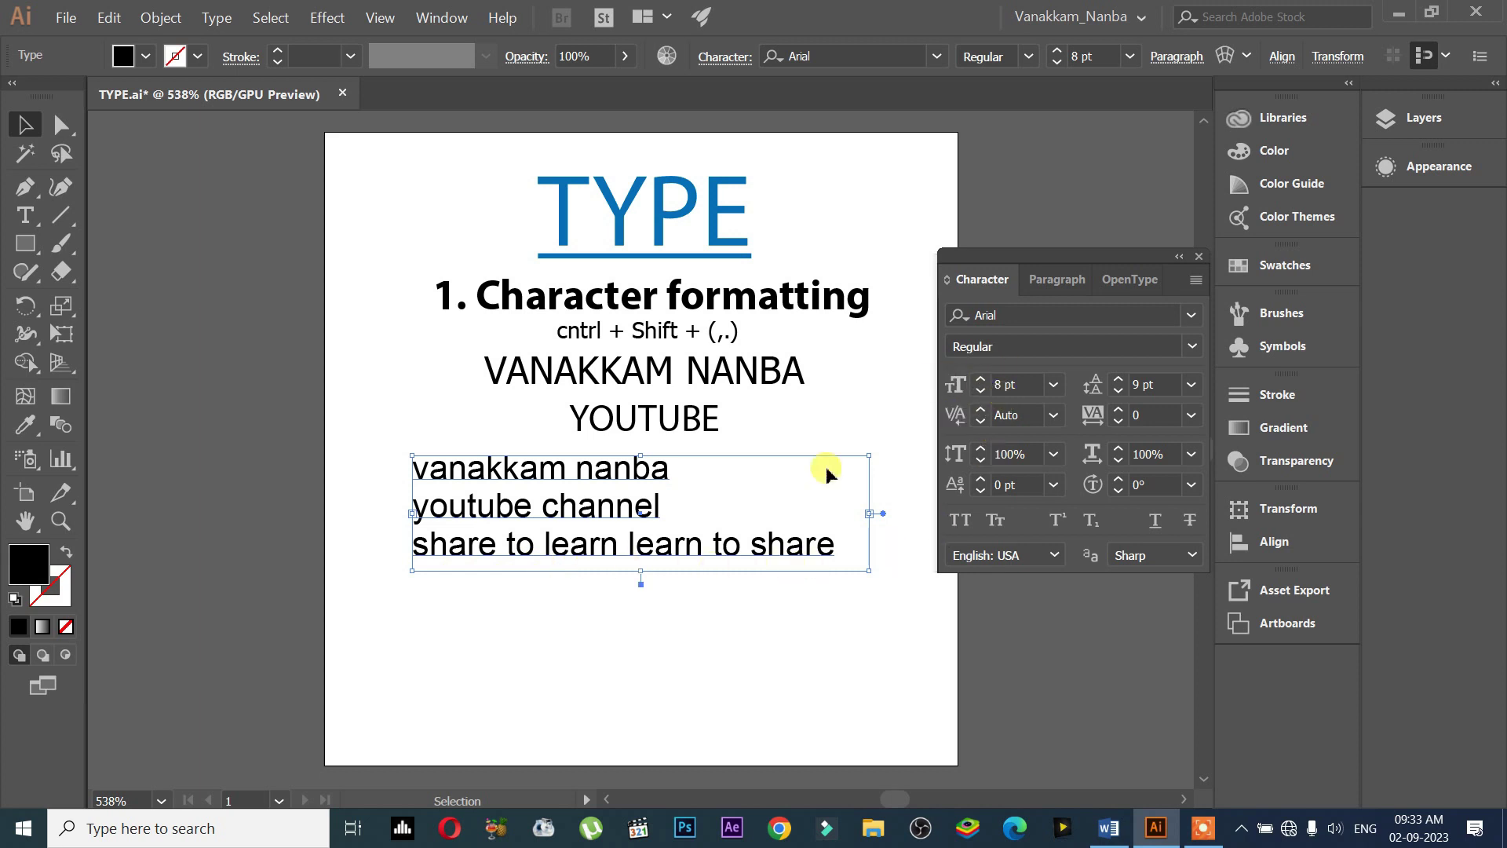
# Insert a comma after the first 'learn' on the third line
pyautogui.press('t')
pyautogui.tripleClick(620, 547)
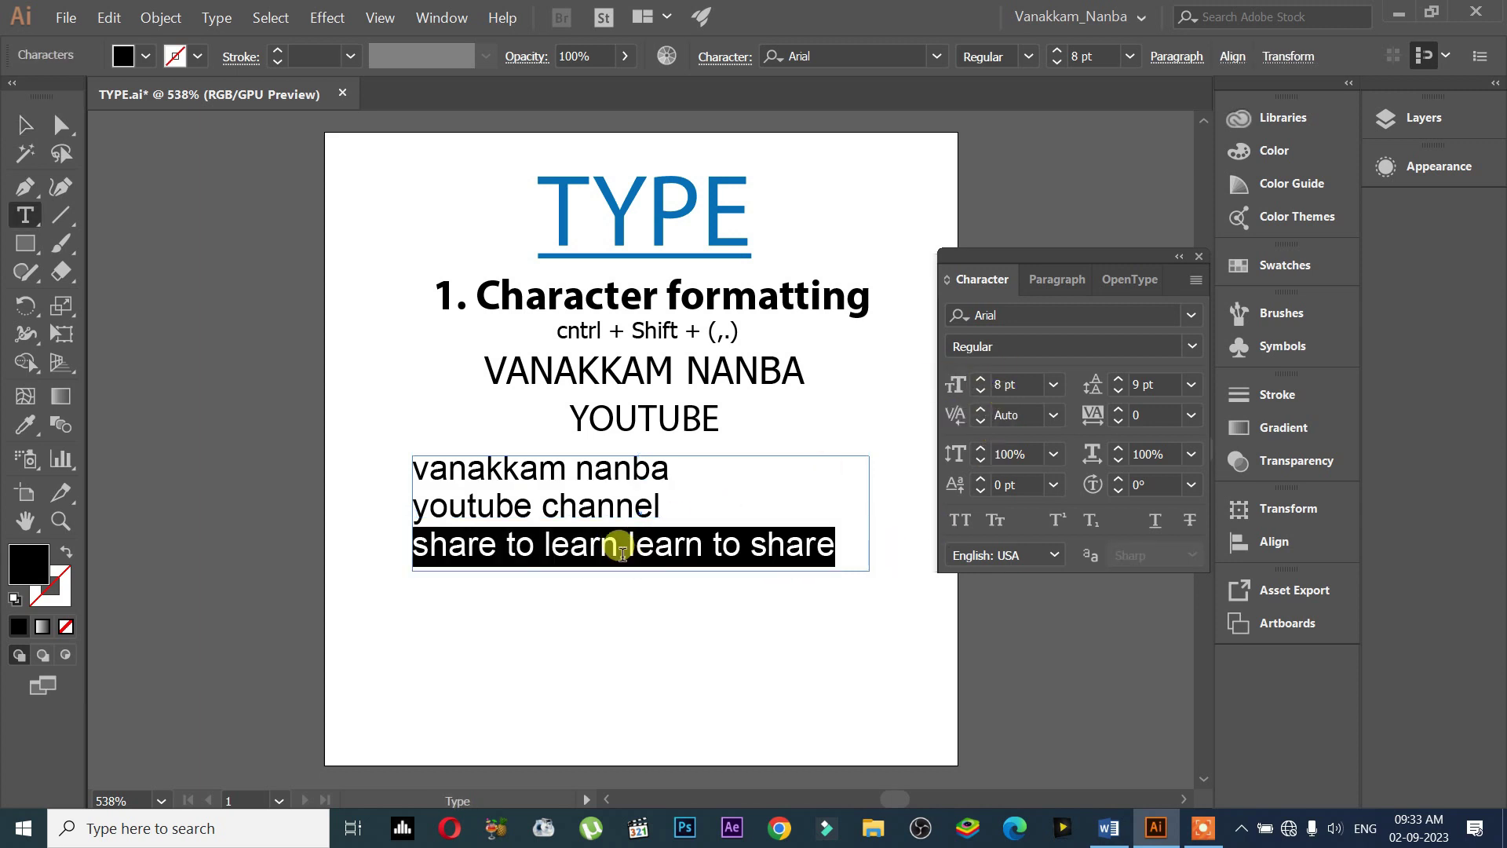
pyautogui.click(622, 552)
pyautogui.write(',')
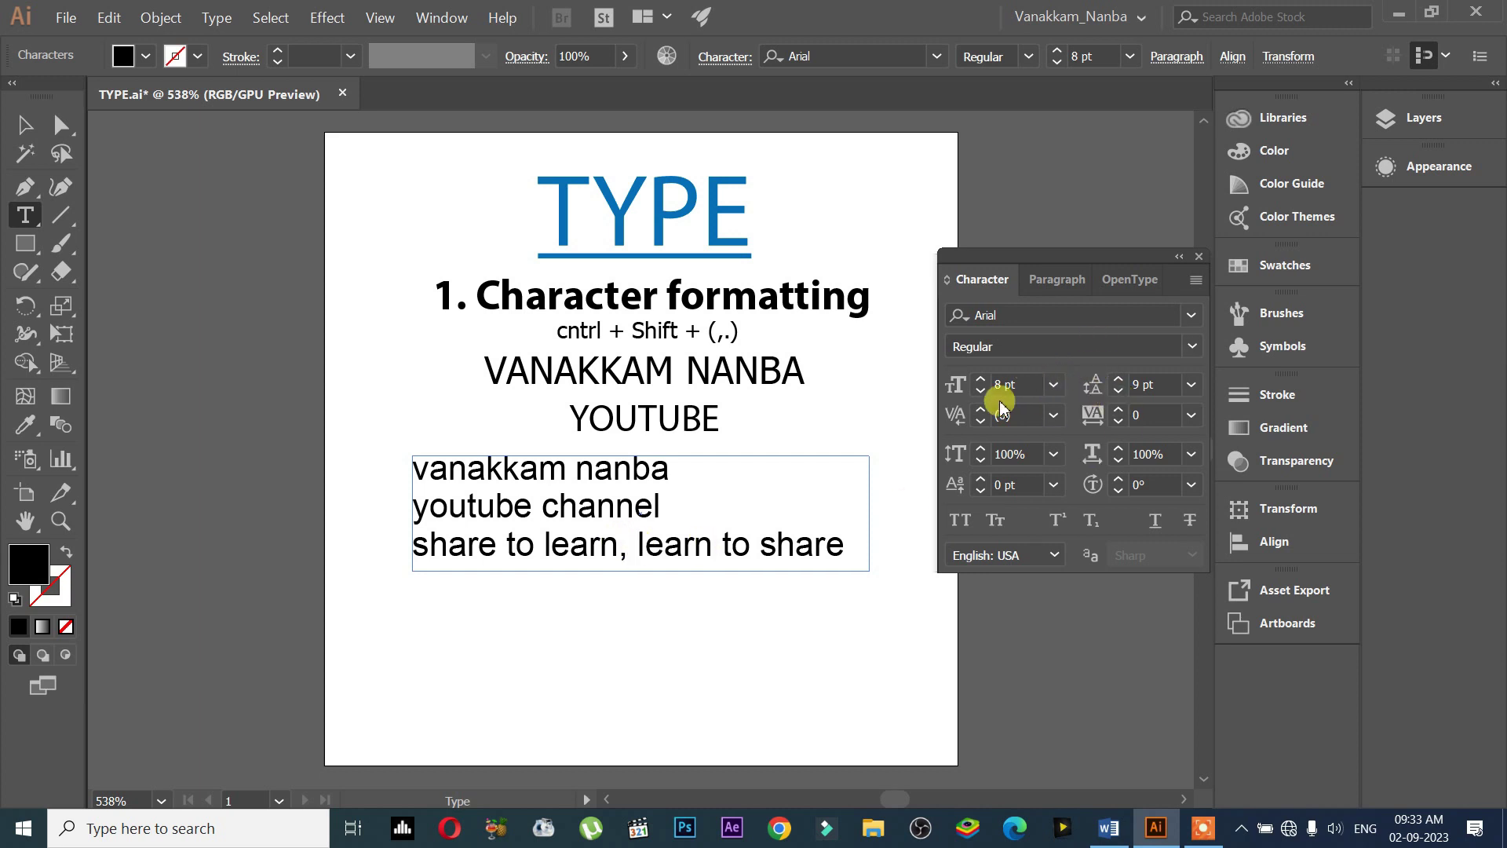
pyautogui.press('Escape')
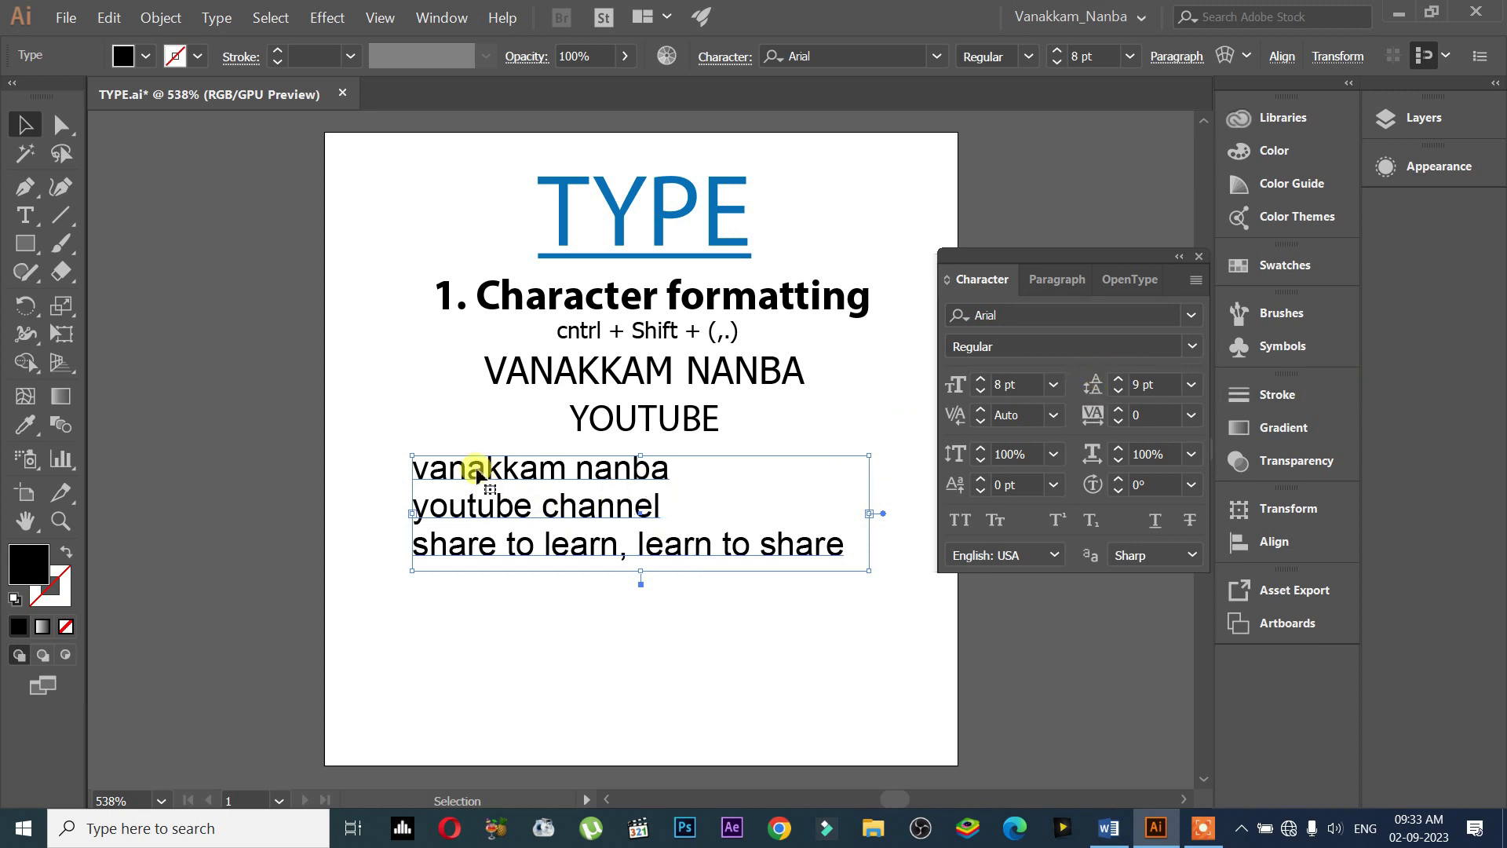
# Make the three-line text box taller and tighten its leading to 8 pt
pyautogui.moveTo(642, 576); pyautogui.dragTo(641, 711)
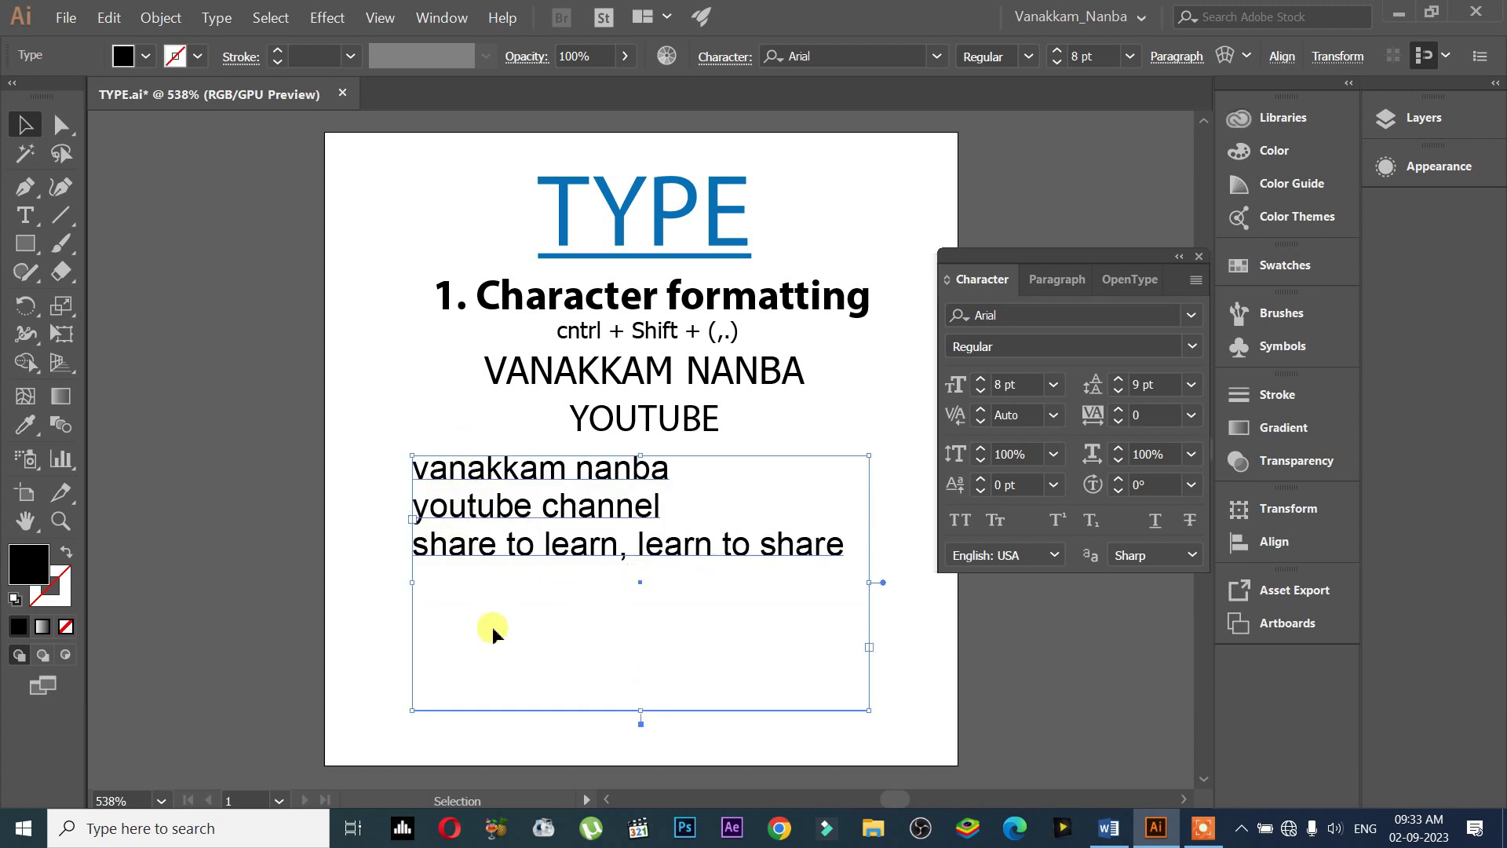
pyautogui.click(1117, 379)
pyautogui.click(1118, 380)
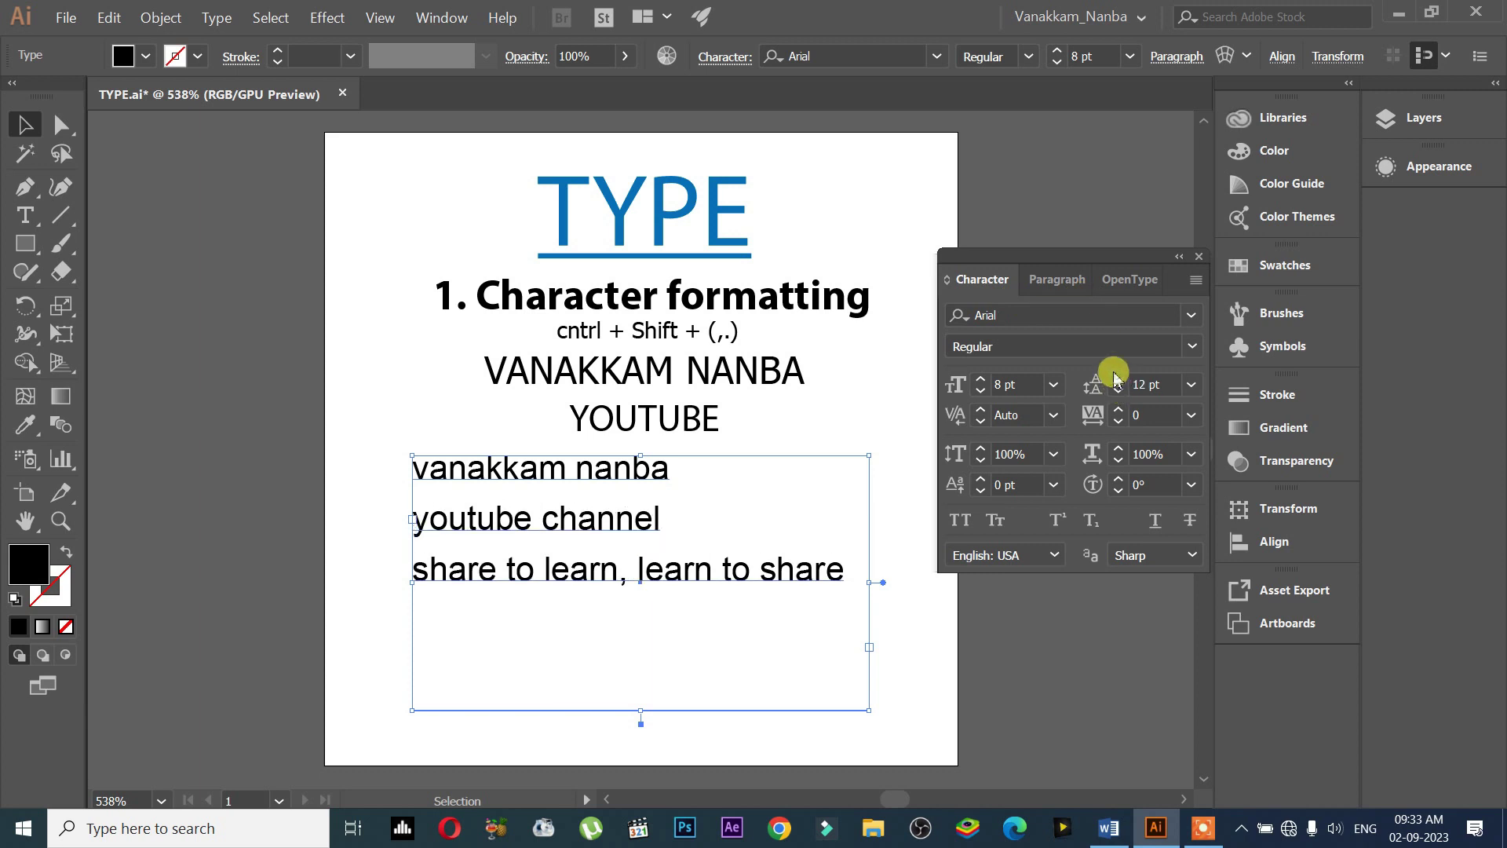
pyautogui.click(1118, 380)
pyautogui.click(1117, 380)
pyautogui.click(1118, 380)
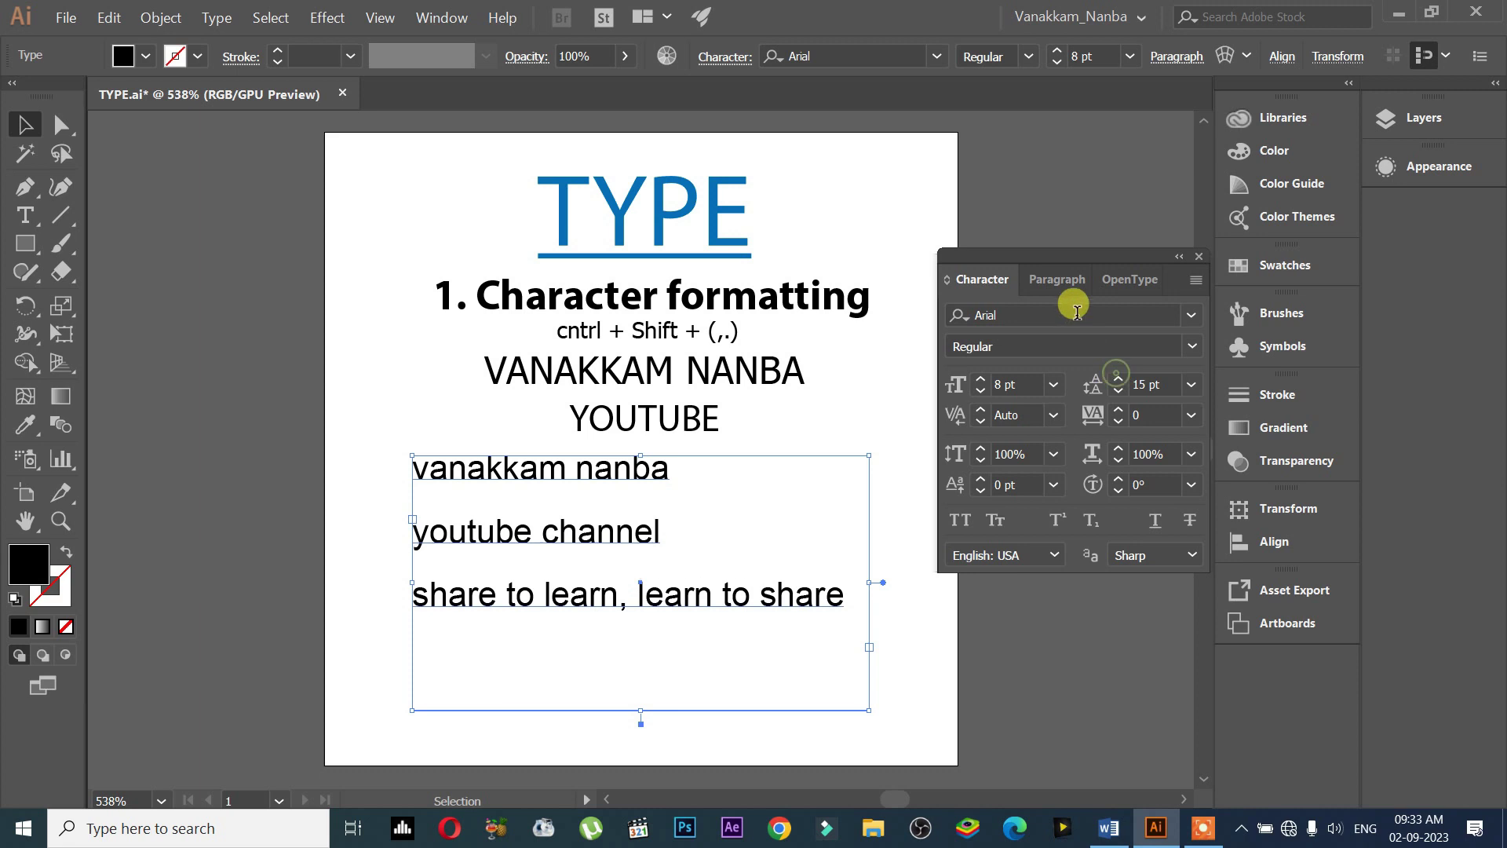
pyautogui.click(1164, 386)
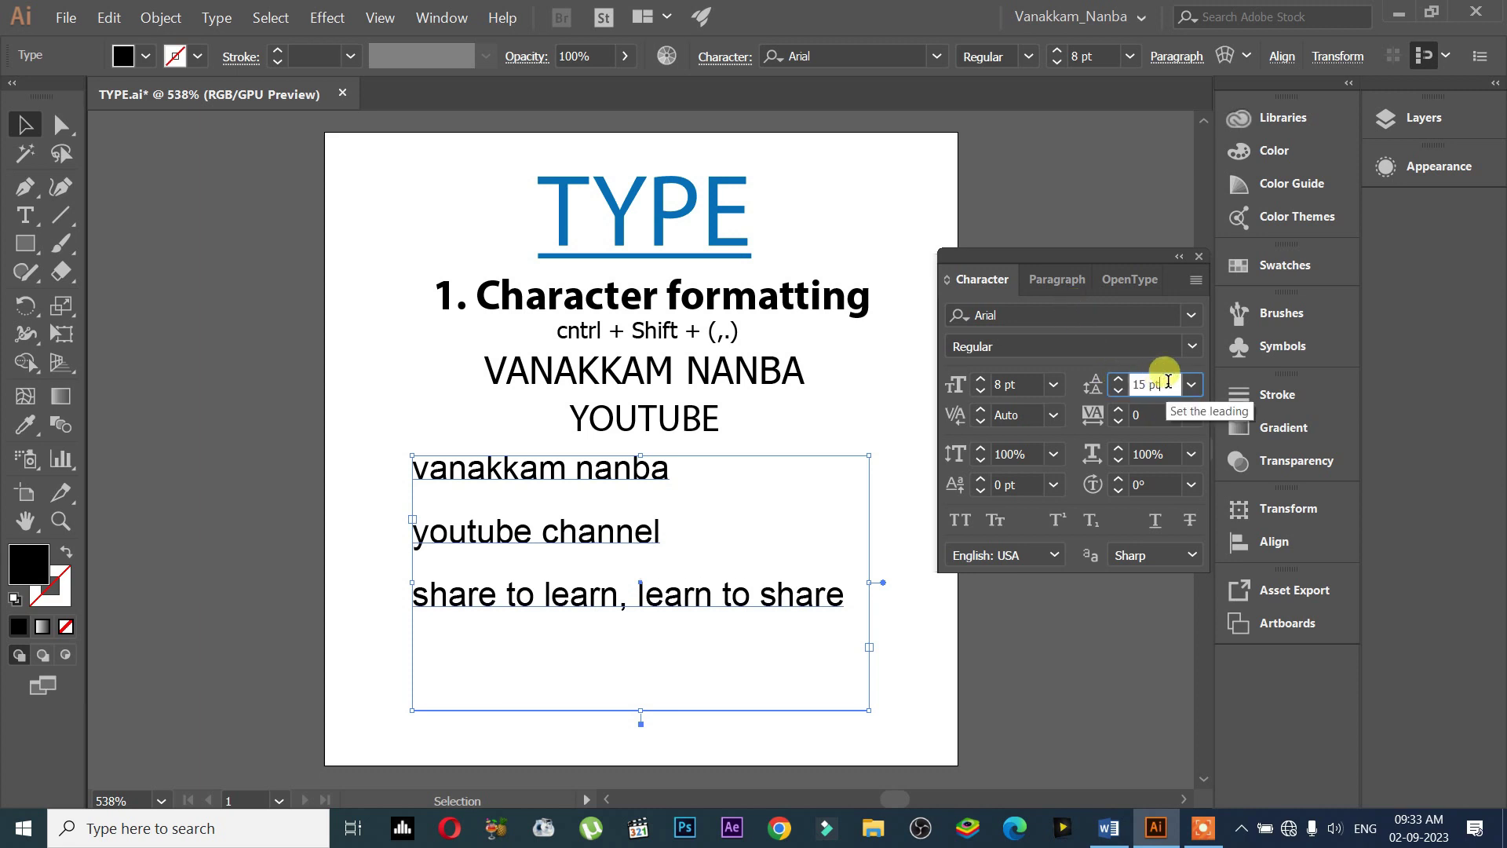
pyautogui.press('Down')
pyautogui.press('Down')
pyautogui.press('Down')
pyautogui.press('Down')
pyautogui.press('Down')
pyautogui.press('Down')
pyautogui.press('Down')
pyautogui.press('Down')
pyautogui.press('Down')
pyautogui.press('Down')
pyautogui.press('Down')
pyautogui.press('Down')
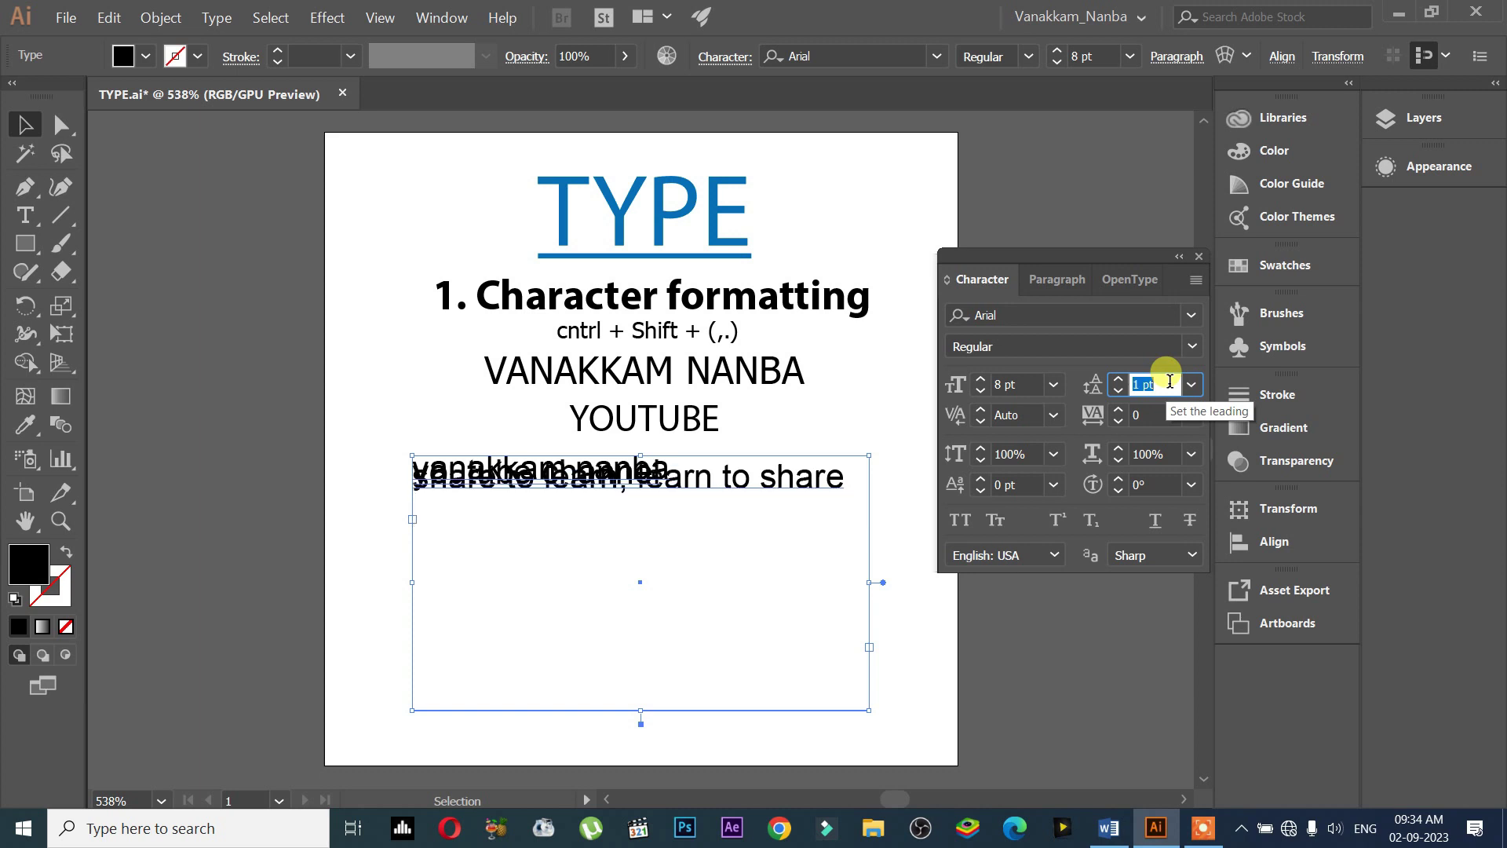
pyautogui.press('Up')
pyautogui.press('Up')
pyautogui.press('Up')
pyautogui.press('Up')
pyautogui.press('Down')
pyautogui.press('Down')
pyautogui.press('Down')
pyautogui.press('Down')
pyautogui.press('Down')
pyautogui.press('Down')
pyautogui.press('Down')
pyautogui.press('Down')
pyautogui.press('Up')
pyautogui.press('Up')
pyautogui.press('Up')
pyautogui.press('Up')
pyautogui.press('Up')
pyautogui.press('Up')
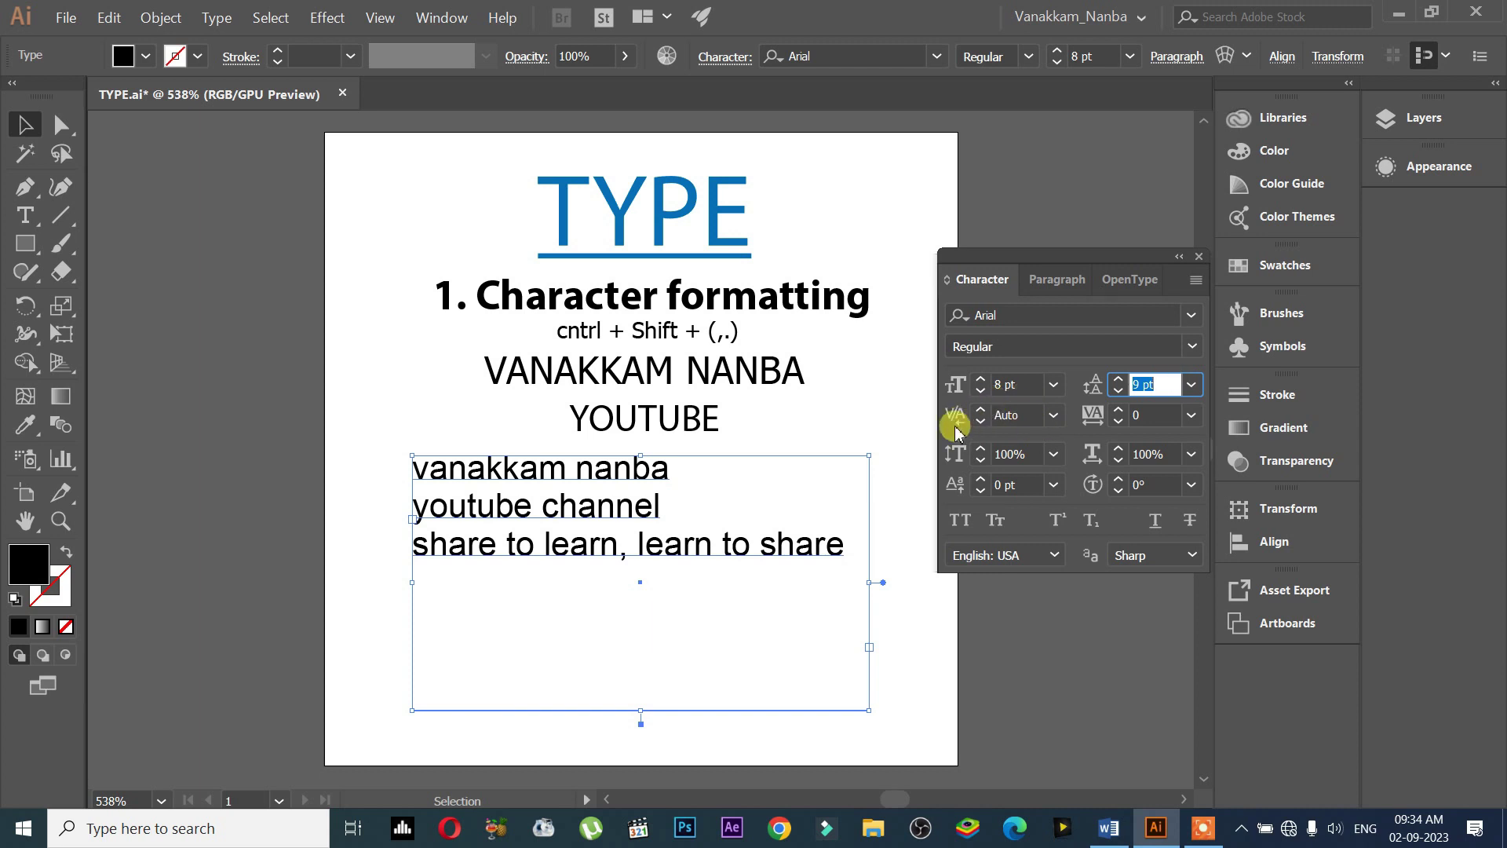
# Set the paragraph's kerning to Metrics from the Kerning dropdown
pyautogui.click(1053, 415)
pyautogui.click(1091, 39)
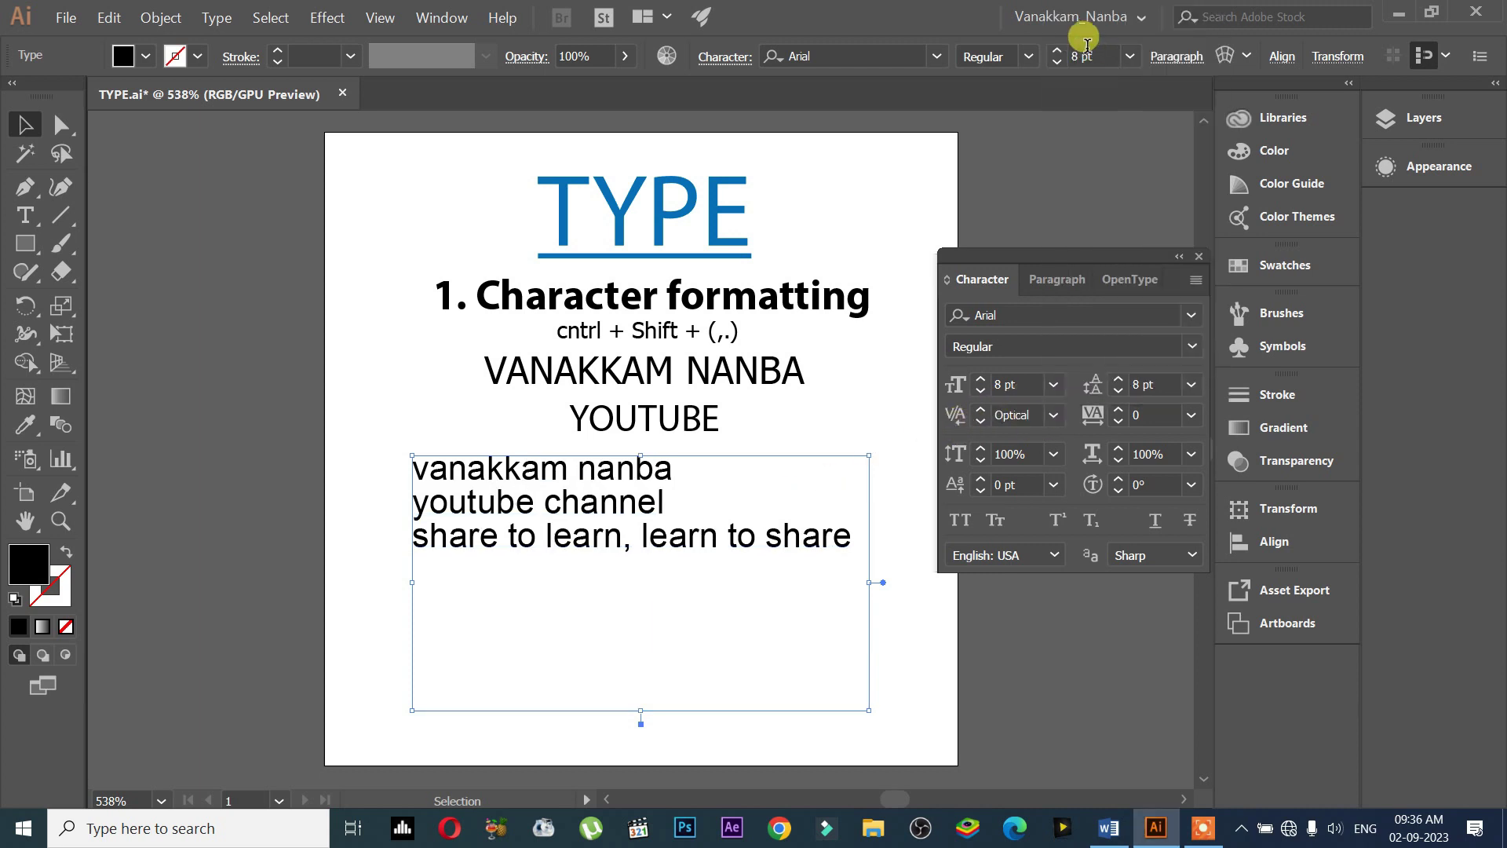
pyautogui.scroll(-1, 1028, 412)
pyautogui.click(1052, 415)
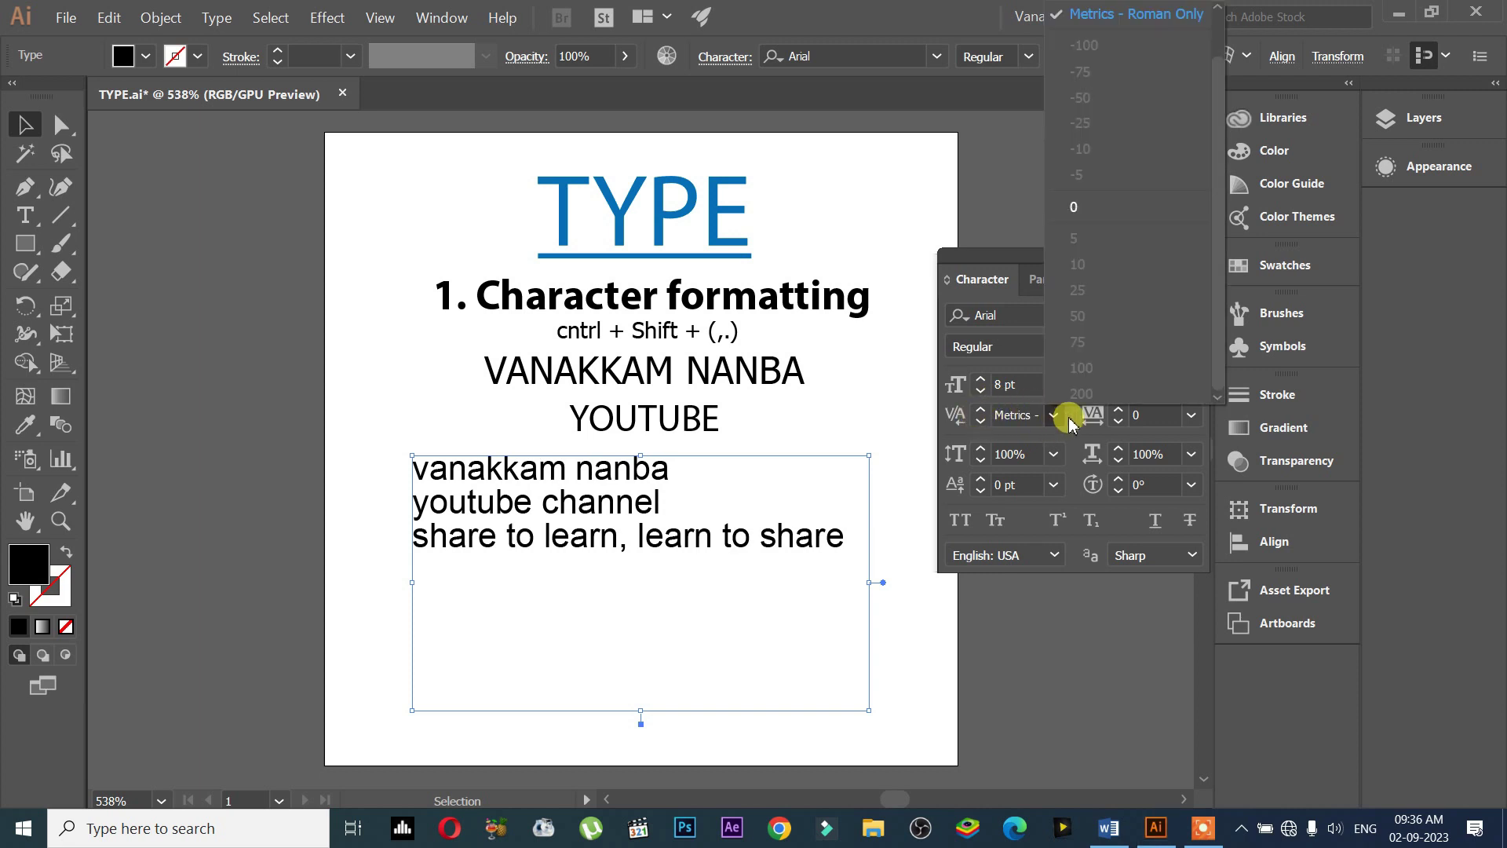
pyautogui.click(1144, 416)
pyautogui.scroll(3, 1151, 411)
pyautogui.scroll(3, 1151, 411)
pyautogui.scroll(3, 1151, 411)
pyautogui.scroll(4, 1151, 411)
pyautogui.scroll(6, 1153, 411)
pyautogui.scroll(5, 1153, 412)
pyautogui.scroll(6, 1154, 412)
pyautogui.scroll(5, 1154, 413)
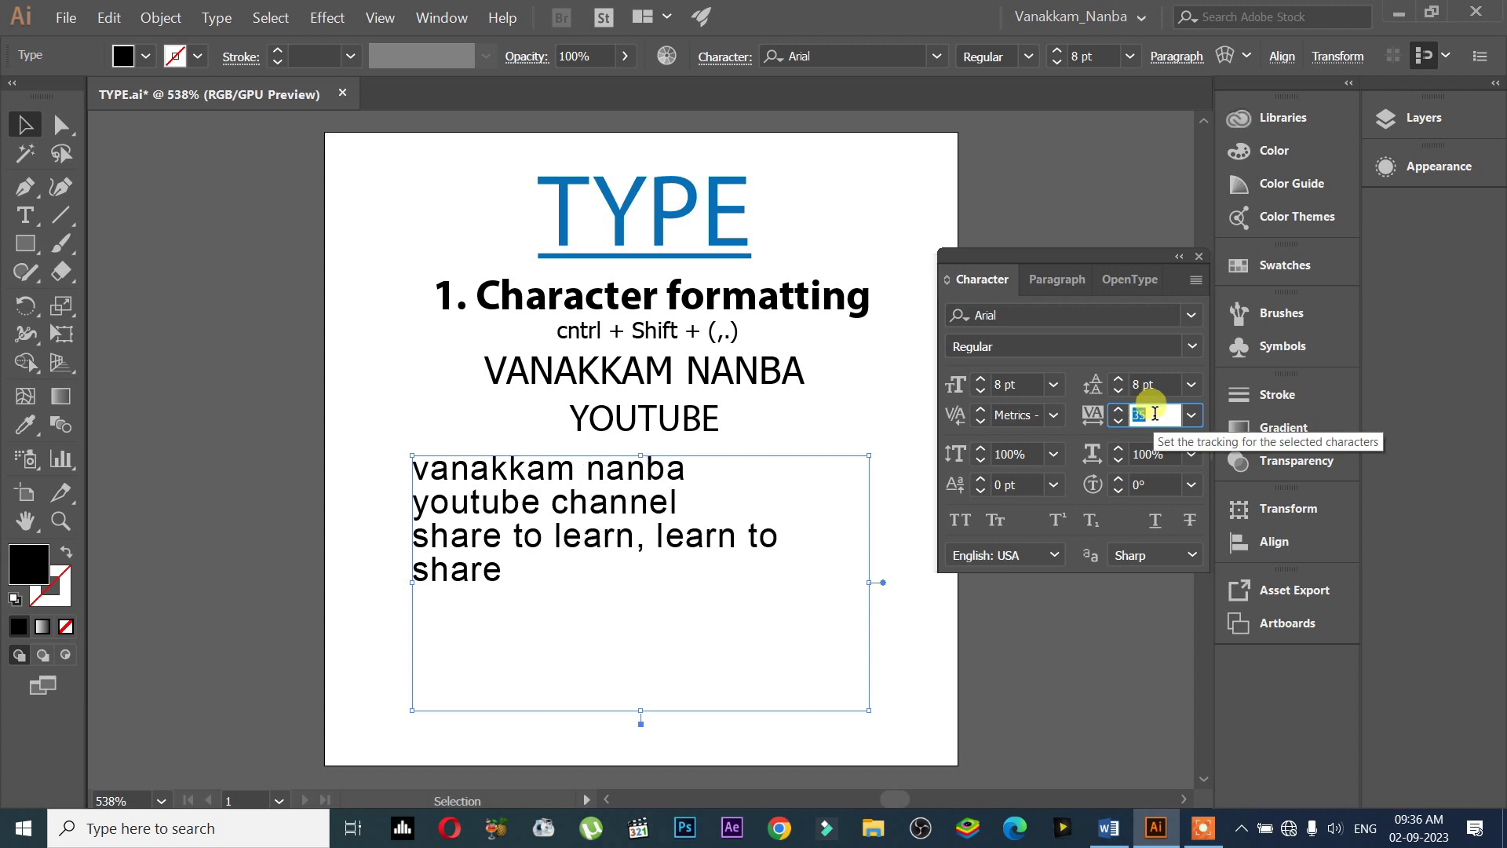
pyautogui.click(1155, 414)
pyautogui.press('Return')
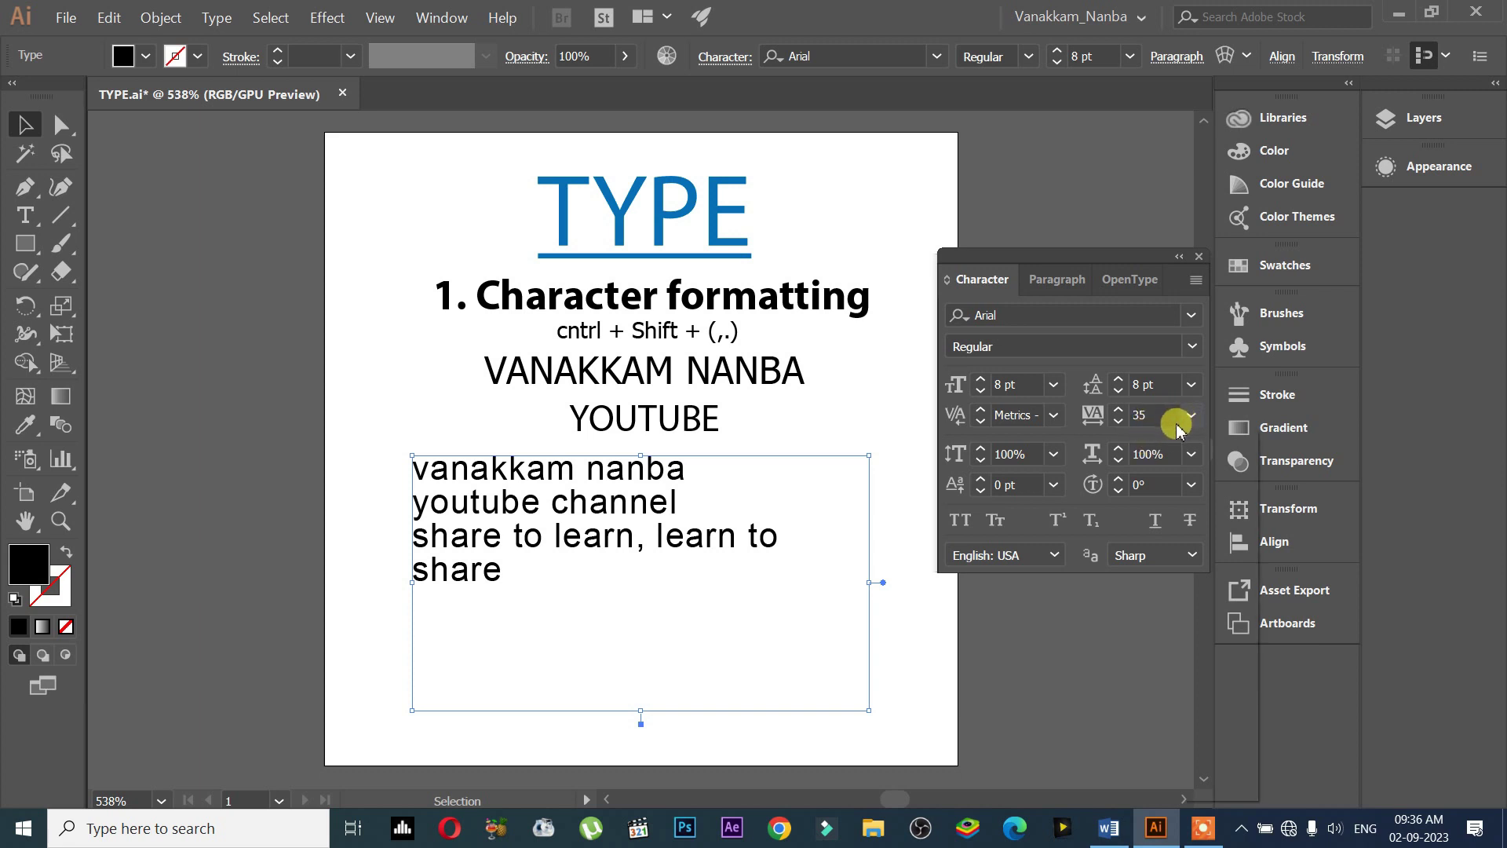
pyautogui.click(1186, 417)
pyautogui.click(1202, 590)
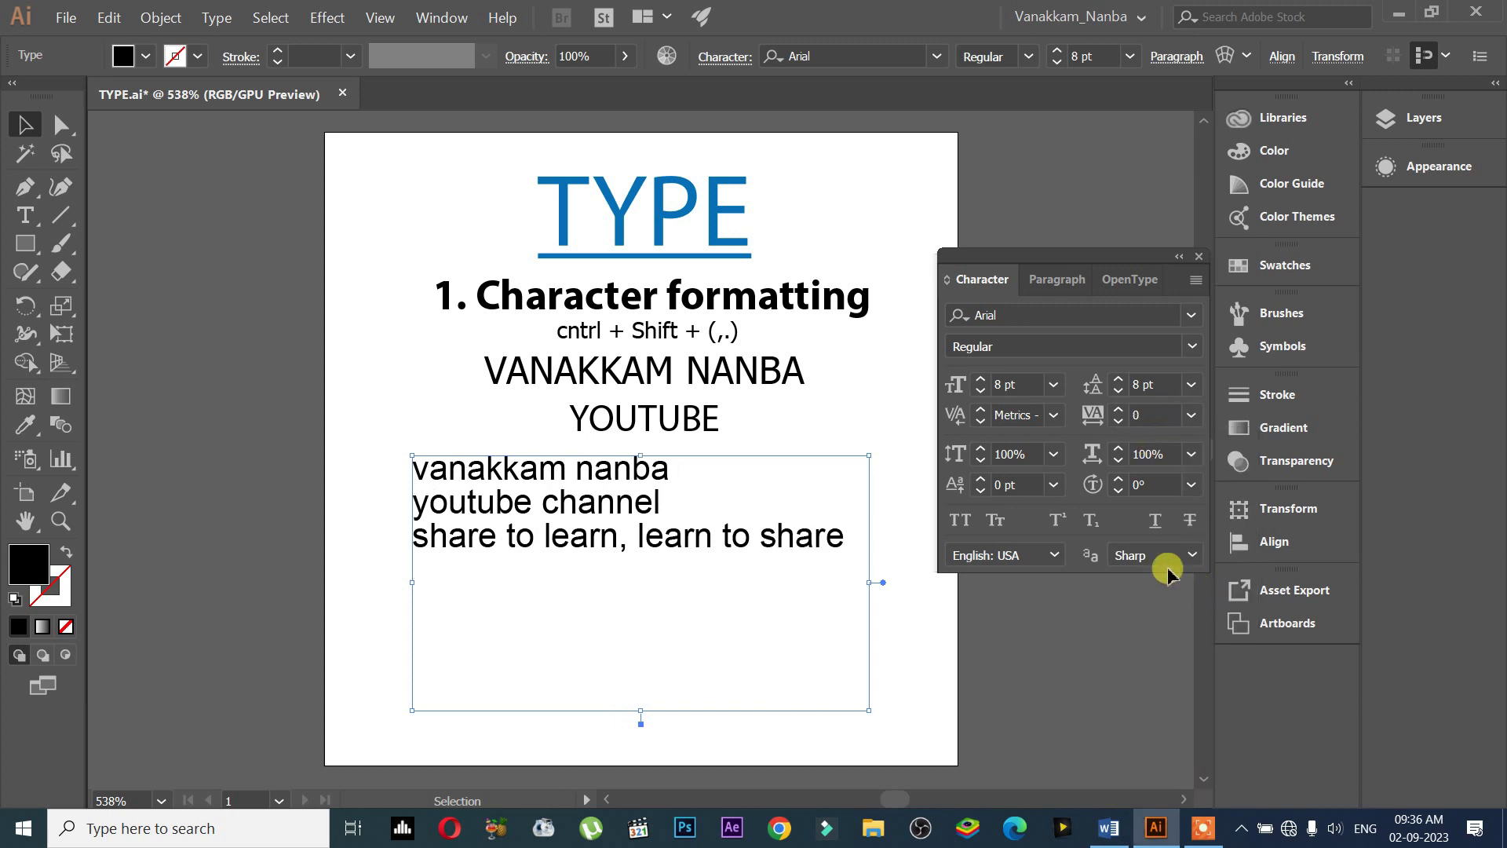
pyautogui.press('t')
# Select the word 'vanakkam' and set its tracking to 100
pyautogui.moveTo(581, 471); pyautogui.dragTo(407, 465)
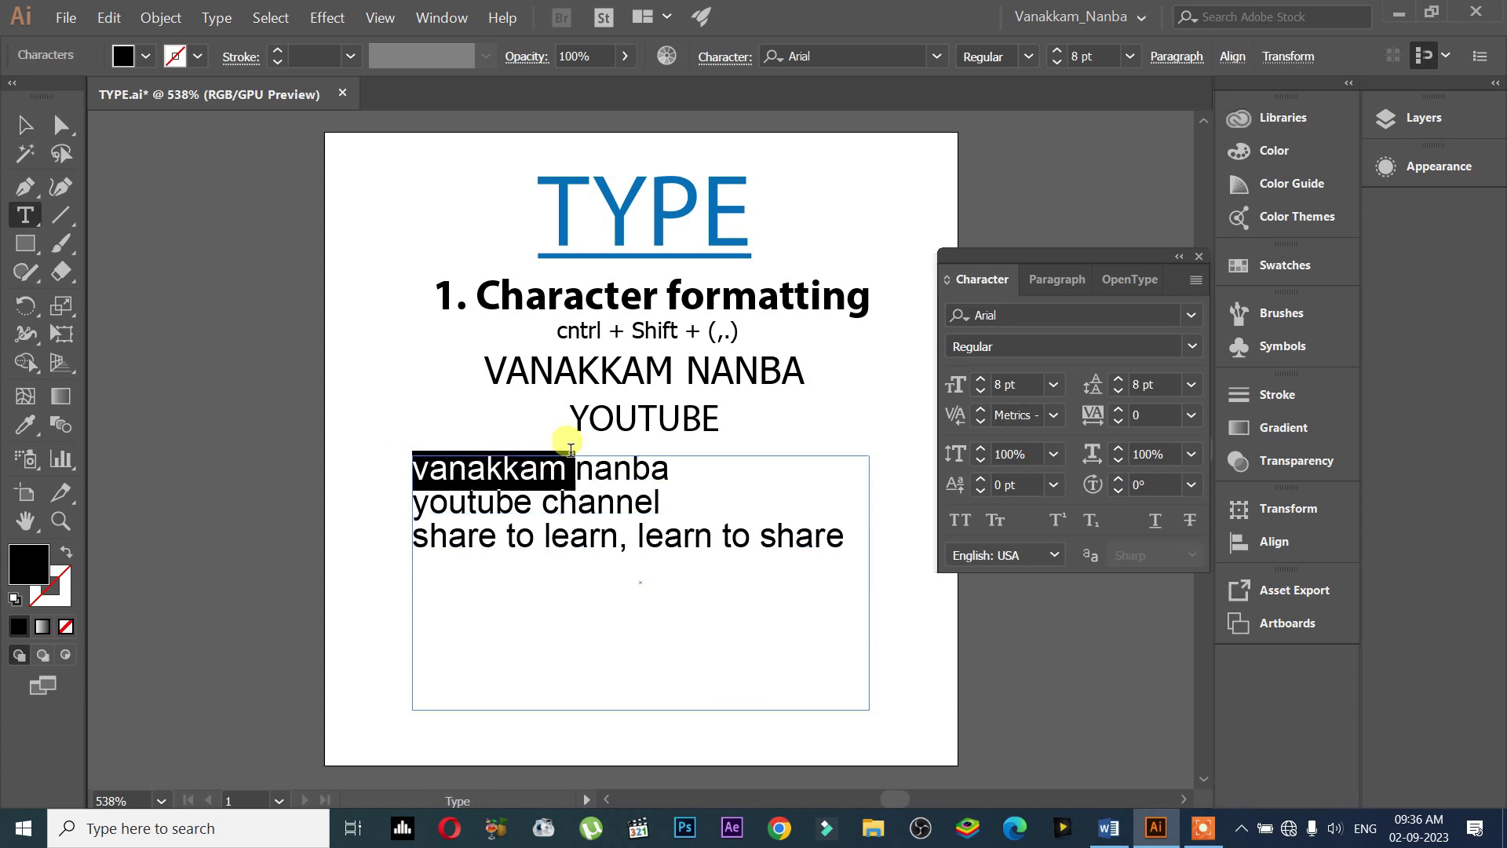
pyautogui.click(1117, 409)
pyautogui.click(1118, 409)
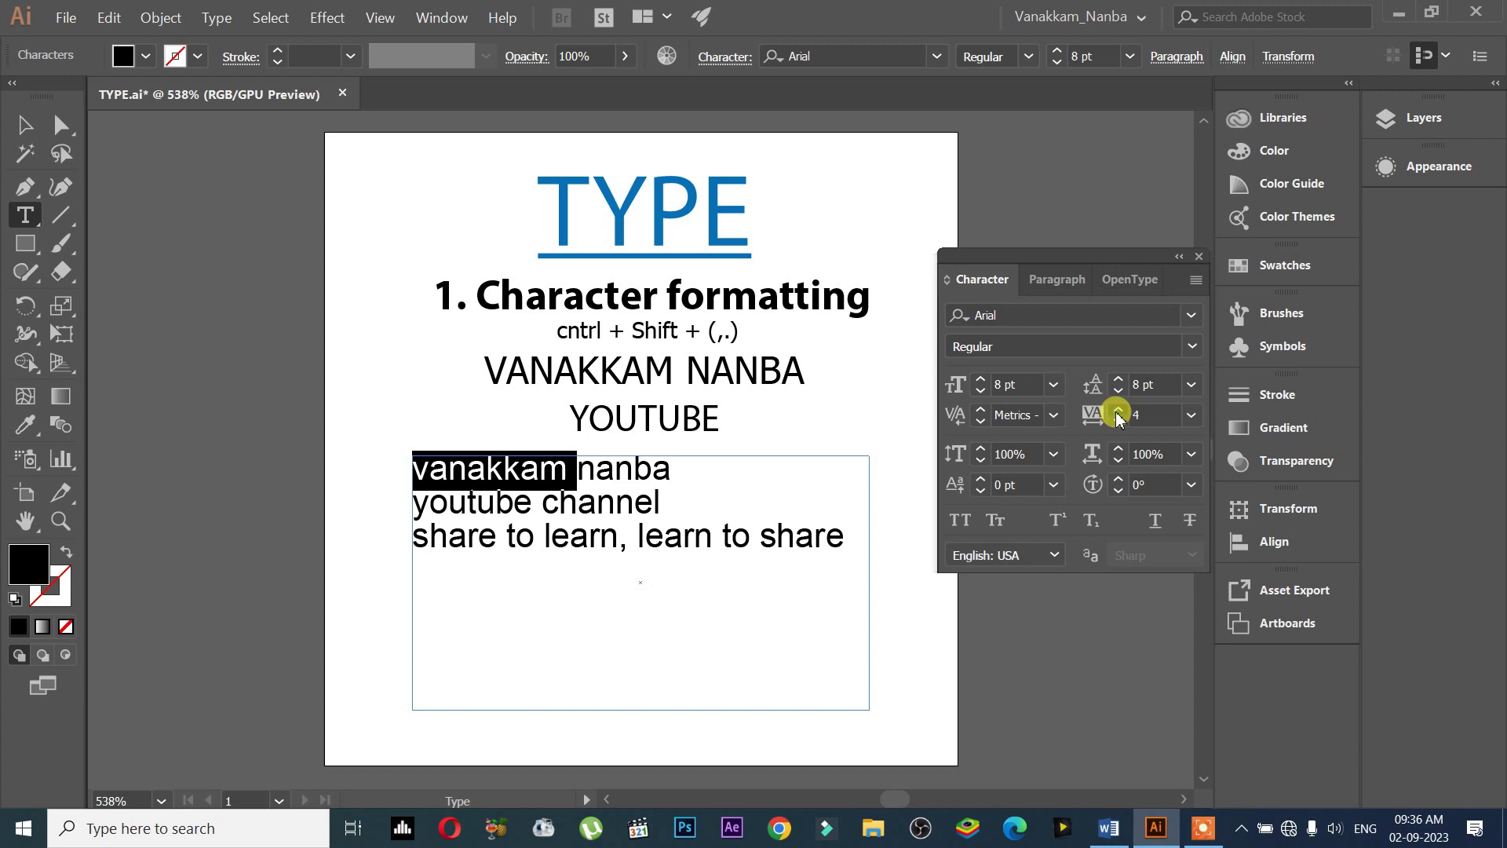
pyautogui.click(1117, 410)
pyautogui.click(1117, 410)
pyautogui.click(1118, 410)
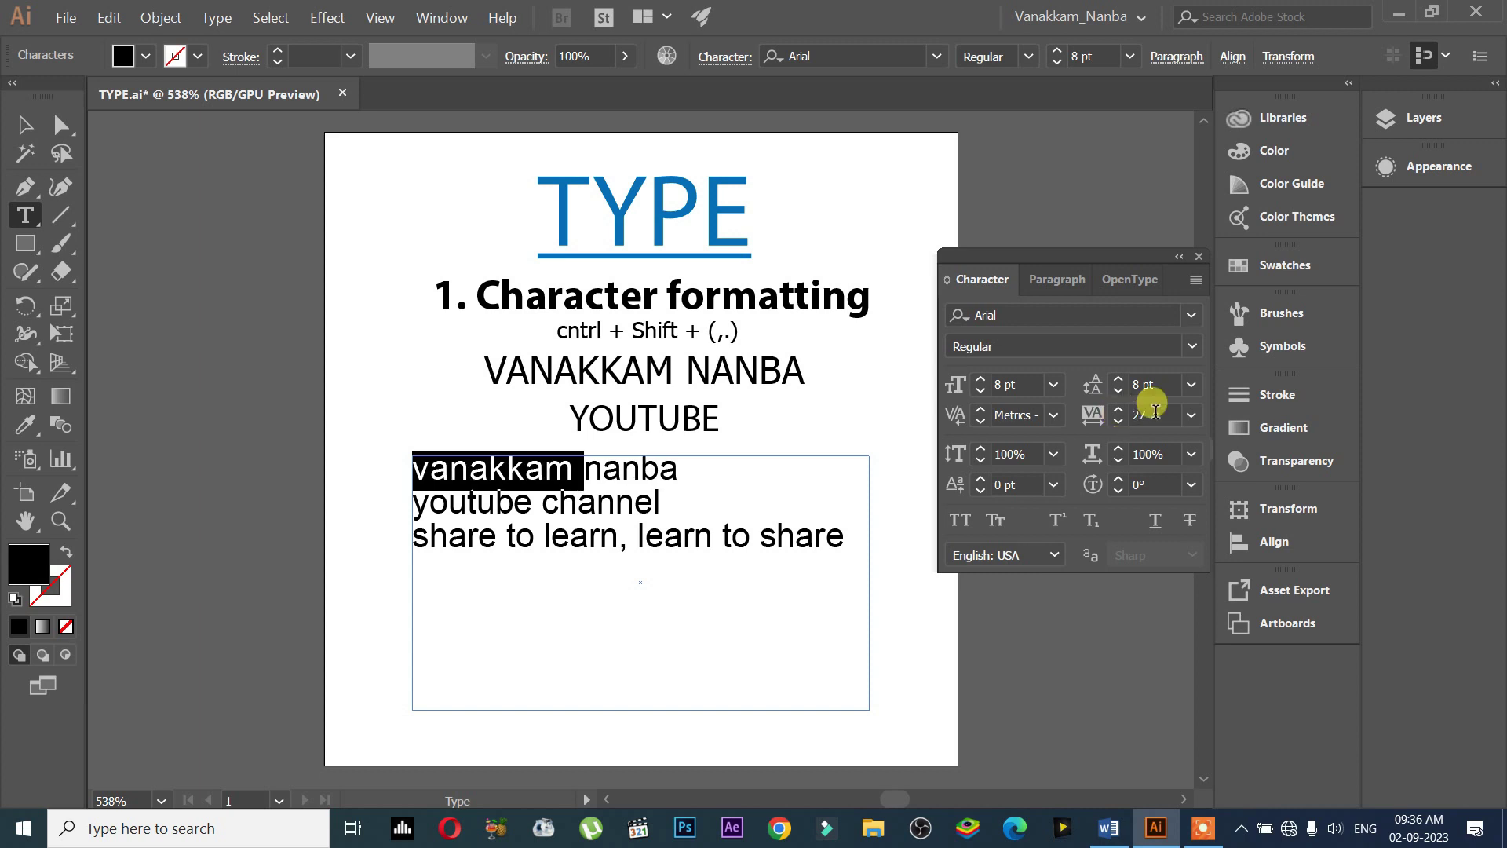
pyautogui.moveTo(1135, 413); pyautogui.dragTo(1196, 412)
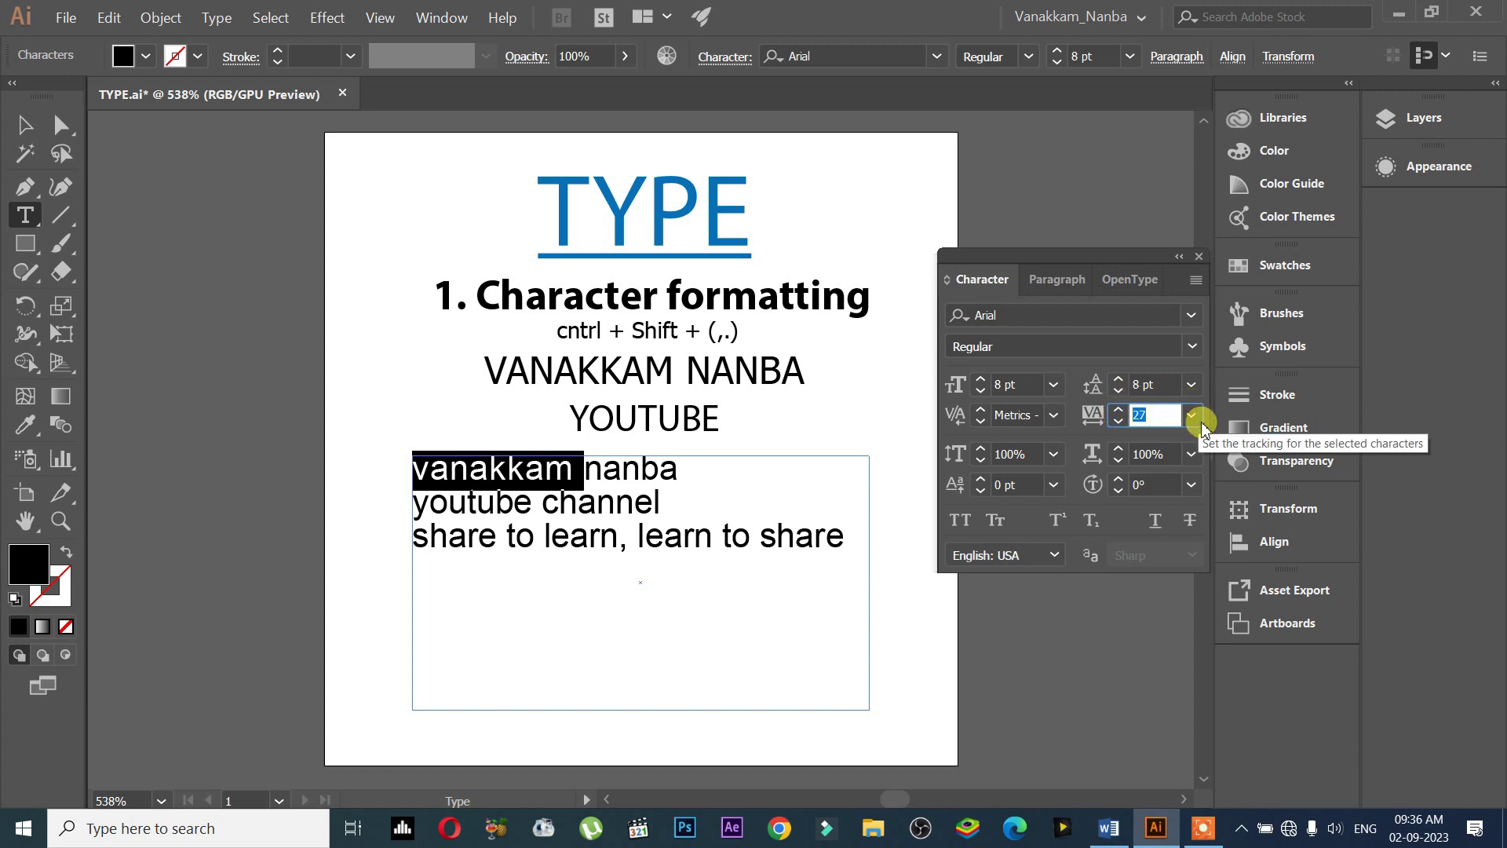
pyautogui.click(1192, 416)
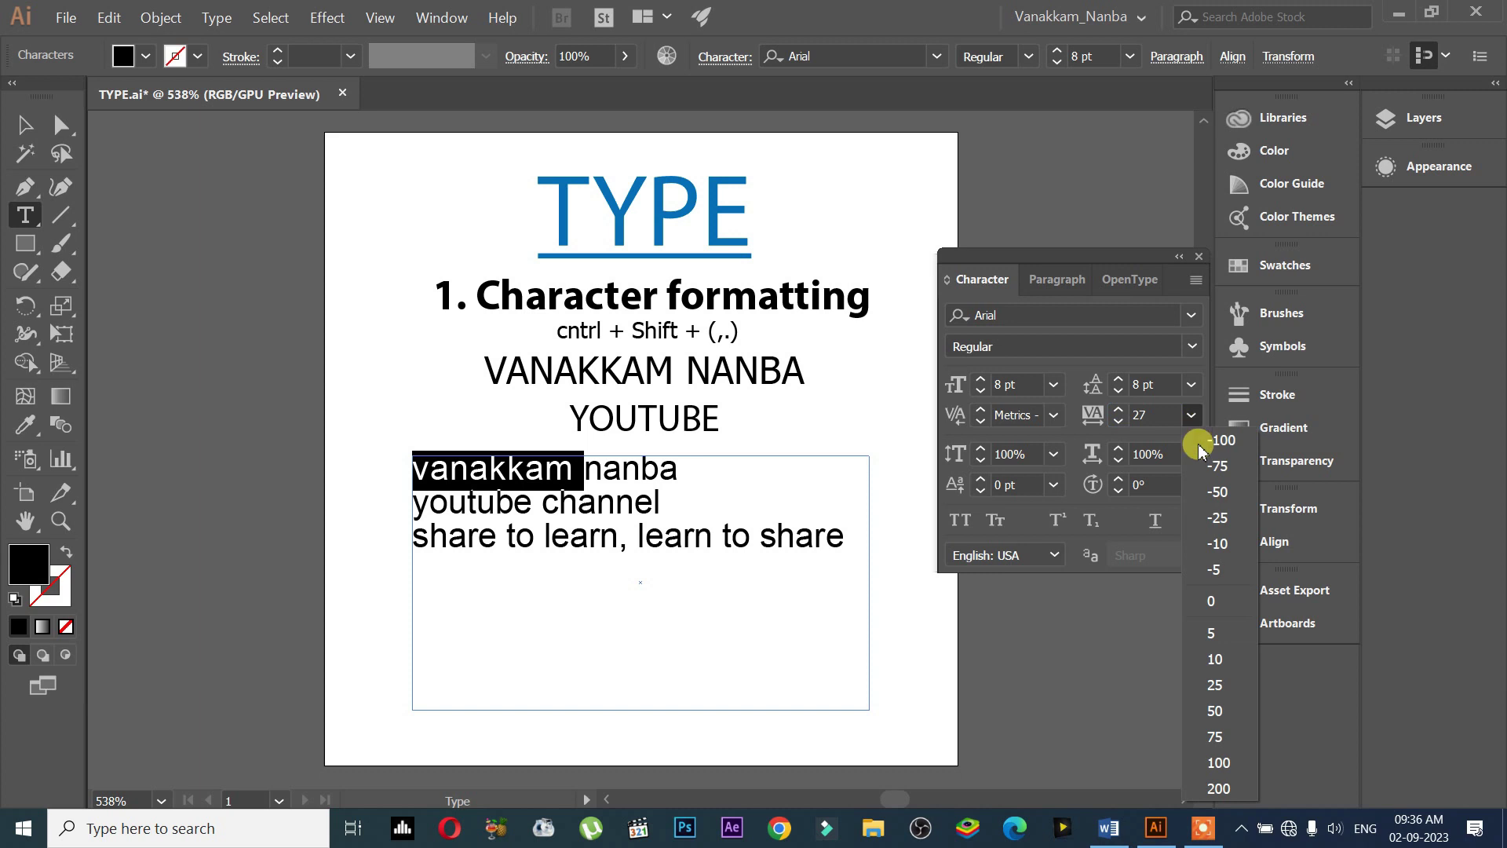
pyautogui.click(1223, 761)
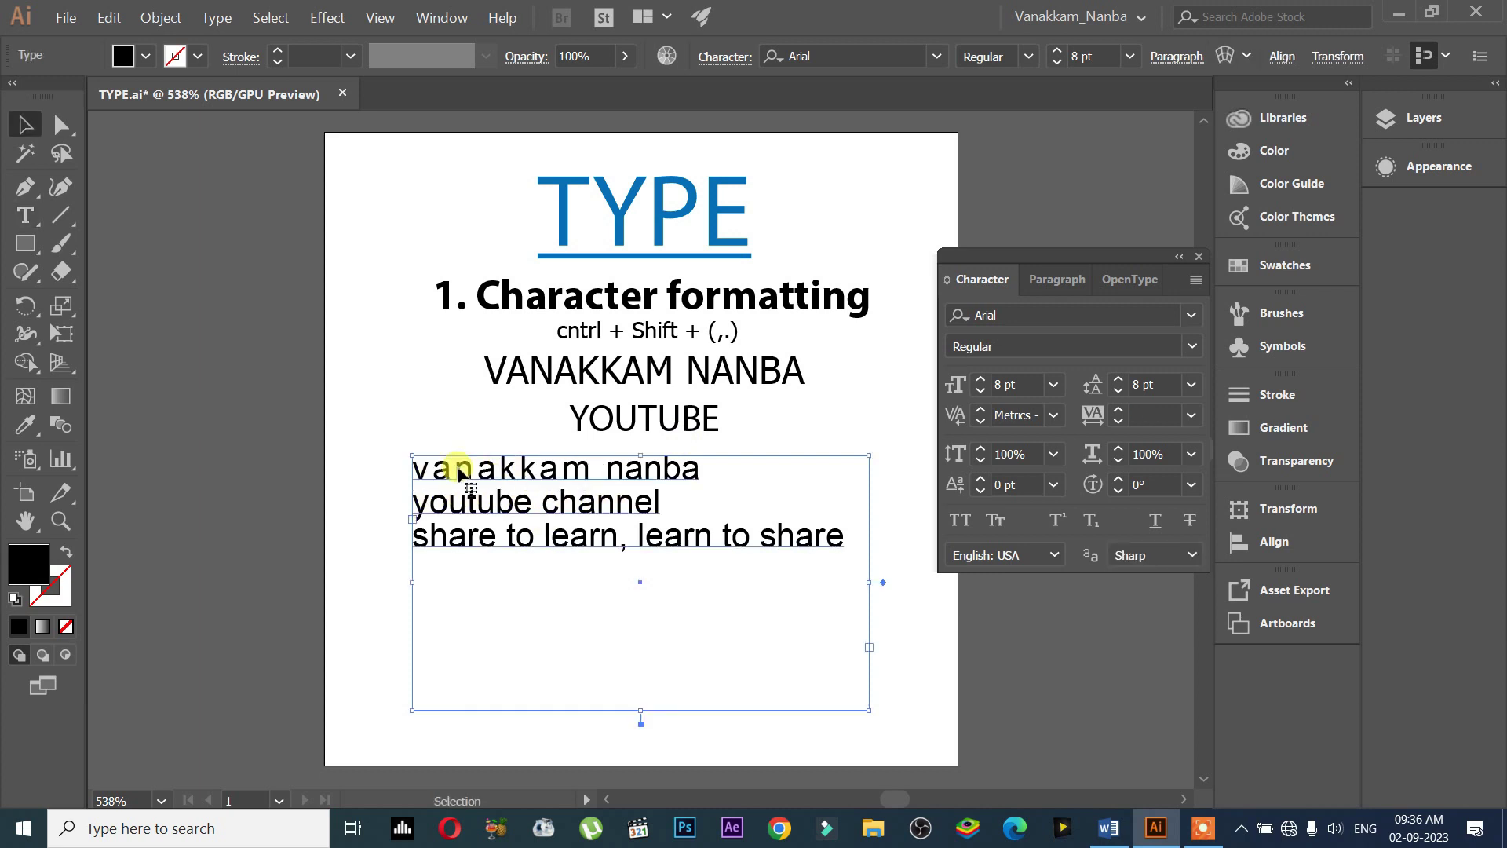
# Reselect the word 'vanakkam' on the first line with the Type tool
pyautogui.click(1142, 414)
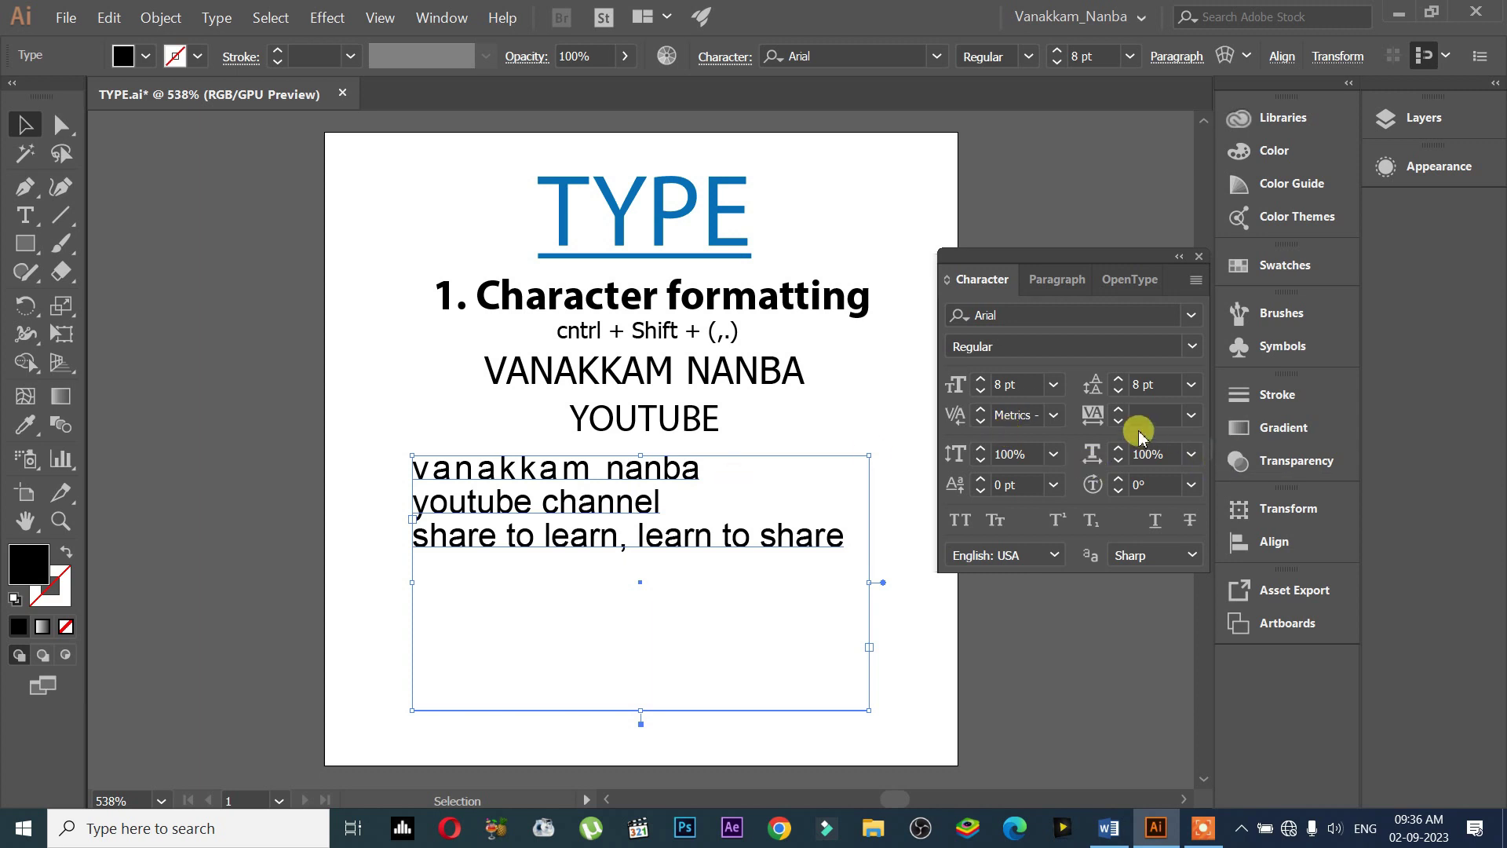
pyautogui.doubleClick(518, 484)
pyautogui.doubleClick(583, 475)
pyautogui.moveTo(593, 471); pyautogui.dragTo(314, 473)
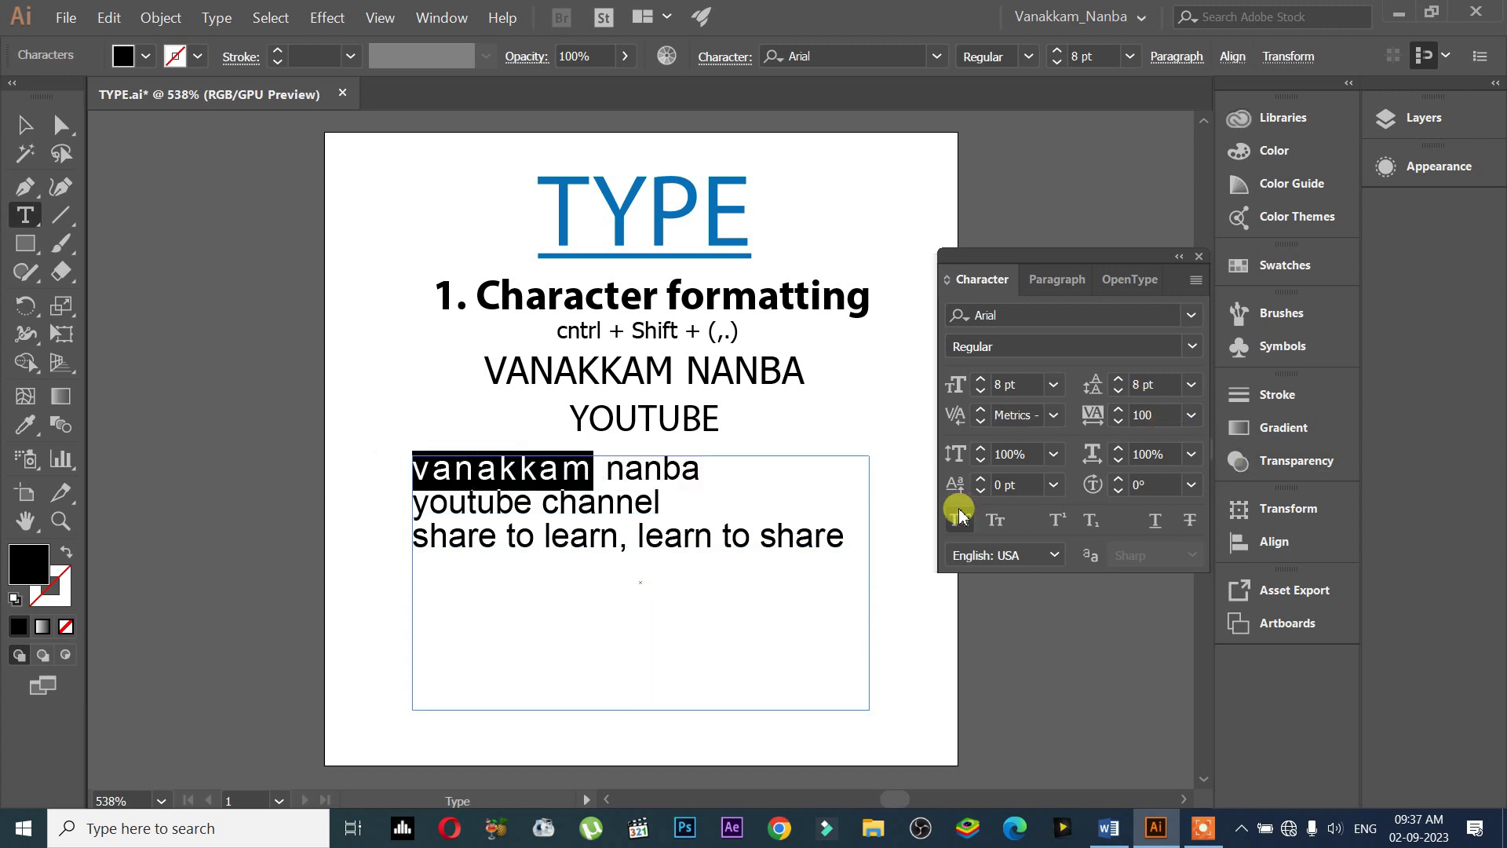
# Apply a tracking of 100 to the whole three-line body text
pyautogui.press('Escape')
pyautogui.click(1154, 413)
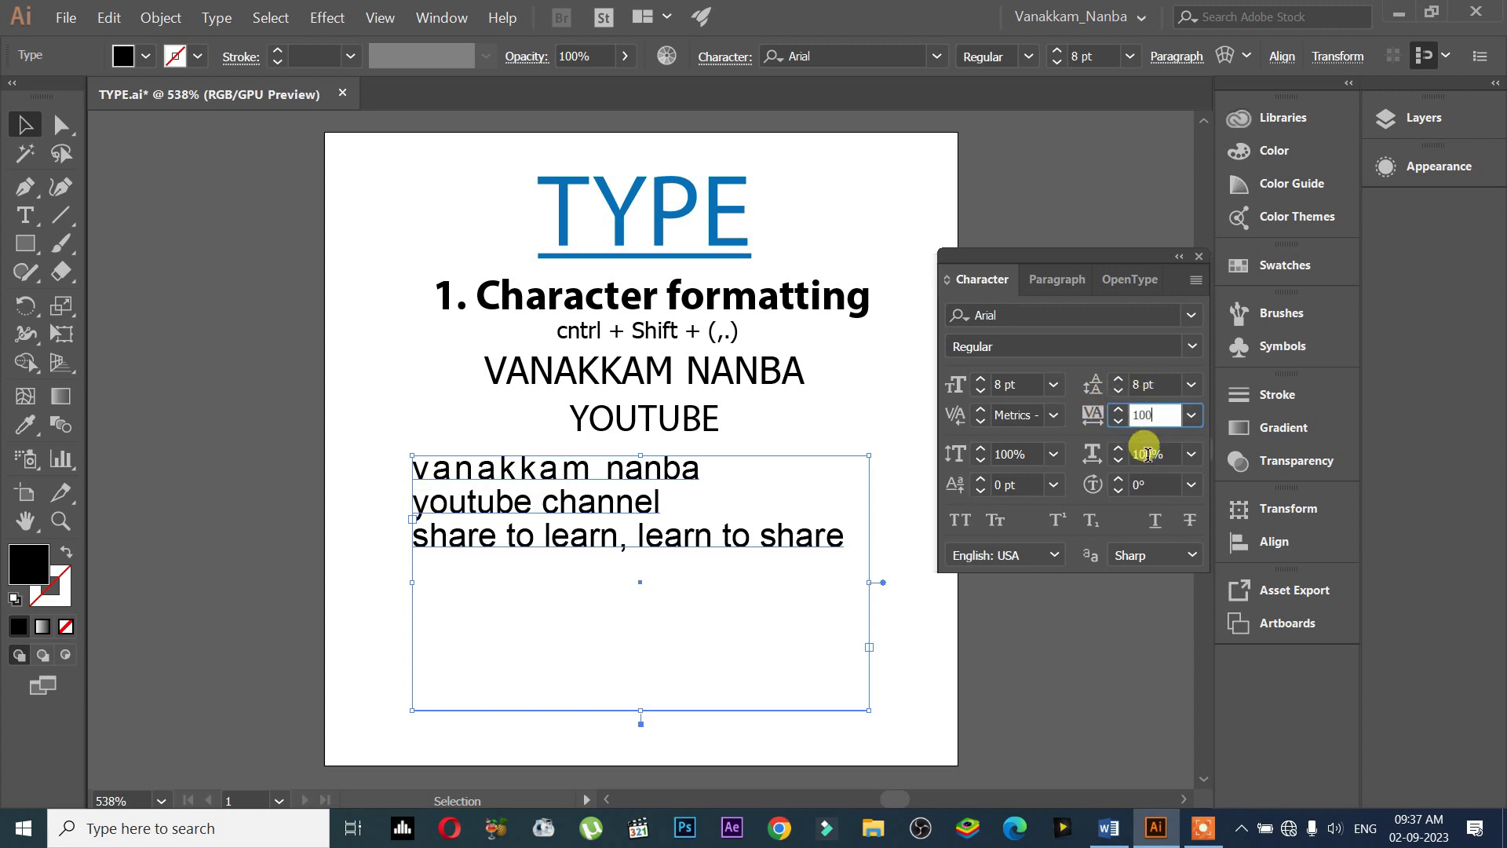
pyautogui.press('Return')
# Widen the body text frame on both sides so every line fits unwrapped
pyautogui.moveTo(870, 583); pyautogui.dragTo(920, 582)
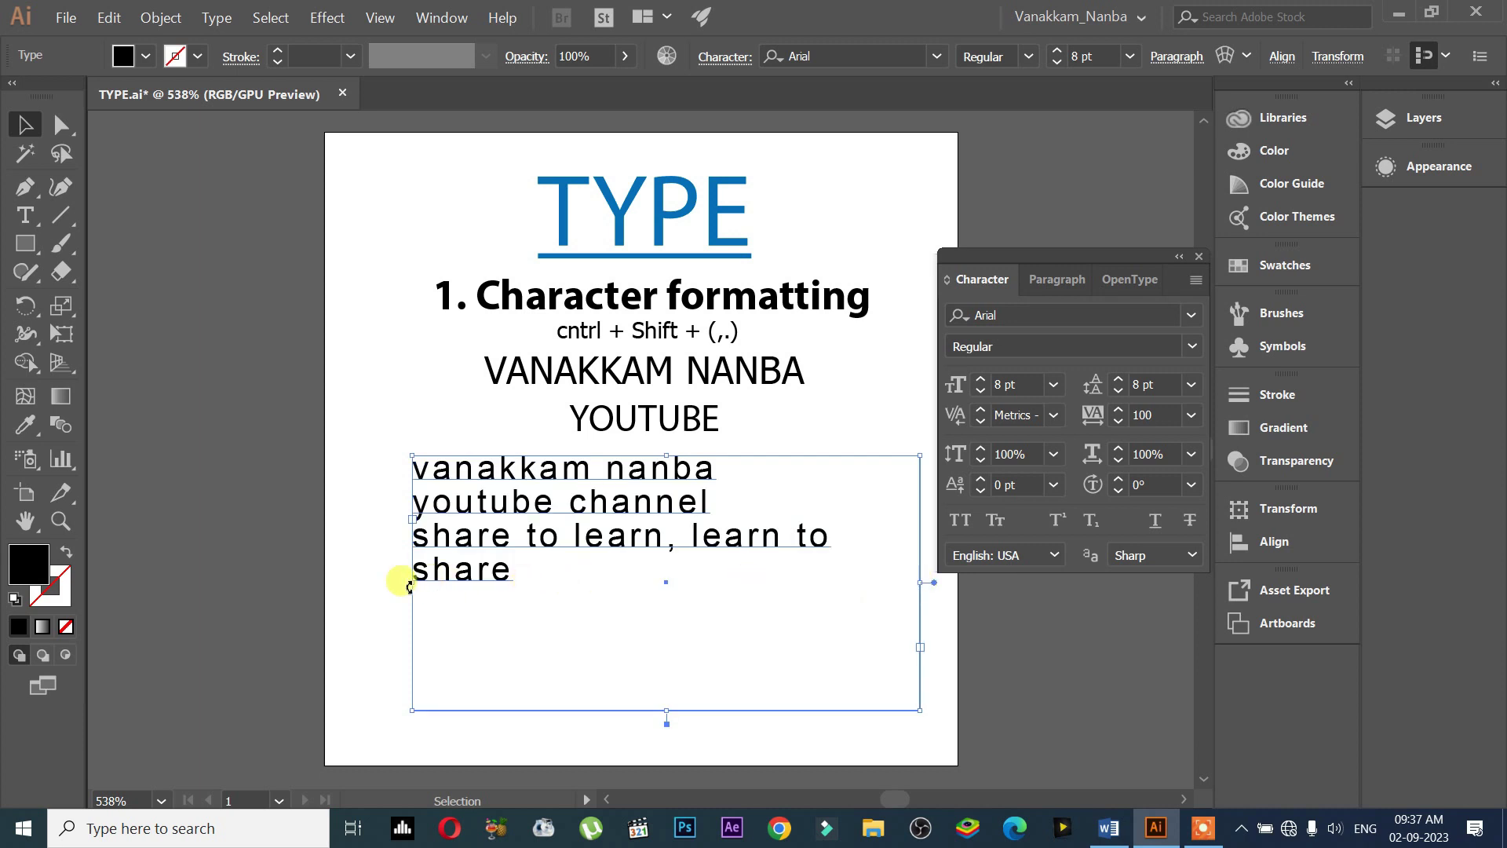
pyautogui.moveTo(412, 582); pyautogui.dragTo(358, 583)
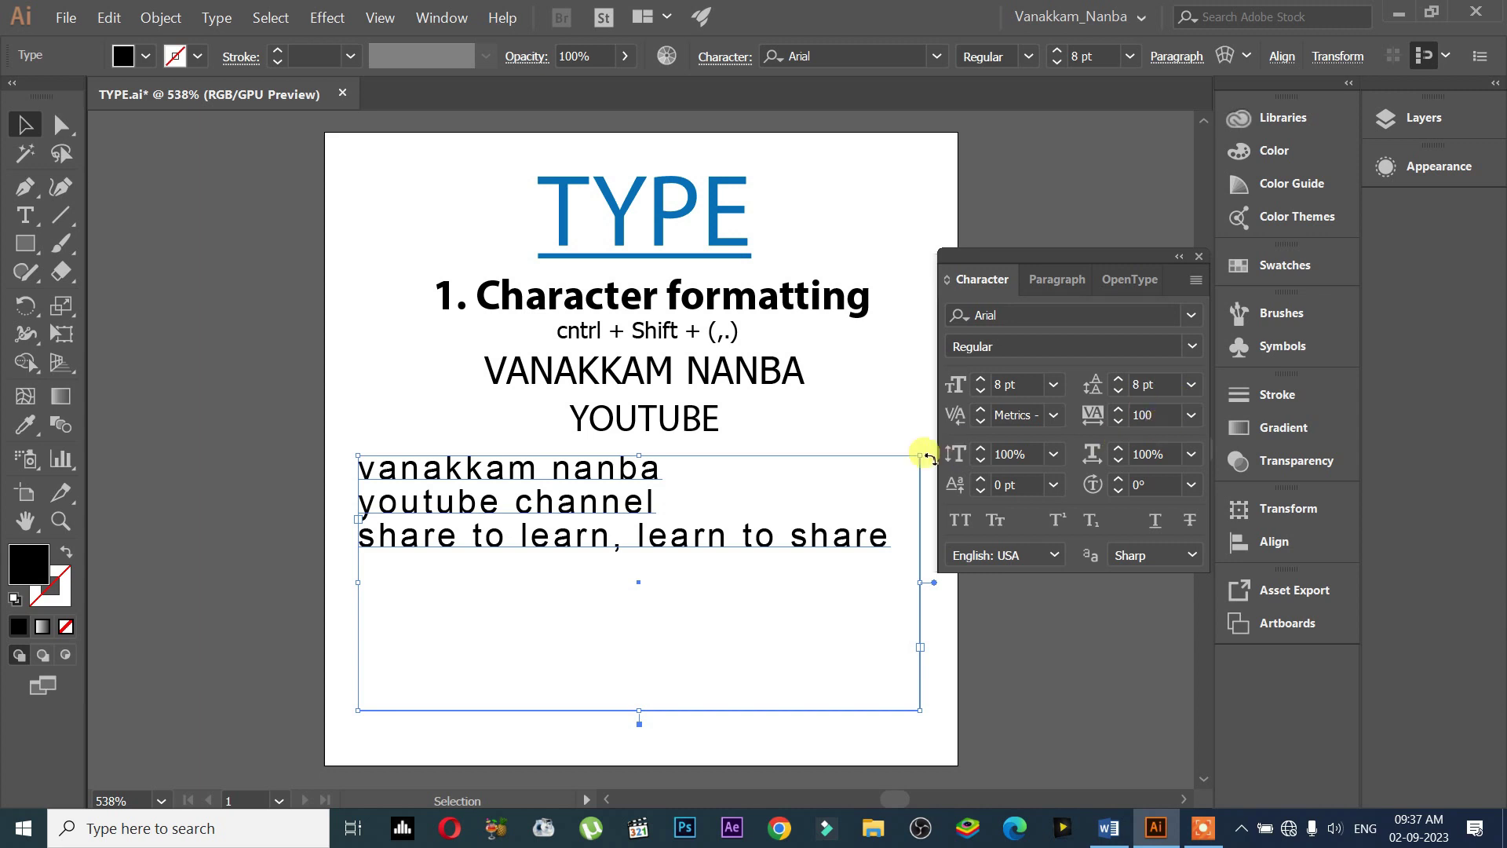
pyautogui.click(759, 374)
pyautogui.click(717, 549)
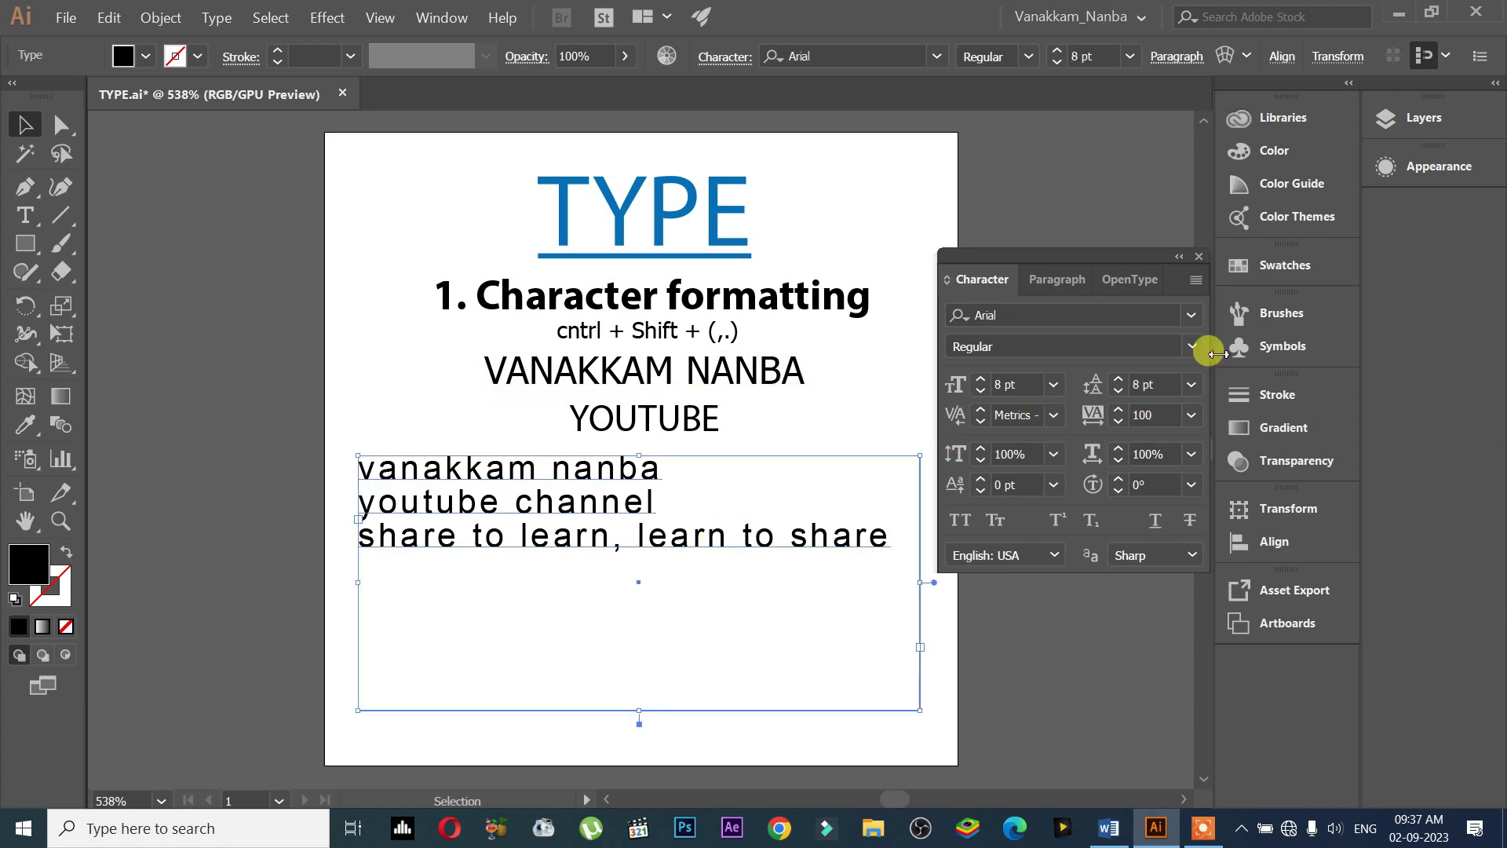
# Set the tracking of the 'youtube channel' line to 50
pyautogui.doubleClick(514, 506)
pyautogui.tripleClick(514, 506)
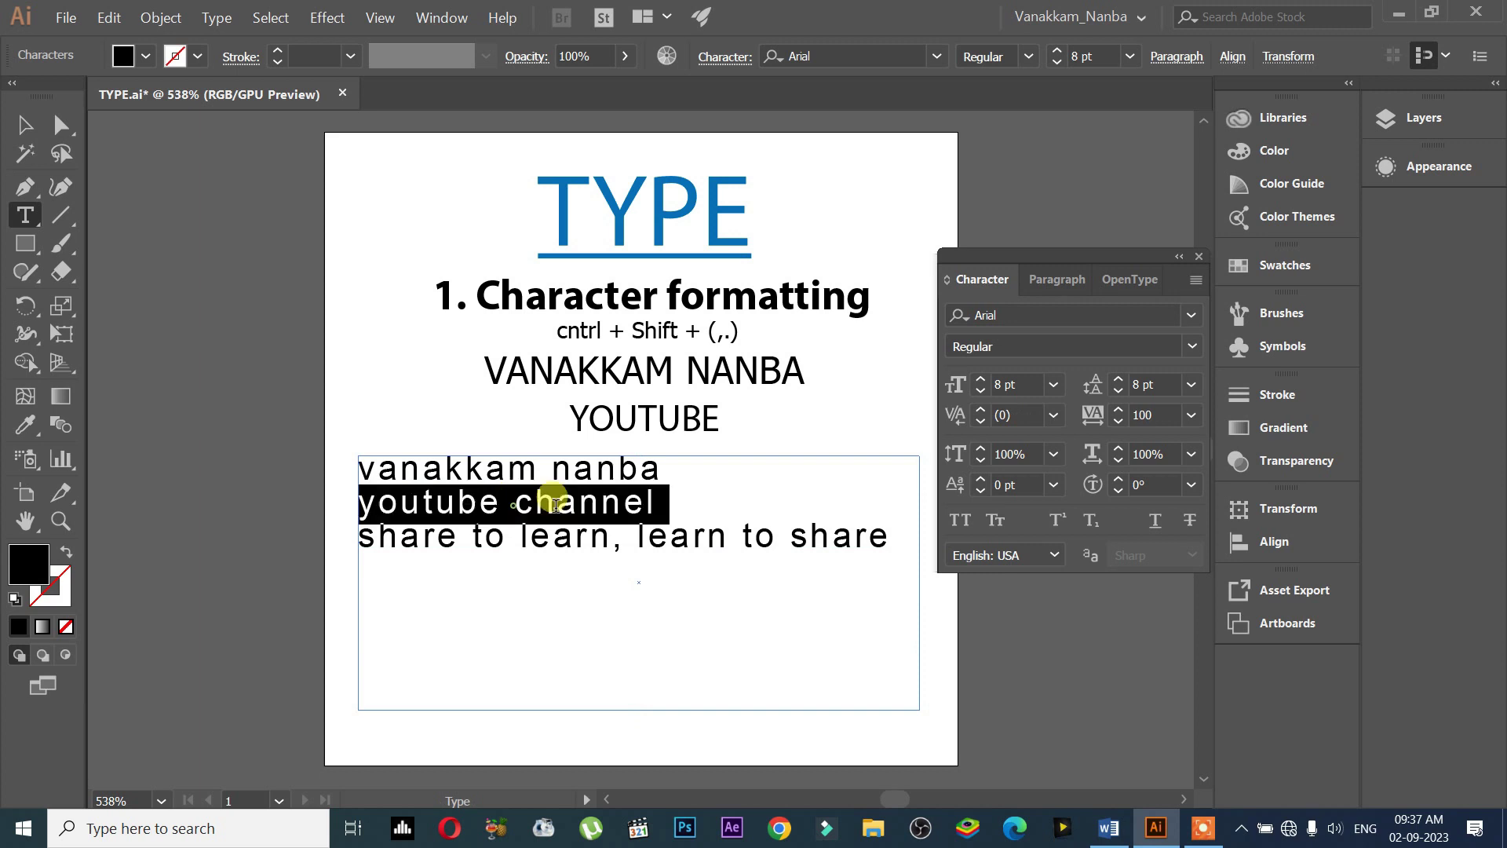
pyautogui.doubleClick(1172, 415)
pyautogui.write('50')
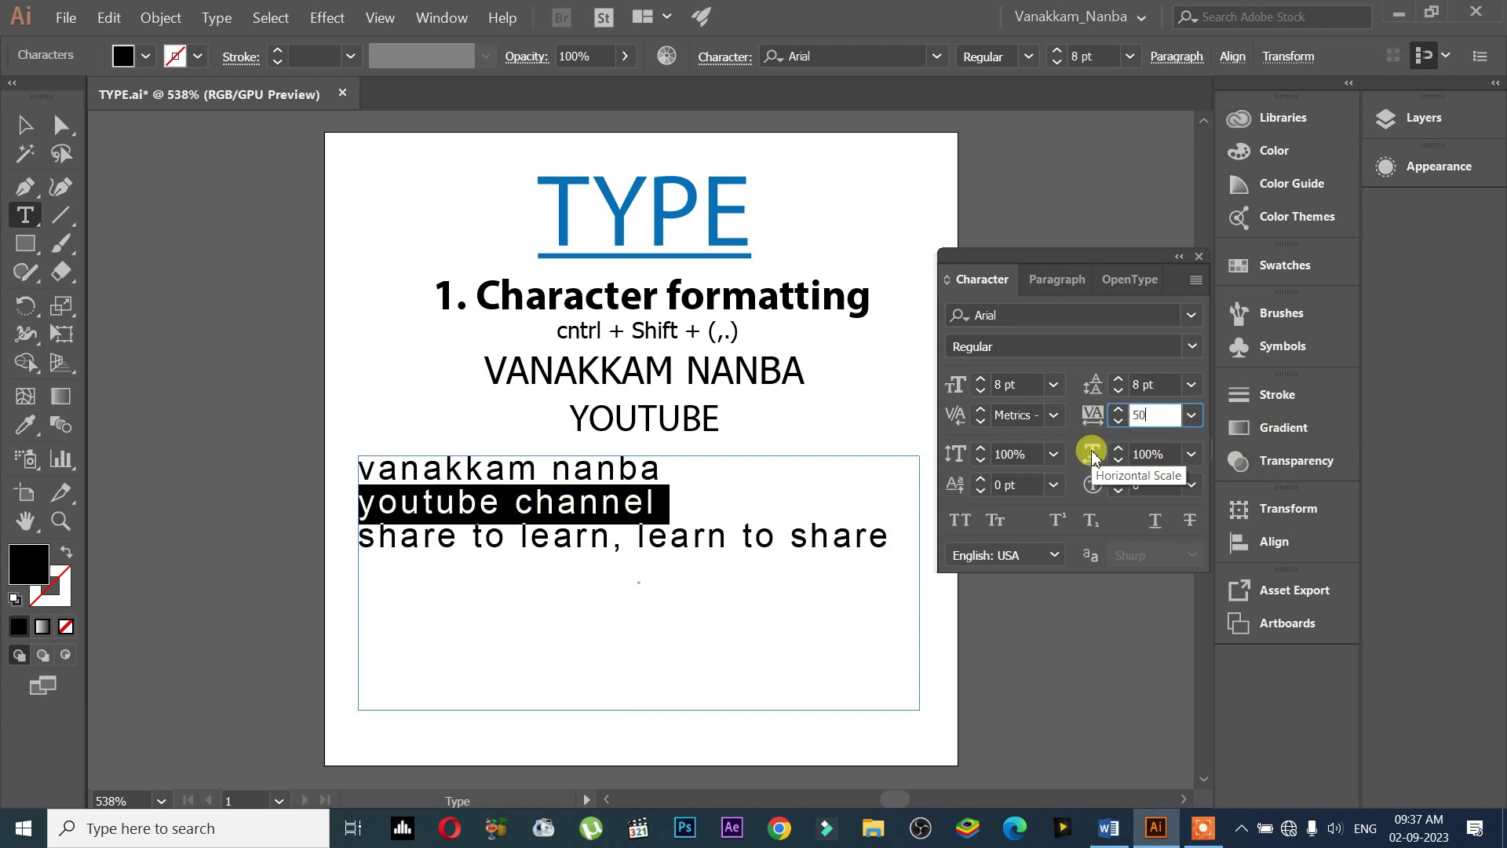
pyautogui.press('Return')
pyautogui.press('Escape')
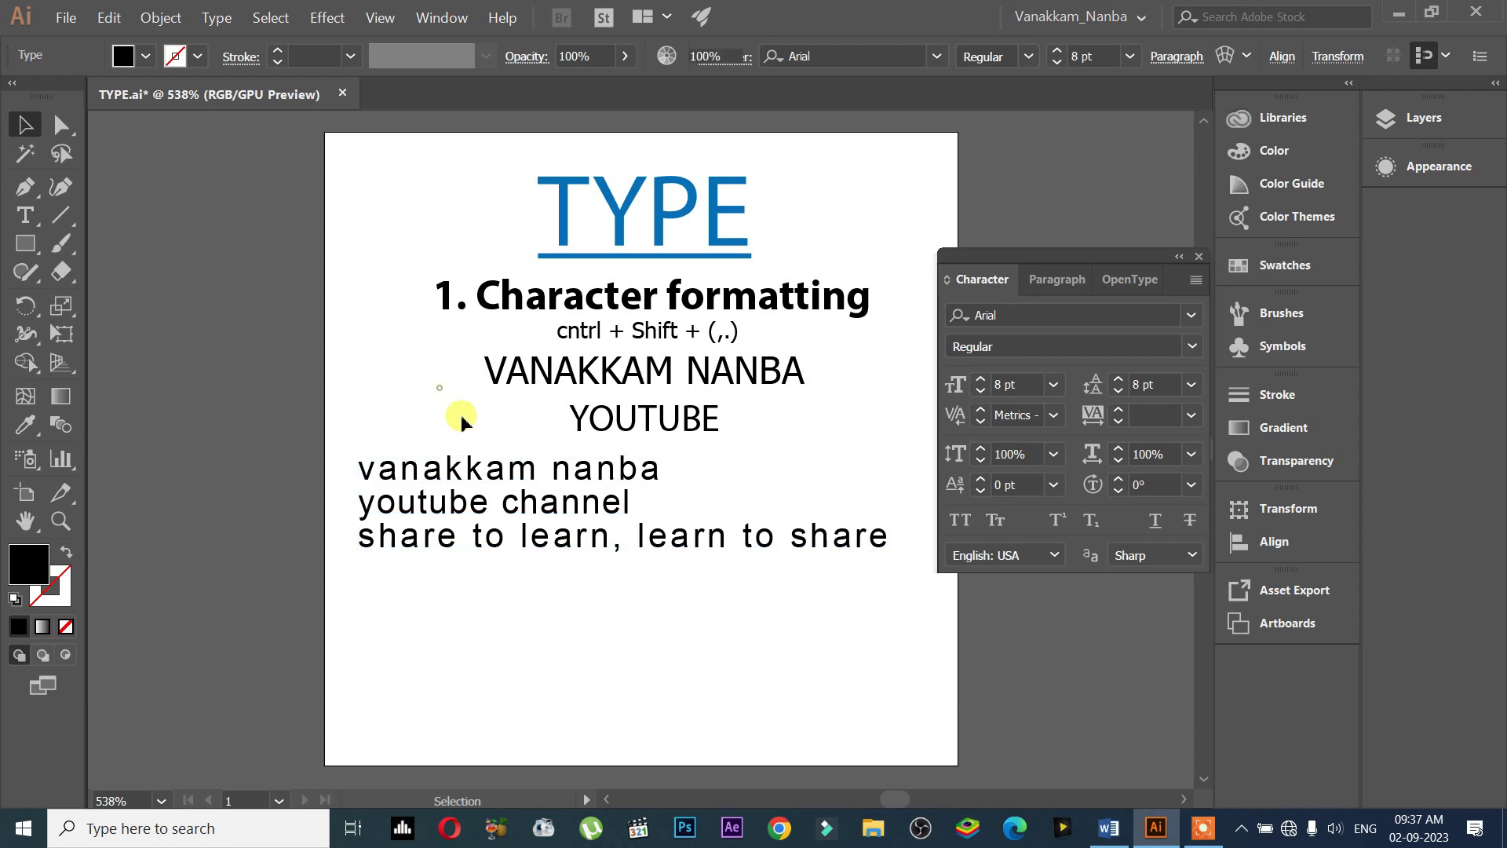
# Reselect the body text frame and review its Character settings
pyautogui.click(510, 542)
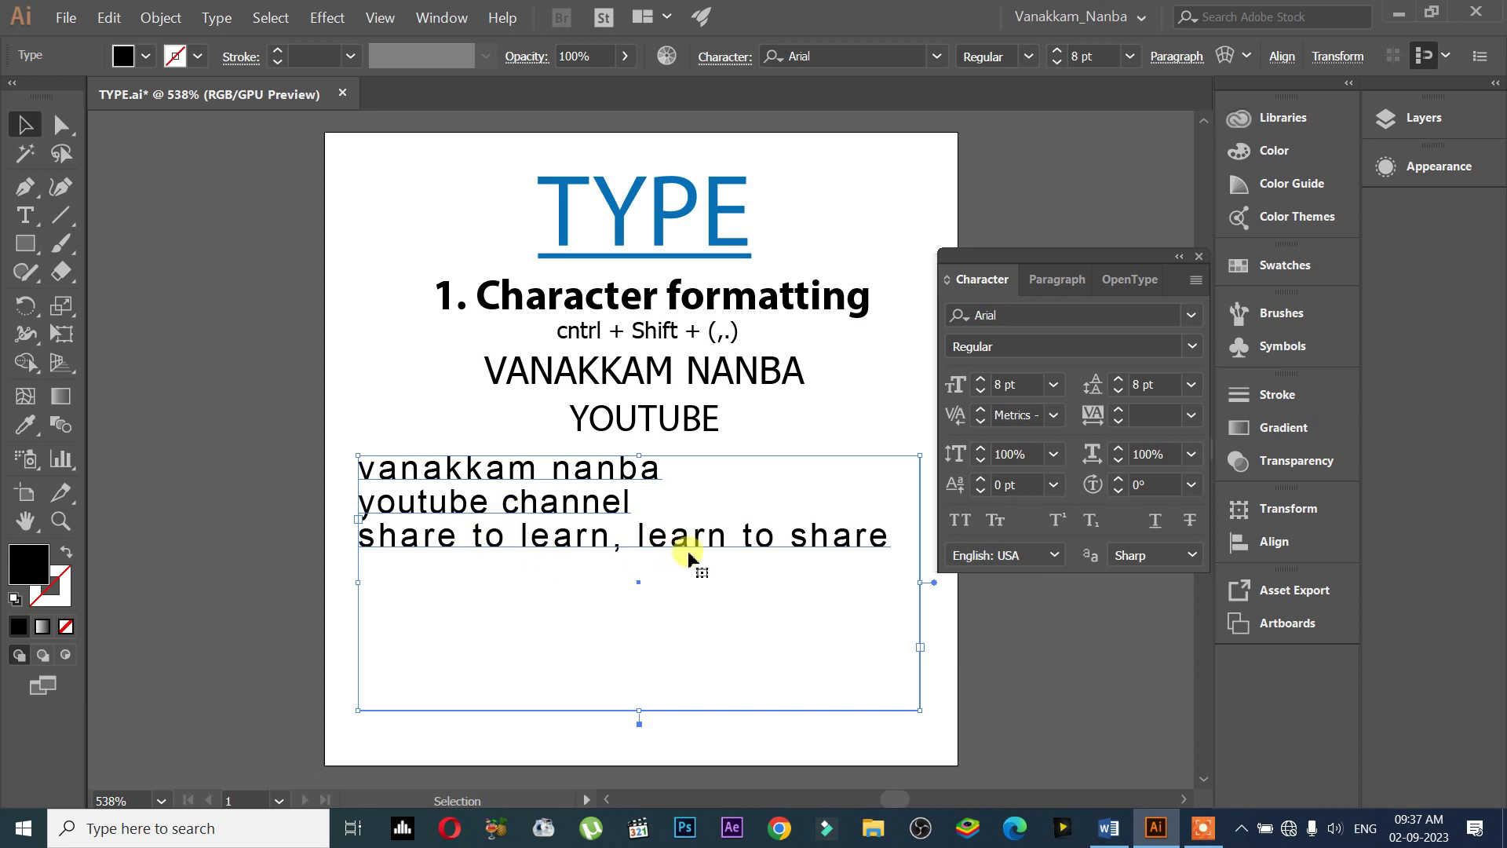
pyautogui.click(1149, 408)
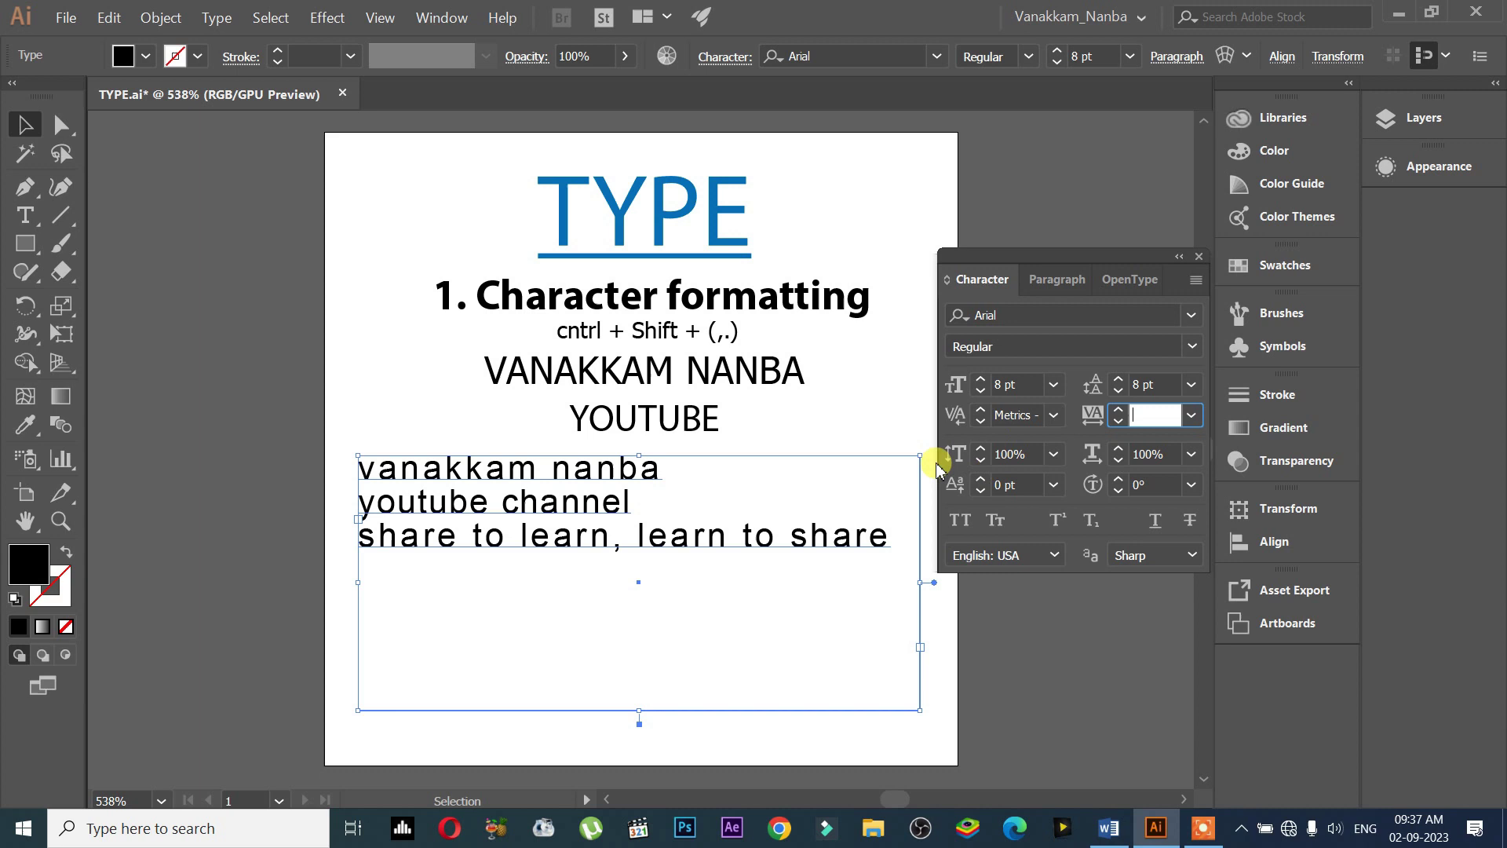
pyautogui.click(530, 494)
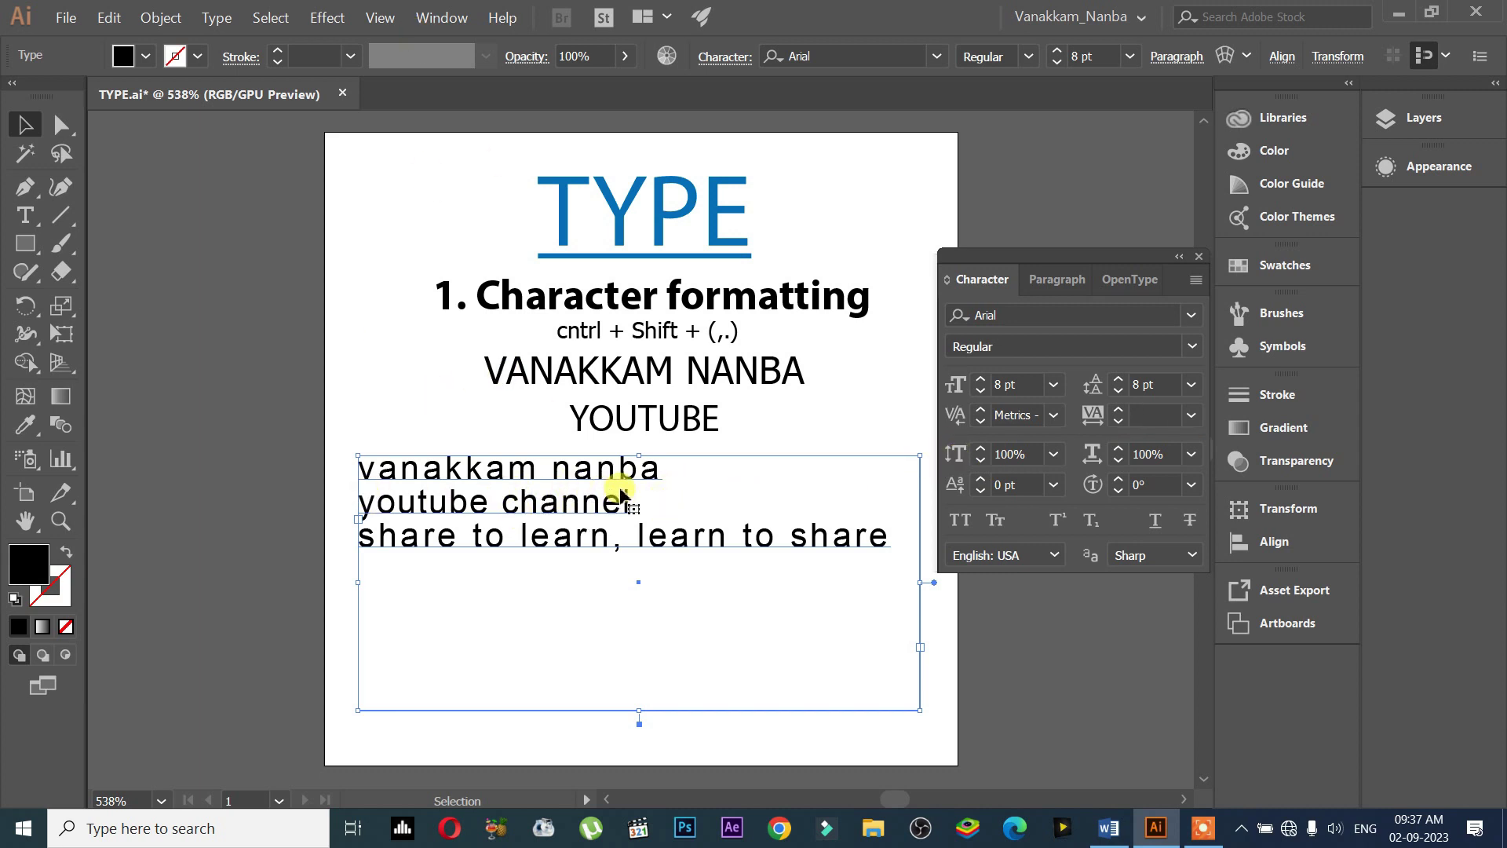
pyautogui.hotkey('ctrl', 'alt', 'k')
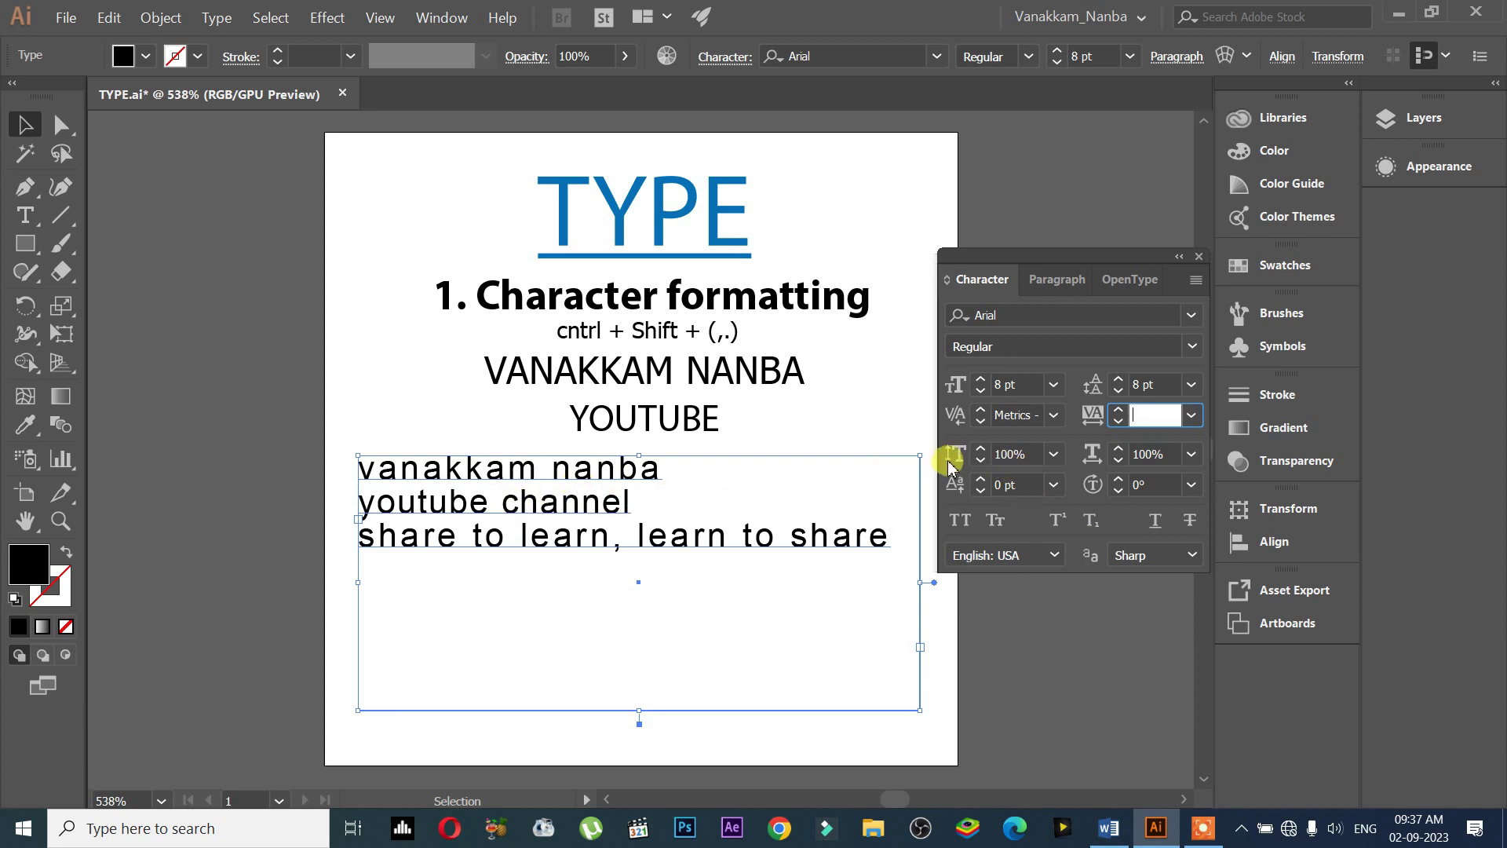
# Reset the tracking of all three body text lines to 0
pyautogui.doubleClick(571, 498)
pyautogui.hotkey('ctrl', 'a')
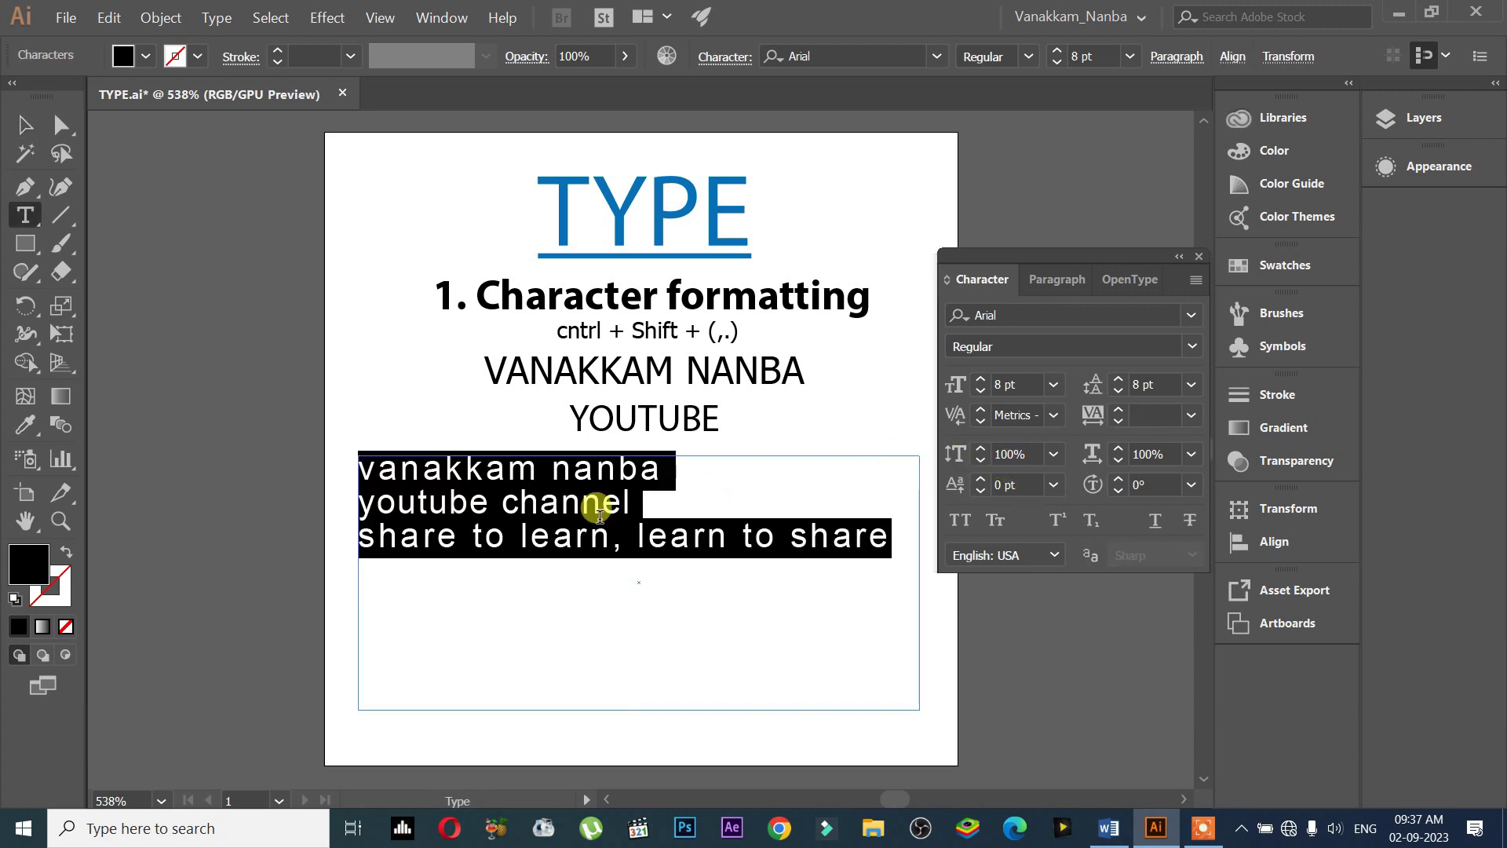
pyautogui.click(1145, 414)
pyautogui.write('0')
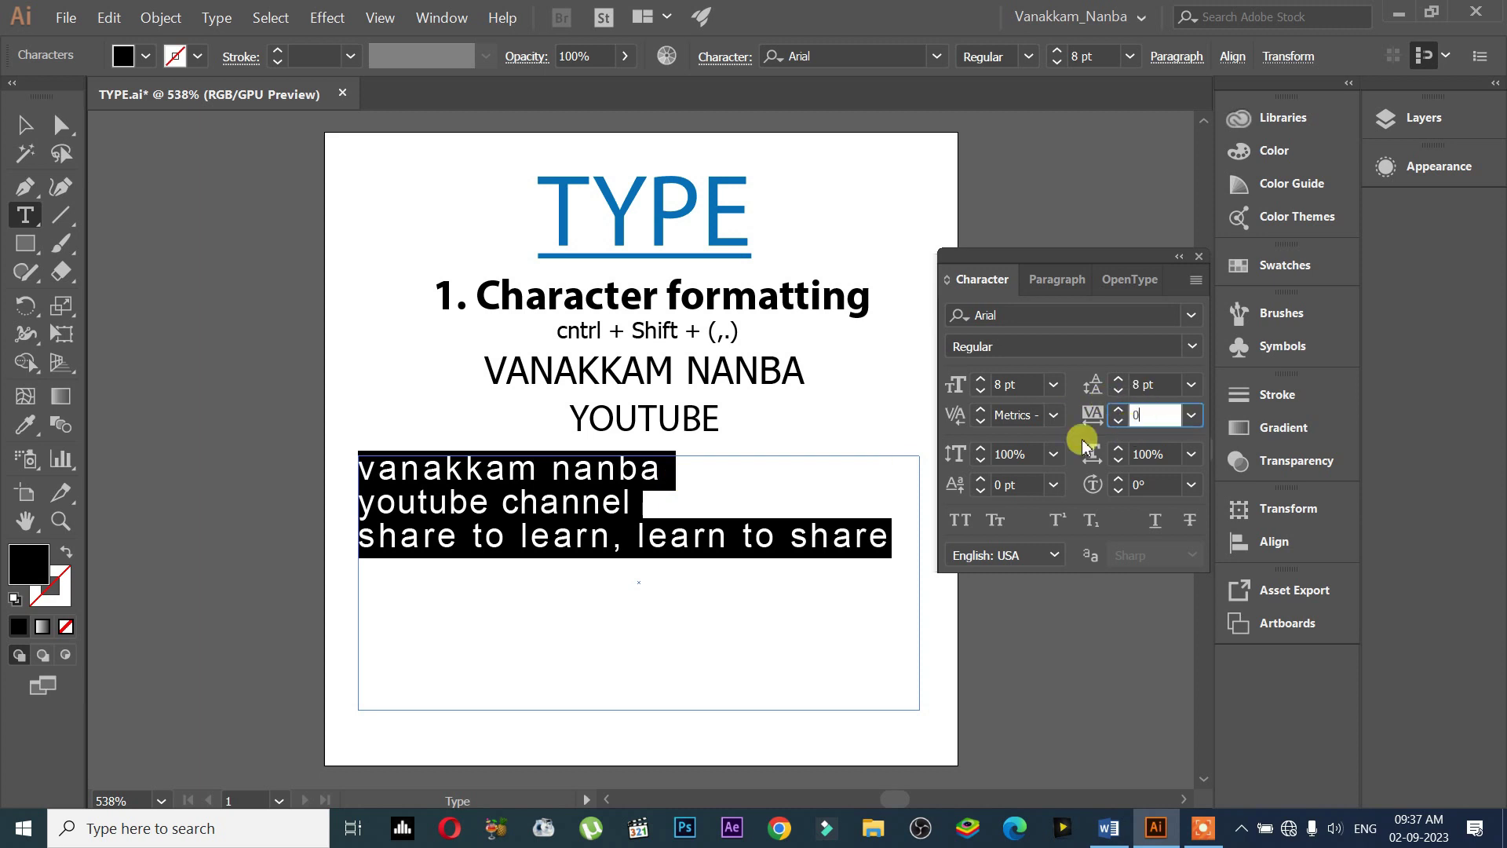
pyautogui.press('Return')
# Give only 'vanakkam' a tracking of 100, then select the word 'nanba'
pyautogui.doubleClick(471, 501)
pyautogui.moveTo(520, 468); pyautogui.dragTo(346, 463)
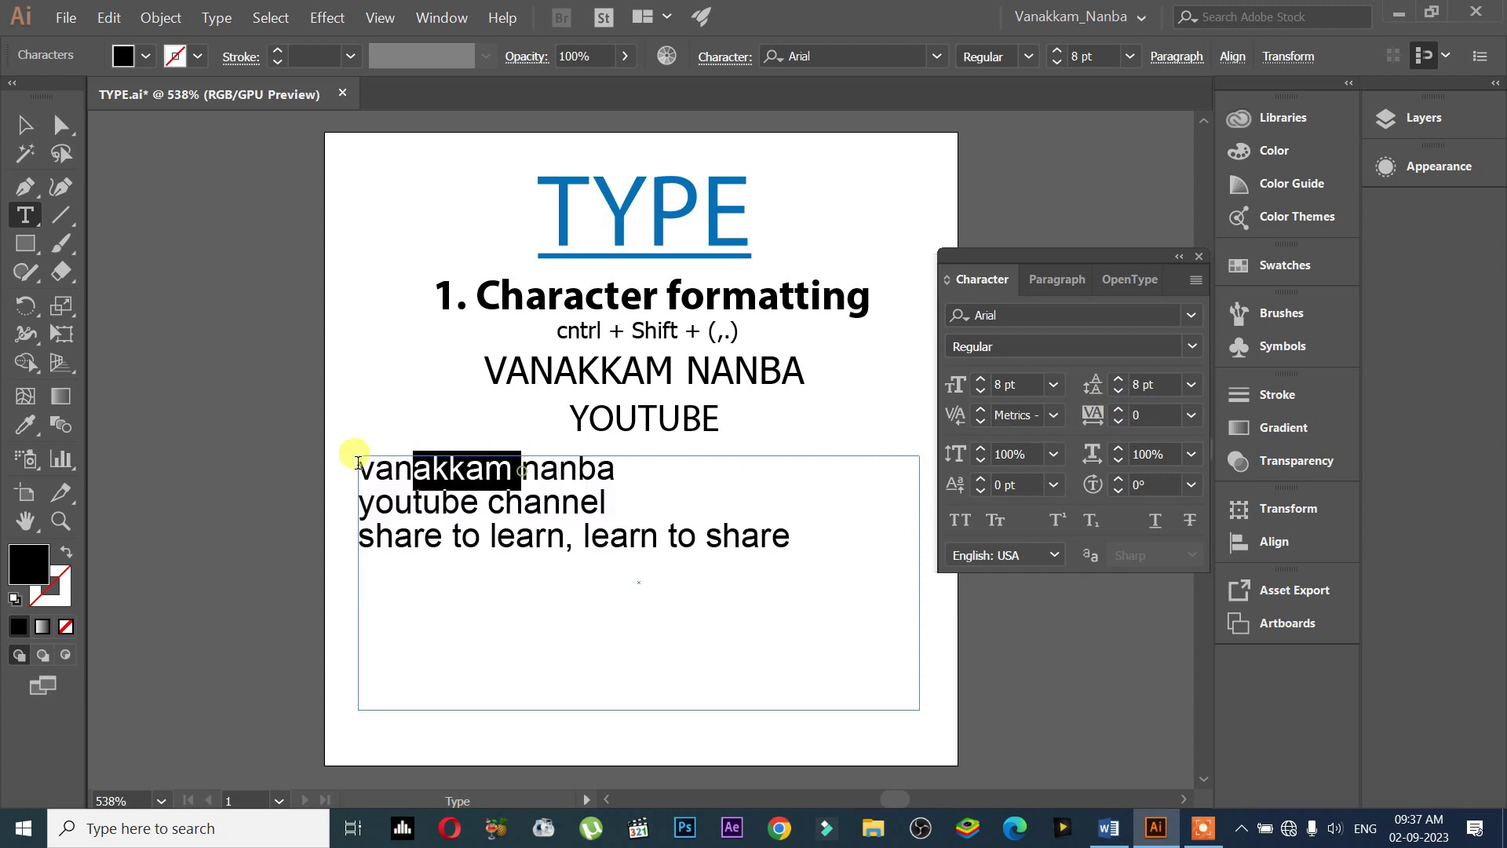
pyautogui.click(1146, 410)
pyautogui.write('100')
pyautogui.press('Return')
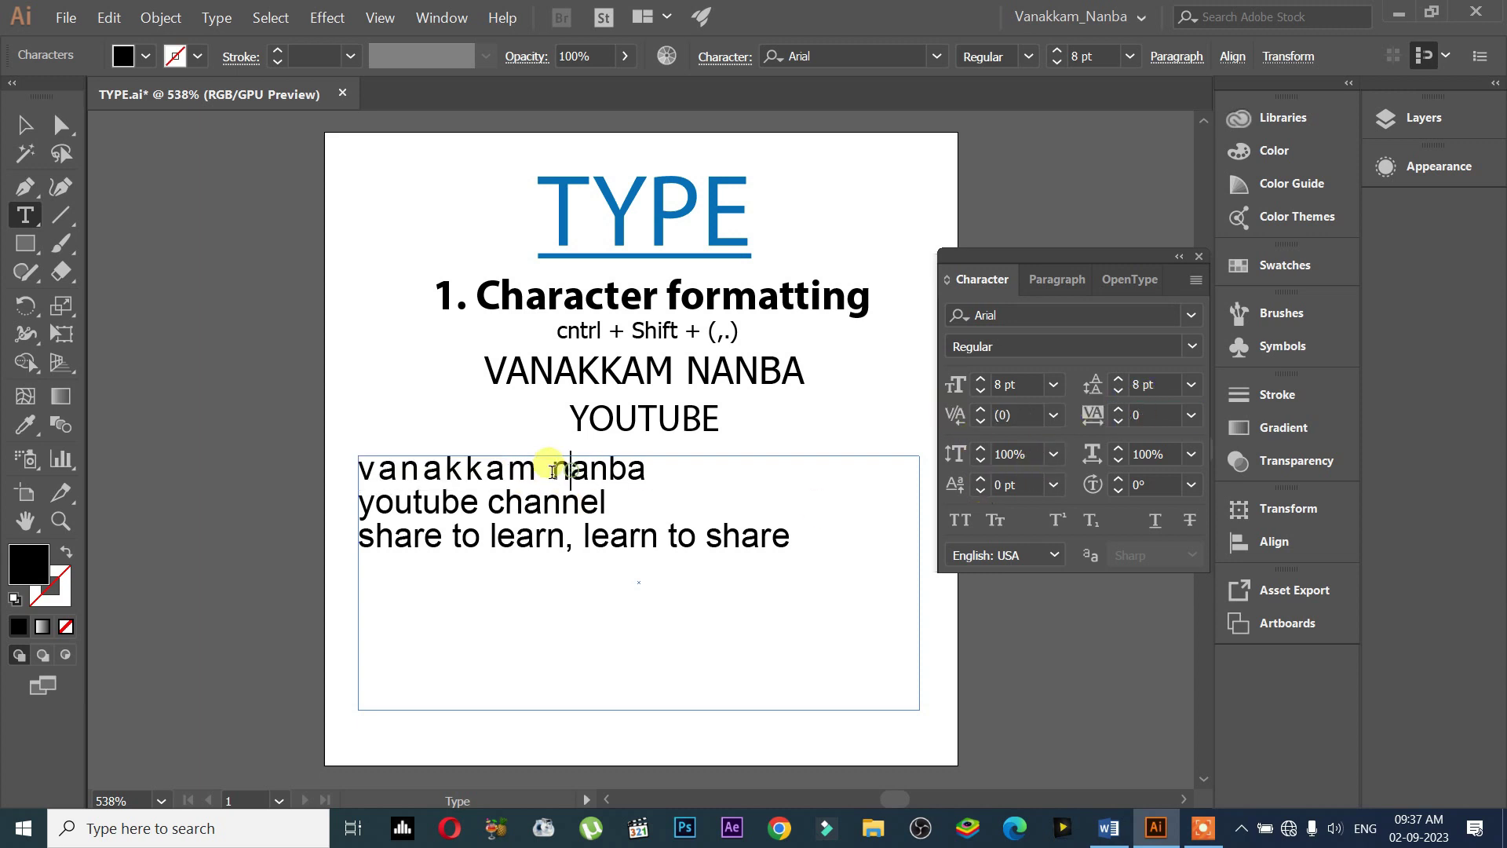
pyautogui.moveTo(551, 471); pyautogui.dragTo(671, 471)
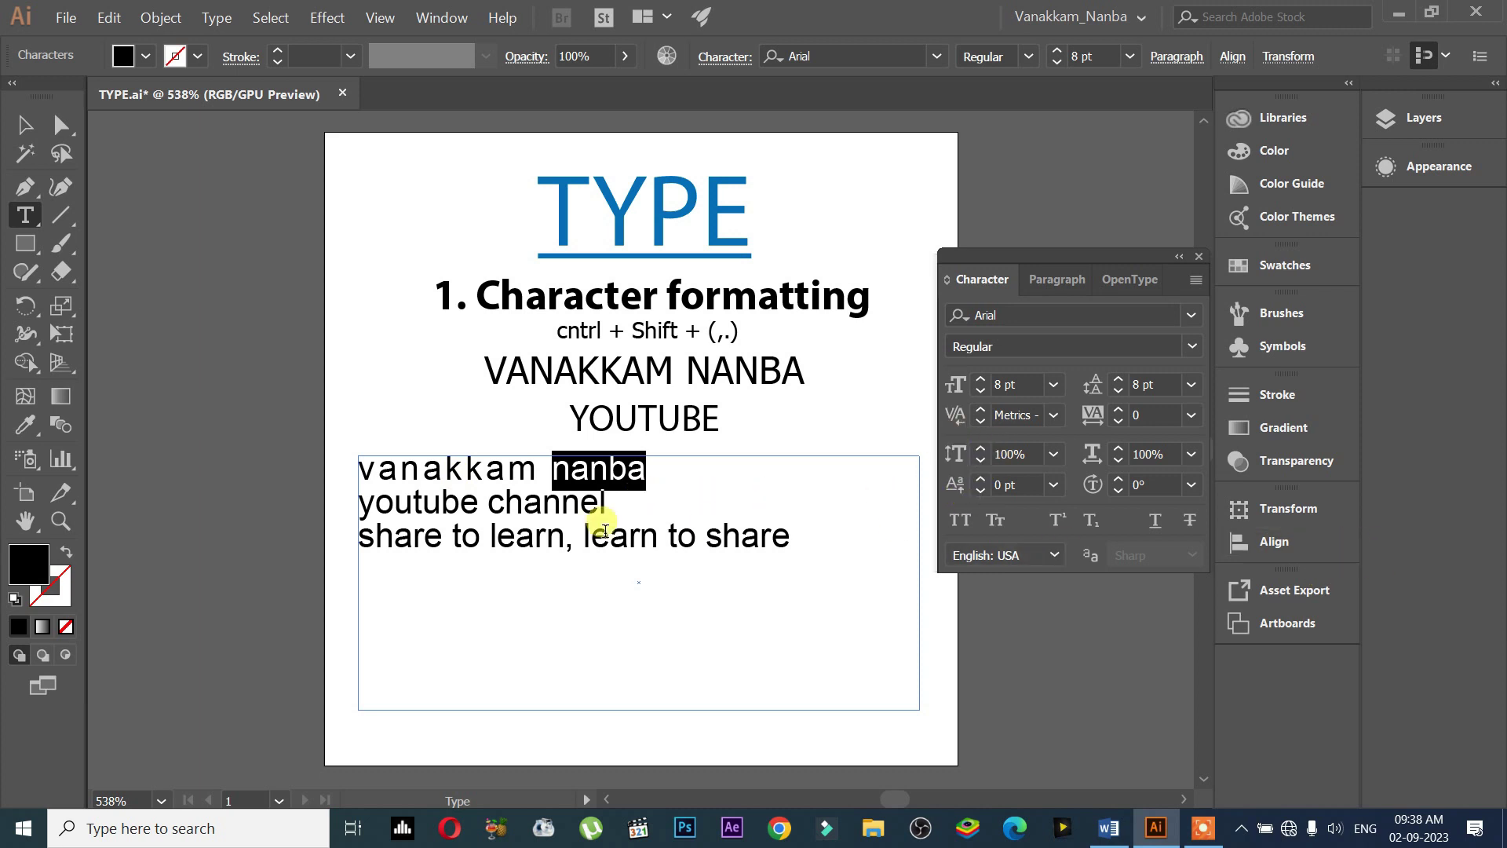
# Stretch 'nanba' to 150% vertical scale after first trying 200%
pyautogui.click(1053, 455)
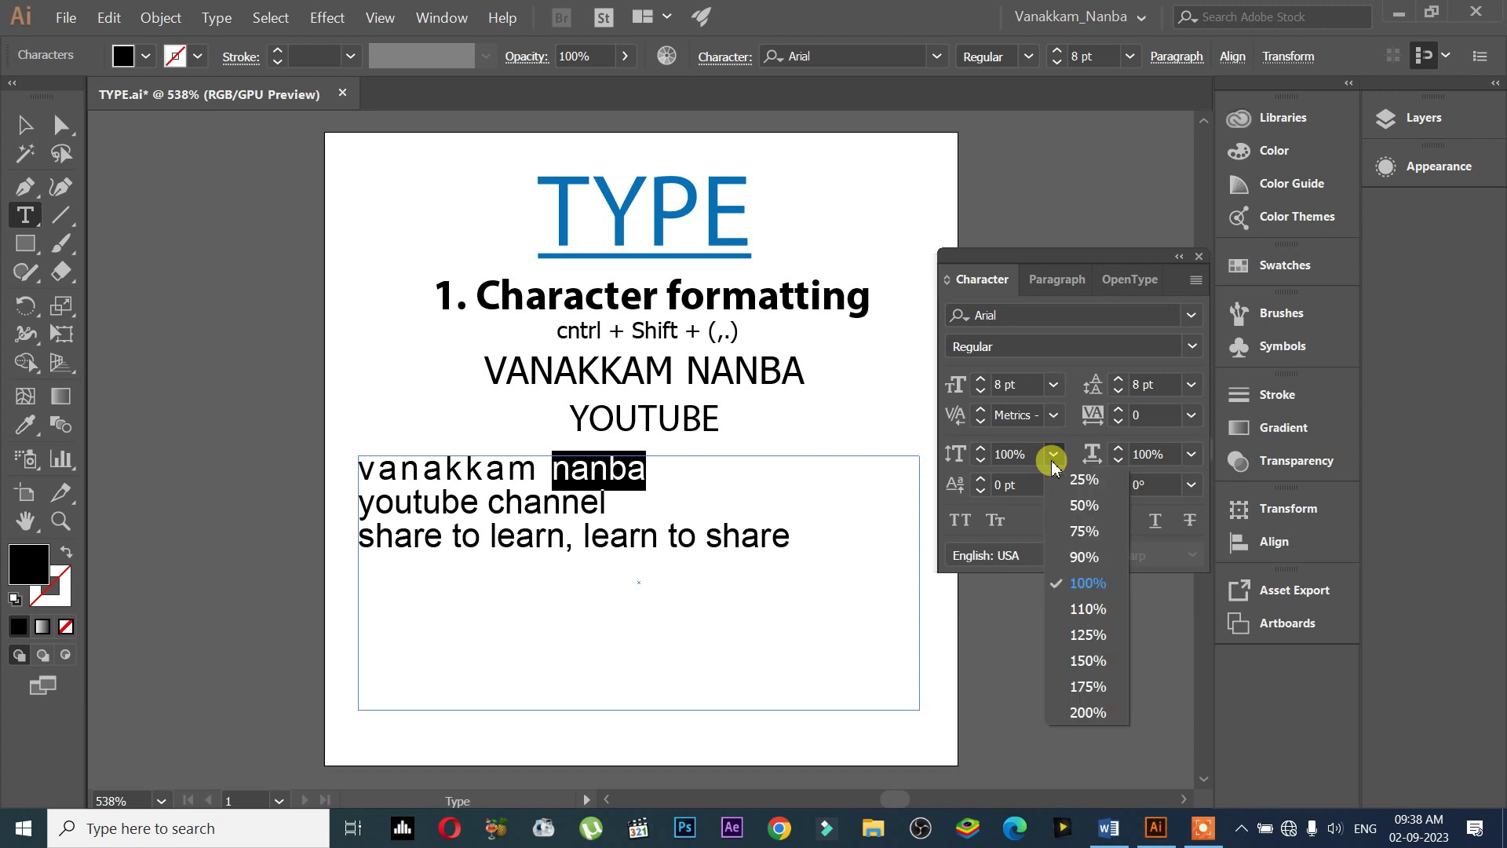
pyautogui.click(1091, 712)
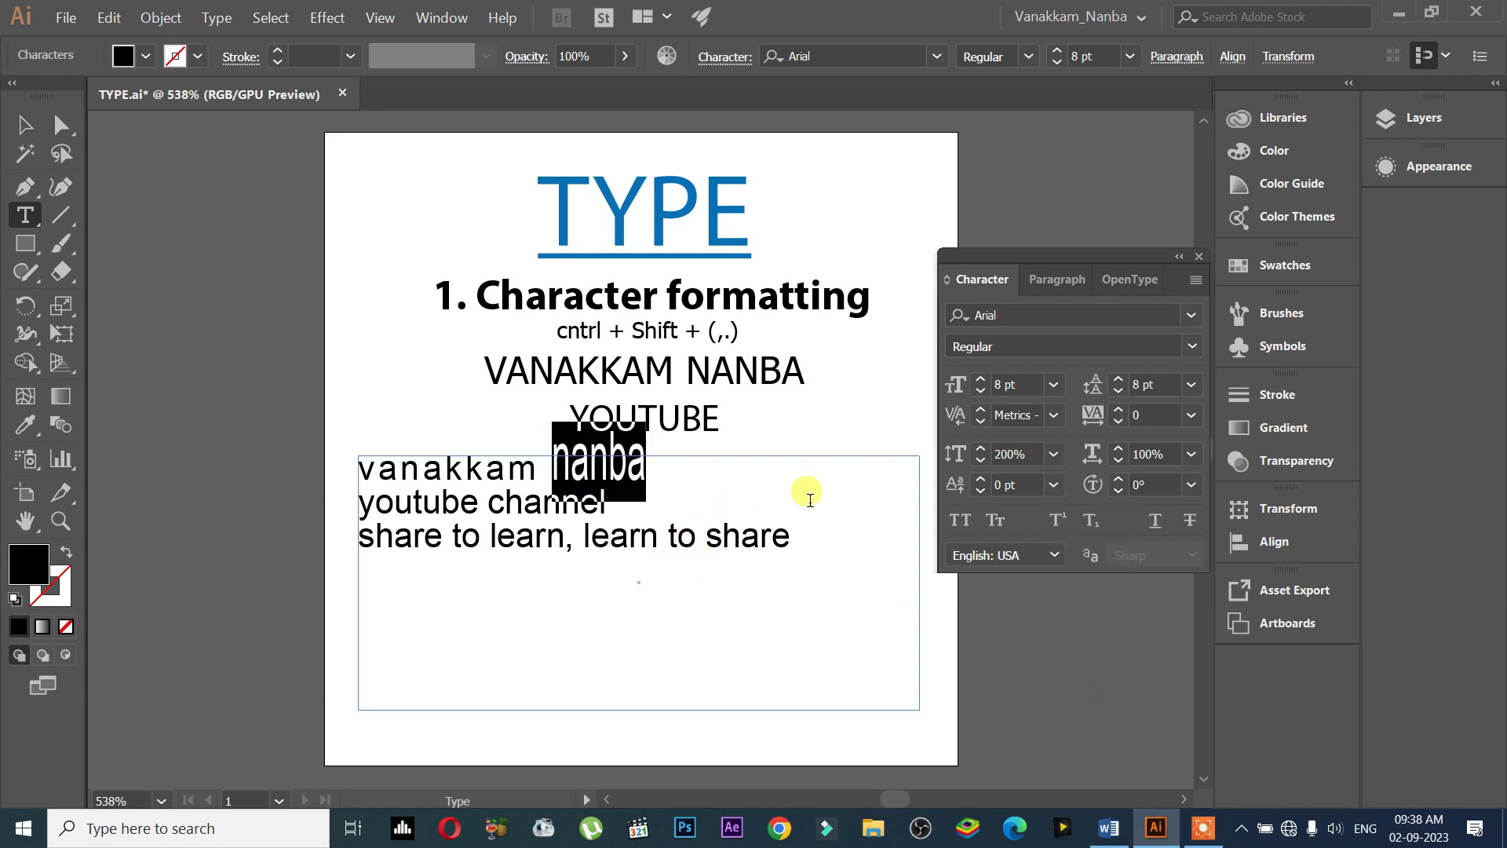
pyautogui.click(1053, 455)
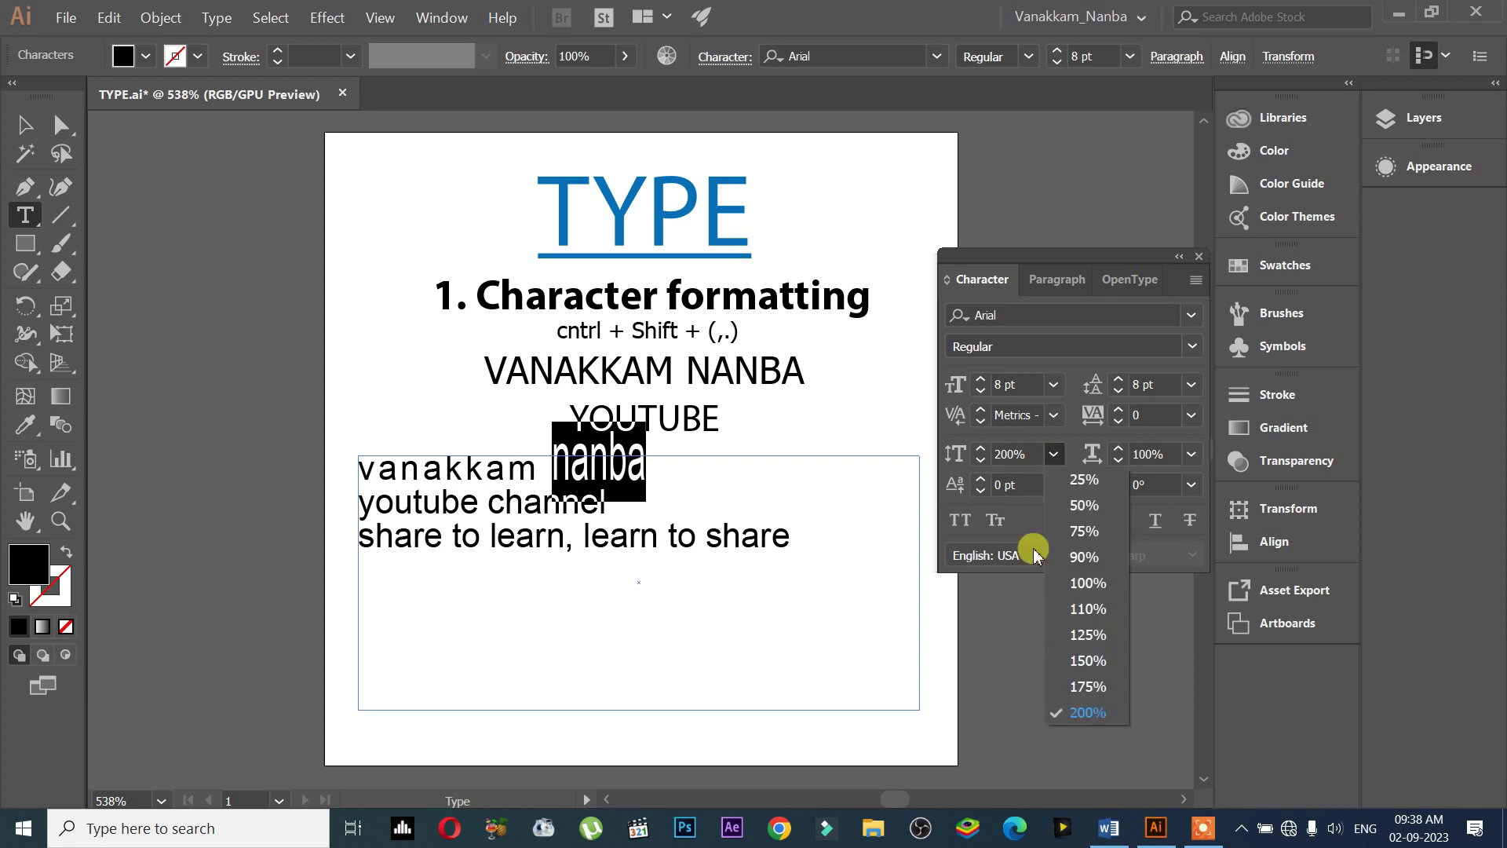
pyautogui.click(1069, 668)
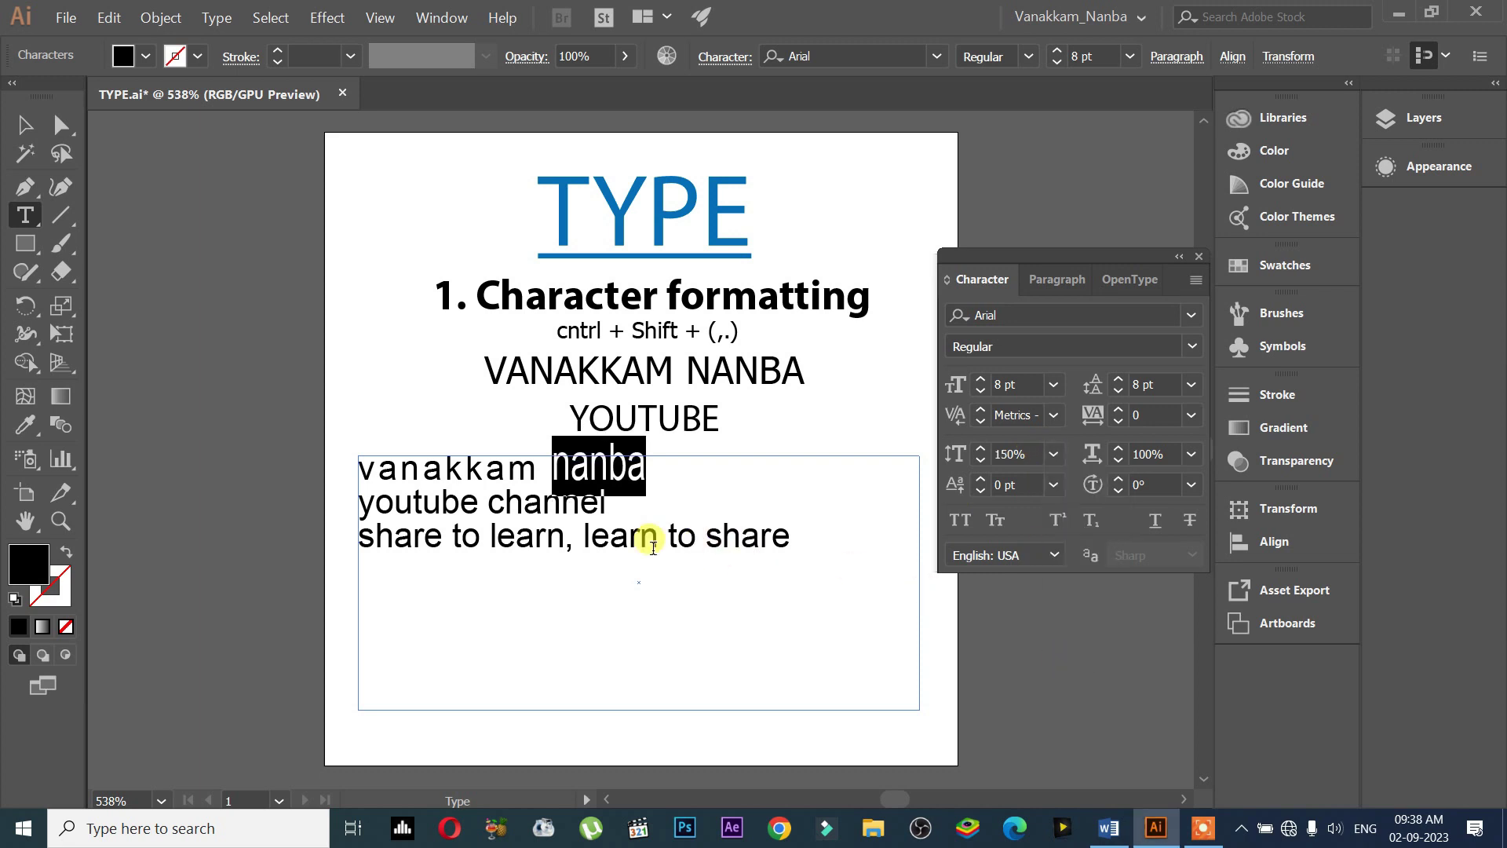
# Nudge the body text frame lower and give 'youtube' 200% horizontal scale
pyautogui.press('Escape')
pyautogui.moveTo(549, 507); pyautogui.dragTo(550, 527)
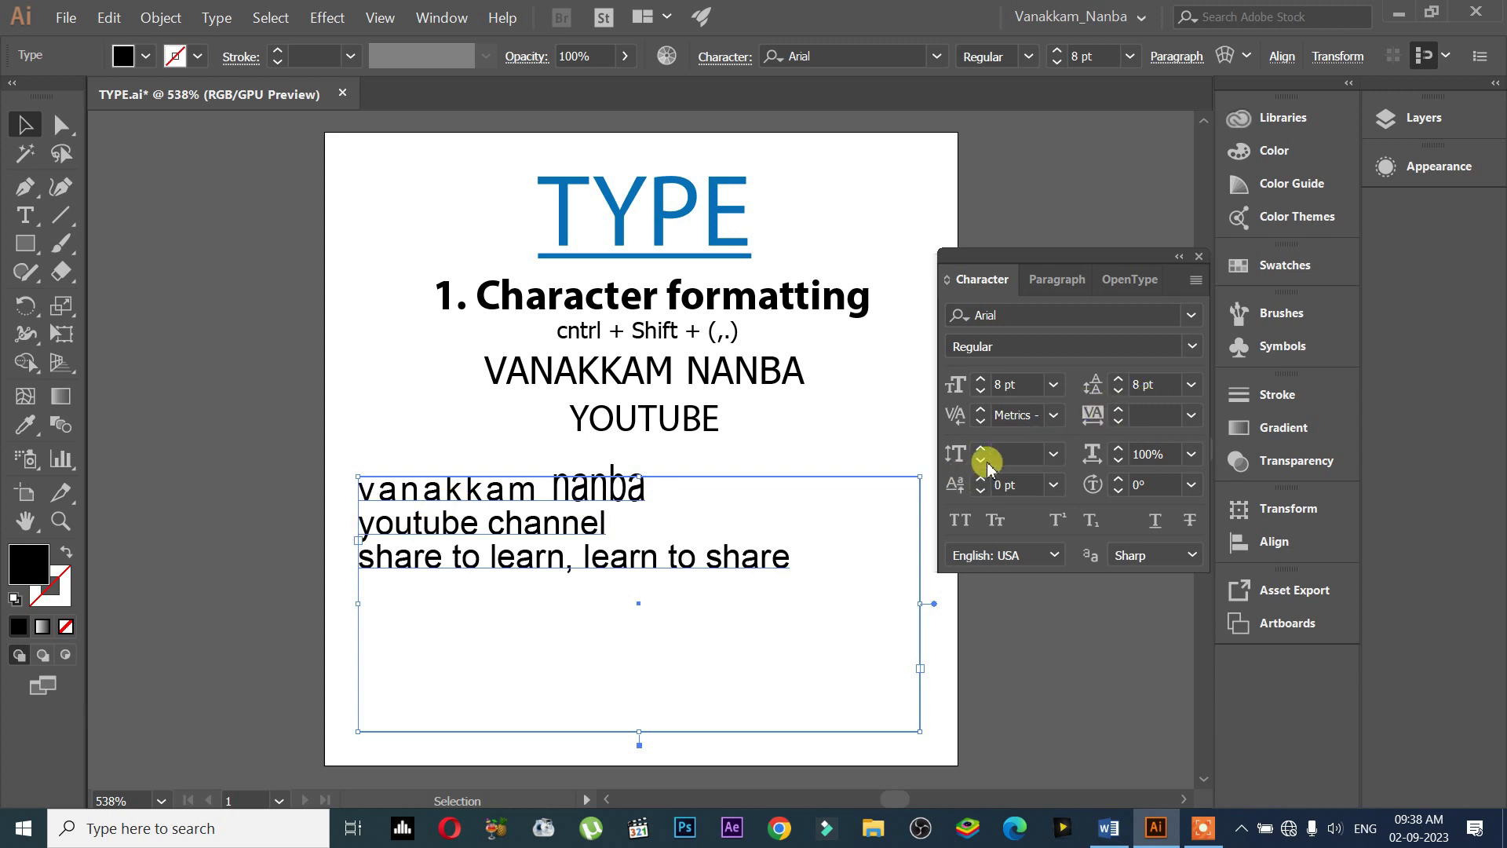
pyautogui.doubleClick(551, 484)
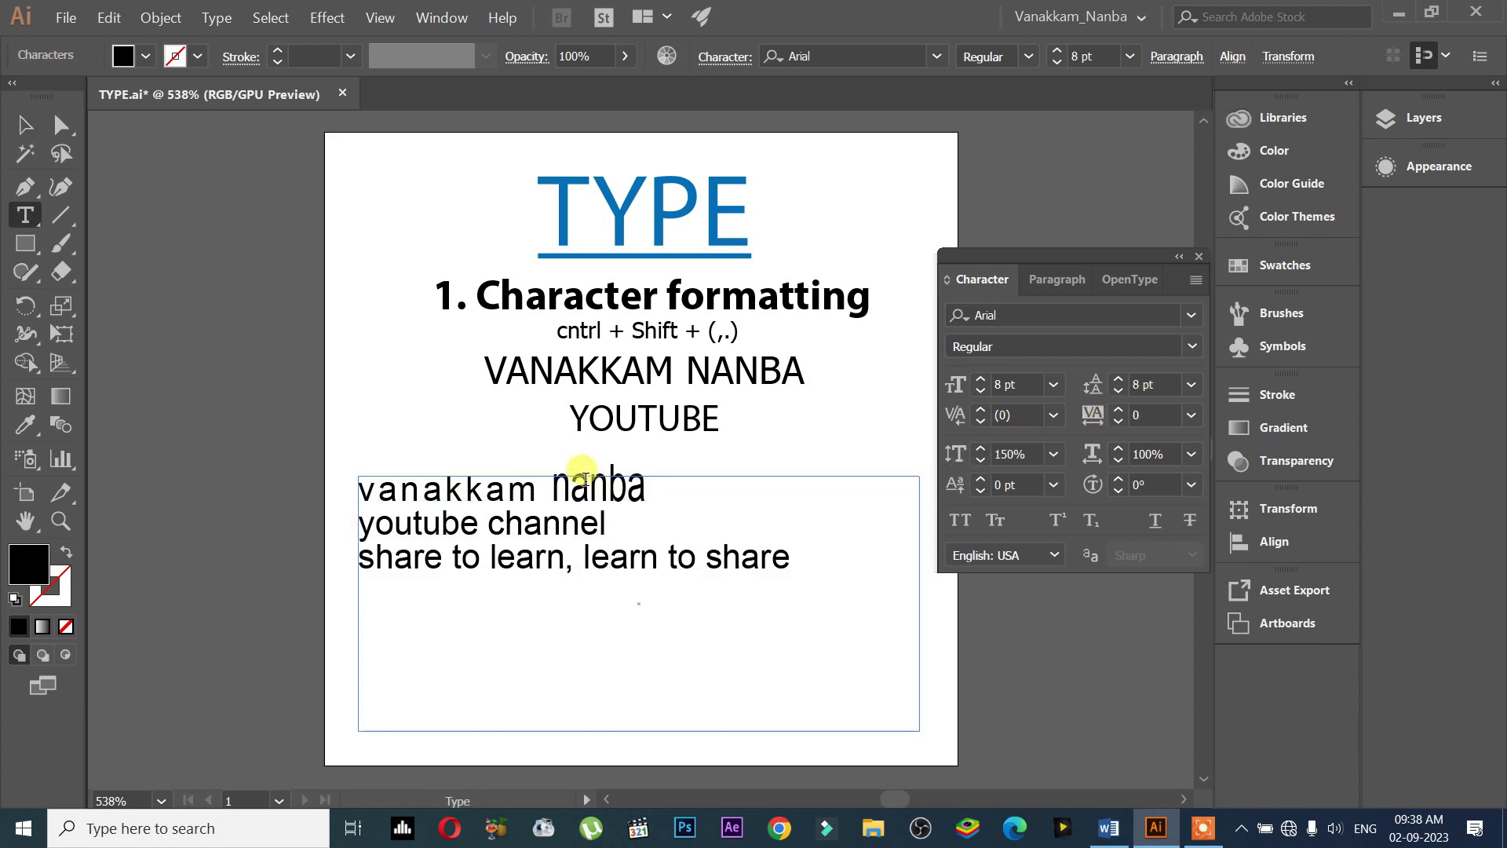
pyautogui.moveTo(552, 484); pyautogui.dragTo(658, 487)
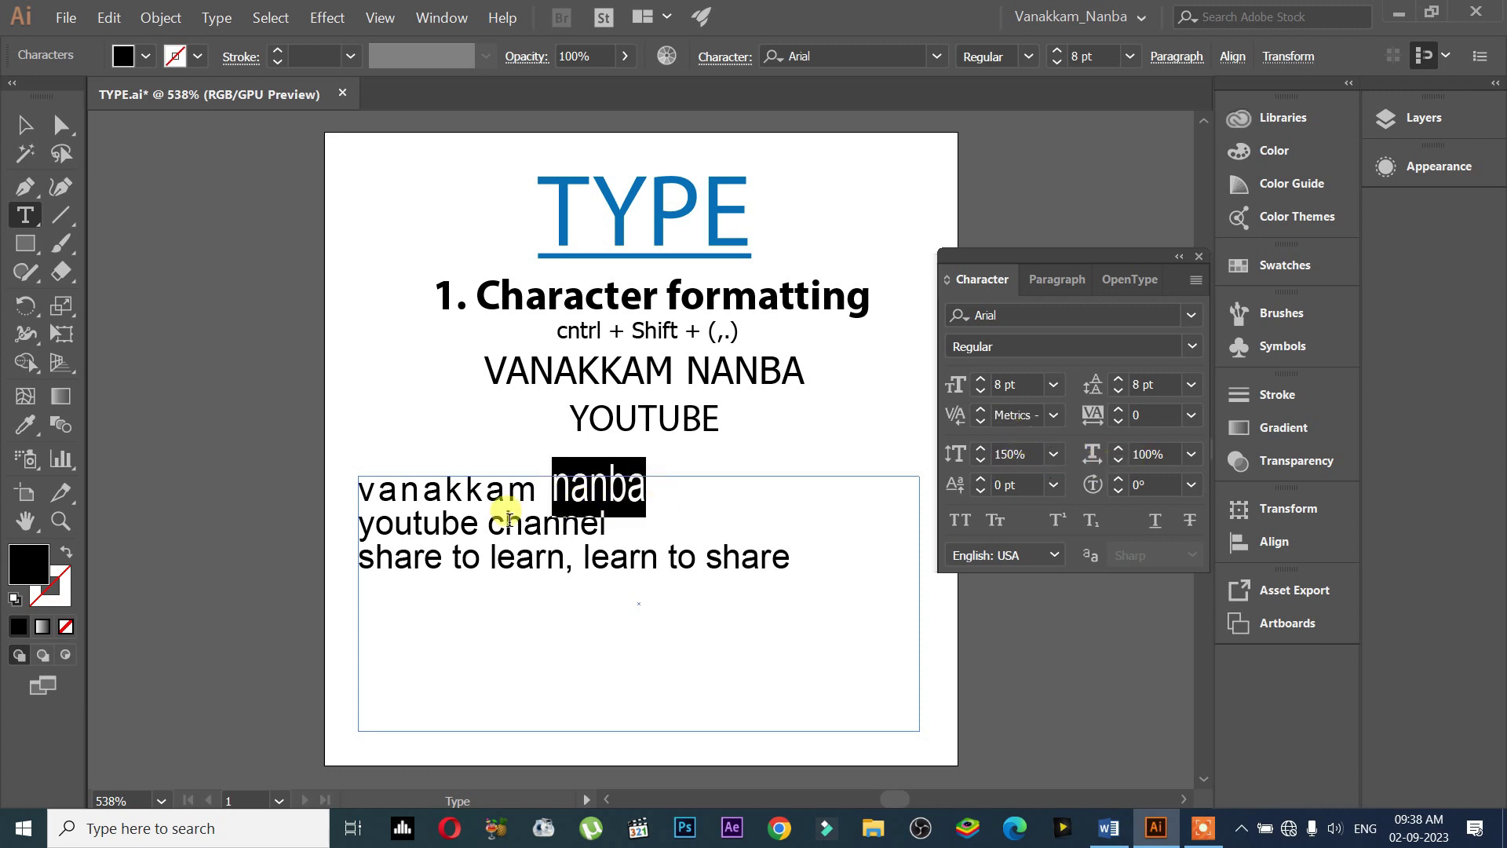
pyautogui.moveTo(478, 523); pyautogui.dragTo(359, 523)
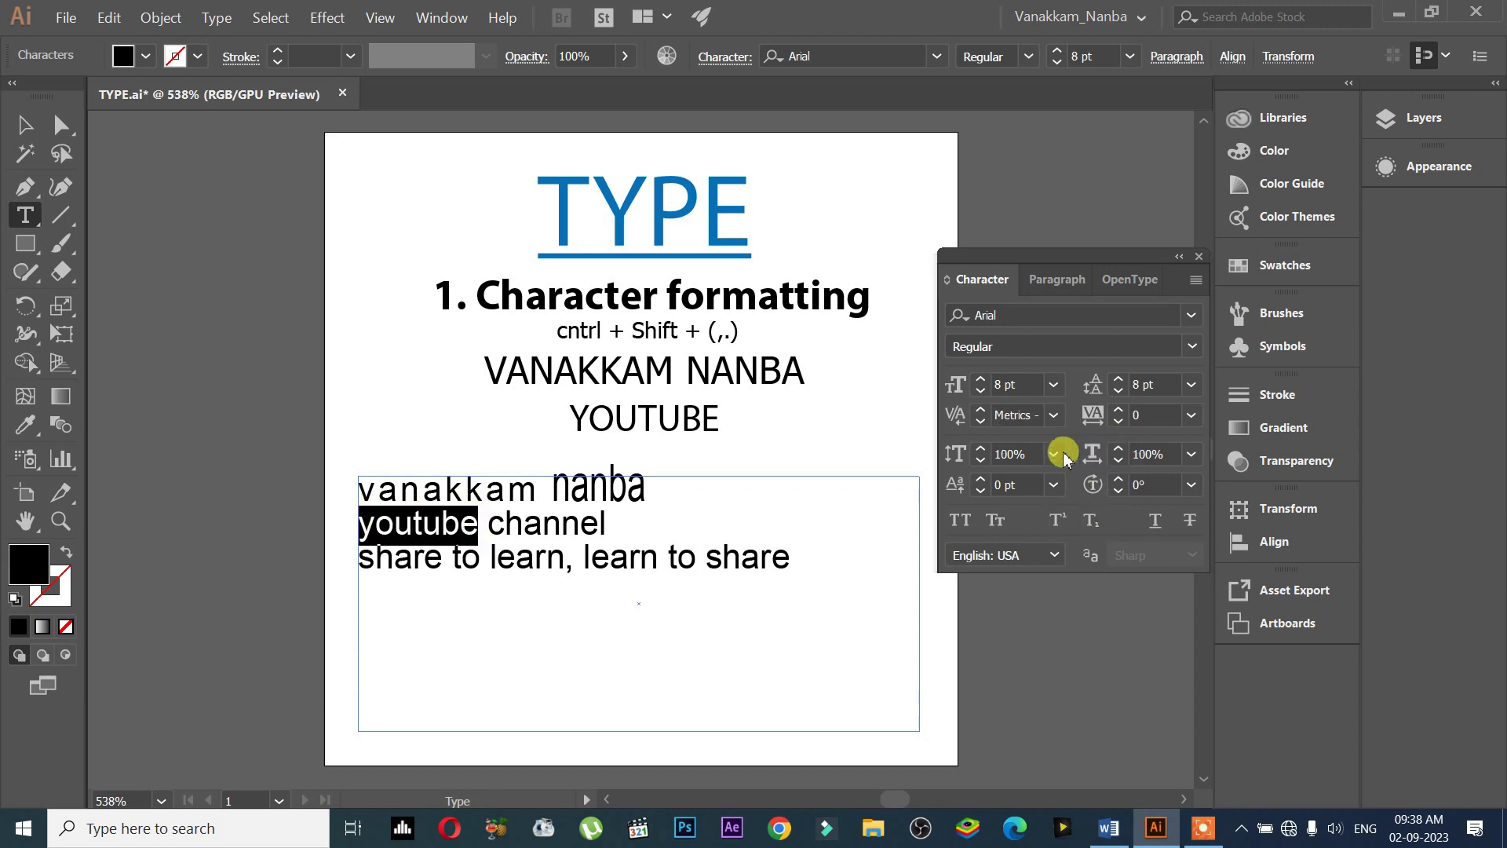
pyautogui.click(1189, 469)
pyautogui.click(1205, 705)
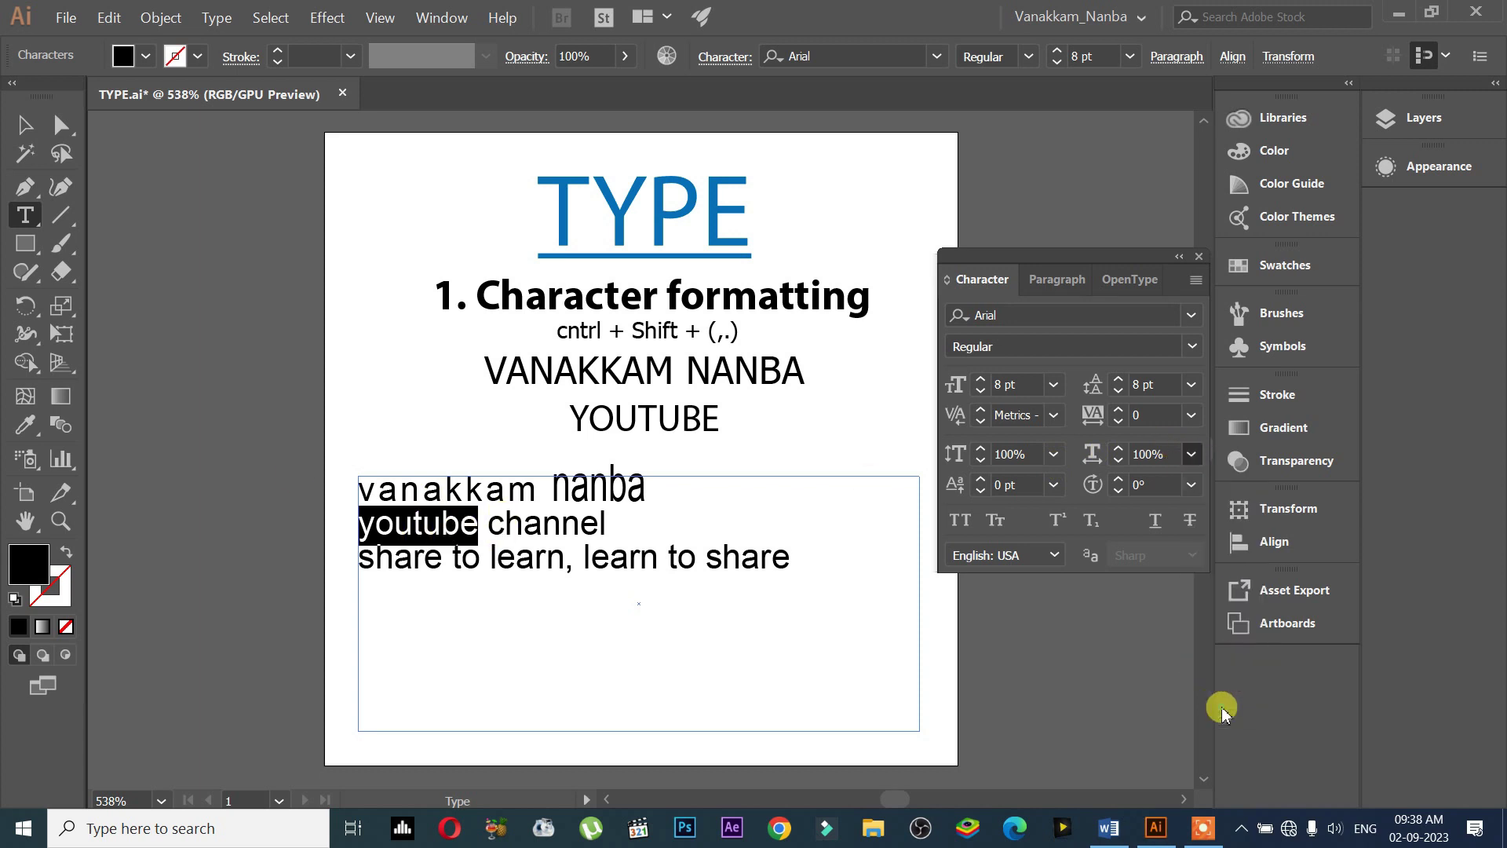
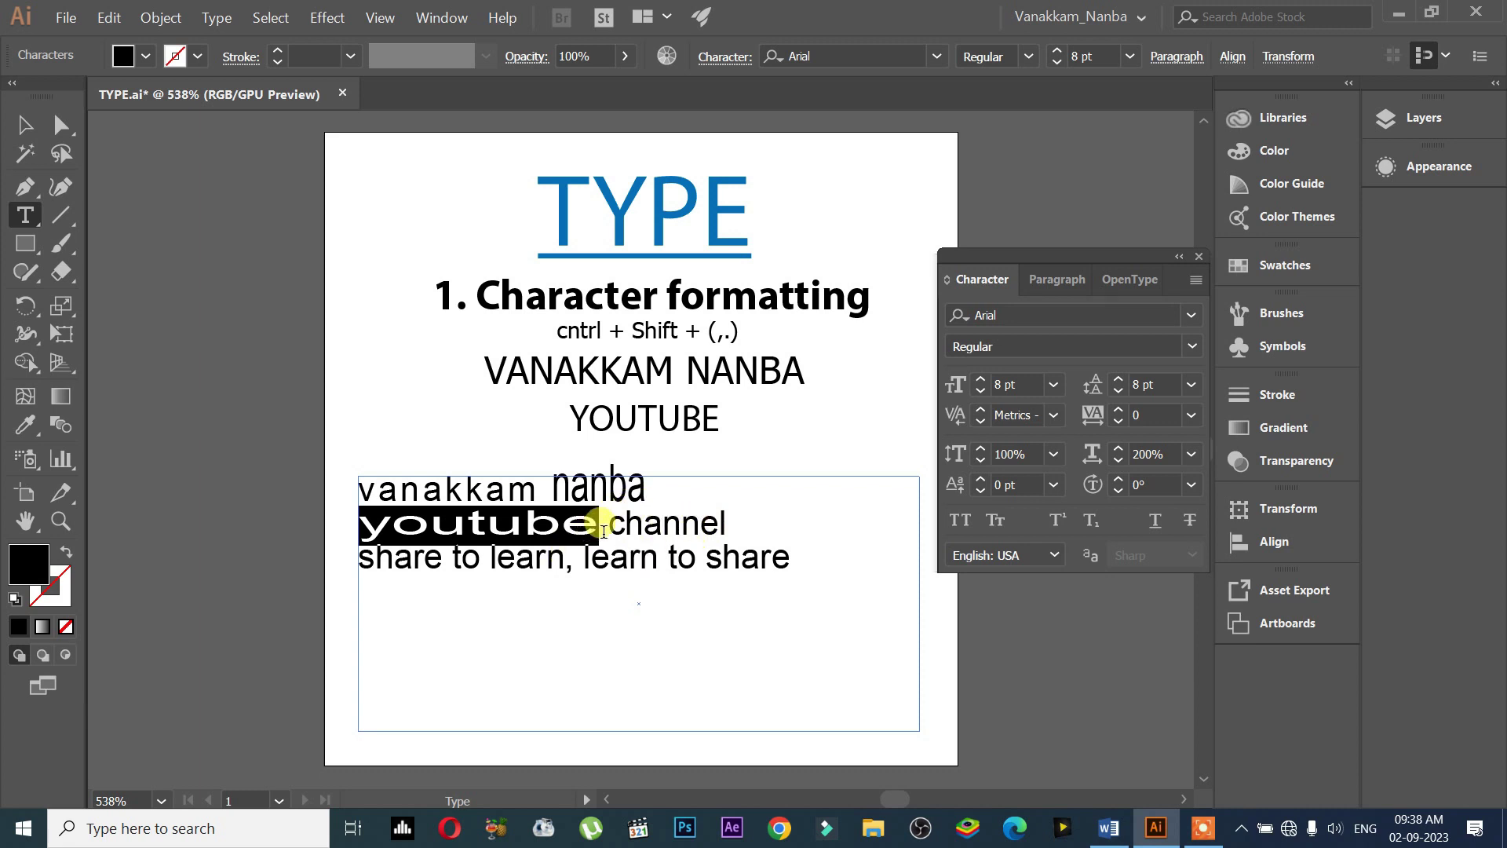
# Test baseline shift on a temporary '1' after 'channel', then delete it
pyautogui.click(621, 531)
pyautogui.moveTo(618, 526); pyautogui.dragTo(721, 526)
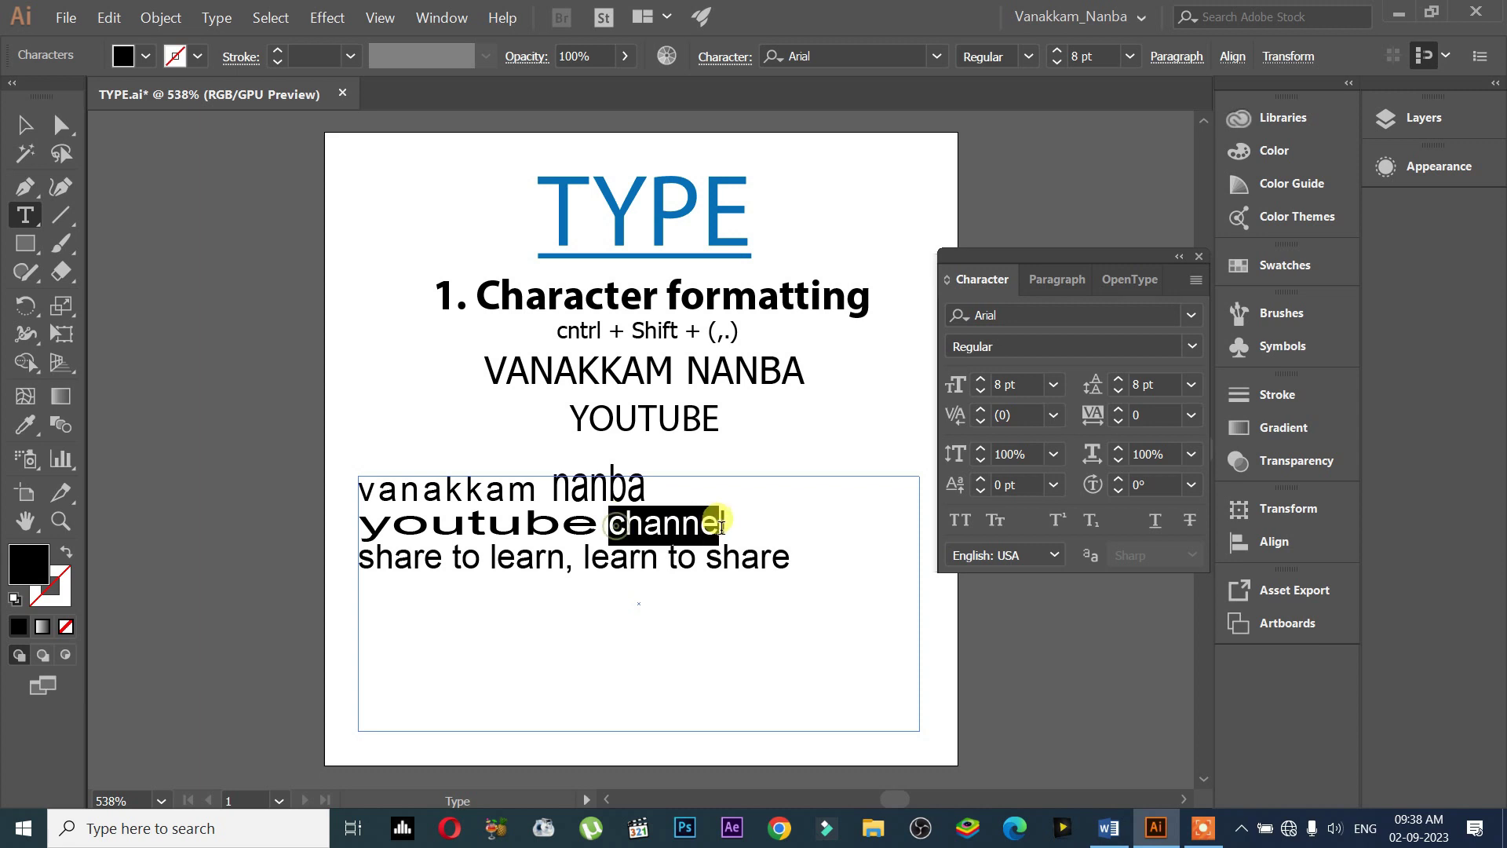
pyautogui.click(722, 525)
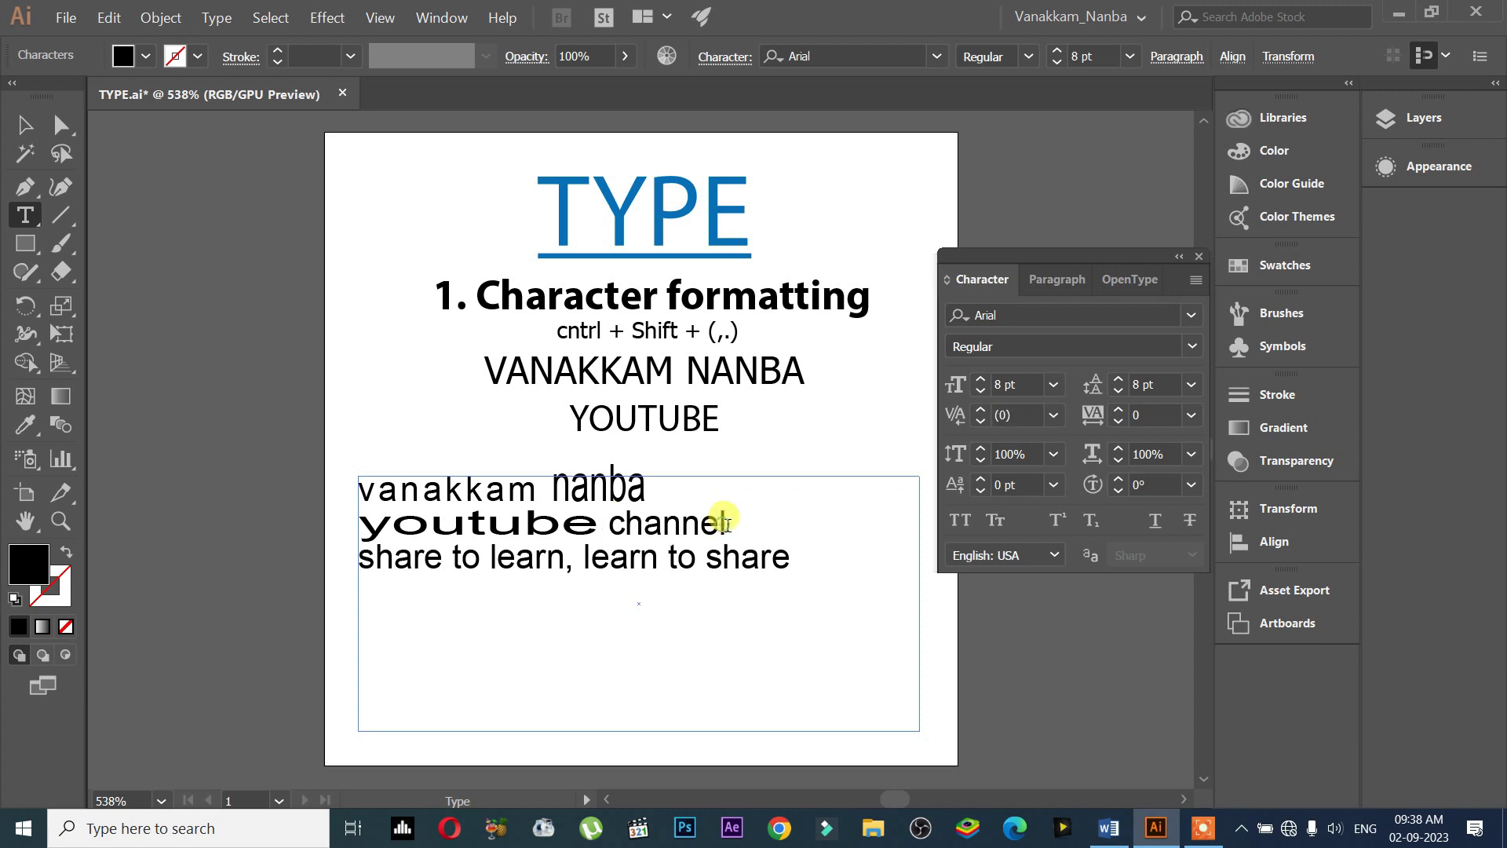
pyautogui.hotkey('shift', 'Left')
pyautogui.hotkey('shift', 'Left')
pyautogui.click(732, 525)
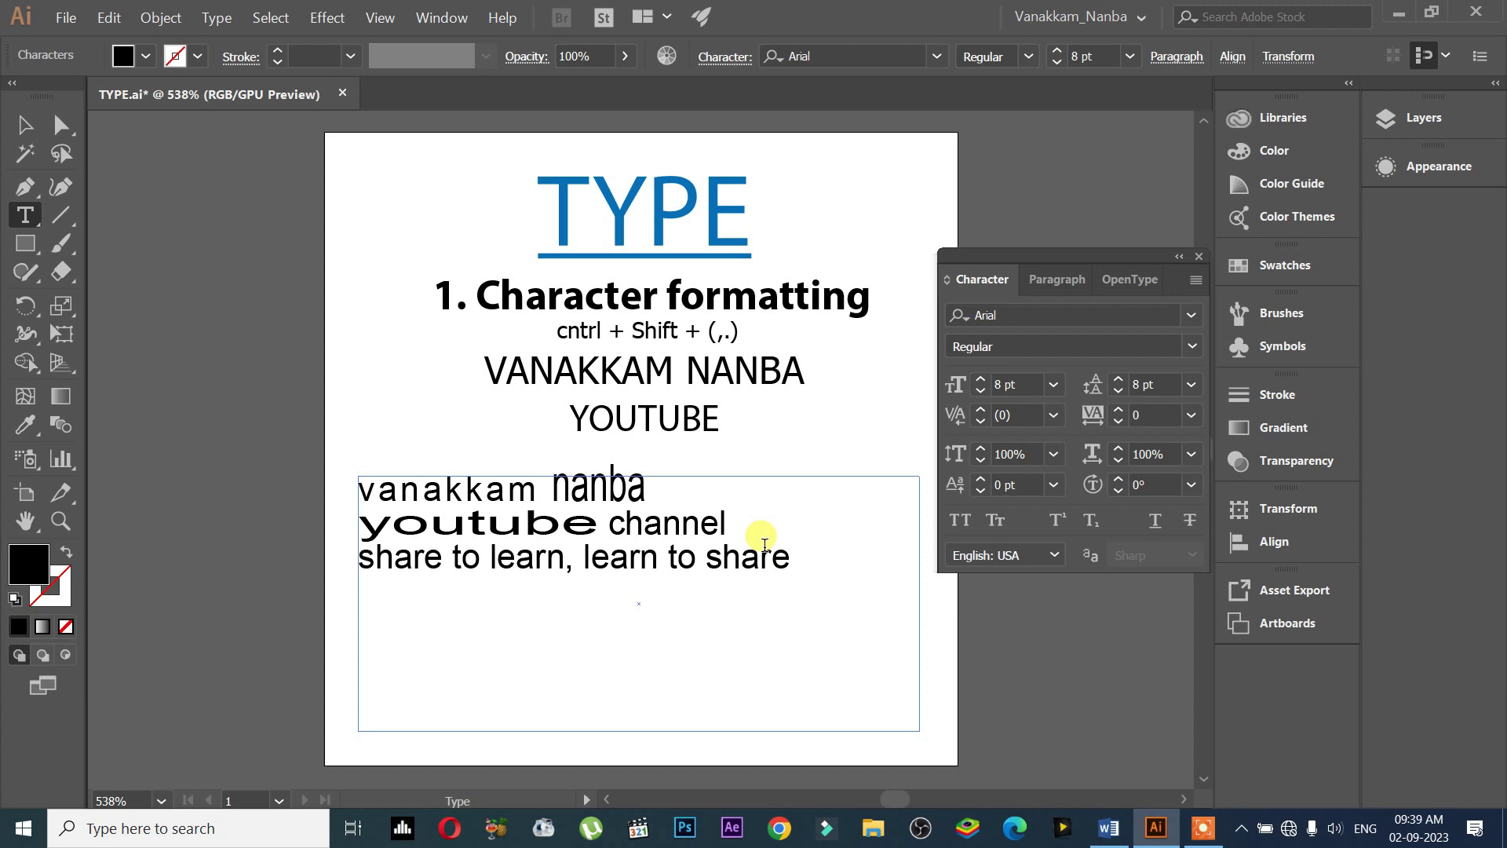
pyautogui.hotkey('shift', 'Left')
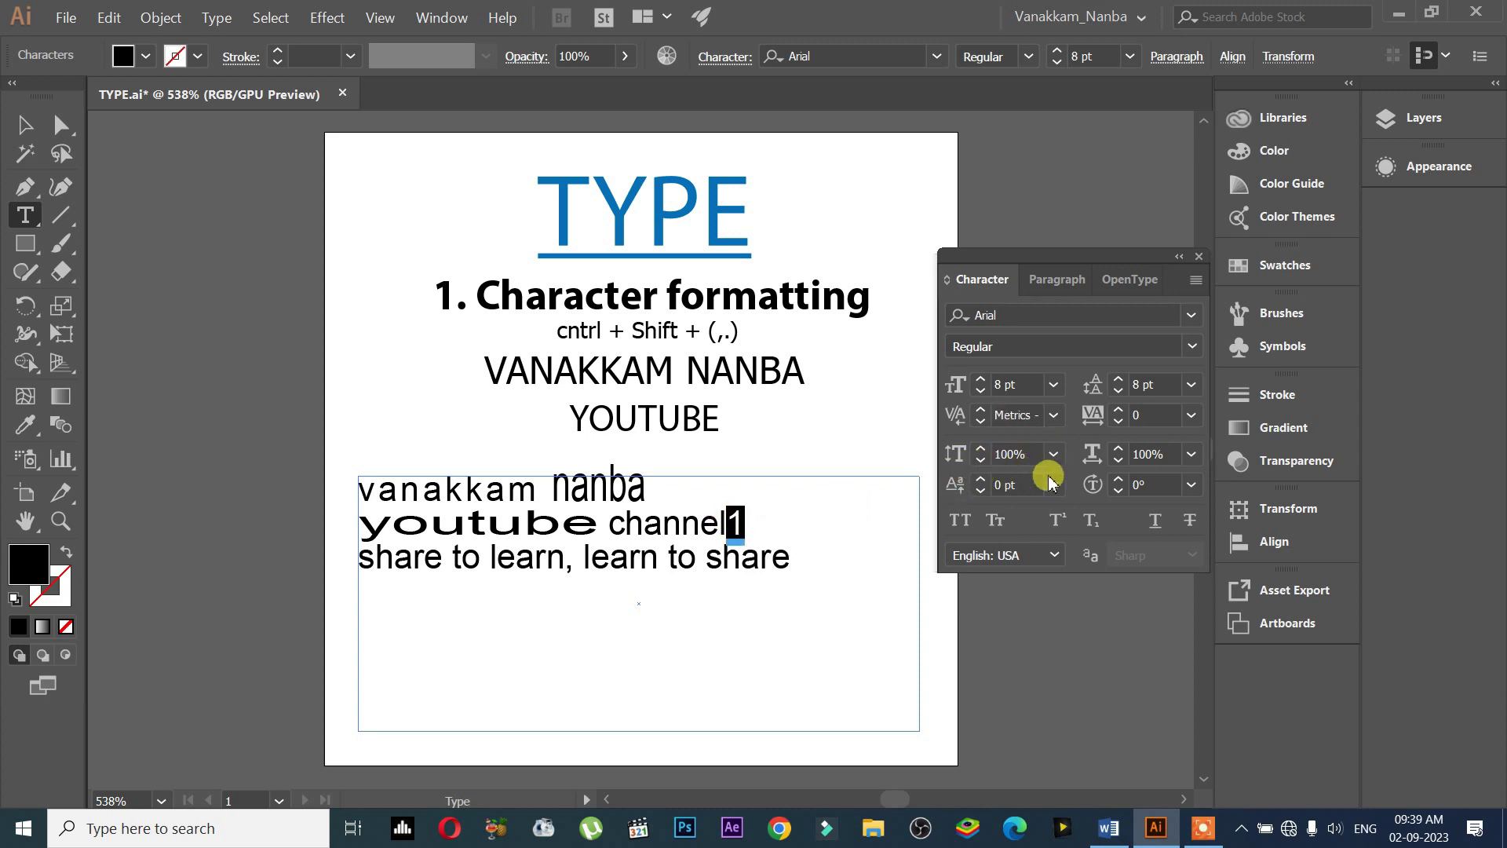
pyautogui.click(980, 479)
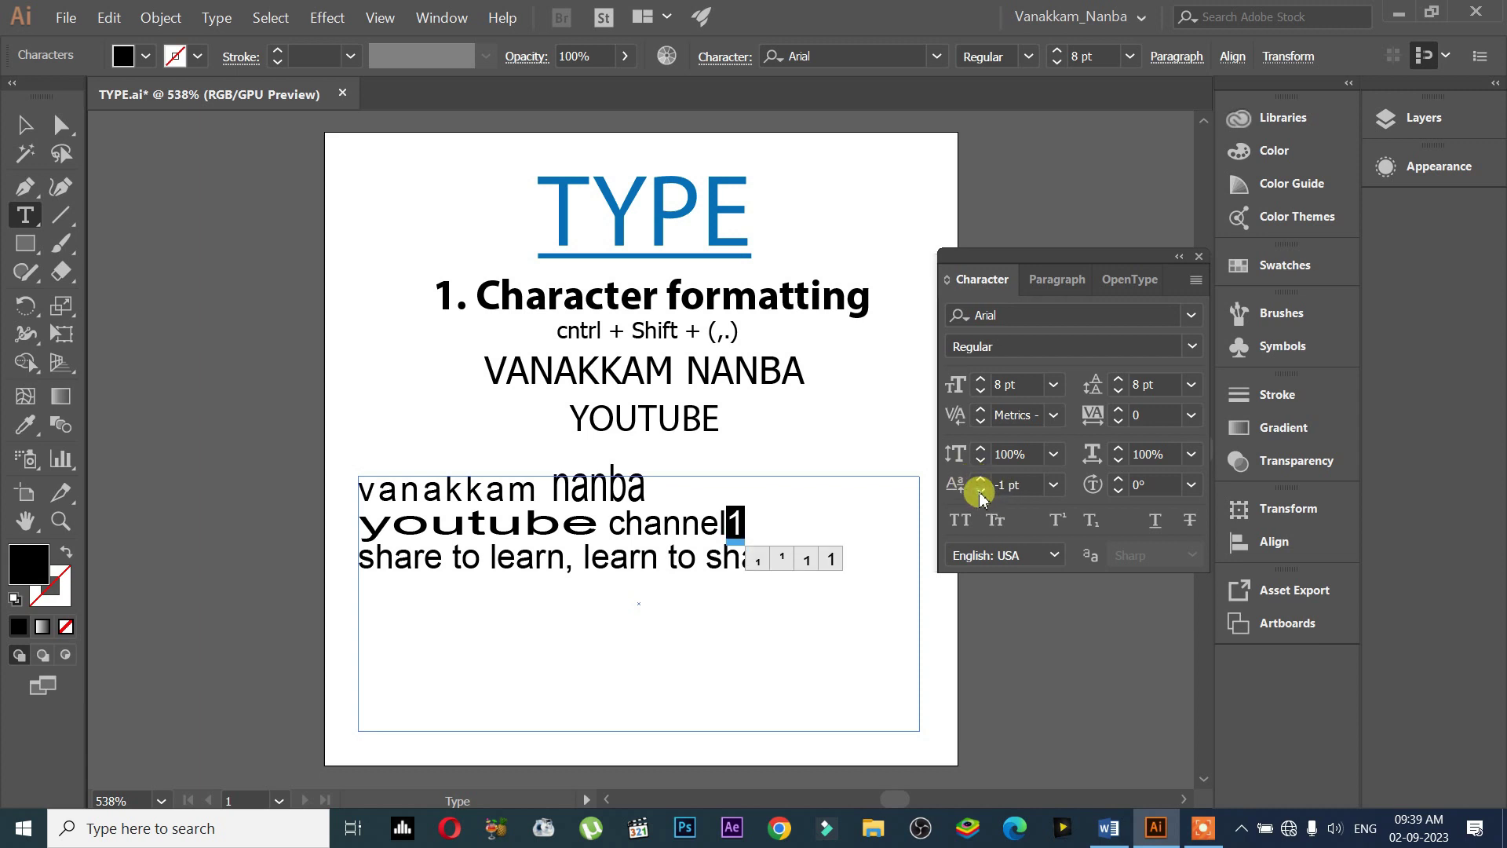
pyautogui.click(980, 491)
pyautogui.click(980, 492)
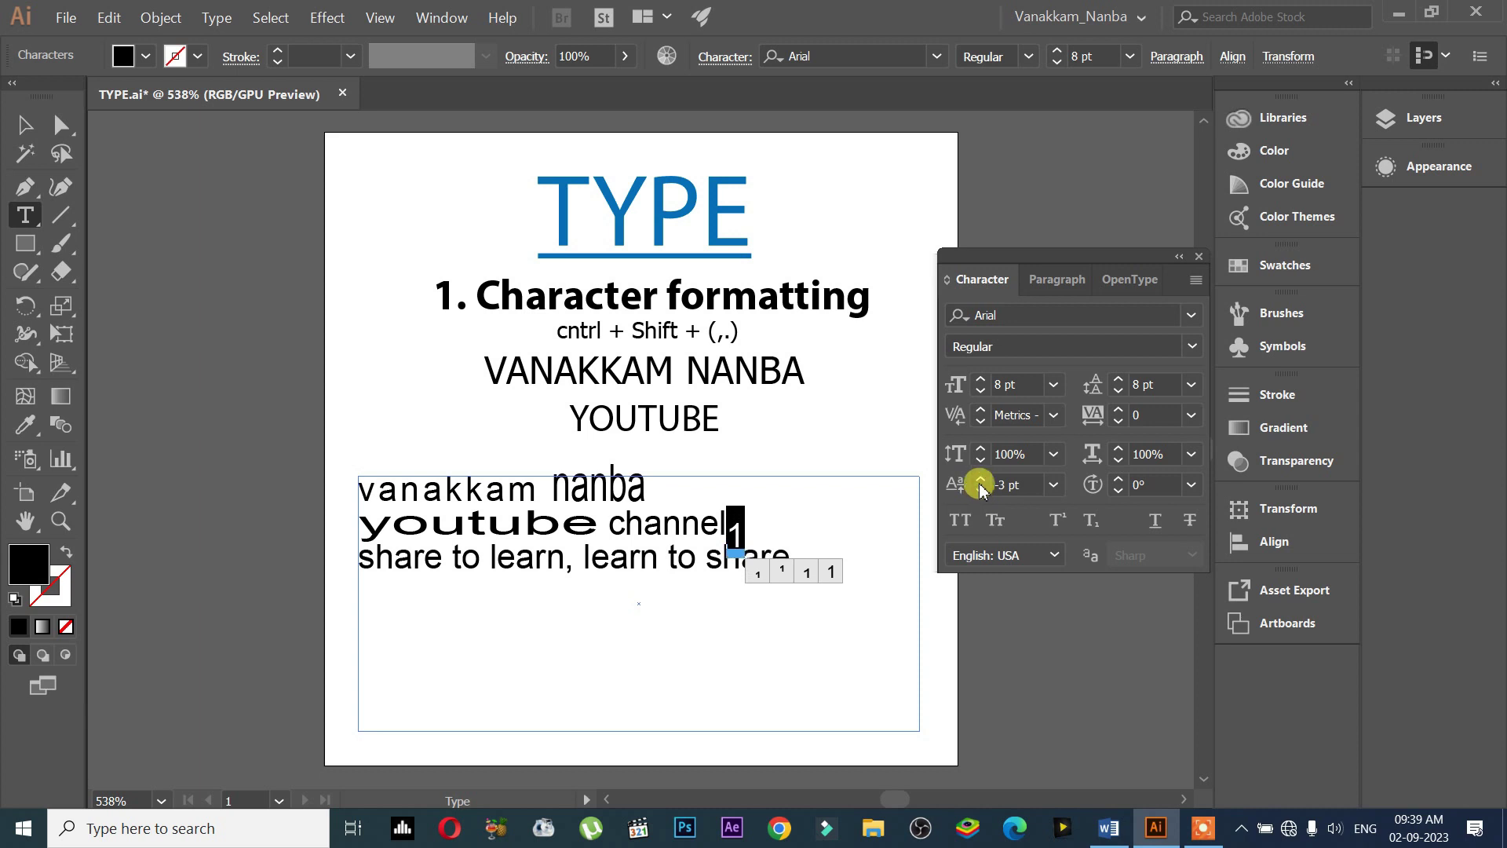
pyautogui.press('BackSpace')
# Make 'channel' smaller and shift it above the baseline
pyautogui.moveTo(728, 519); pyautogui.dragTo(609, 518)
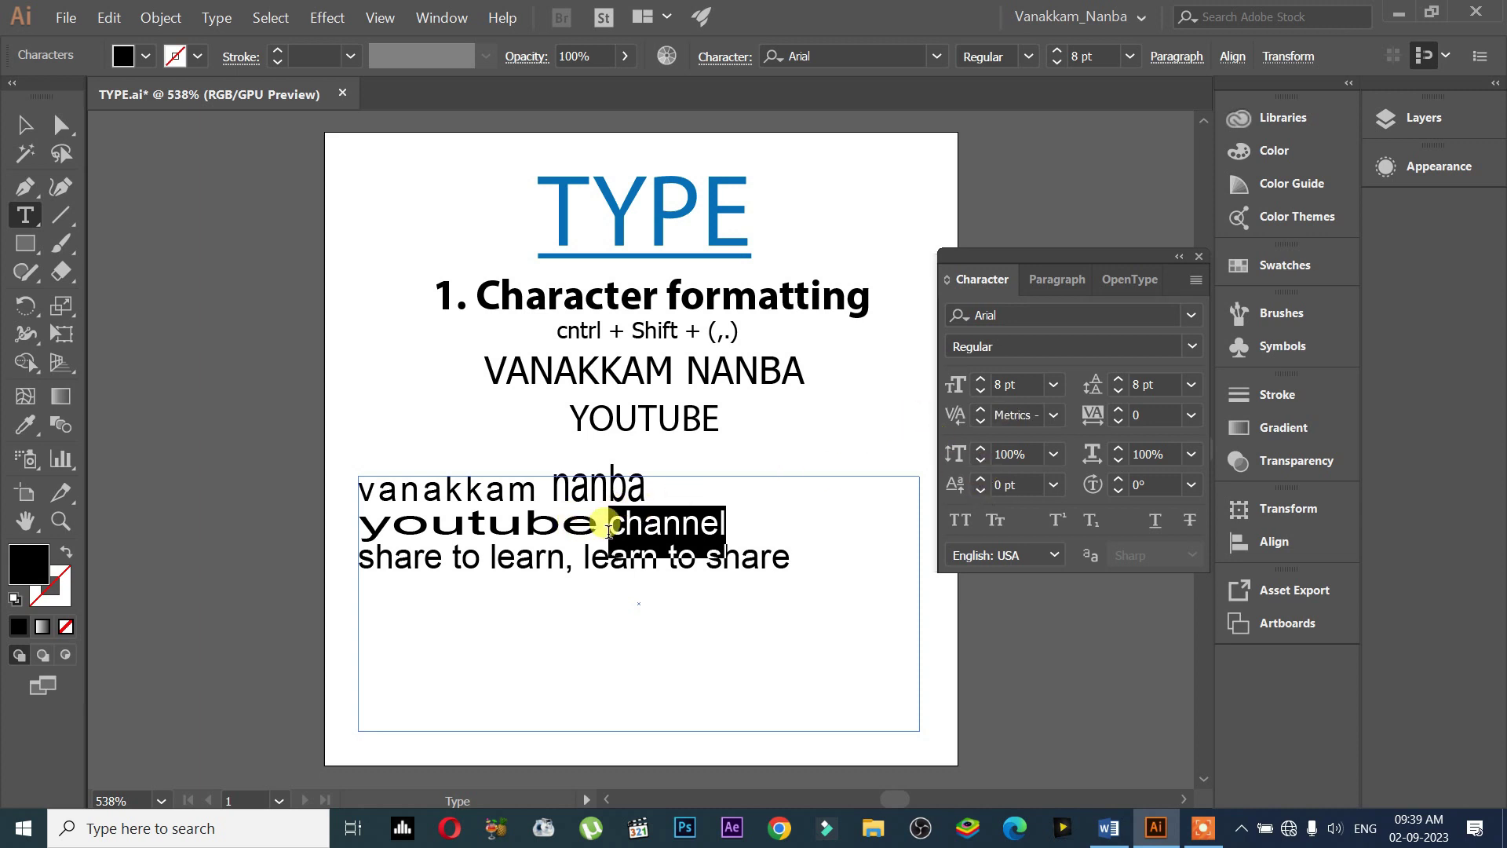
pyautogui.click(980, 392)
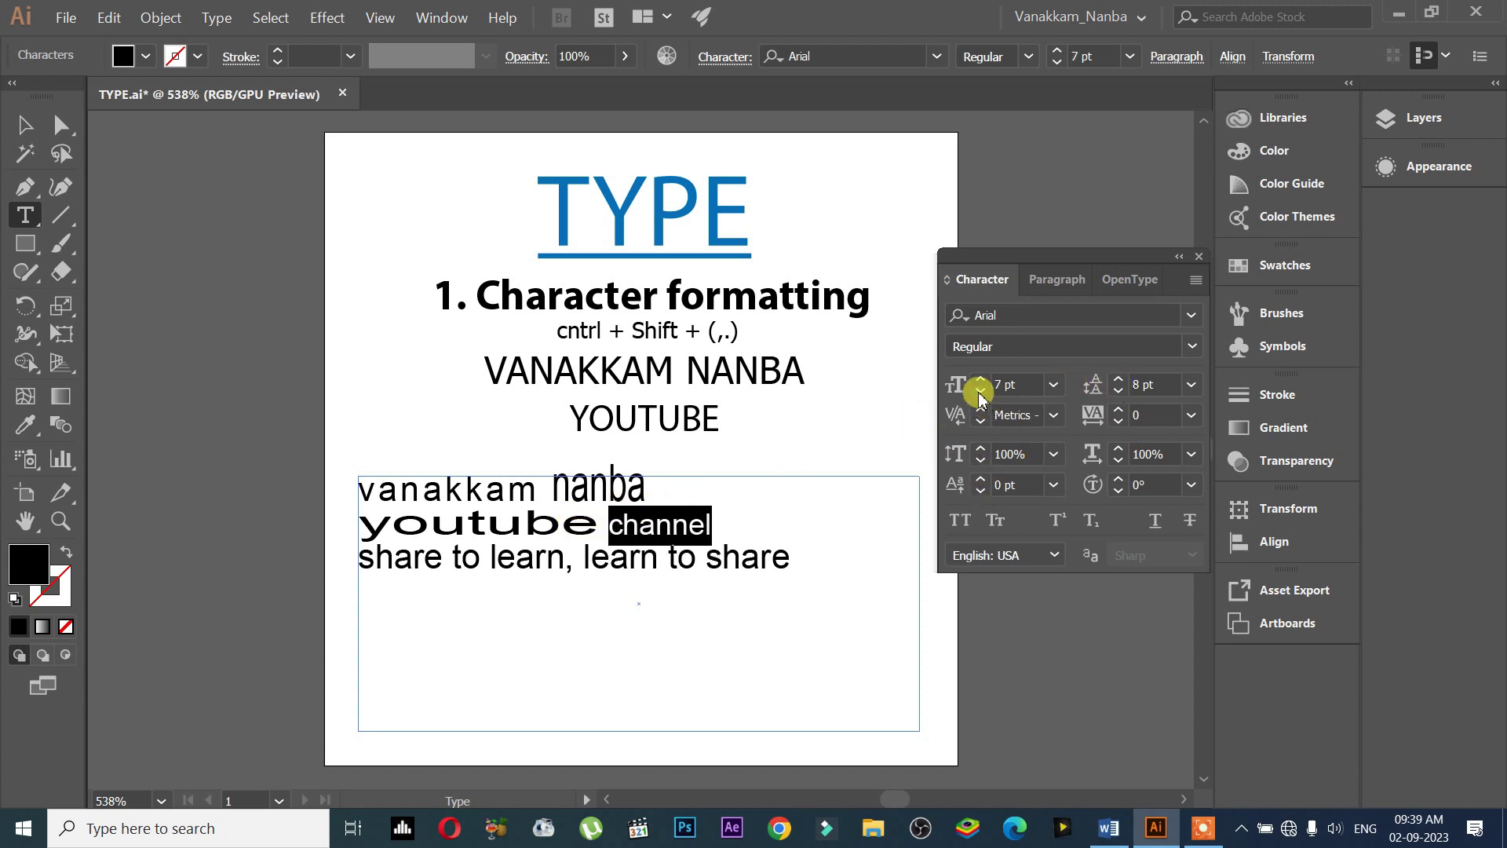
pyautogui.click(980, 392)
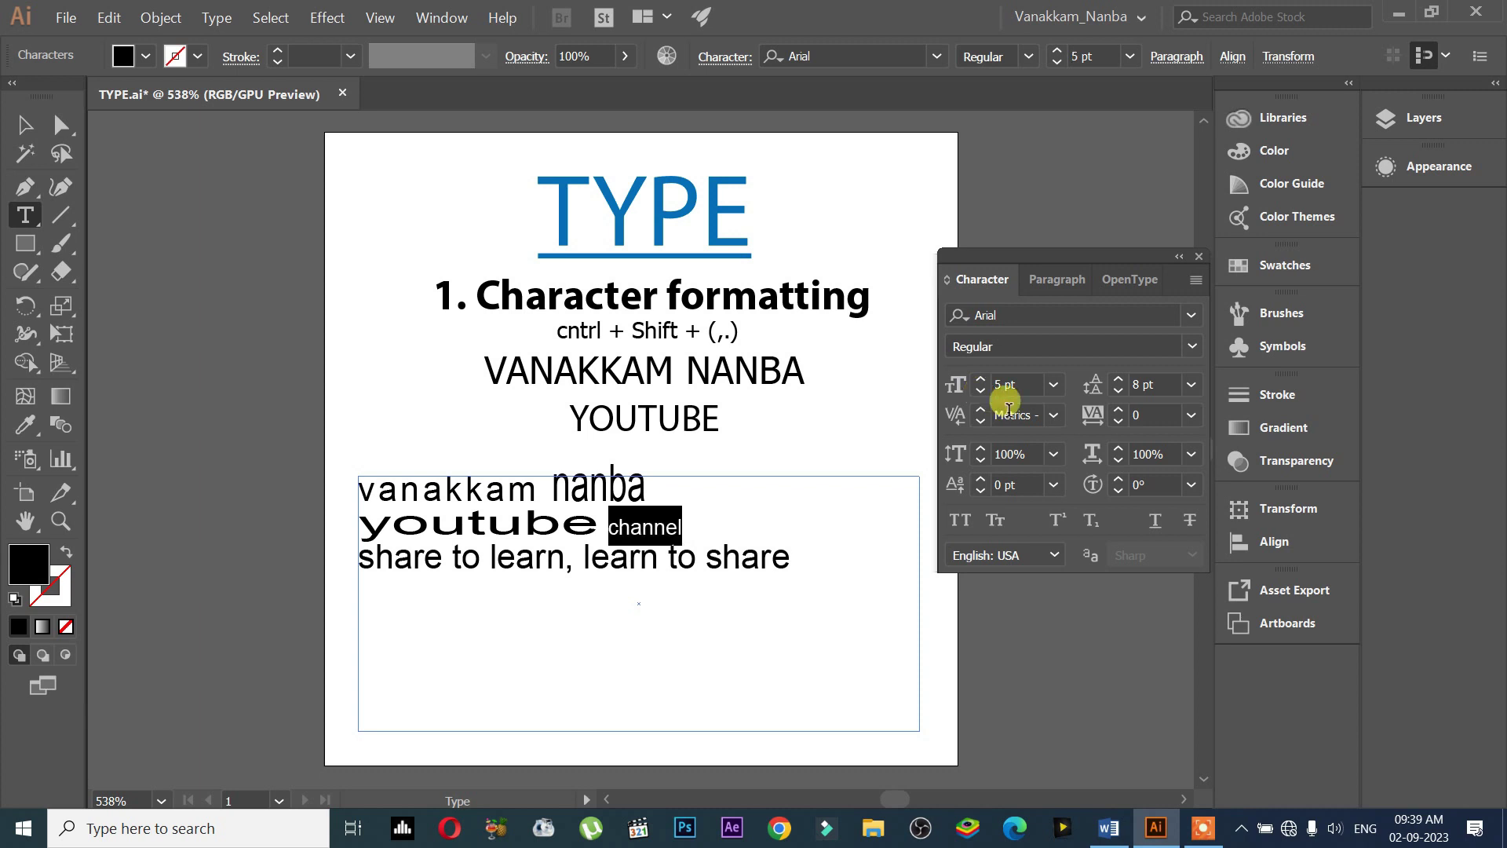
pyautogui.click(981, 491)
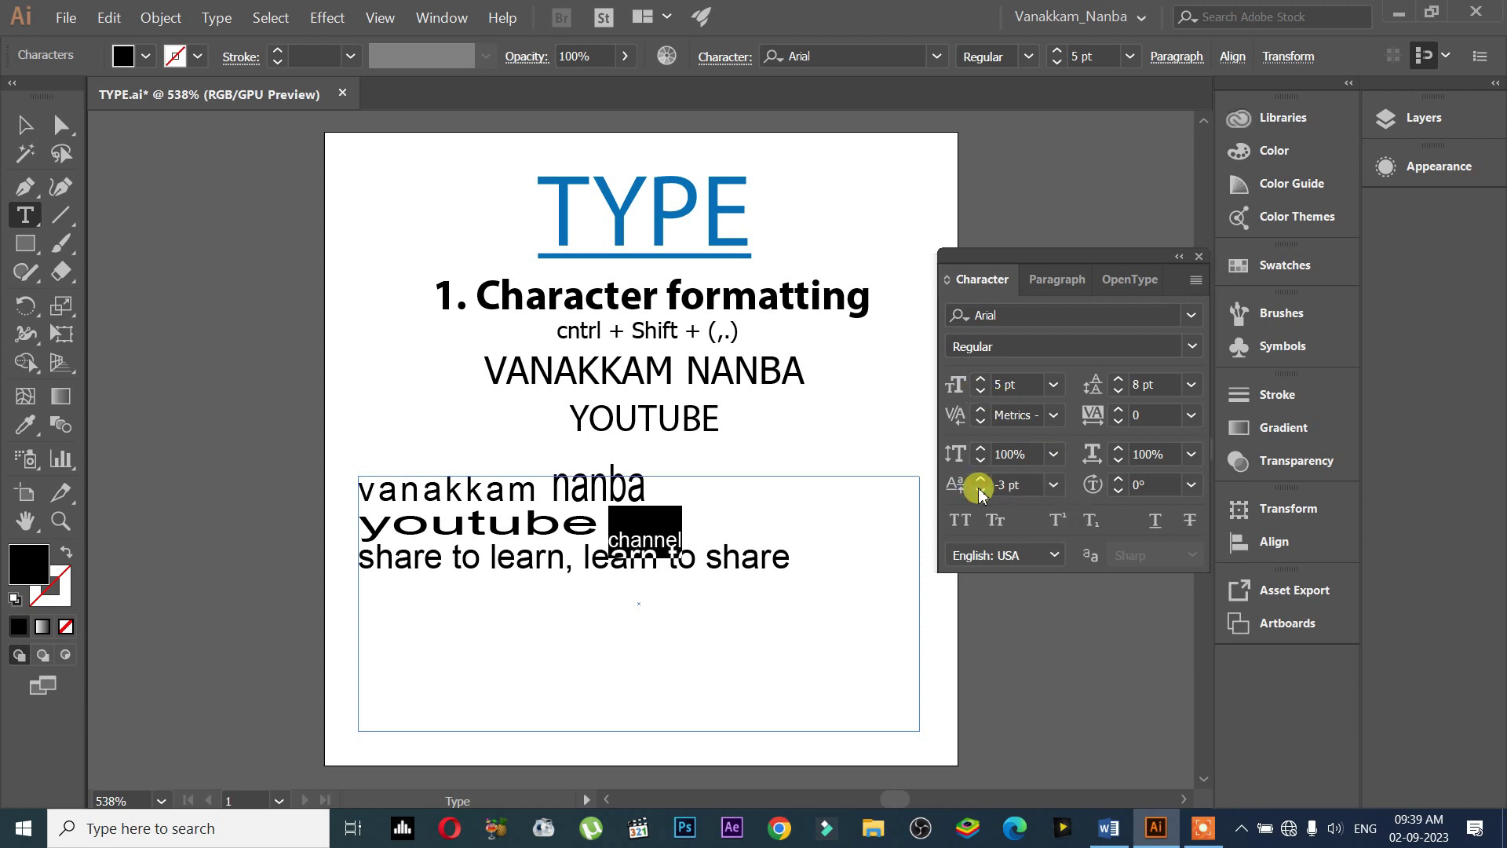
pyautogui.click(639, 625)
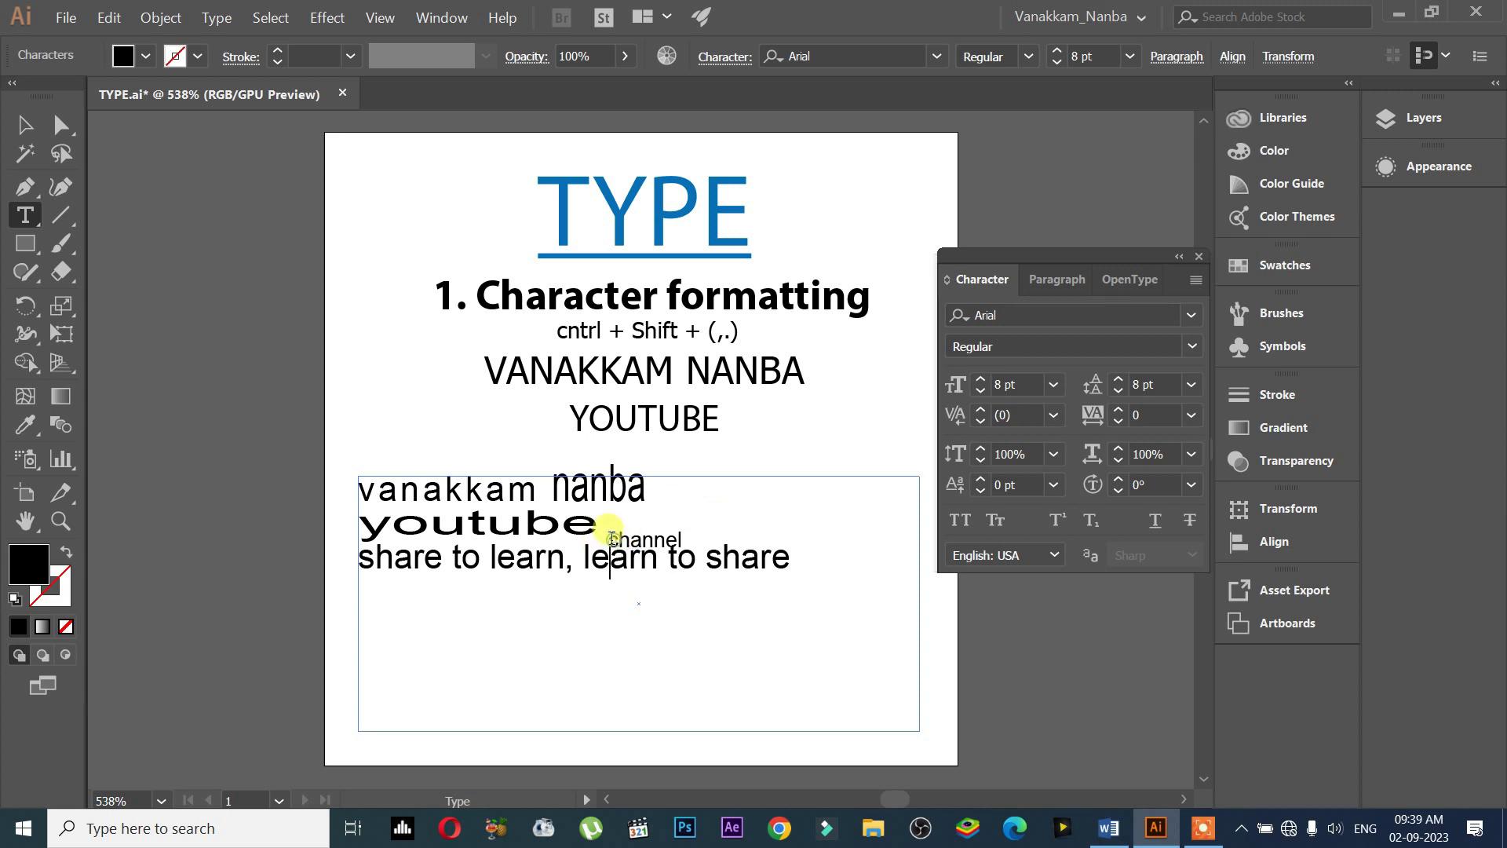
pyautogui.moveTo(611, 538); pyautogui.dragTo(682, 539)
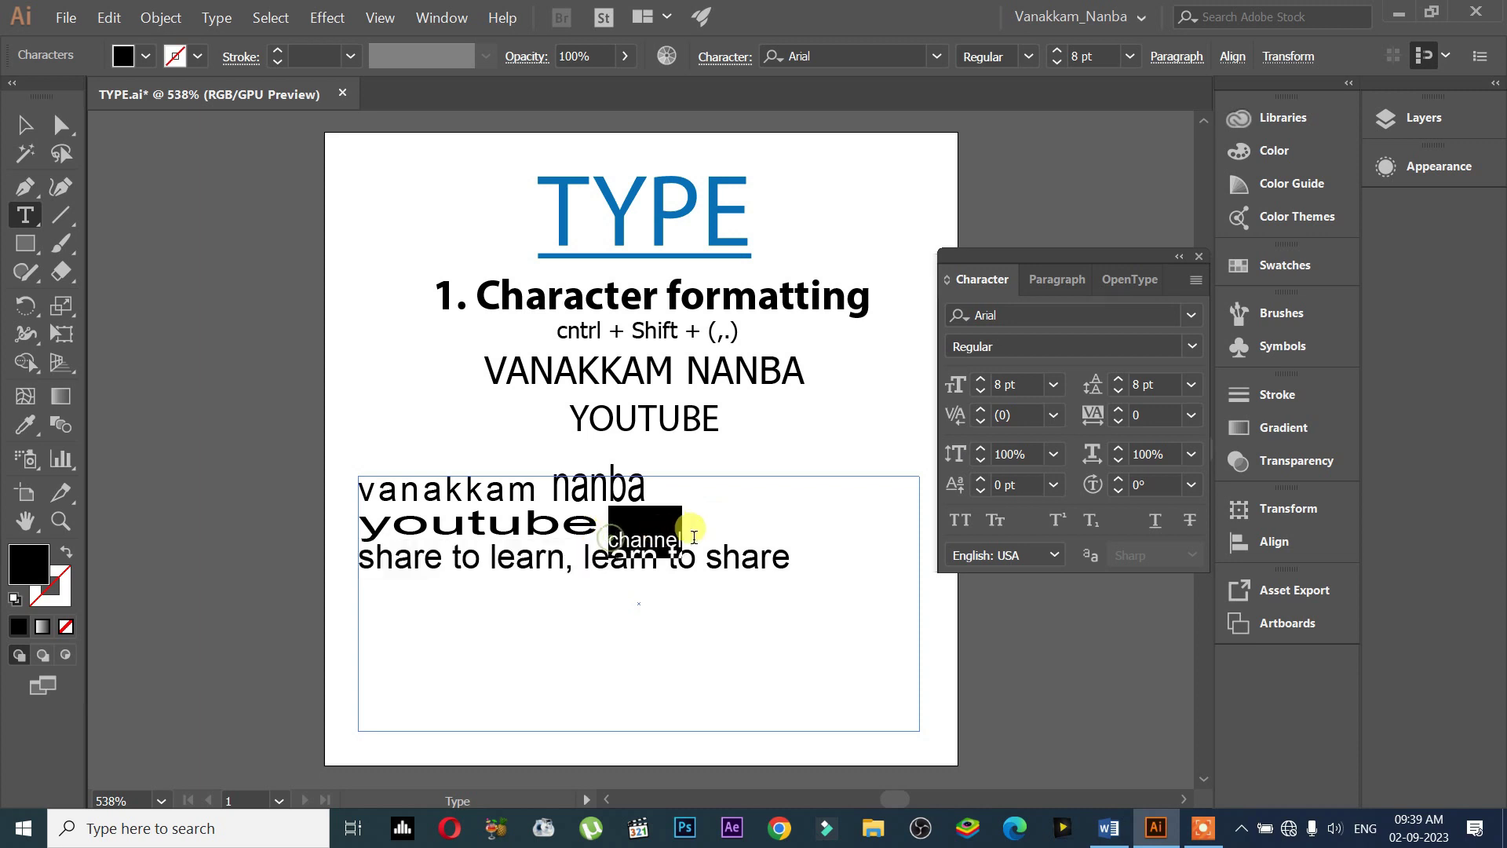
pyautogui.click(981, 478)
pyautogui.click(981, 478)
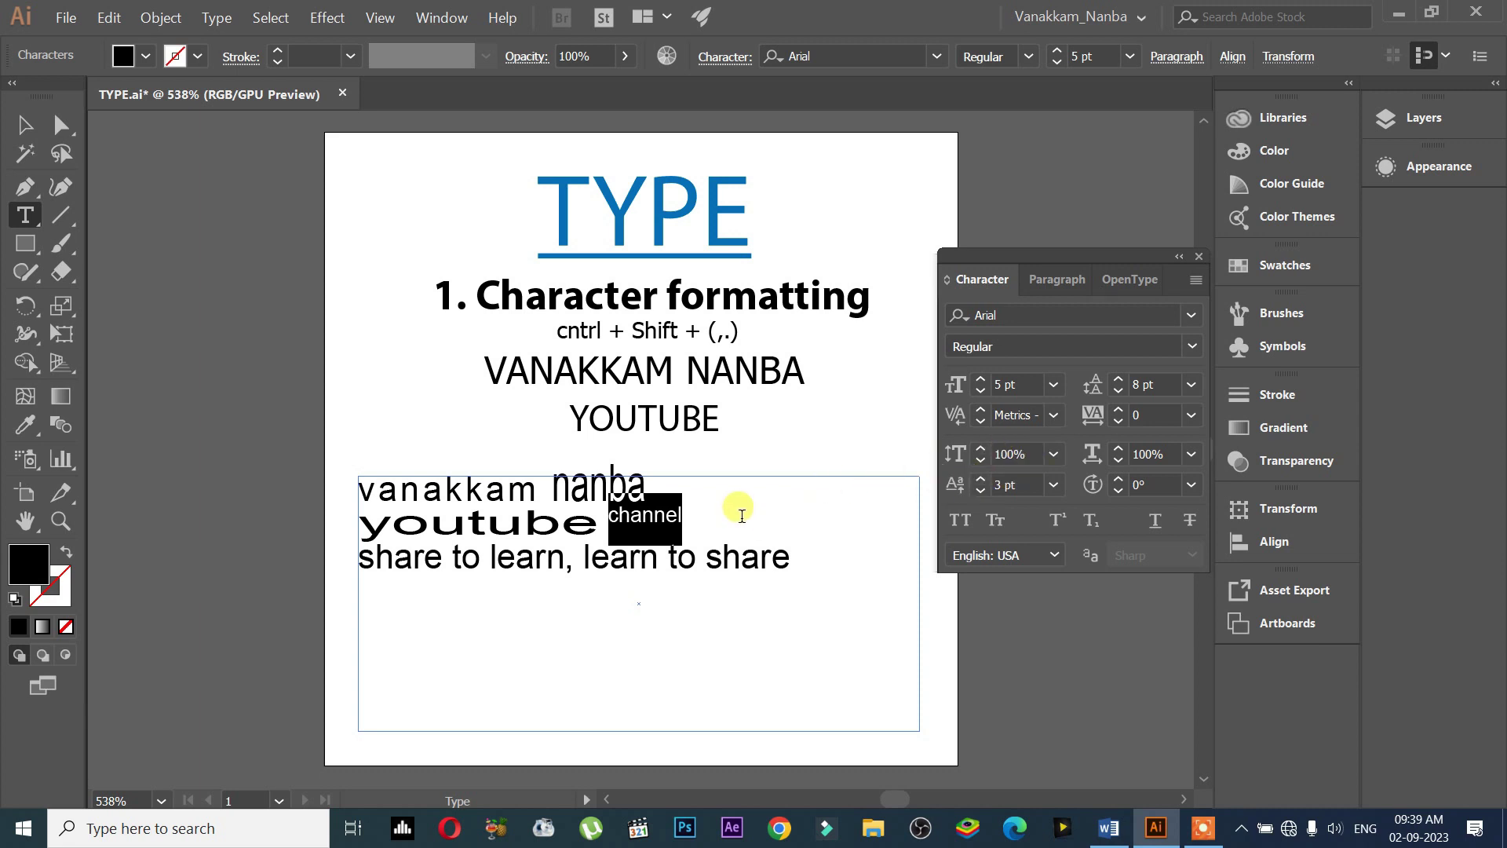
pyautogui.click(681, 519)
# Reduce 'channel' to 4 pt and check the raised superscript result
pyautogui.moveTo(682, 518); pyautogui.dragTo(608, 516)
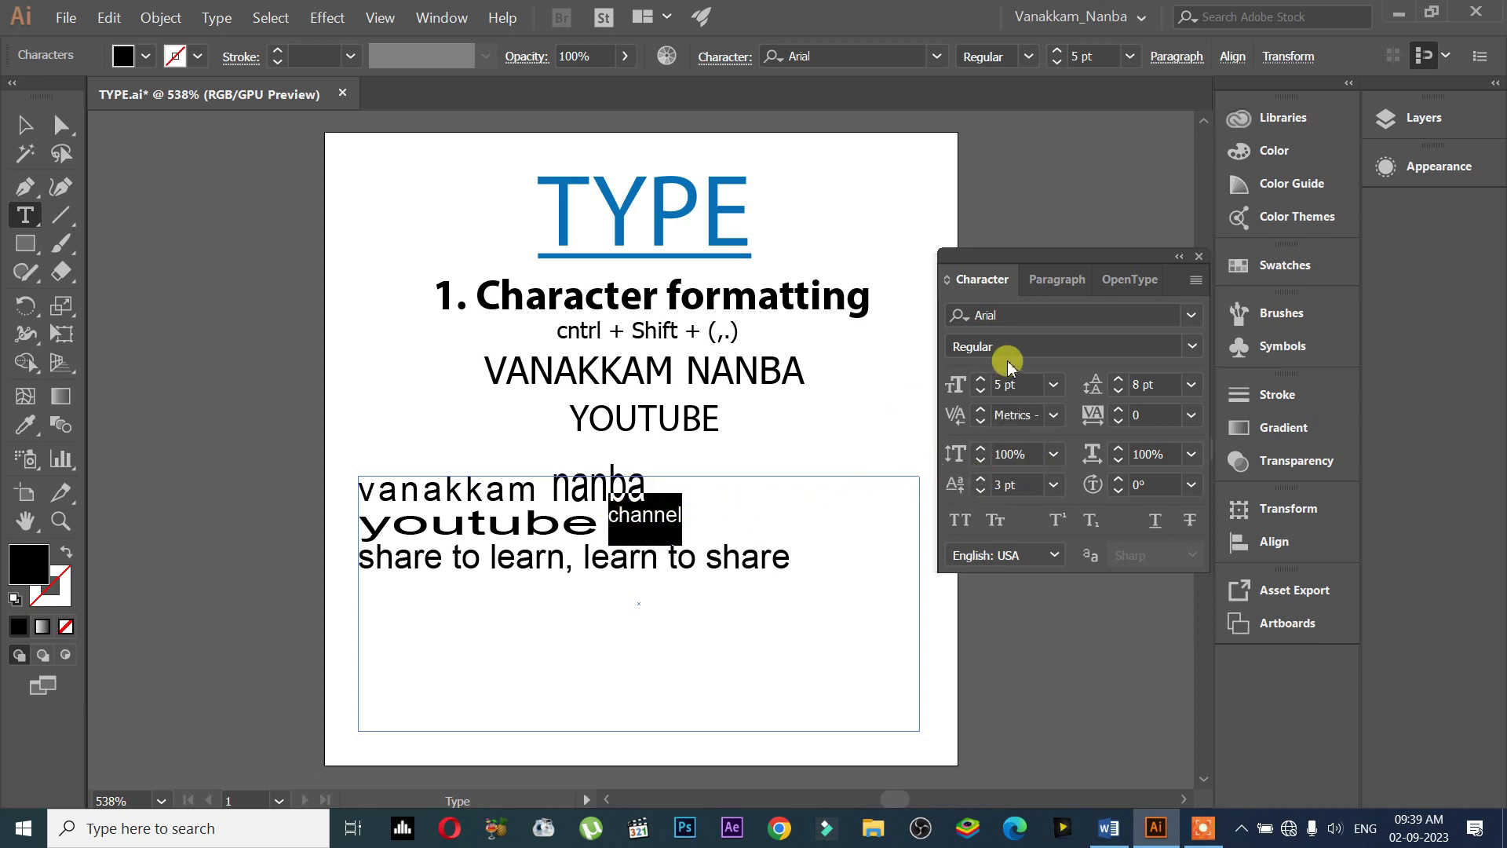
pyautogui.click(980, 390)
pyautogui.click(826, 579)
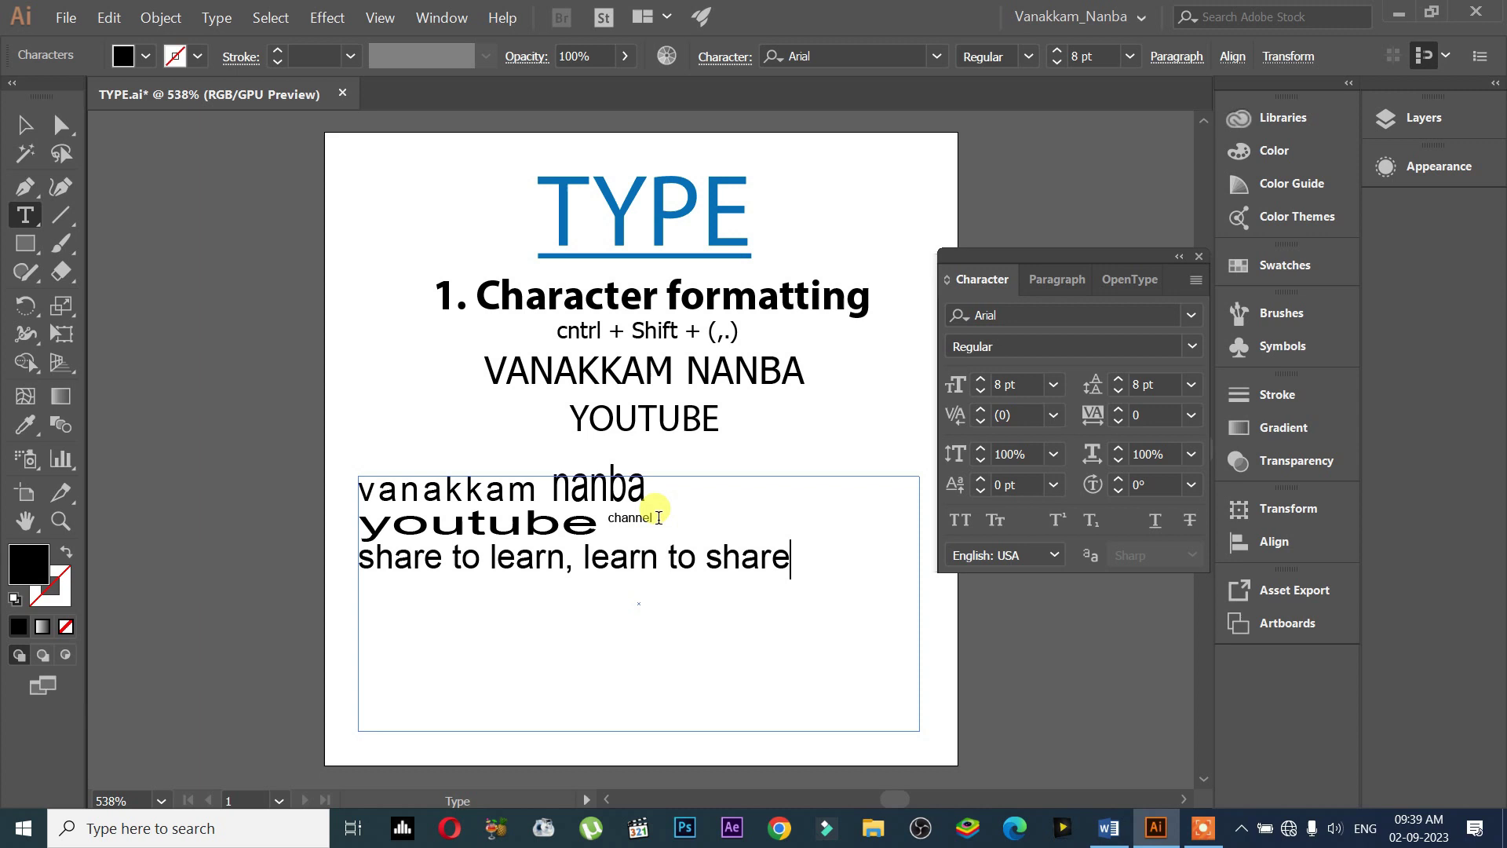
pyautogui.doubleClick(647, 514)
pyautogui.click(758, 550)
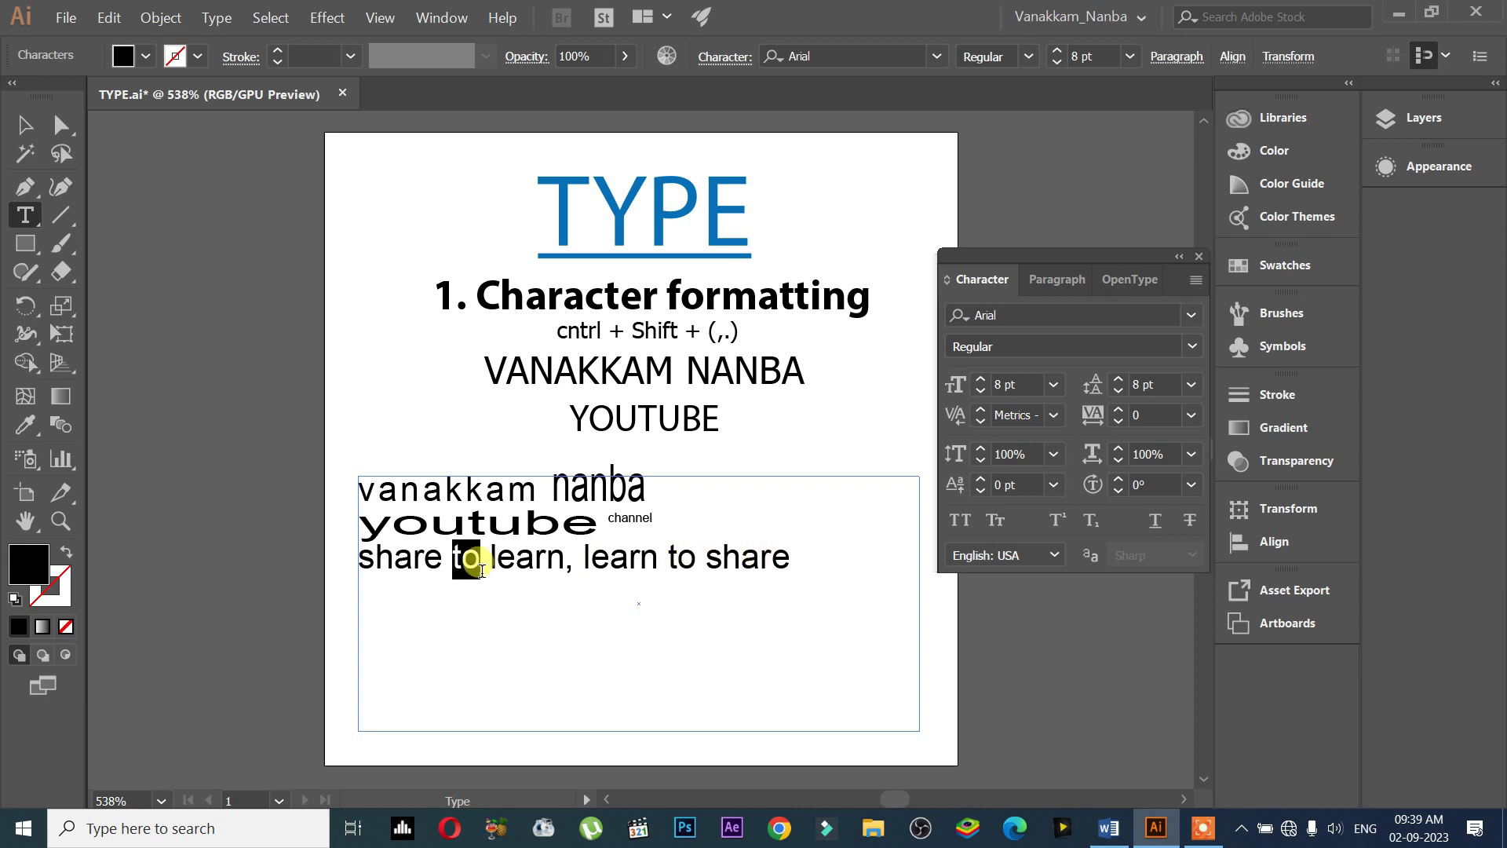
# Try rotating the word 'to', then reset its character rotation to 0°
pyautogui.click(1118, 477)
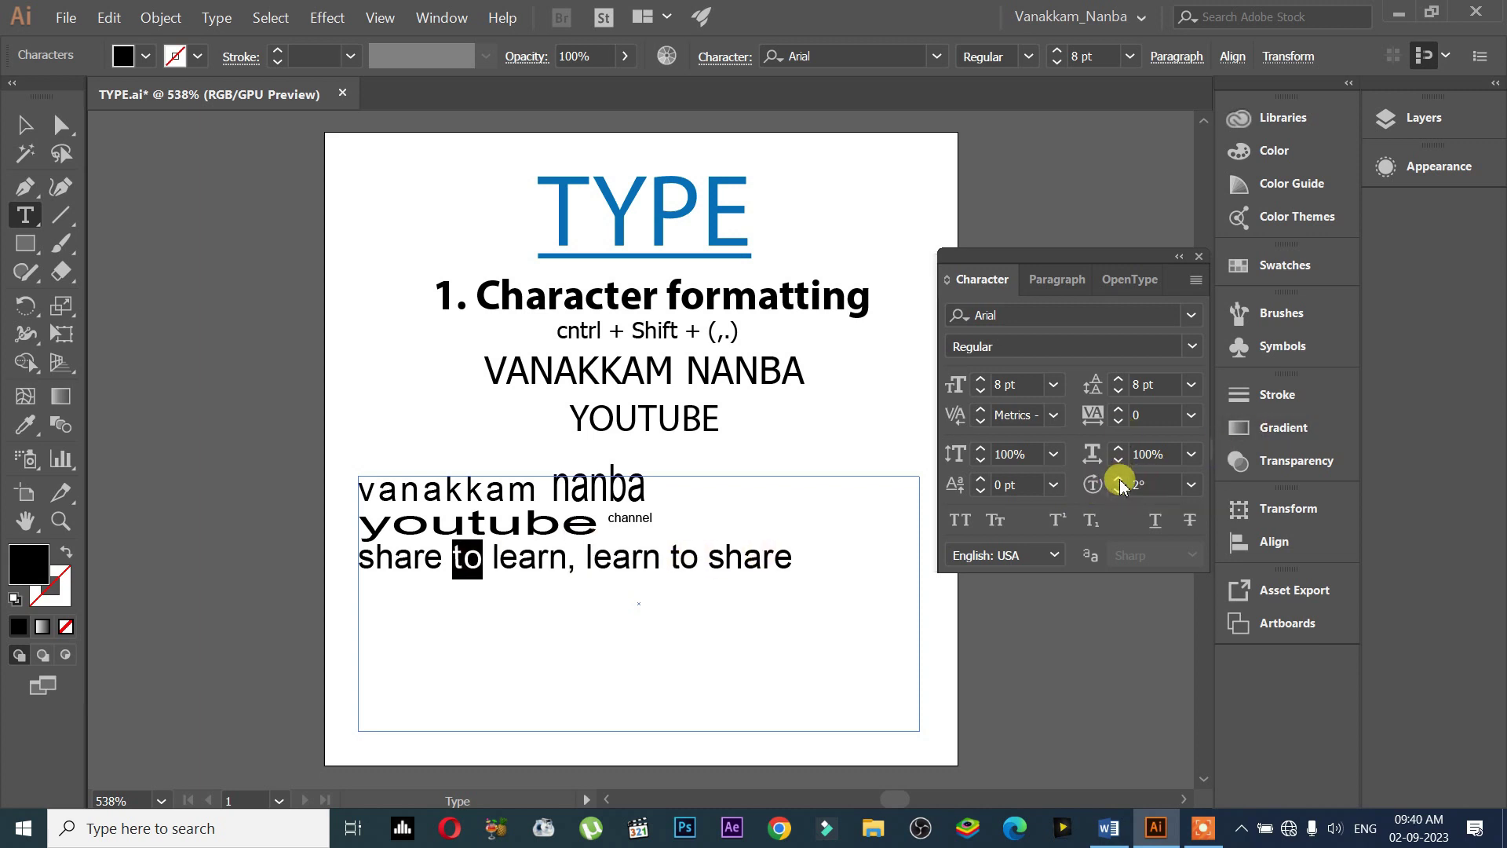
pyautogui.click(1117, 477)
pyautogui.click(1117, 478)
pyautogui.click(1118, 477)
pyautogui.click(1118, 477)
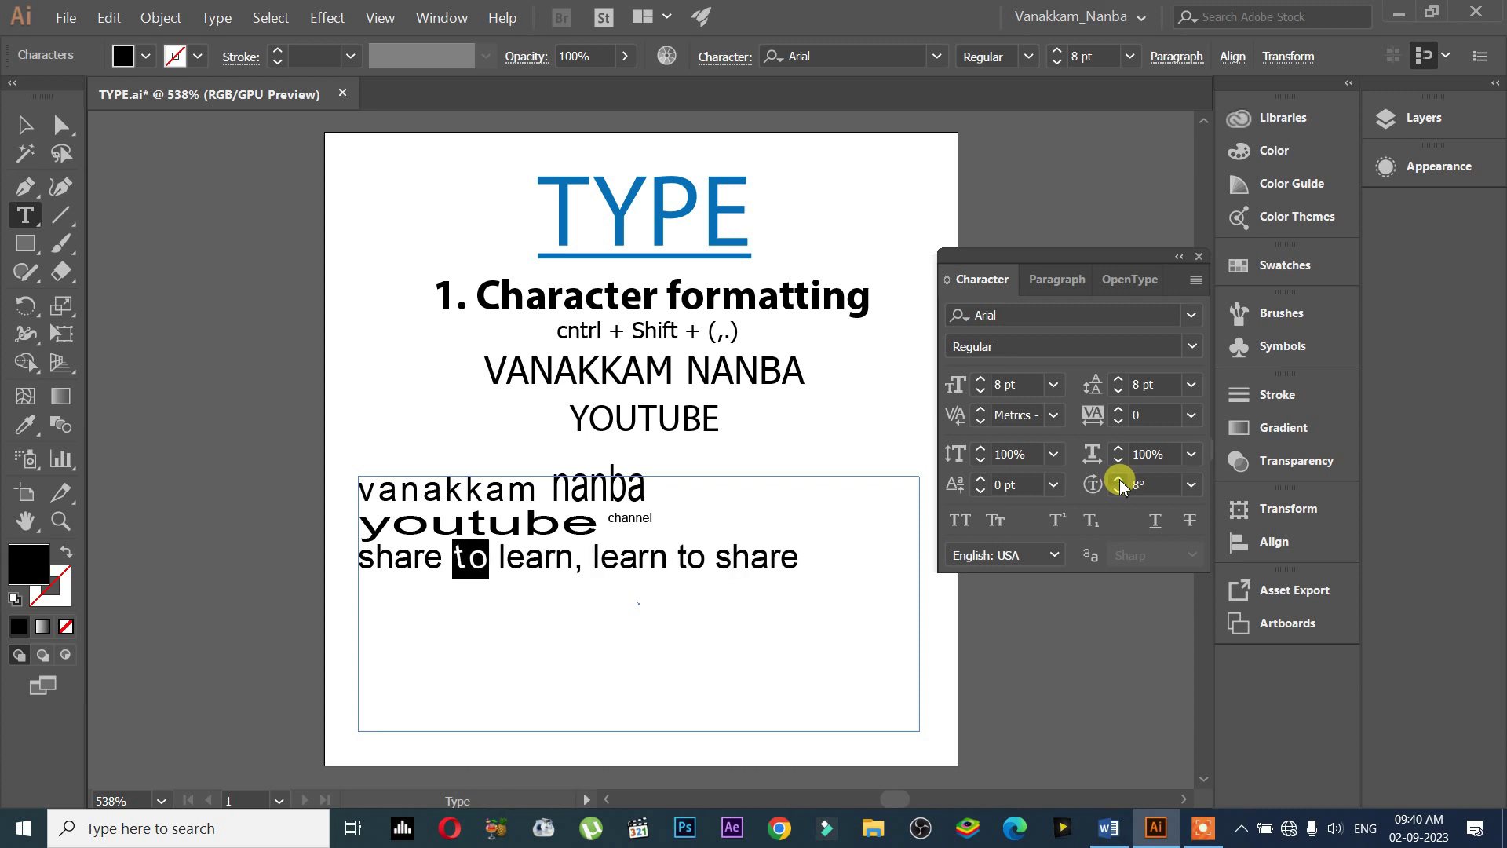
pyautogui.click(1118, 477)
pyautogui.click(1117, 477)
pyautogui.click(1118, 477)
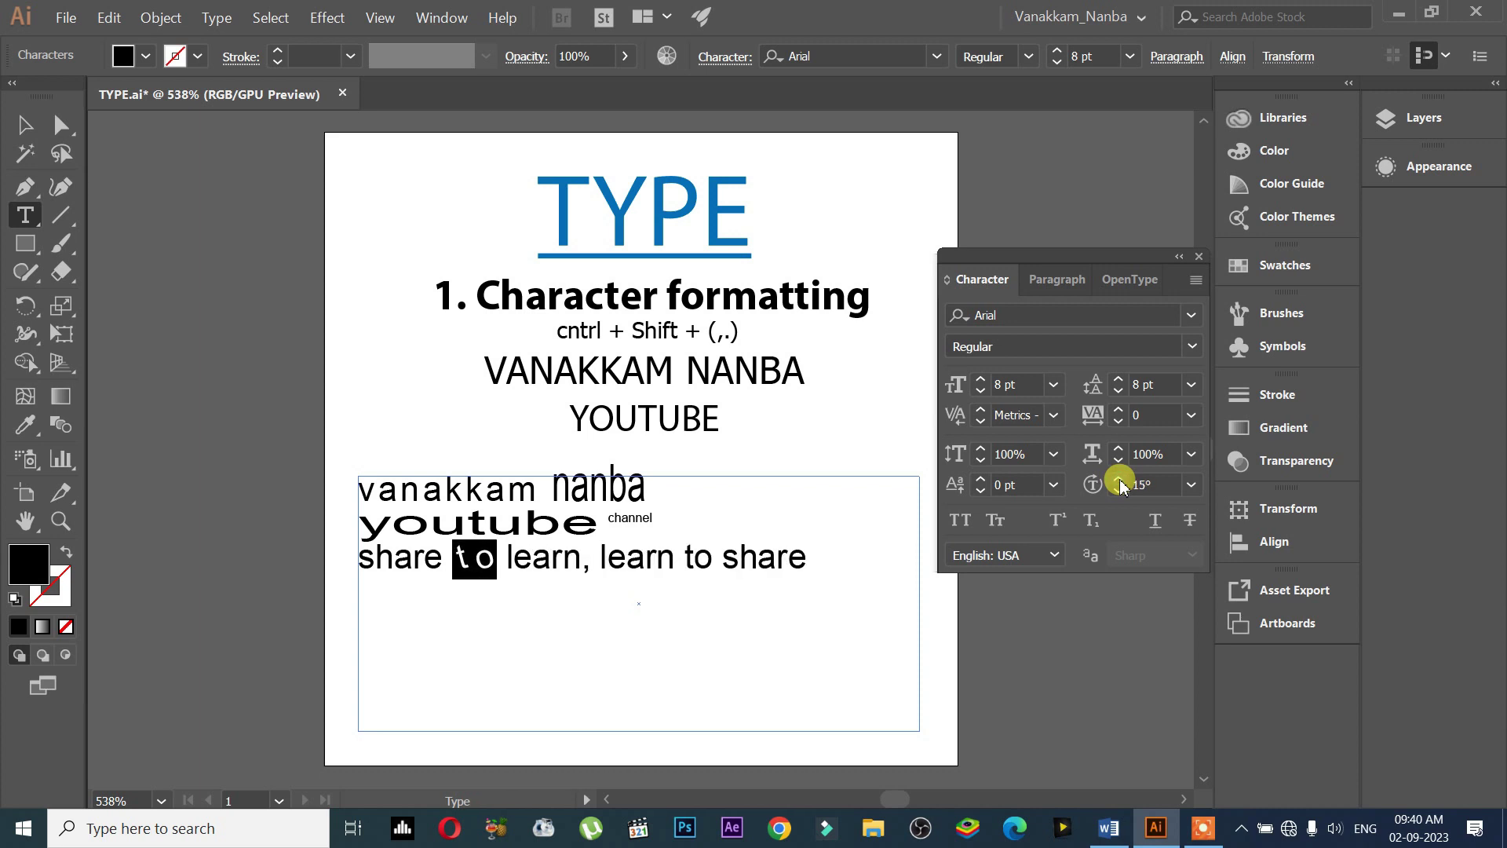
pyautogui.click(1118, 477)
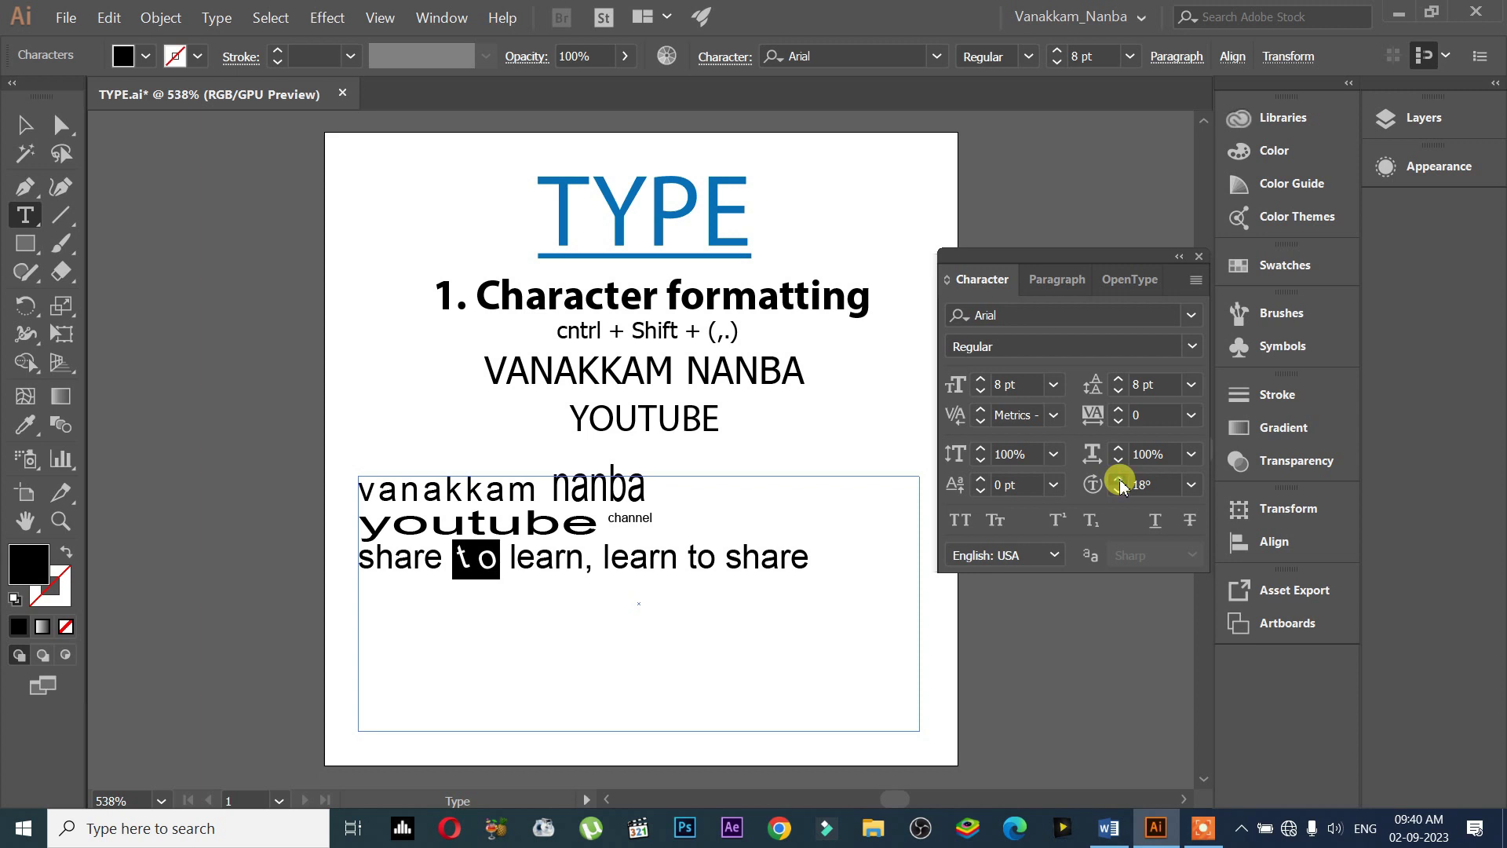
pyautogui.click(1118, 477)
pyautogui.click(1118, 477)
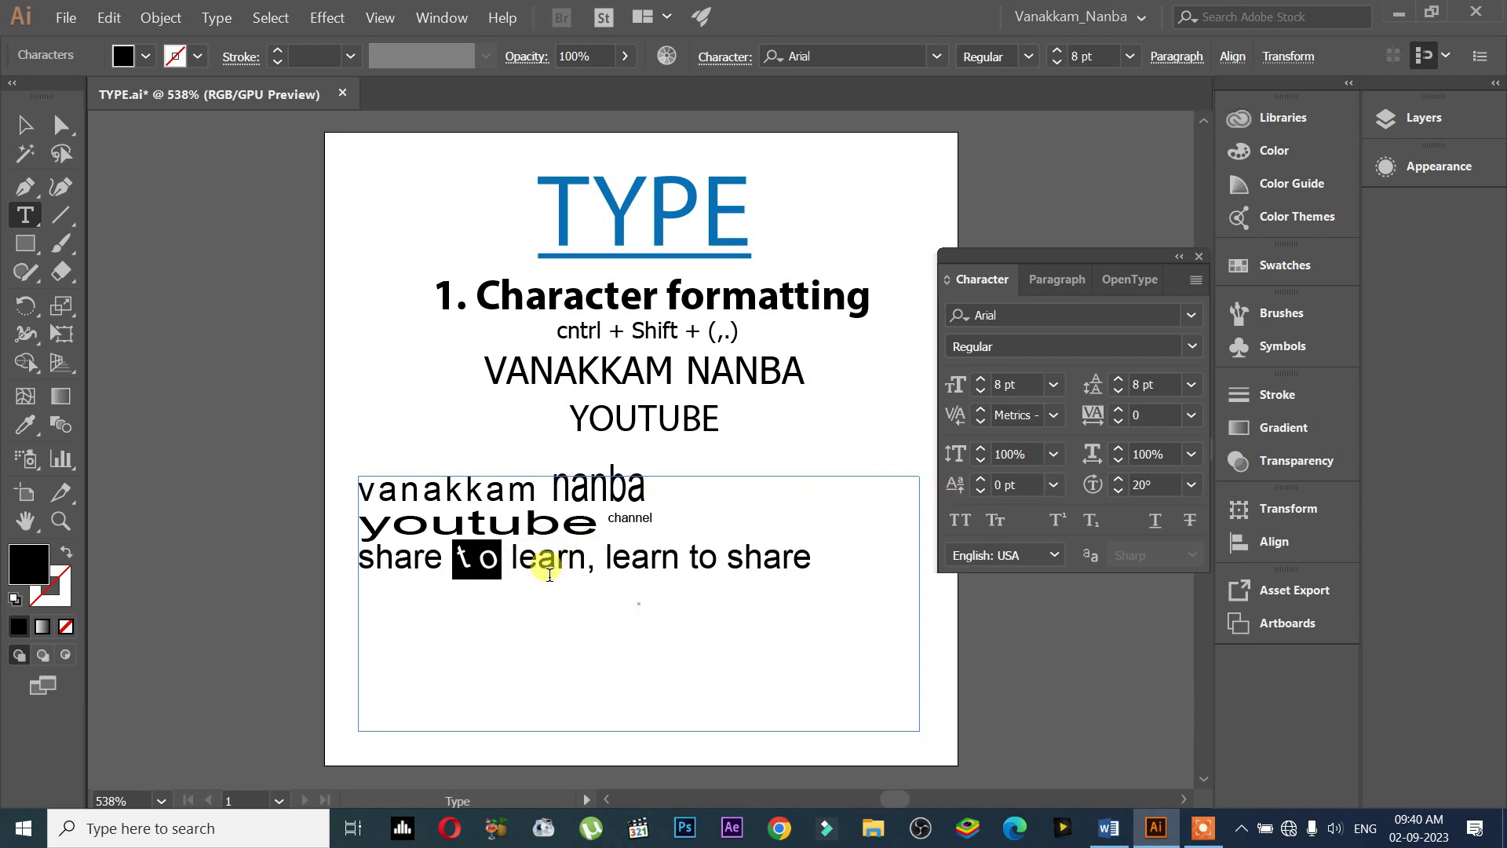
pyautogui.click(1154, 484)
pyautogui.write('0')
pyautogui.press('Return')
# Rotate the t of 'to learn' and tilt the t of 'to share' the opposite way
pyautogui.click(459, 552)
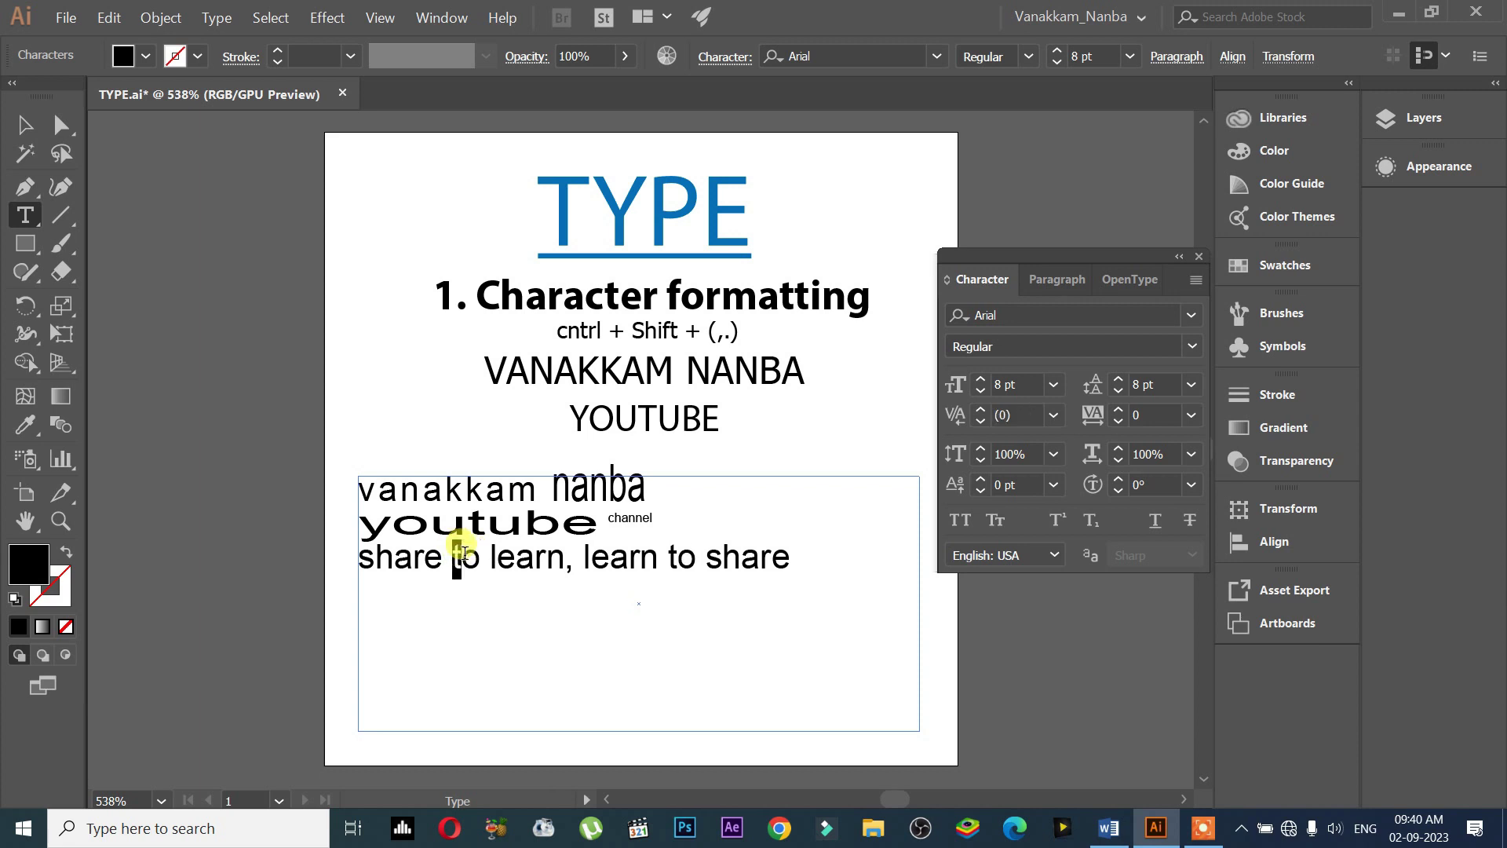
pyautogui.click(1118, 479)
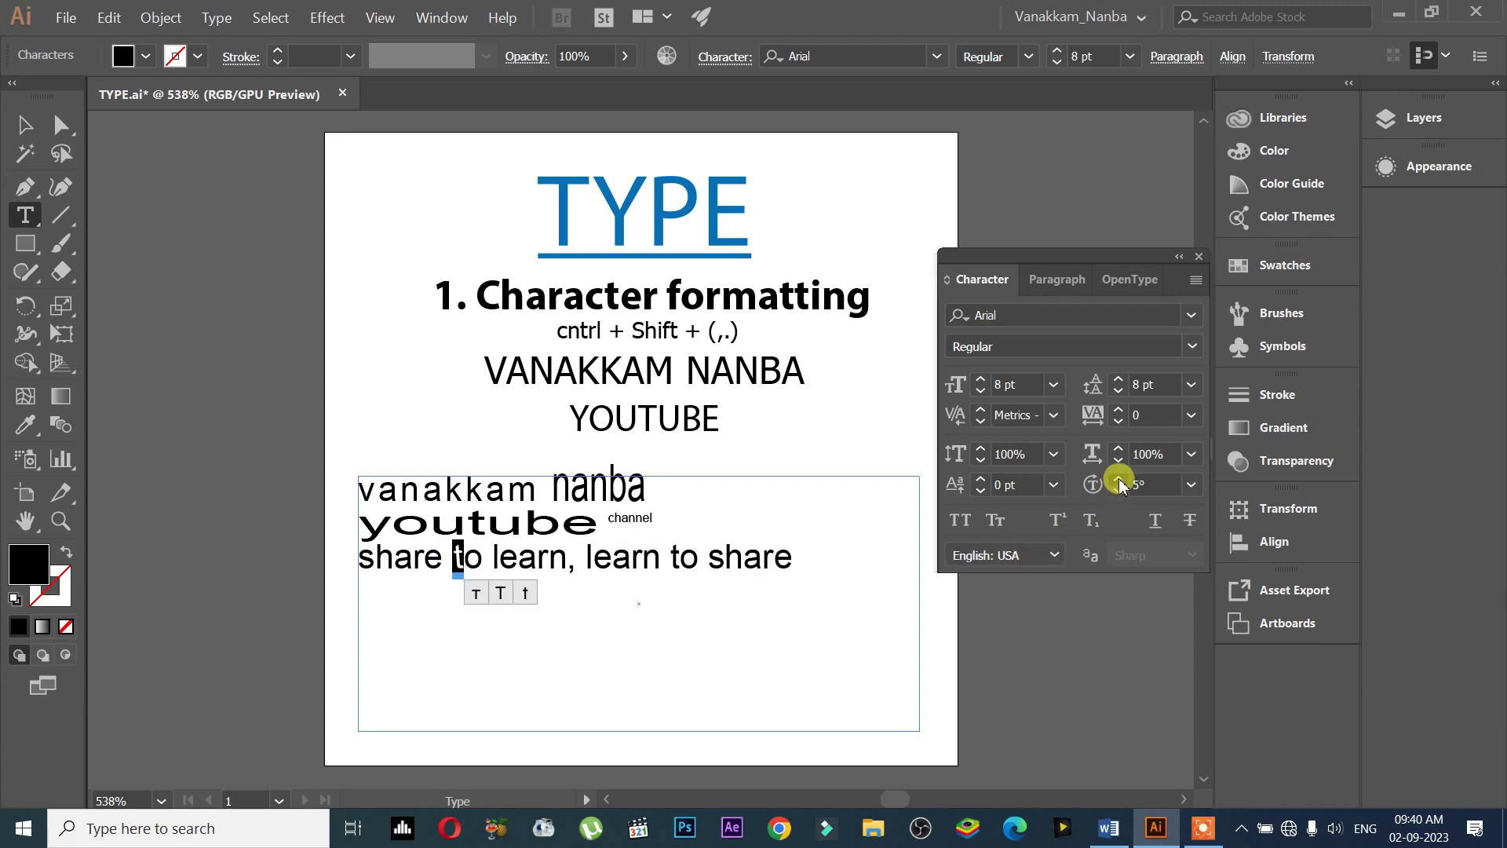
pyautogui.click(1118, 478)
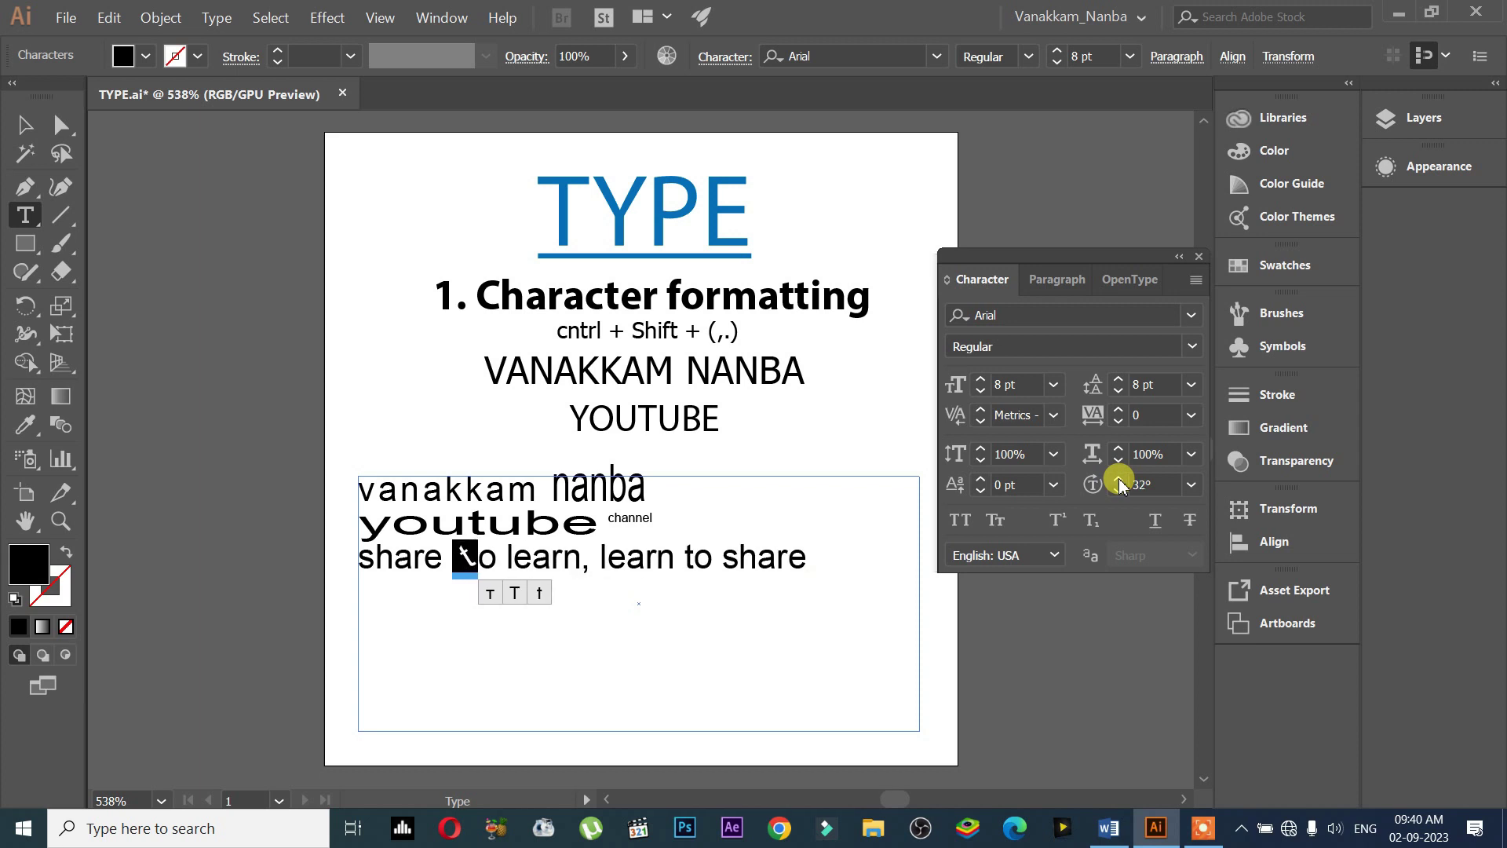
pyautogui.moveTo(696, 552); pyautogui.dragTo(684, 554)
pyautogui.click(1118, 491)
pyautogui.click(1118, 490)
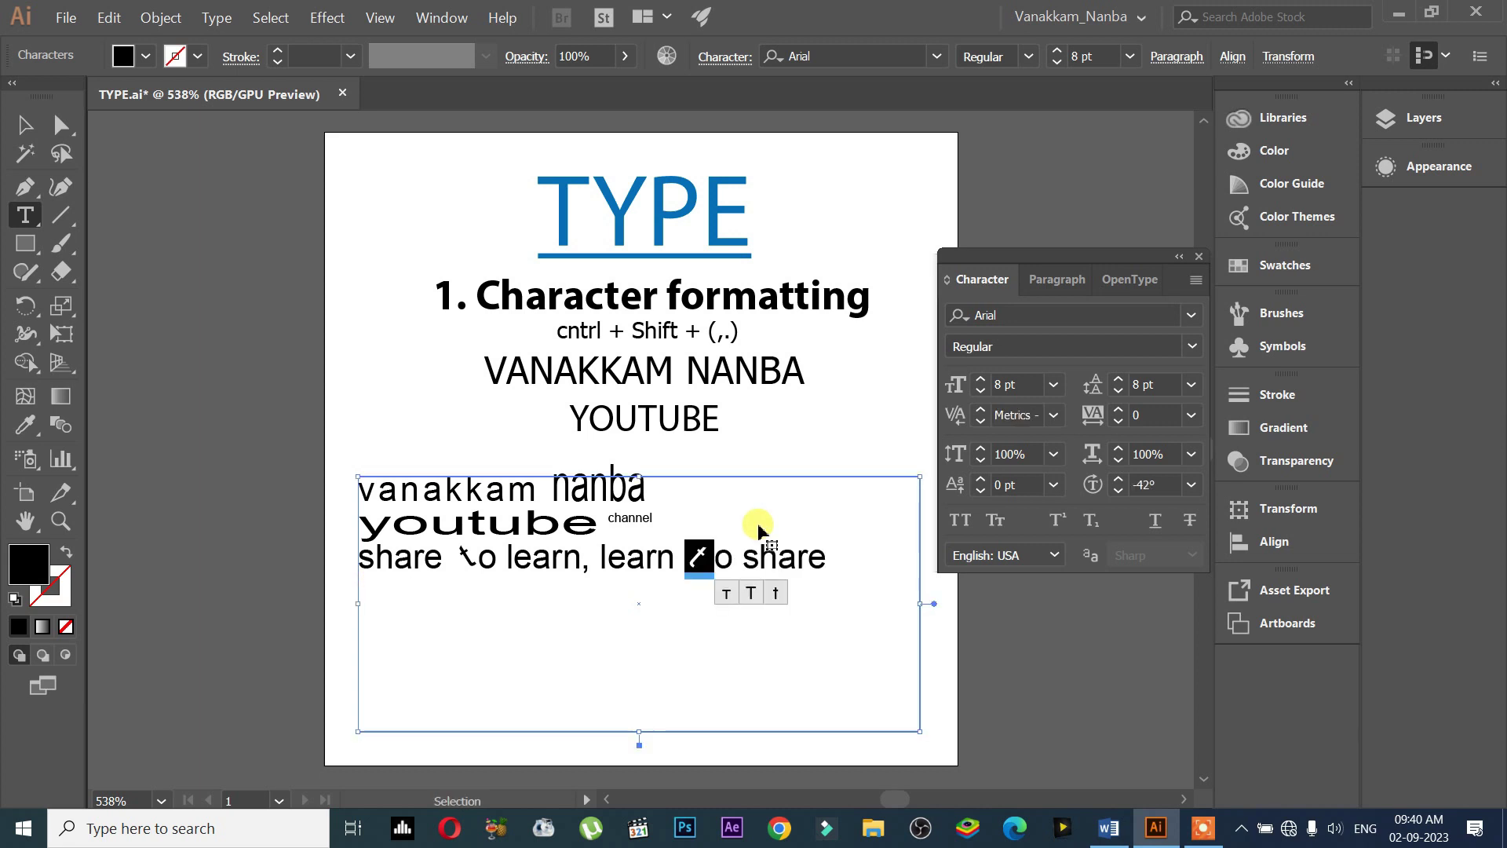
pyautogui.click(1120, 491)
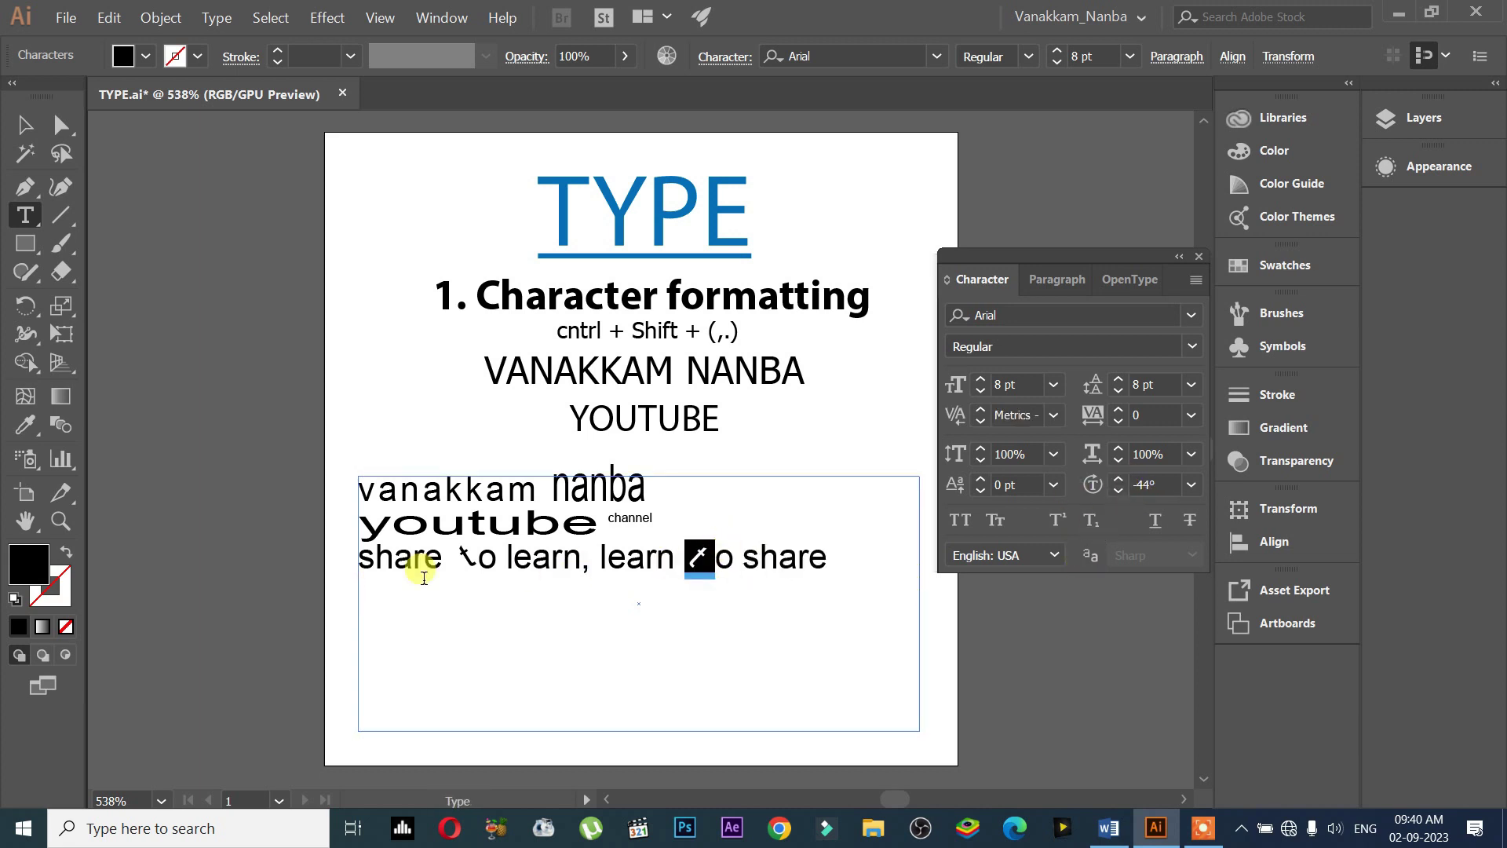
# Set the character rotation of the t in 'to share' to -32°
pyautogui.moveTo(454, 556); pyautogui.dragTo(476, 556)
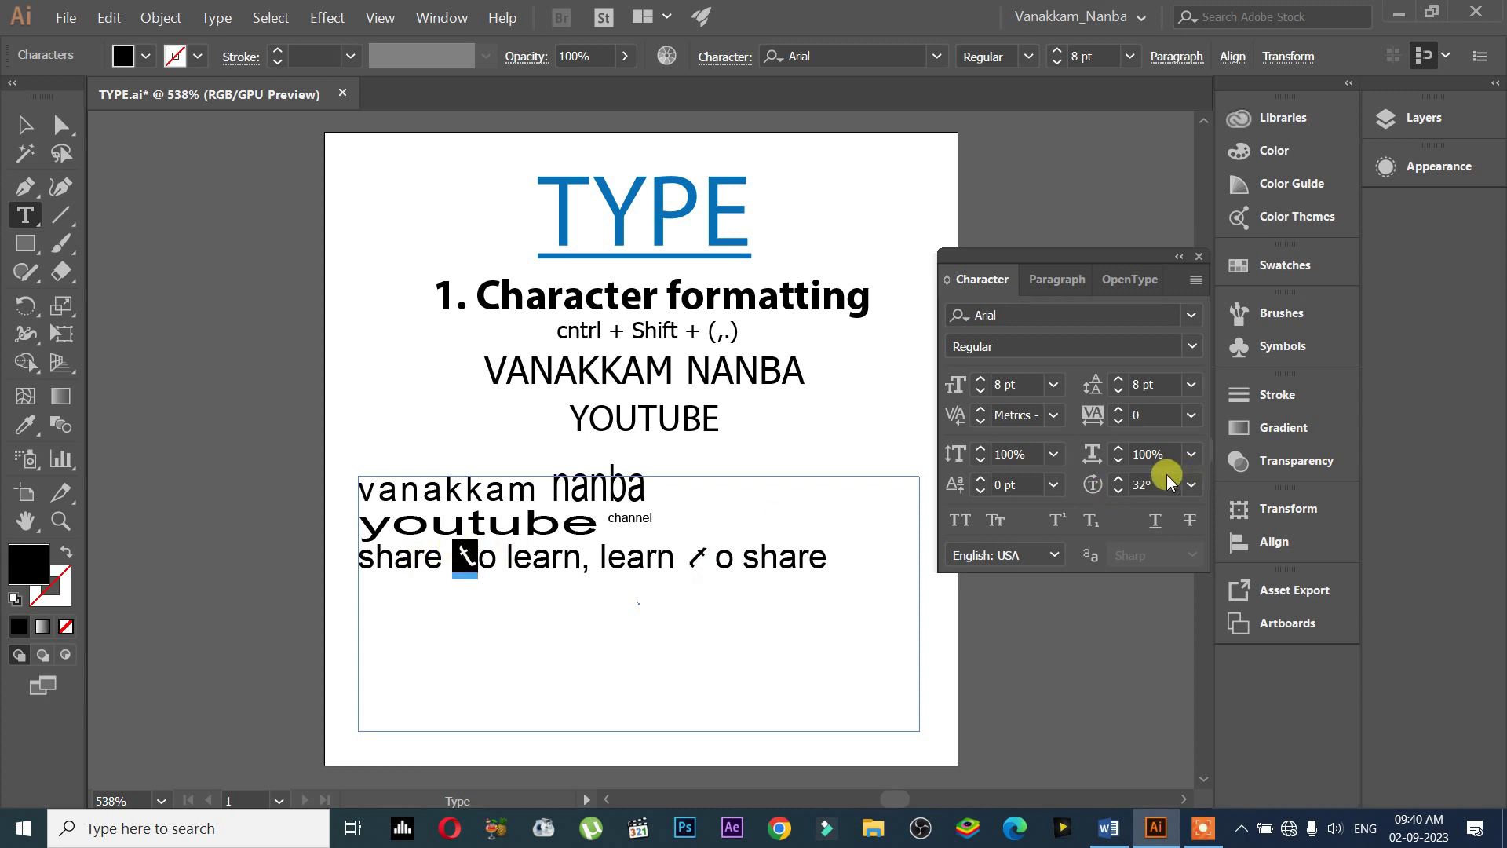
pyautogui.moveTo(709, 558); pyautogui.dragTo(686, 558)
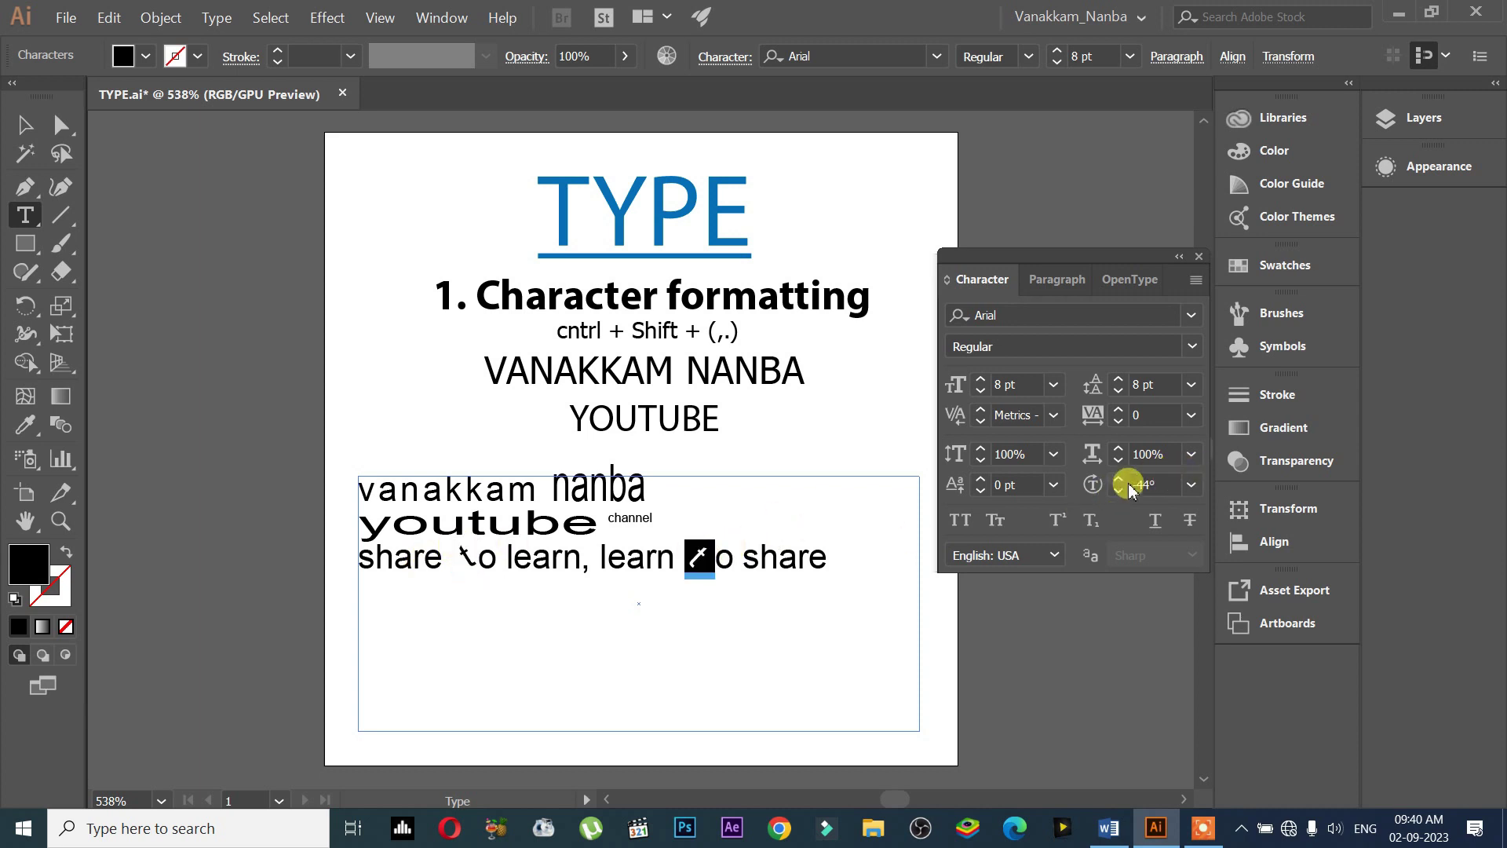
pyautogui.doubleClick(1177, 484)
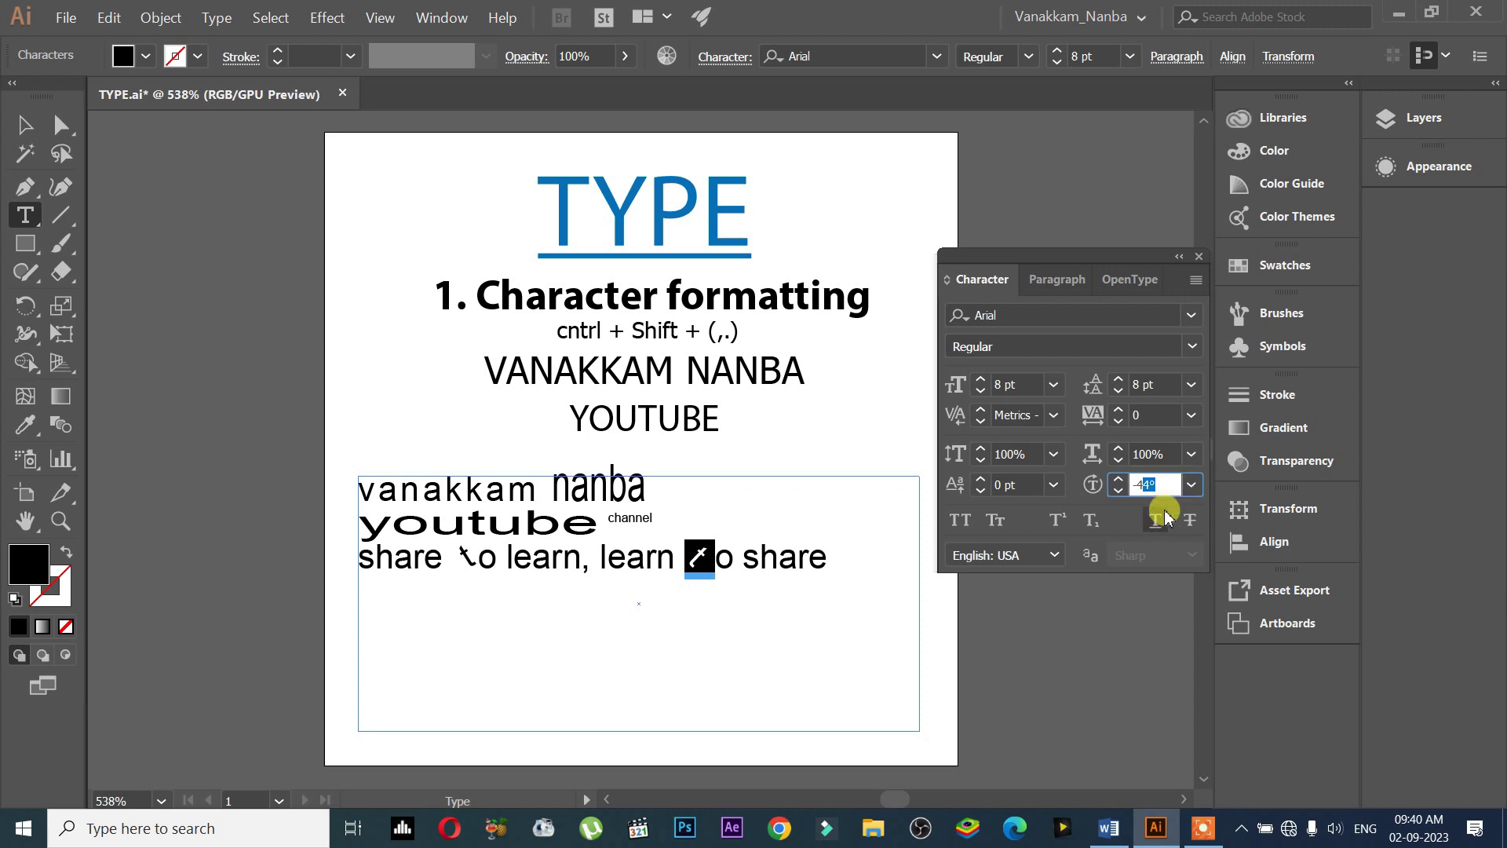
pyautogui.write('-32')
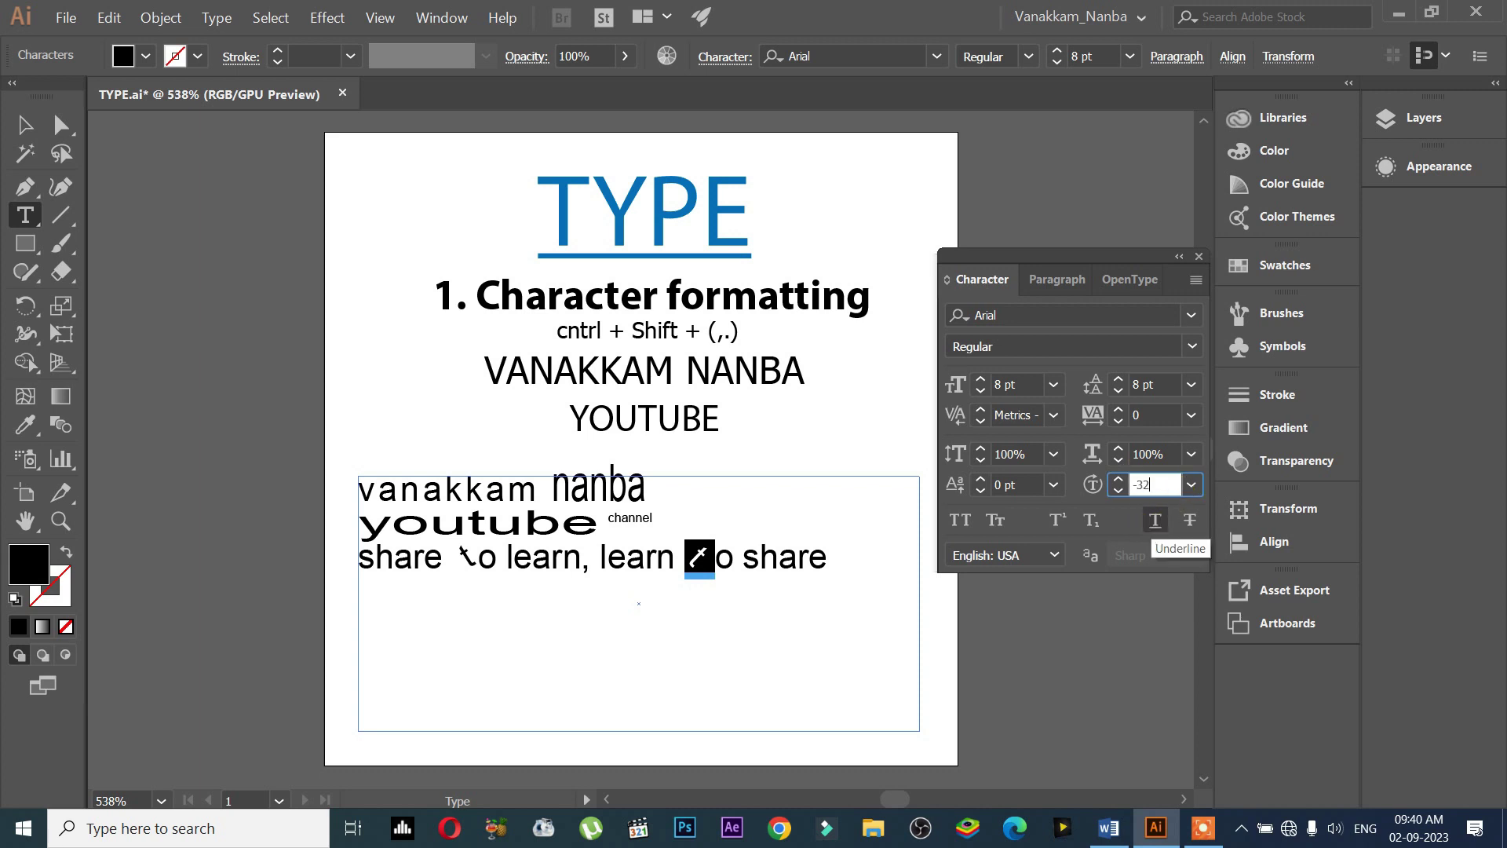
pyautogui.press('Return')
pyautogui.click(871, 556)
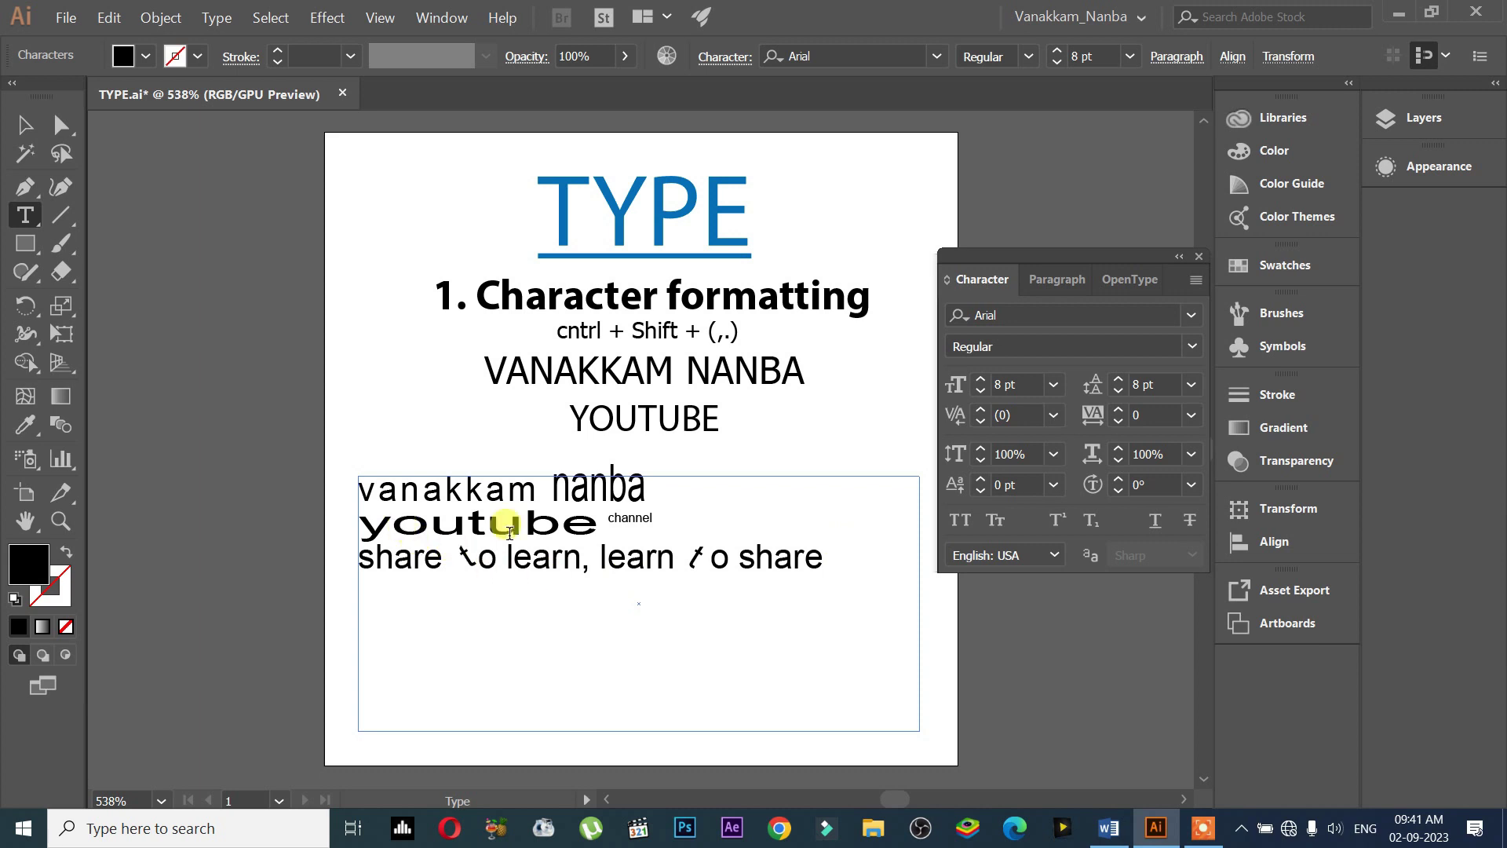
# Make 'vanakkam' All Caps as VANAKKAM, briefly trying Small Caps before reverting
pyautogui.click(534, 516)
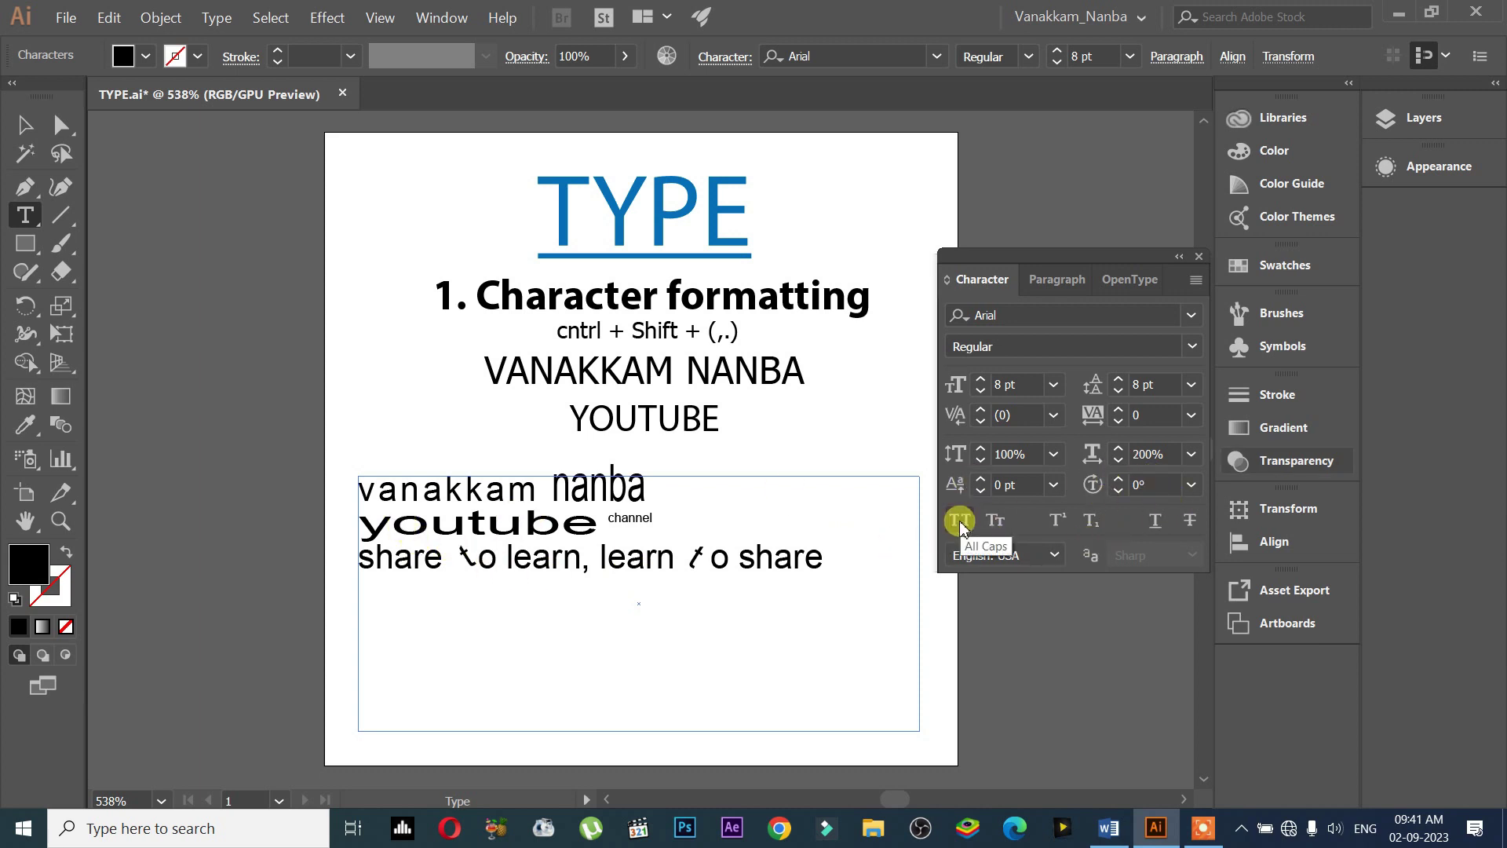
pyautogui.moveTo(538, 500); pyautogui.dragTo(276, 481)
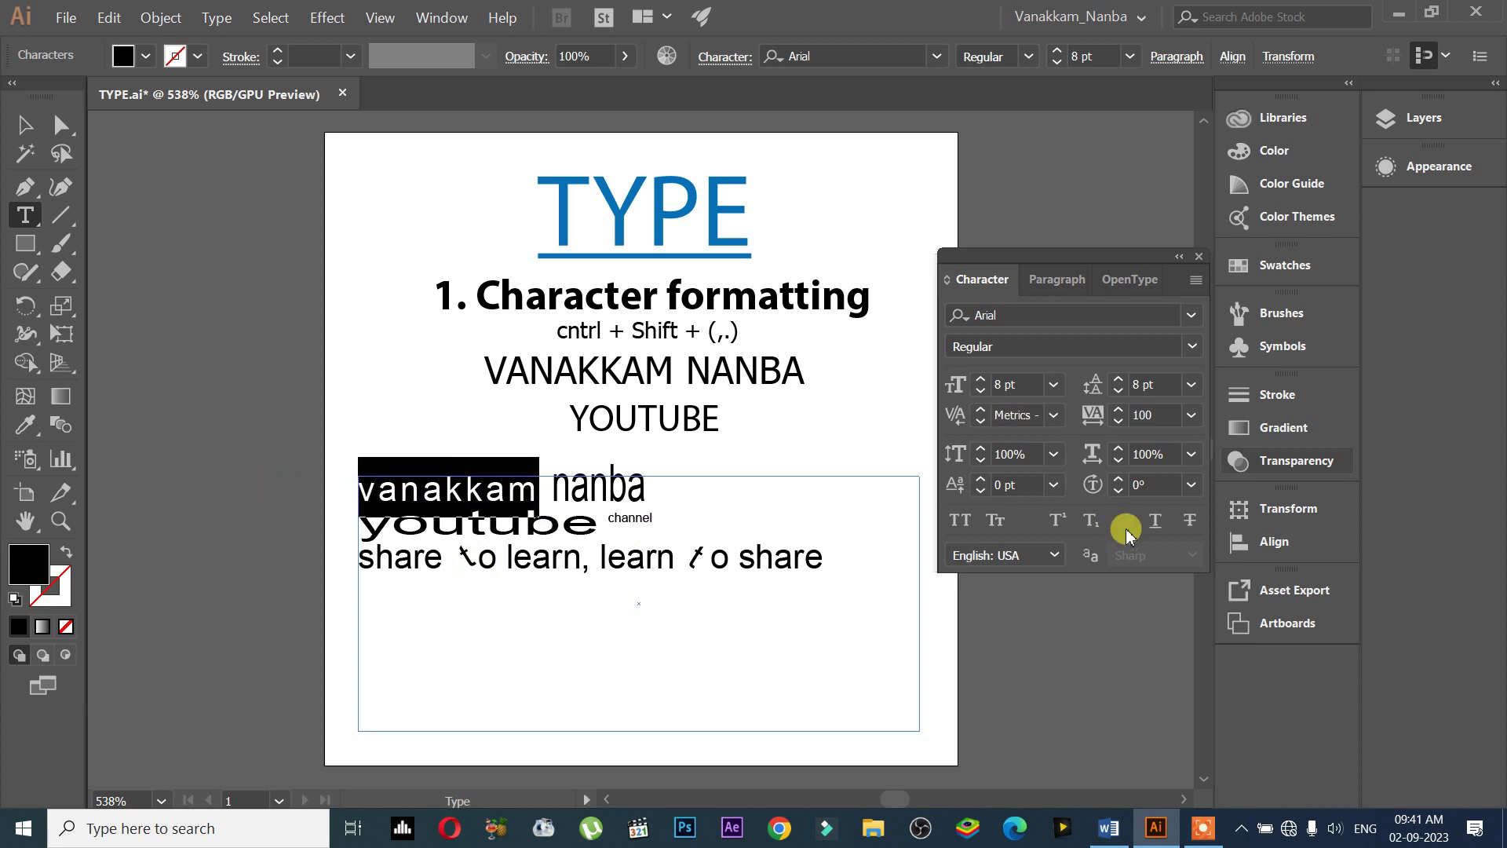
pyautogui.click(962, 520)
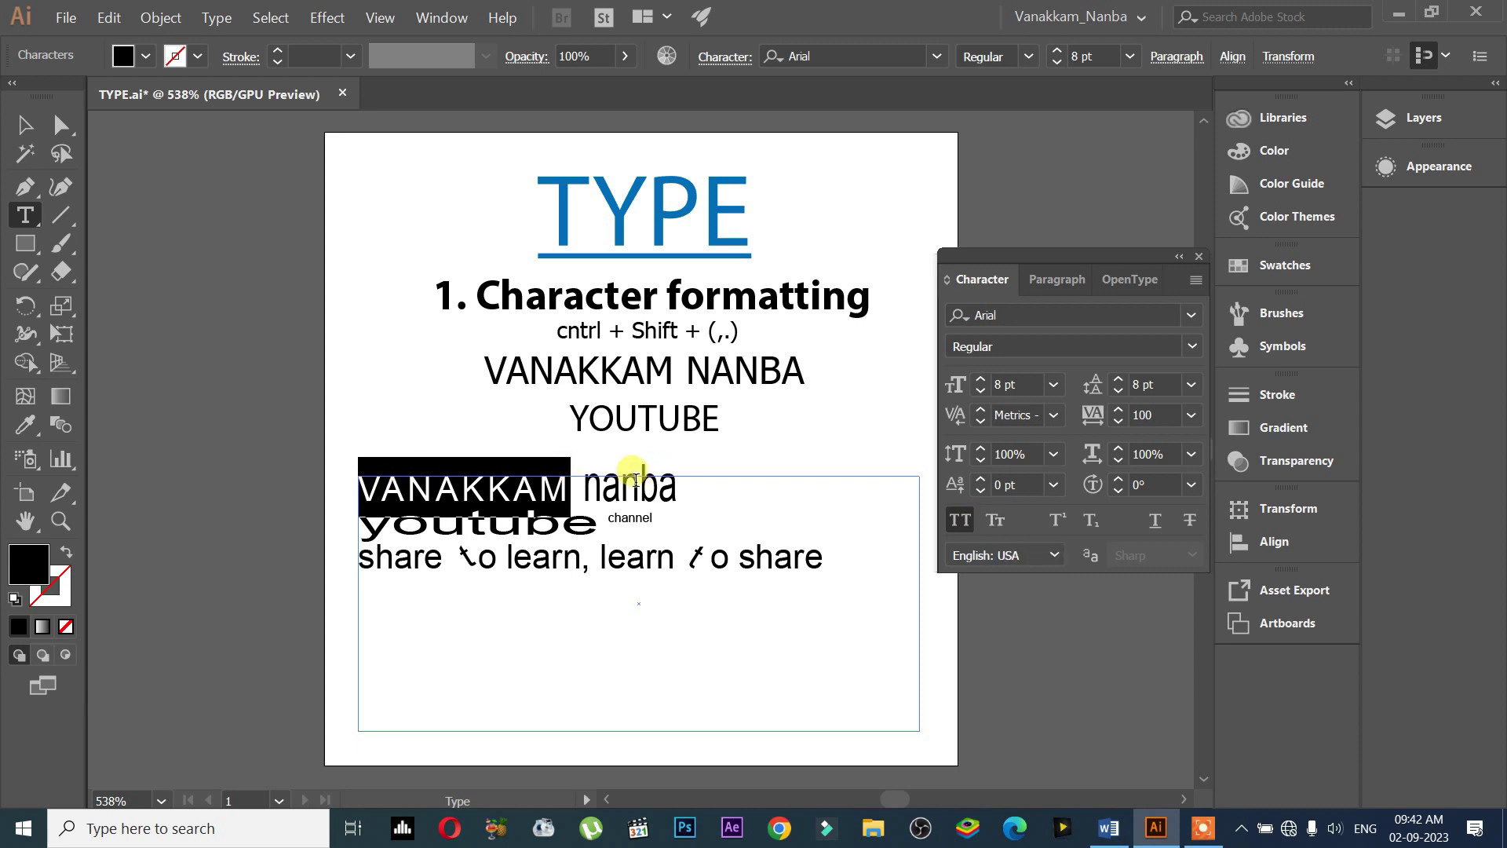
pyautogui.click(997, 520)
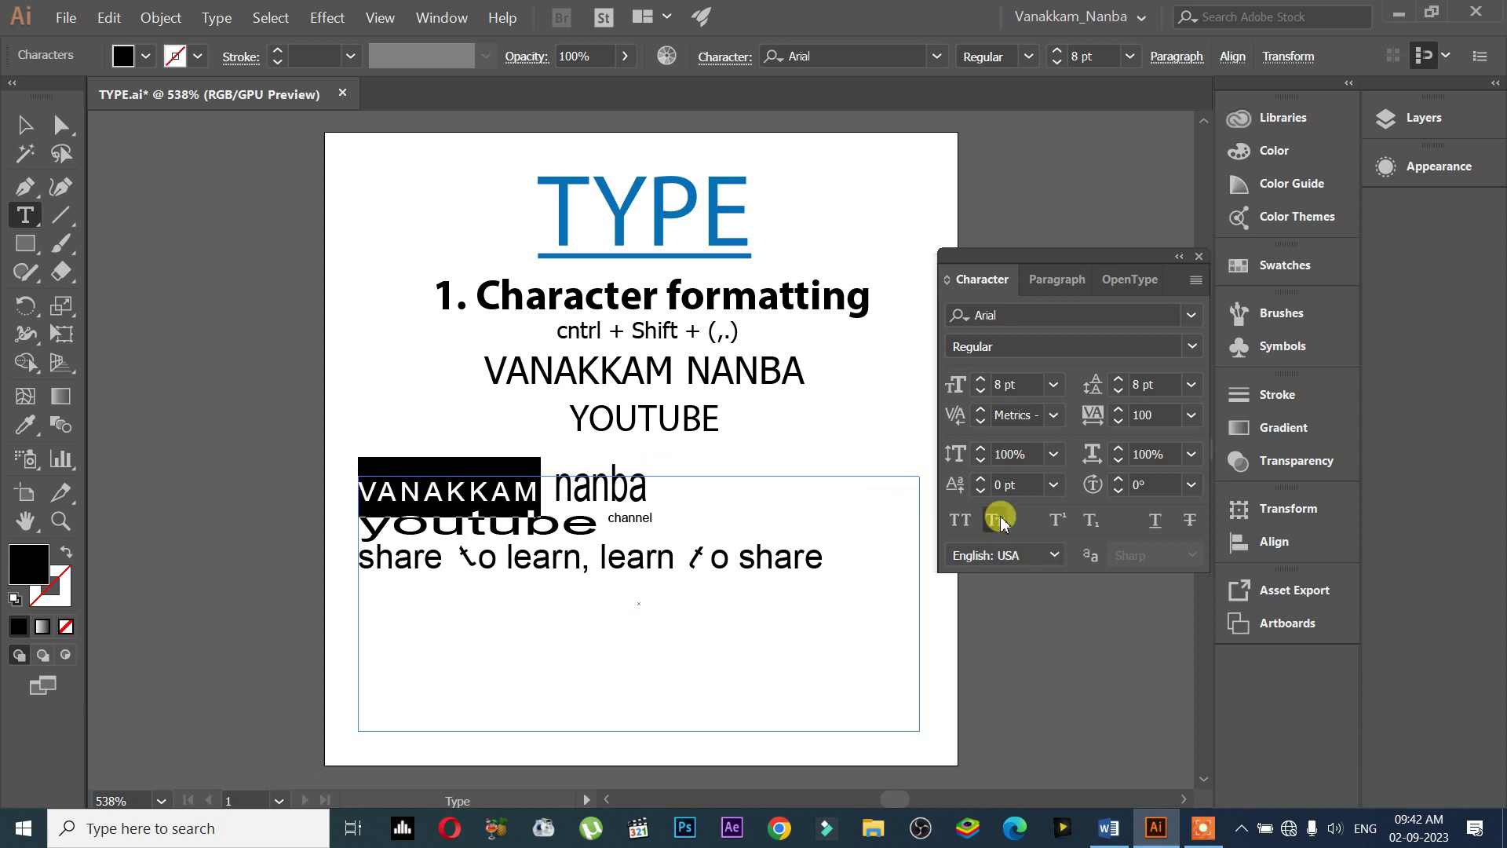
pyautogui.click(957, 527)
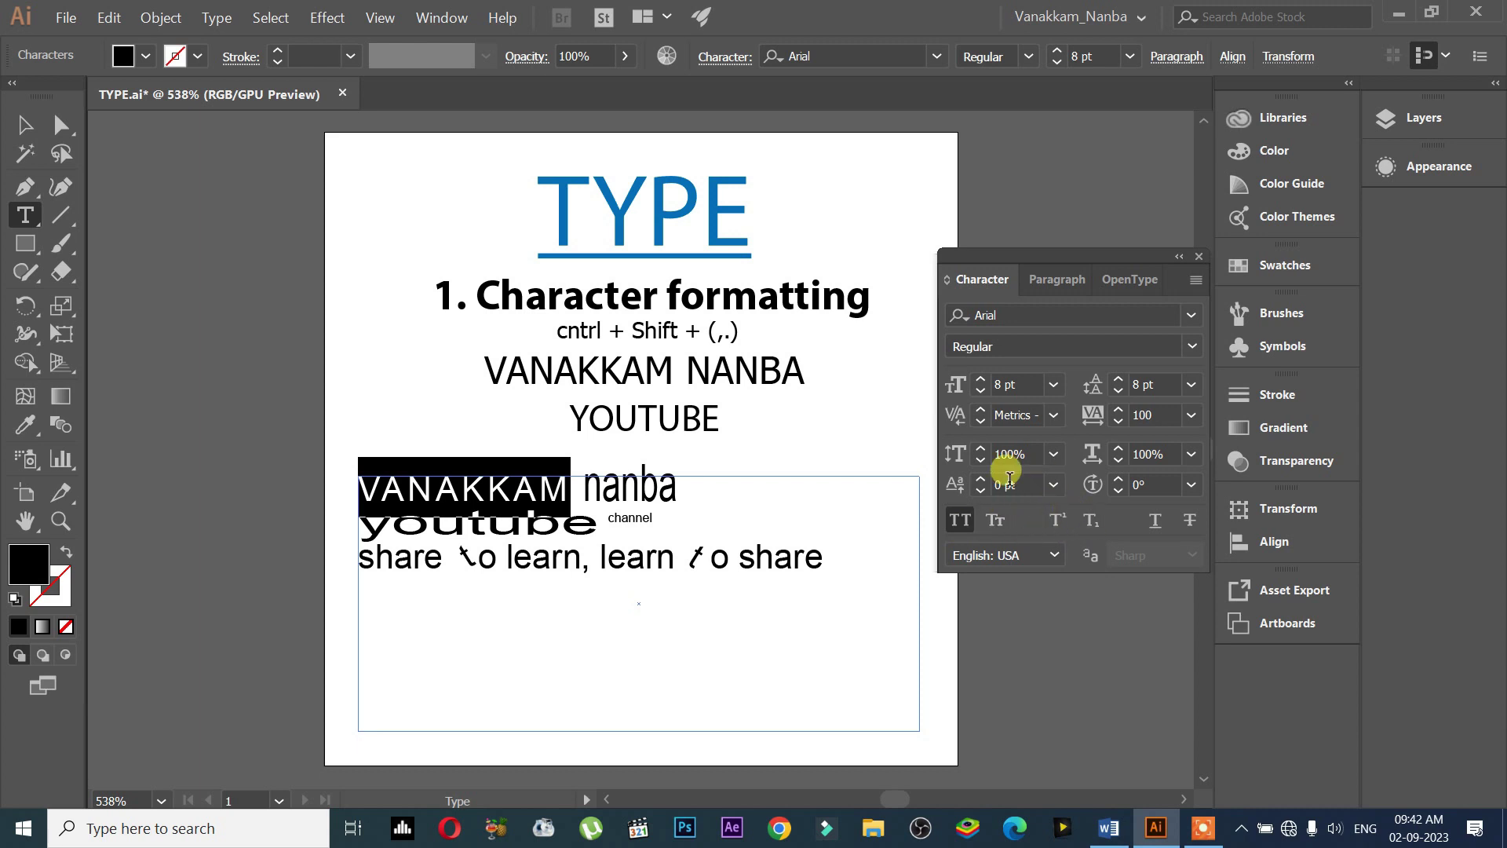
pyautogui.click(961, 487)
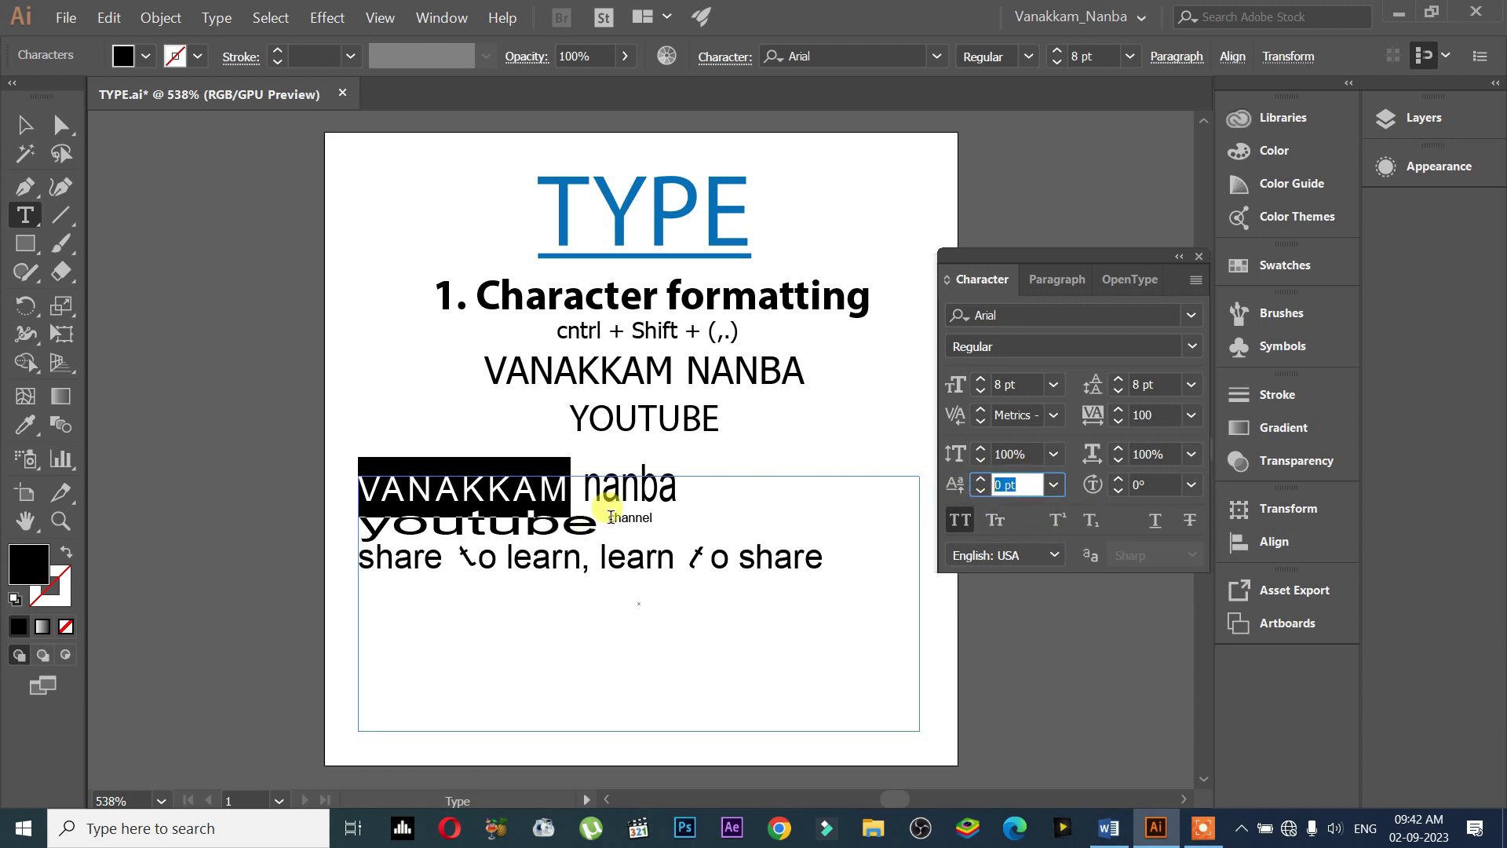
pyautogui.moveTo(636, 514); pyautogui.dragTo(687, 533)
pyautogui.click(885, 548)
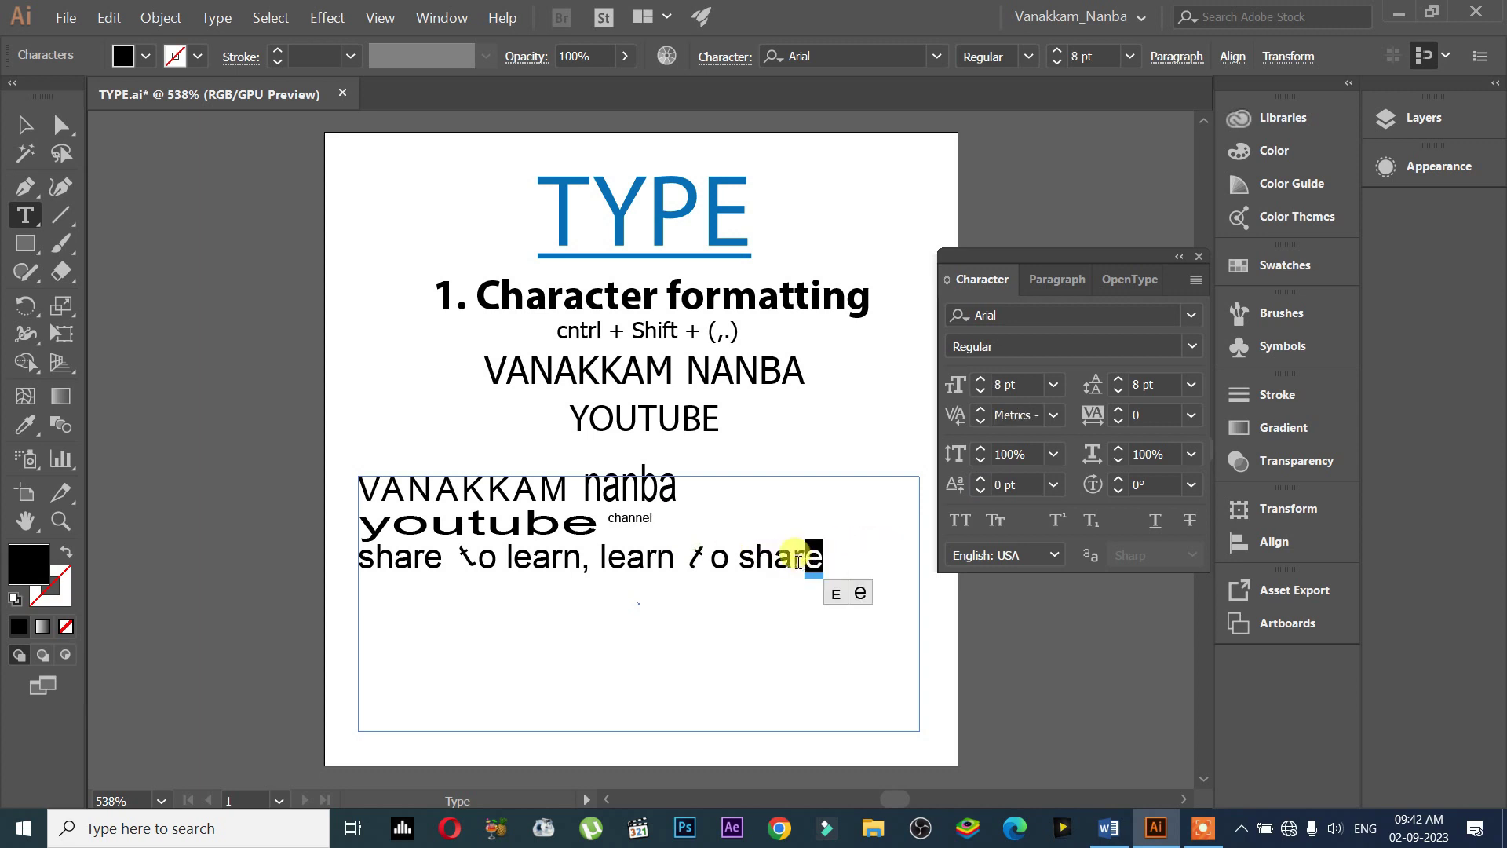
# Try superscript on the final e of 'share' and on the 2 after it
pyautogui.click(1058, 520)
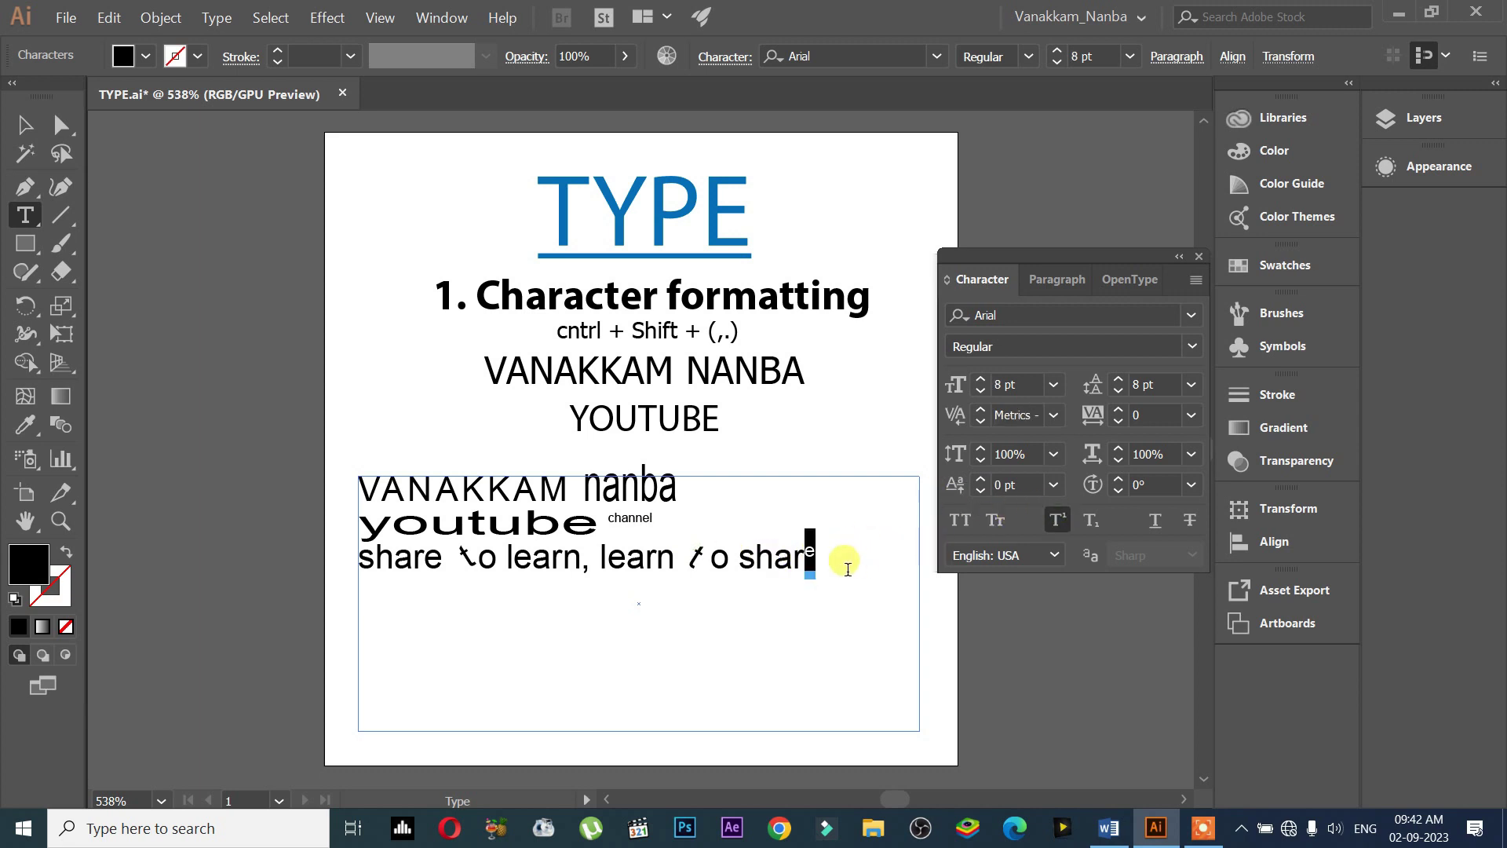
pyautogui.click(811, 606)
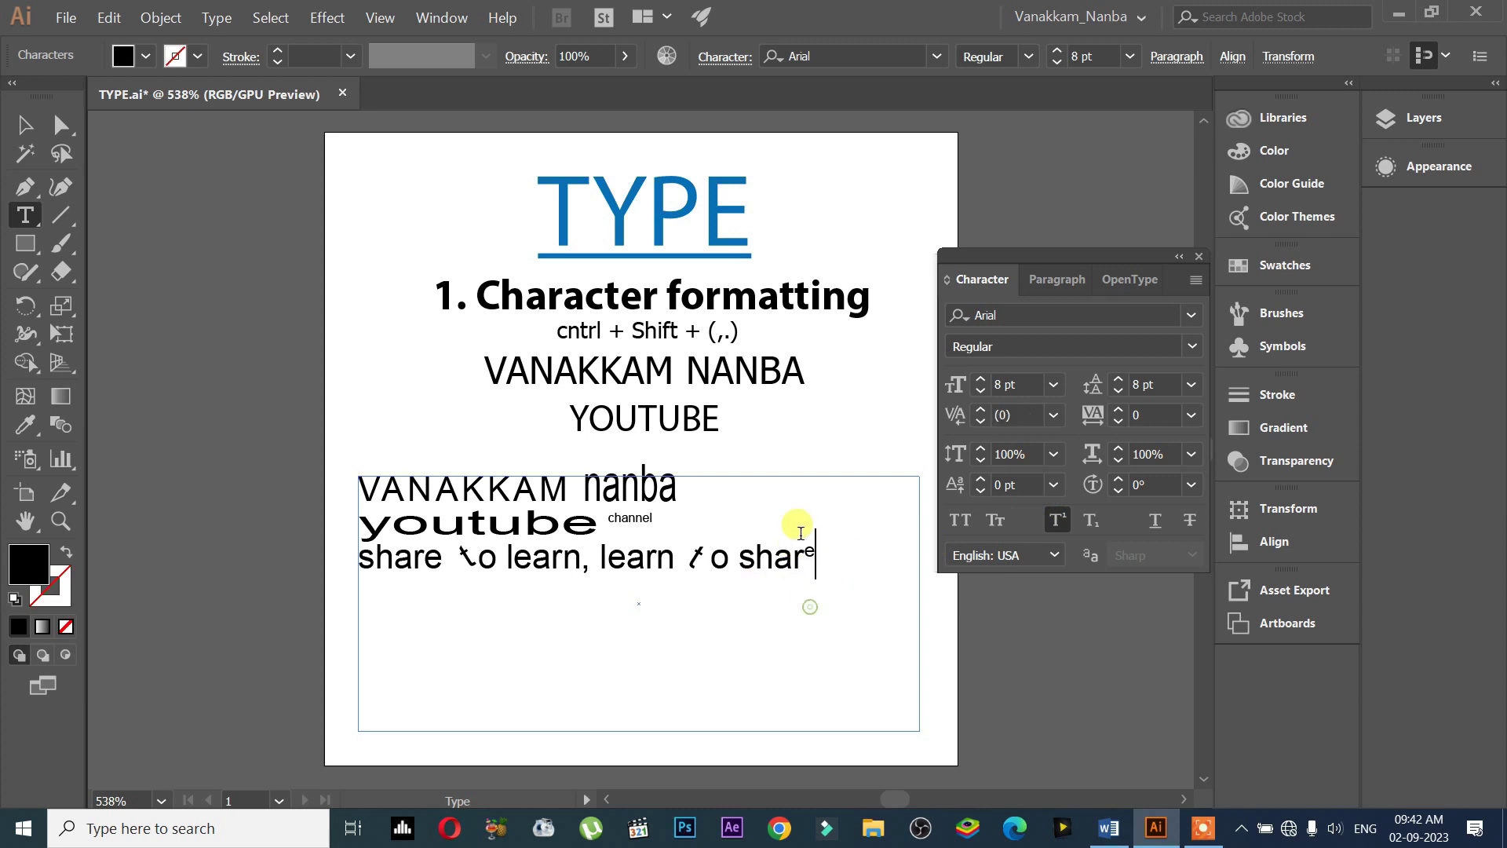
pyautogui.hotkey('shift', 'Left')
pyautogui.hotkey('ctrl', 'shift', '=')
pyautogui.click(834, 562)
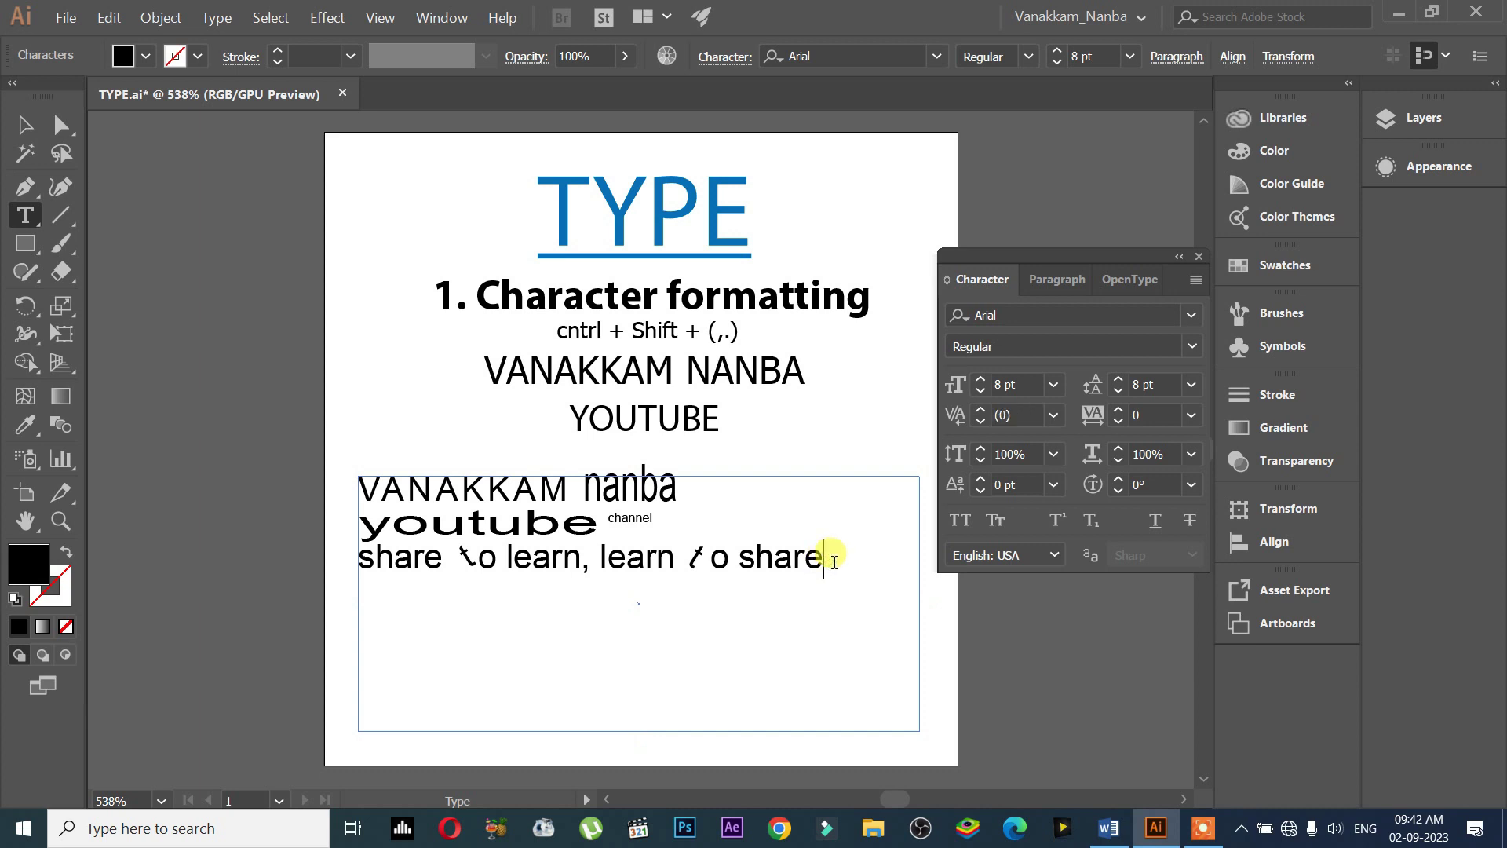
pyautogui.hotkey('shift', 'Left')
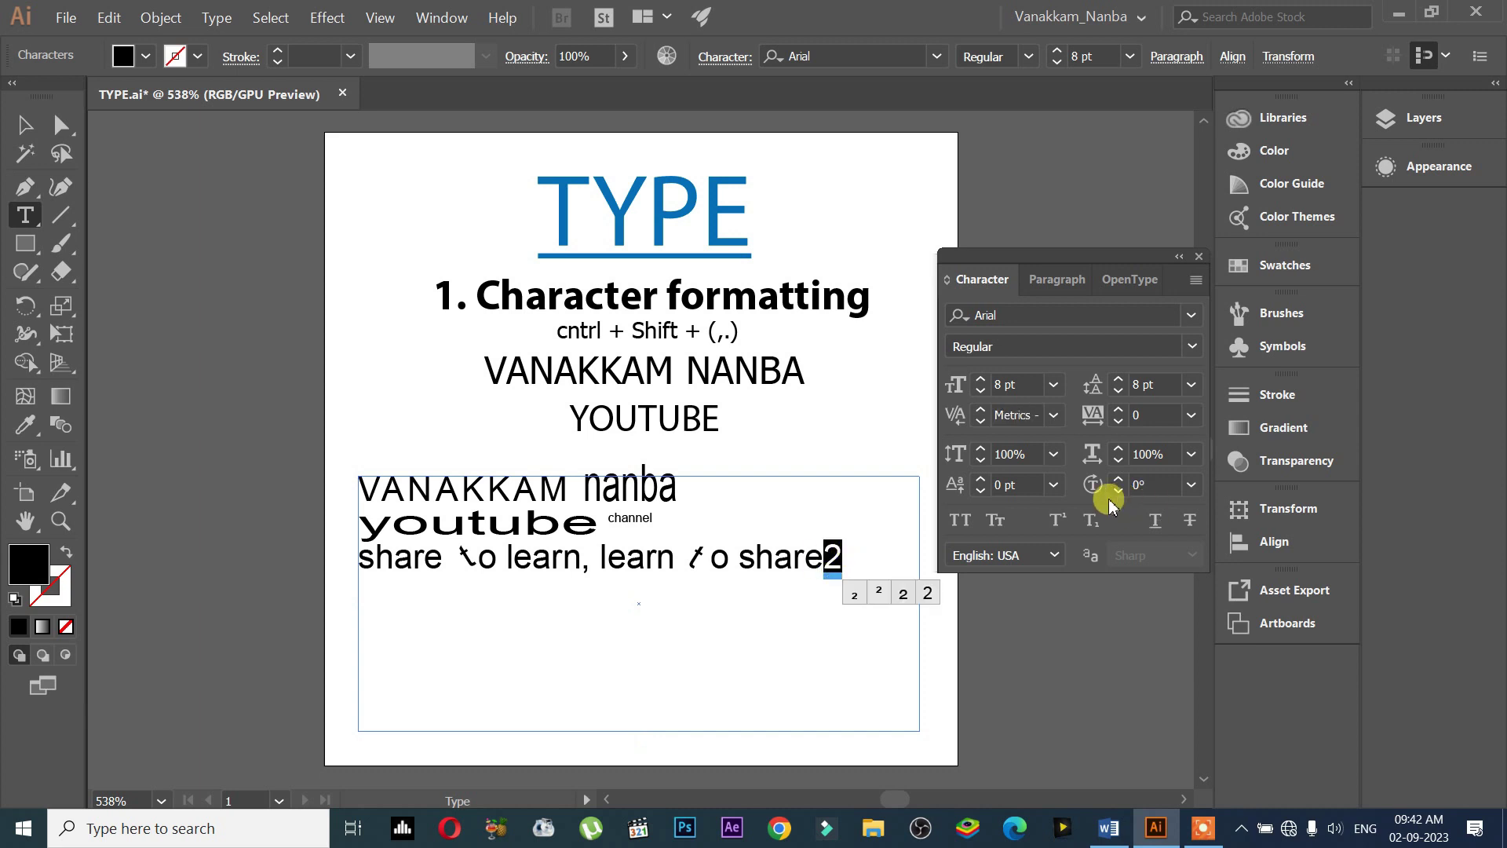
pyautogui.click(1055, 518)
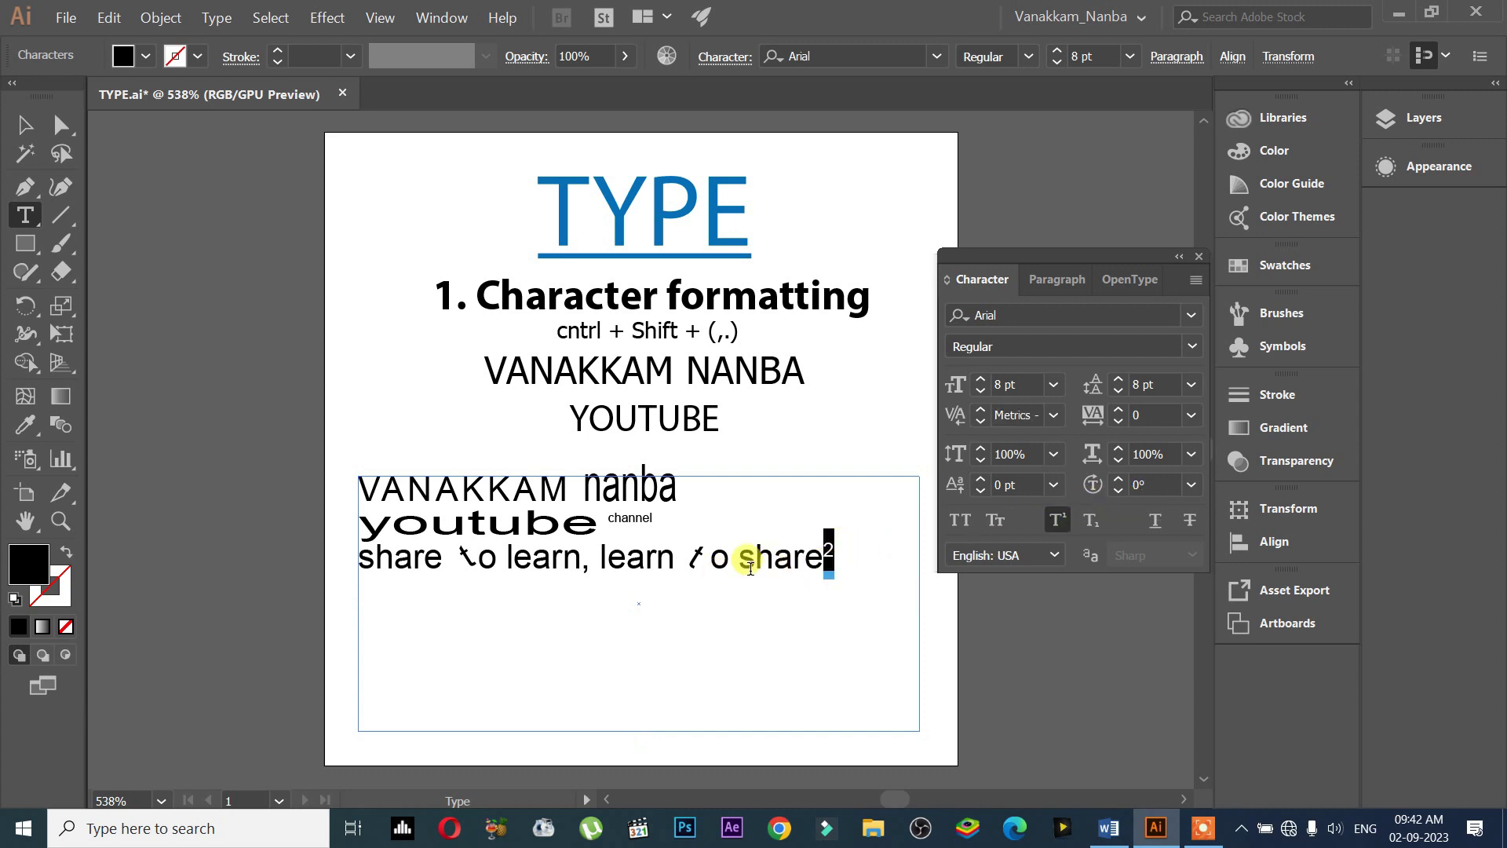
pyautogui.hotkey('ctrl', 'shift', 'Left')
pyautogui.click(863, 575)
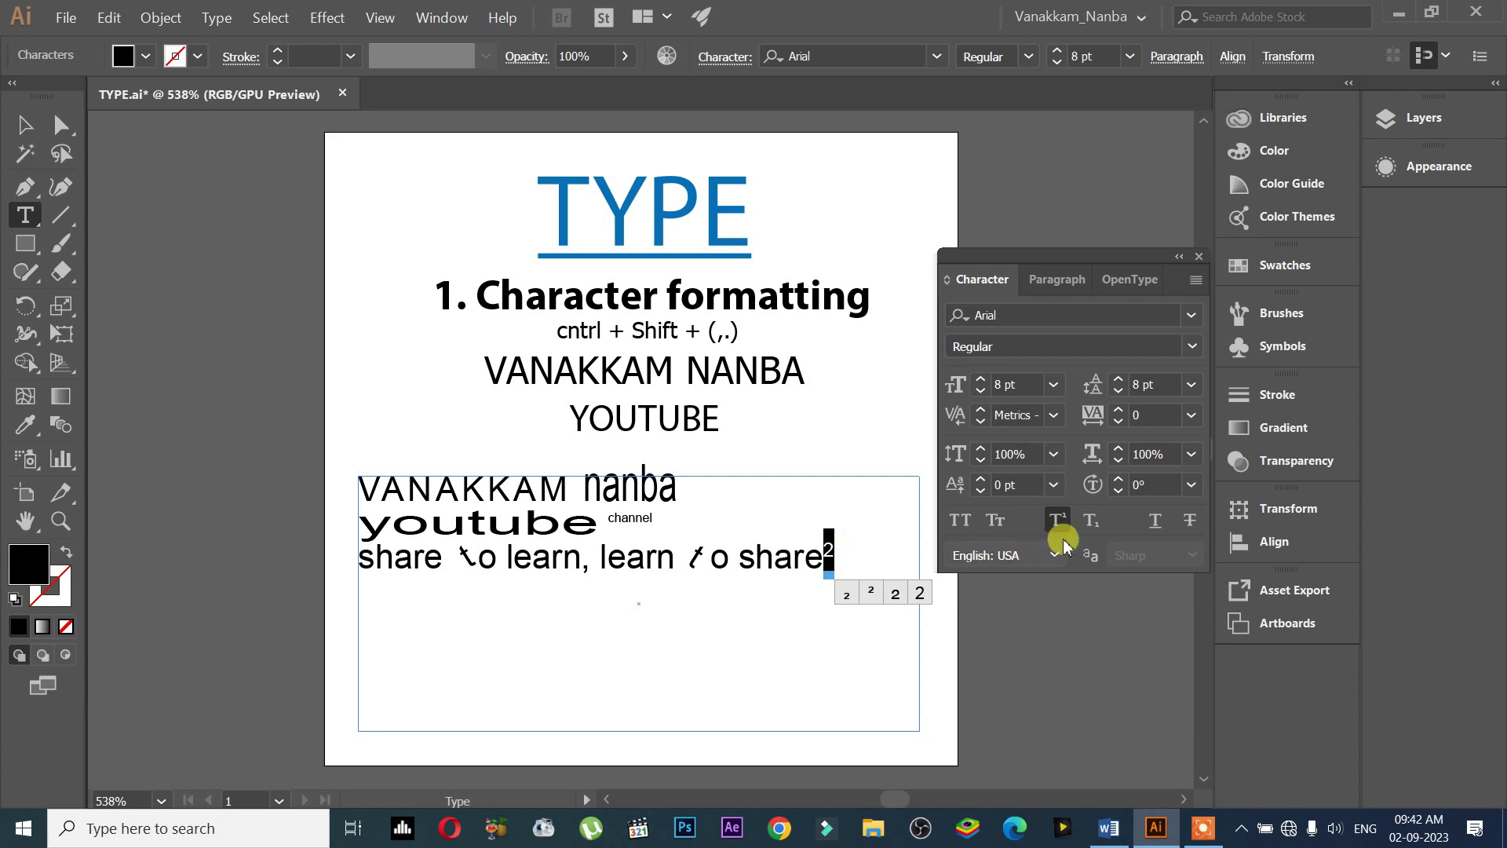
# Make the 2 after the last 'share' a subscript
pyautogui.click(1091, 519)
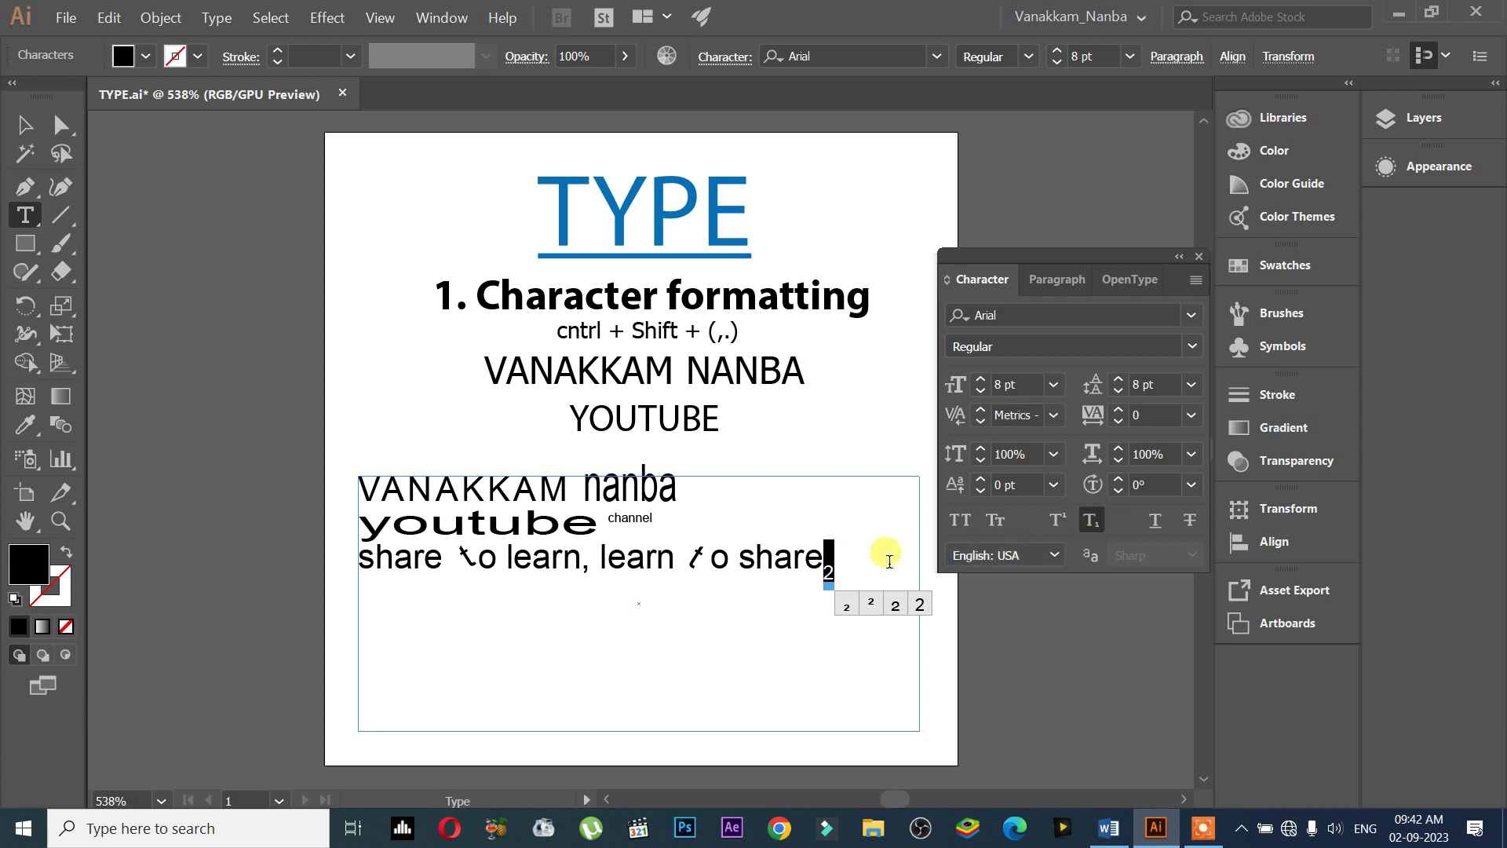
pyautogui.click(870, 604)
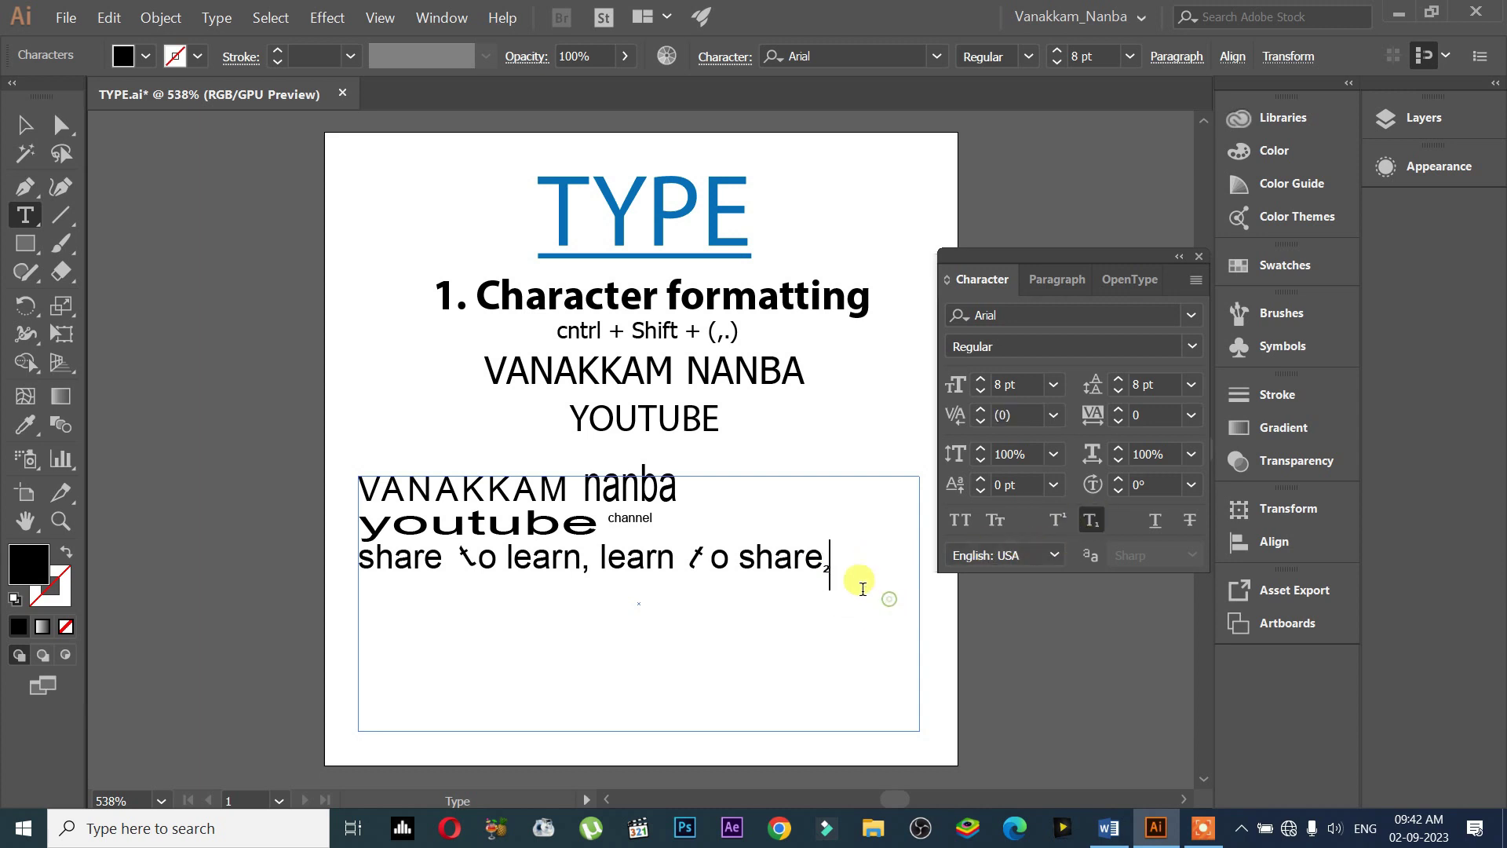
pyautogui.hotkey('ctrl', 'shift', '=')
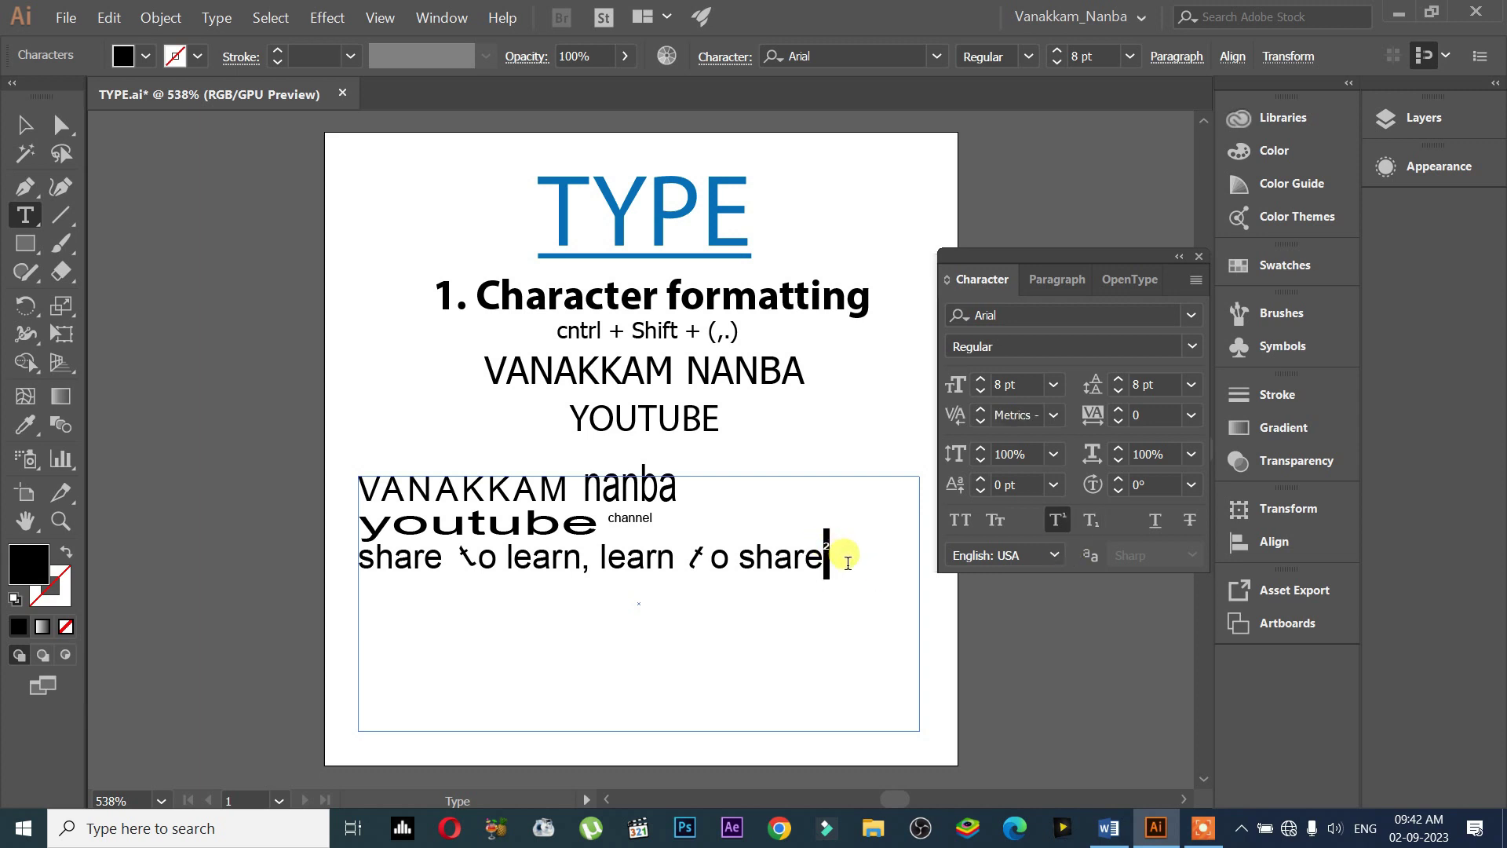
pyautogui.click(1090, 519)
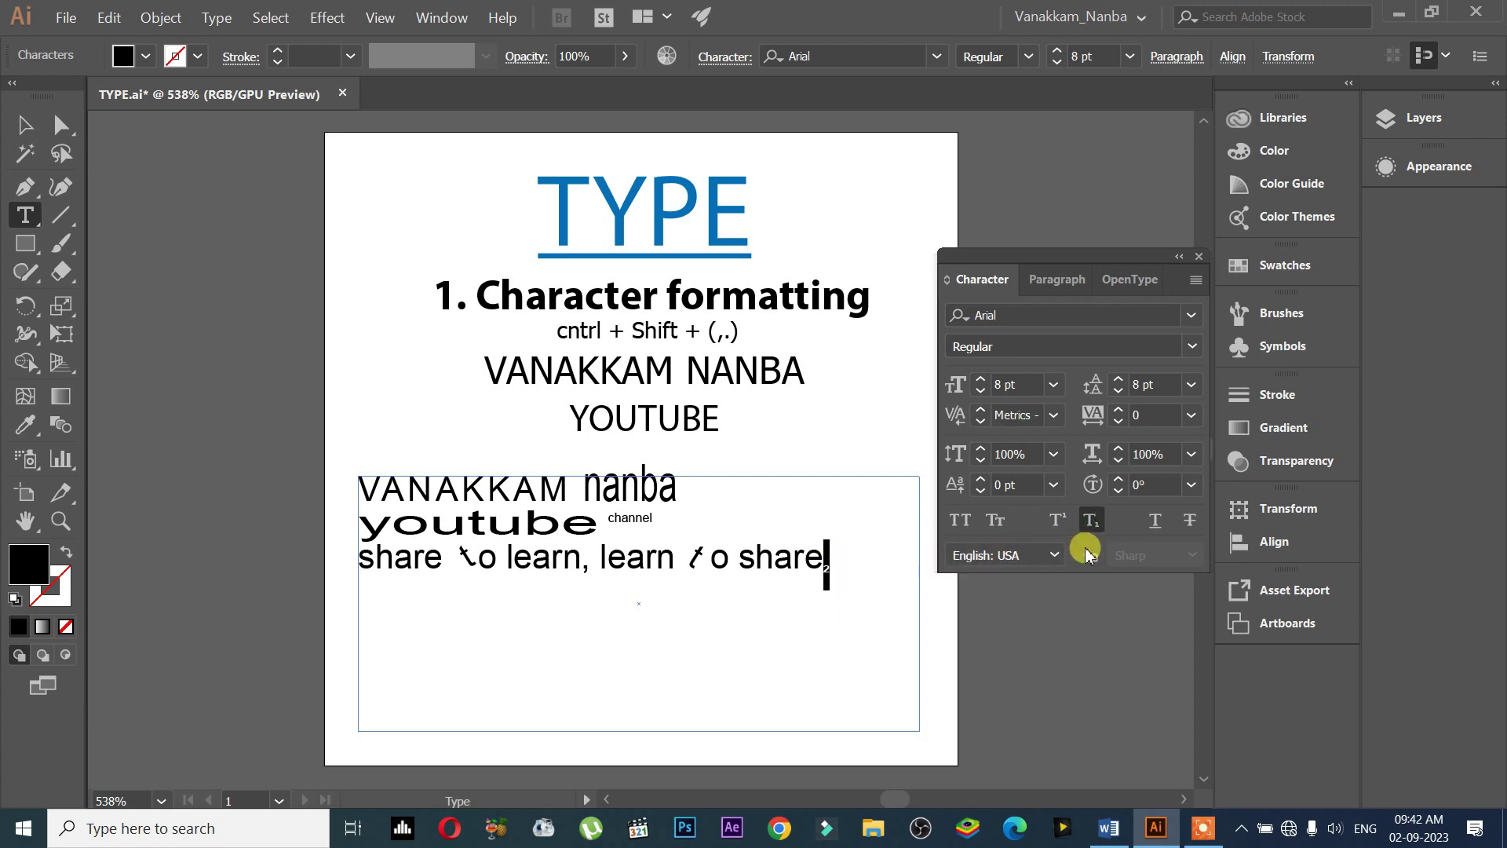
pyautogui.click(794, 618)
pyautogui.moveTo(604, 558)
pyautogui.mouseDown()
pyautogui.moveTo(686, 549)
pyautogui.moveTo(608, 559)
pyautogui.mouseUp()
pyautogui.click(673, 556)
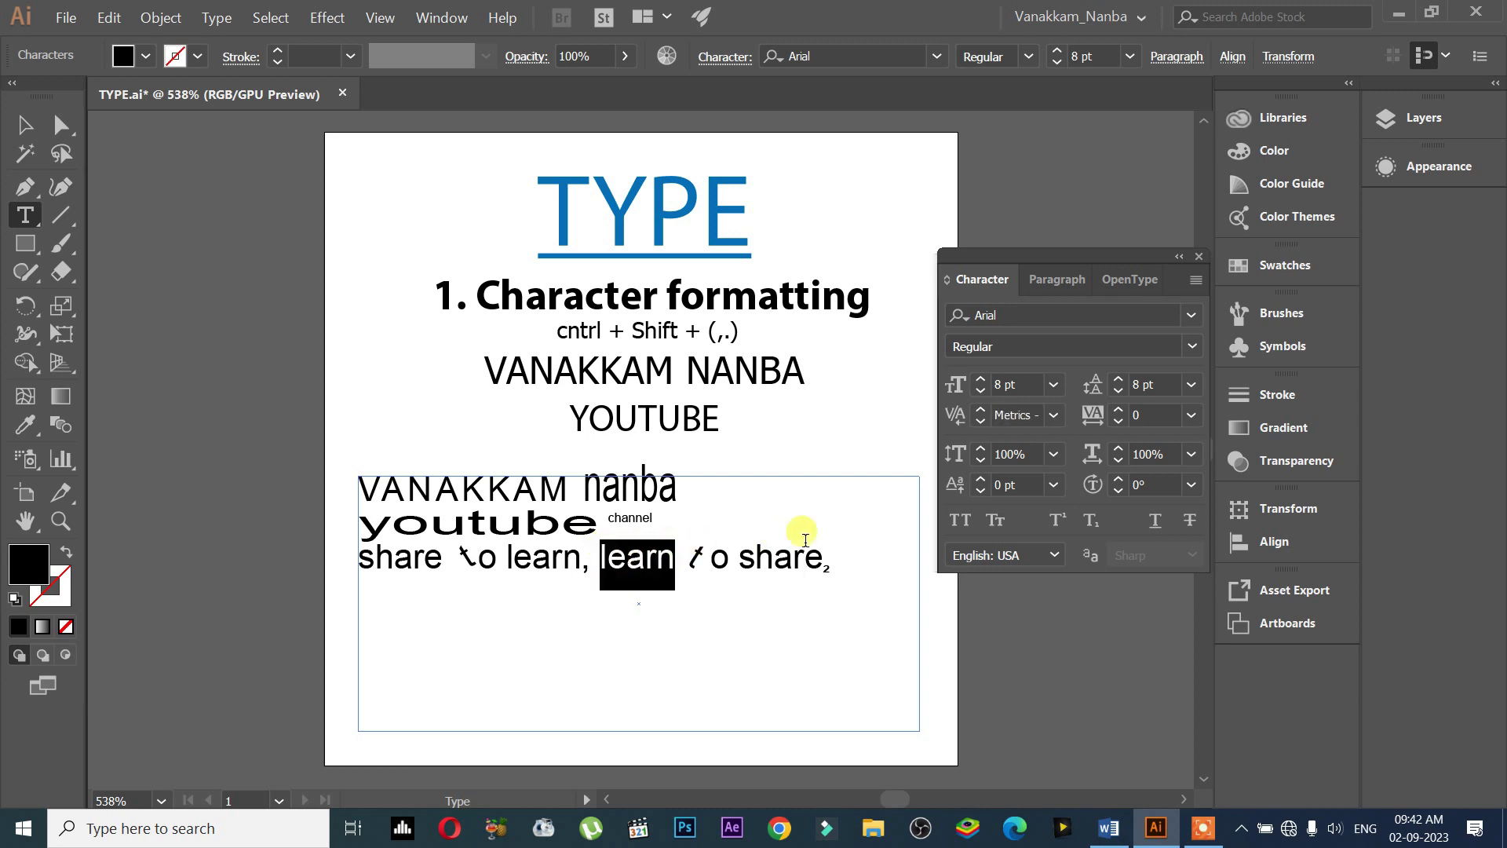
# Apply Underline to the second 'learn' and Strikethrough to the first 'share'
pyautogui.click(1155, 522)
pyautogui.click(498, 636)
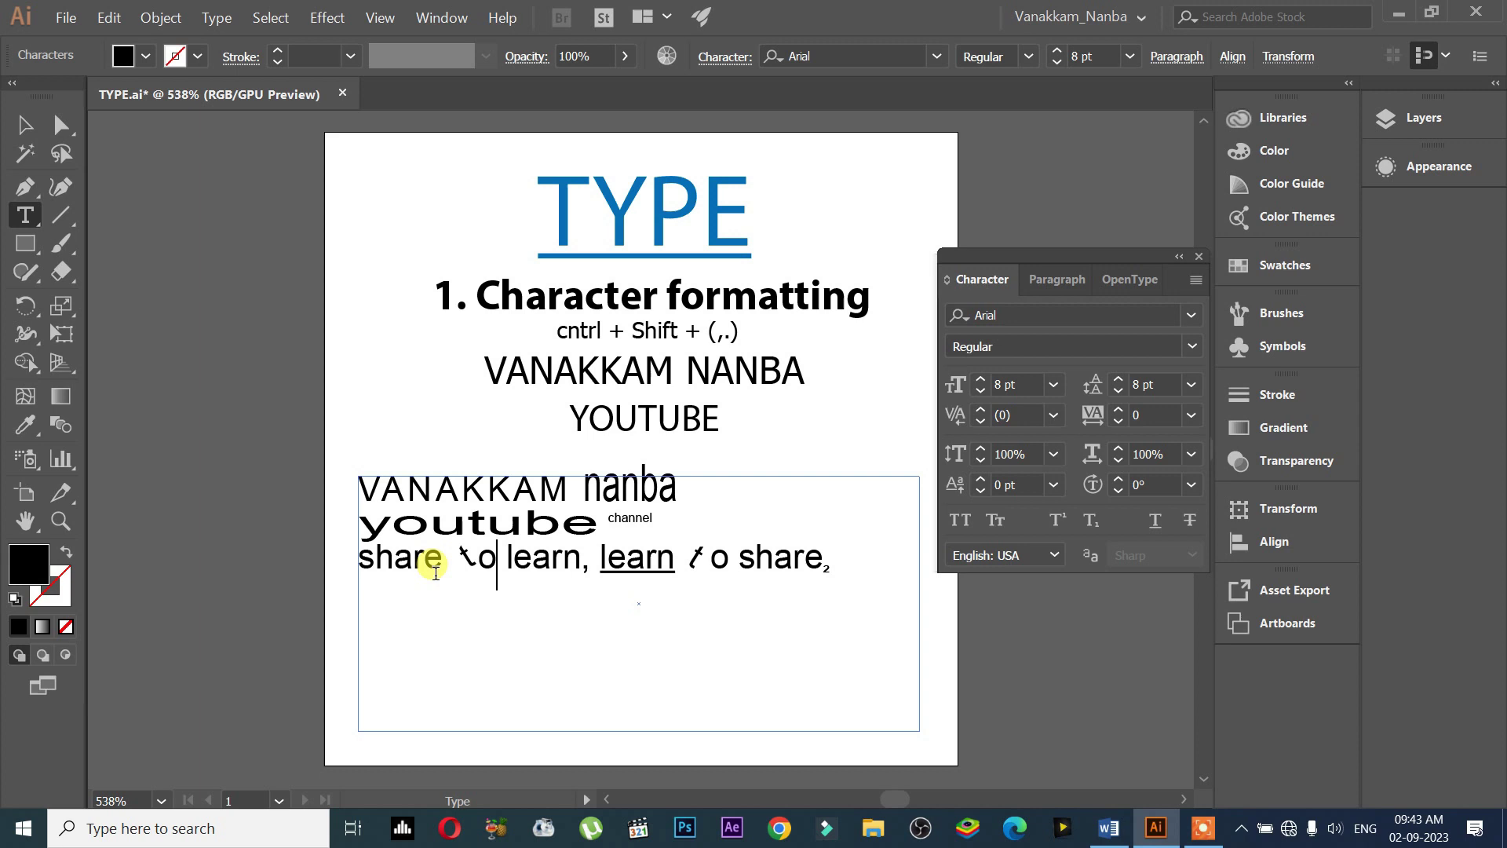
pyautogui.moveTo(442, 569); pyautogui.dragTo(358, 559)
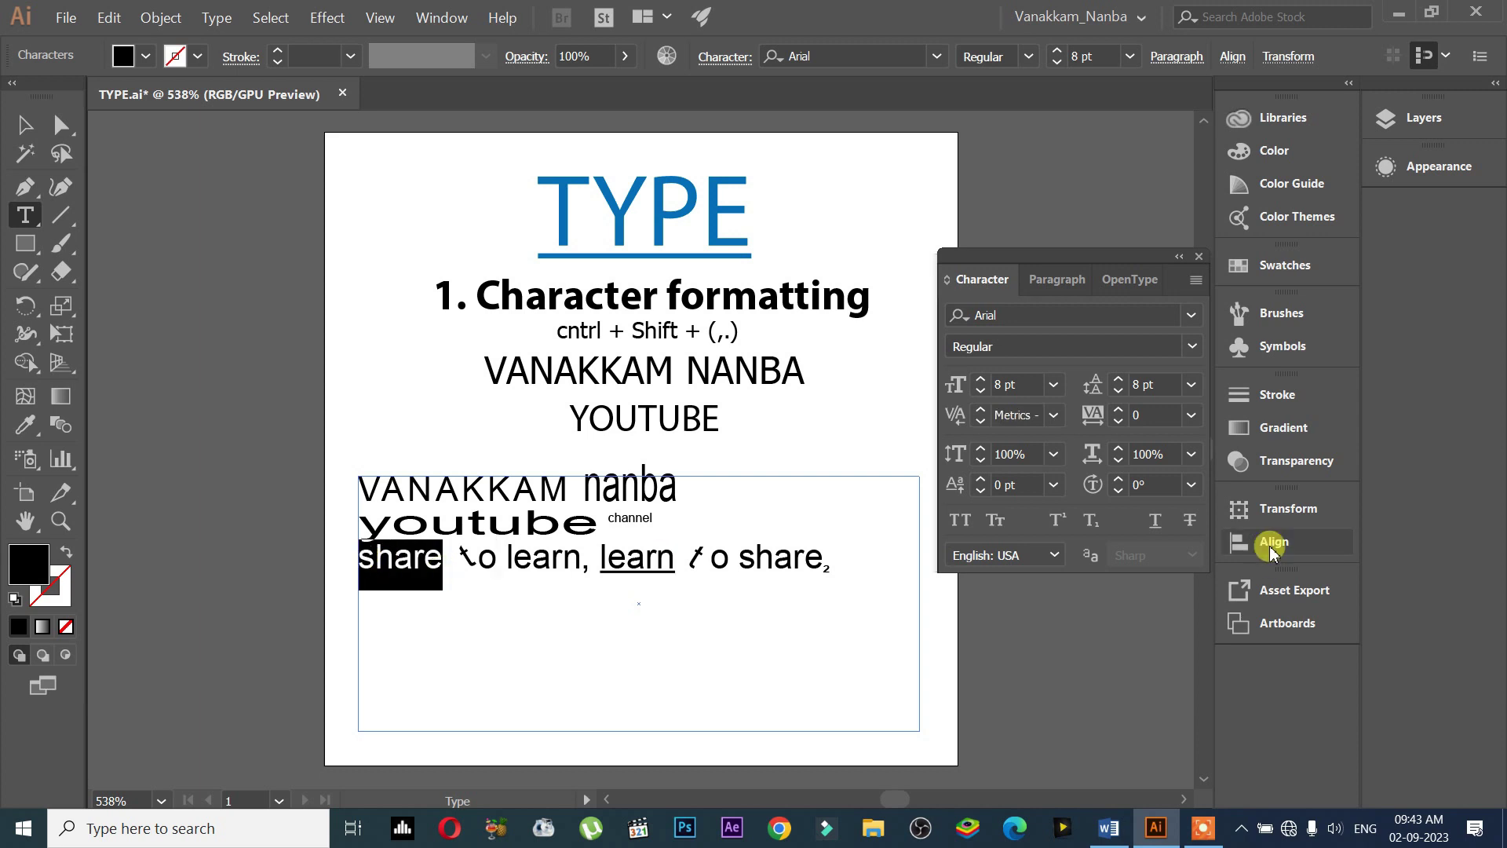
pyautogui.click(1191, 520)
pyautogui.click(498, 626)
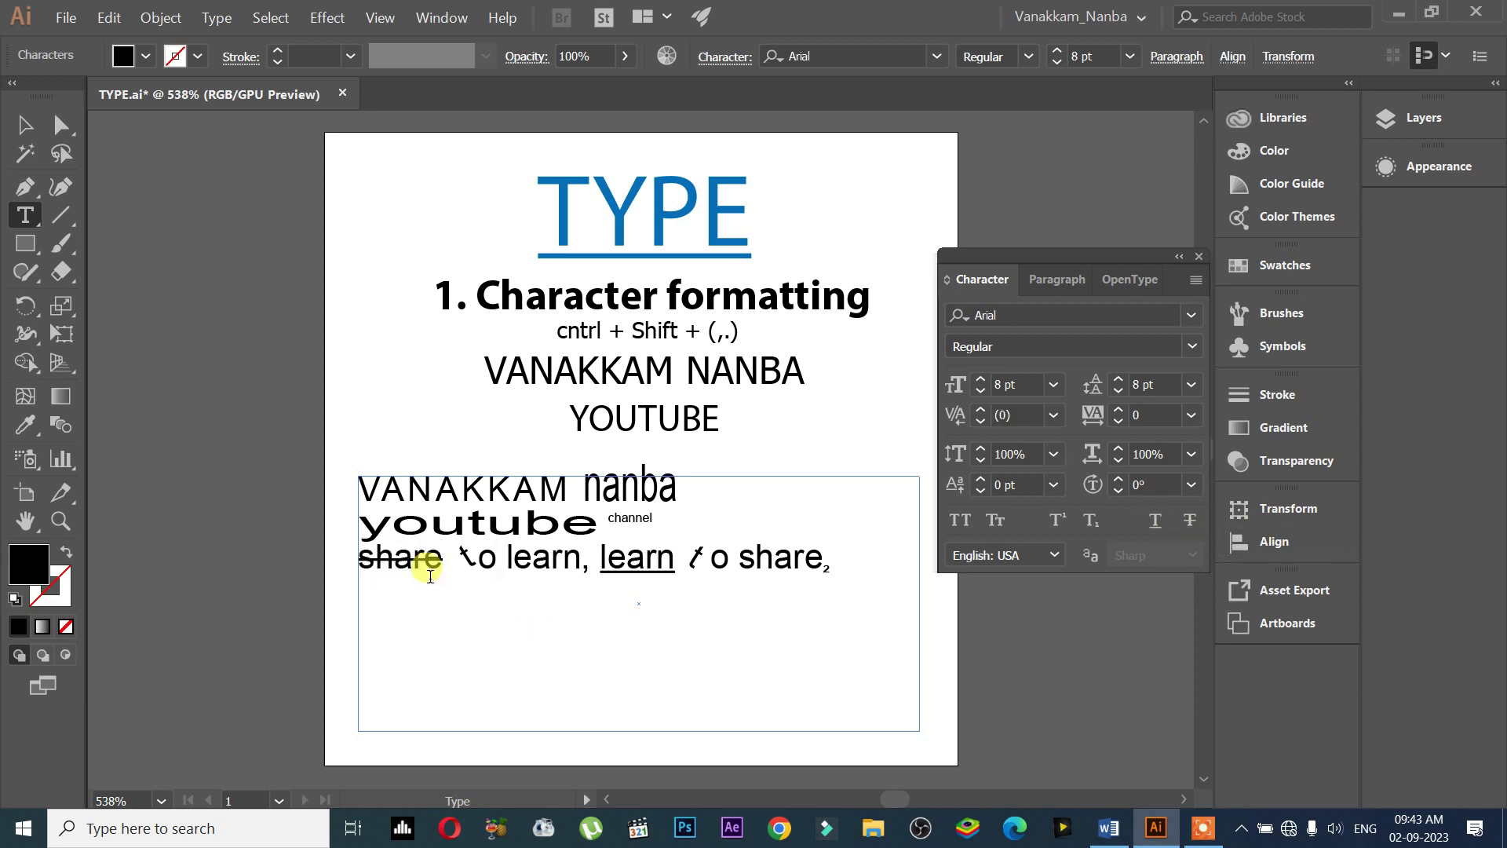
pyautogui.click(464, 598)
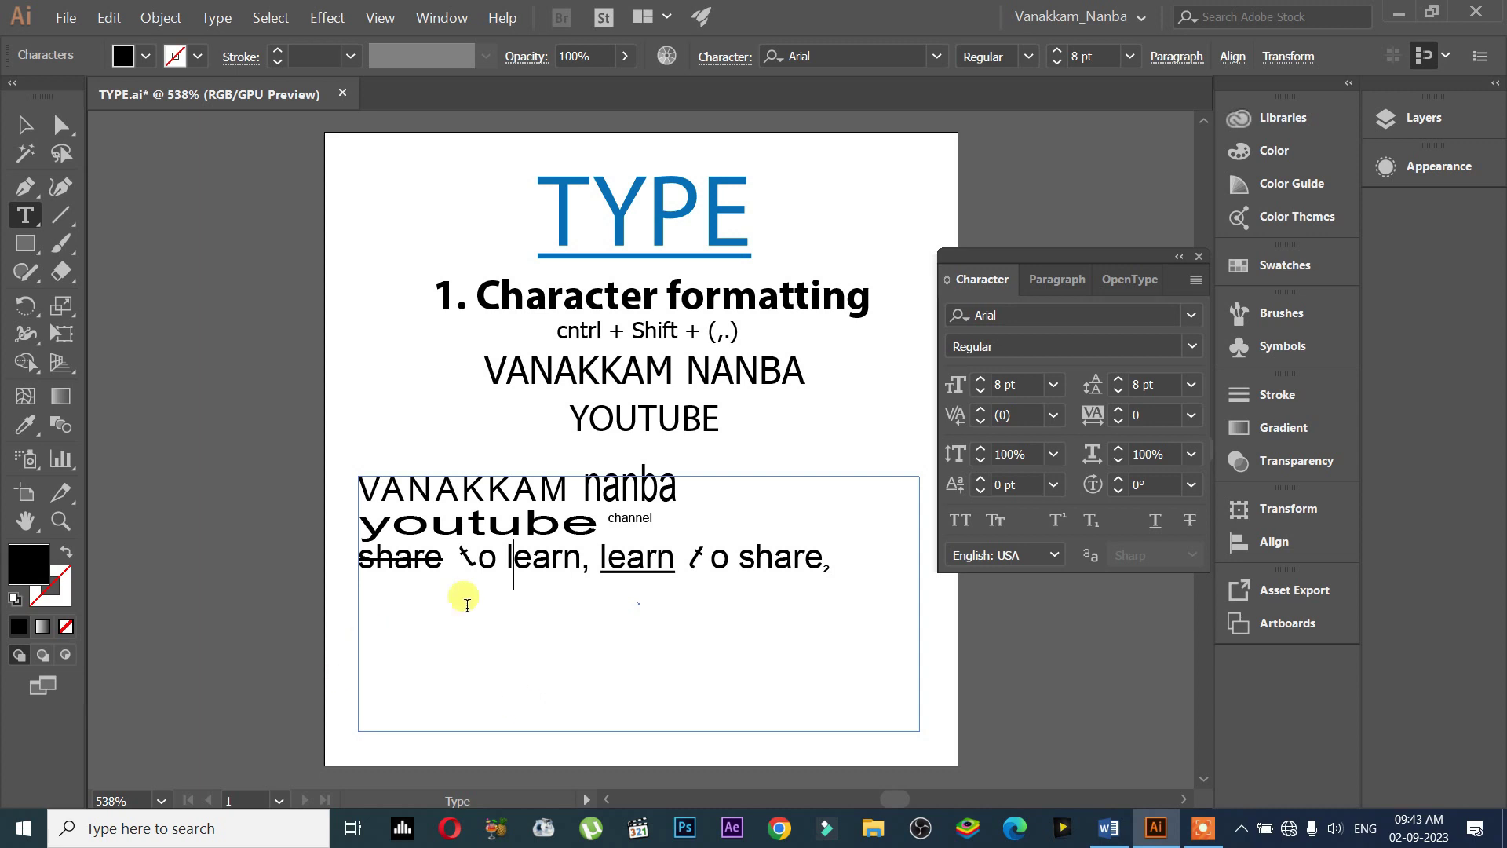
pyautogui.click(1189, 518)
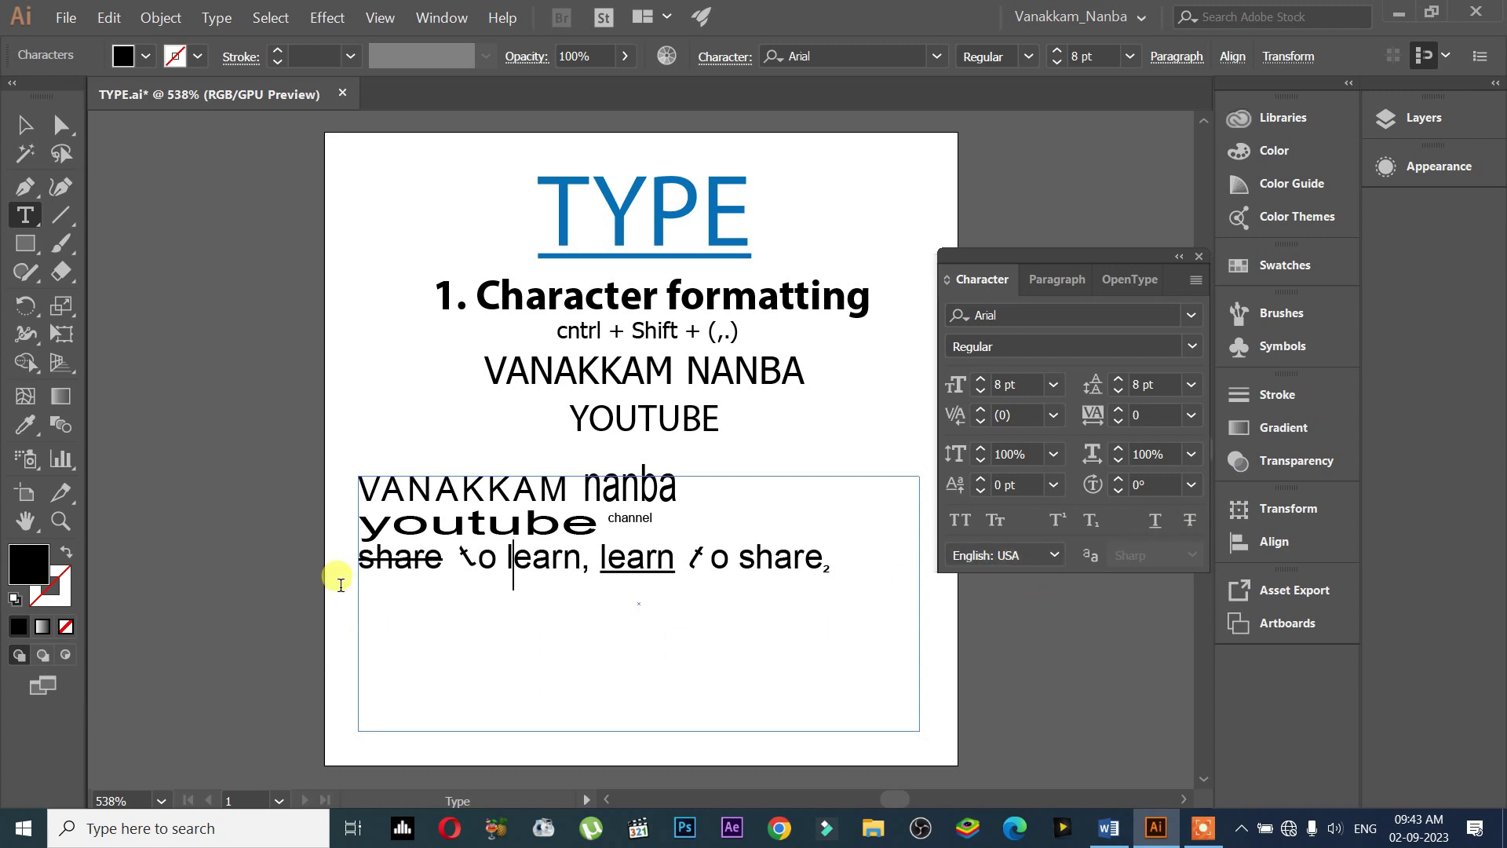
pyautogui.moveTo(439, 563); pyautogui.dragTo(360, 559)
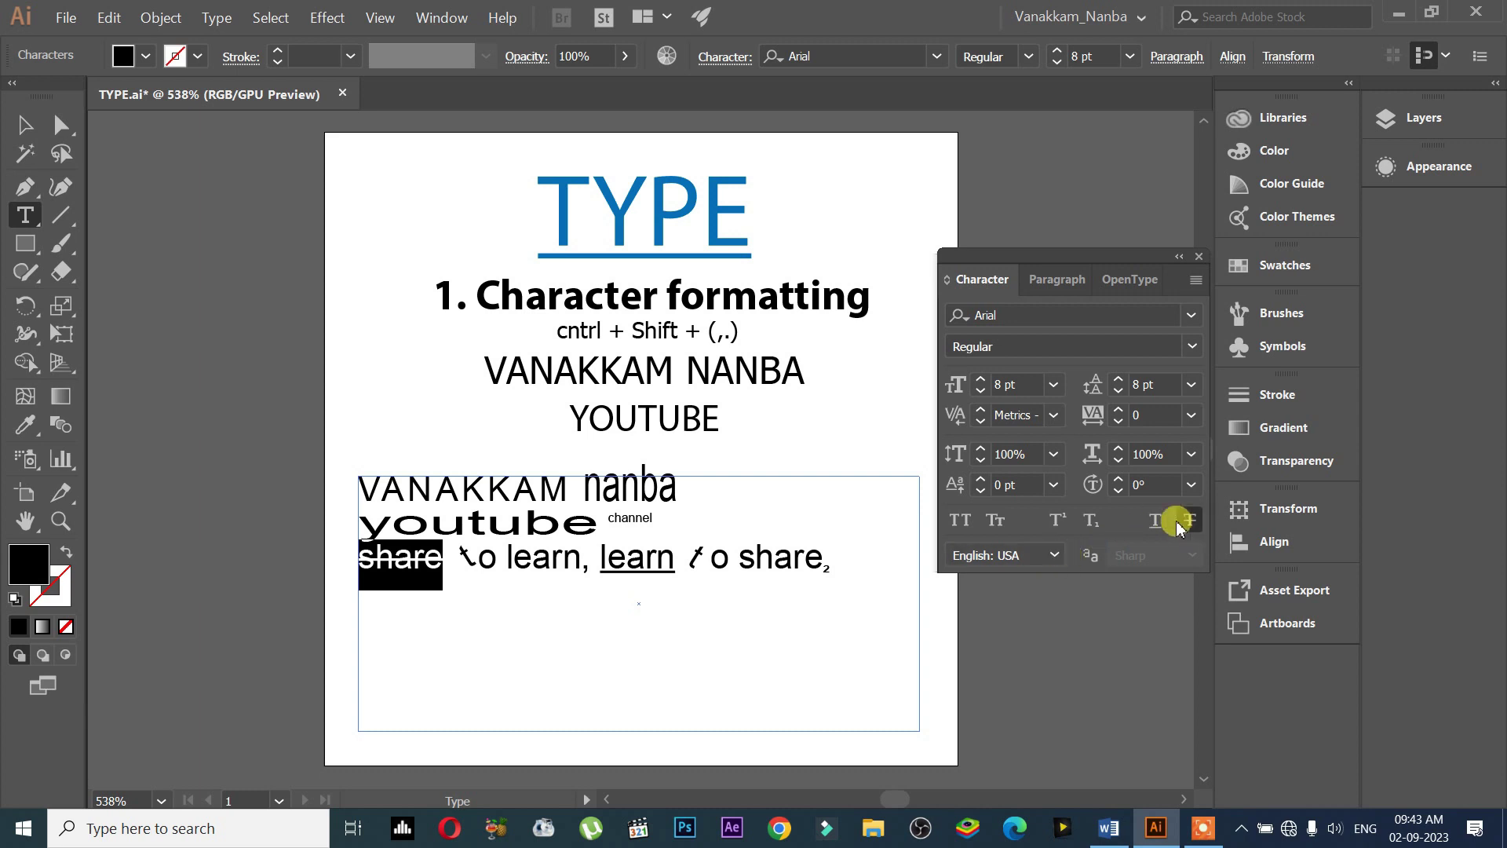
pyautogui.click(1056, 555)
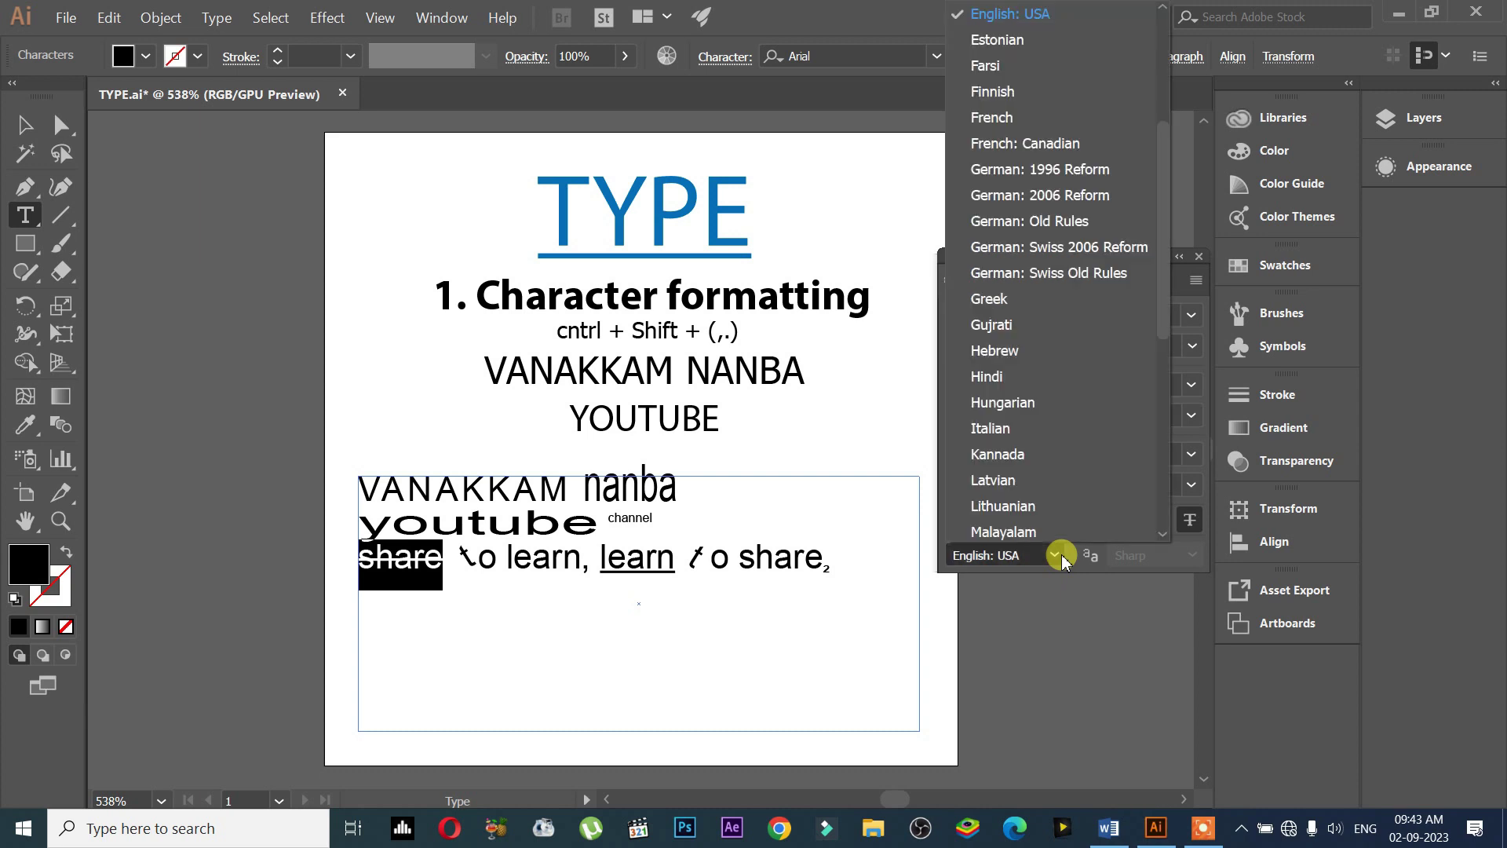
pyautogui.scroll(-5, 1080, 416)
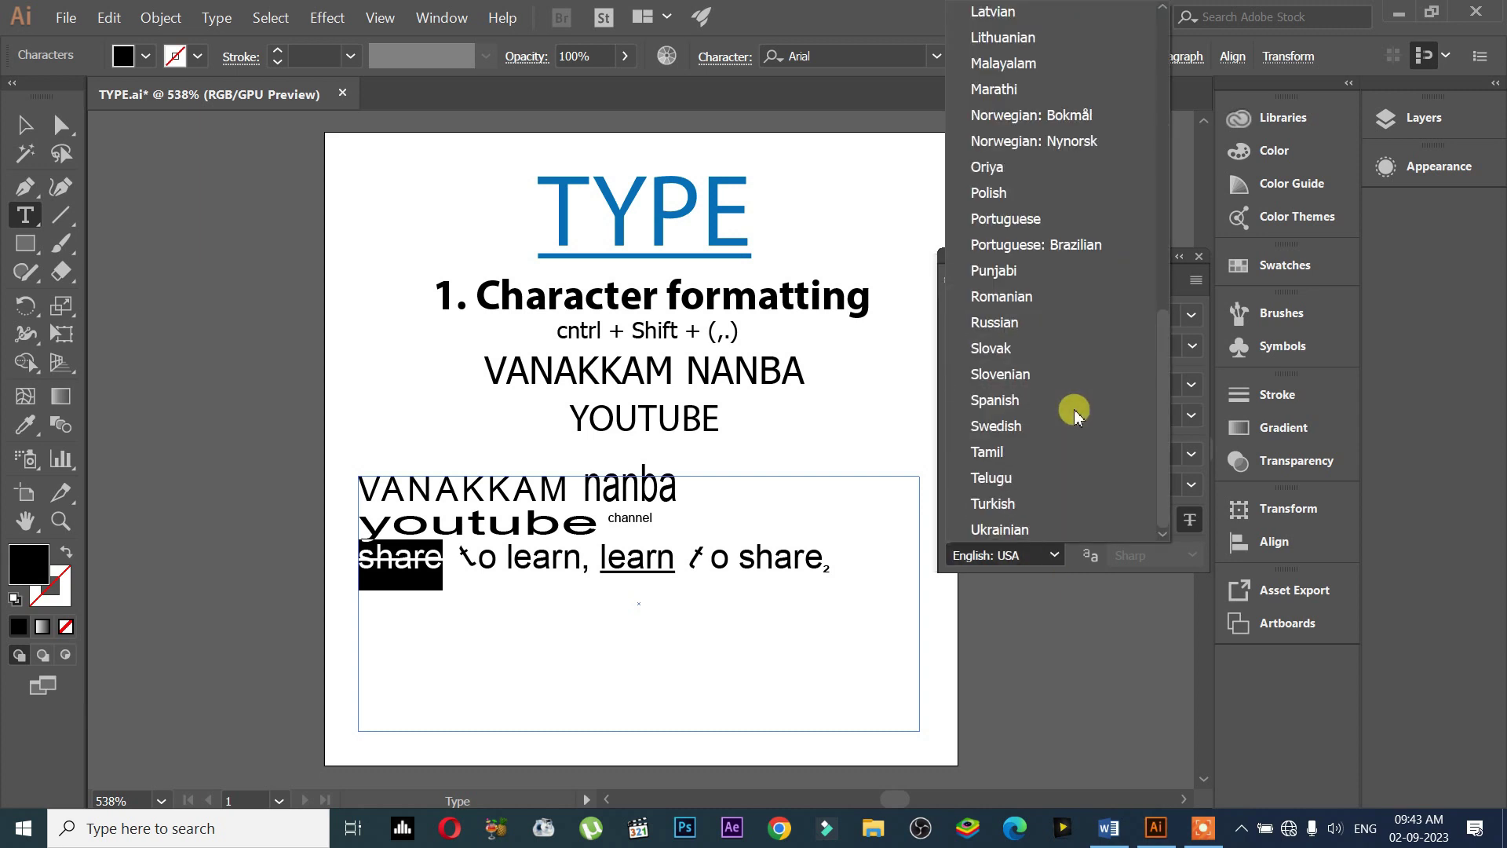
pyautogui.click(995, 444)
pyautogui.click(871, 561)
pyautogui.write('ASDJHFJAS,JA')
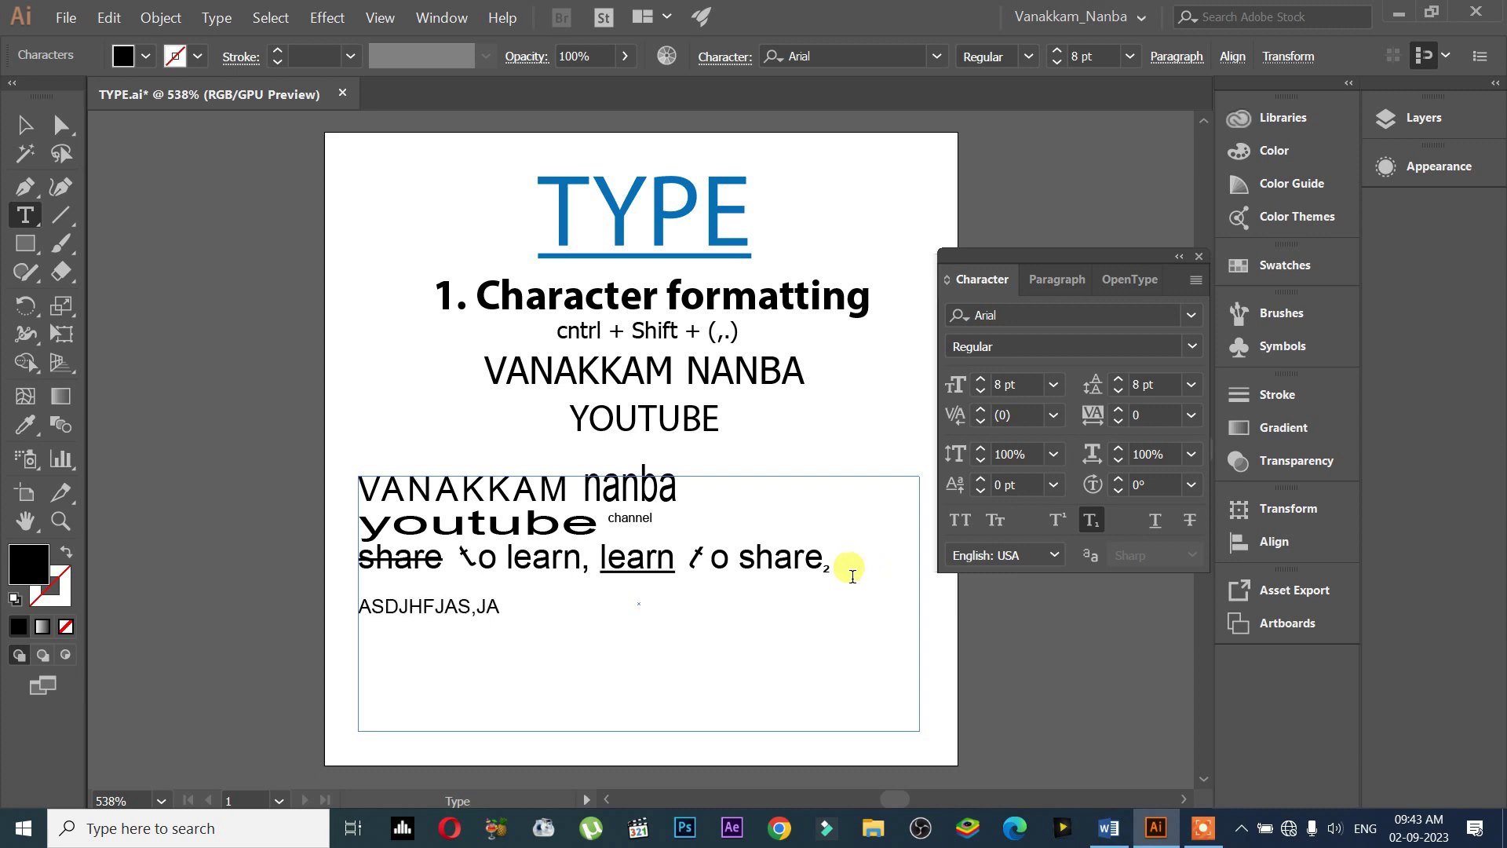
pyautogui.press('BackSpace')
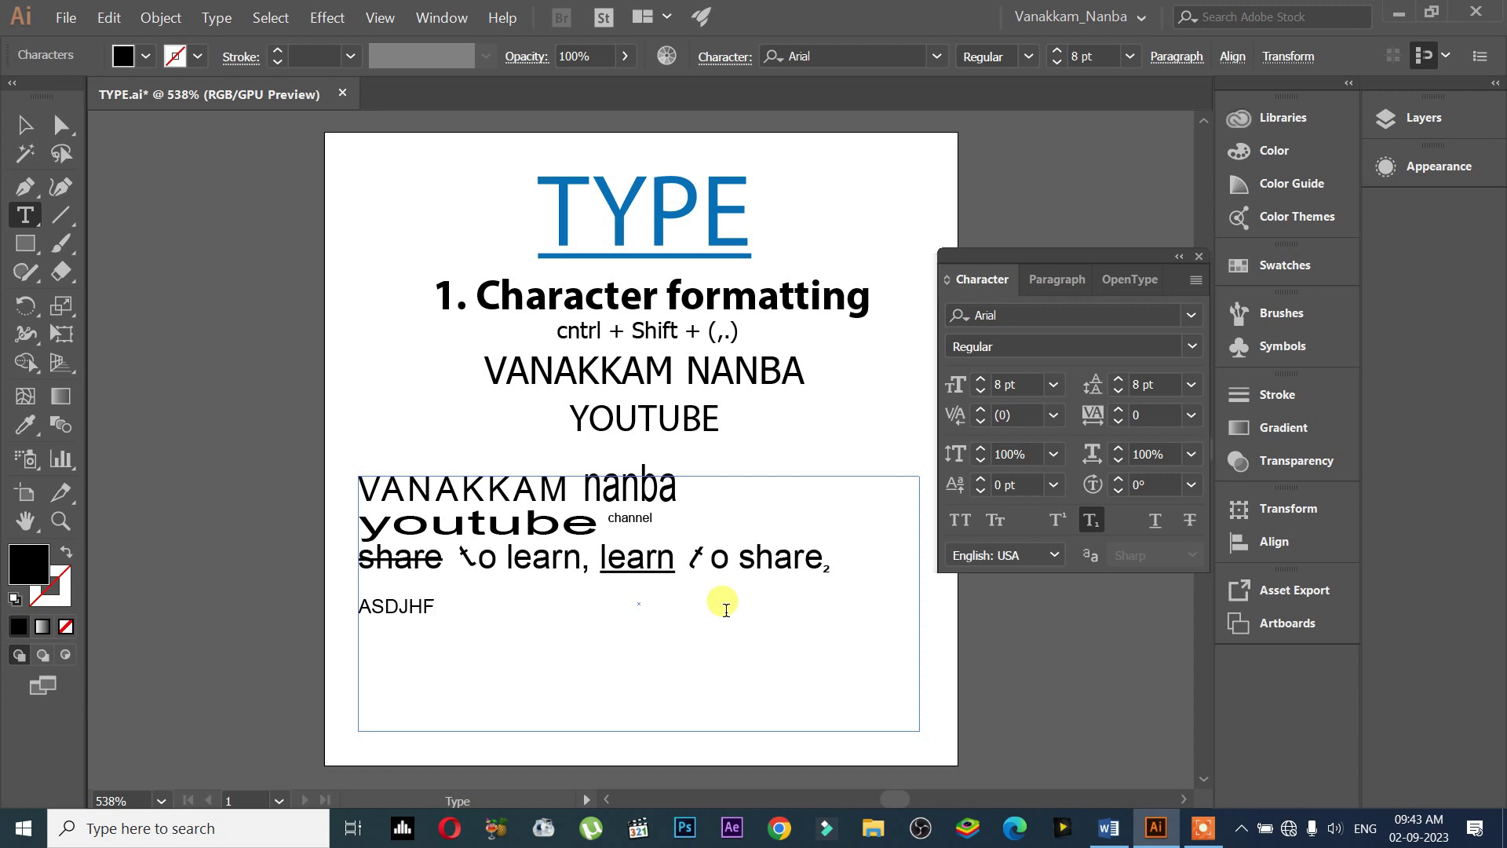
pyautogui.press('BackSpace')
pyautogui.press('BackSpace')
pyautogui.press('BackSpace')
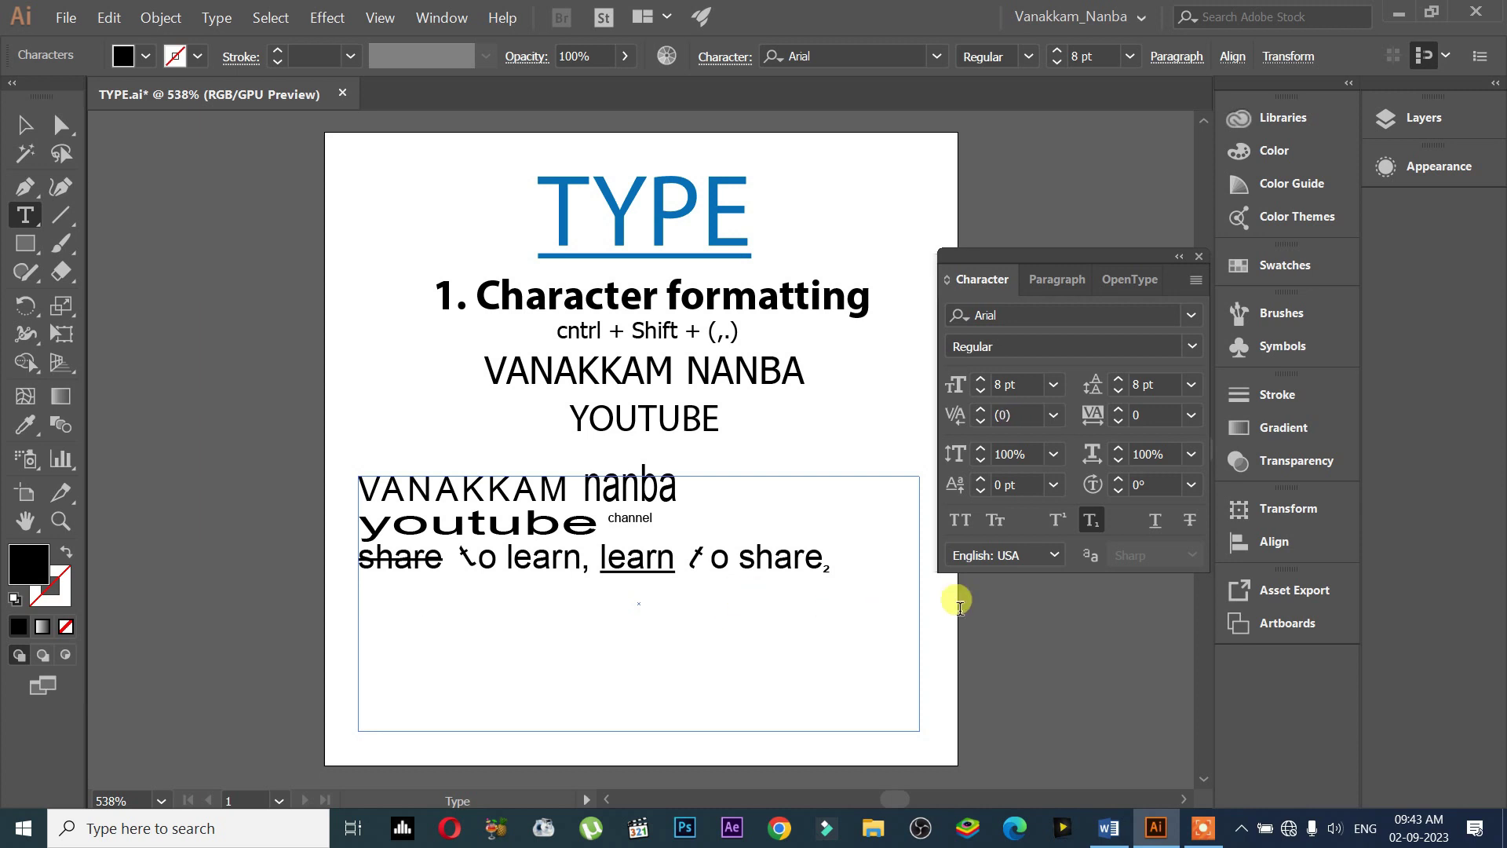
pyautogui.click(1056, 557)
pyautogui.click(1053, 546)
pyautogui.press('BackSpace')
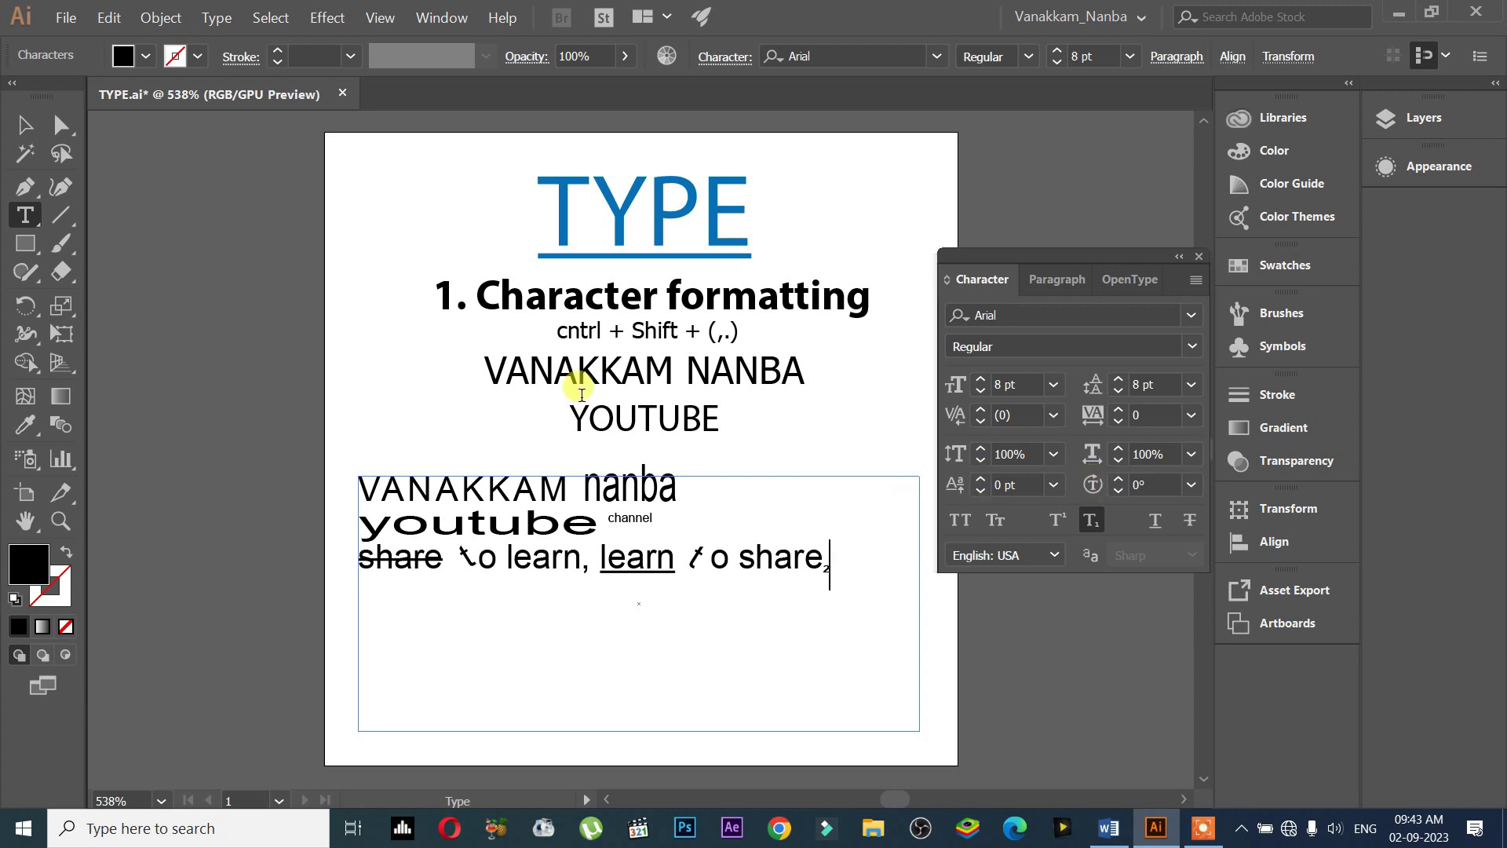
# Drag the text frames so the '1. Character formatting' heading sits apart beneath TYPE, then bring Word forward
pyautogui.click(26, 125)
pyautogui.moveTo(451, 497); pyautogui.dragTo(498, 528)
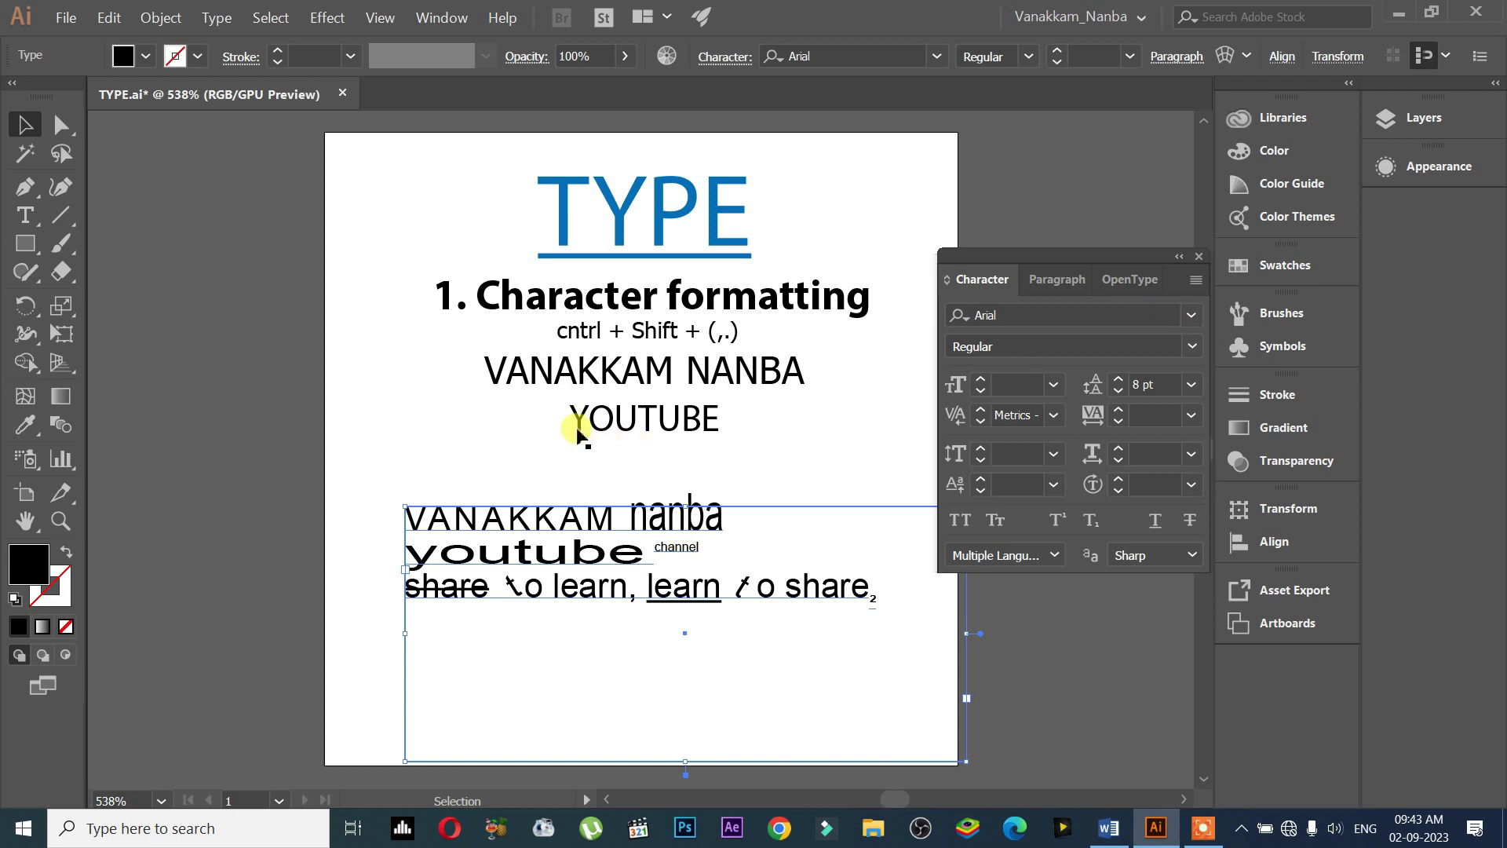
pyautogui.moveTo(534, 563); pyautogui.dragTo(471, 558)
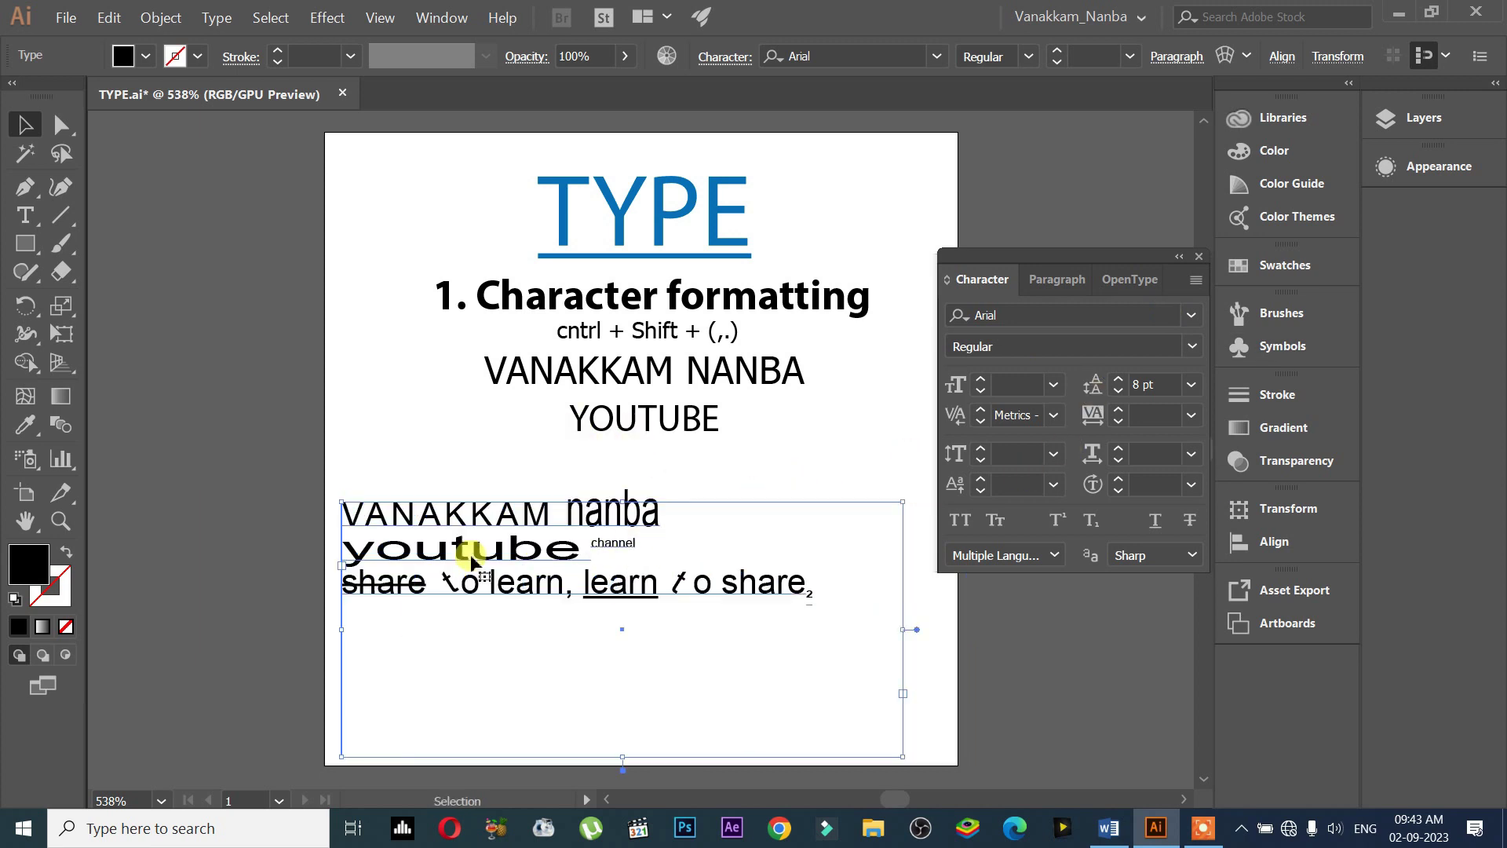
pyautogui.moveTo(679, 305); pyautogui.dragTo(782, 325)
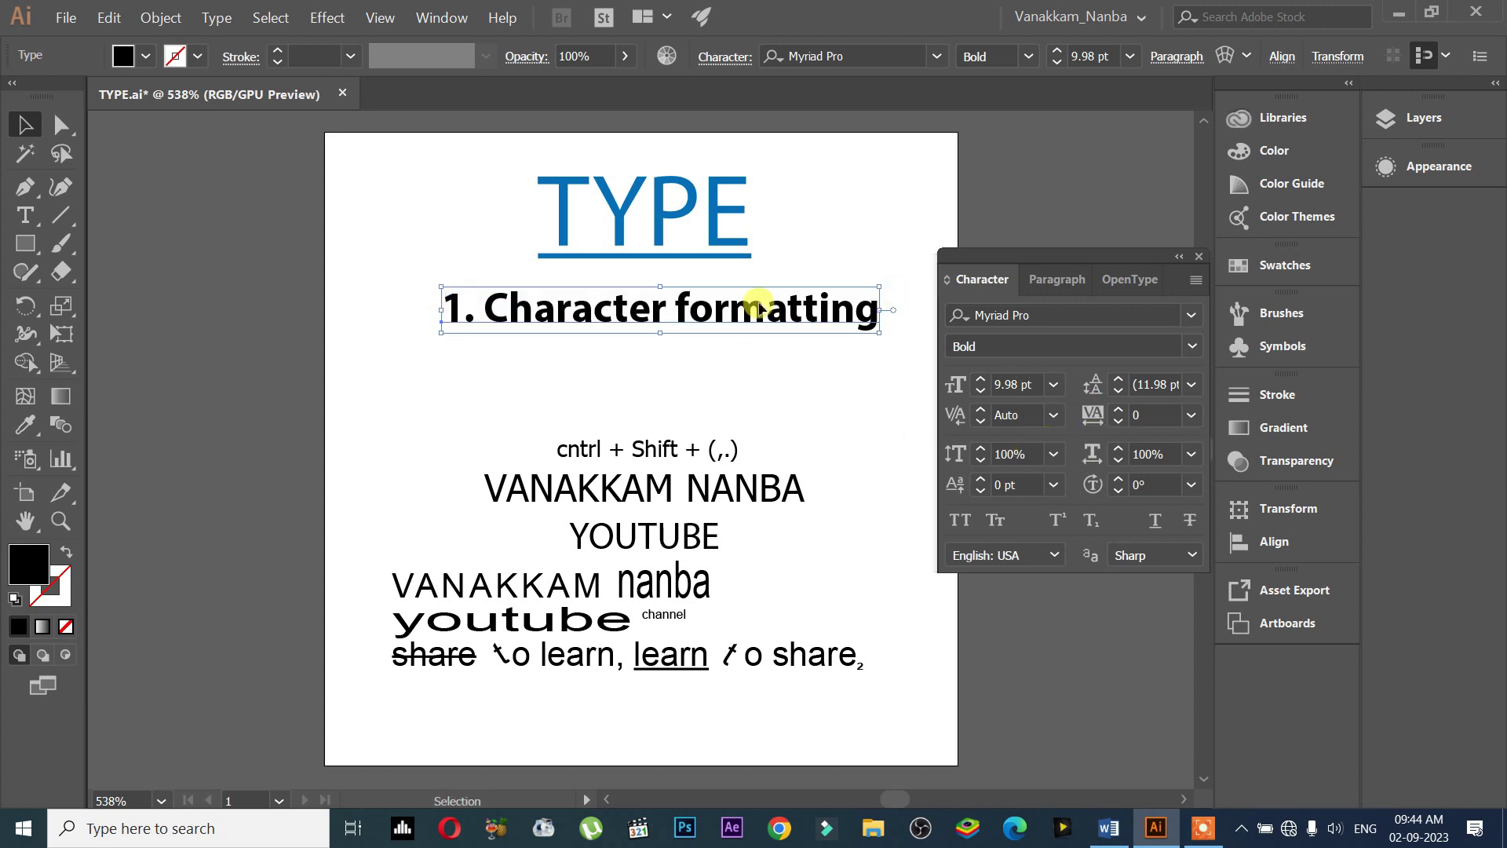
pyautogui.moveTo(757, 302); pyautogui.dragTo(748, 302)
pyautogui.click(1109, 827)
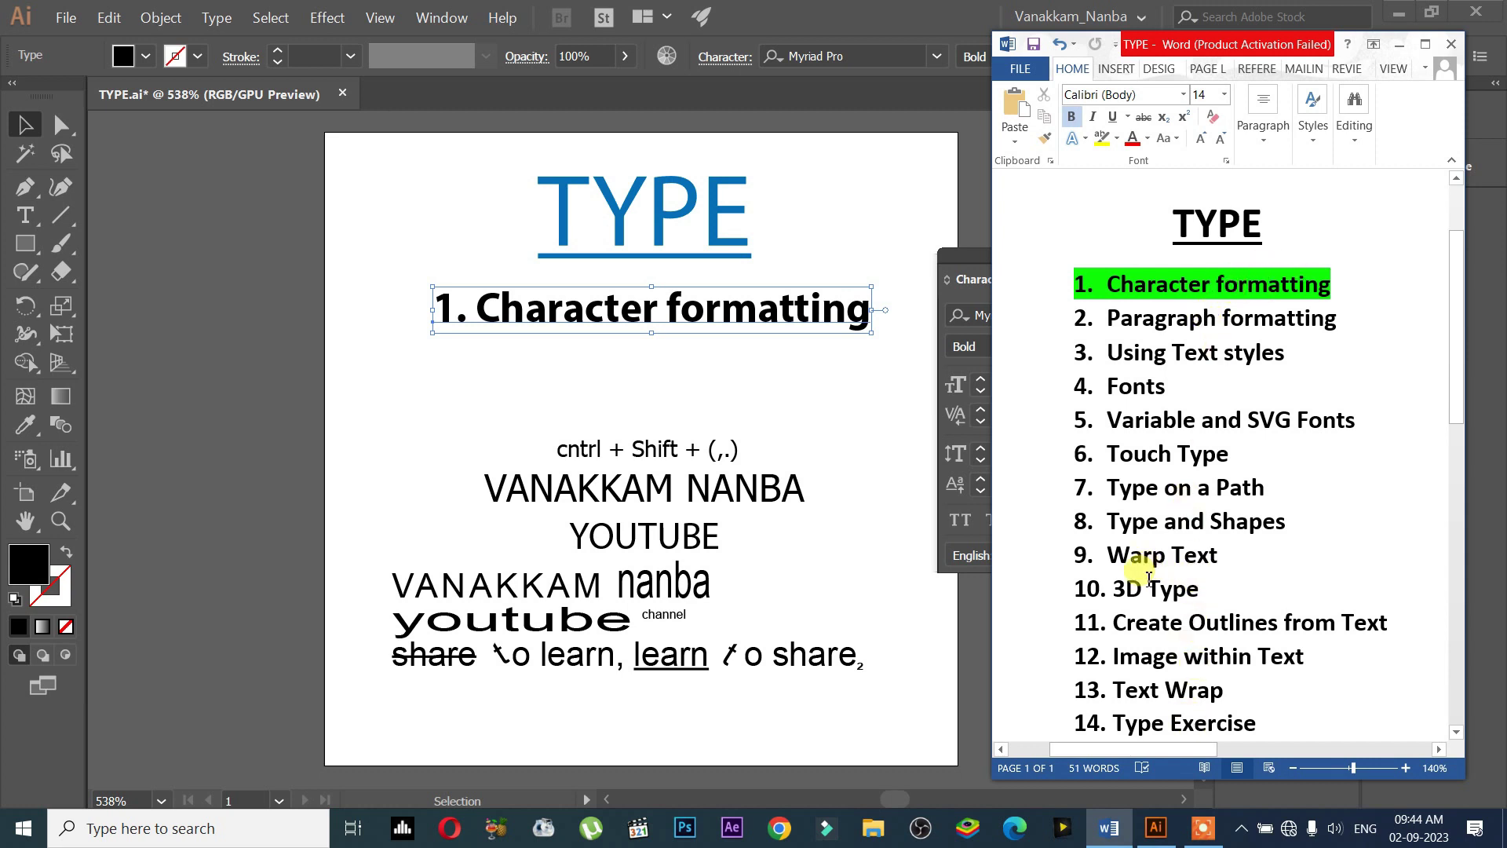
# Change the '1. Character formatting' line's highlight colour in Word to yellow
pyautogui.moveTo(1148, 579); pyautogui.dragTo(1097, 589)
pyautogui.click(1179, 488)
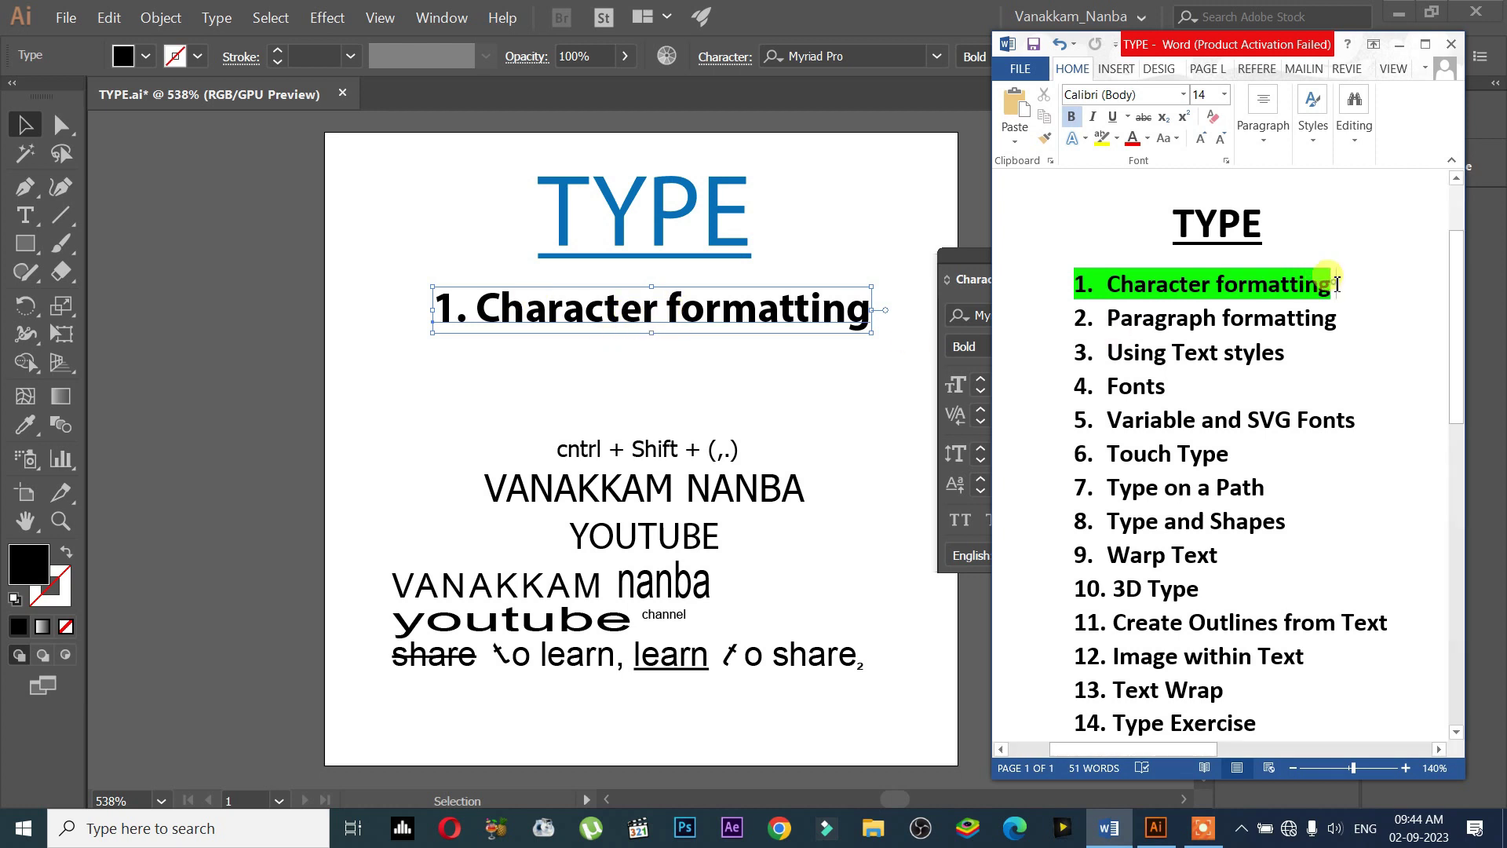
pyautogui.tripleClick(1138, 284)
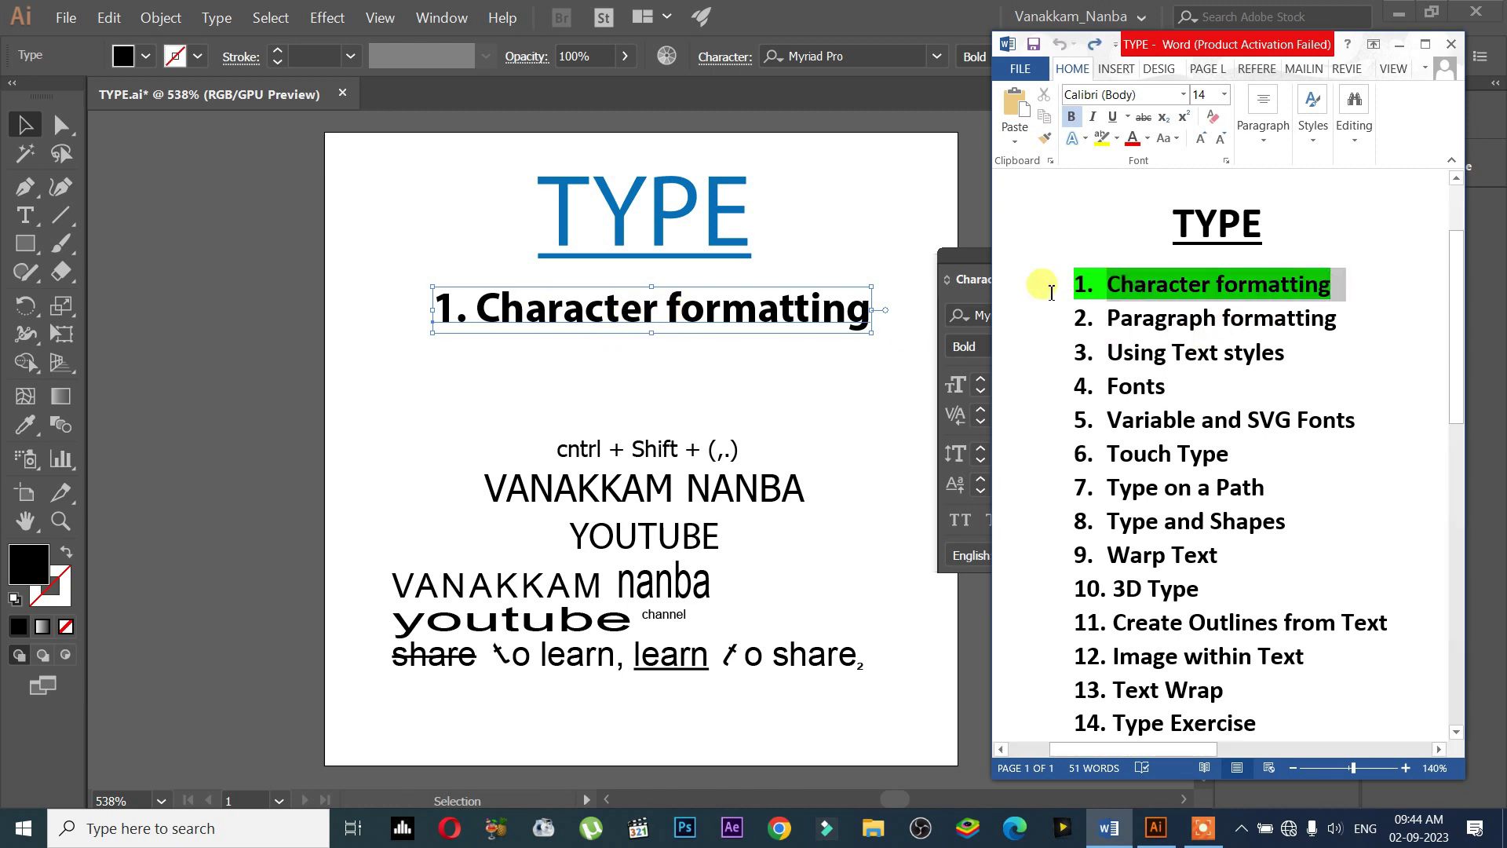
pyautogui.click(1116, 139)
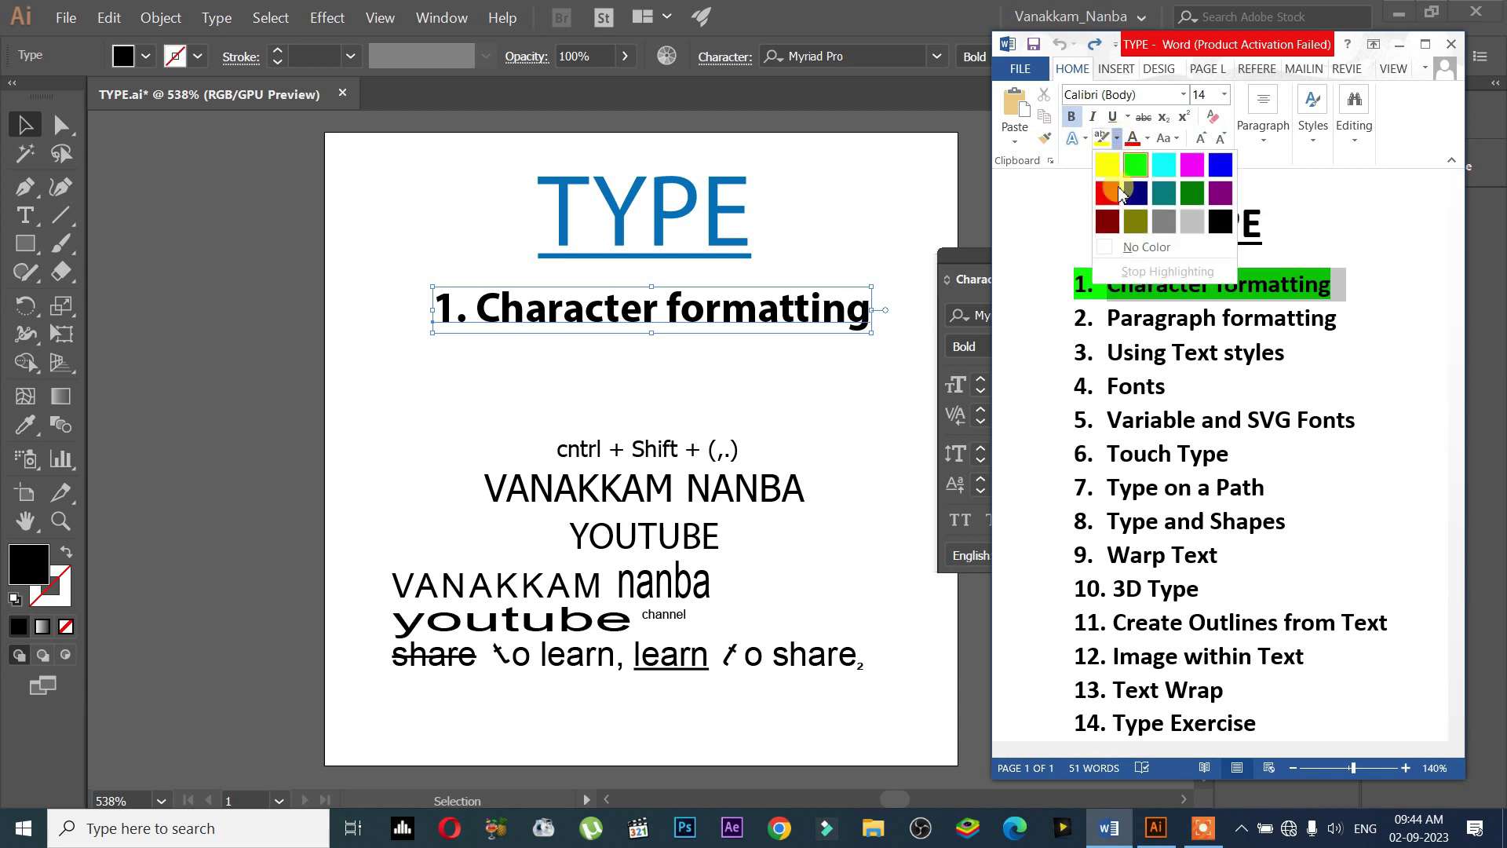
pyautogui.click(1107, 165)
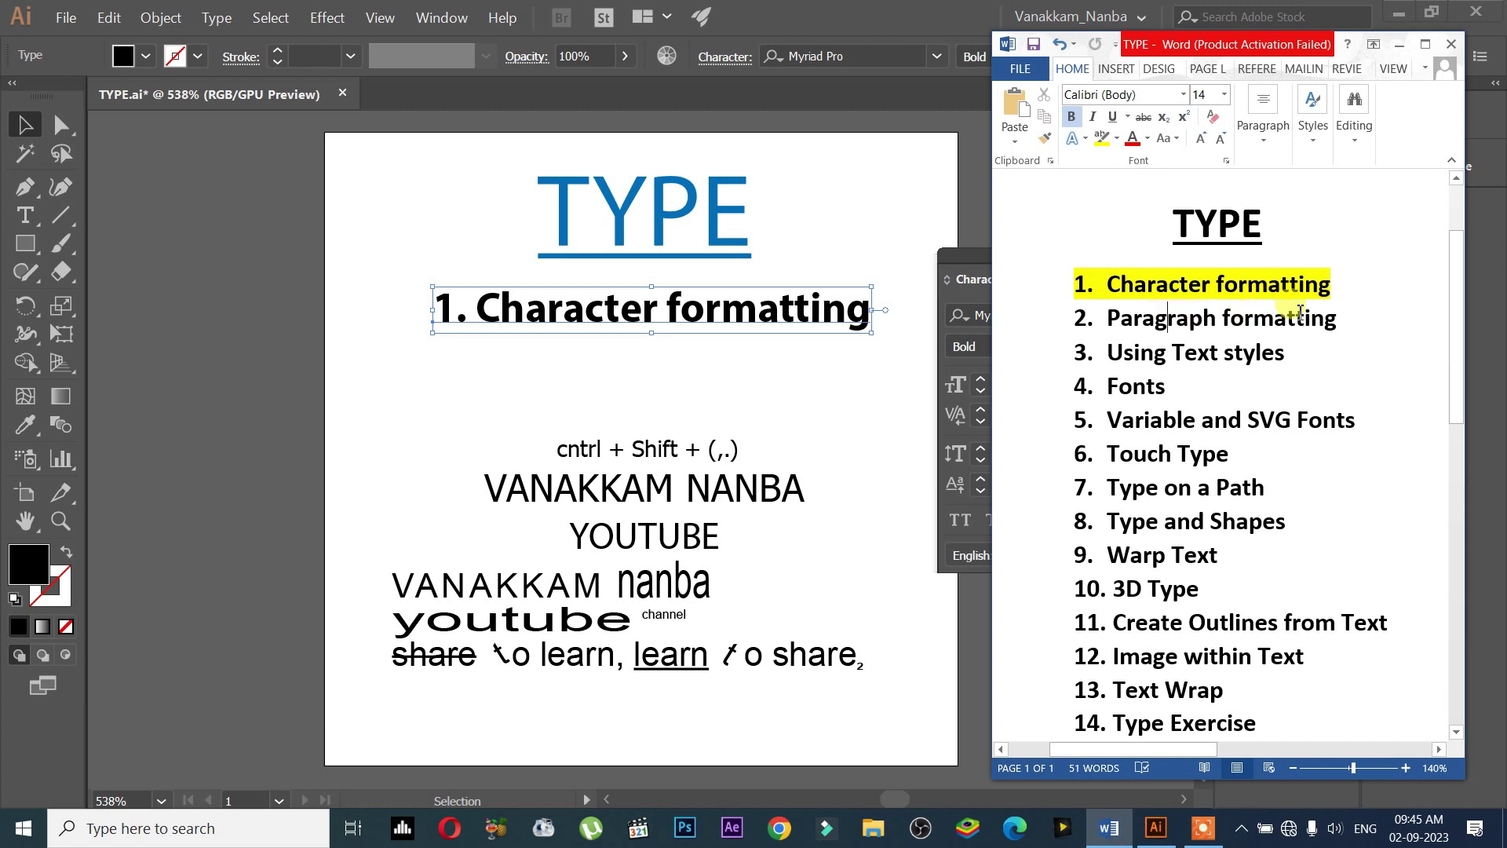
pyautogui.moveTo(1338, 324); pyautogui.dragTo(1106, 330)
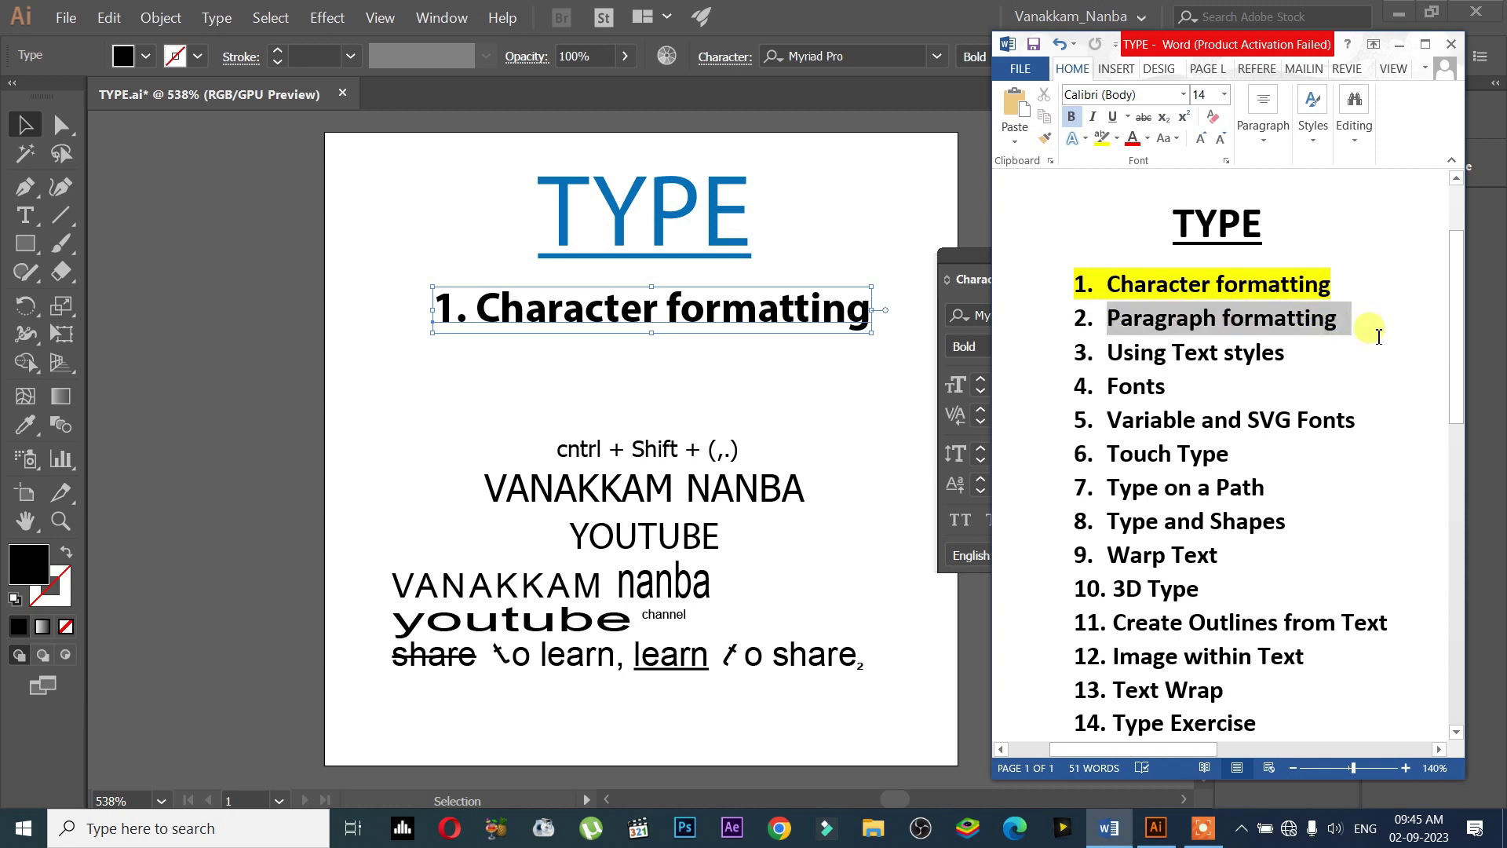
pyautogui.click(1357, 321)
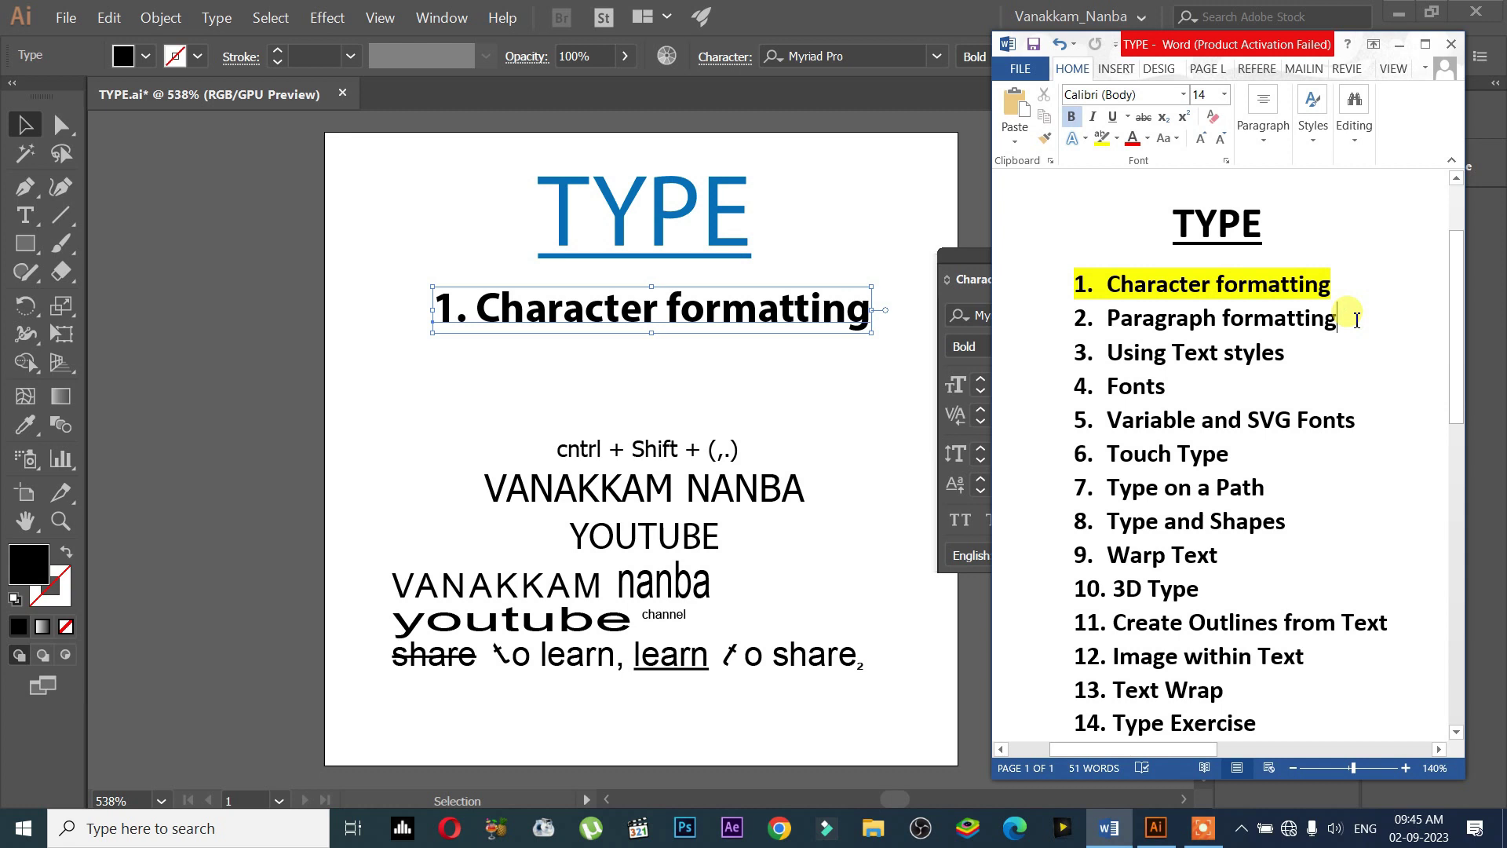